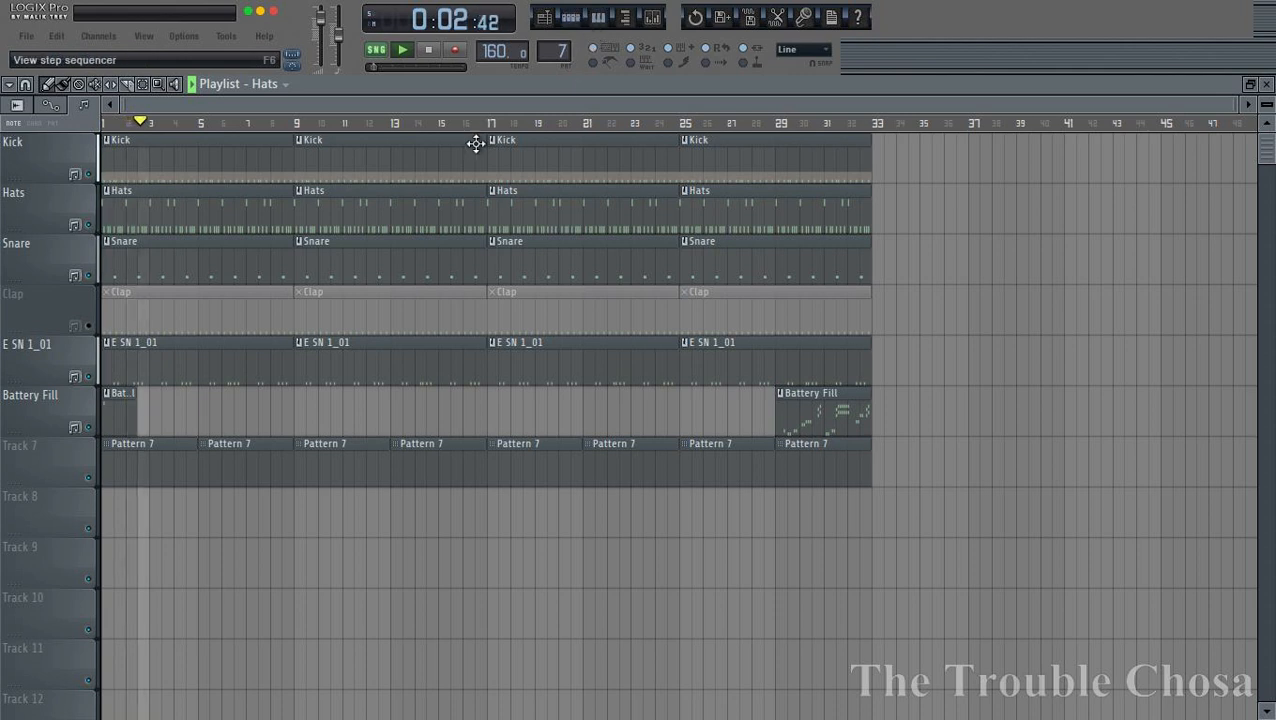
- Open the piano roll of the Natural Grand Piano channel in Pattern 7 and set the snap to 1/3 beat
{"action": "left_click", "coordinate": [584, 24]}
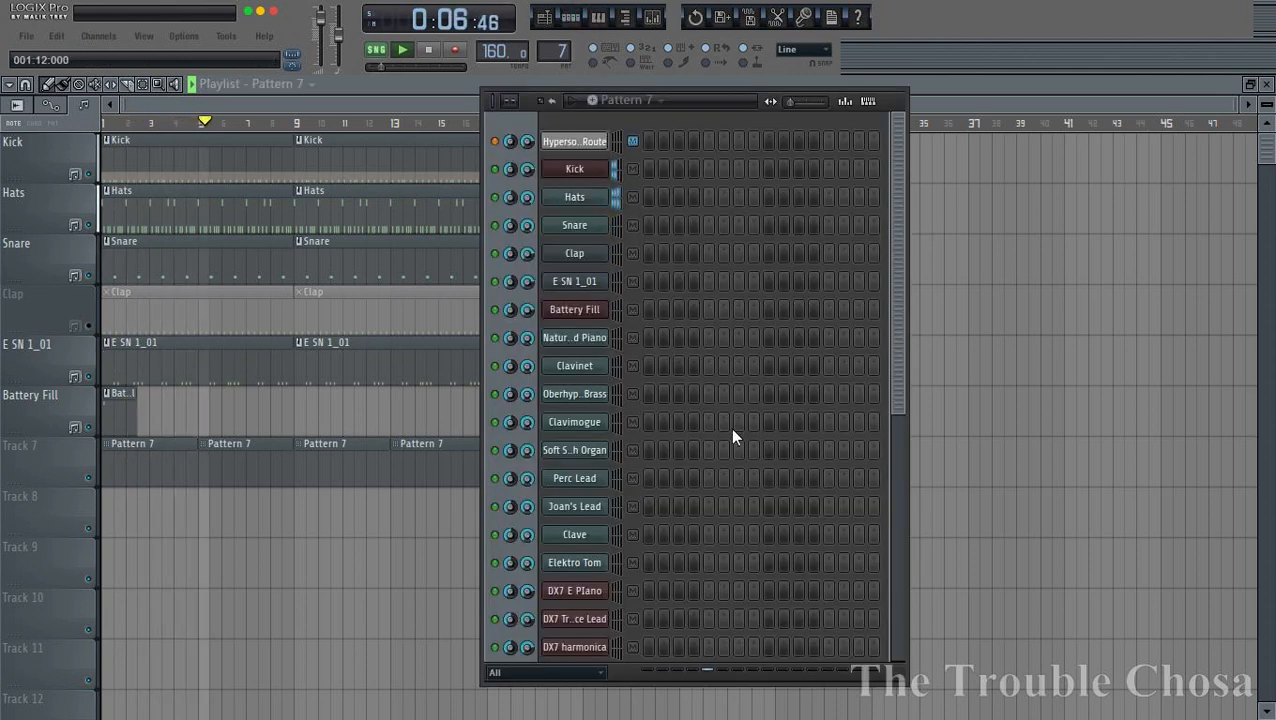
{"action": "key", "text": "space"}
{"action": "right_click", "coordinate": [575, 338]}
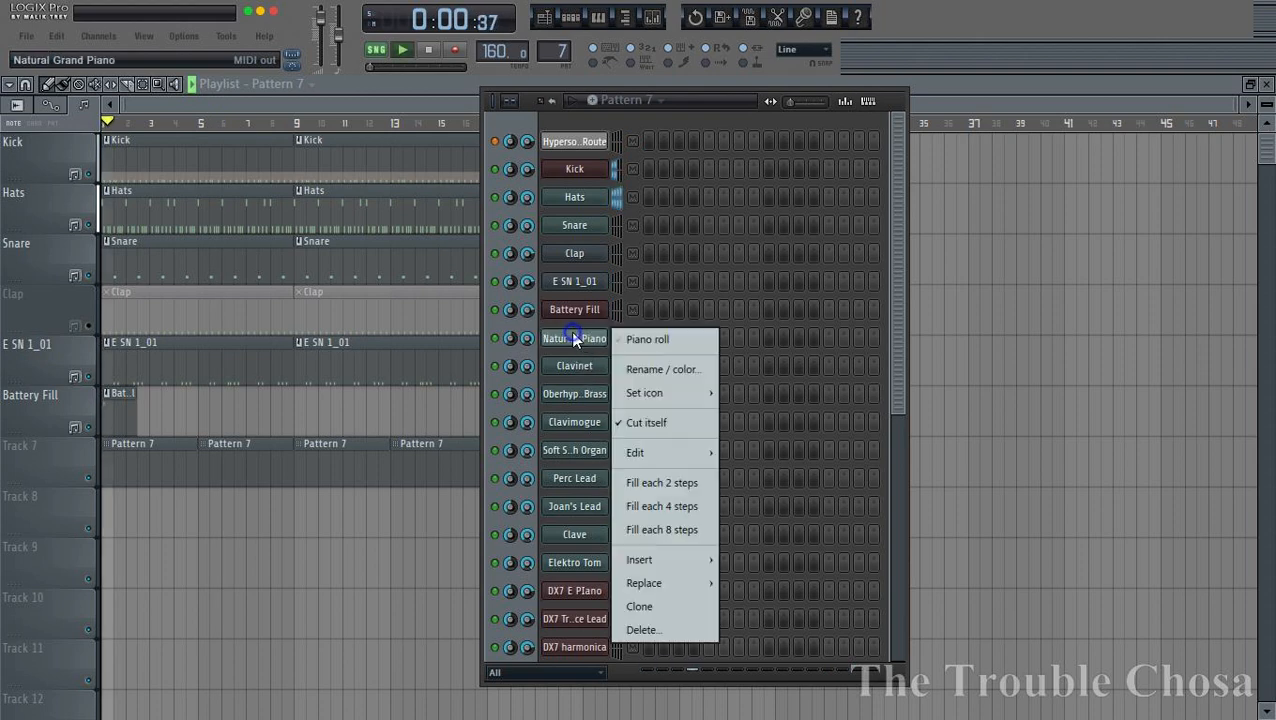
{"action": "left_click", "coordinate": [645, 340]}
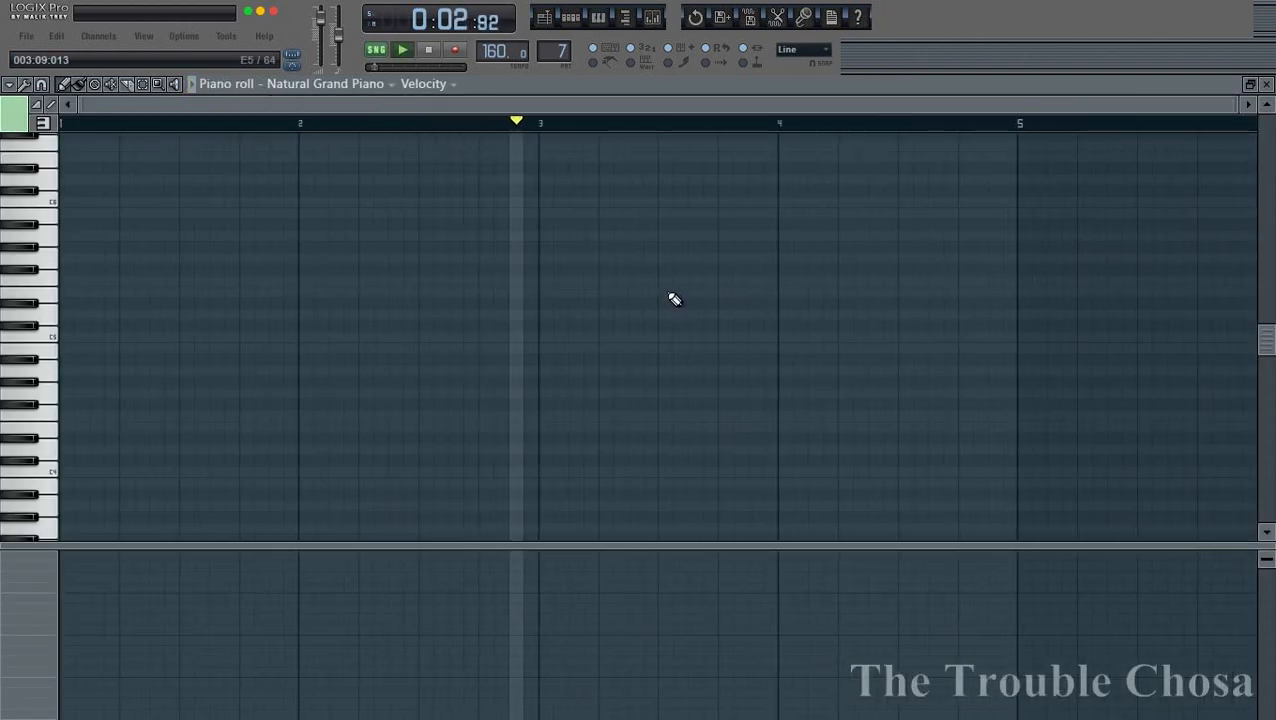
{"action": "left_click", "coordinate": [800, 50]}
{"action": "left_click", "coordinate": [798, 311]}
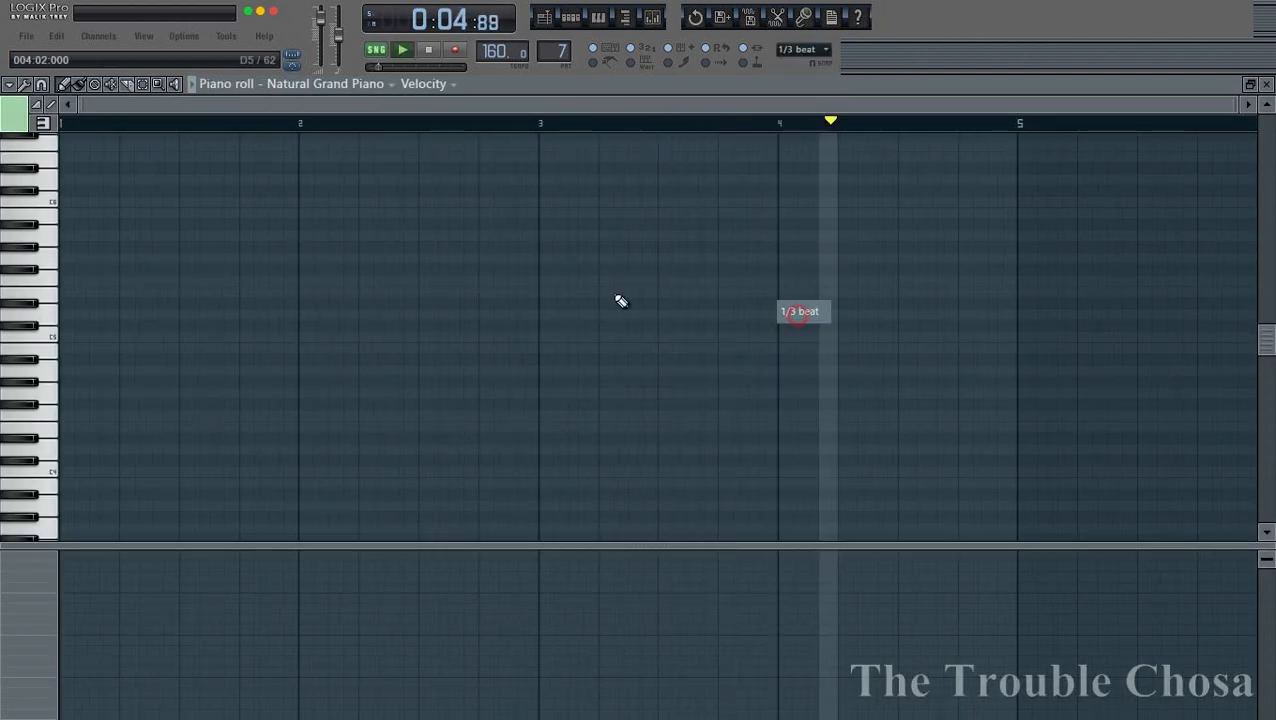
- Place a short C#5 note with an F#5 note above it at the start of bar 1, auditioning with playback
{"action": "left_click_drag", "start_coordinate": [68, 460], "coordinate": [69, 534]}
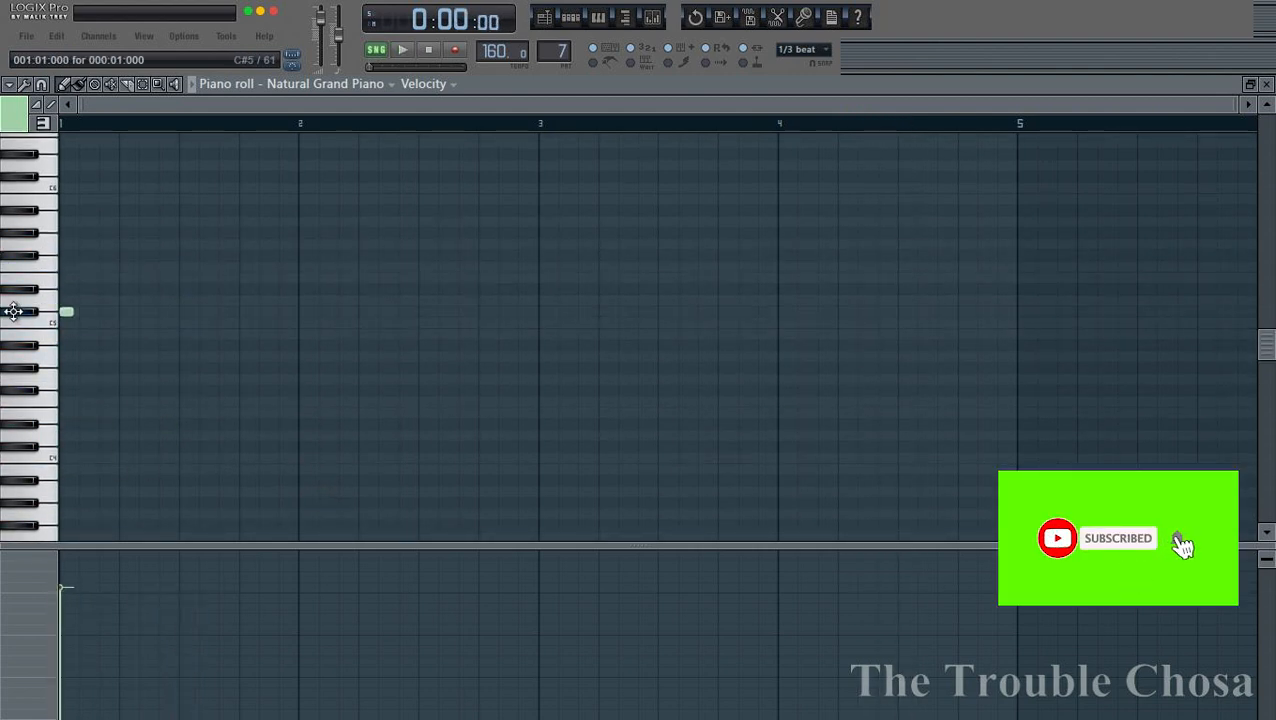
{"action": "right_click", "coordinate": [85, 321]}
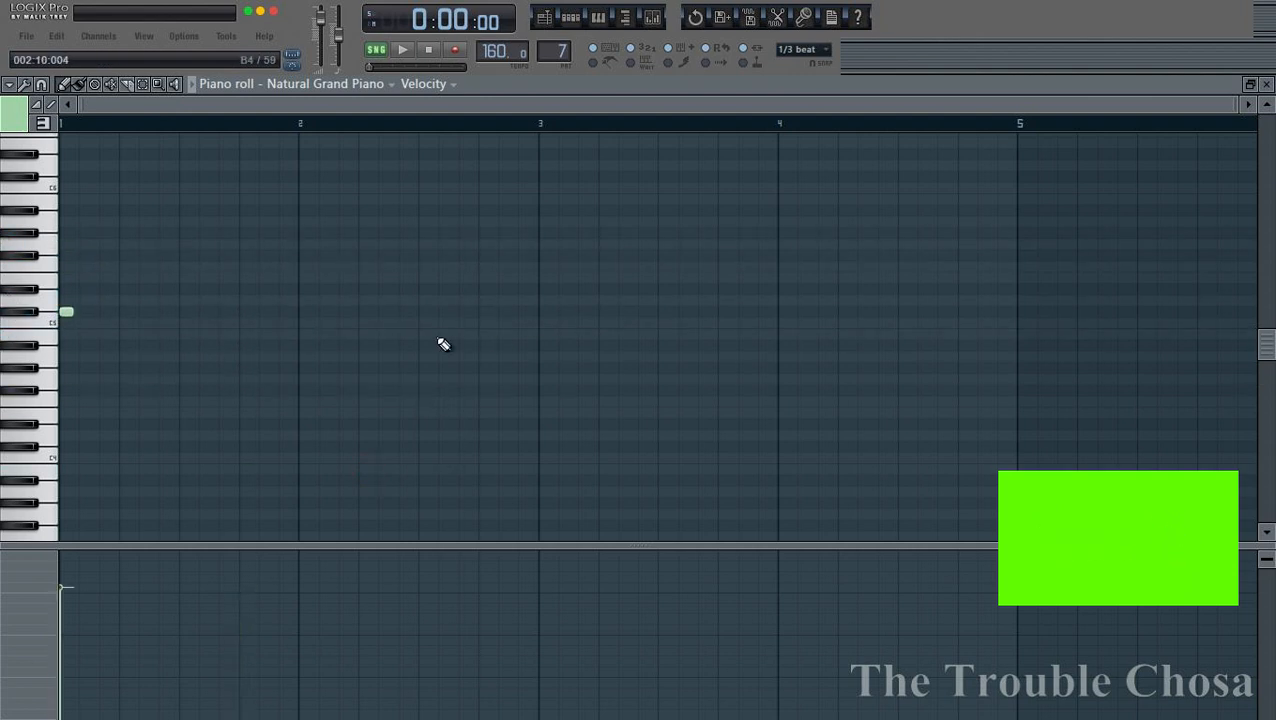
{"action": "key", "text": "space"}
{"action": "left_click", "coordinate": [70, 246]}
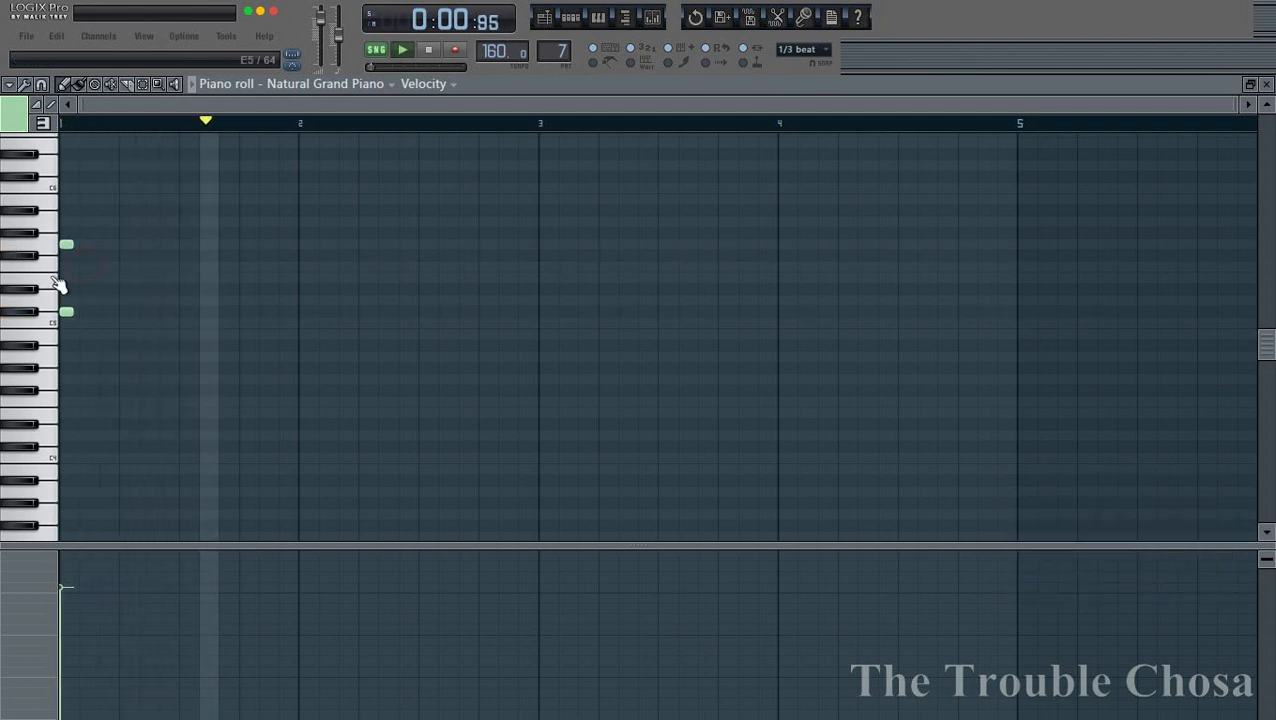
{"action": "right_click", "coordinate": [71, 247]}
{"action": "left_click_drag", "start_coordinate": [96, 254], "coordinate": [7, 257]}
{"action": "key", "text": "space"}
{"action": "key", "text": "space"}
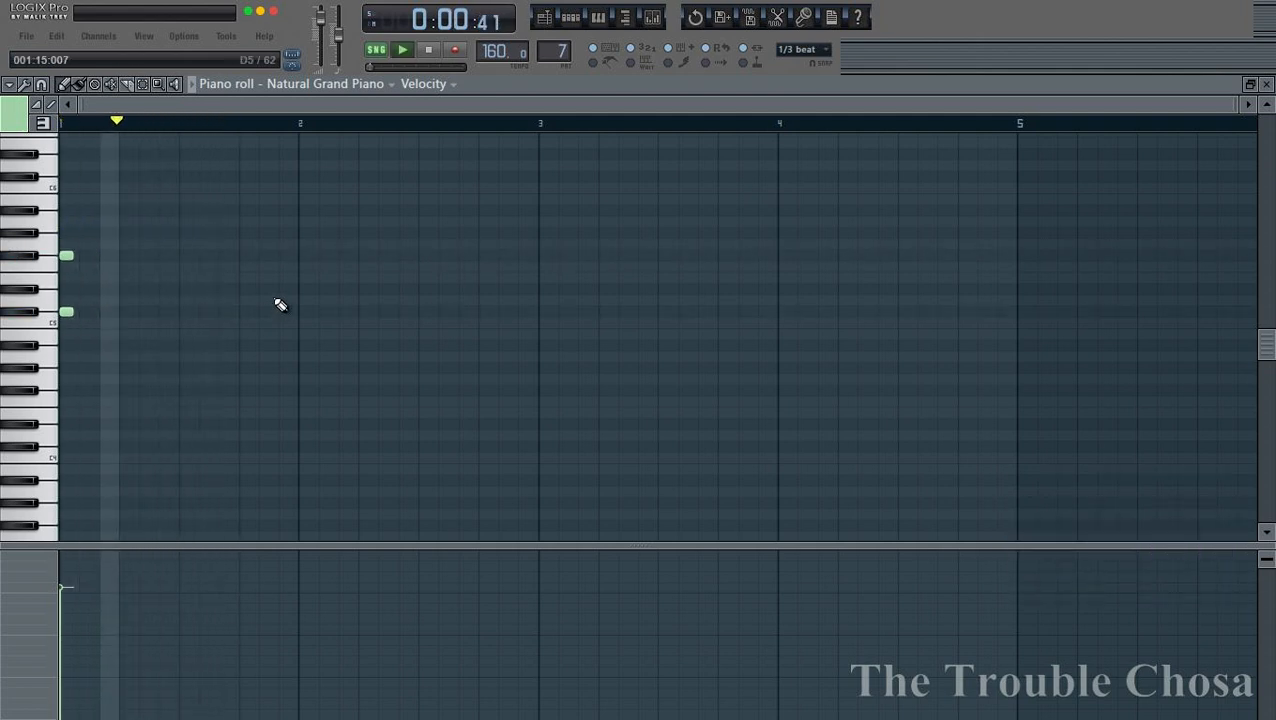
- Add a longer G#4 note within beat 2 of bar 1 and lower the opening chord's upper note to F5
{"action": "key", "text": "space"}
{"action": "key", "text": "space"}
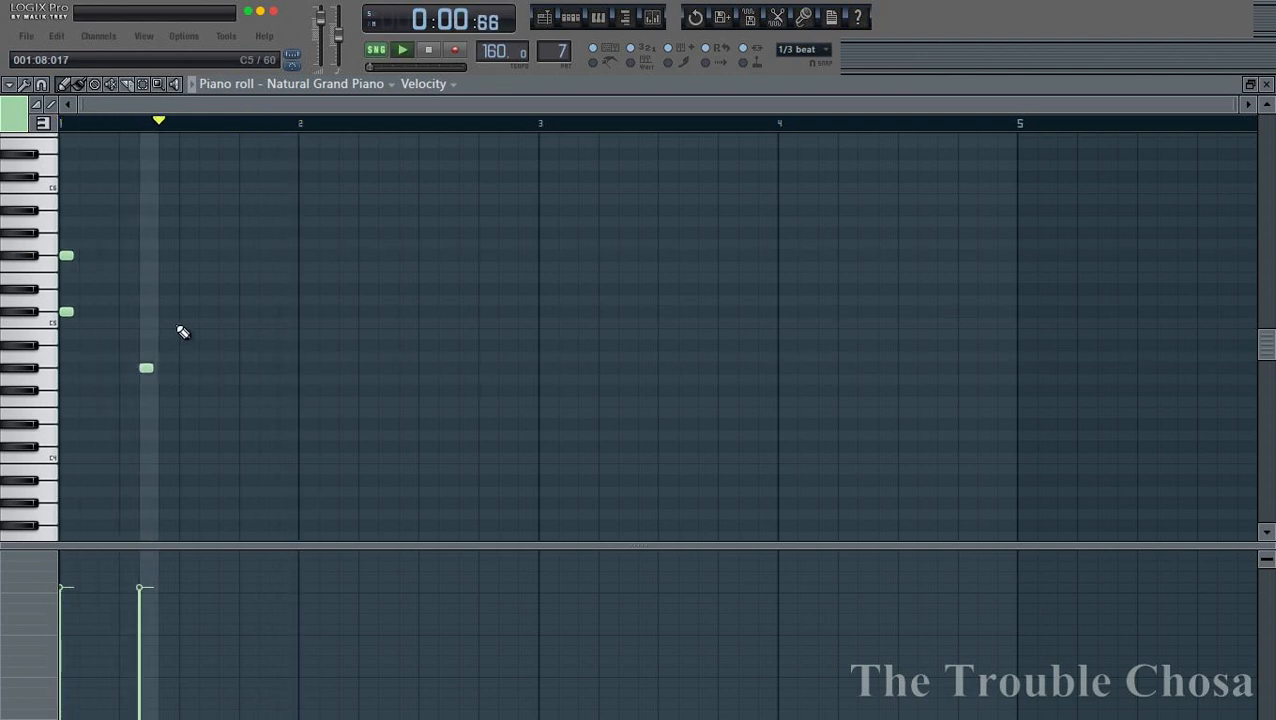
{"action": "key", "text": "space"}
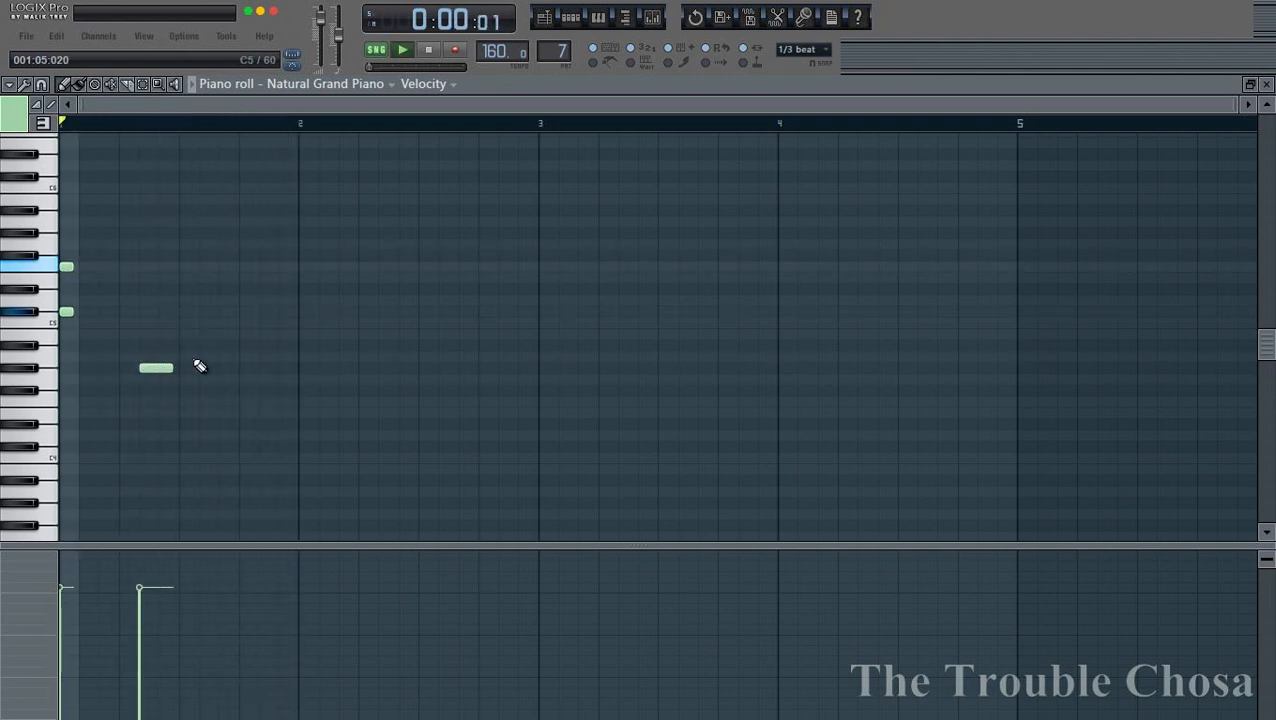
- Re-enter the opening C#5 note, repeat the C#5 and F5 chord on beat 3 of bar 1, and play the pattern back
{"action": "right_click", "coordinate": [65, 311]}
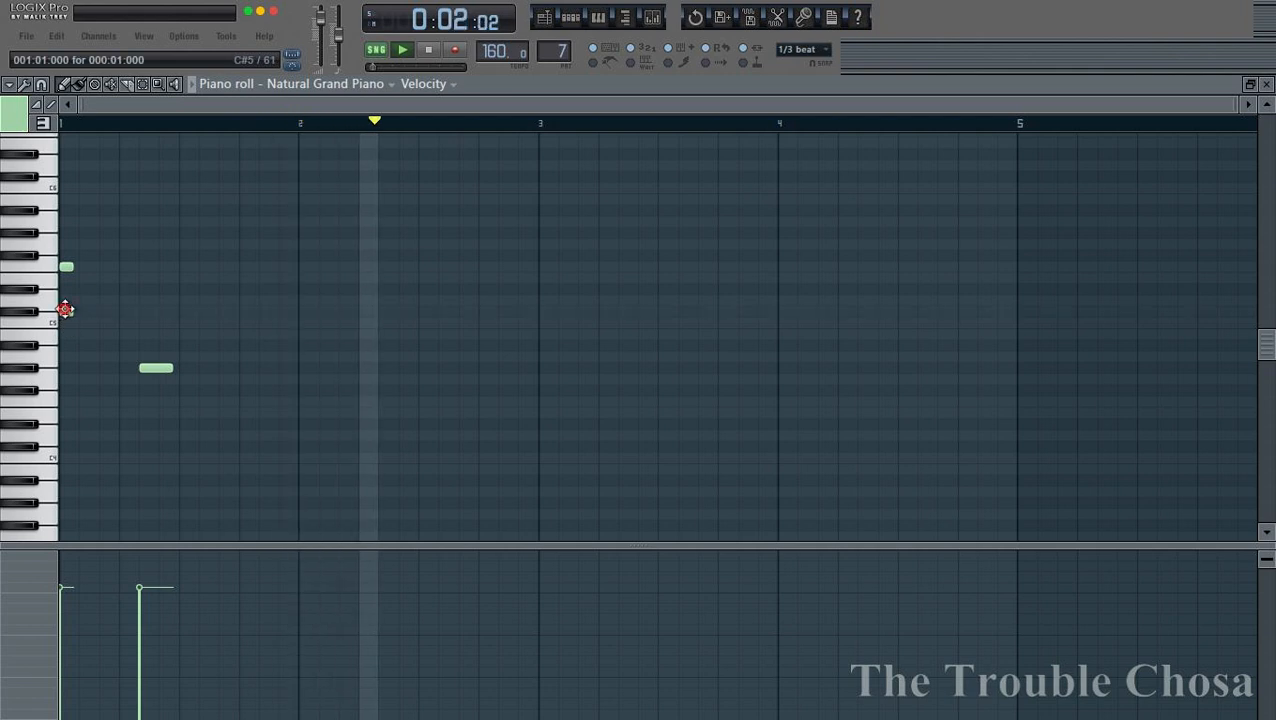
{"action": "left_click", "coordinate": [64, 310]}
{"action": "key", "text": "space"}
{"action": "key", "text": "space"}
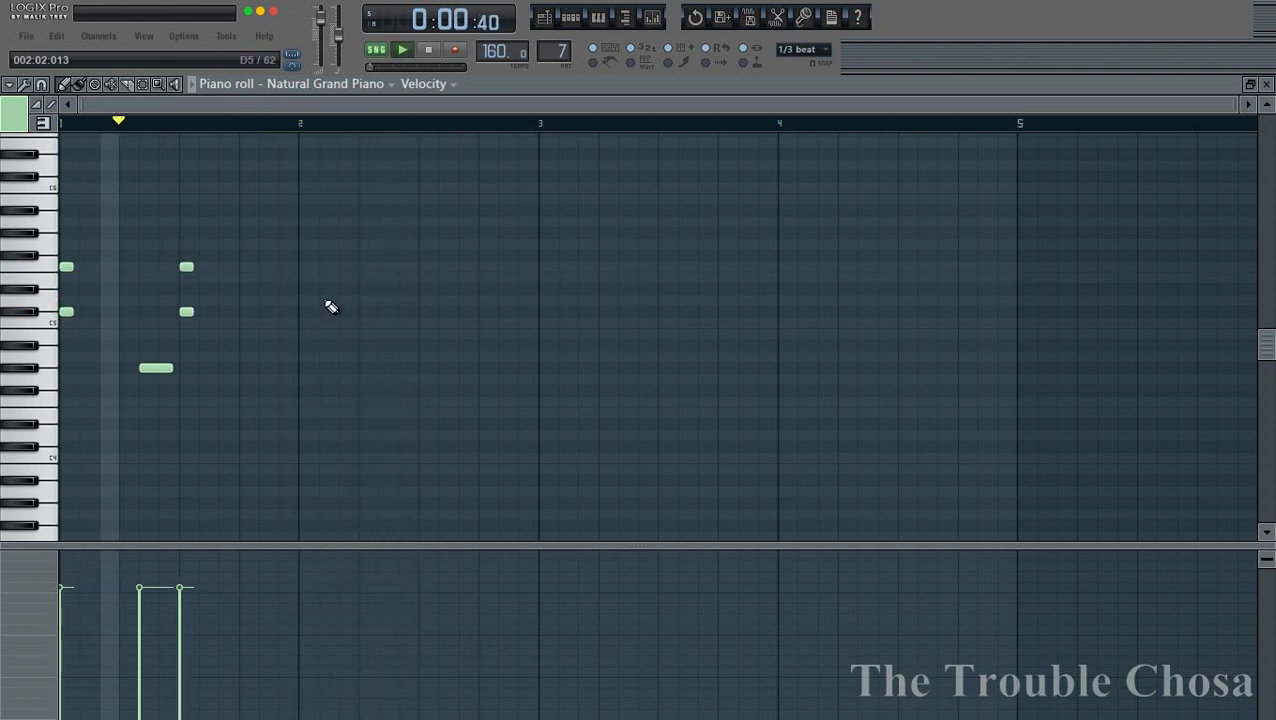
{"action": "key", "text": "space"}
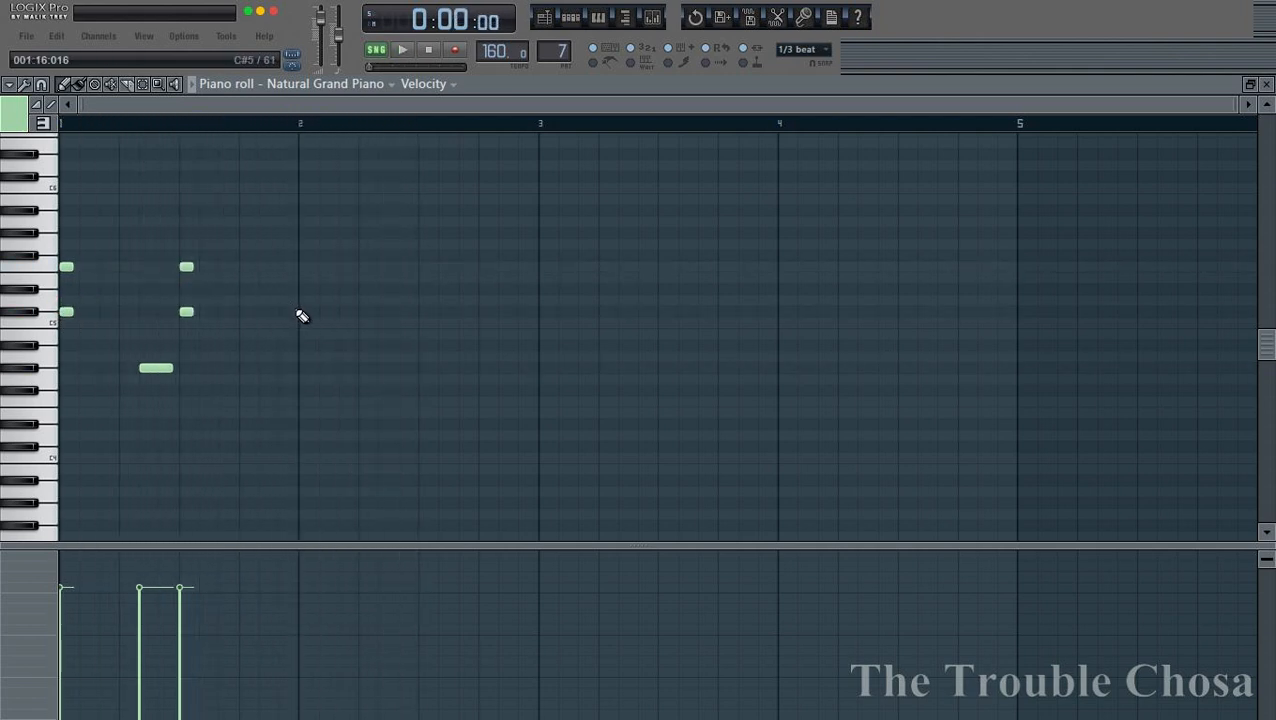
- Duplicate the bar 1 piano phrase through bar 4, changing bar 3's upper notes to F#5 and its low note to F#4
{"action": "key", "text": "ctrl+b"}
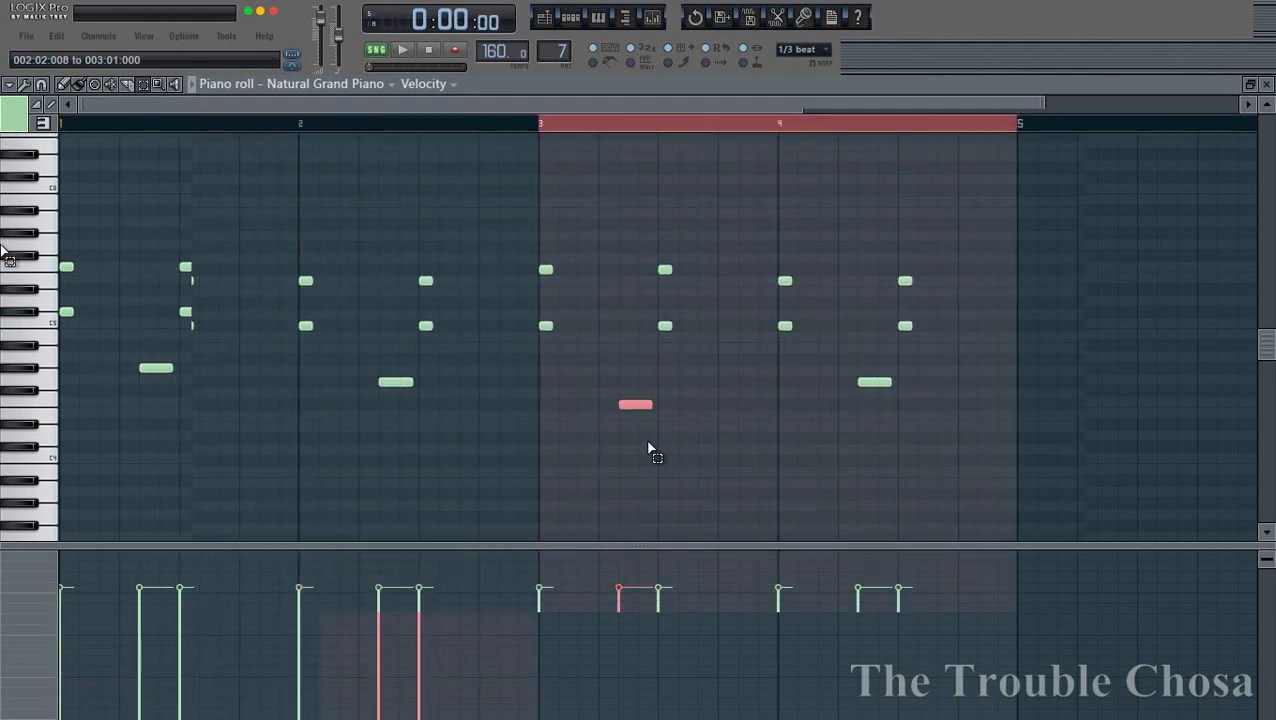
{"action": "key", "text": "space"}
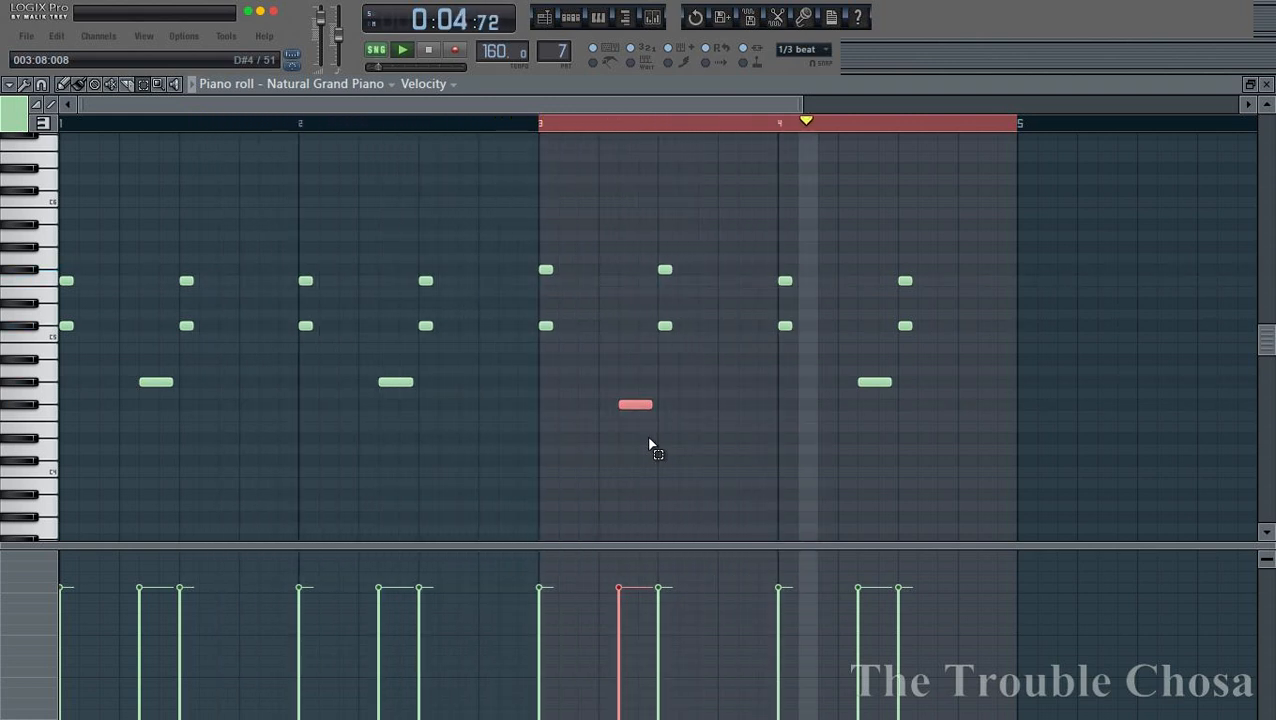
- Lower bar 4's chords to B4 and D#5 and its low note to B3, then close the piano roll
{"action": "left_click_drag", "start_coordinate": [948, 256], "coordinate": [786, 484]}
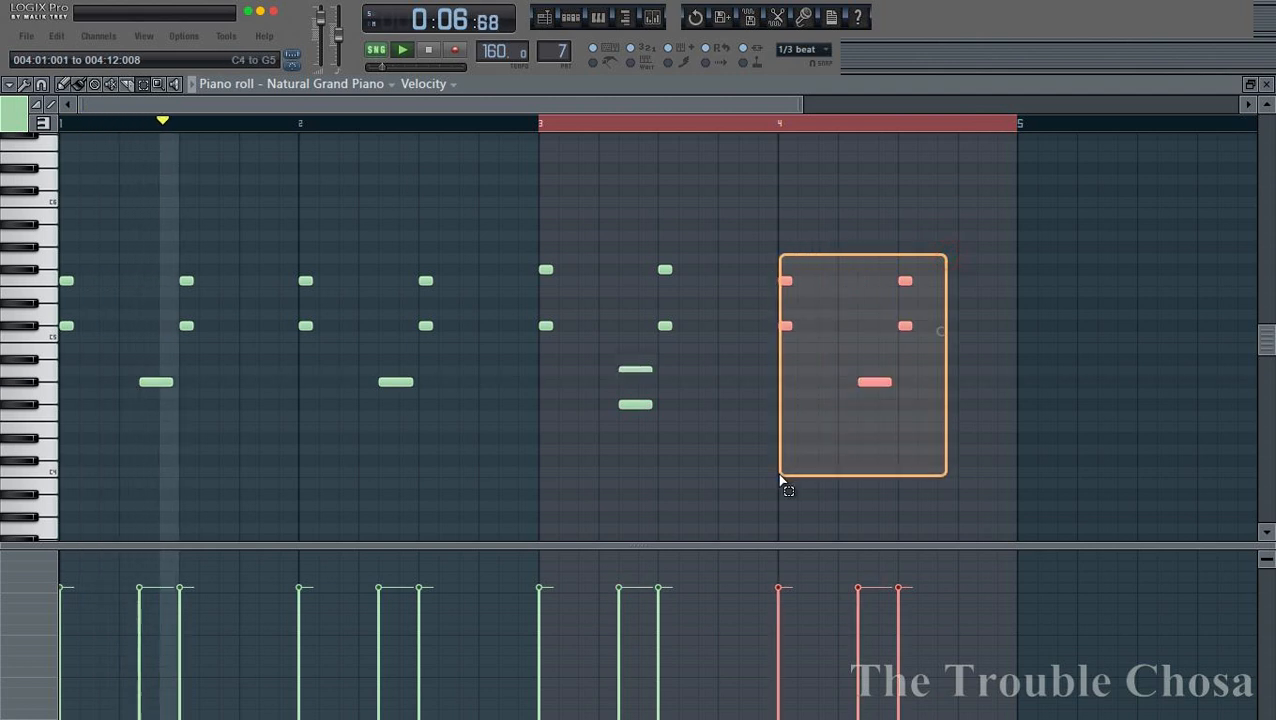
{"action": "key", "text": "space"}
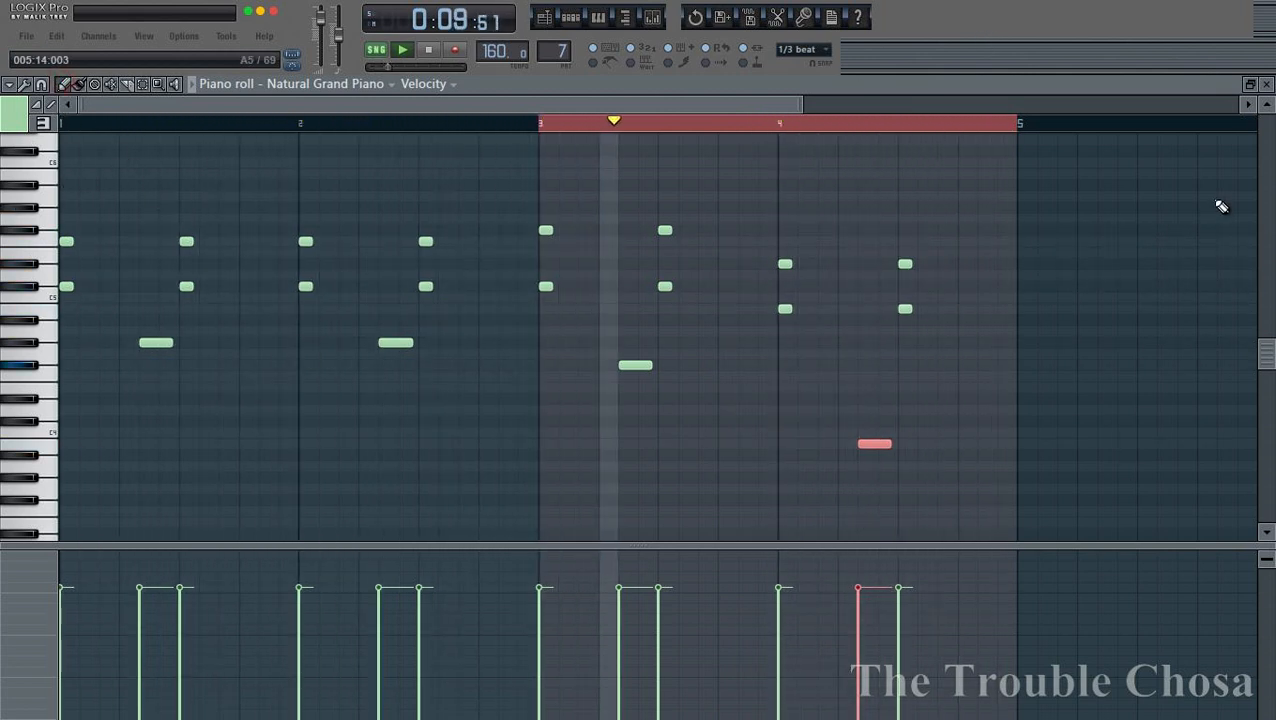
{"action": "left_click", "coordinate": [1266, 84]}
- Open the Clavinet channel's piano roll and place two consecutive C#5 notes starting on beat 2 of bar 1
{"action": "right_click", "coordinate": [600, 365]}
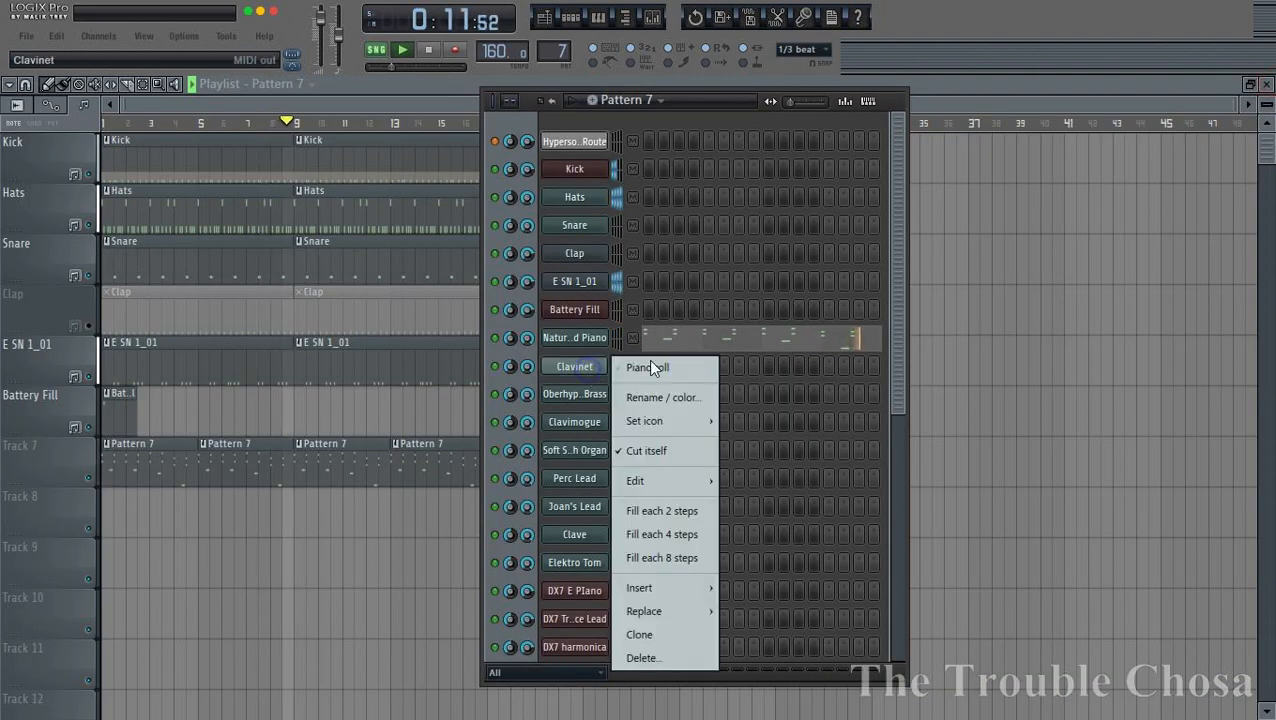
{"action": "left_click", "coordinate": [648, 361]}
{"action": "scroll", "coordinate": [416, 124], "scroll_direction": "down", "scroll_amount": 3}
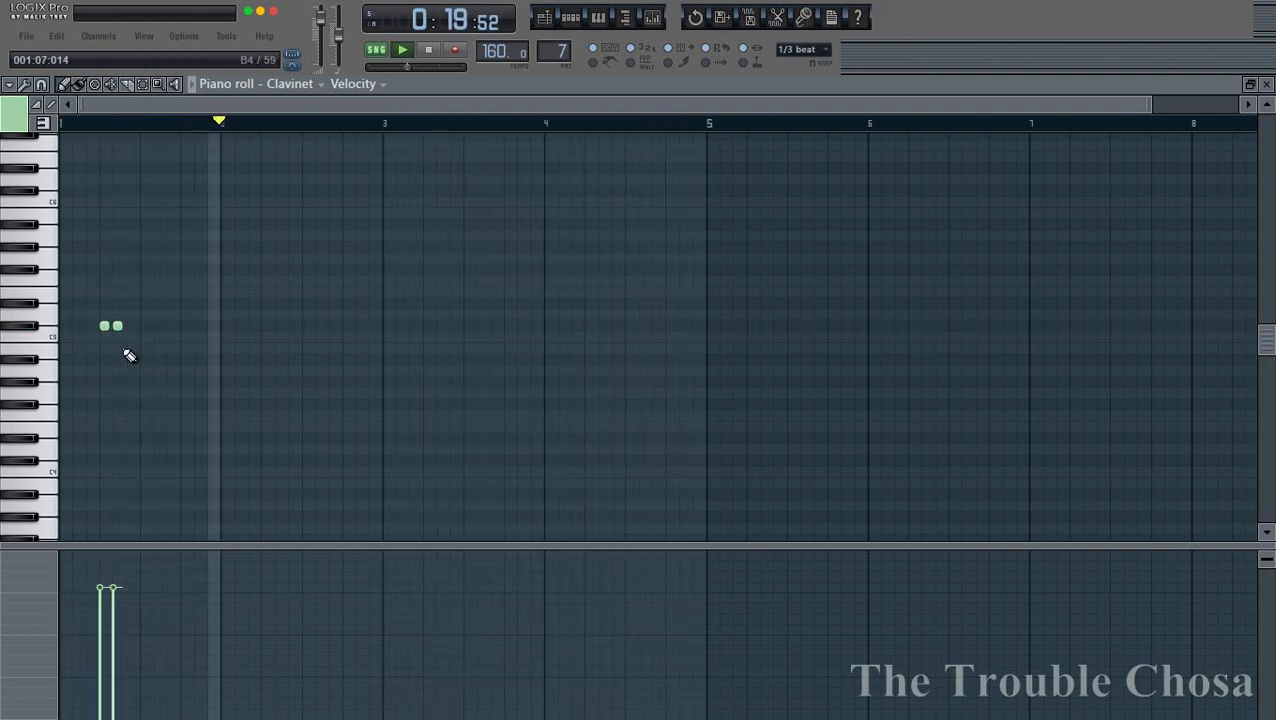
- Duplicate the Clavinet's bar 1 notes into bars 2, 3 and 4, and close the piano roll
{"action": "left_click_drag", "start_coordinate": [226, 128], "coordinate": [61, 125]}
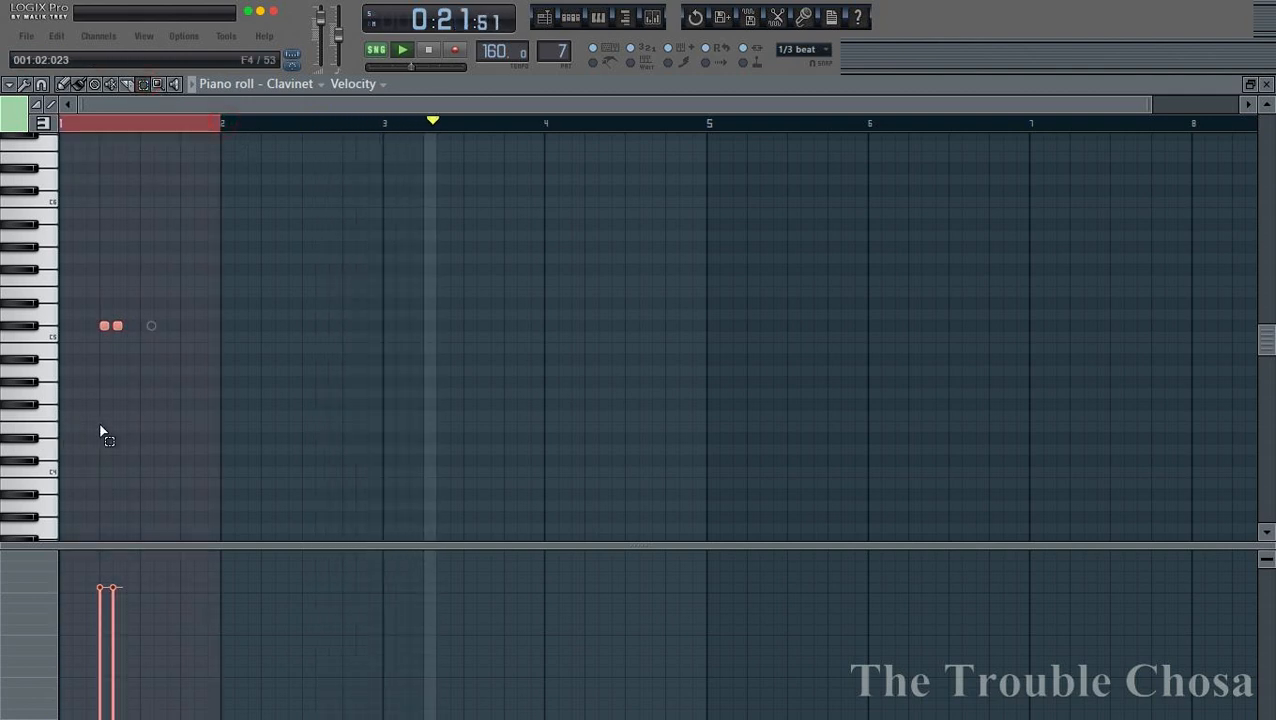
{"action": "key", "text": "ctrl+b"}
{"action": "key", "text": "ctrl+b"}
{"action": "key", "text": "ctrl+b"}
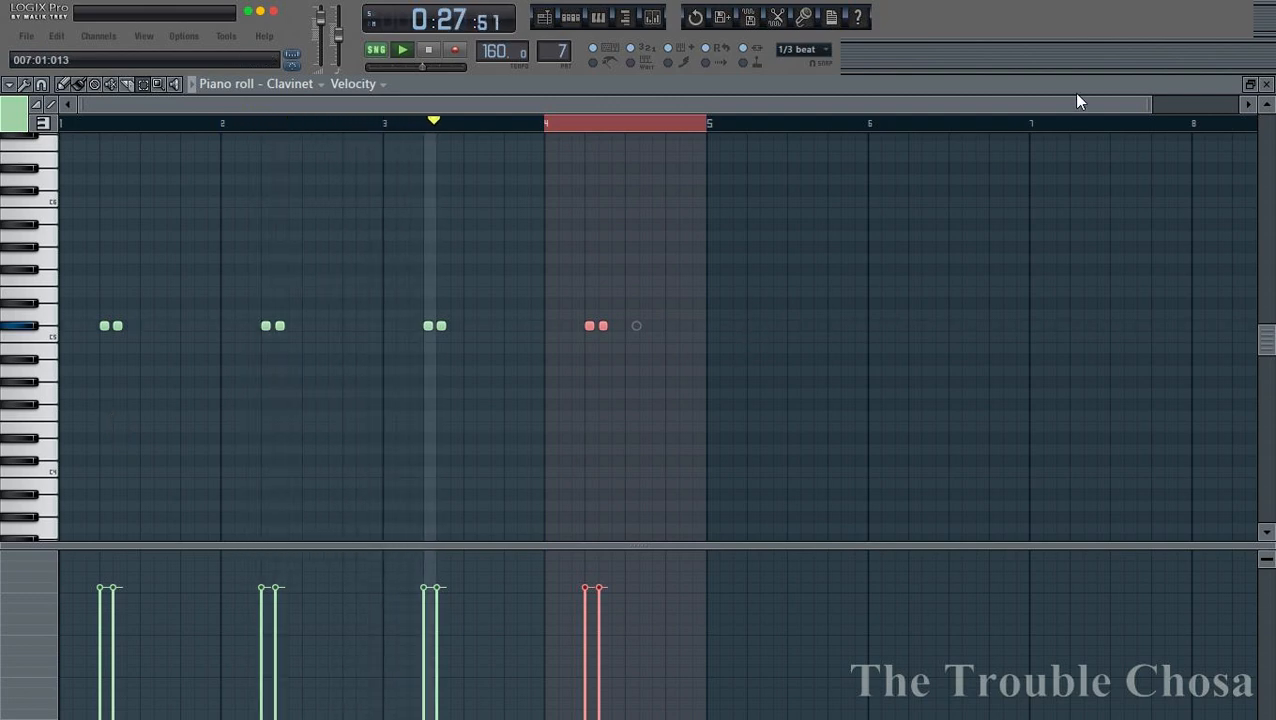
{"action": "left_click", "coordinate": [1267, 84]}
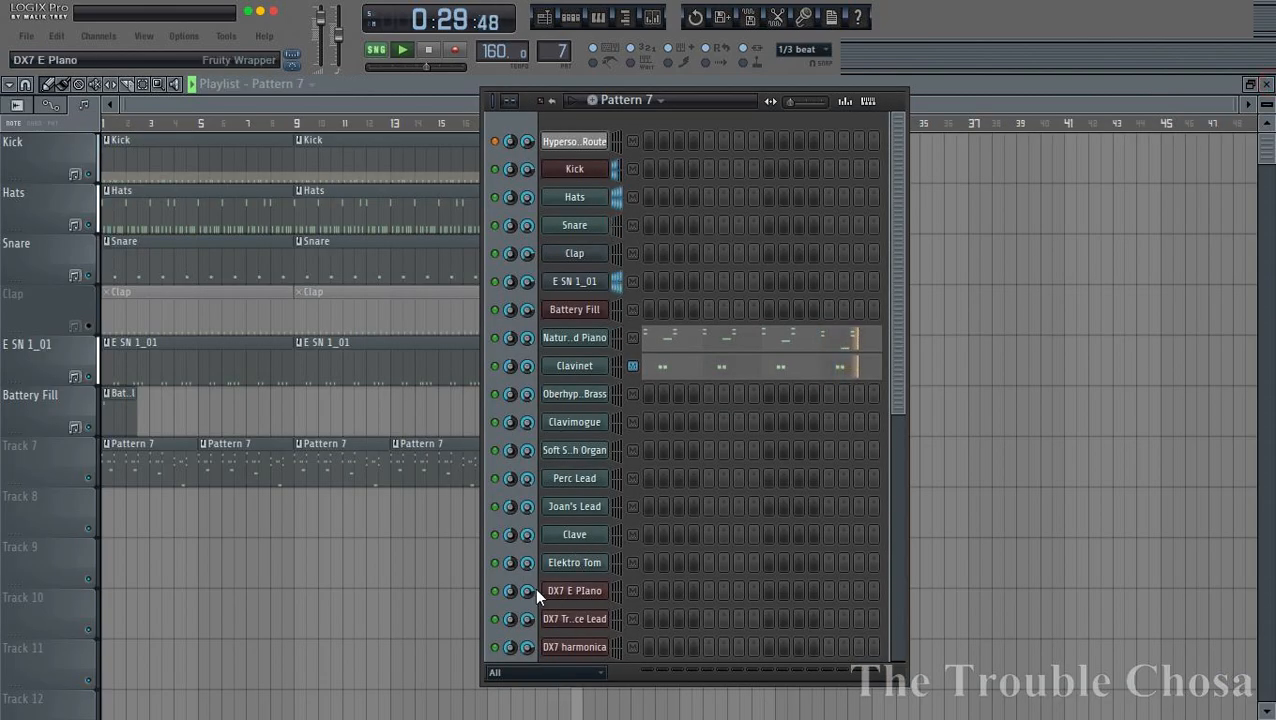
- Open the Hi Bass channel's piano roll and place C#5 notes at the start of bar 1 and two more from beat 2
{"action": "scroll", "coordinate": [597, 592], "scroll_direction": "down", "scroll_amount": 3}
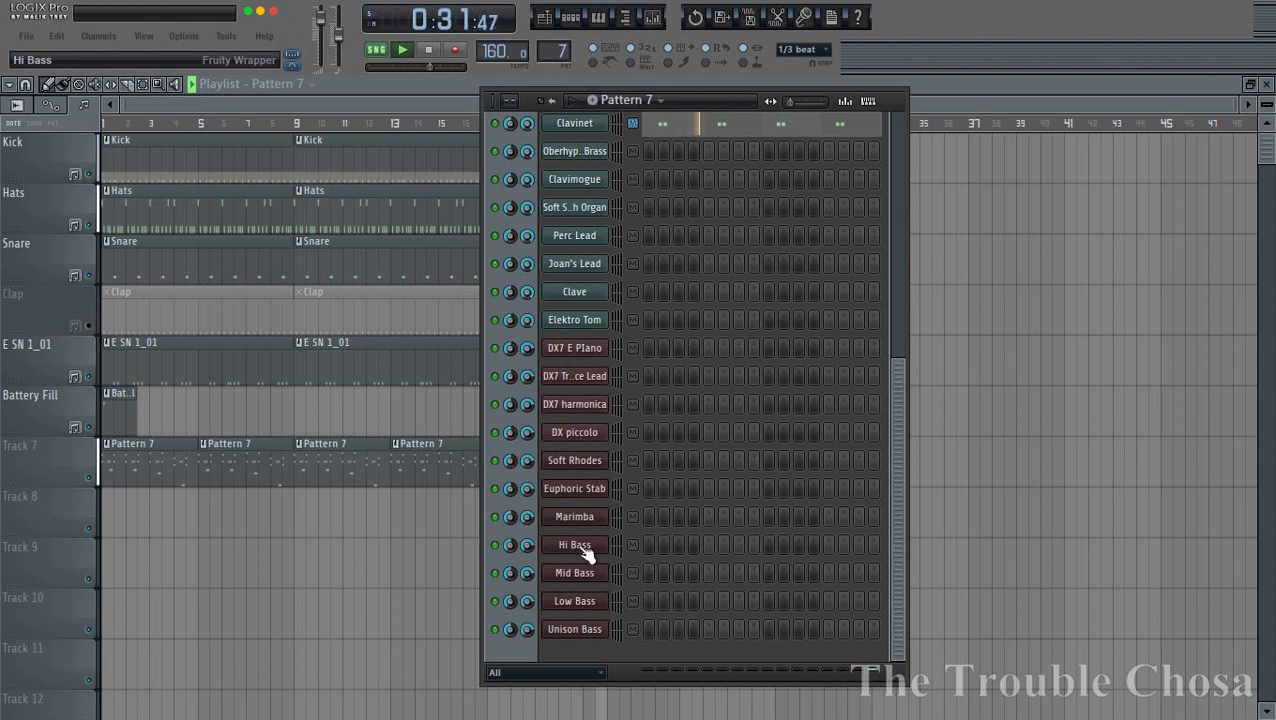
{"action": "right_click", "coordinate": [586, 549]}
{"action": "left_click", "coordinate": [648, 400]}
{"action": "scroll", "coordinate": [512, 126], "scroll_direction": "down", "scroll_amount": 5}
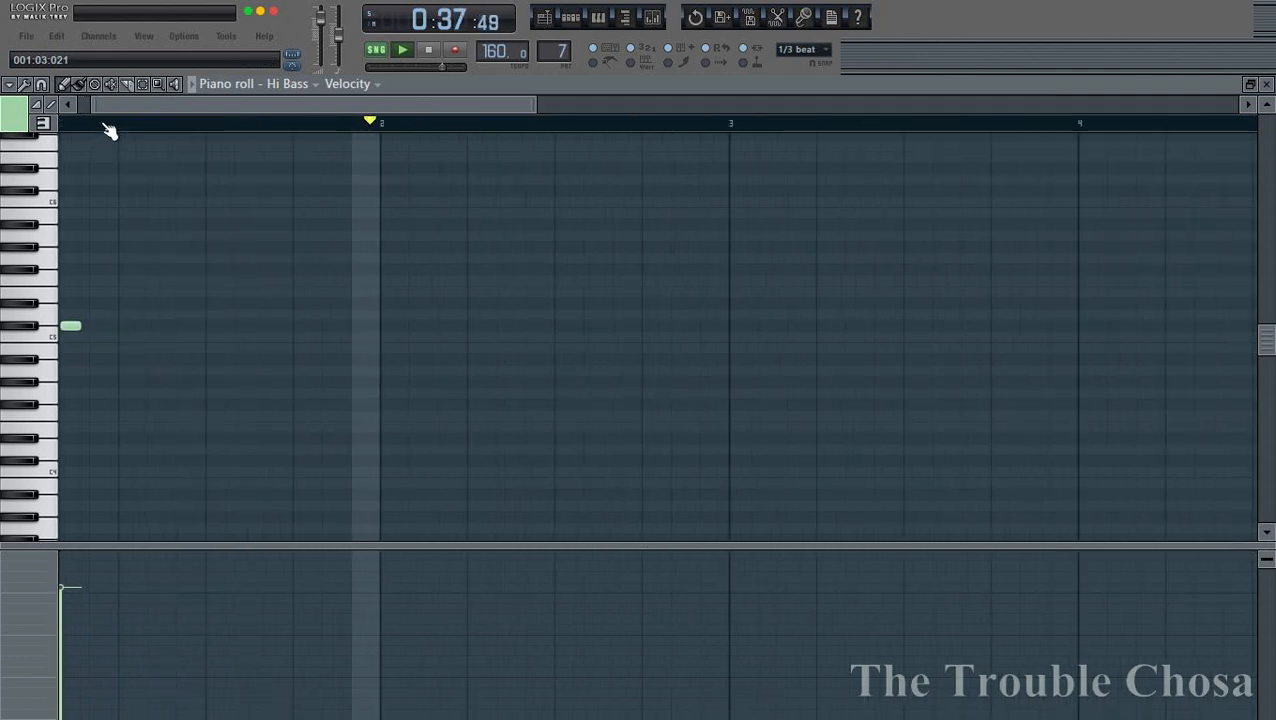
{"action": "scroll", "coordinate": [108, 128], "scroll_direction": "up", "scroll_amount": 3}
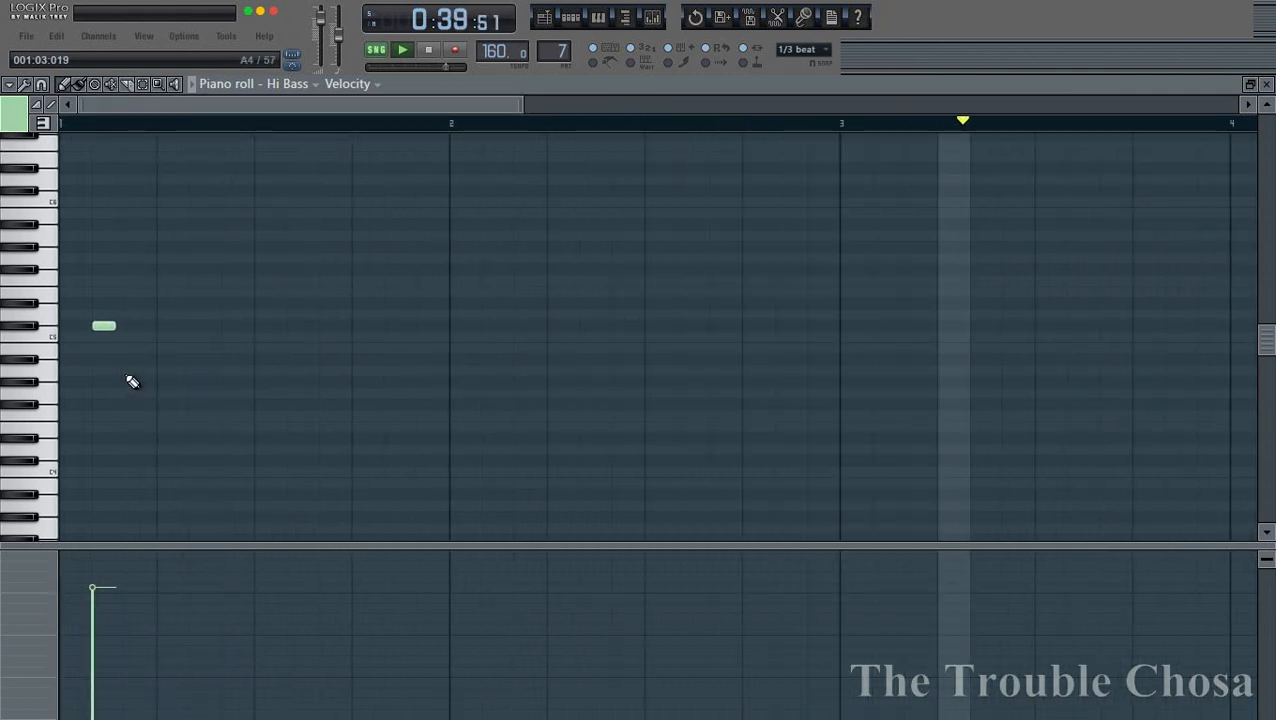
{"action": "right_click", "coordinate": [103, 327]}
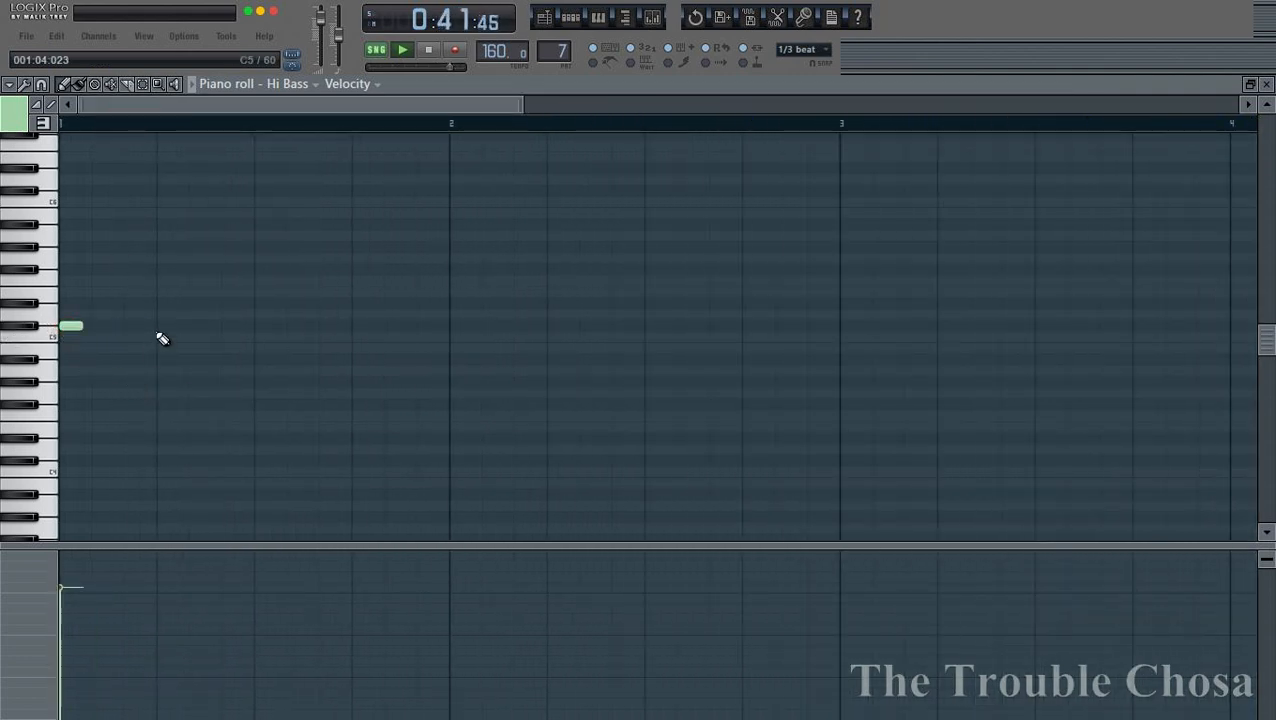
{"action": "scroll", "coordinate": [214, 140], "scroll_direction": "down", "scroll_amount": 3}
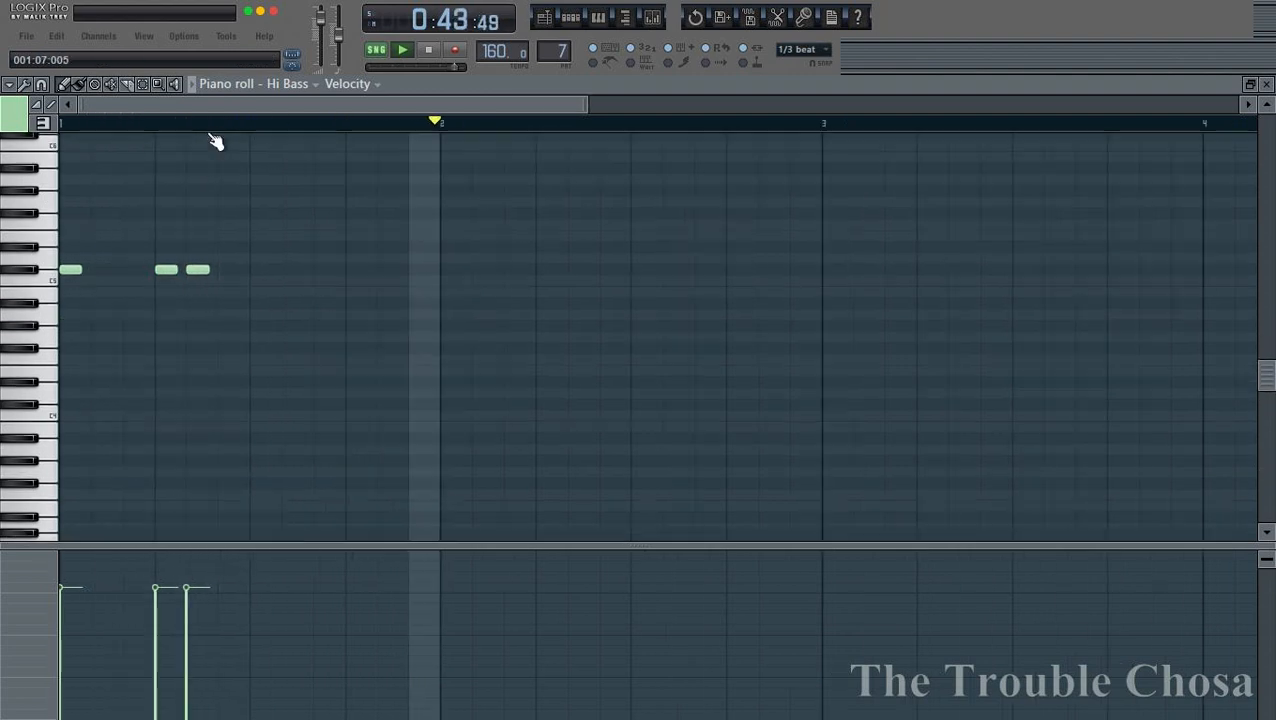
- Try two consecutive C#4 bass notes starting on beat 3 of bar 1
{"action": "scroll", "coordinate": [222, 131], "scroll_direction": "down", "scroll_amount": 1}
{"action": "scroll", "coordinate": [222, 131], "scroll_direction": "down", "scroll_amount": 2}
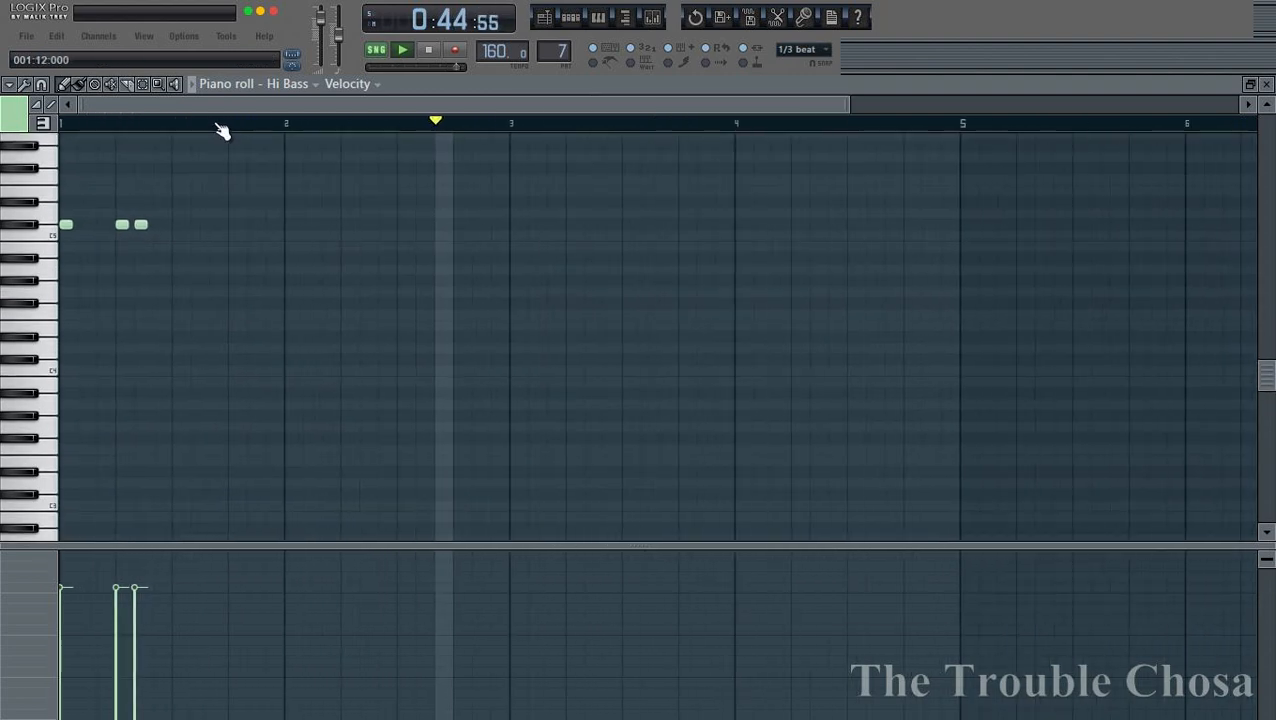
{"action": "left_click", "coordinate": [178, 362]}
{"action": "left_click", "coordinate": [212, 362]}
{"action": "right_click", "coordinate": [215, 361]}
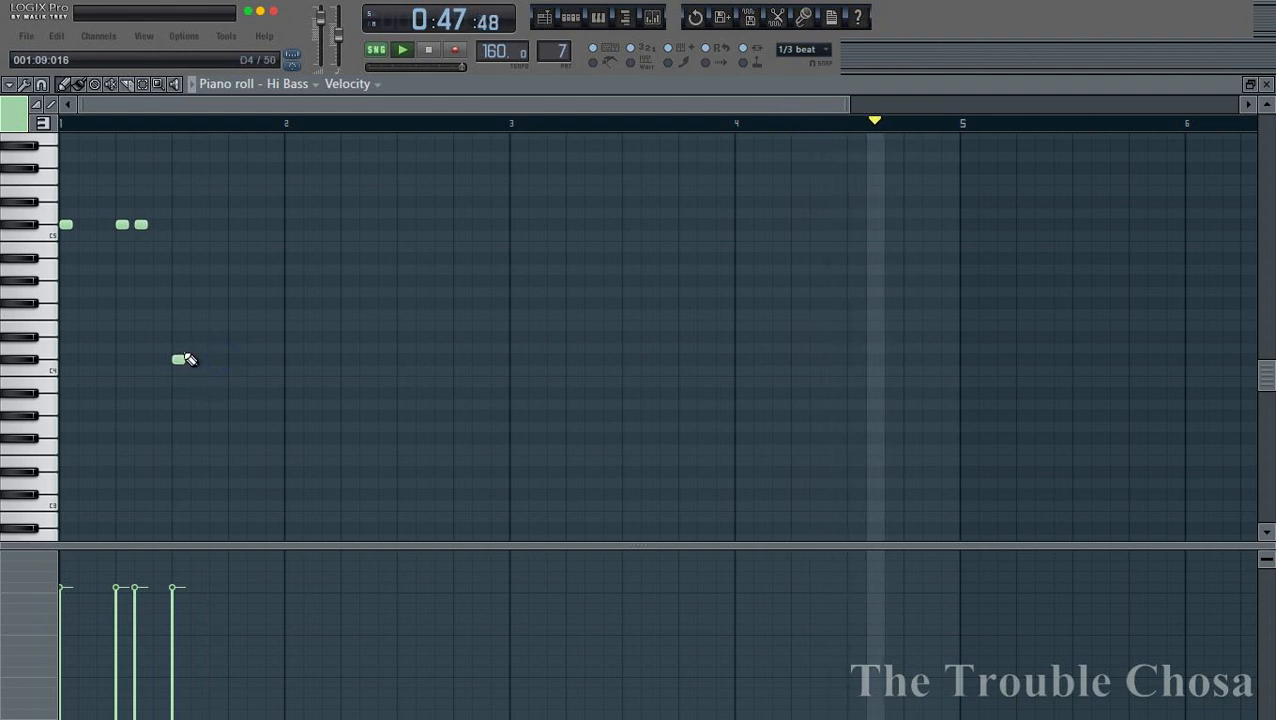
{"action": "left_click", "coordinate": [196, 351]}
{"action": "right_click", "coordinate": [197, 350]}
{"action": "left_click", "coordinate": [195, 361]}
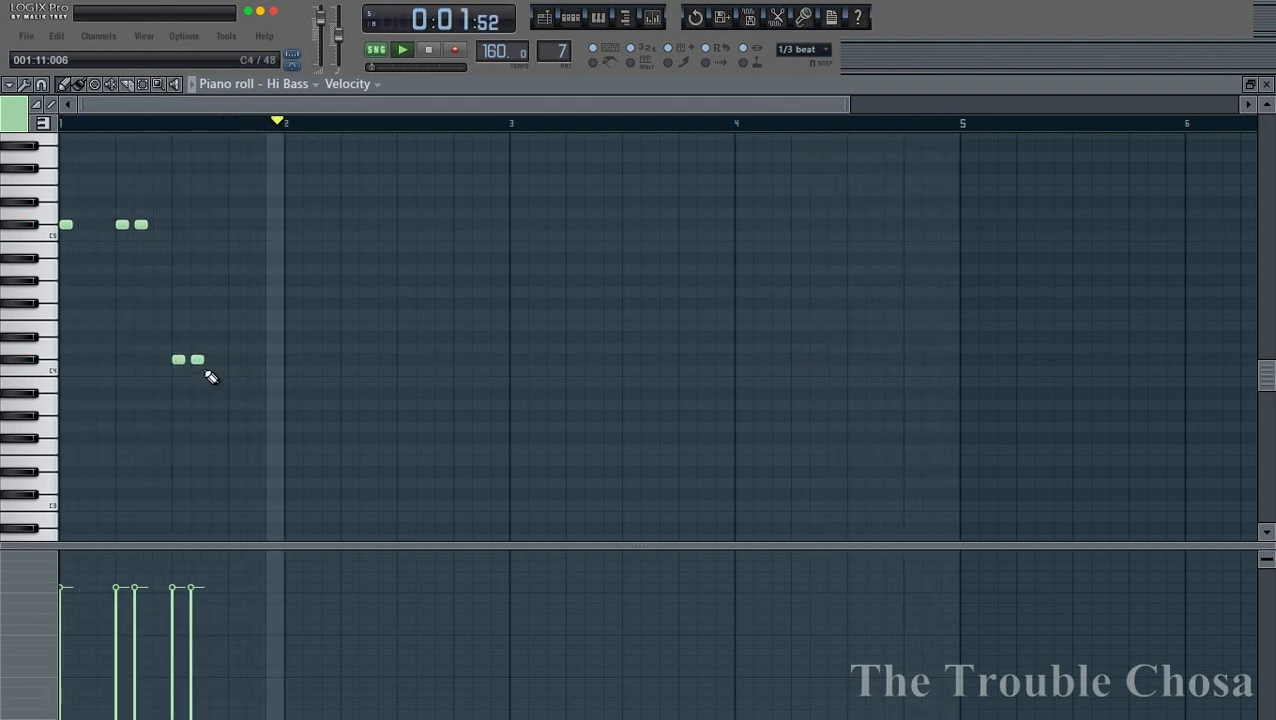
- Replace the low bass notes in beat 3 of bar 1 with a single C#5 note on beat 3
{"action": "right_click", "coordinate": [198, 361]}
{"action": "left_click", "coordinate": [235, 361]}
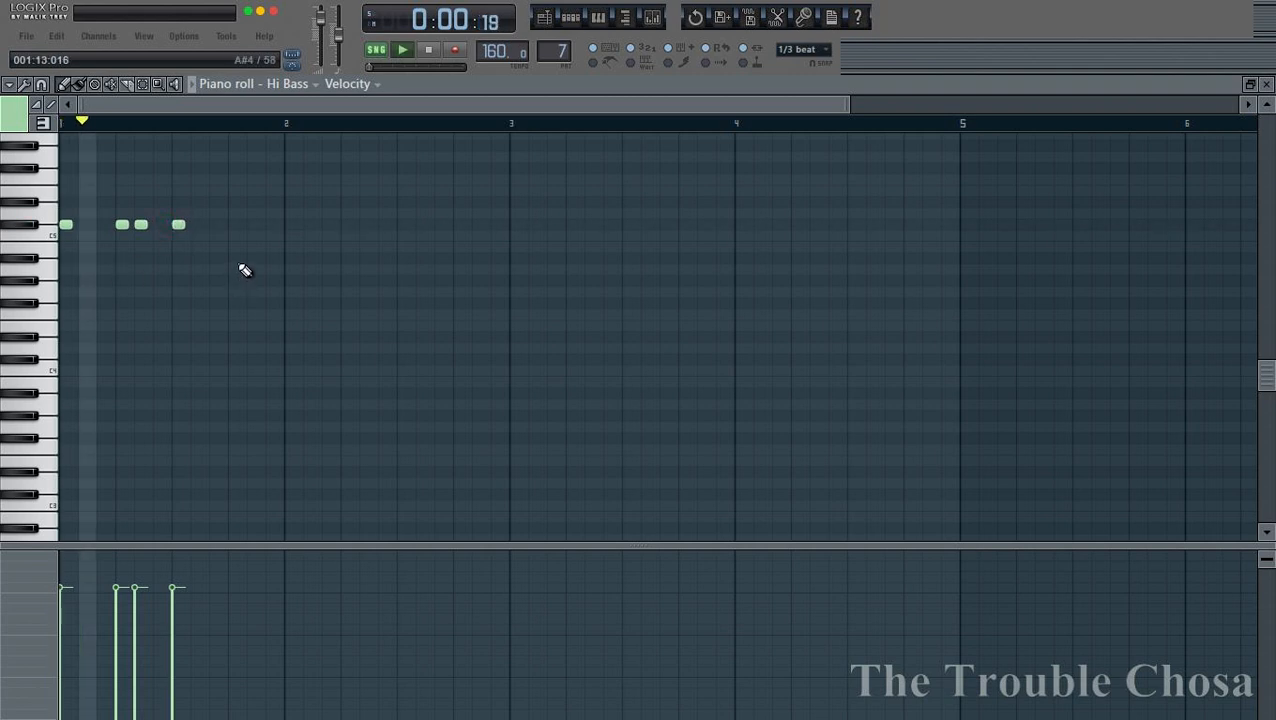
{"action": "scroll", "coordinate": [243, 272], "scroll_direction": "up", "scroll_amount": 3}
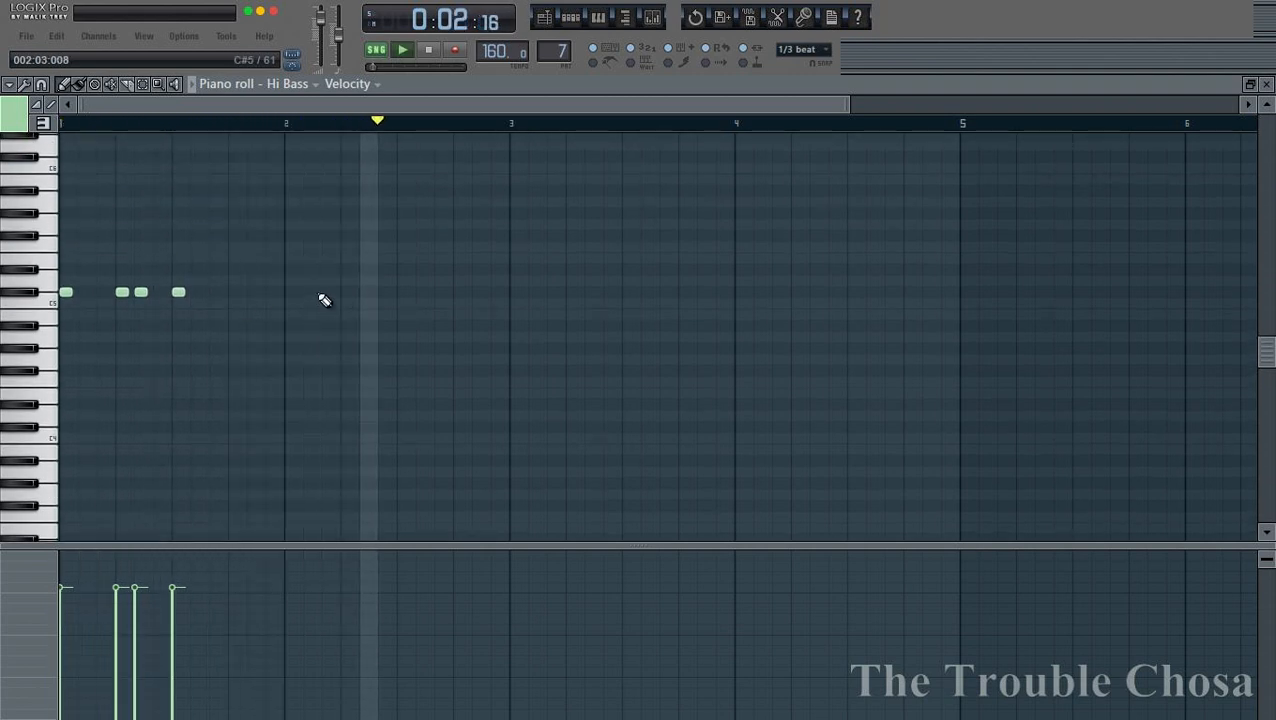
- Select the Hi Bass phrase in bar 1 and duplicate it into bars 2, 3 and 4
{"action": "left_click", "coordinate": [142, 84]}
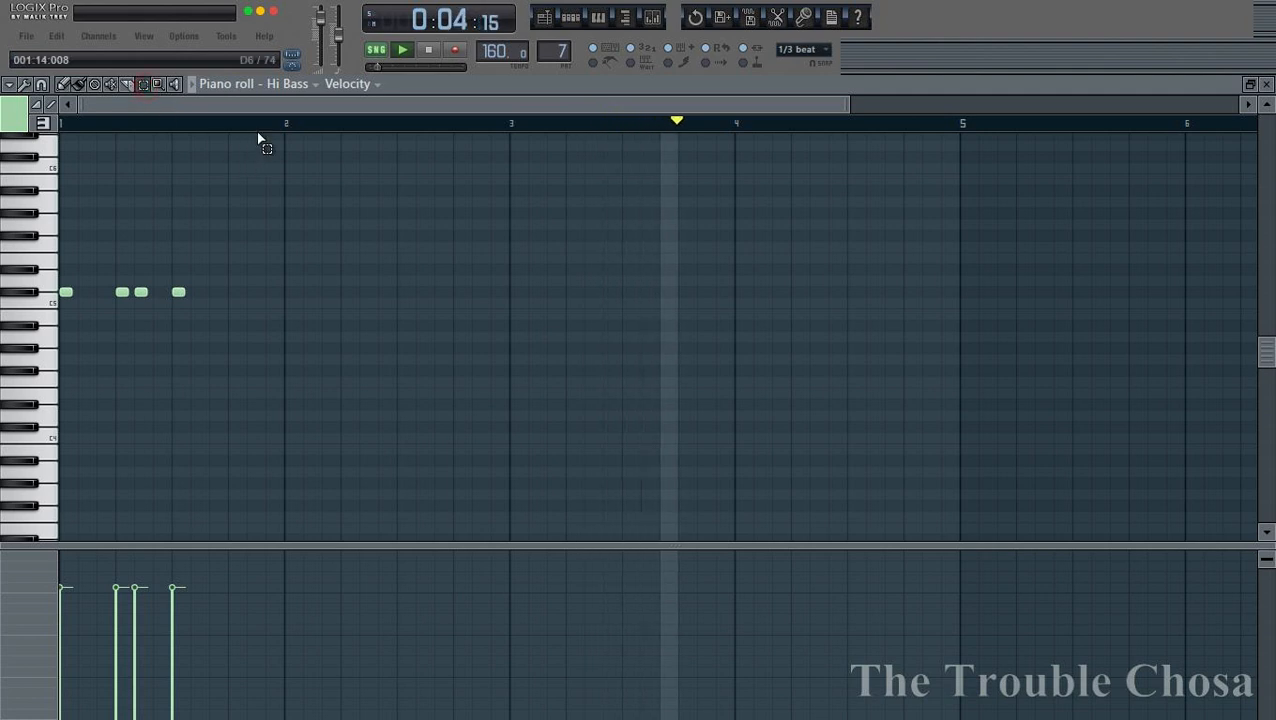
{"action": "left_click_drag", "start_coordinate": [283, 124], "coordinate": [62, 345]}
{"action": "key", "text": "ctrl+b"}
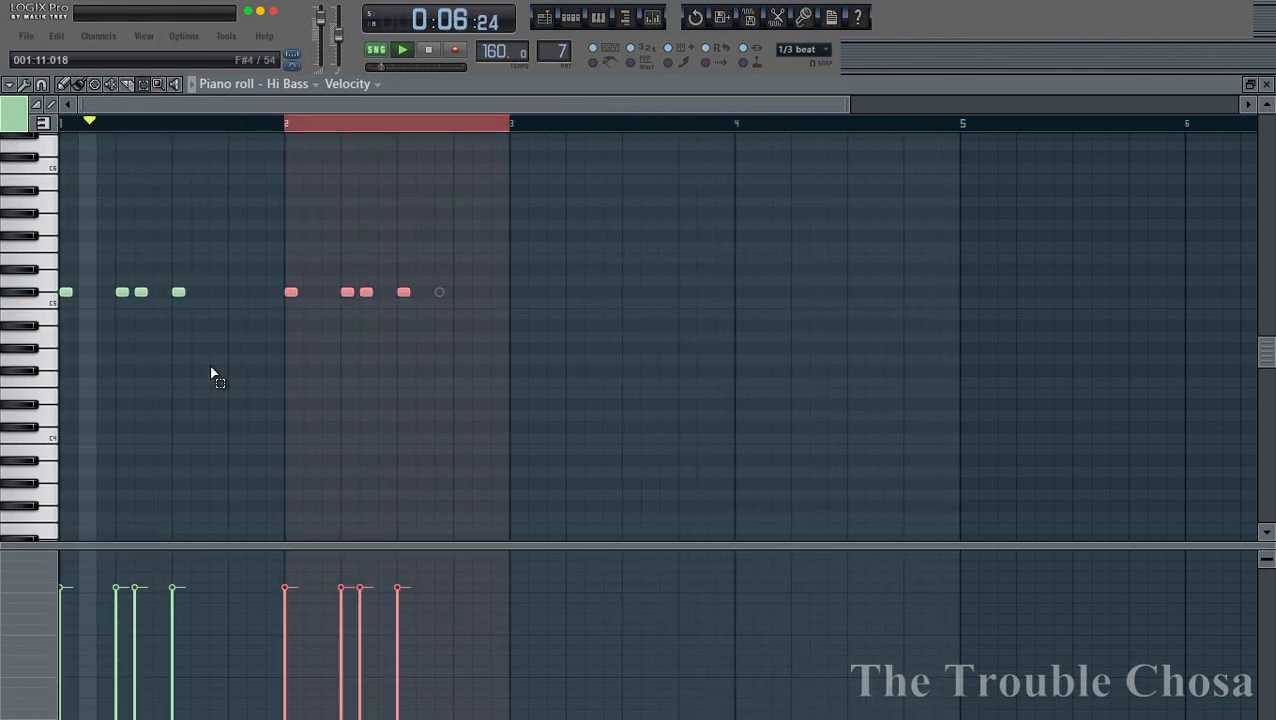
{"action": "key", "text": "ctrl+b"}
{"action": "key", "text": "ctrl+b"}
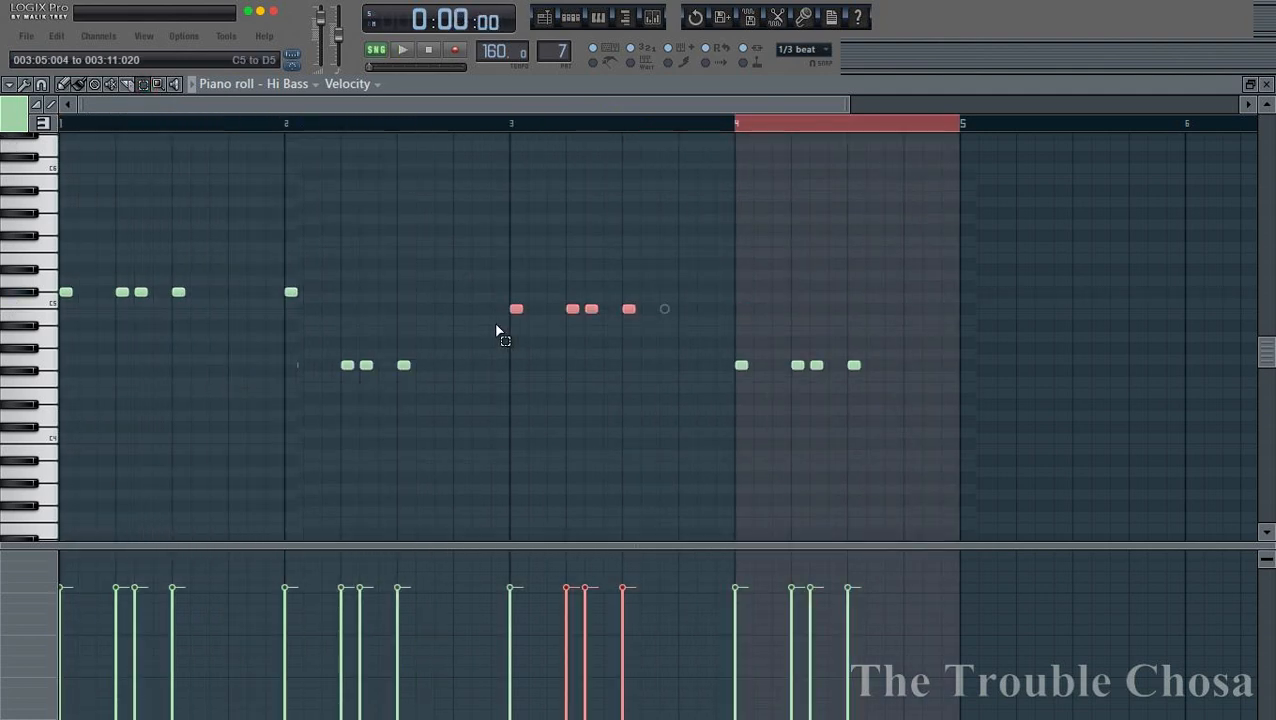
- Lower the Hi Bass phrase in bar 4 to B4 during playback, and add a D#5 note in beat 4 of bars 2 and 4
{"action": "key", "text": "space"}
{"action": "left_click_drag", "start_coordinate": [892, 326], "coordinate": [735, 406]}
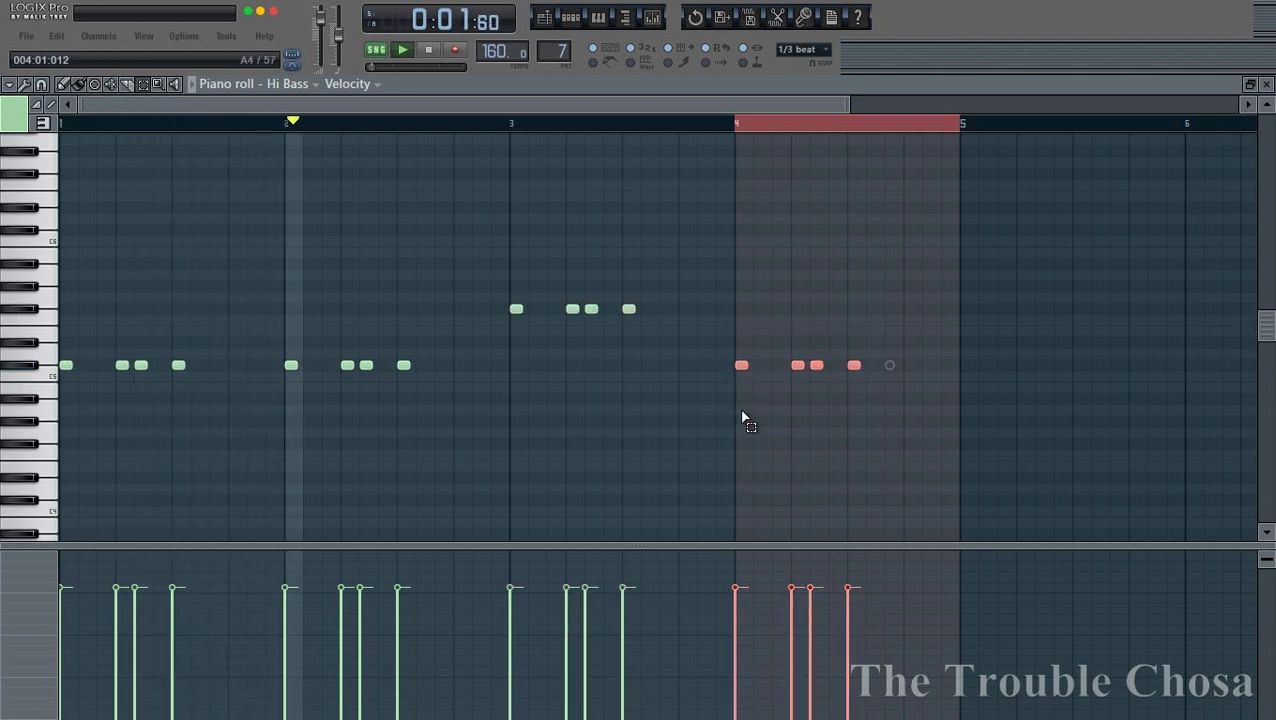
{"action": "key", "text": "Down"}
{"action": "key", "text": "Down"}
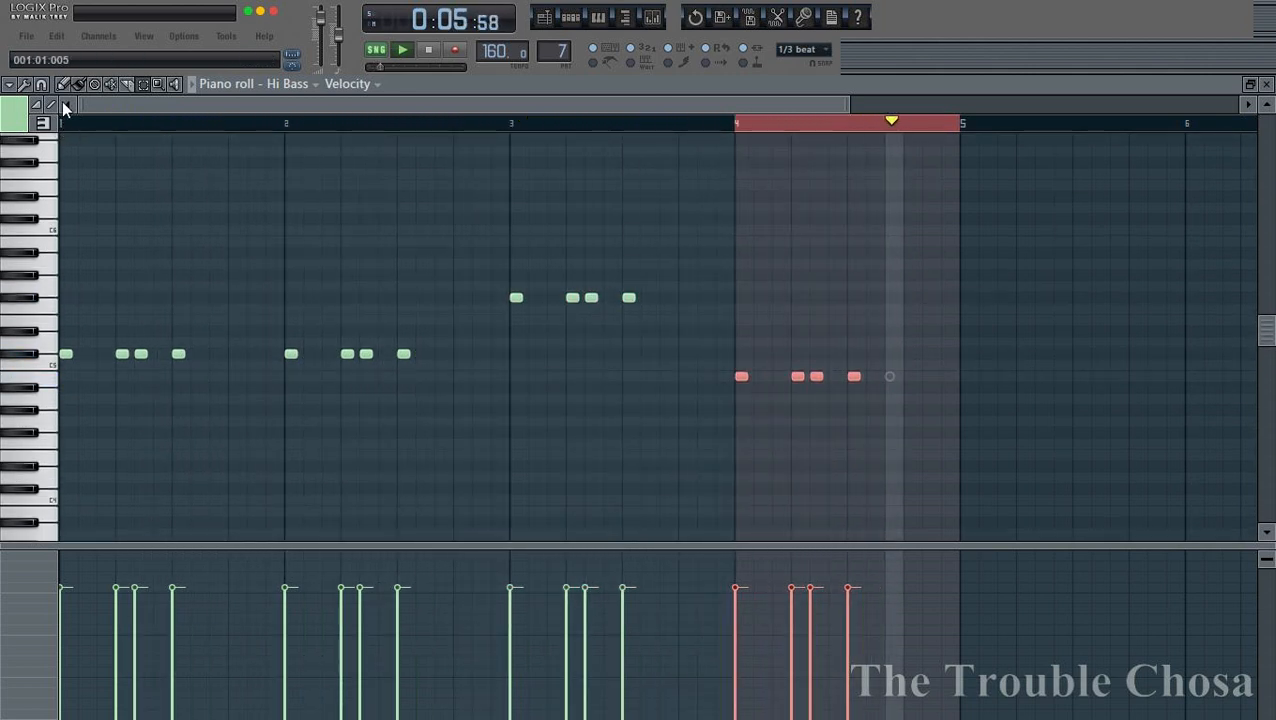
{"action": "left_click", "coordinate": [479, 331]}
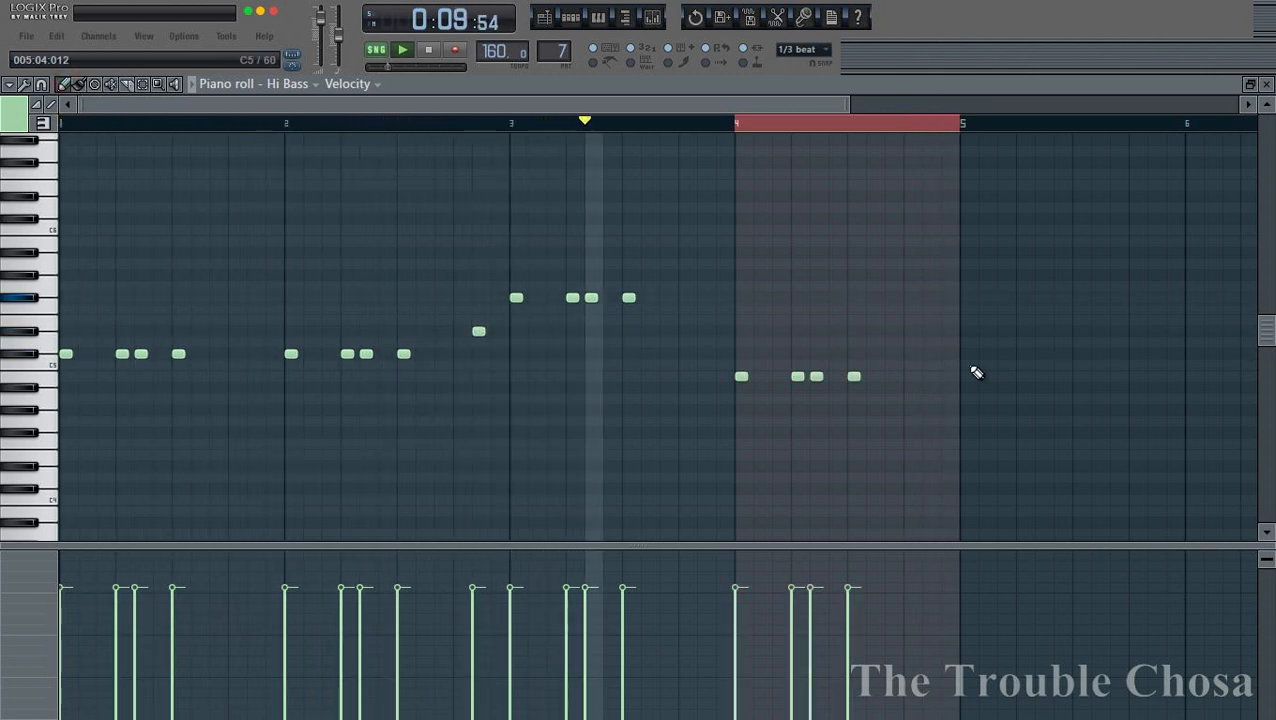
{"action": "left_click", "coordinate": [929, 331]}
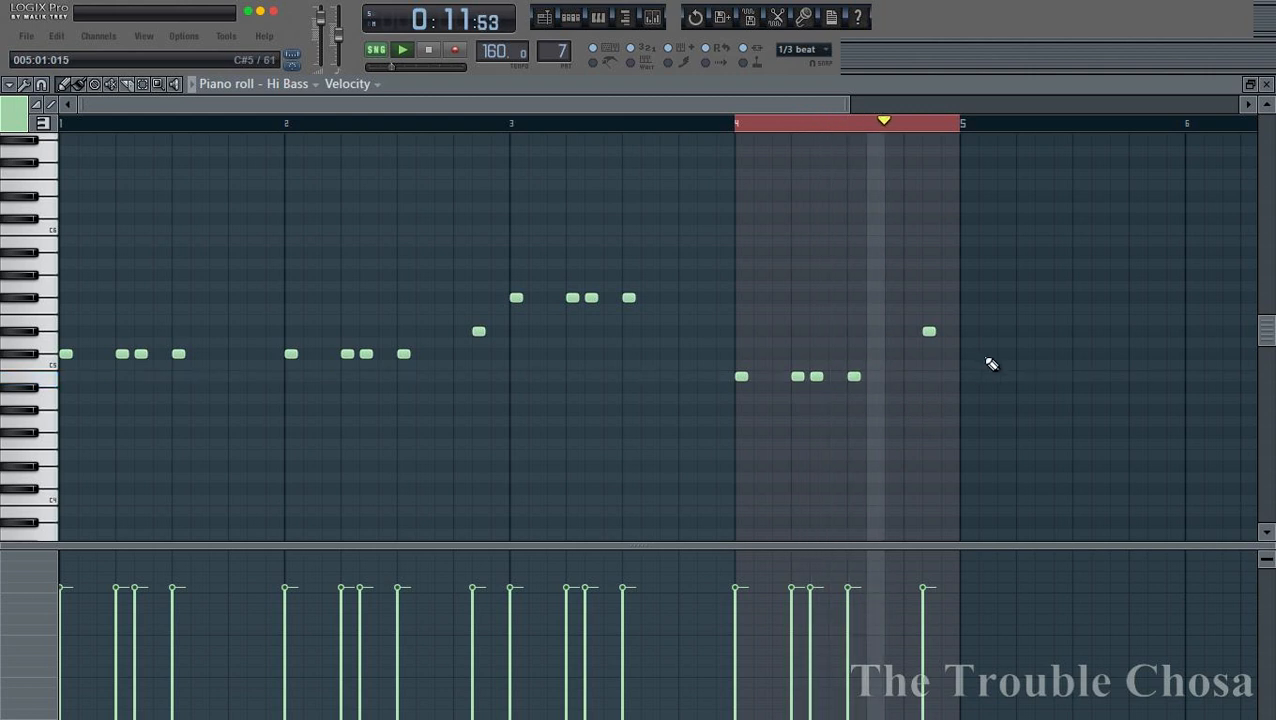
- Try two consecutive G#4 bass notes from beat 4 of bar 1 and a C#5 note on beat 4 of bar 2
{"action": "scroll", "coordinate": [271, 392], "scroll_direction": "down", "scroll_amount": 3}
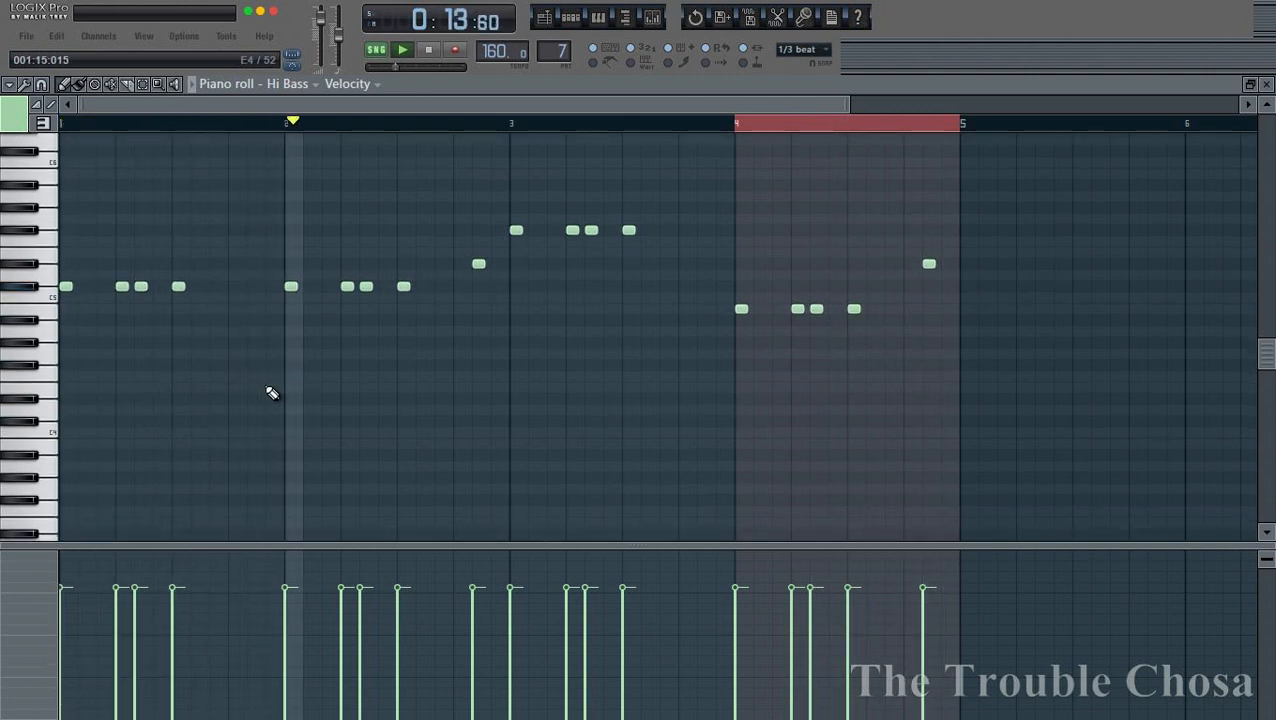
{"action": "left_click_drag", "start_coordinate": [237, 424], "coordinate": [236, 344]}
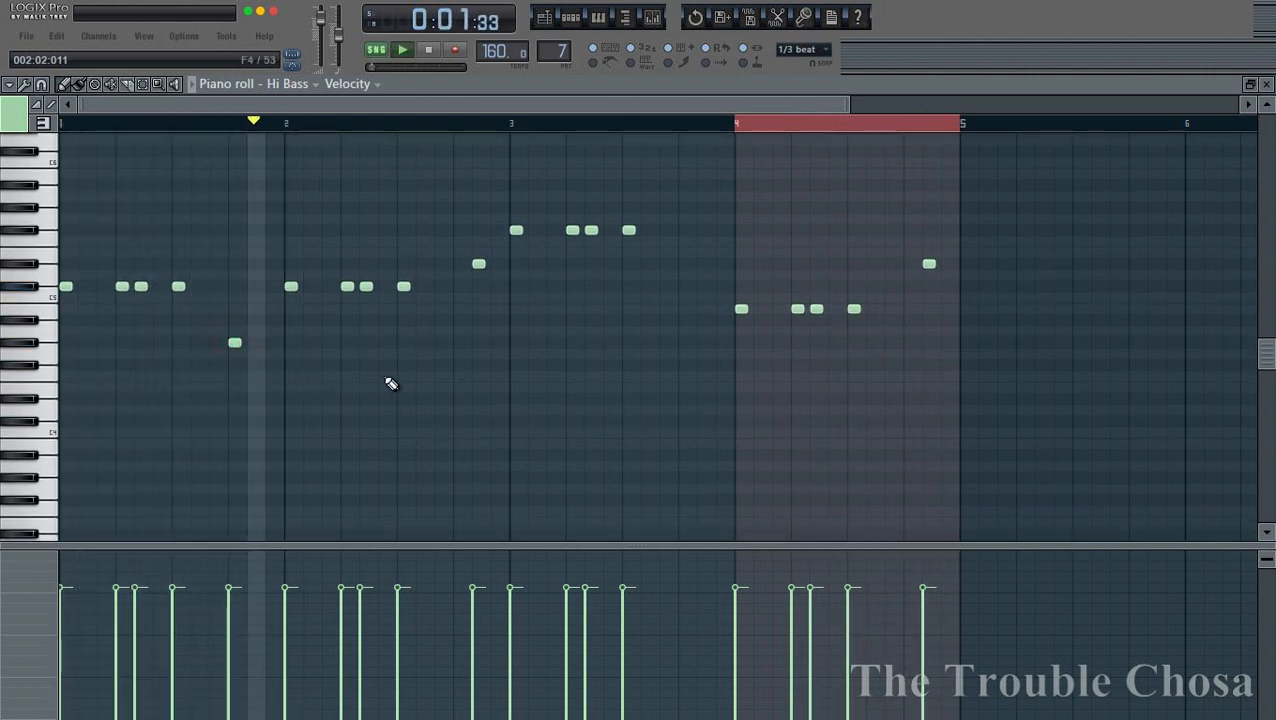
{"action": "left_click", "coordinate": [253, 342]}
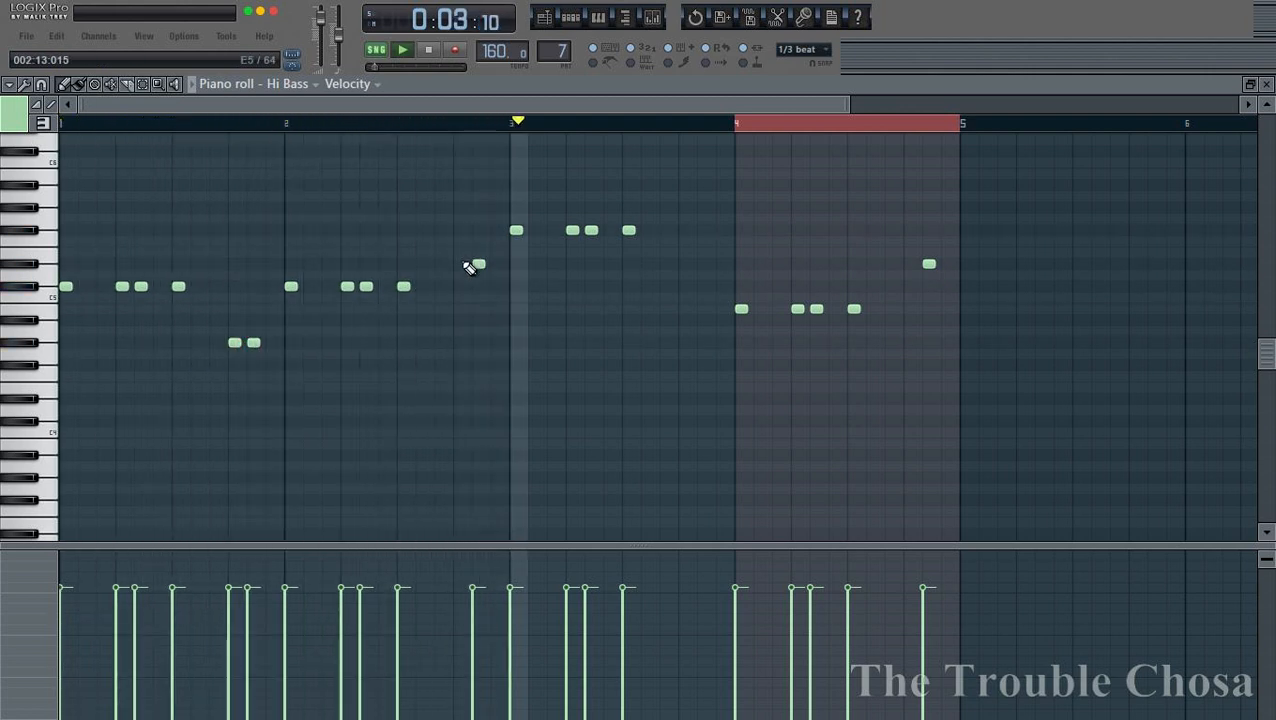
{"action": "left_click", "coordinate": [458, 288]}
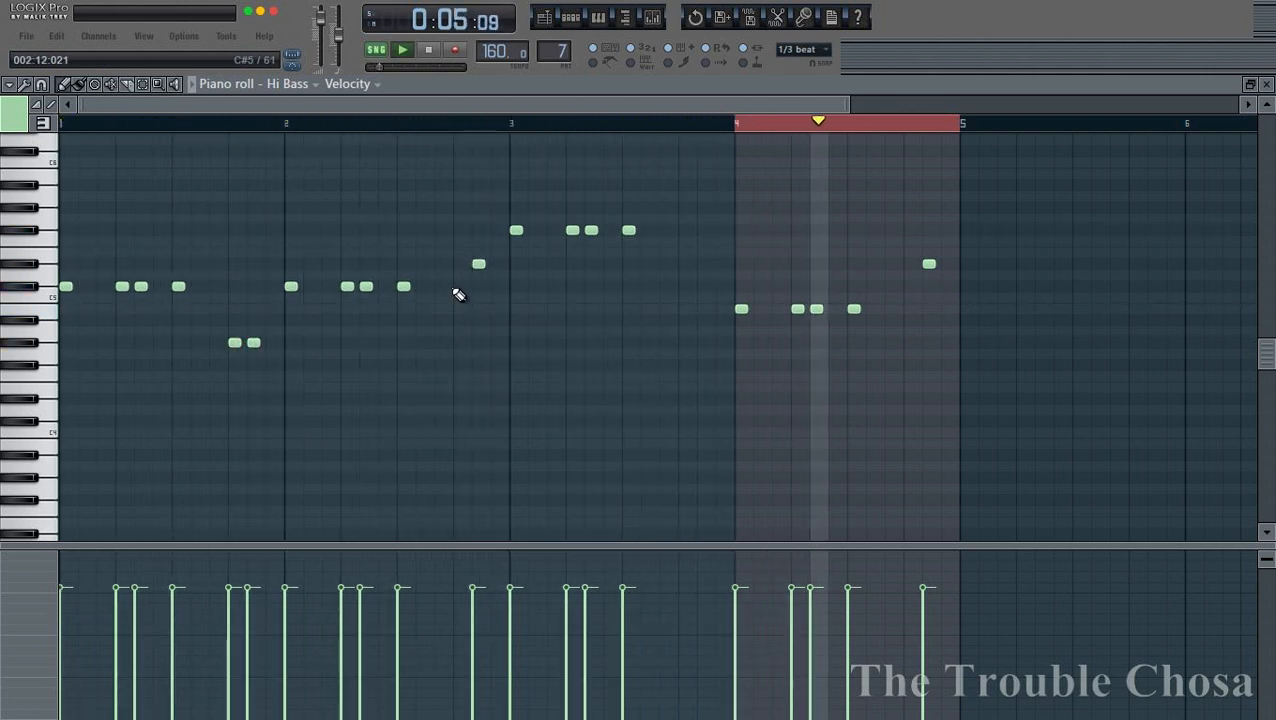
{"action": "right_click", "coordinate": [460, 288]}
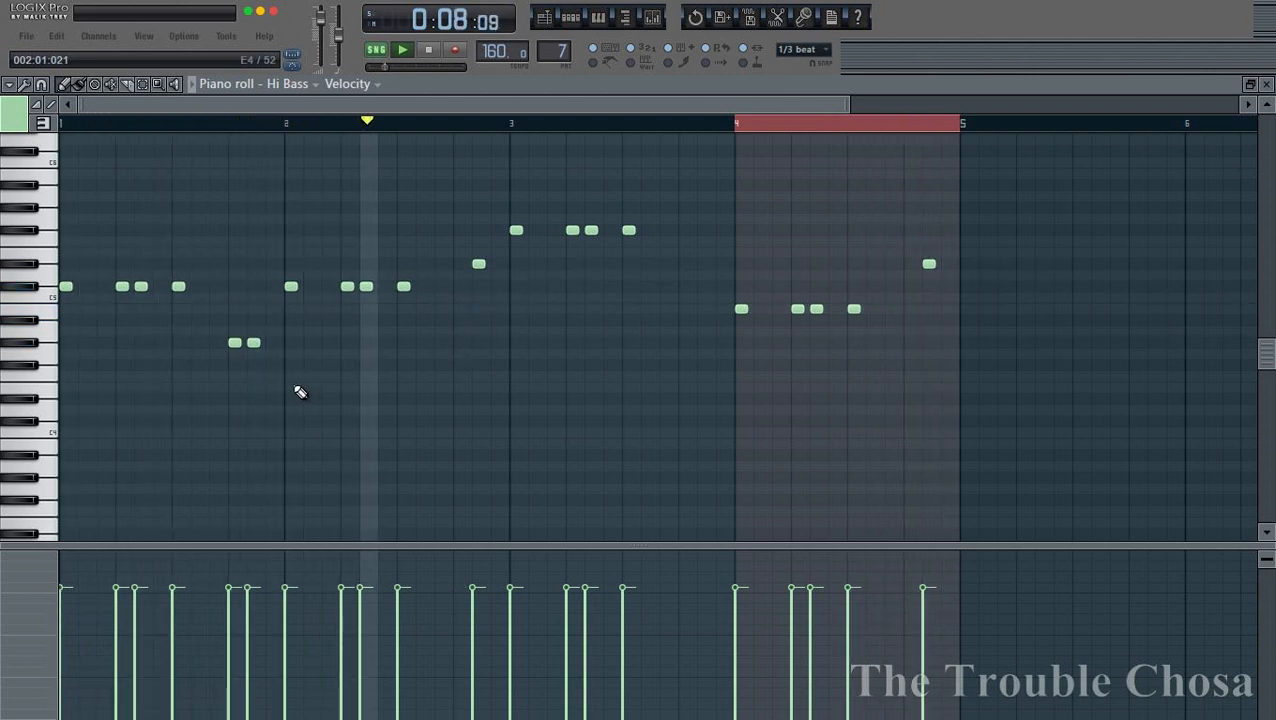
- Replace the two low notes in beat 4 of bar 1 with two consecutive G#5 notes
{"action": "right_click", "coordinate": [255, 343]}
{"action": "right_click", "coordinate": [236, 343]}
{"action": "left_click", "coordinate": [233, 208]}
{"action": "left_click", "coordinate": [253, 208]}
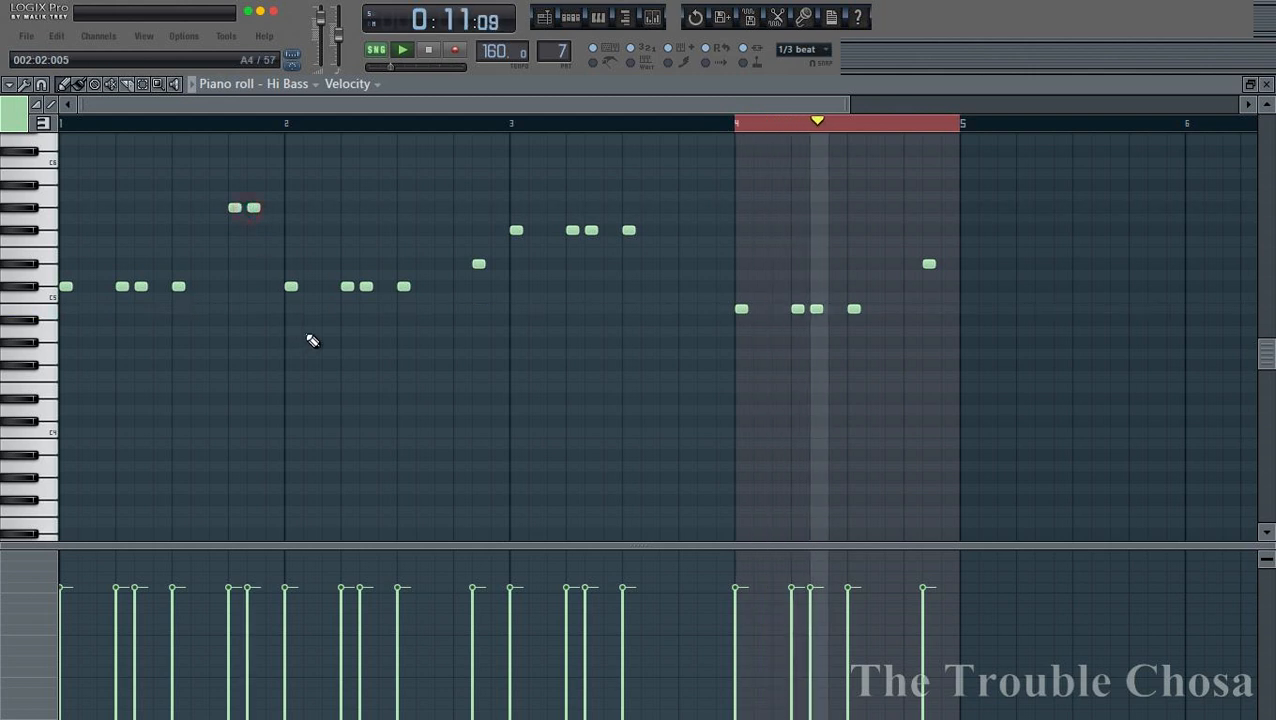
- Raise the Hi Bass note on beat 3 of bar 1 to C#6, try an A#5 note after it, and close the piano roll
{"action": "scroll", "coordinate": [321, 291], "scroll_direction": "up", "scroll_amount": 3}
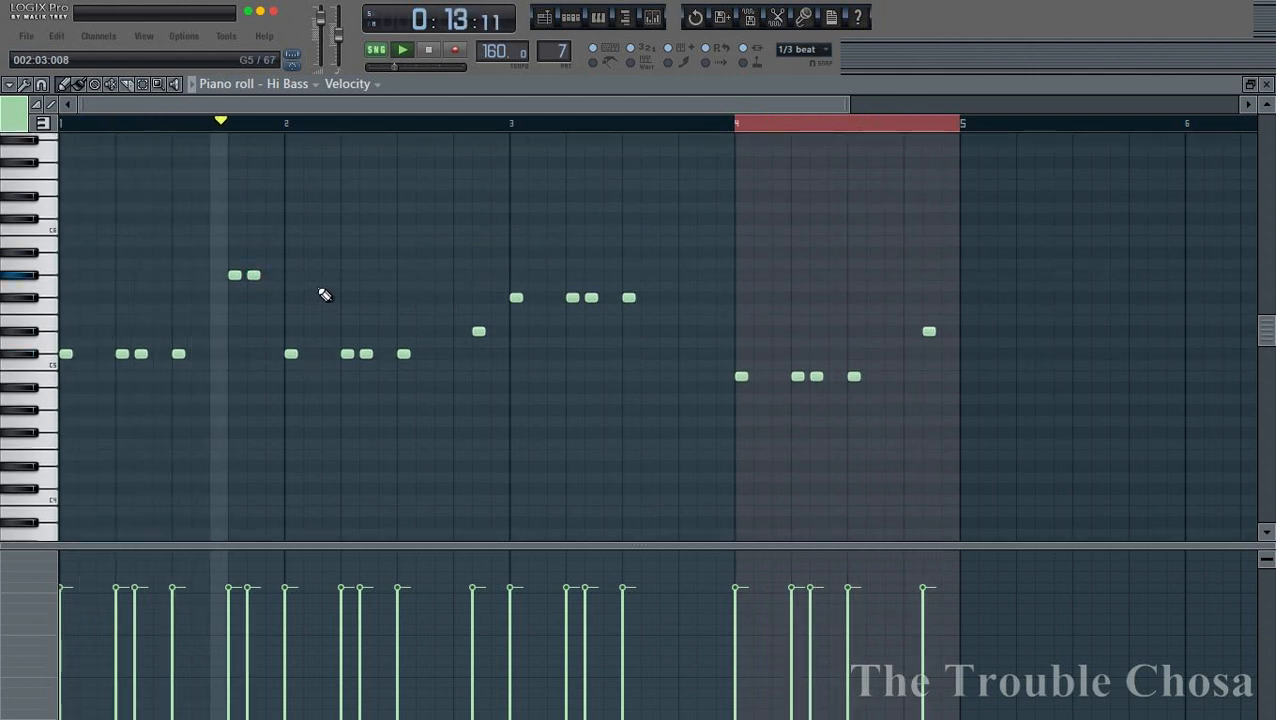
{"action": "left_click_drag", "start_coordinate": [160, 249], "coordinate": [175, 214]}
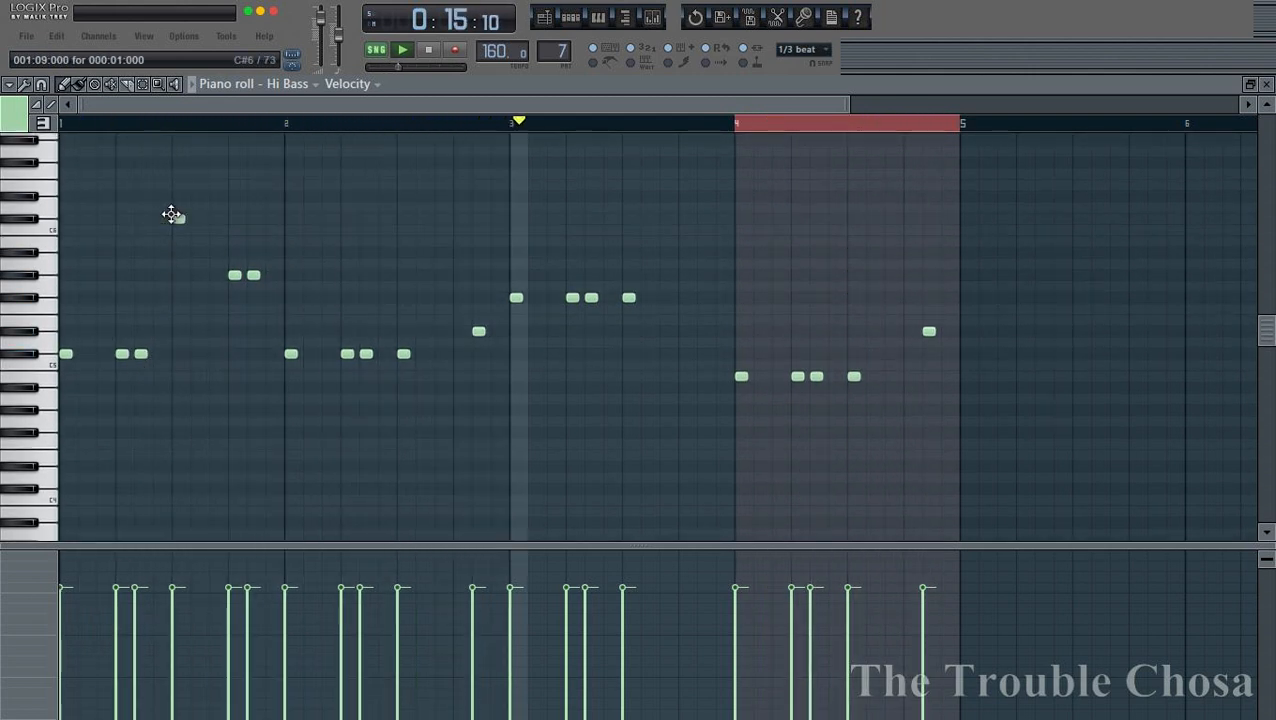
{"action": "left_click", "coordinate": [213, 254]}
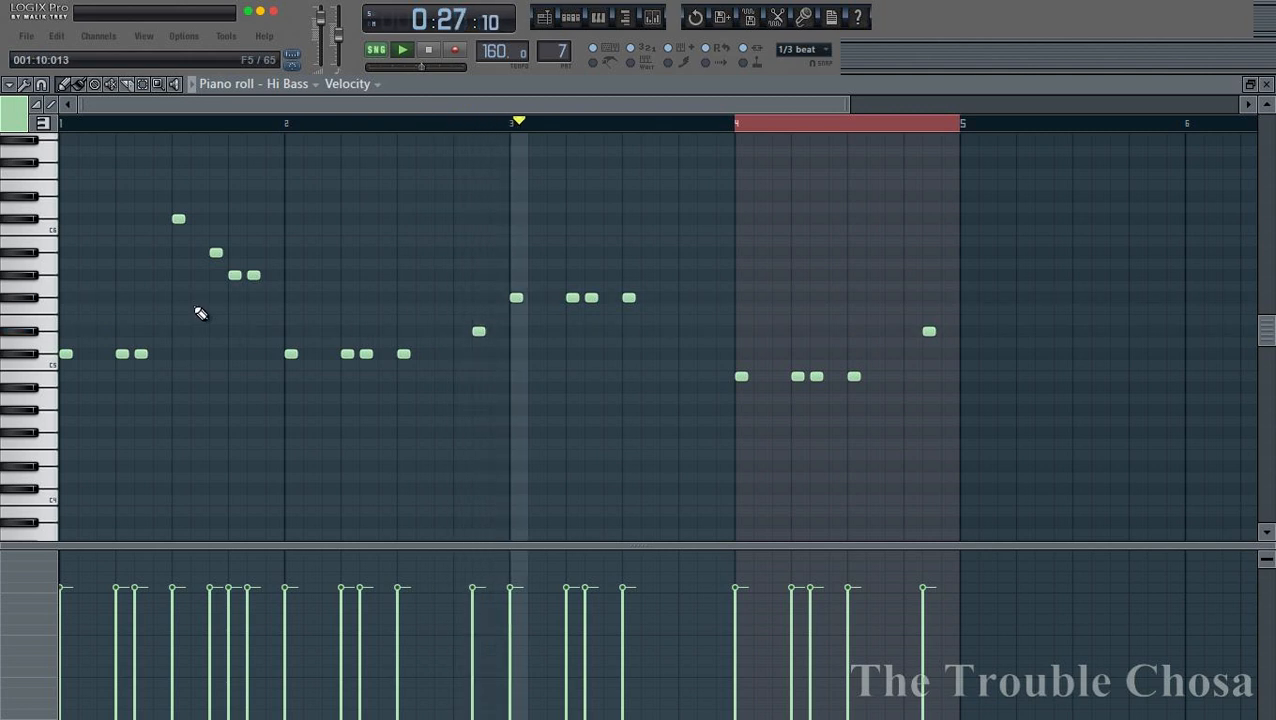
{"action": "right_click", "coordinate": [216, 252]}
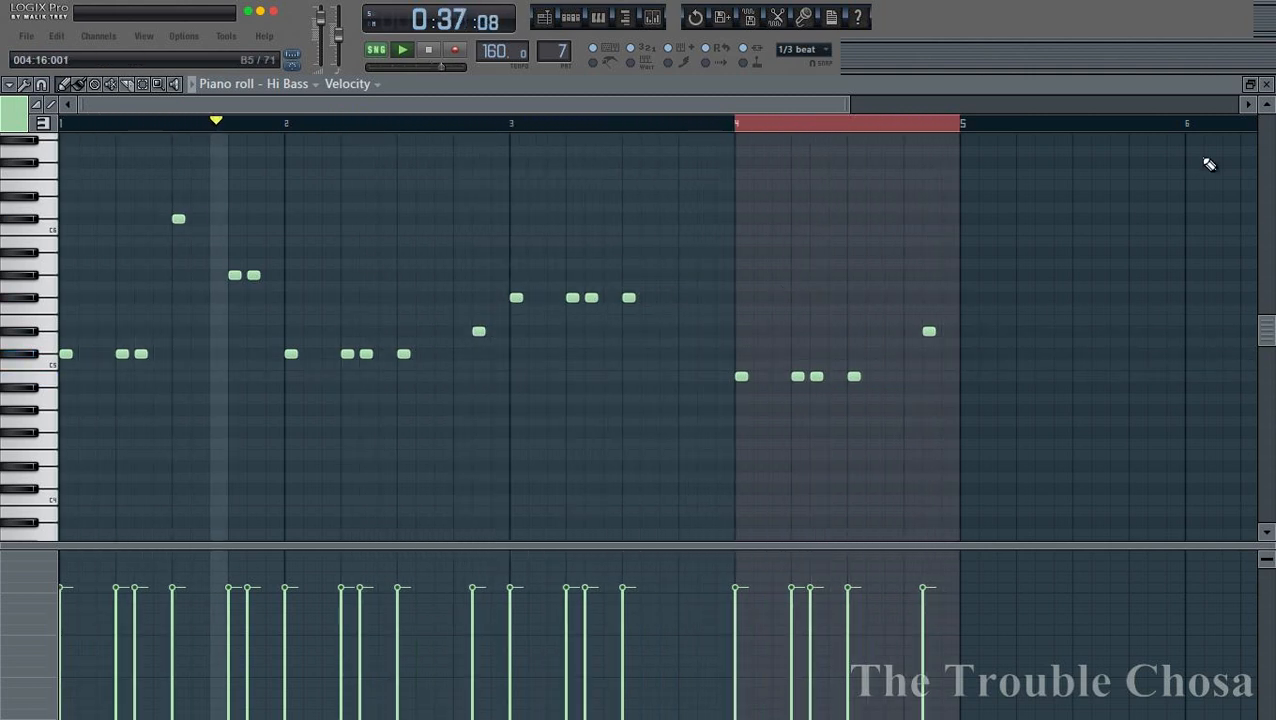
{"action": "left_click", "coordinate": [1266, 85]}
- Copy the Hi Bass channel's notes and paste them into the Mid Bass and Low Bass channels
{"action": "right_click", "coordinate": [574, 545]}
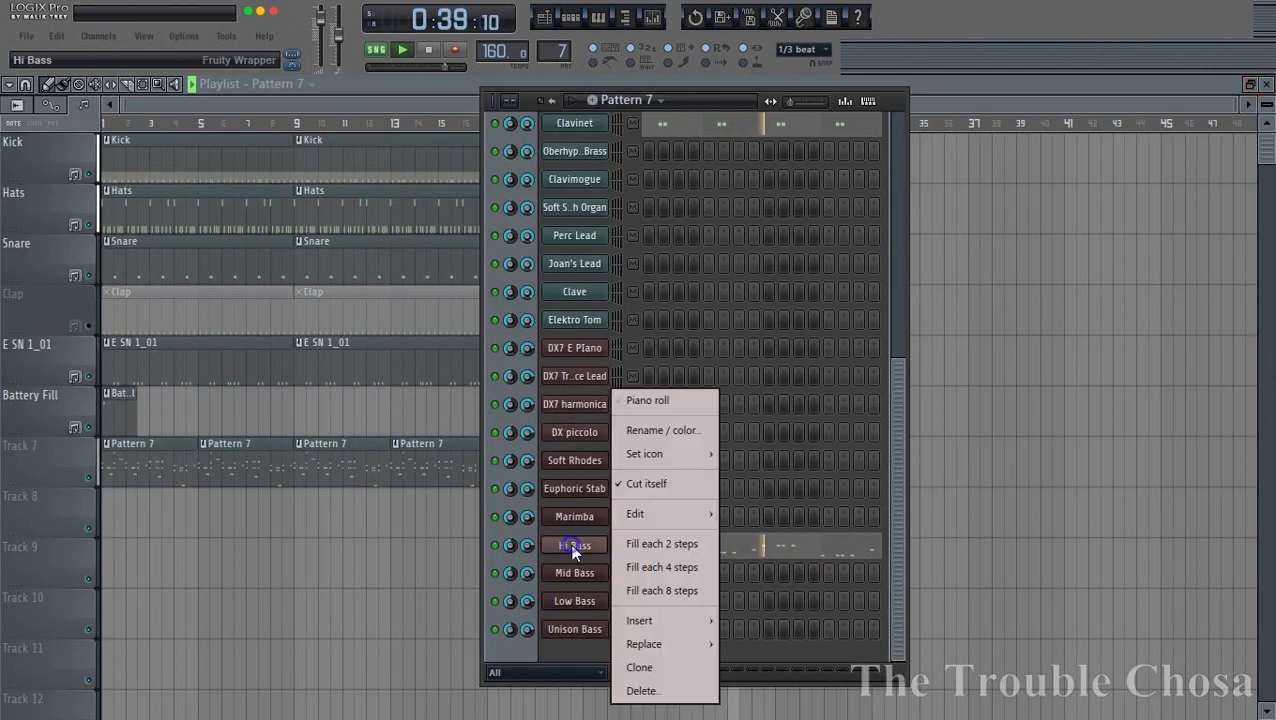
{"action": "left_click", "coordinate": [776, 541]}
{"action": "right_click", "coordinate": [574, 573]}
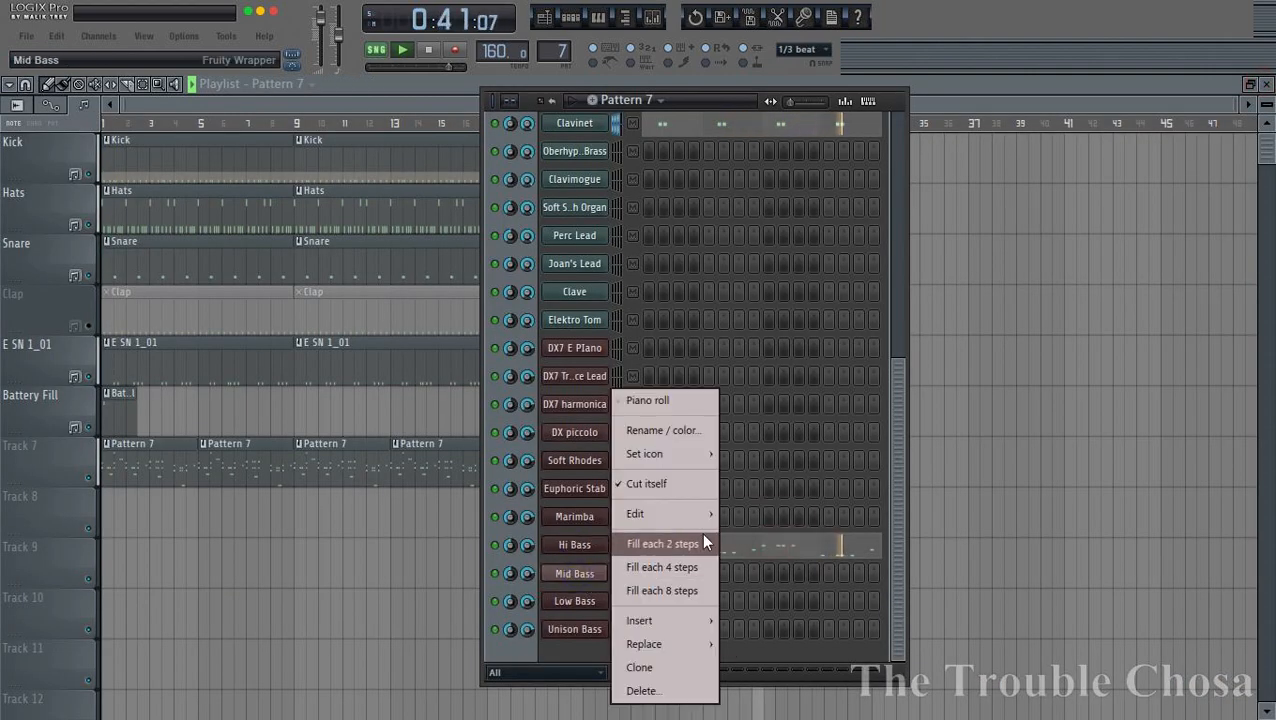
{"action": "mouse_move", "coordinate": [712, 514]}
{"action": "left_click", "coordinate": [750, 562]}
{"action": "right_click", "coordinate": [597, 601]}
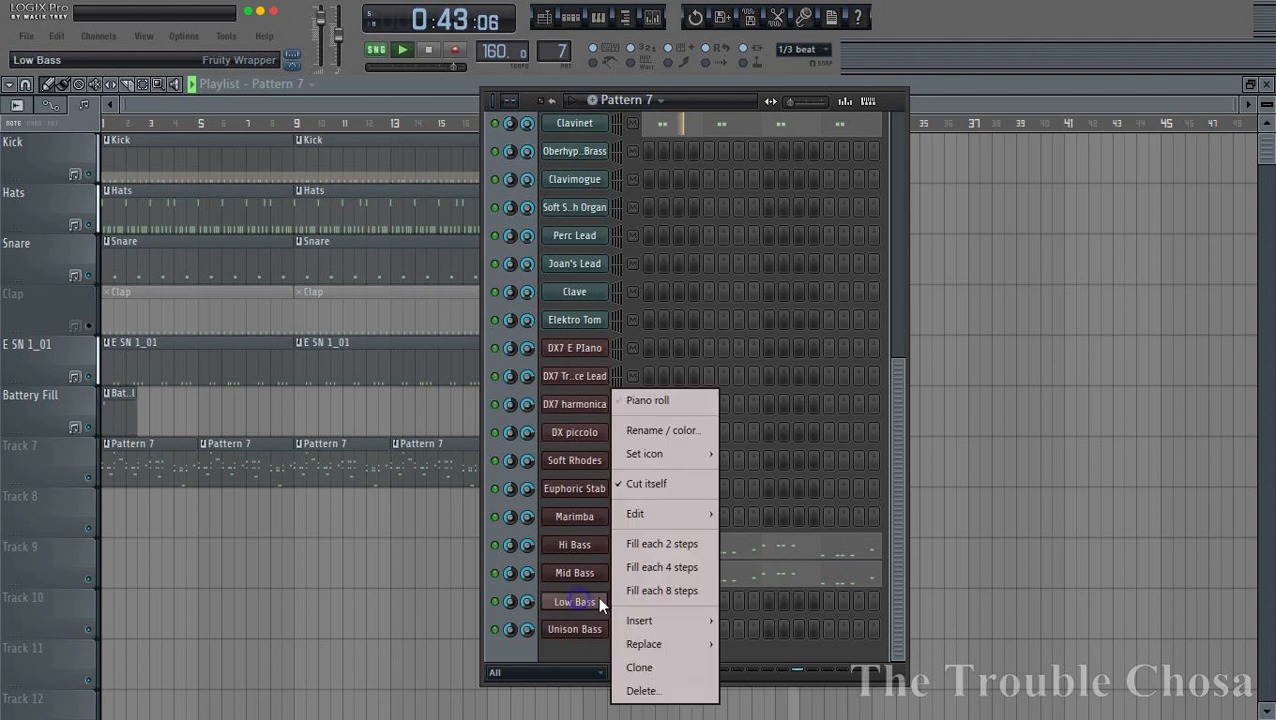
{"action": "left_click", "coordinate": [750, 562]}
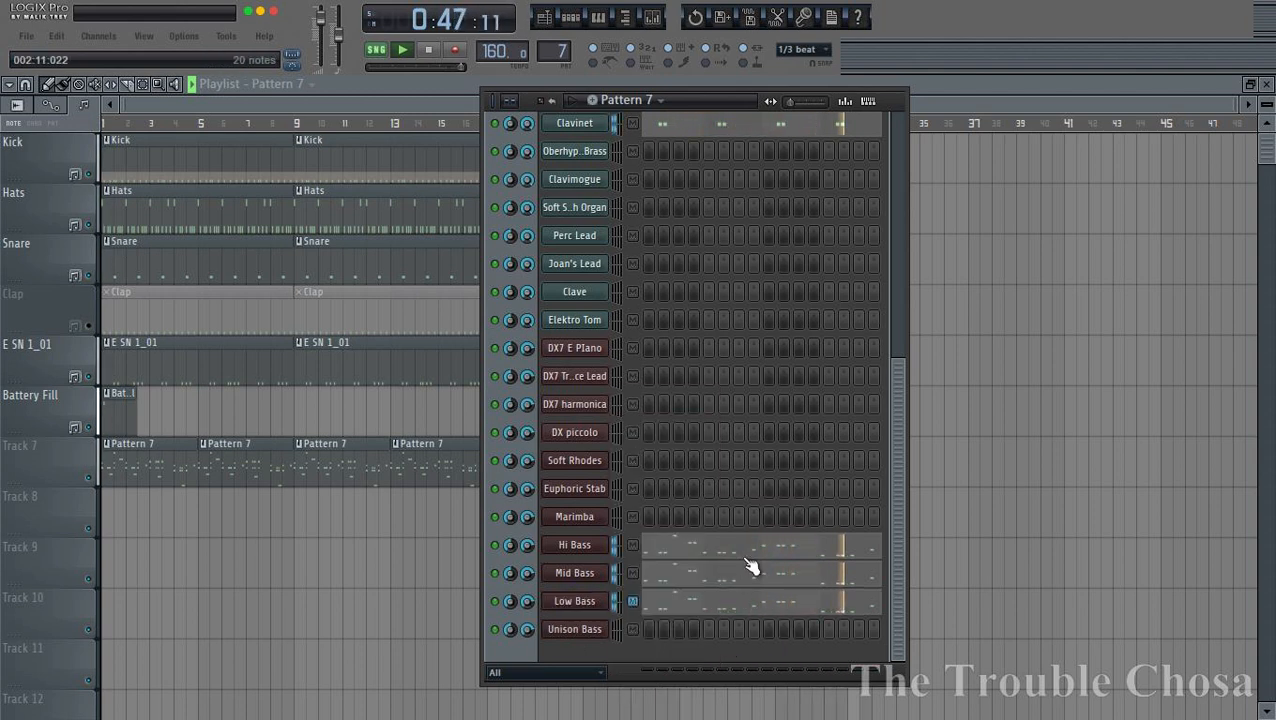
- Open the Clave channel's piano roll and place C#4, C#3, F#4 and B3 on beat 3 of bars 1 to 4 respectively
{"action": "scroll", "coordinate": [750, 560], "scroll_direction": "up", "scroll_amount": 3}
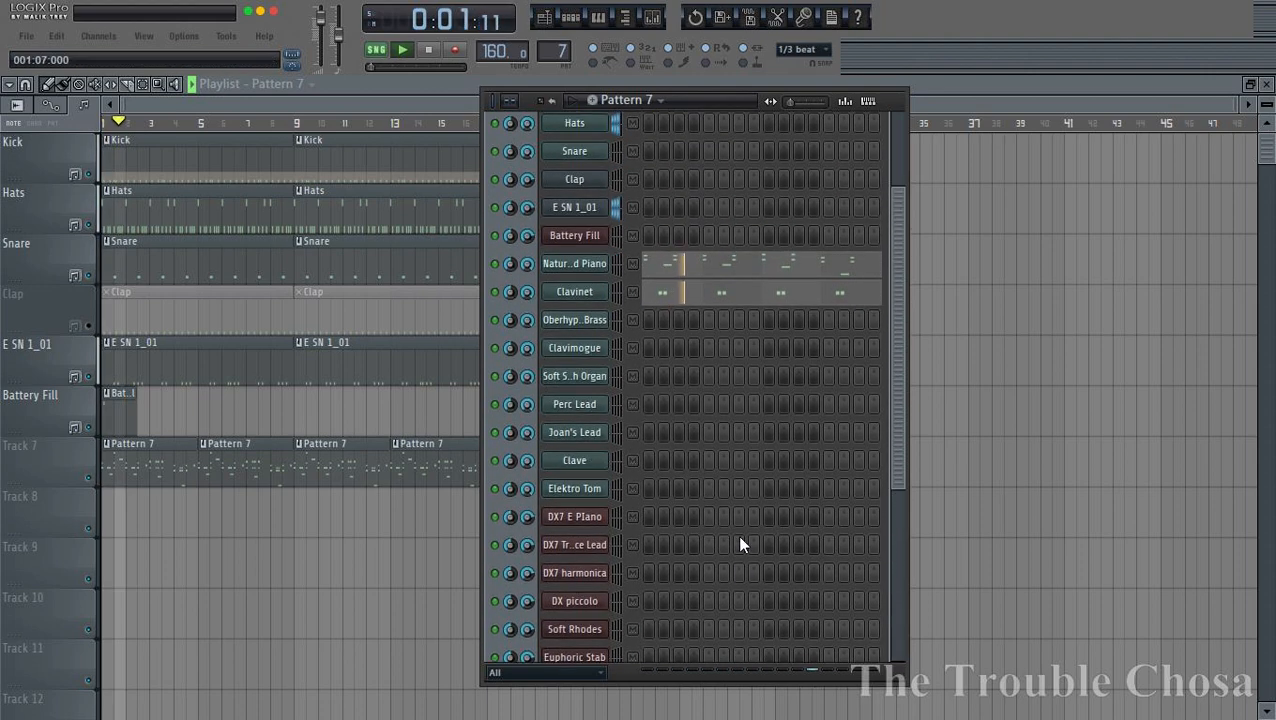
{"action": "scroll", "coordinate": [740, 541], "scroll_direction": "down", "scroll_amount": 3}
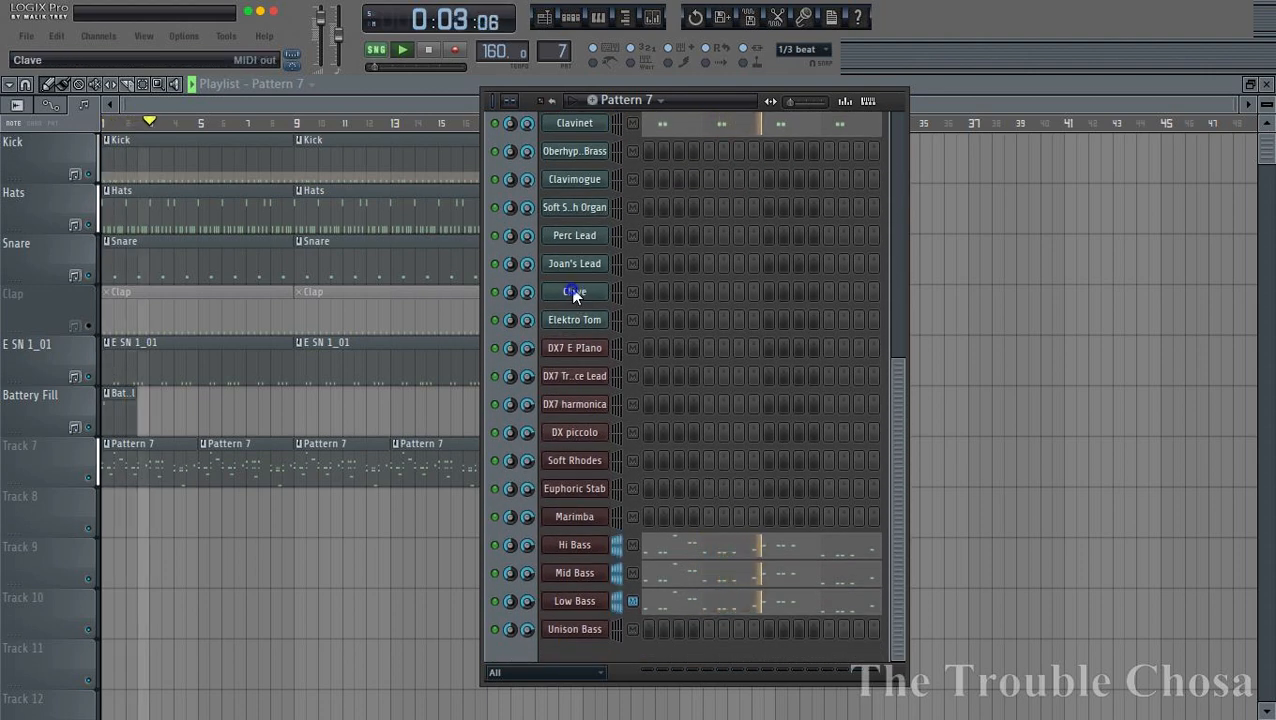
{"action": "right_click", "coordinate": [576, 293]}
{"action": "left_click", "coordinate": [650, 291]}
{"action": "scroll", "coordinate": [370, 128], "scroll_direction": "down", "scroll_amount": 5}
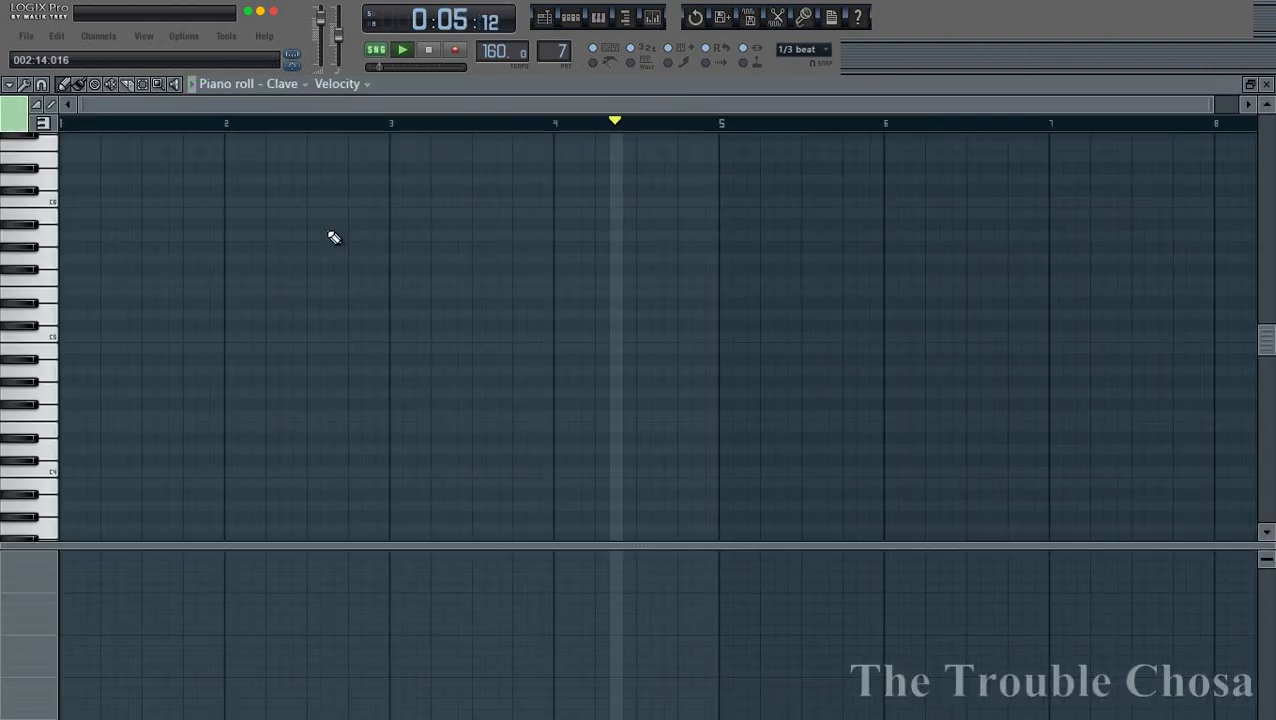
{"action": "scroll", "coordinate": [188, 378], "scroll_direction": "down", "scroll_amount": 3}
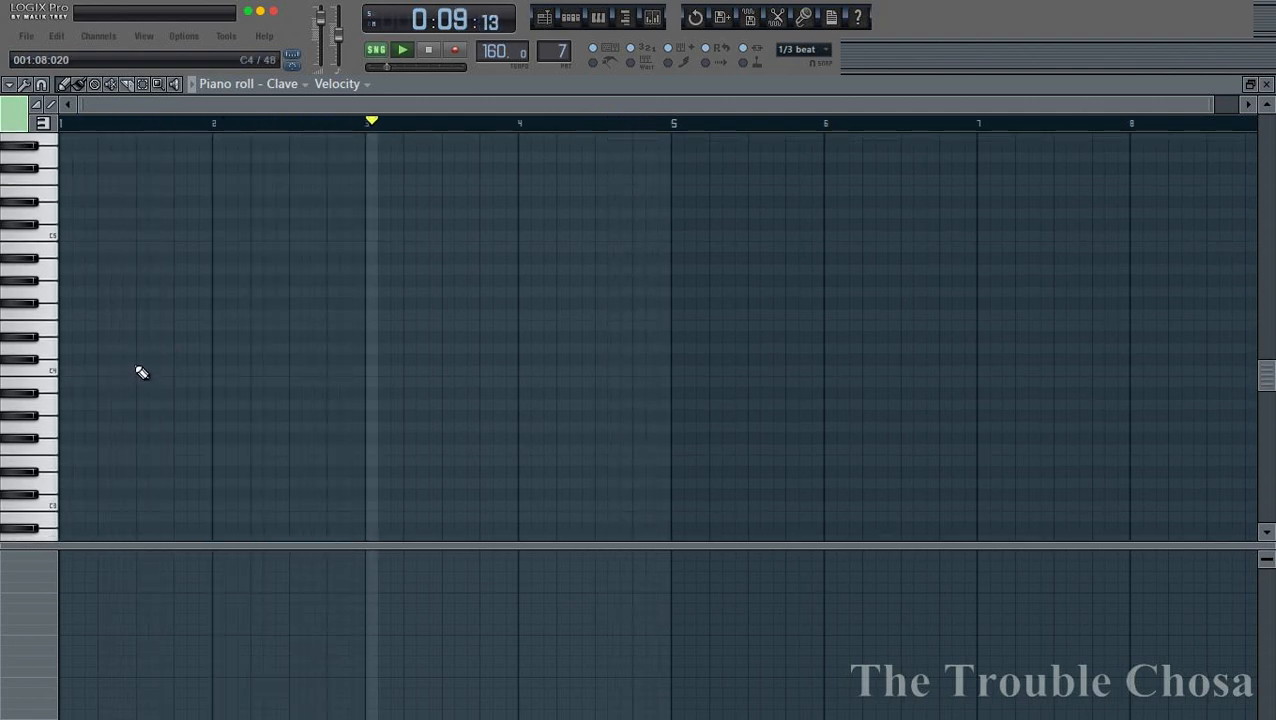
{"action": "scroll", "coordinate": [338, 473], "scroll_direction": "down", "scroll_amount": 1}
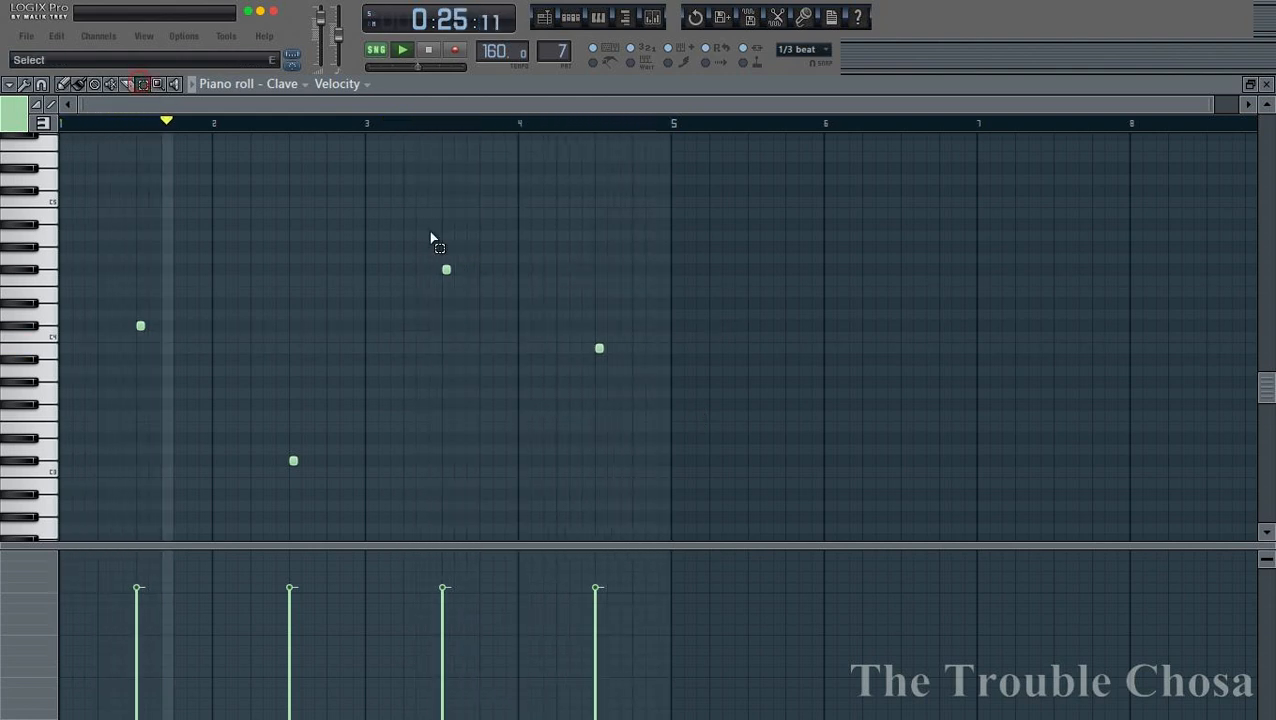
- Lower the Clave note in bar 3 by one octave to F#3 and close the piano roll
{"action": "left_click_drag", "start_coordinate": [501, 243], "coordinate": [409, 303]}
{"action": "key", "text": "ctrl+Down"}
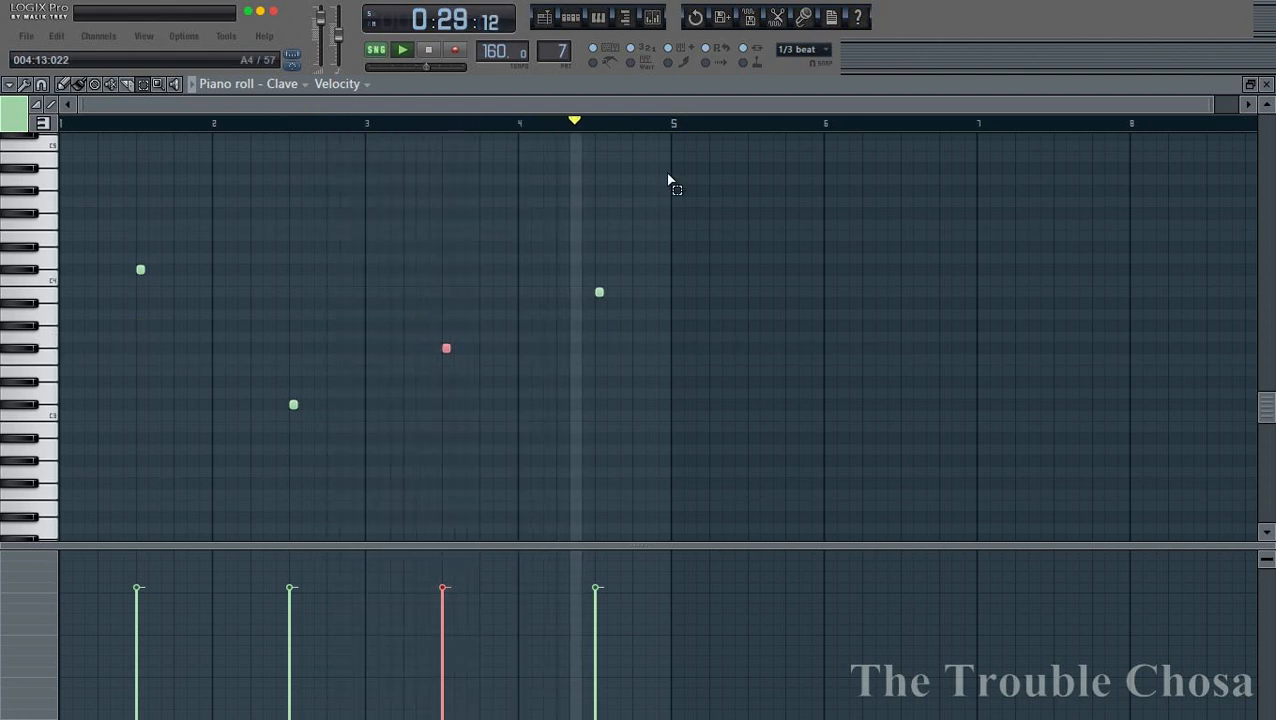
{"action": "left_click", "coordinate": [1266, 84]}
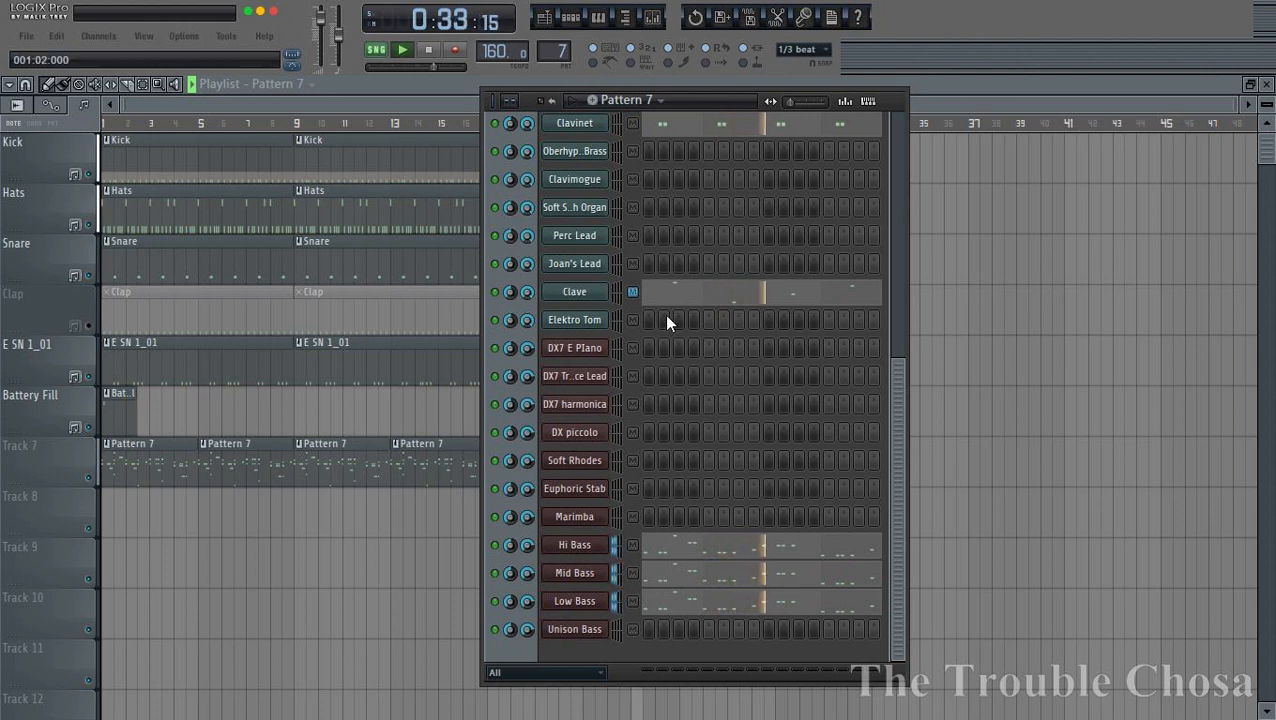
- Open the Marimba channel's piano roll and place C#5 and F5 together on beats 2 and 4 of bar 1
{"action": "scroll", "coordinate": [640, 352], "scroll_direction": "up", "scroll_amount": 3}
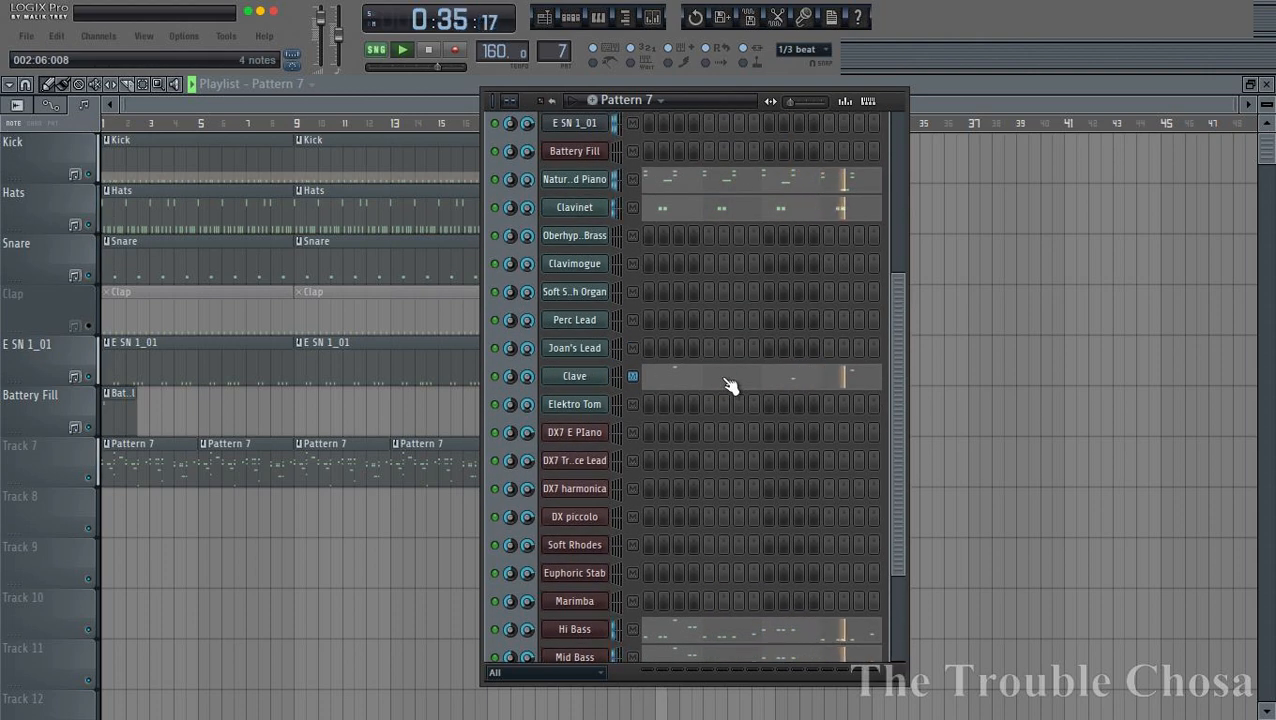
{"action": "scroll", "coordinate": [760, 410], "scroll_direction": "down", "scroll_amount": 3}
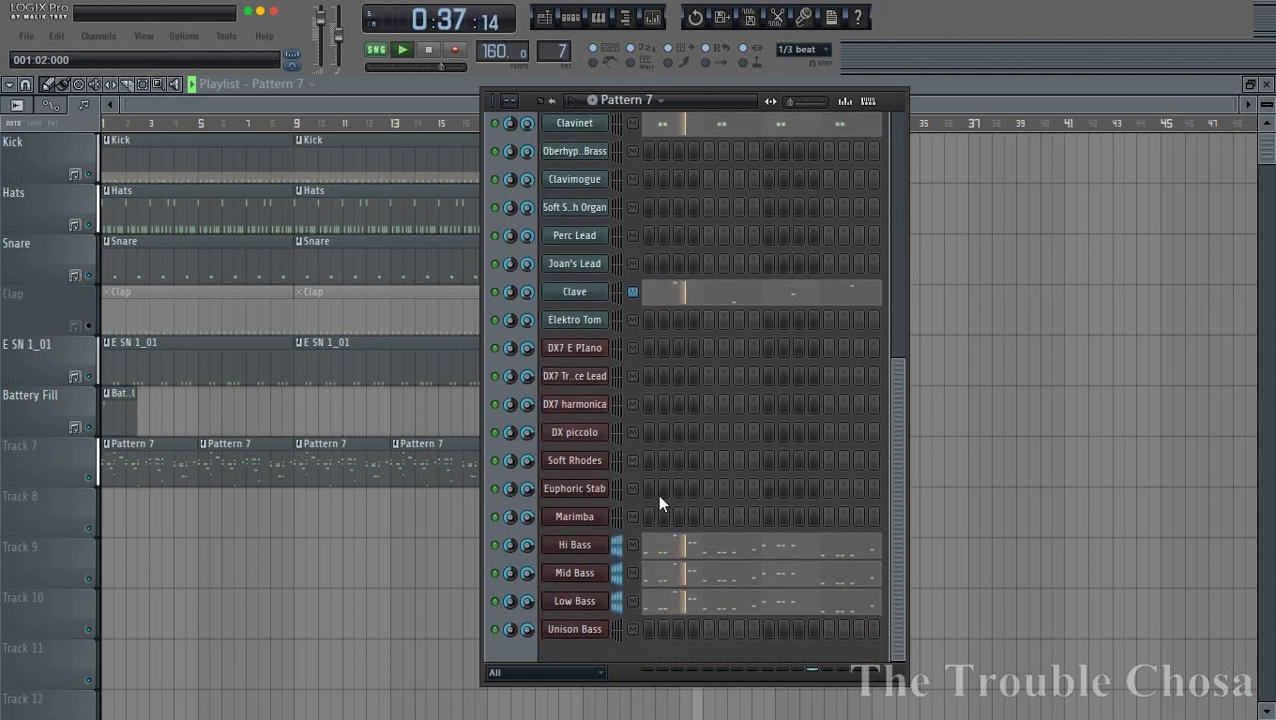
{"action": "scroll", "coordinate": [668, 504], "scroll_direction": "up", "scroll_amount": 5}
{"action": "scroll", "coordinate": [650, 525], "scroll_direction": "down", "scroll_amount": 5}
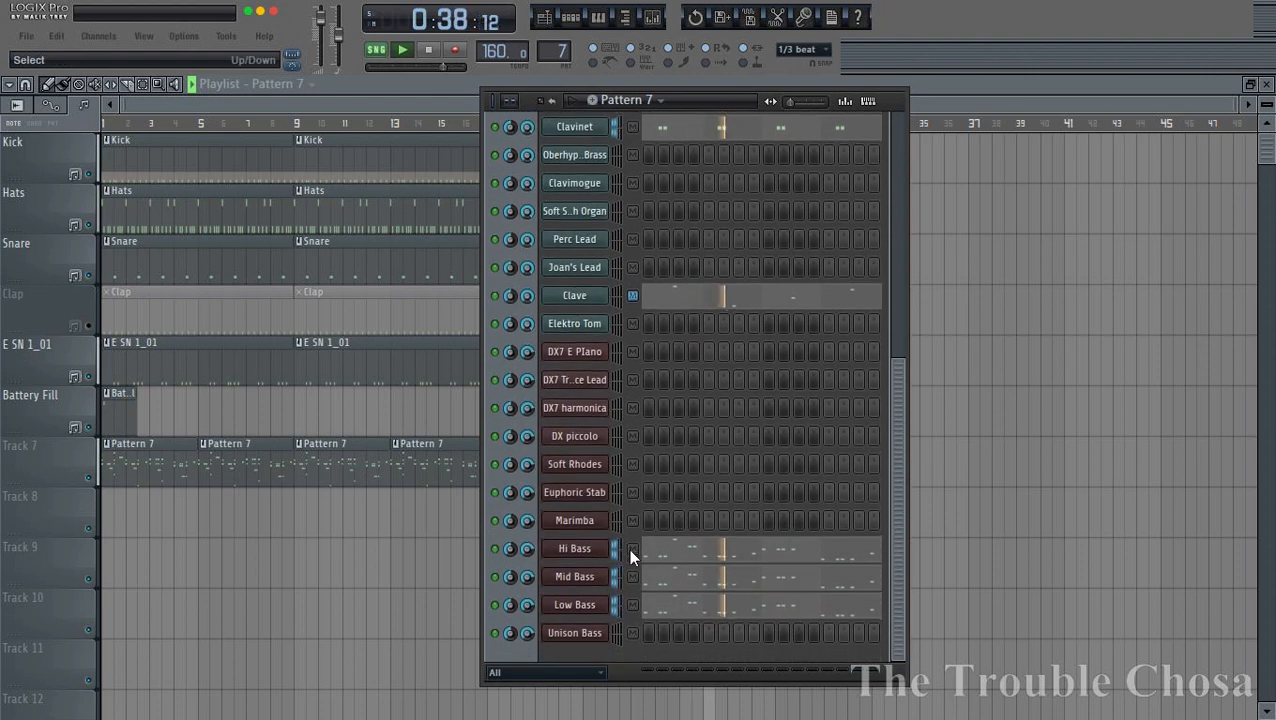
{"action": "right_click", "coordinate": [588, 518]}
{"action": "left_click", "coordinate": [656, 401]}
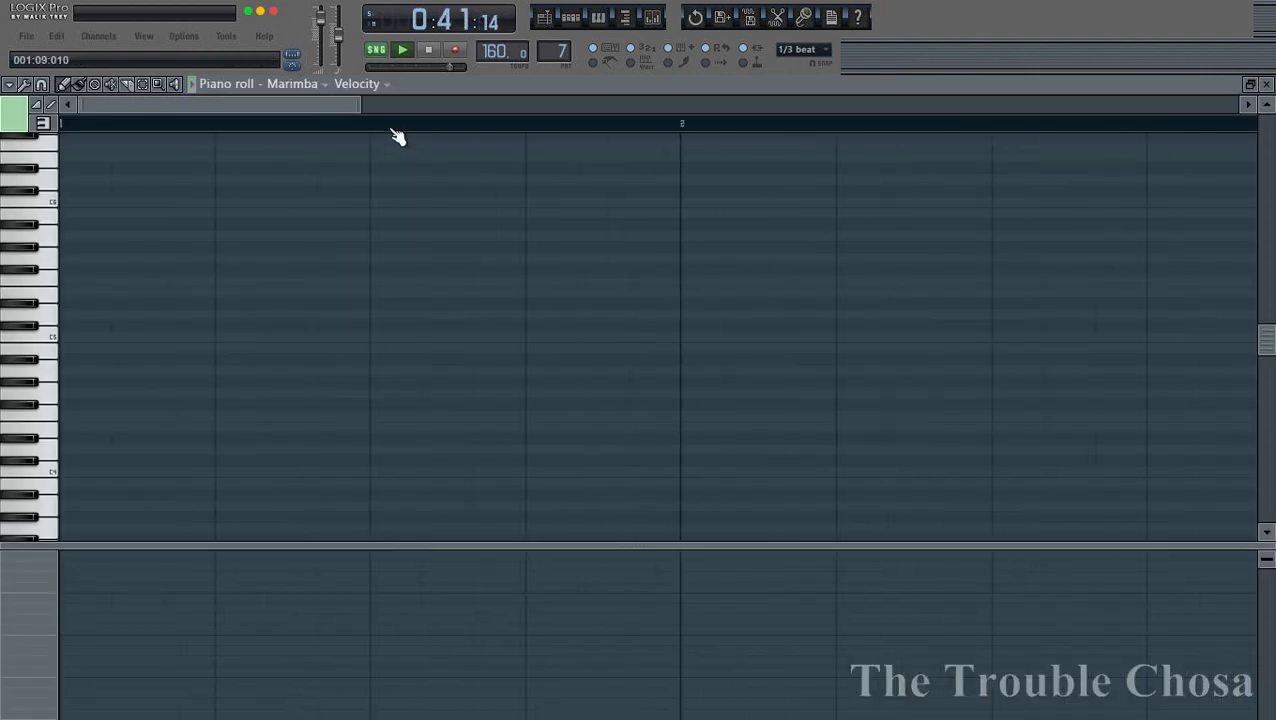
{"action": "scroll", "coordinate": [397, 128], "scroll_direction": "down", "scroll_amount": 5}
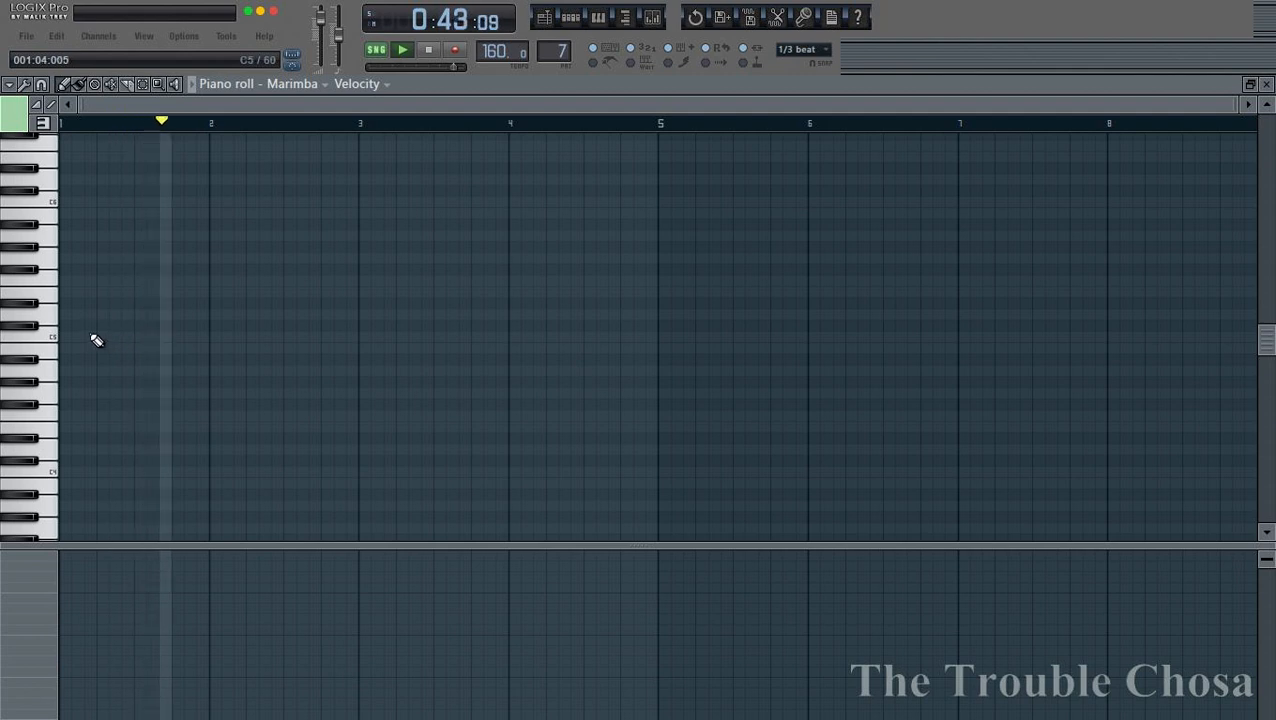
{"action": "left_click", "coordinate": [101, 326]}
{"action": "left_click", "coordinate": [101, 281]}
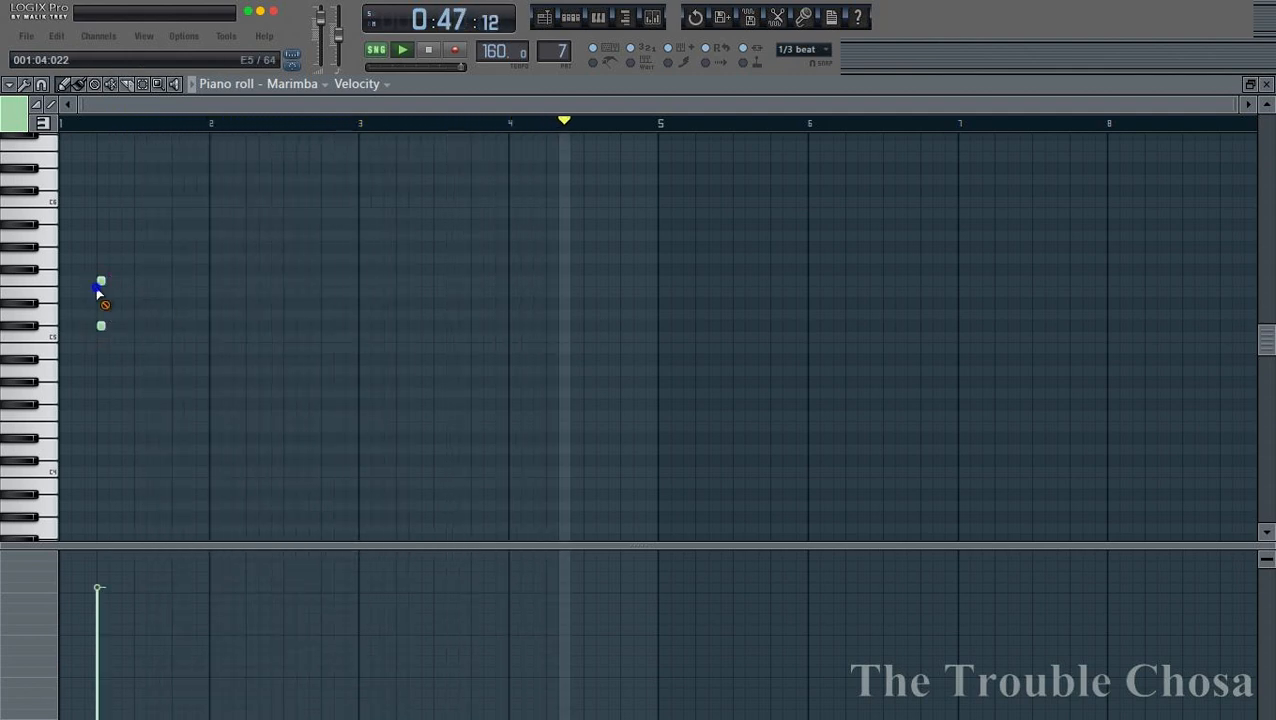
{"action": "left_click", "coordinate": [176, 326]}
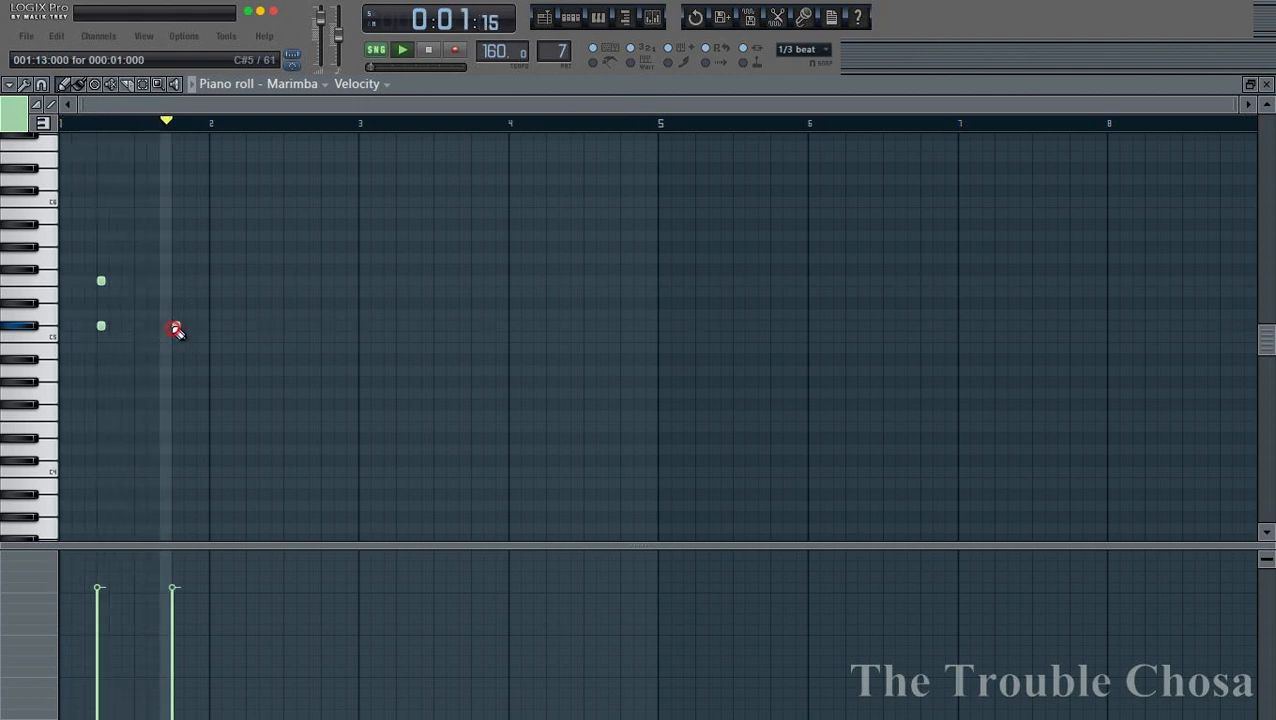
{"action": "left_click", "coordinate": [176, 281]}
- Restart playback, duplicate the Marimba notes of bar 1 into bars 2, 3 and 4, and select all of them
{"action": "key", "text": "space"}
{"action": "key", "text": "space"}
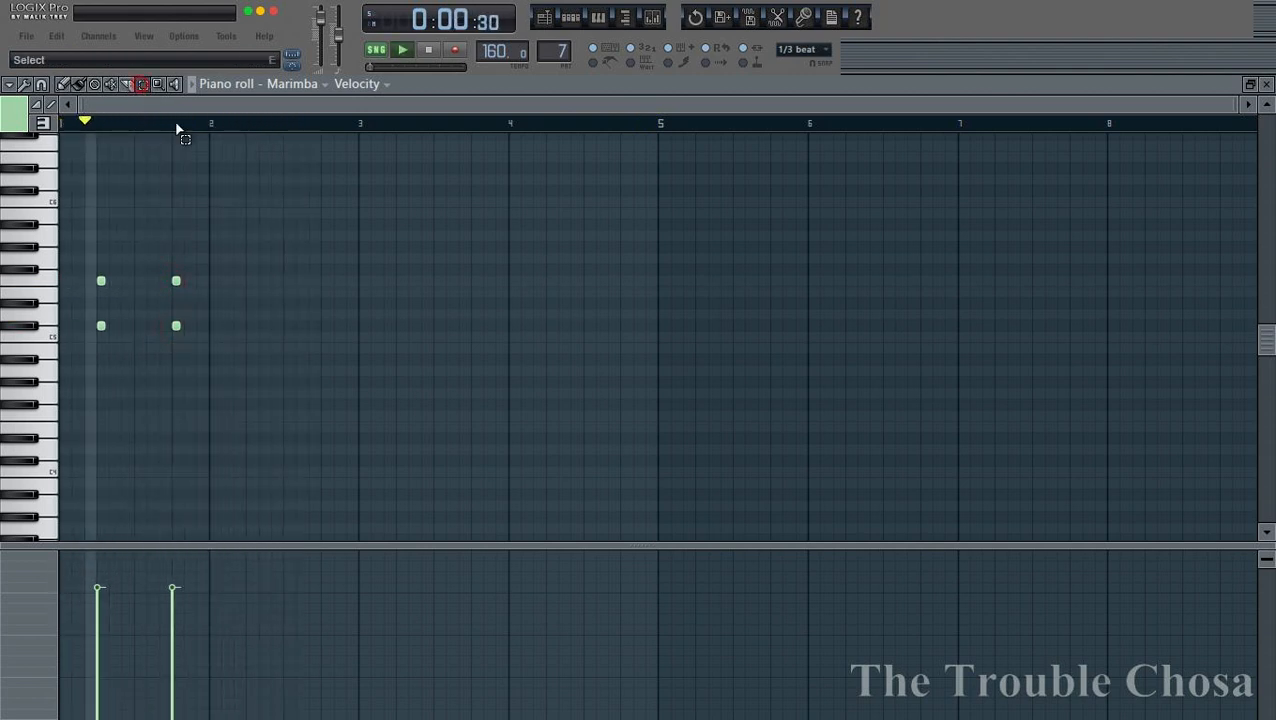
{"action": "key", "text": "ctrl+a"}
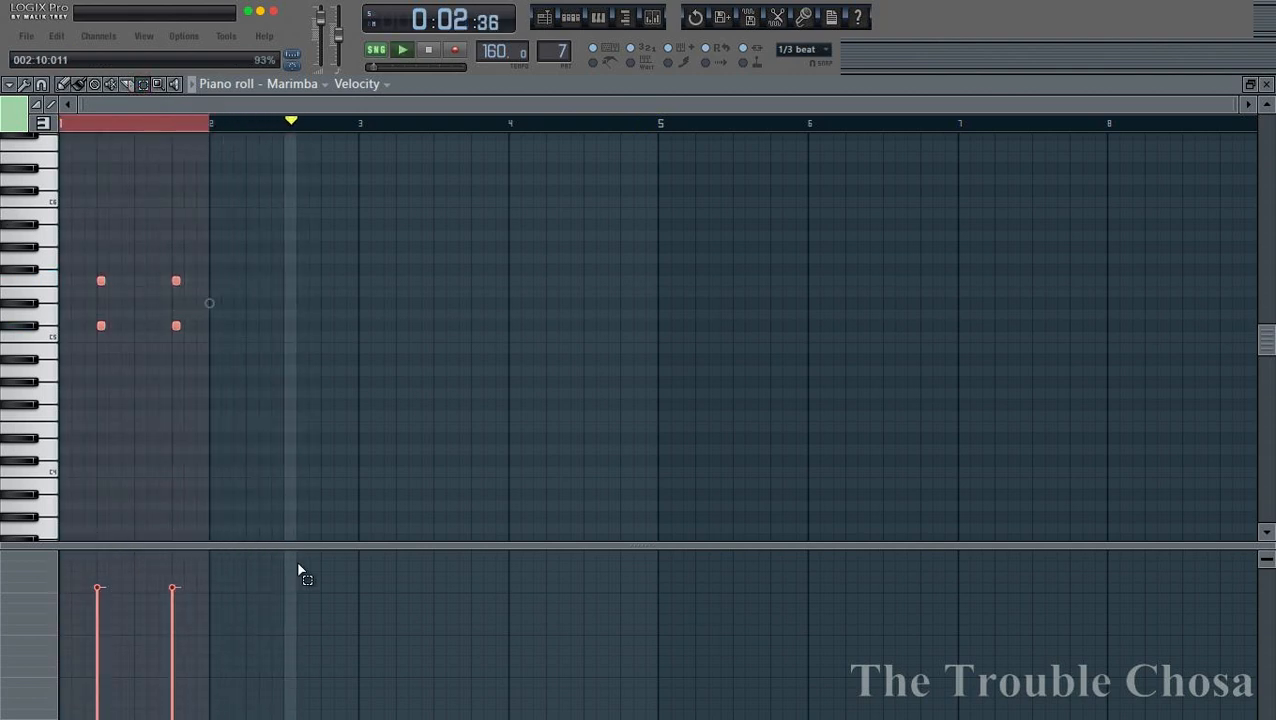
{"action": "key", "text": "ctrl+b"}
{"action": "key", "text": "ctrl+b"}
{"action": "key", "text": "ctrl+b"}
{"action": "key", "text": "ctrl+a"}
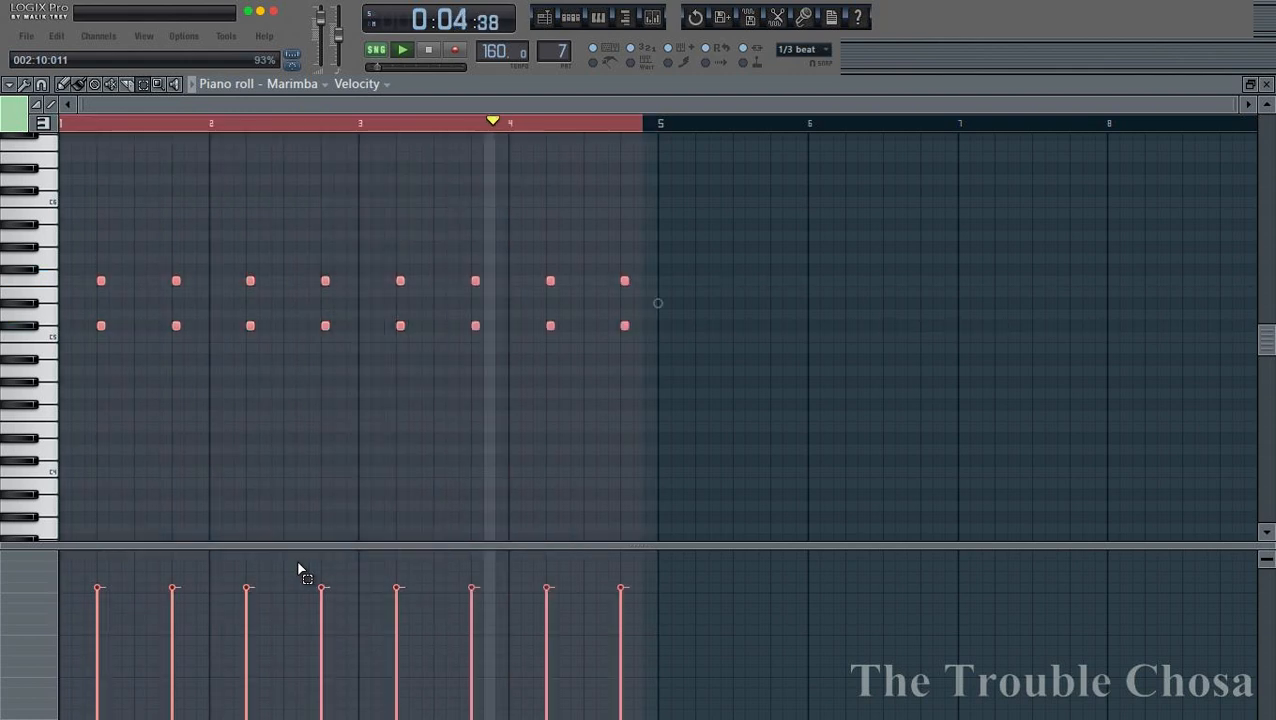
- Raise all Marimba notes by one octave, and move the upper notes to G#6 in bar 2 and F#6 in bar 3
{"action": "scroll", "coordinate": [299, 570], "scroll_direction": "up", "scroll_amount": 2}
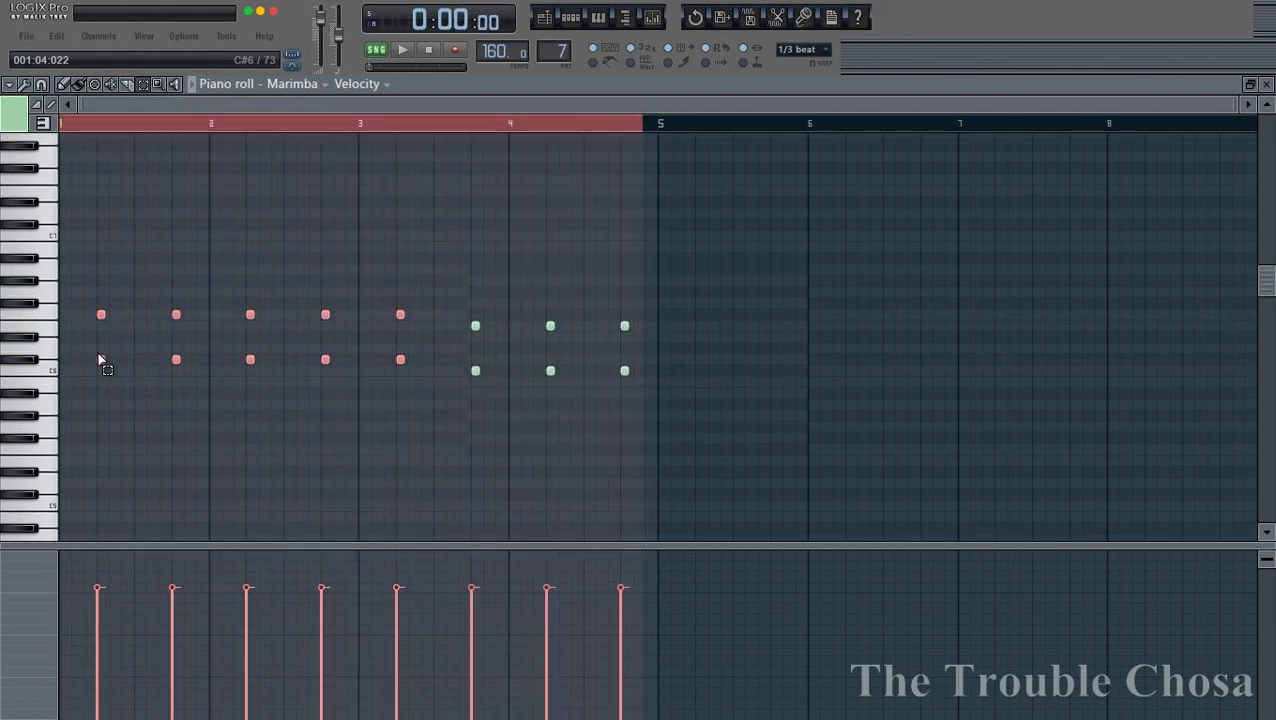
{"action": "key", "text": "space"}
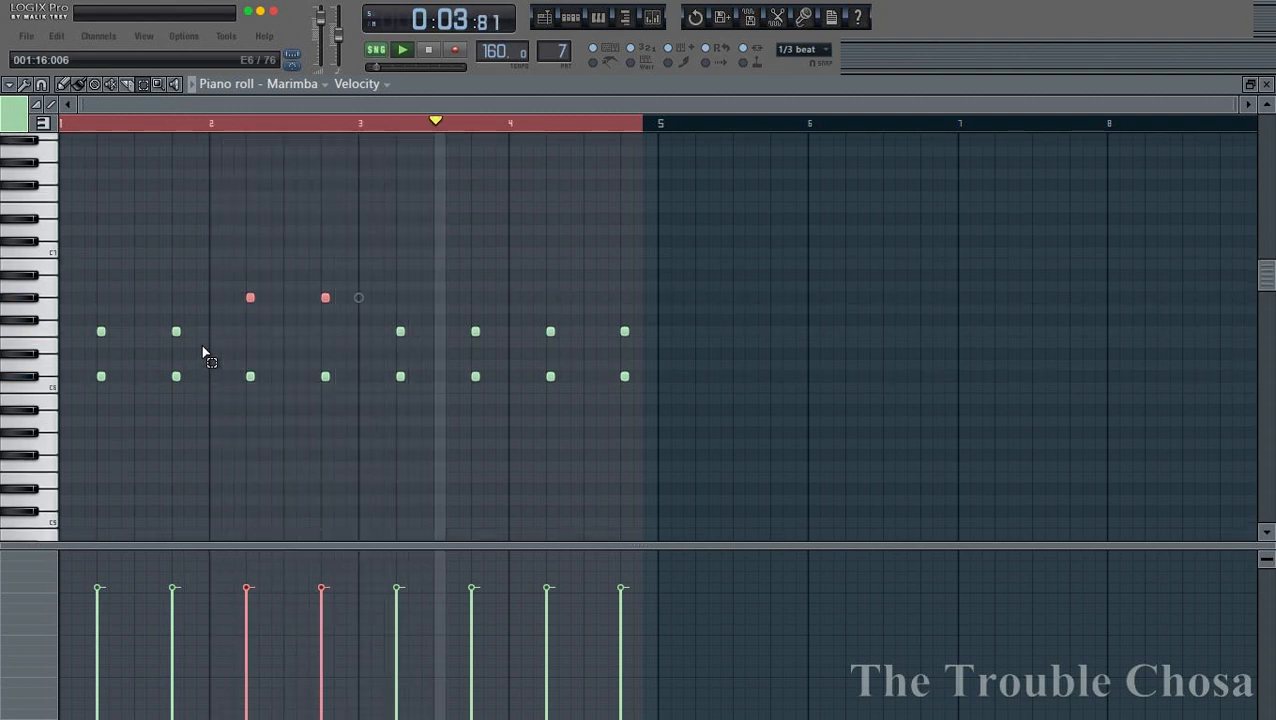
{"action": "left_click_drag", "start_coordinate": [500, 324], "coordinate": [396, 350]}
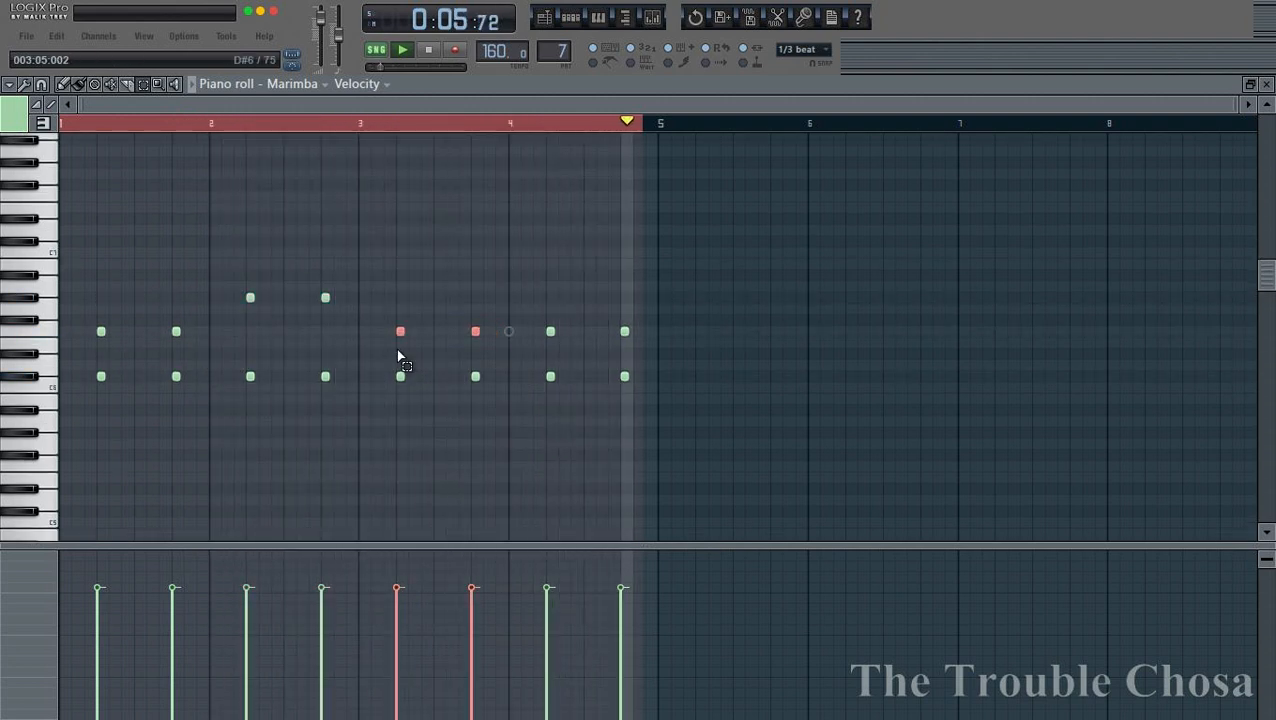
- Lower both Marimba note pairs in bar 4 by two semitones to B5 and D#6, and close the piano roll
{"action": "left_click_drag", "start_coordinate": [656, 352], "coordinate": [548, 412]}
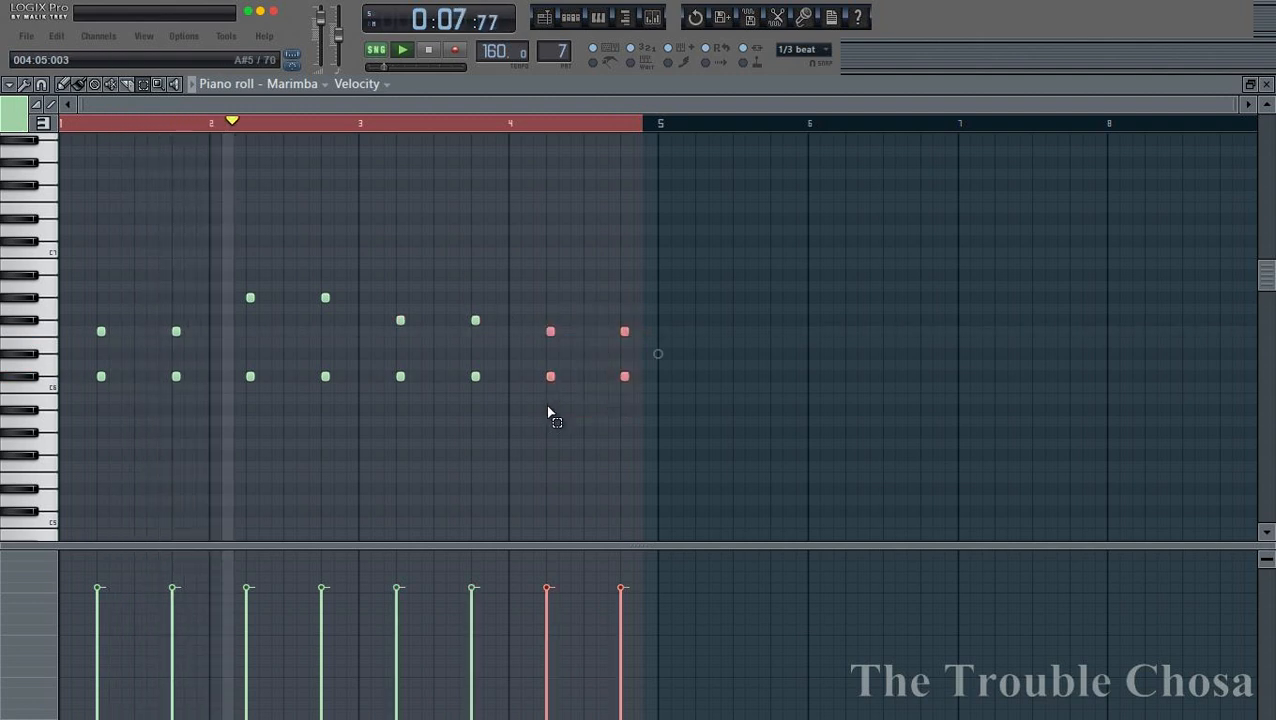
{"action": "key", "text": "shift+Down"}
{"action": "key", "text": "shift+Down"}
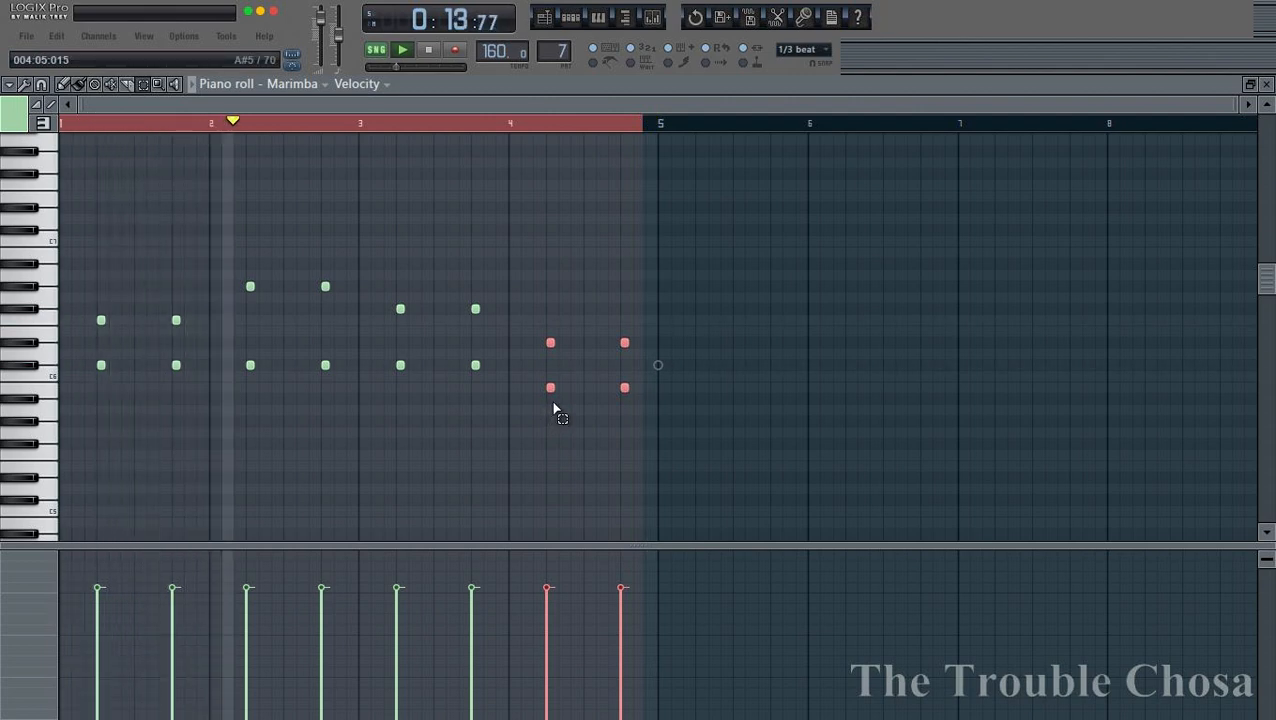
{"action": "left_click", "coordinate": [1266, 85]}
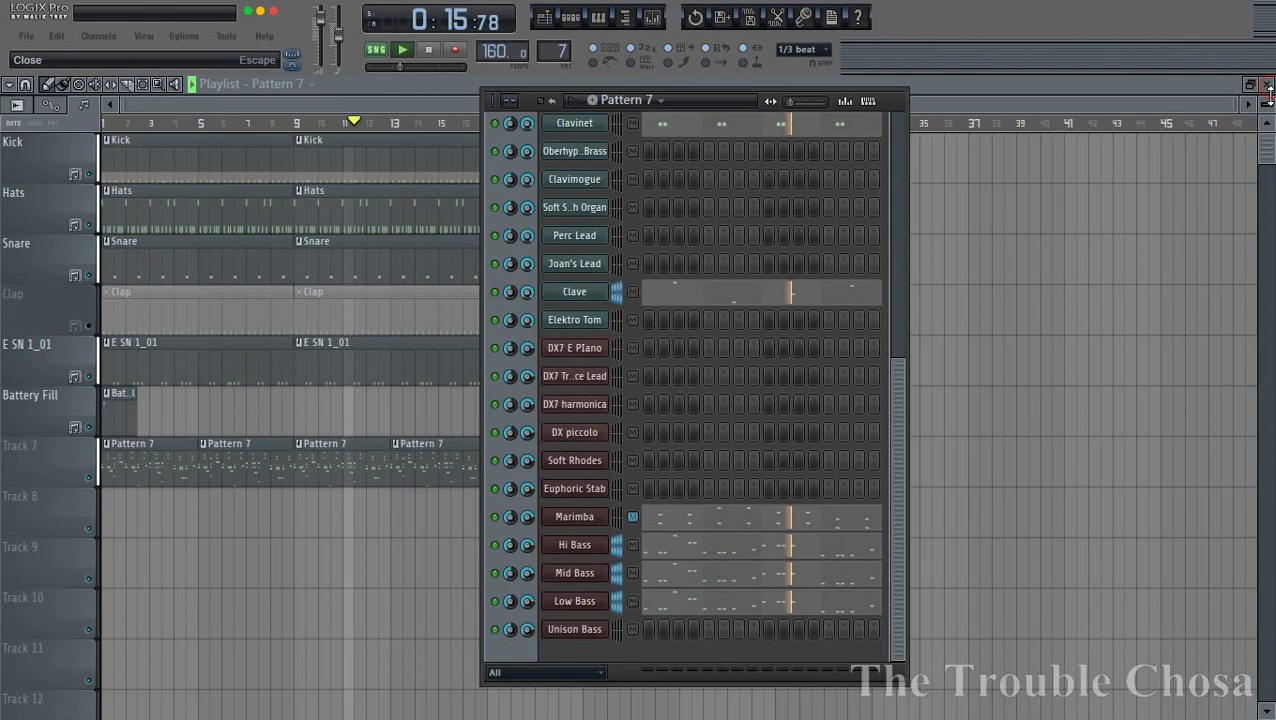
- Select the Battery Fill clip at bar 29 in the playlist and open the Battery plugin of its channel
{"action": "left_click", "coordinate": [410, 101]}
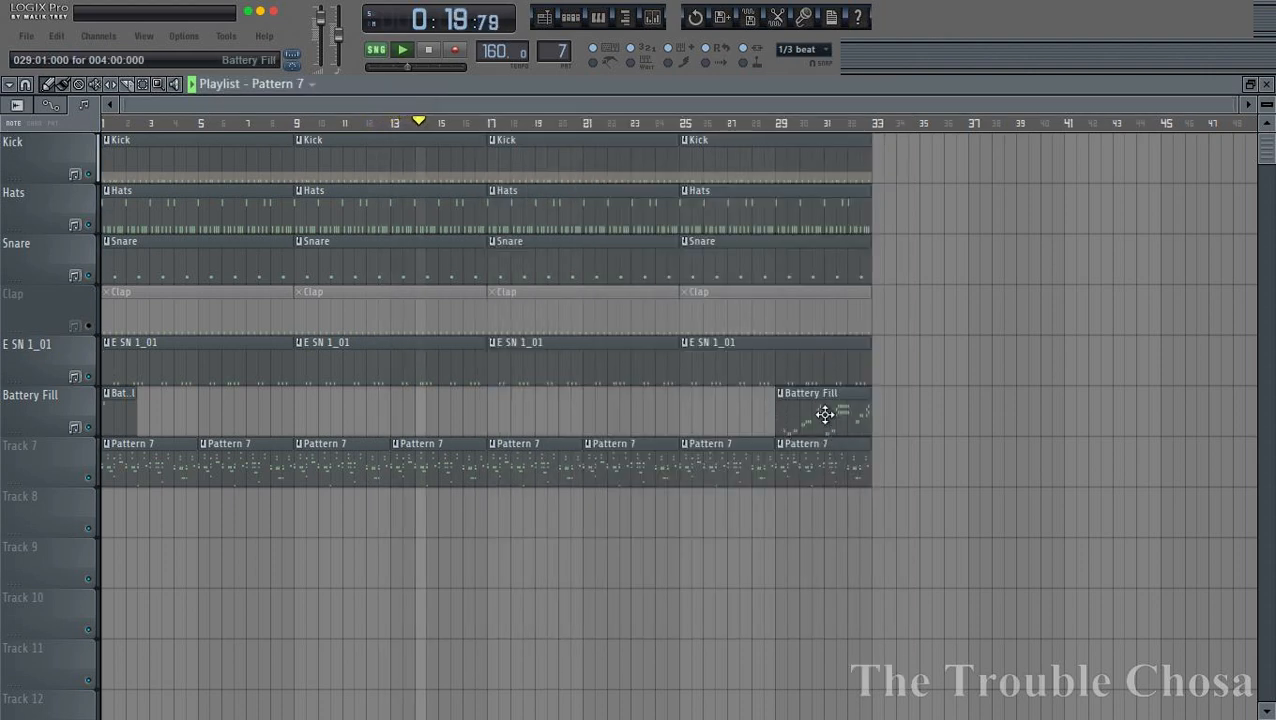
{"action": "left_click", "coordinate": [570, 17]}
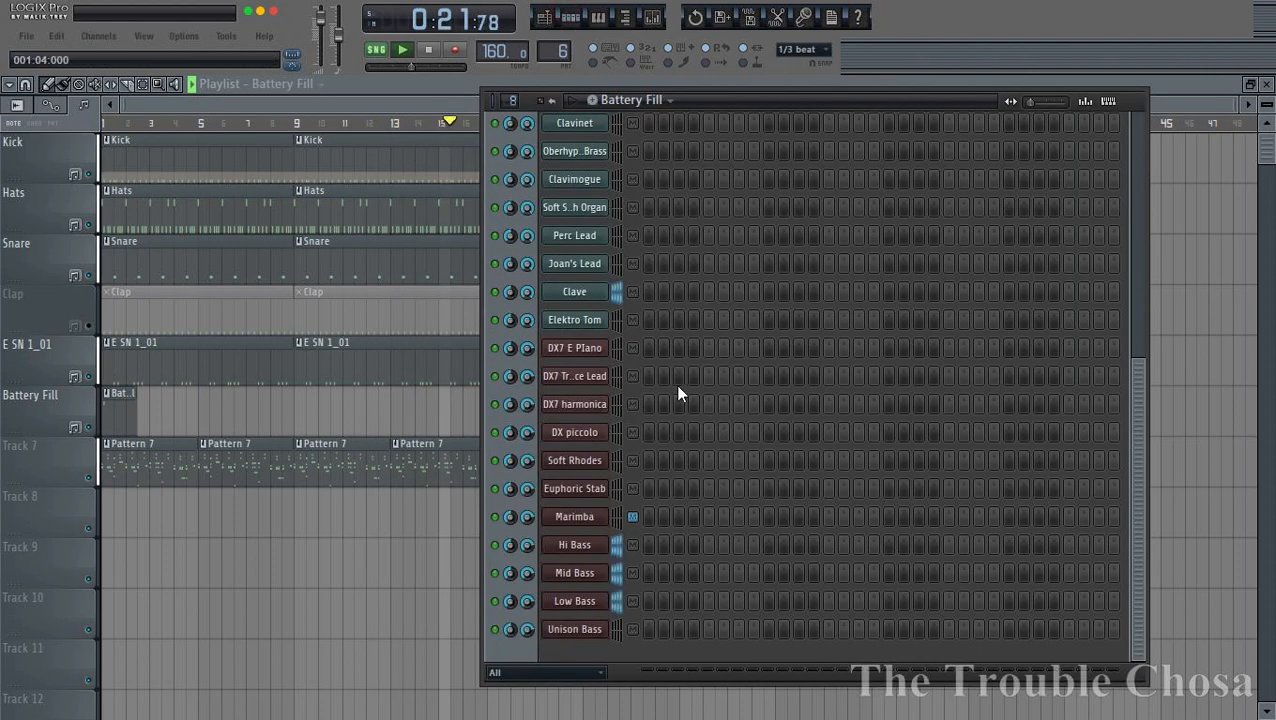
{"action": "scroll", "coordinate": [676, 386], "scroll_direction": "up", "scroll_amount": 4}
{"action": "left_click", "coordinate": [588, 312]}
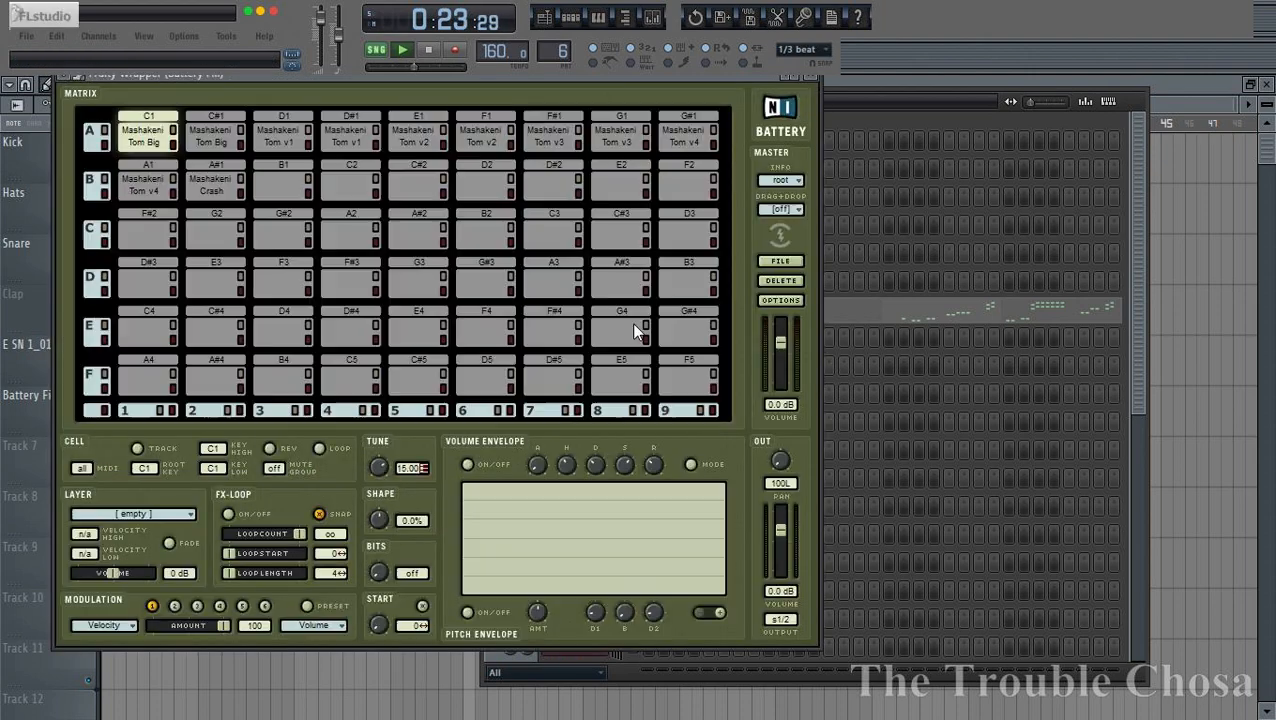
- Load the Mashakeni kit from the 12 Battery Libraries folder into Battery, and close the plugin and channel rack
{"action": "left_click", "coordinate": [784, 262]}
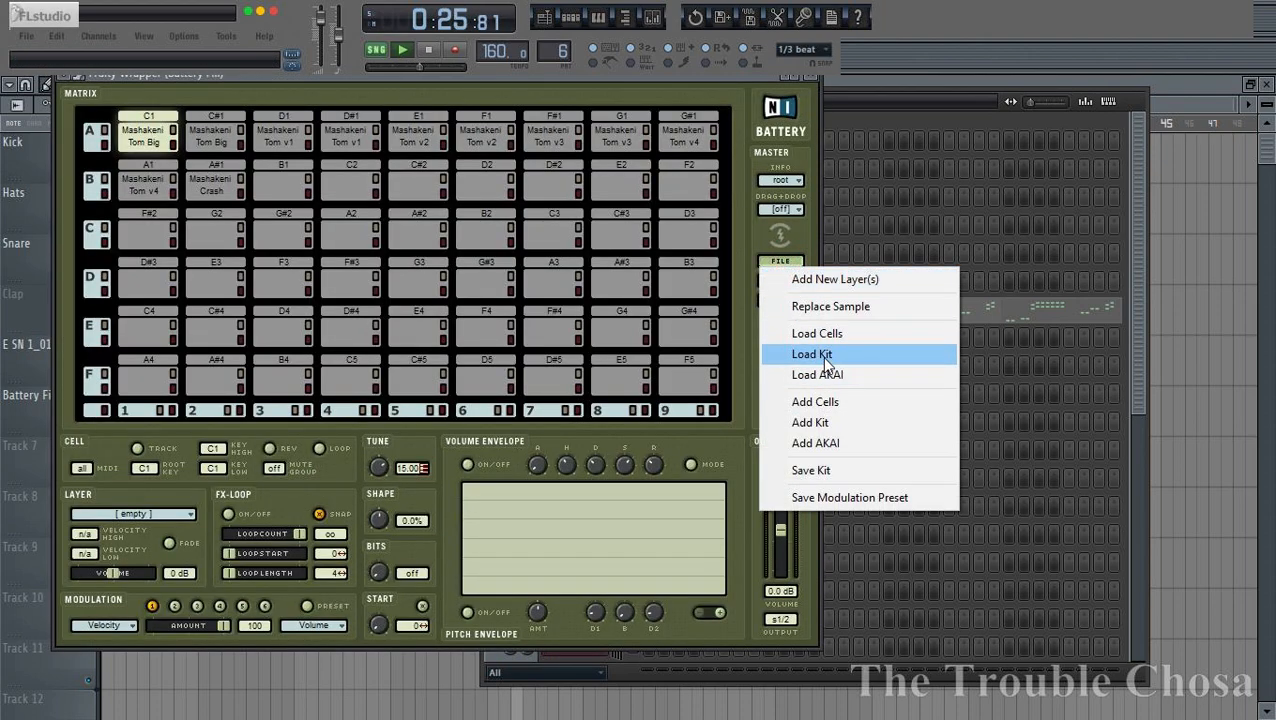
{"action": "left_click", "coordinate": [825, 357]}
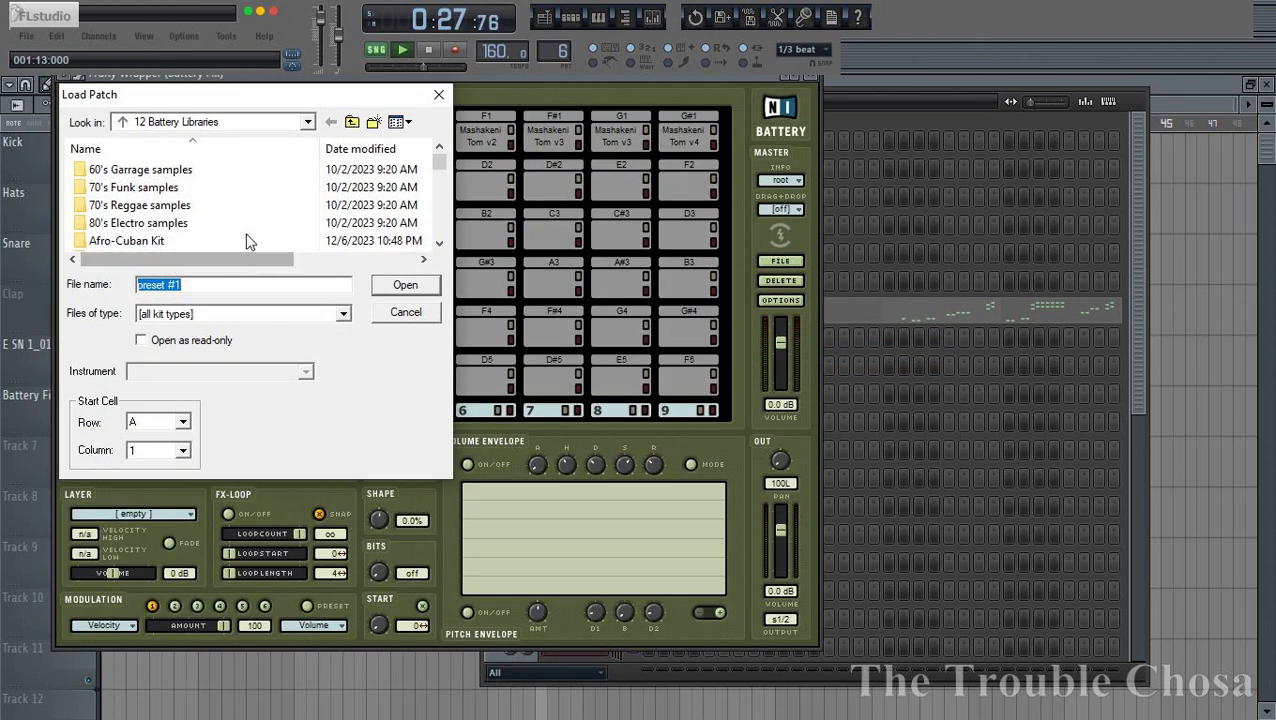
{"action": "scroll", "coordinate": [240, 215], "scroll_direction": "down", "scroll_amount": 10}
{"action": "scroll", "coordinate": [147, 220], "scroll_direction": "down", "scroll_amount": 5}
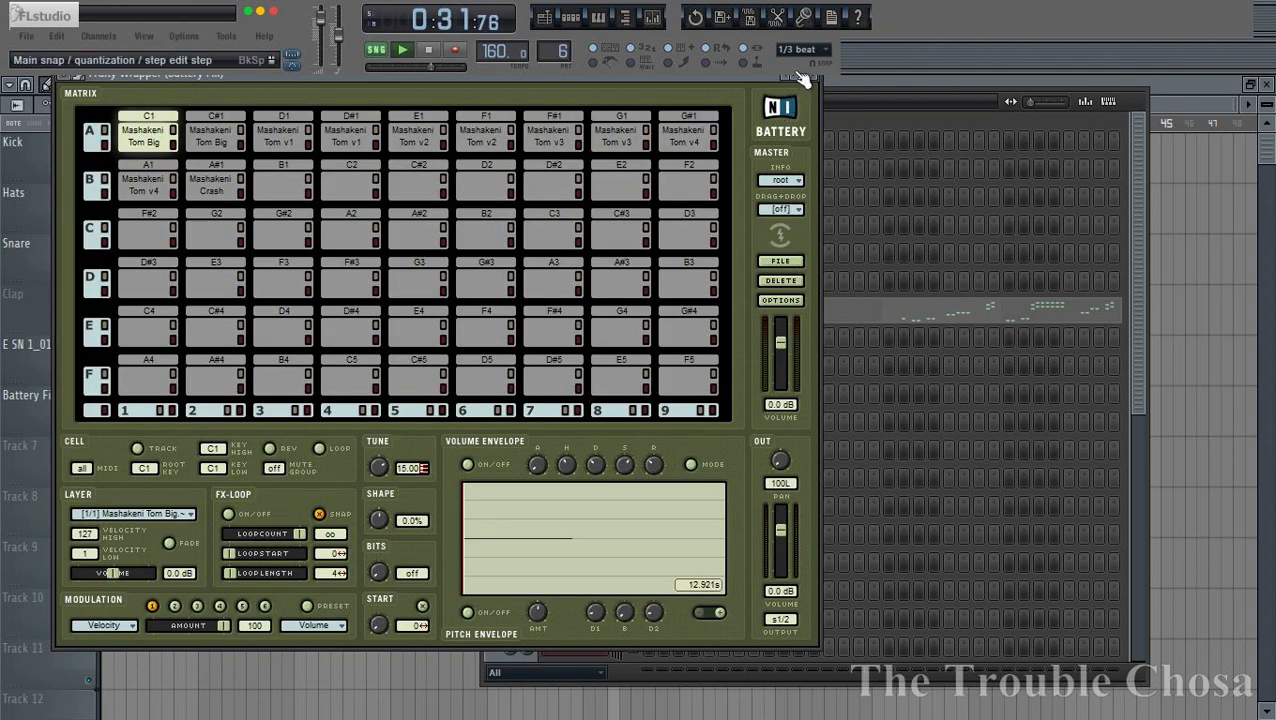
{"action": "left_click", "coordinate": [815, 80]}
{"action": "left_click", "coordinate": [1150, 105]}
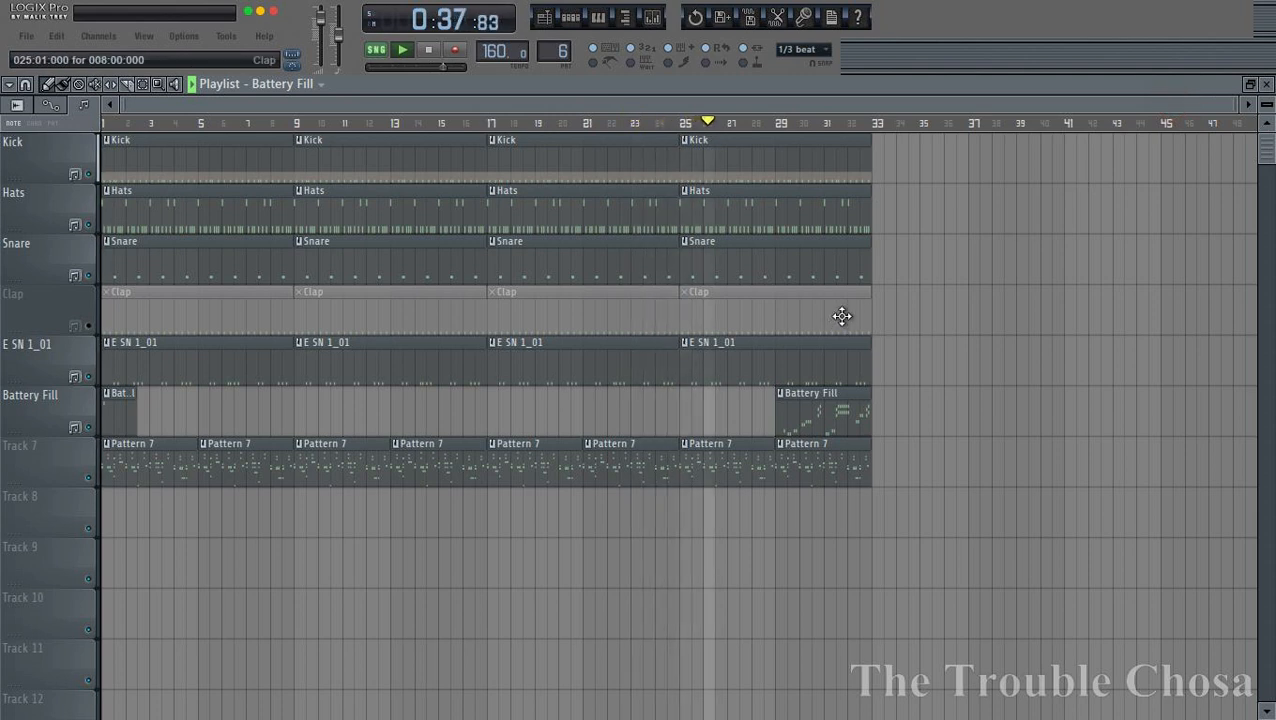
{"action": "scroll", "coordinate": [681, 127], "scroll_direction": "up", "scroll_amount": 2}
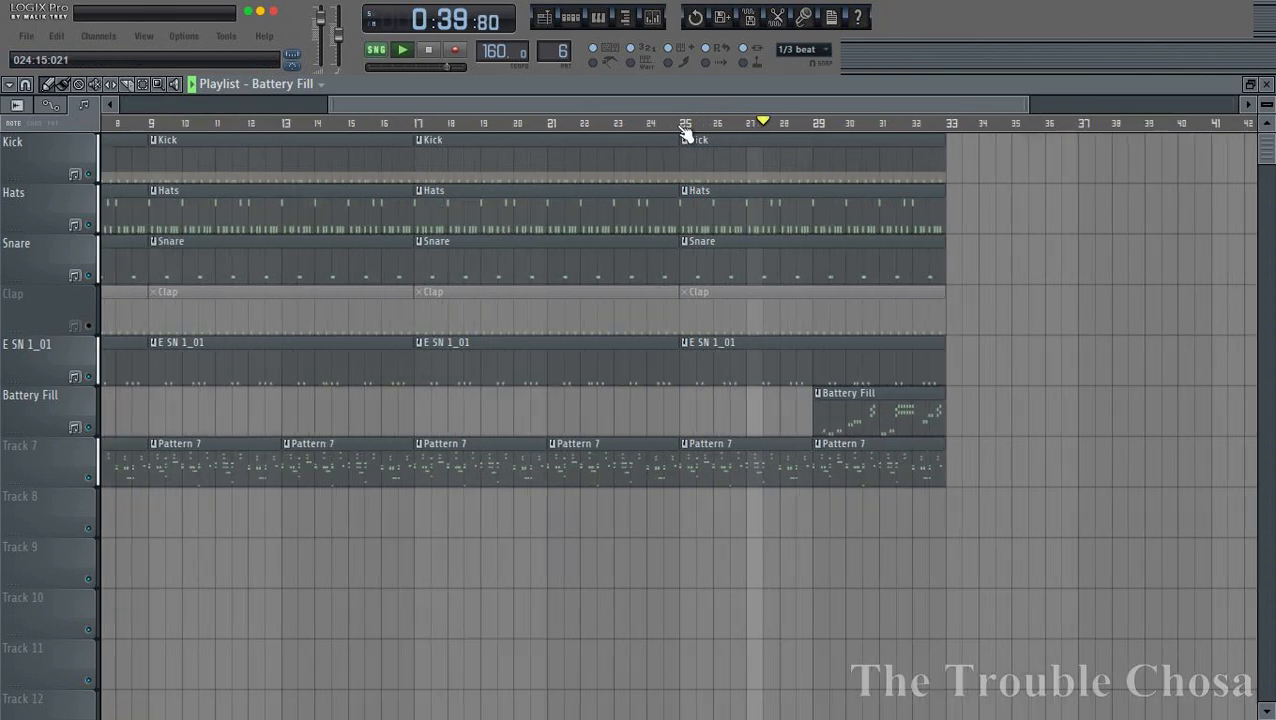
{"action": "scroll", "coordinate": [681, 127], "scroll_direction": "down", "scroll_amount": 2}
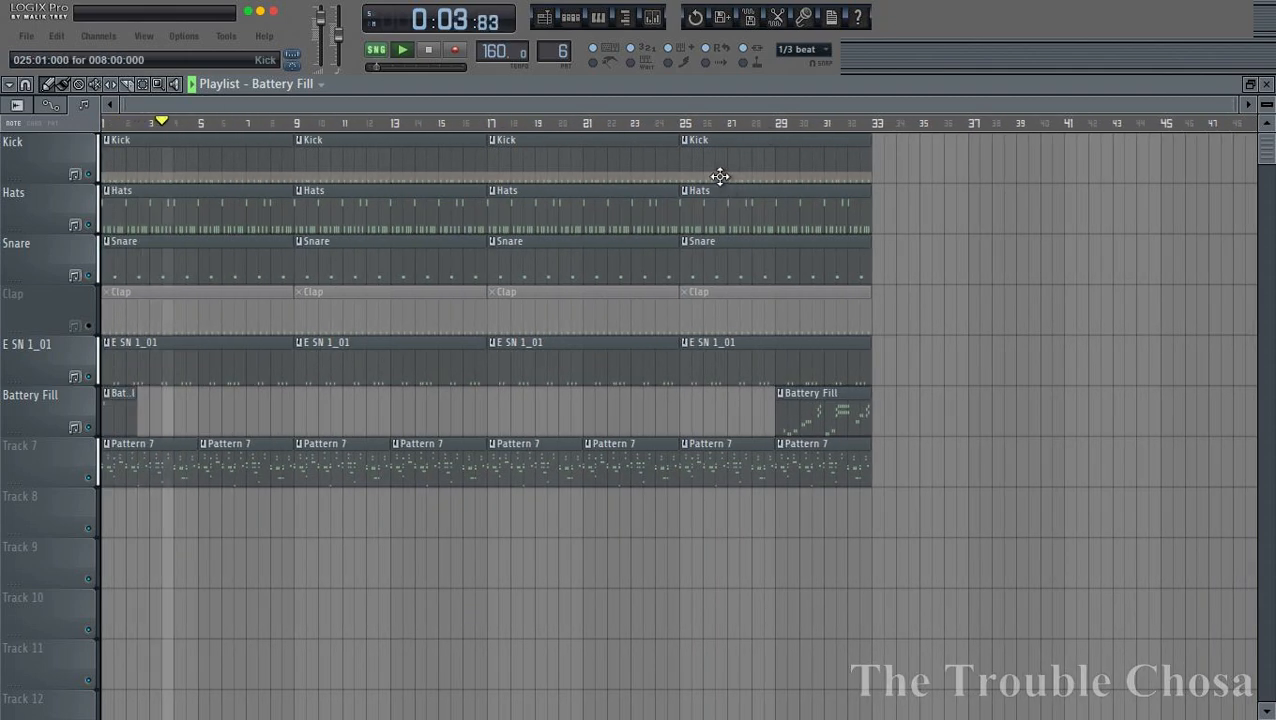
- Select Pattern 7 in the playlist and open the Perc Lead channel's piano roll
{"action": "left_click", "coordinate": [583, 24]}
{"action": "left_click", "coordinate": [256, 479]}
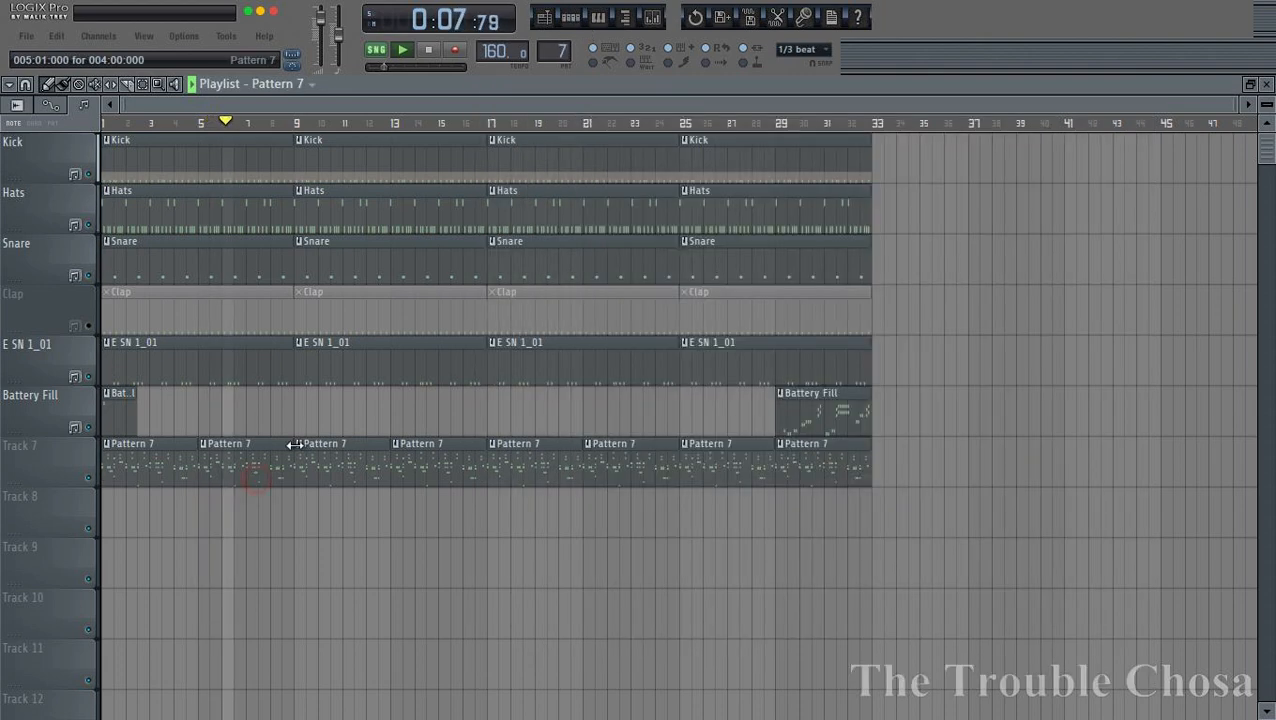
{"action": "left_click", "coordinate": [568, 17]}
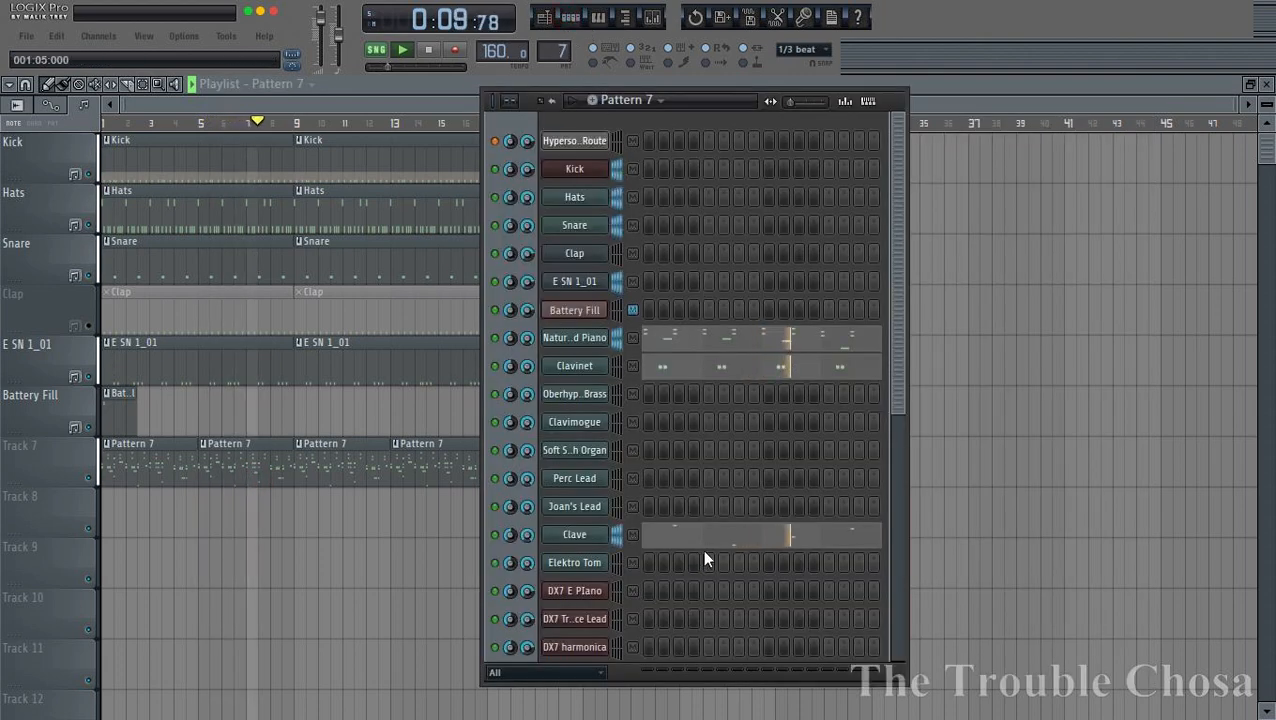
{"action": "scroll", "coordinate": [700, 550], "scroll_direction": "down", "scroll_amount": 4}
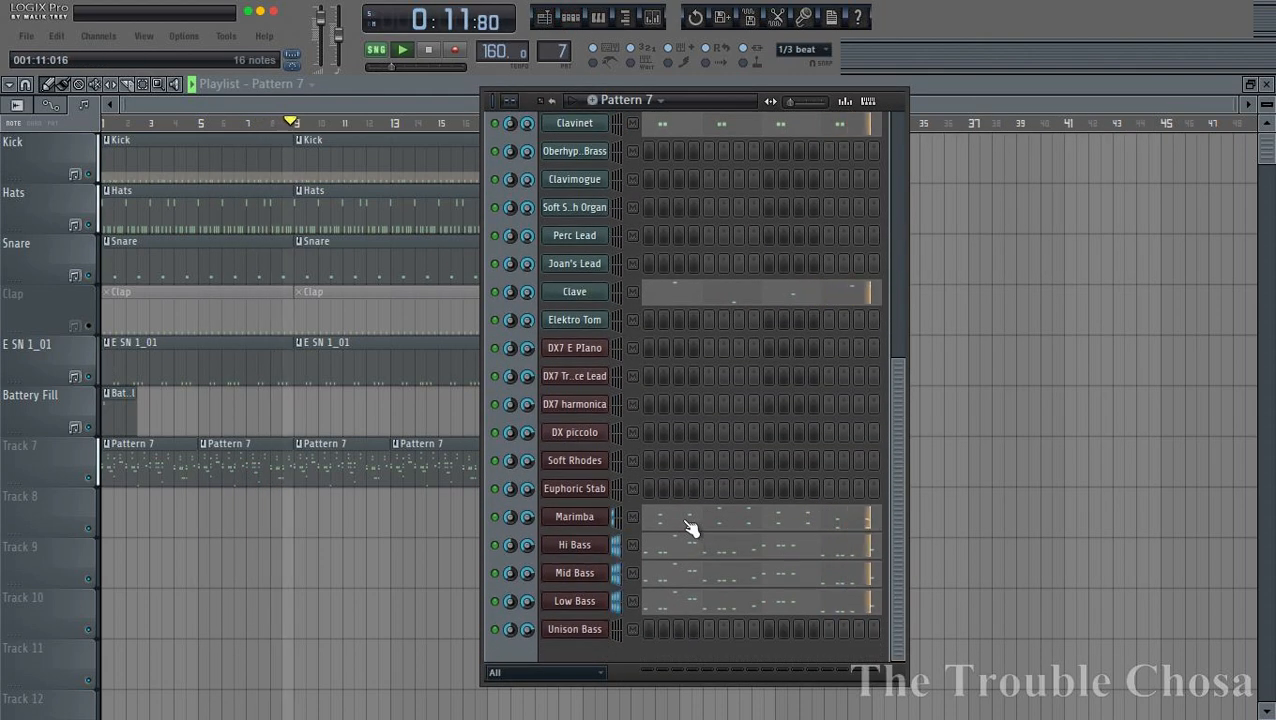
{"action": "scroll", "coordinate": [690, 525], "scroll_direction": "up", "scroll_amount": 3}
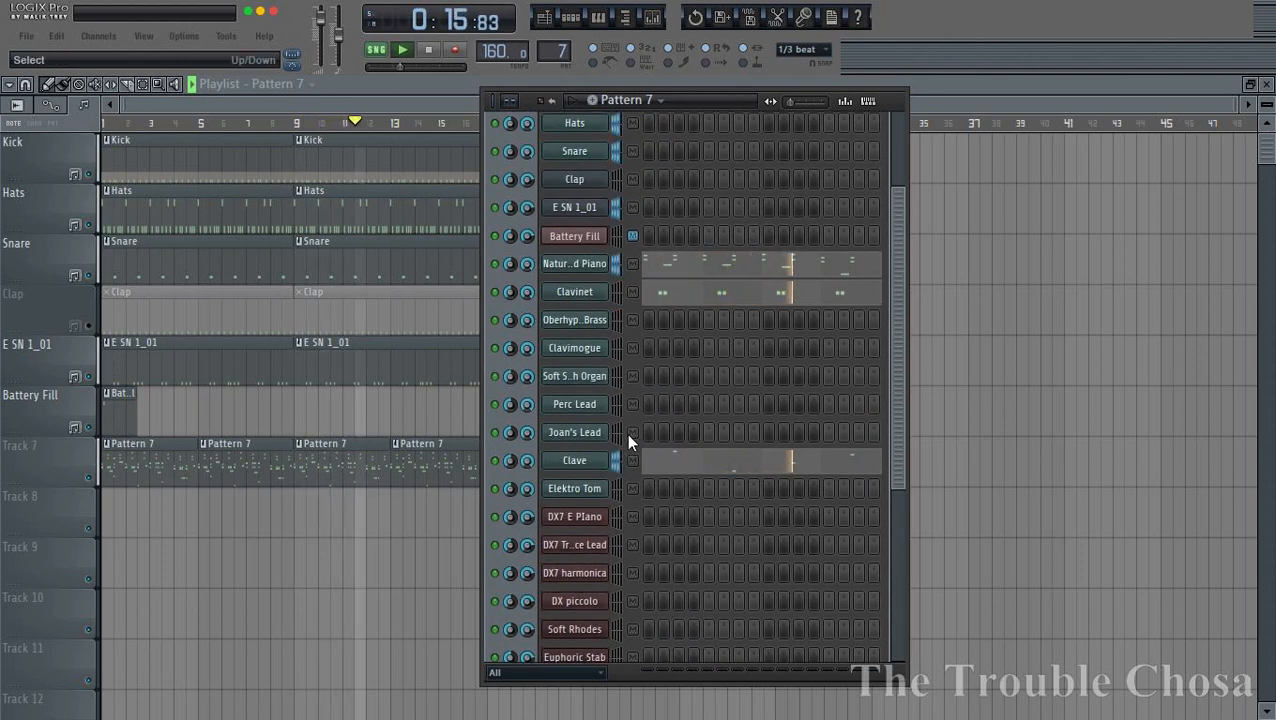
{"action": "right_click", "coordinate": [592, 410]}
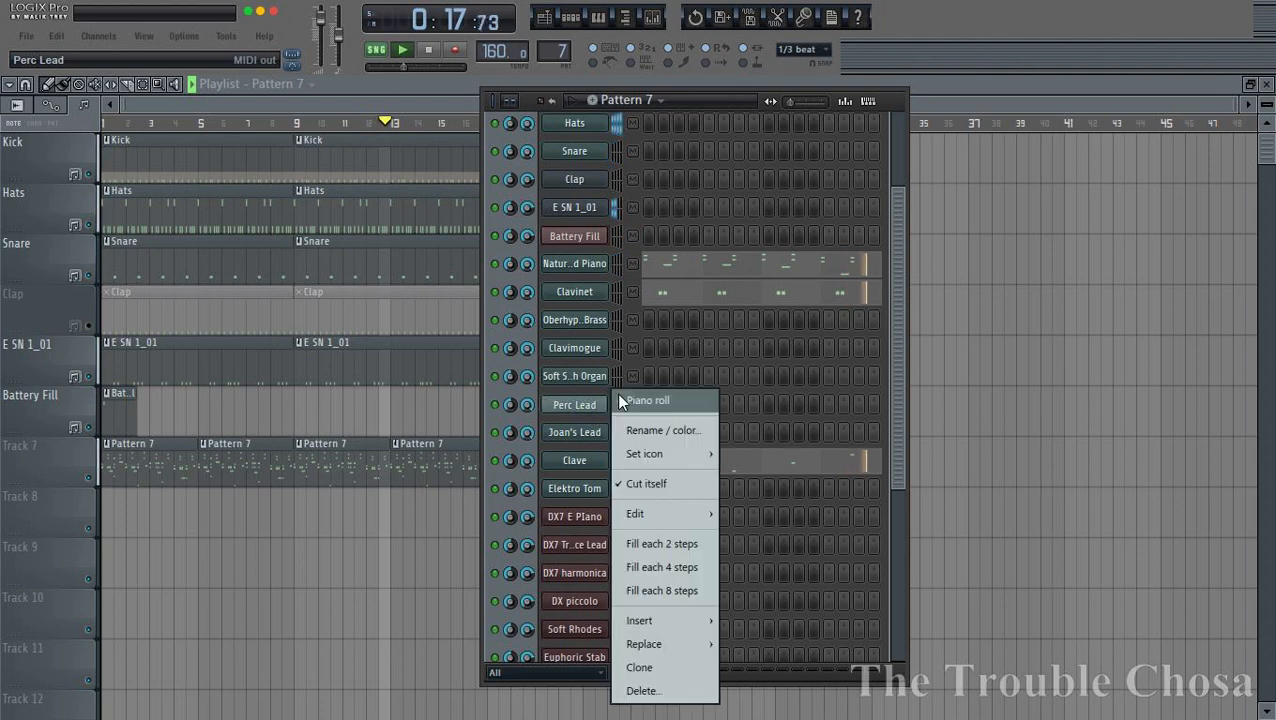
{"action": "left_click", "coordinate": [618, 401]}
{"action": "scroll", "coordinate": [470, 130], "scroll_direction": "down", "scroll_amount": 3}
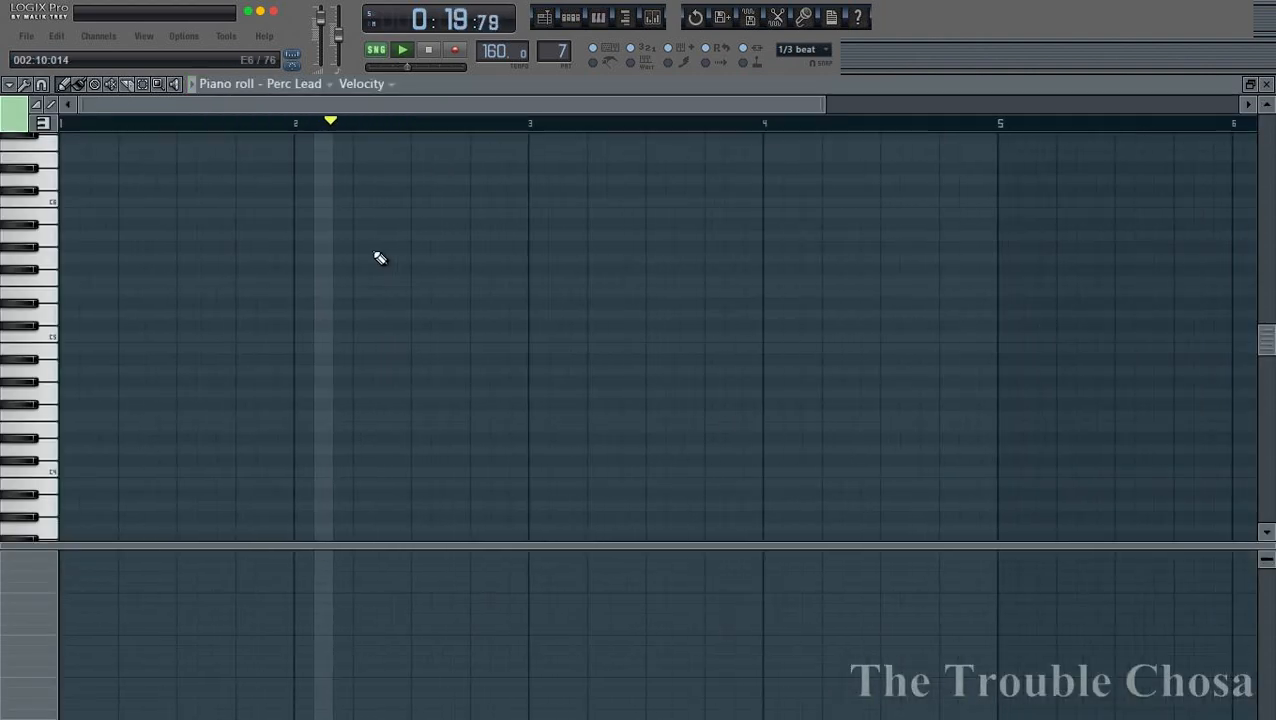
- Place a descending Perc Lead run of G#5, F5, D#5 and C#5 from beat 3 of bar 1 to the start of bar 2
{"action": "left_click", "coordinate": [176, 247]}
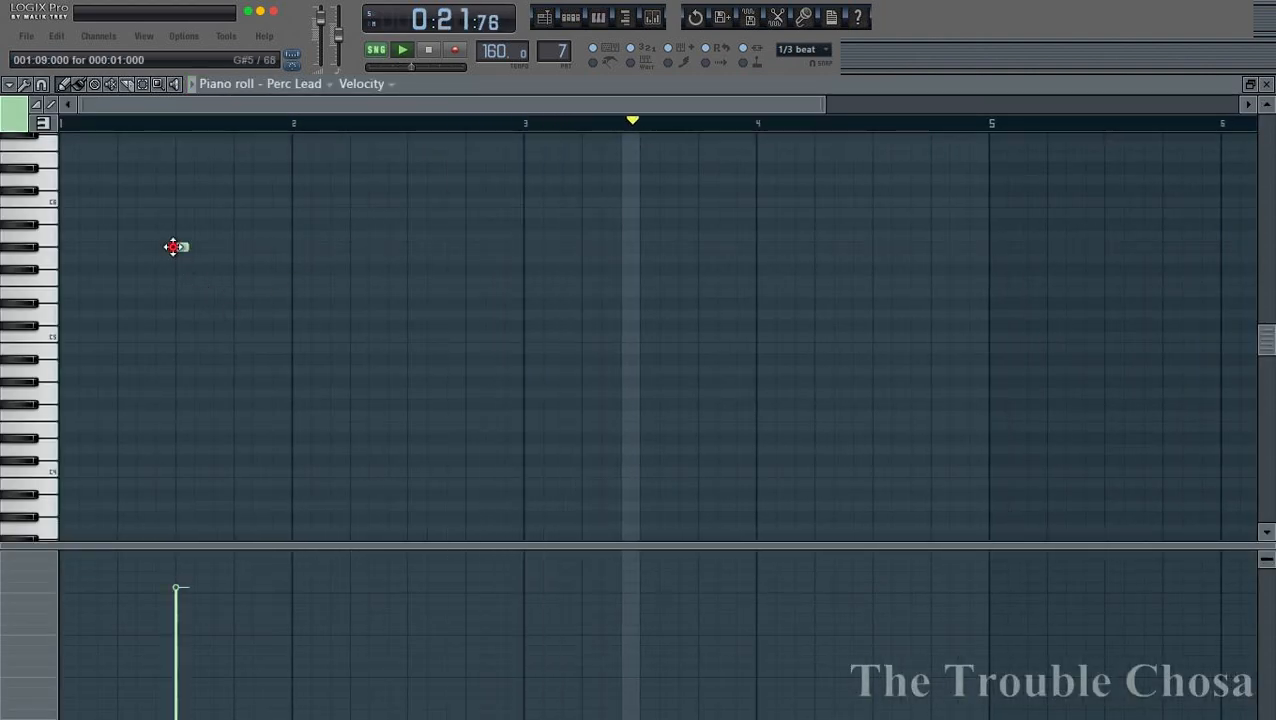
{"action": "left_click_drag", "start_coordinate": [185, 247], "coordinate": [228, 248]}
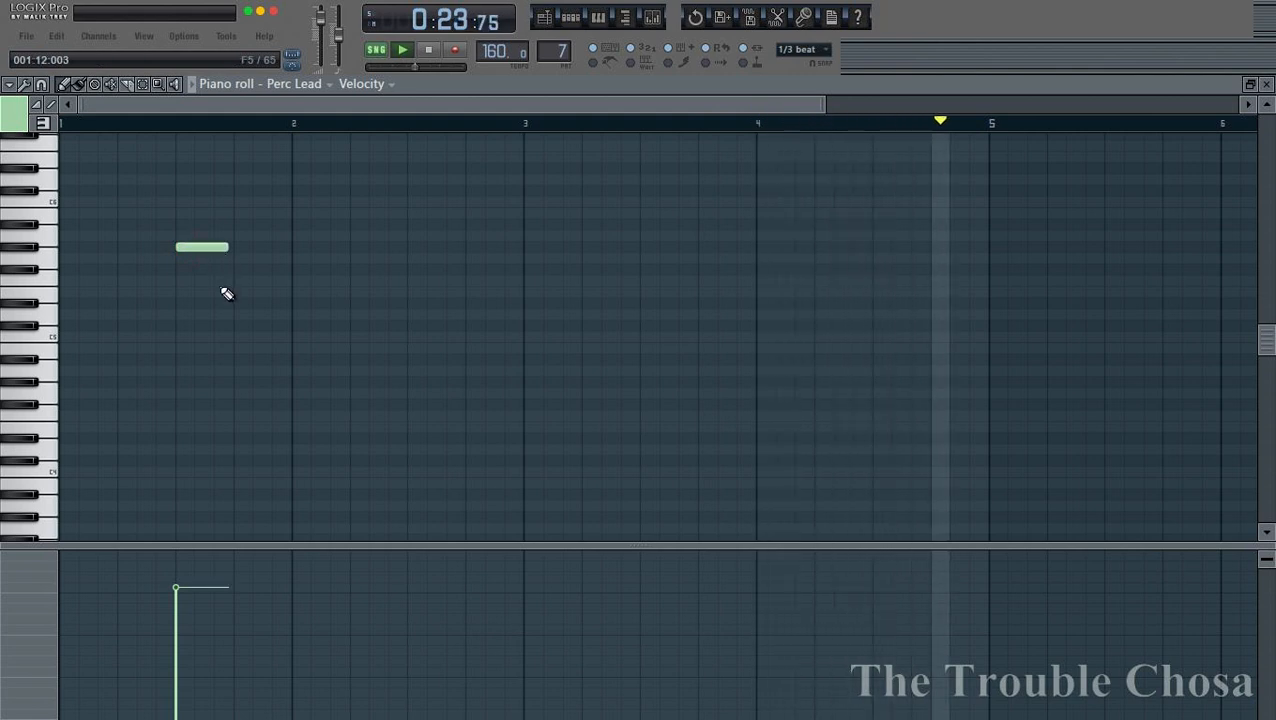
{"action": "left_click", "coordinate": [218, 281]}
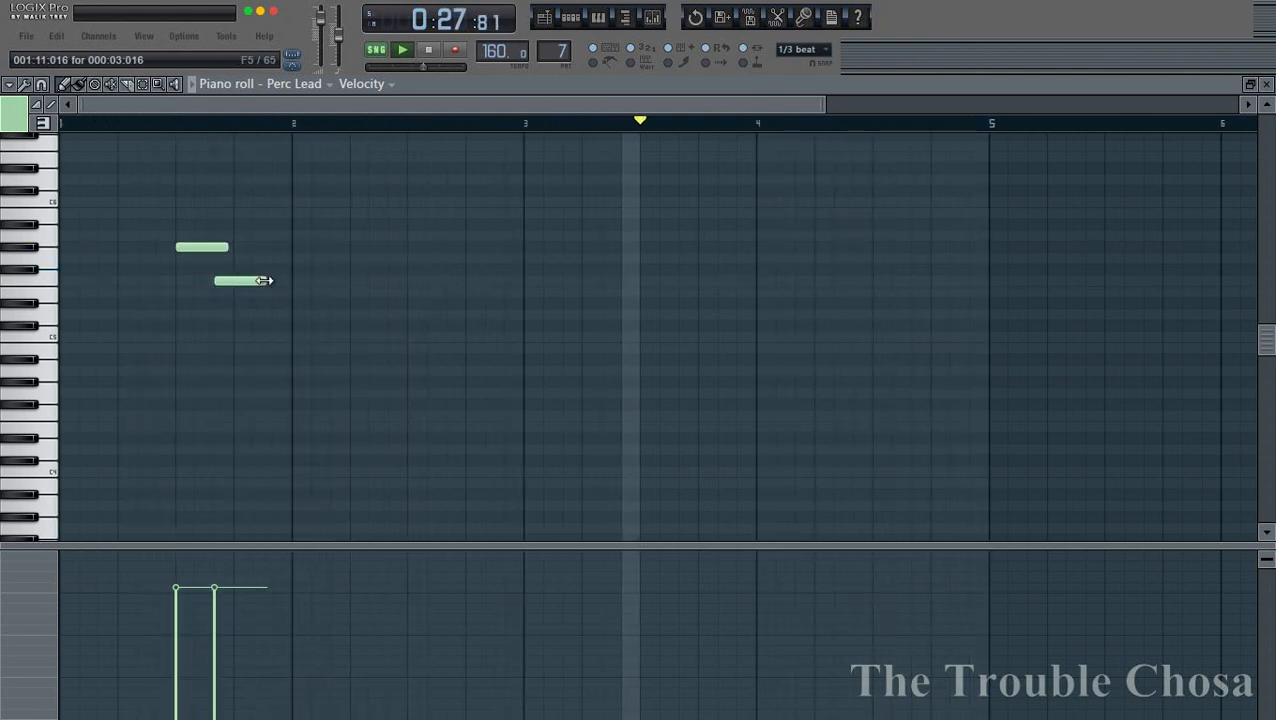
{"action": "mouse_move", "coordinate": [262, 280]}
{"action": "left_mouse_down"}
{"action": "mouse_move", "coordinate": [233, 282]}
{"action": "mouse_move", "coordinate": [248, 281]}
{"action": "left_mouse_up"}
{"action": "left_click", "coordinate": [253, 306]}
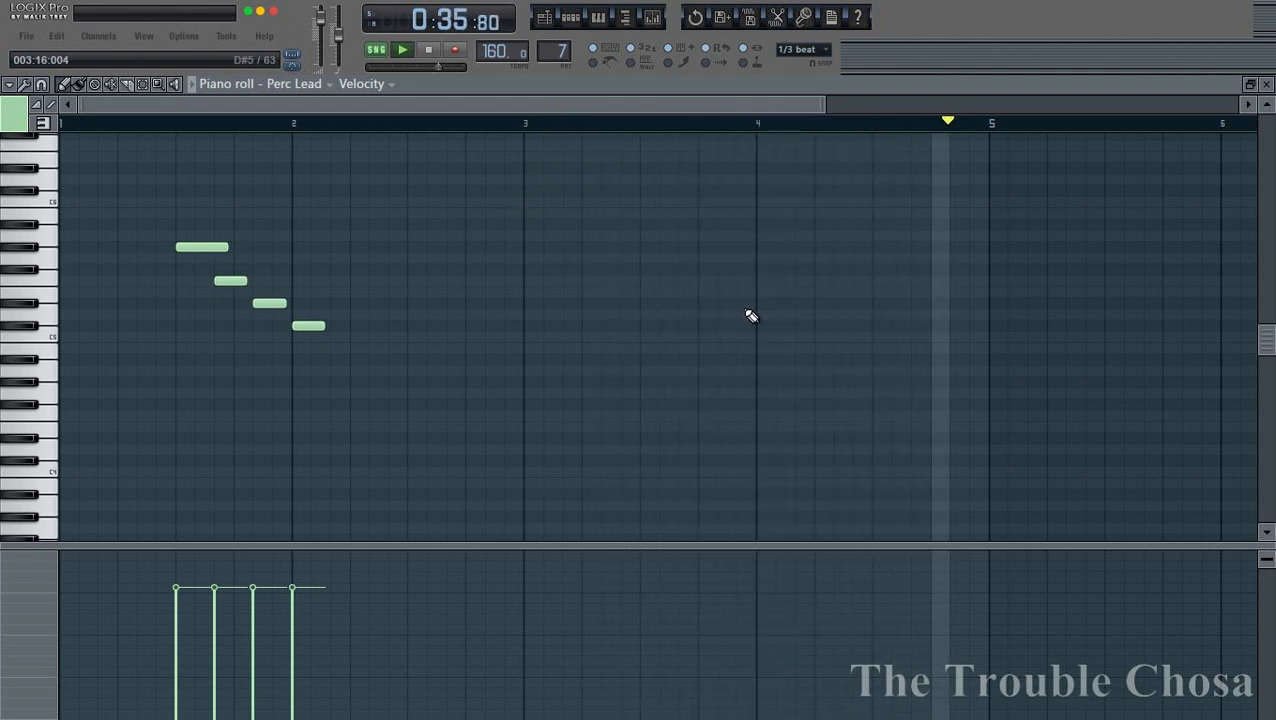
{"action": "scroll", "coordinate": [750, 314], "scroll_direction": "up", "scroll_amount": 1}
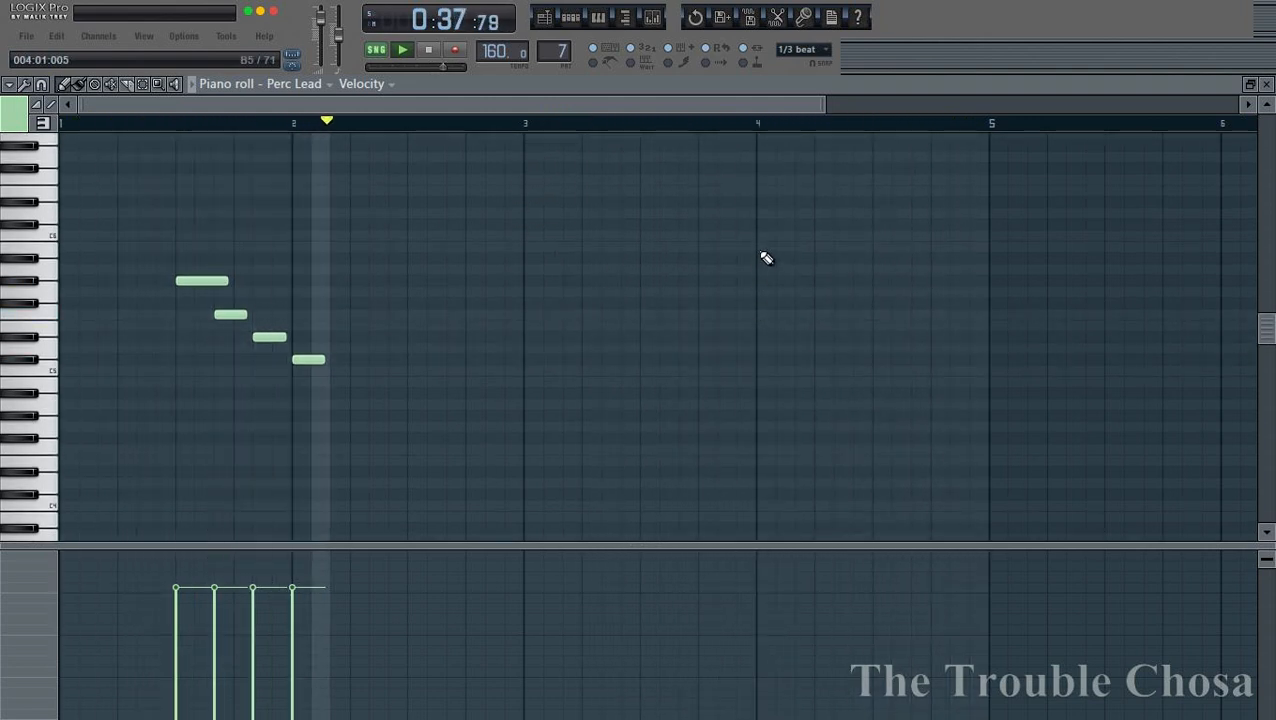
{"action": "left_click", "coordinate": [761, 248]}
{"action": "left_click", "coordinate": [720, 302]}
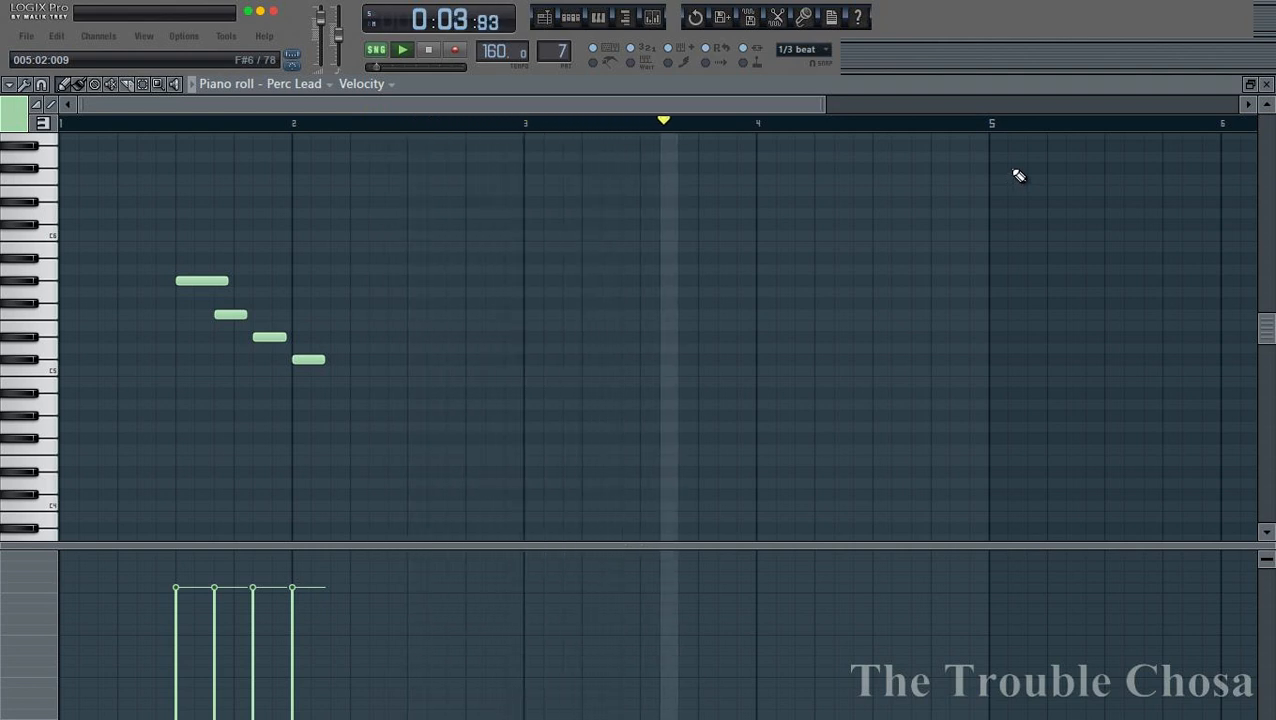
- Close the Perc Lead piano roll and open the one for the Soft Swoosh Organ channel
{"action": "left_click", "coordinate": [1267, 85]}
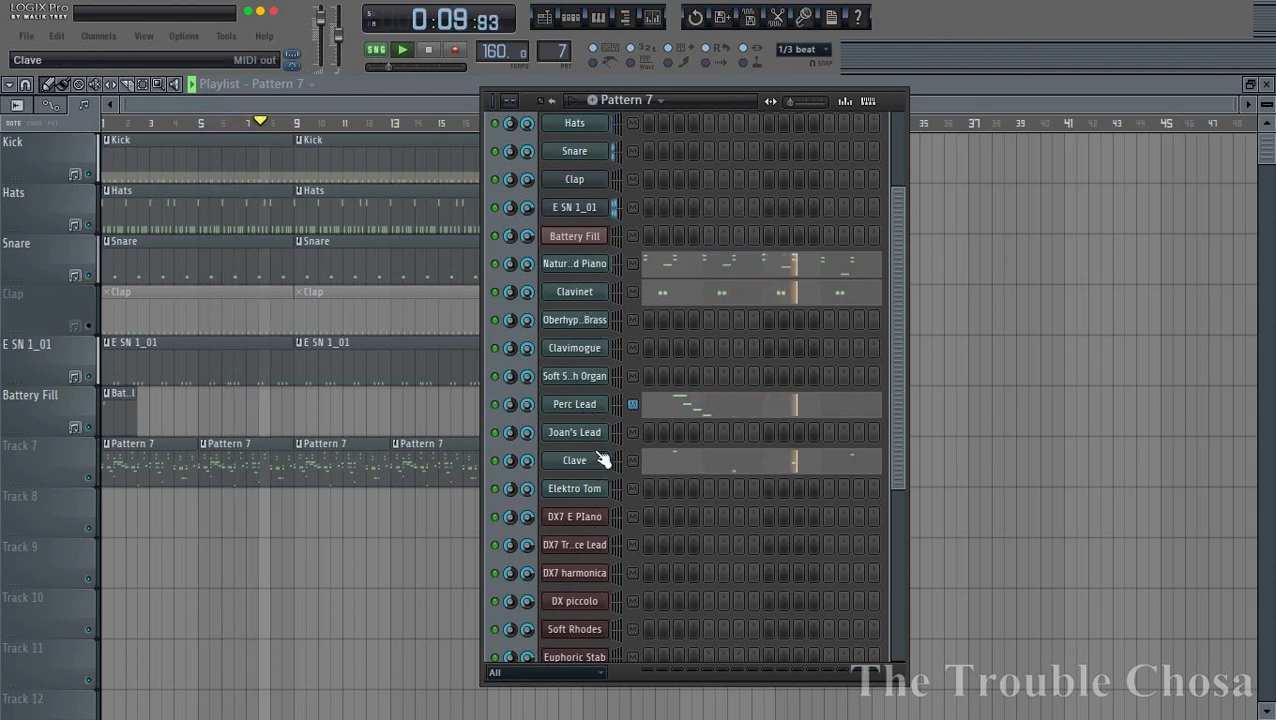
{"action": "right_click", "coordinate": [585, 375]}
{"action": "left_click", "coordinate": [627, 377]}
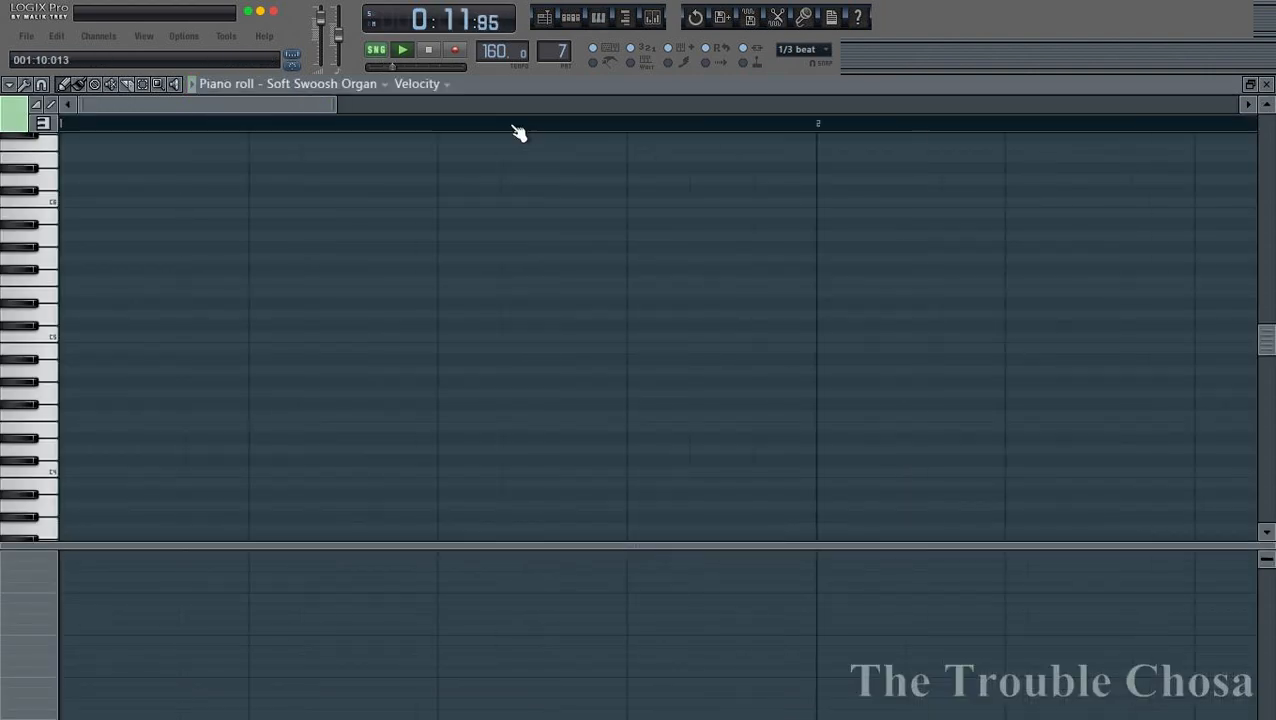
{"action": "scroll", "coordinate": [518, 128], "scroll_direction": "down", "scroll_amount": 4}
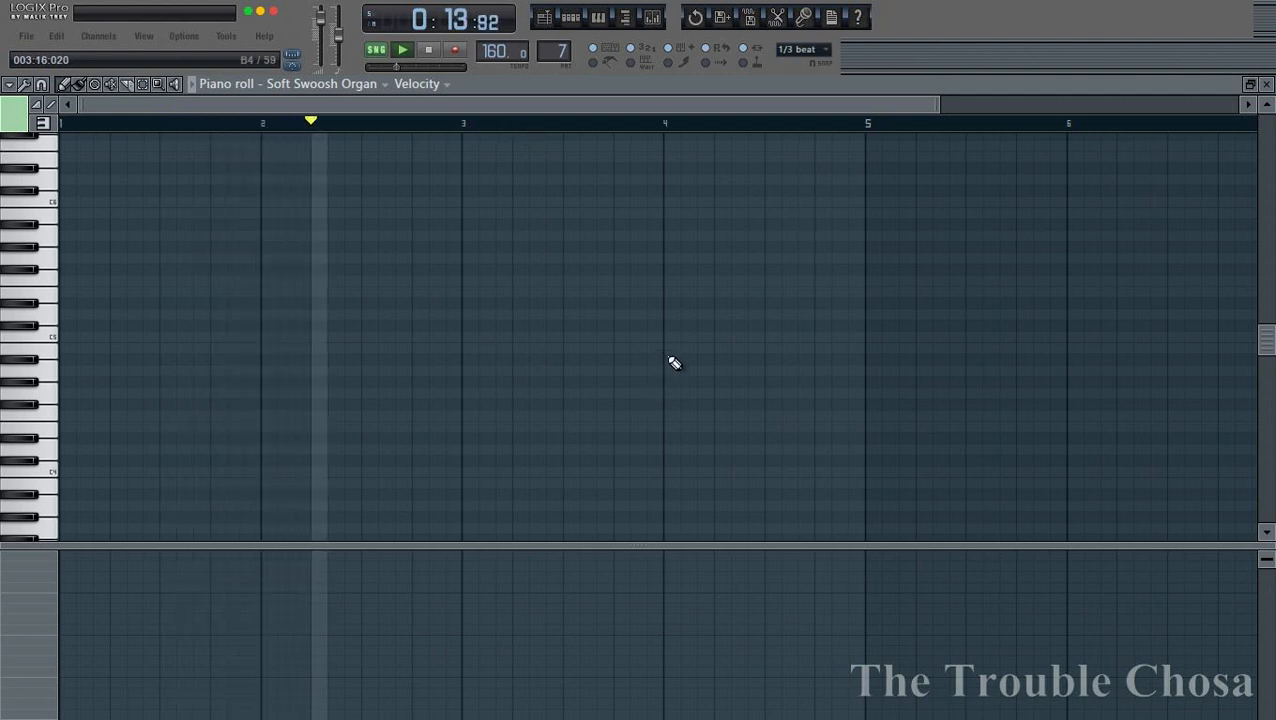
- Place a descending Soft Swoosh Organ run of F#5, D#5, C#5 and B4 from beat 3 of bar 3 to the start of bar 4
{"action": "left_click", "coordinate": [672, 326]}
{"action": "right_click", "coordinate": [671, 326]}
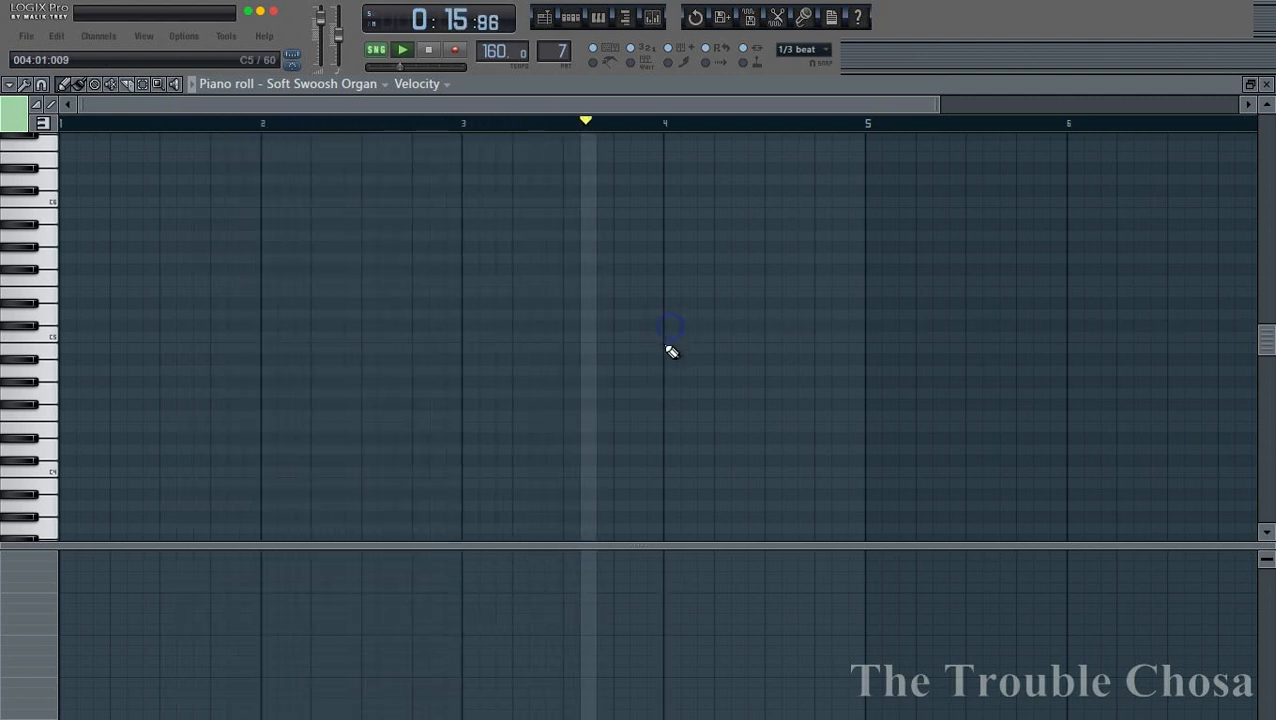
{"action": "left_click", "coordinate": [671, 349]}
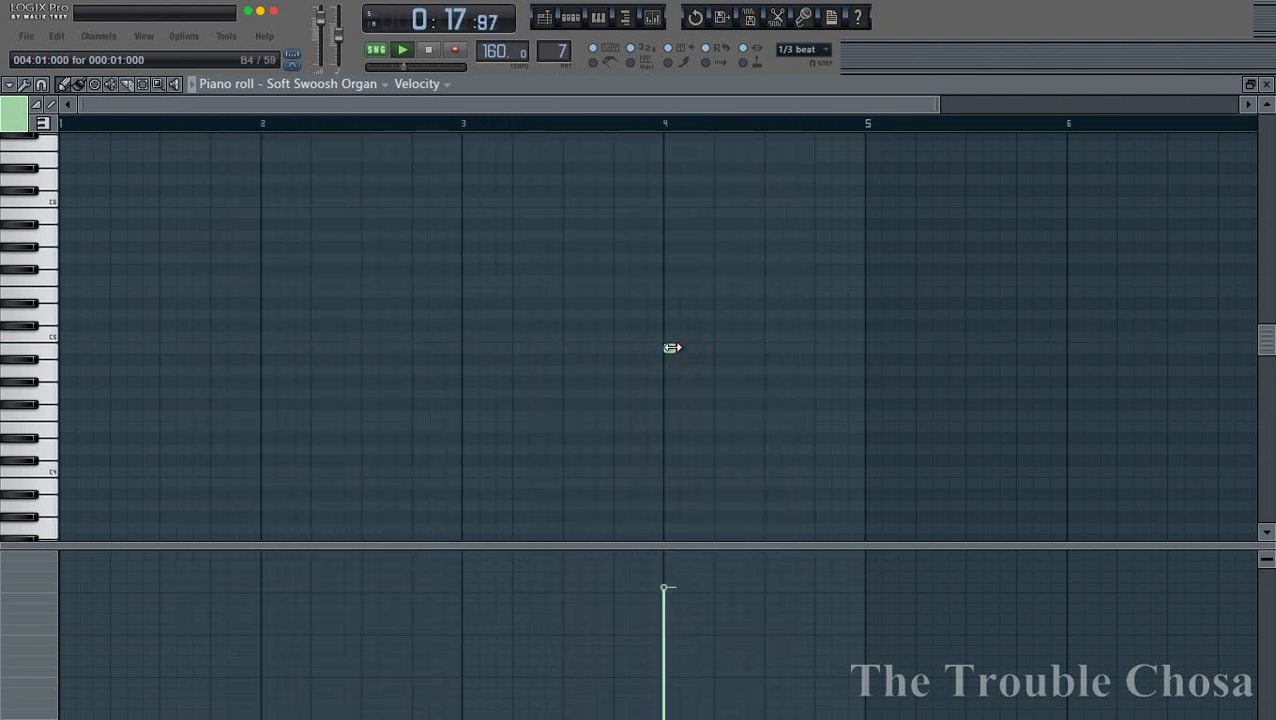
{"action": "scroll", "coordinate": [668, 130], "scroll_direction": "up", "scroll_amount": 3}
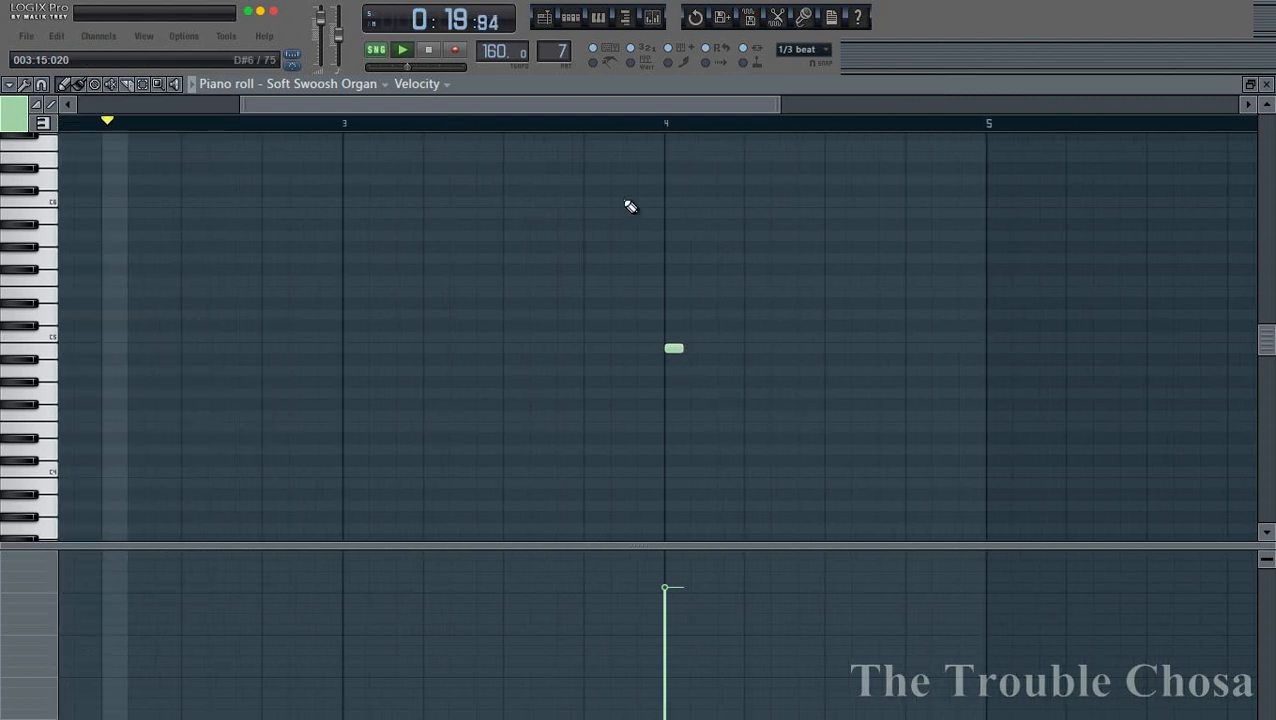
{"action": "left_click", "coordinate": [510, 269]}
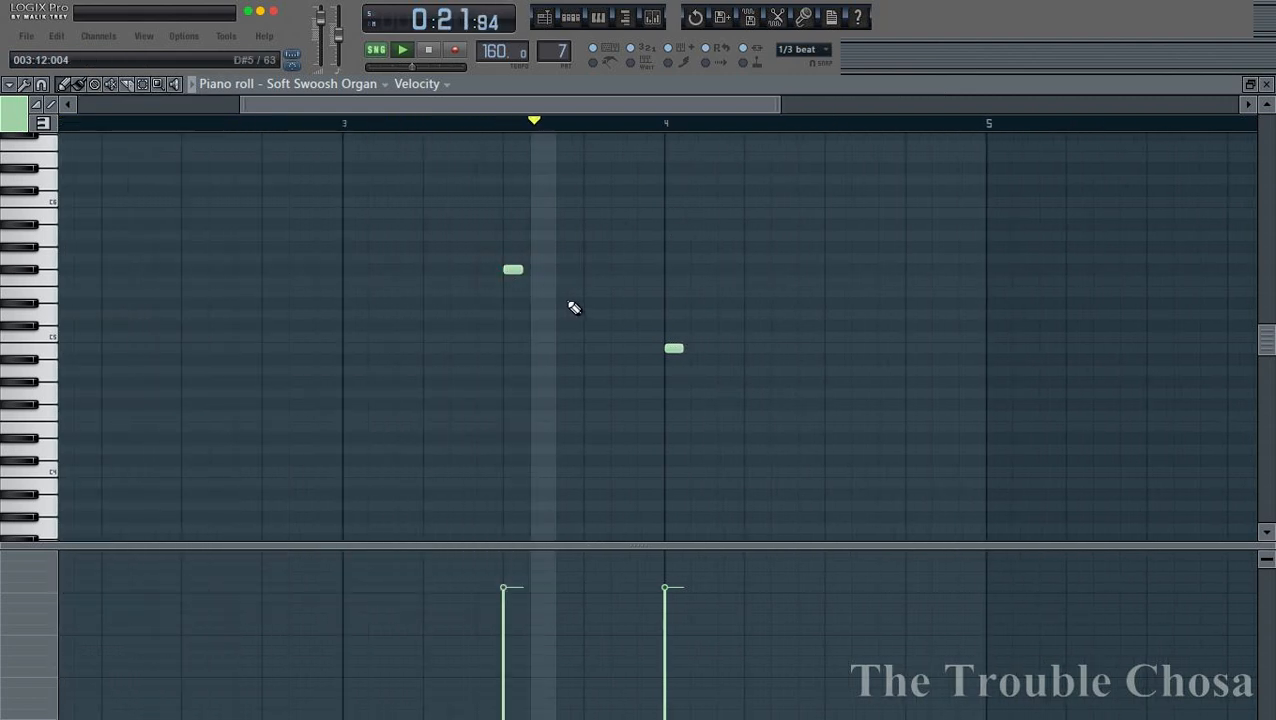
{"action": "left_click", "coordinate": [562, 270]}
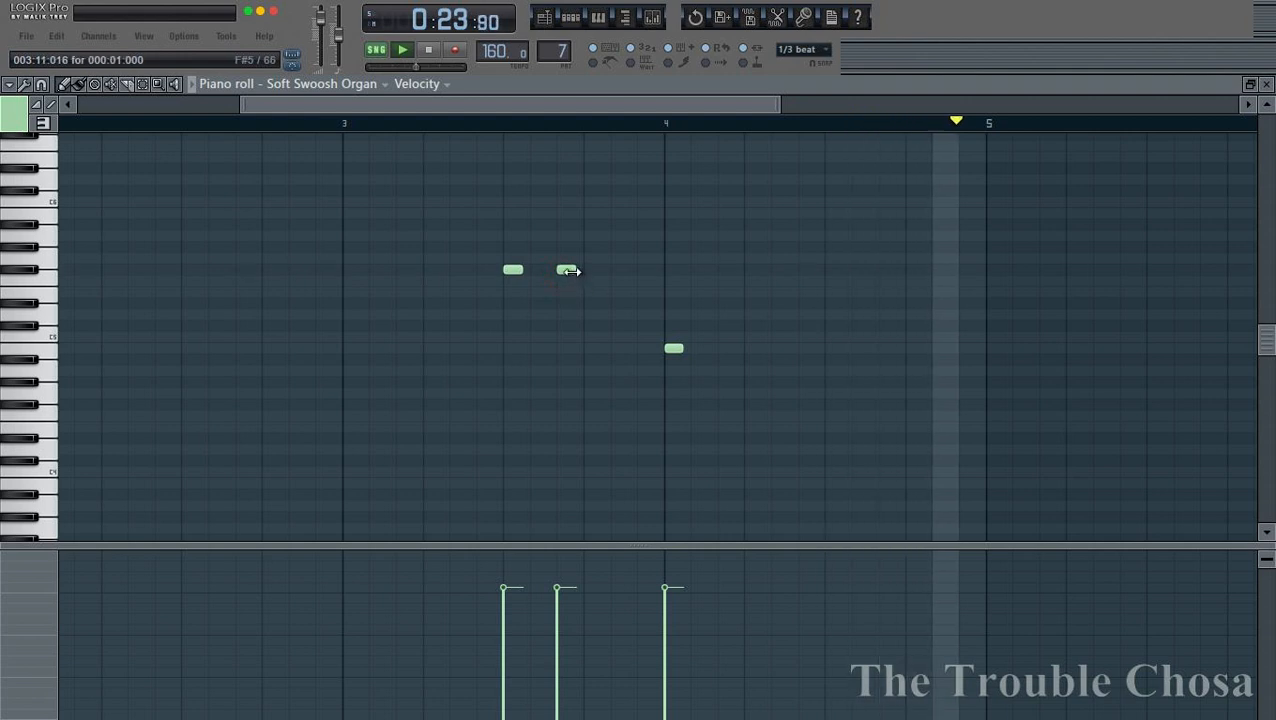
{"action": "left_click_drag", "start_coordinate": [571, 271], "coordinate": [618, 327]}
{"action": "left_click_drag", "start_coordinate": [573, 270], "coordinate": [575, 304]}
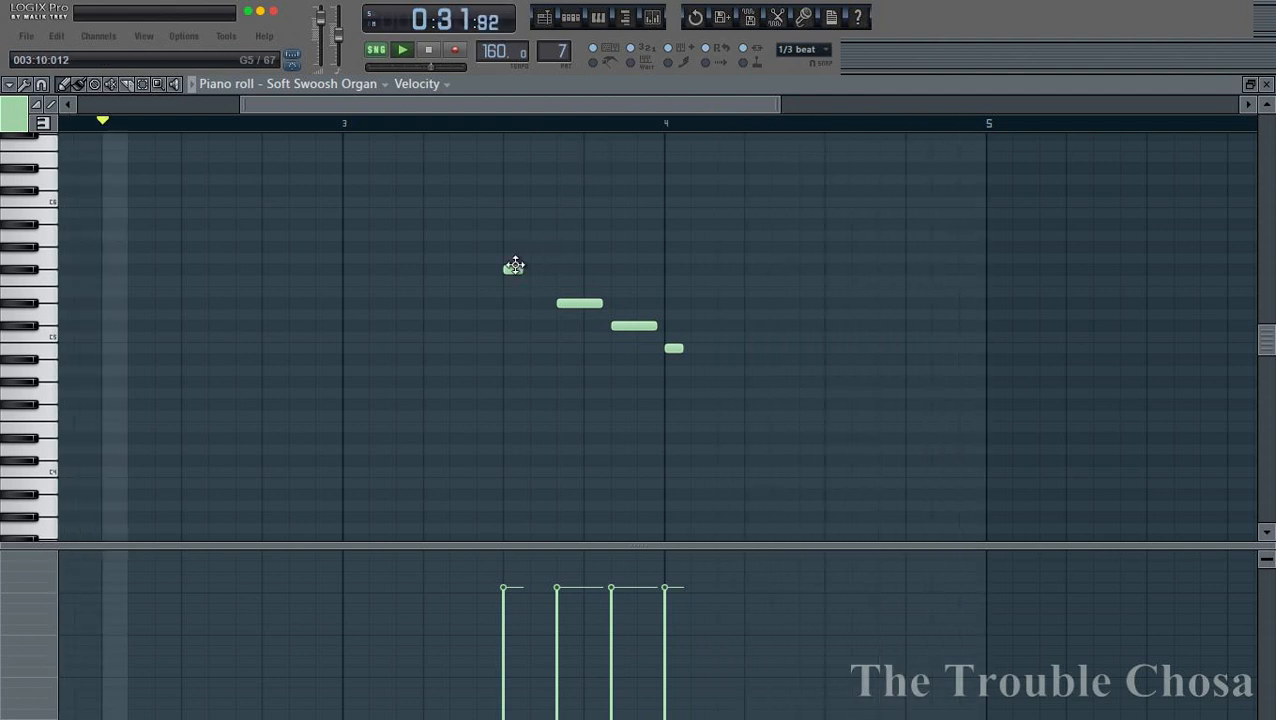
- Add the lower harmony notes C#5, A#4, G#4 and F#4 under the organ run, and close the piano roll
{"action": "key", "text": "space"}
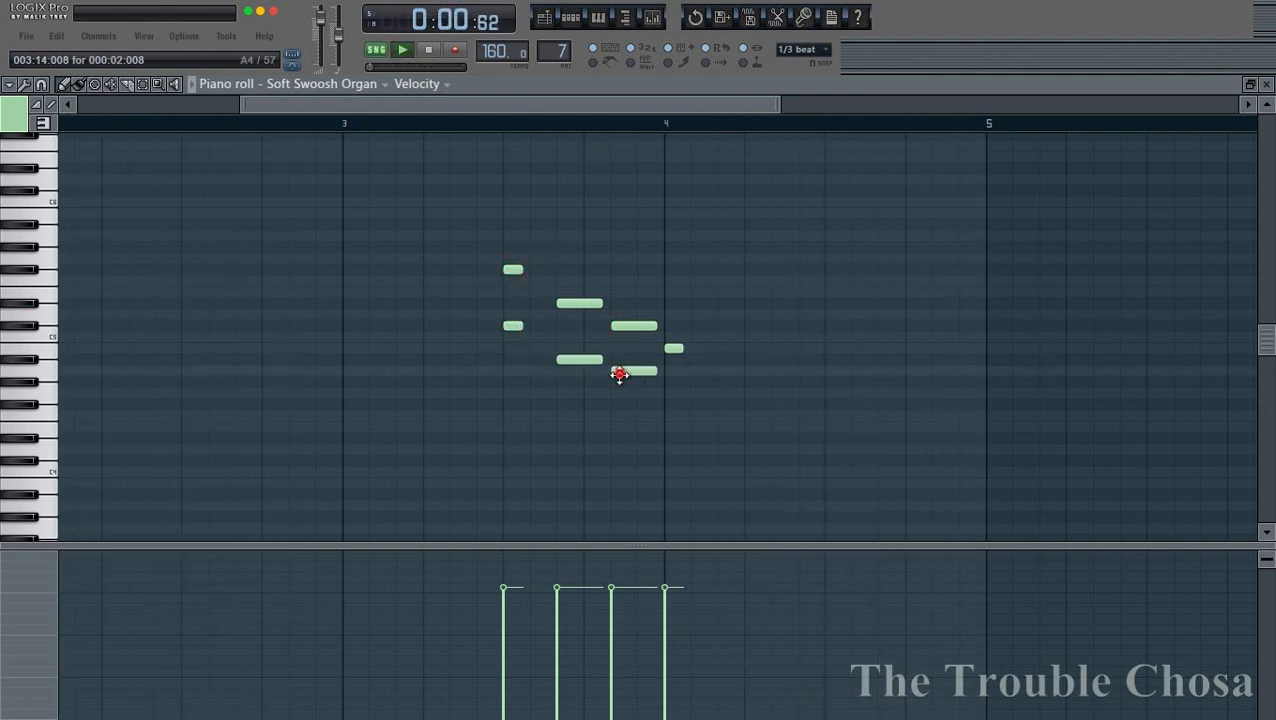
{"action": "left_click", "coordinate": [673, 404]}
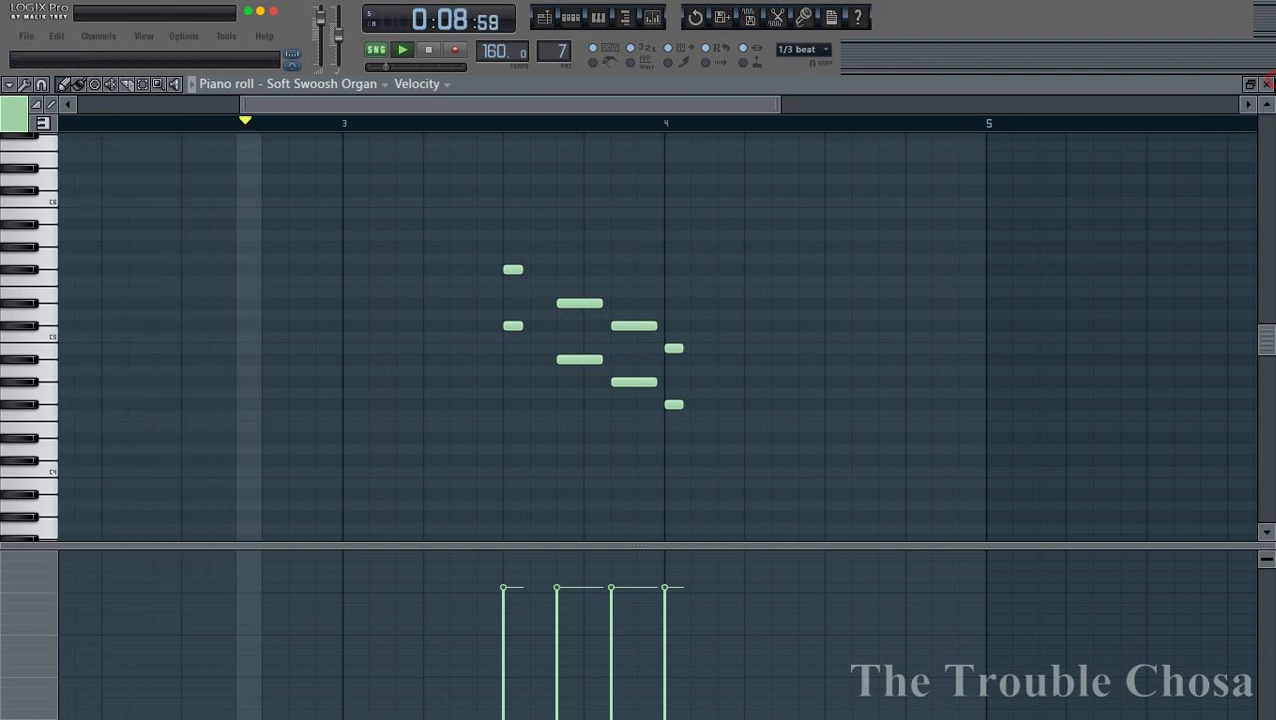
{"action": "left_click", "coordinate": [1267, 85]}
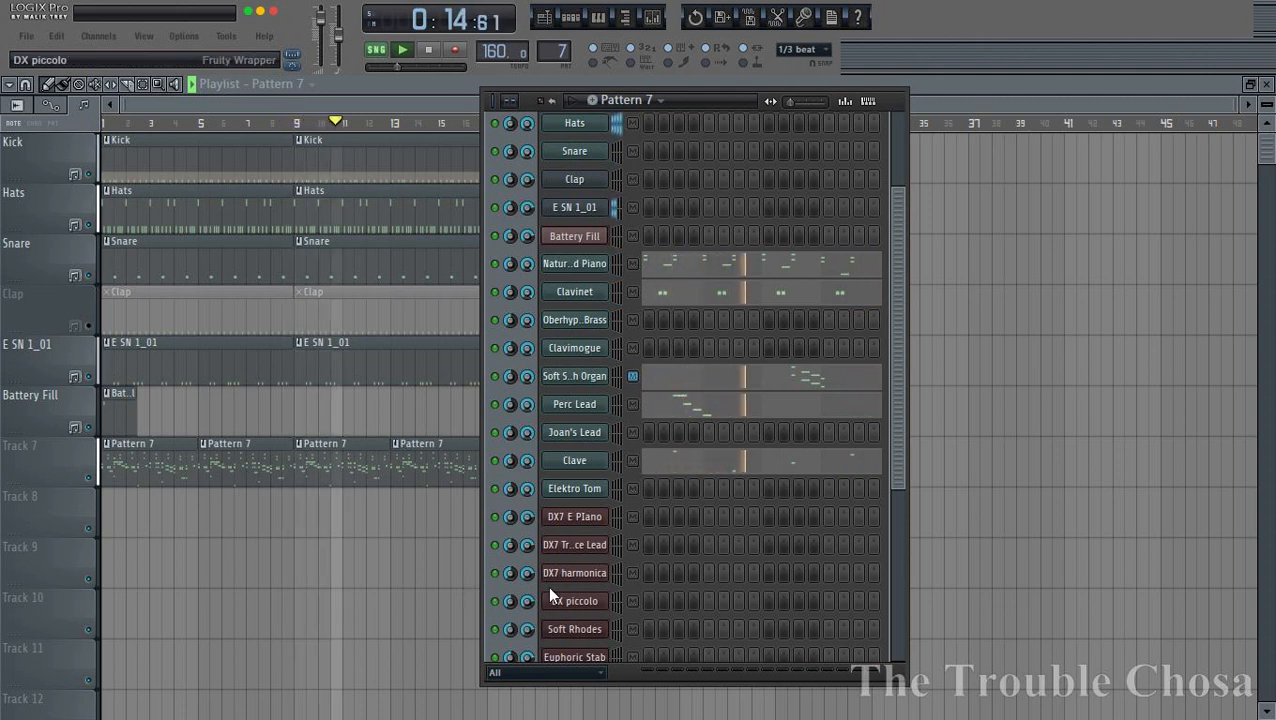
- Save the project over the original "1 - 3 Beat [Xitsonga Instru]" file in the Xitsonga folder instead of the _2 version
{"action": "scroll", "coordinate": [751, 517], "scroll_direction": "down", "scroll_amount": 3}
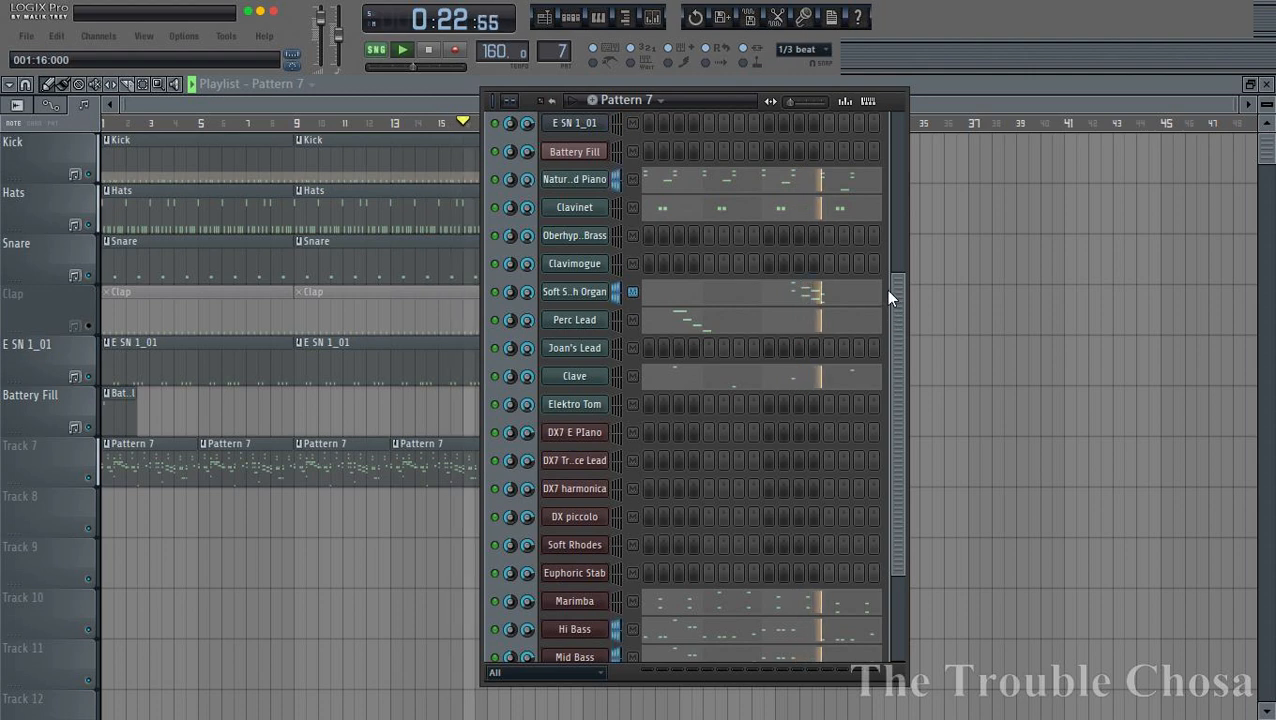
{"action": "left_click", "coordinate": [27, 40]}
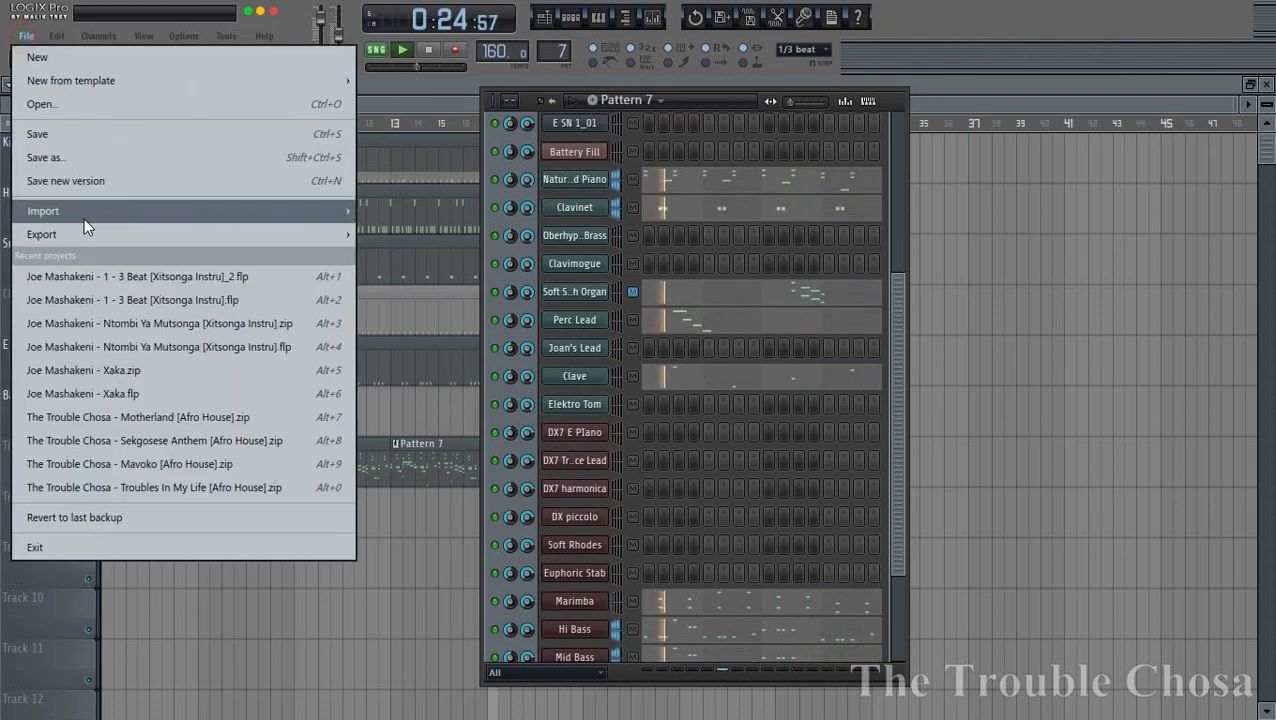
{"action": "left_click", "coordinate": [90, 159]}
{"action": "key", "text": "Return"}
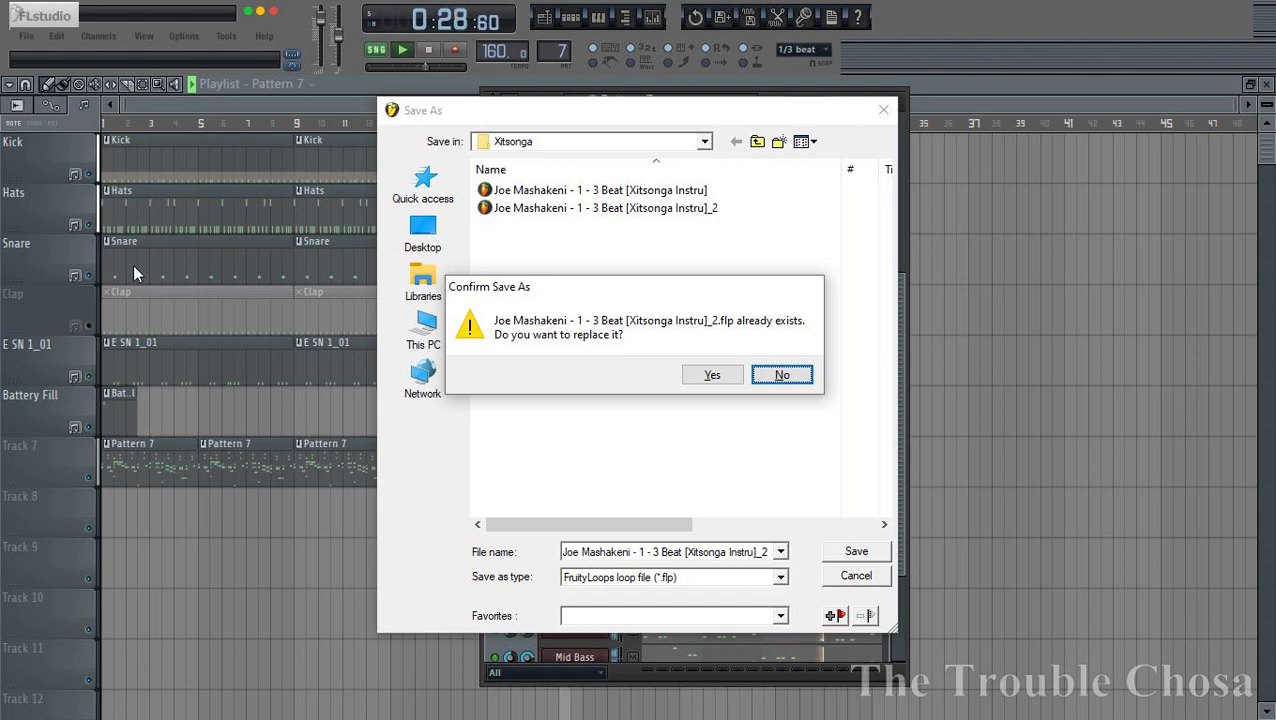
{"action": "left_click", "coordinate": [781, 374]}
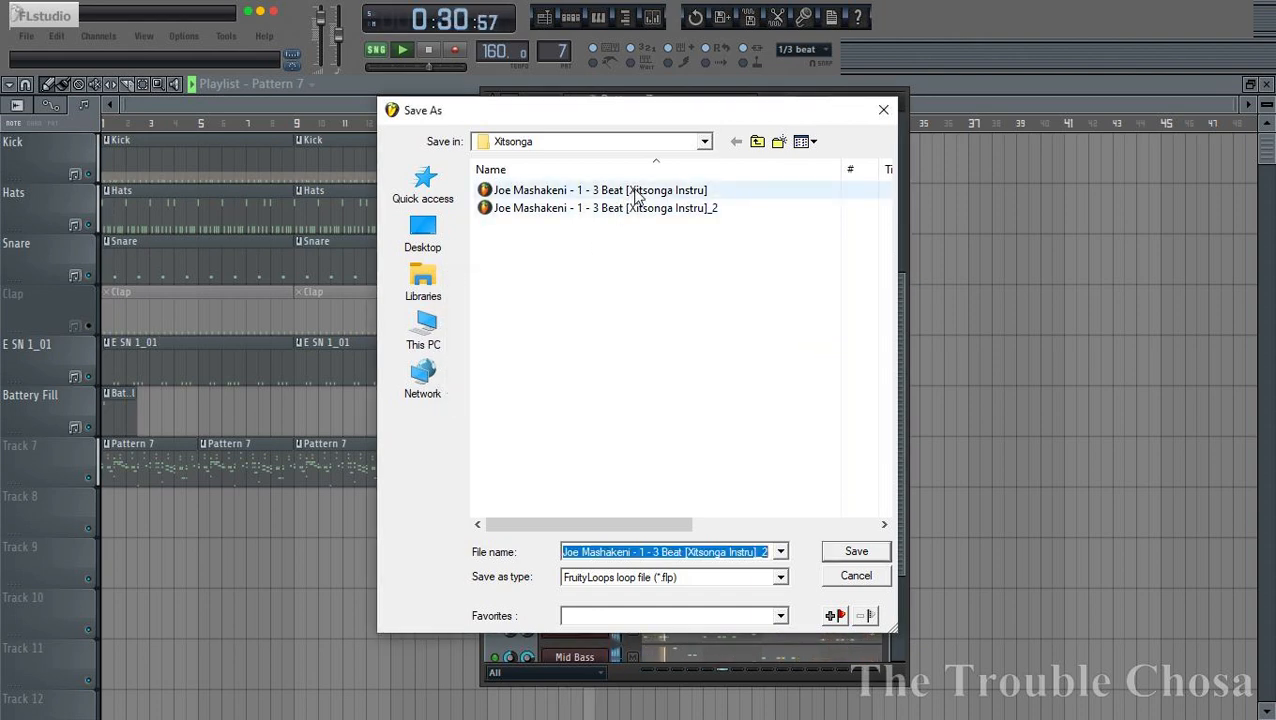
{"action": "double_click", "coordinate": [600, 190]}
{"action": "left_click", "coordinate": [708, 375]}
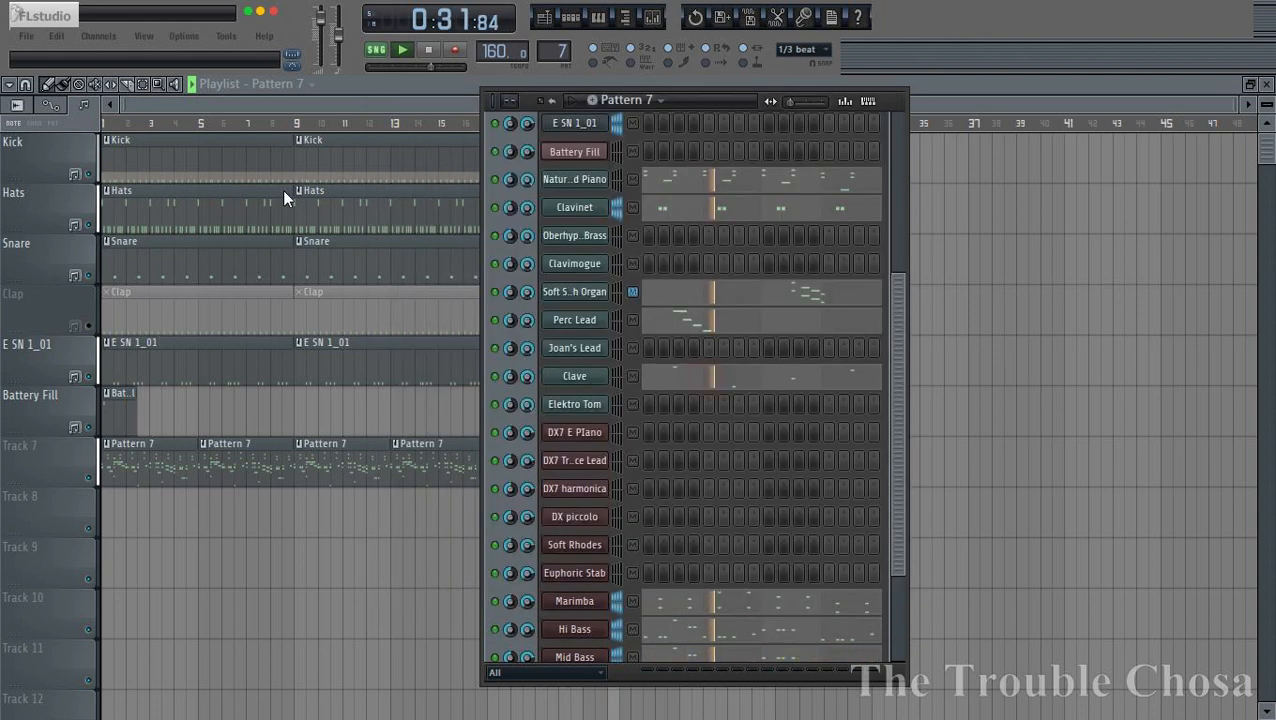
- Delete the "1 - 3 Beat [Xitsonga Instru]_2" project file from the Xitsonga folder without opening another project
{"action": "left_click", "coordinate": [14, 48]}
{"action": "left_click", "coordinate": [62, 111]}
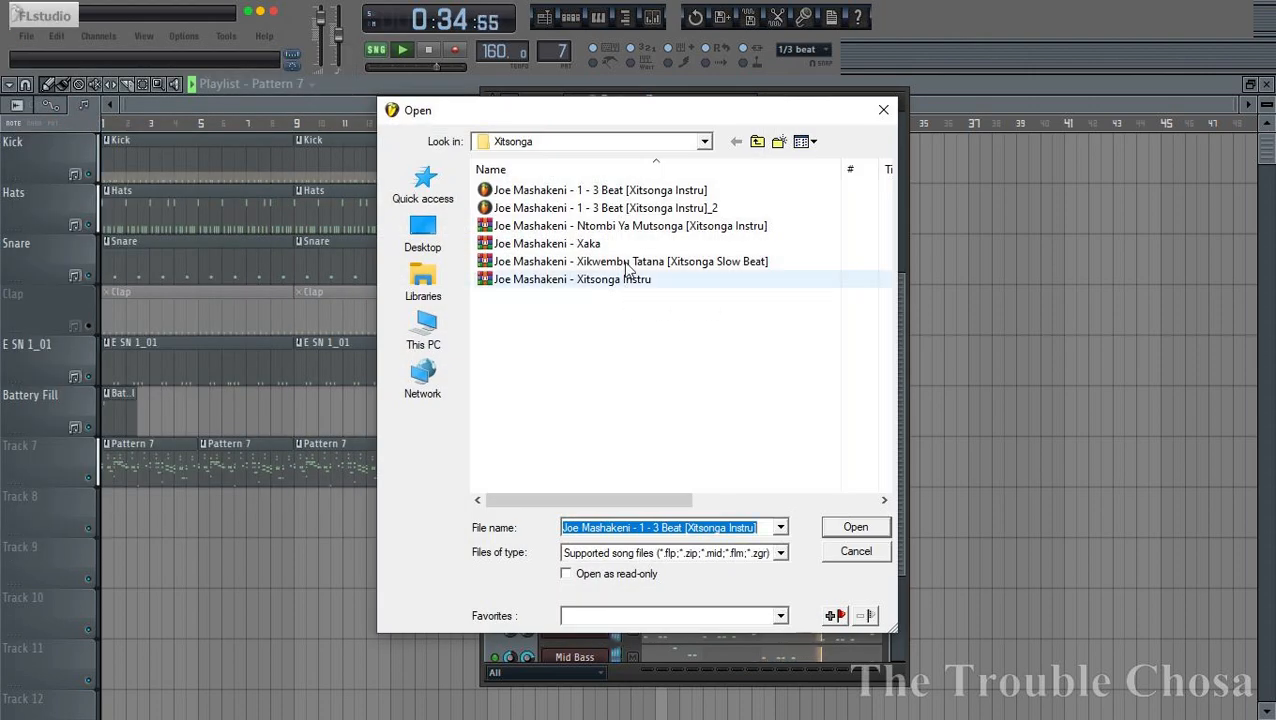
{"action": "right_click", "coordinate": [672, 208]}
{"action": "left_click", "coordinate": [720, 571]}
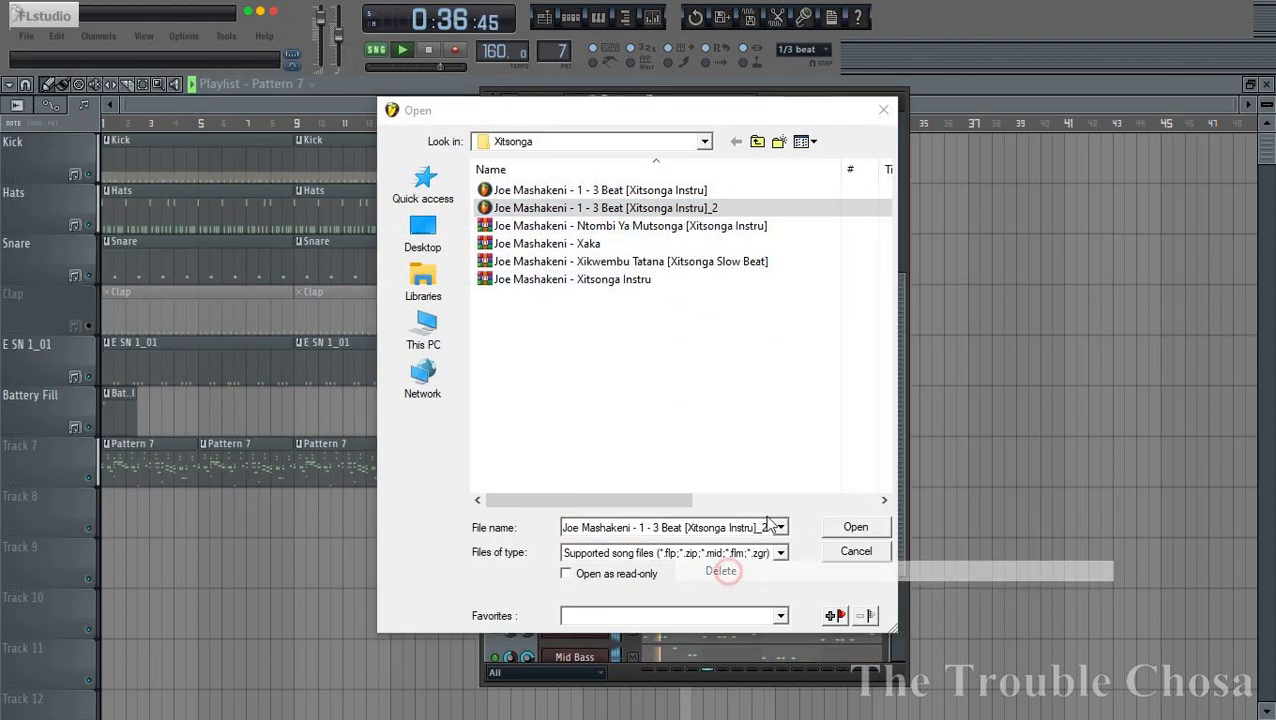
{"action": "left_click", "coordinate": [884, 111]}
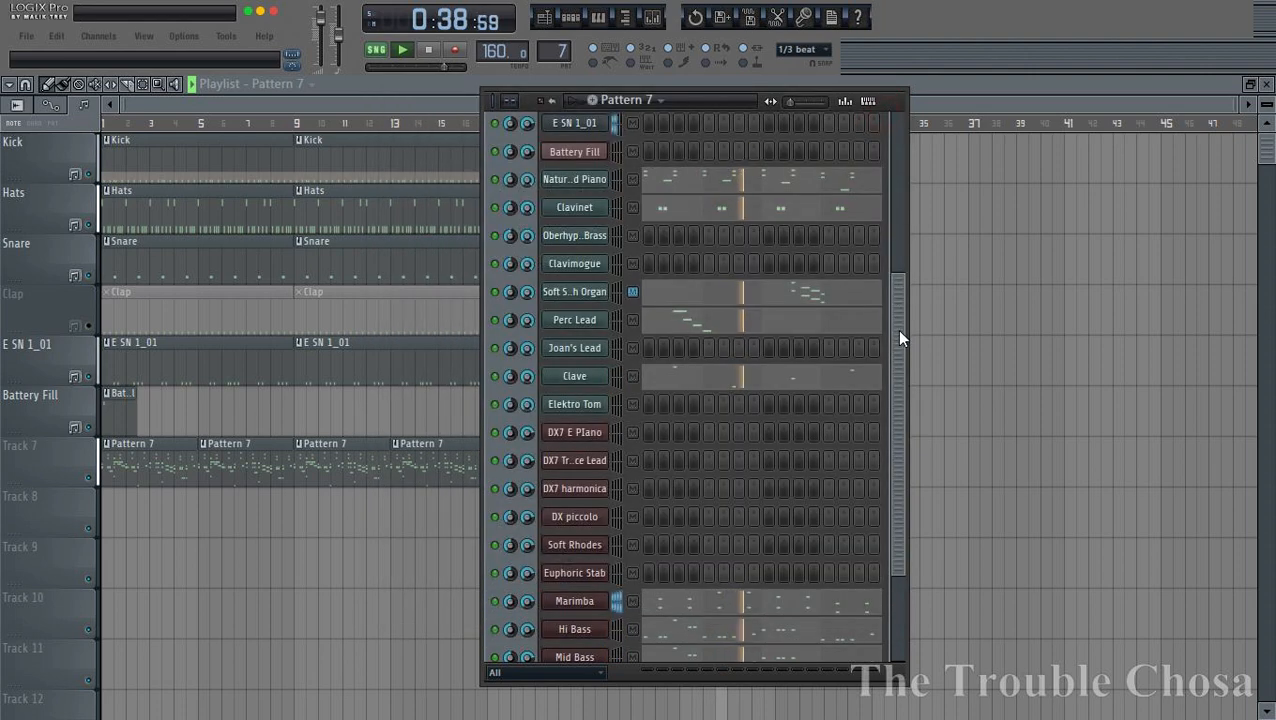
- Save the project and open the Oberhype Brass channel's piano roll
{"action": "scroll", "coordinate": [822, 398], "scroll_direction": "up", "scroll_amount": 2}
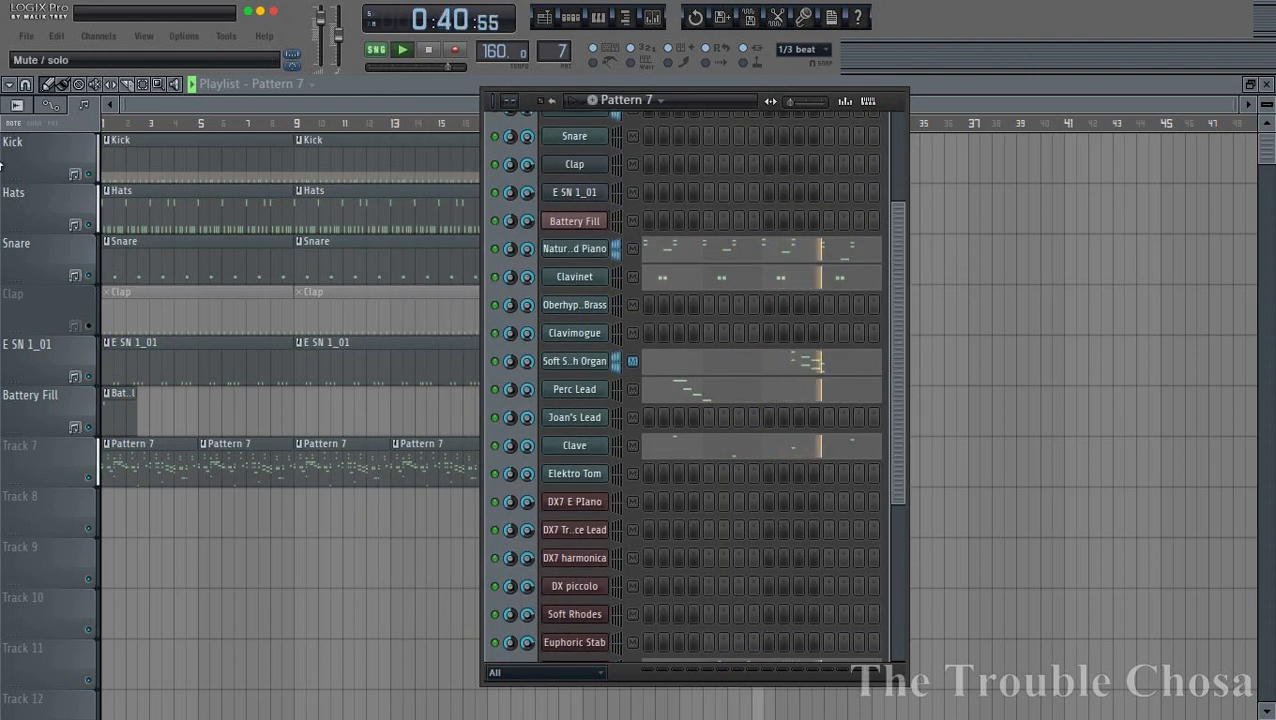
{"action": "left_click", "coordinate": [27, 37]}
{"action": "left_click", "coordinate": [40, 134]}
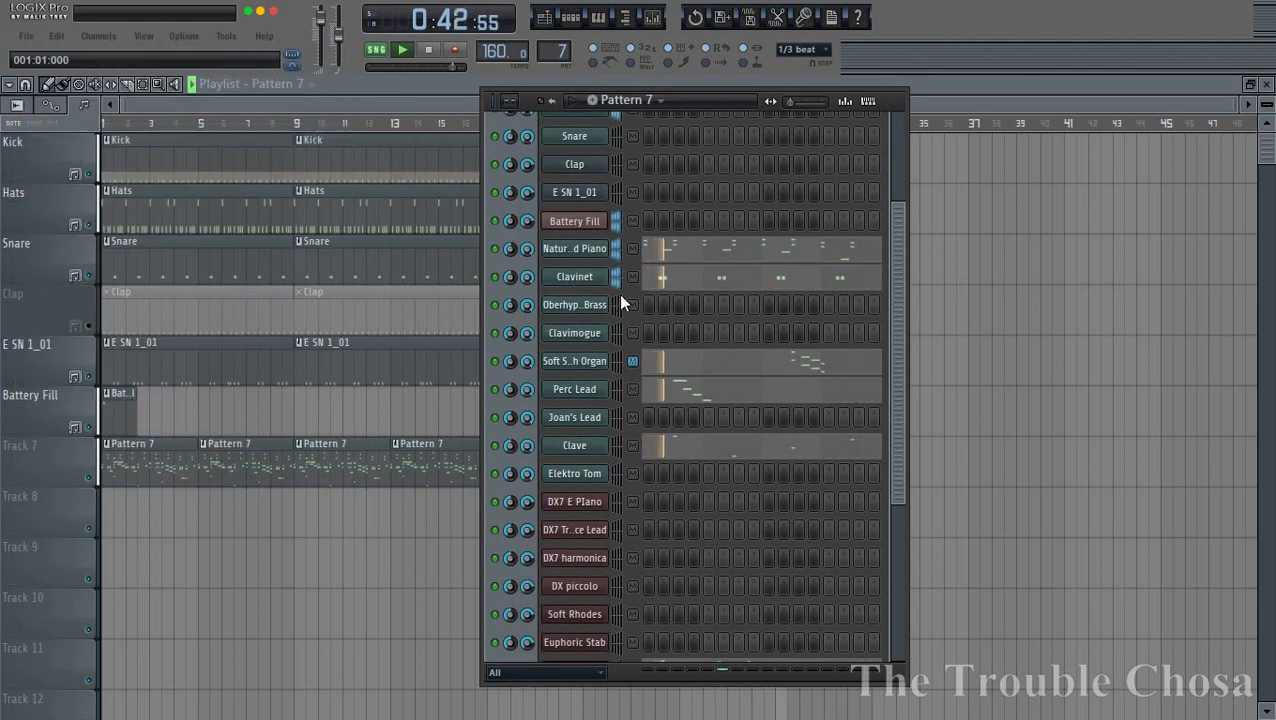
{"action": "right_click", "coordinate": [600, 316]}
{"action": "left_click", "coordinate": [695, 305]}
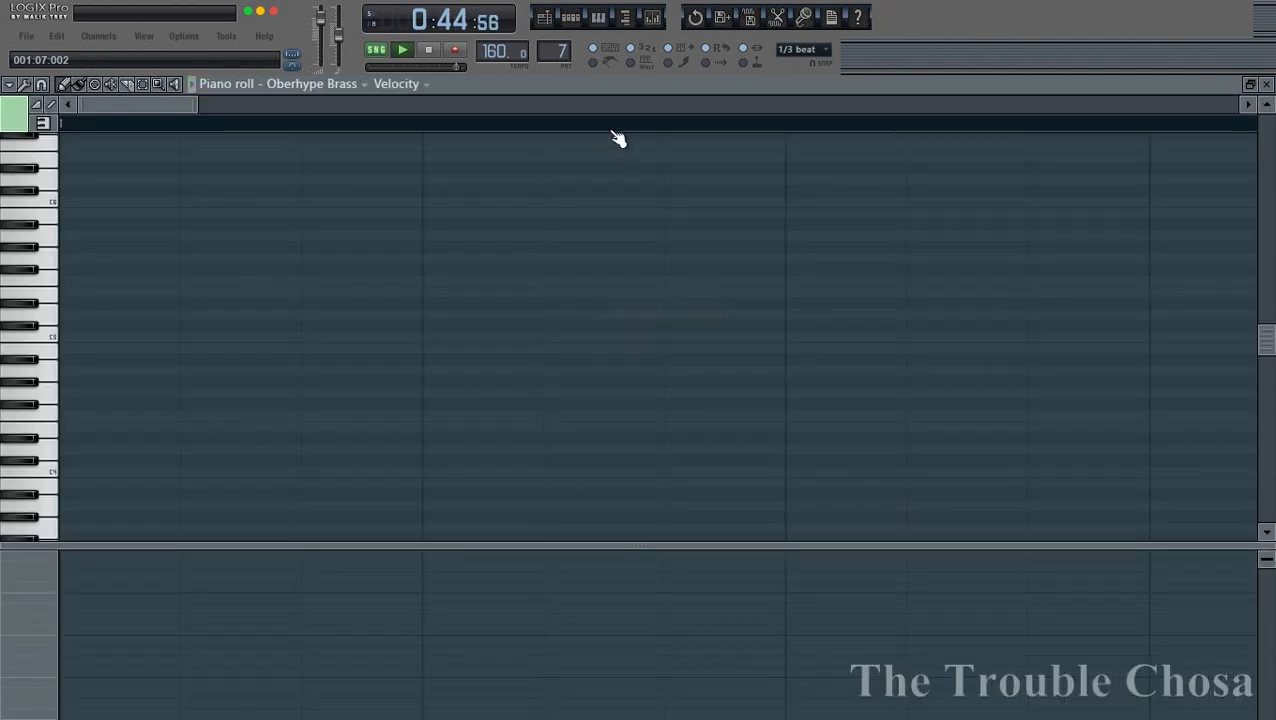
{"action": "scroll", "coordinate": [618, 131], "scroll_direction": "down", "scroll_amount": 4}
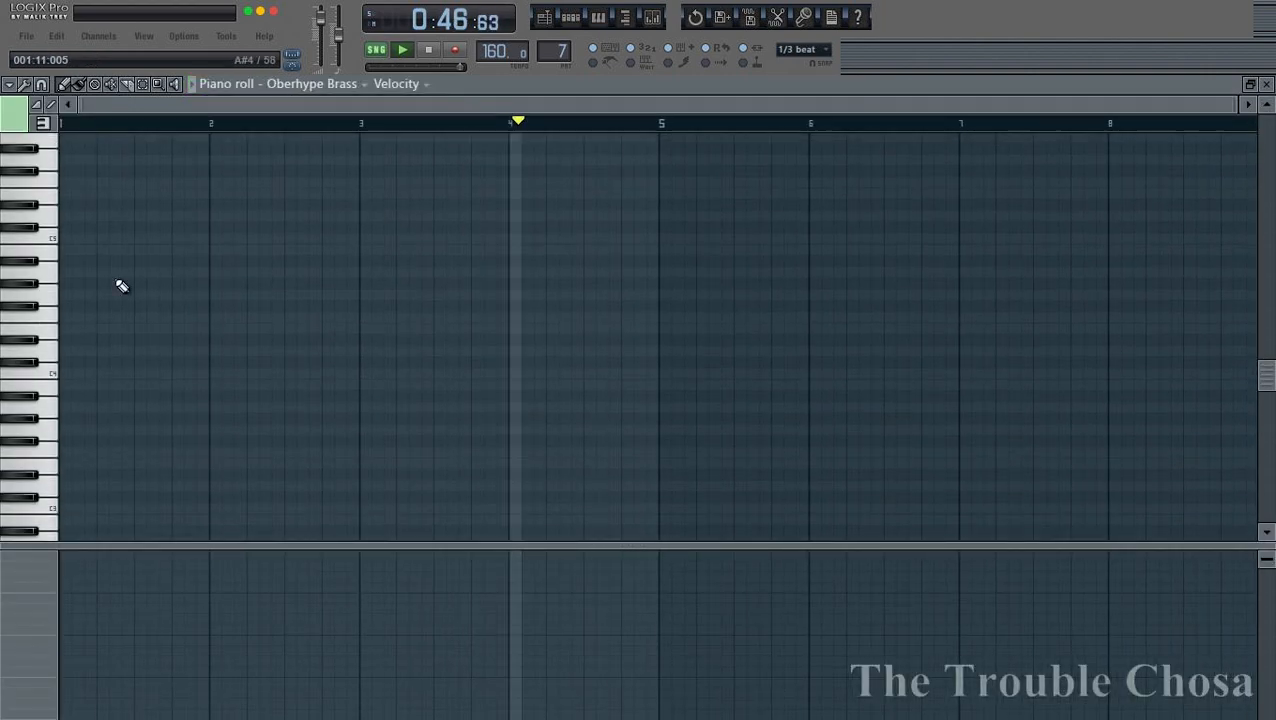
{"action": "left_click", "coordinate": [137, 224]}
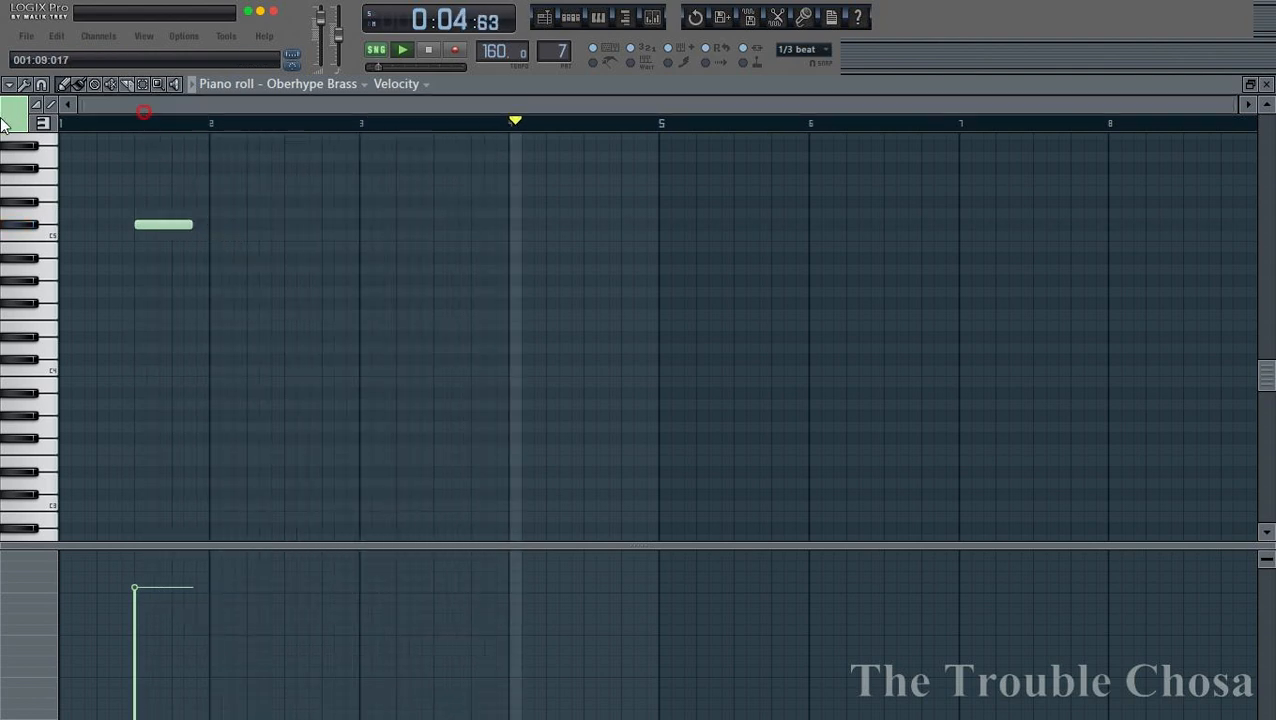
{"action": "scroll", "coordinate": [296, 458], "scroll_direction": "up", "scroll_amount": 3}
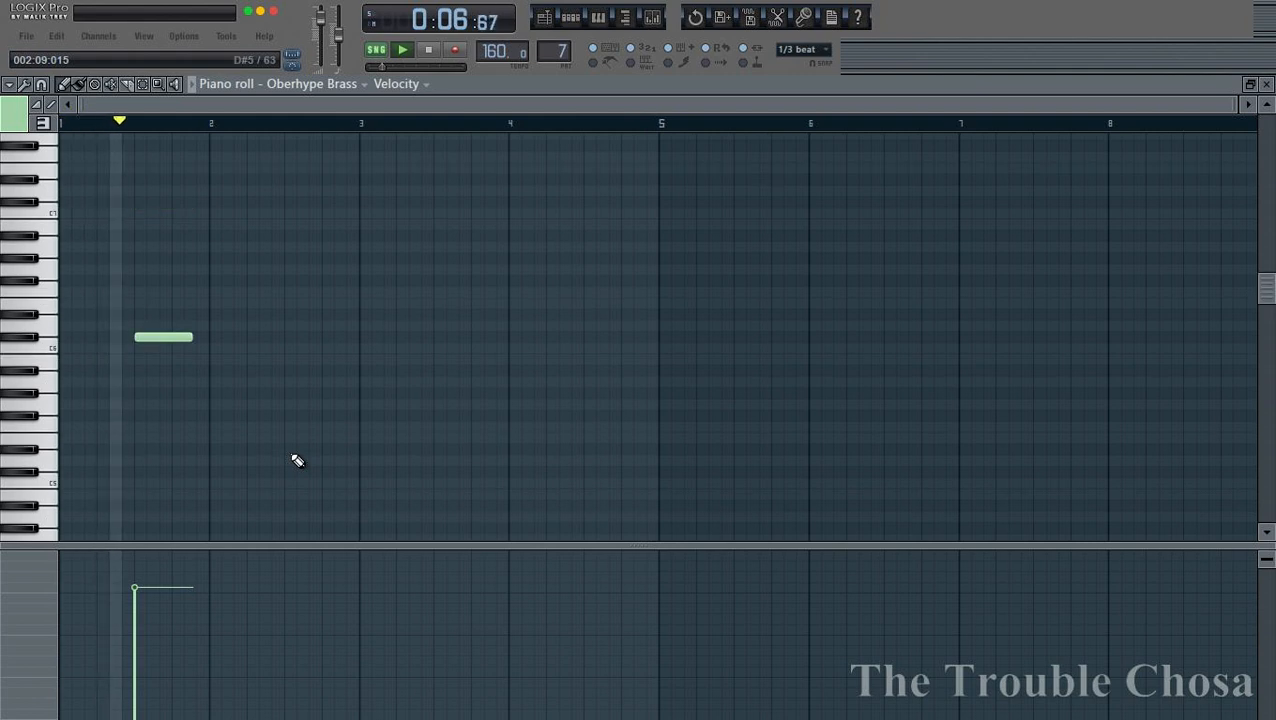
{"action": "right_click", "coordinate": [172, 336]}
- Place two short C#6 brass notes in each of bars 1 to 4, on beat 3 and two thirds of a beat after it
{"action": "scroll", "coordinate": [134, 125], "scroll_direction": "up", "scroll_amount": 4}
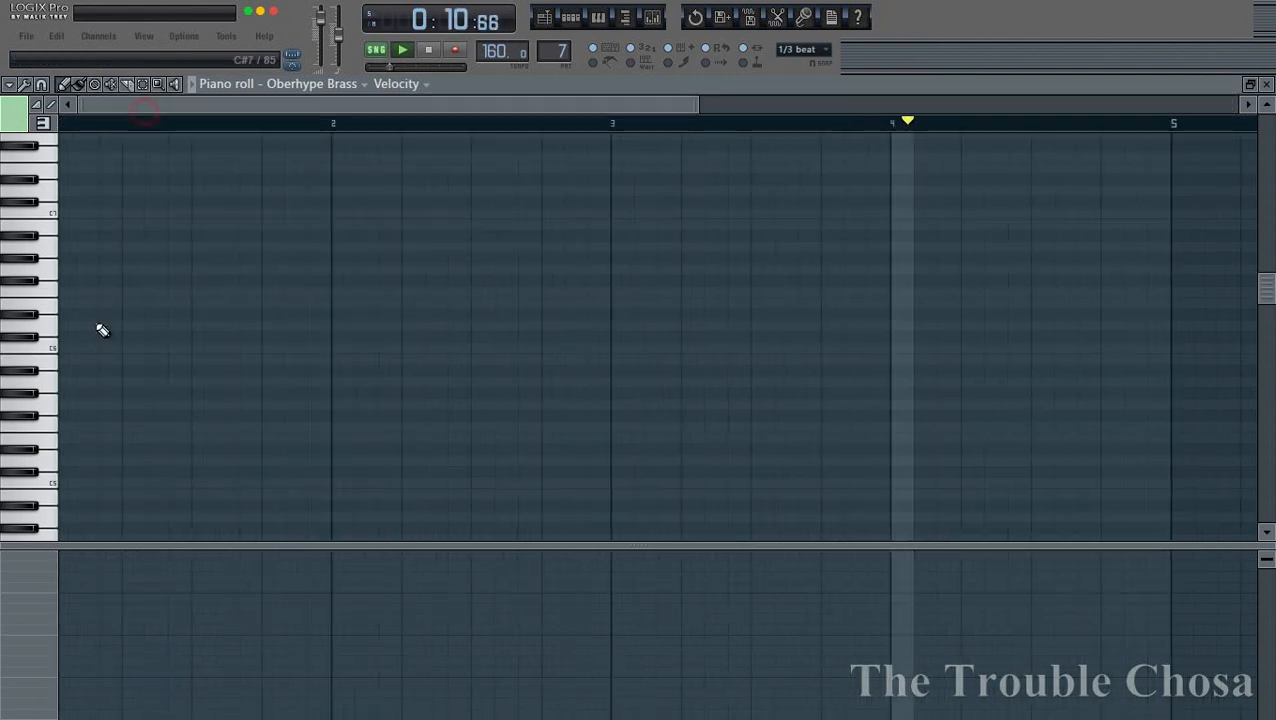
{"action": "key", "text": "space"}
{"action": "left_click", "coordinate": [258, 338]}
{"action": "key", "text": "space"}
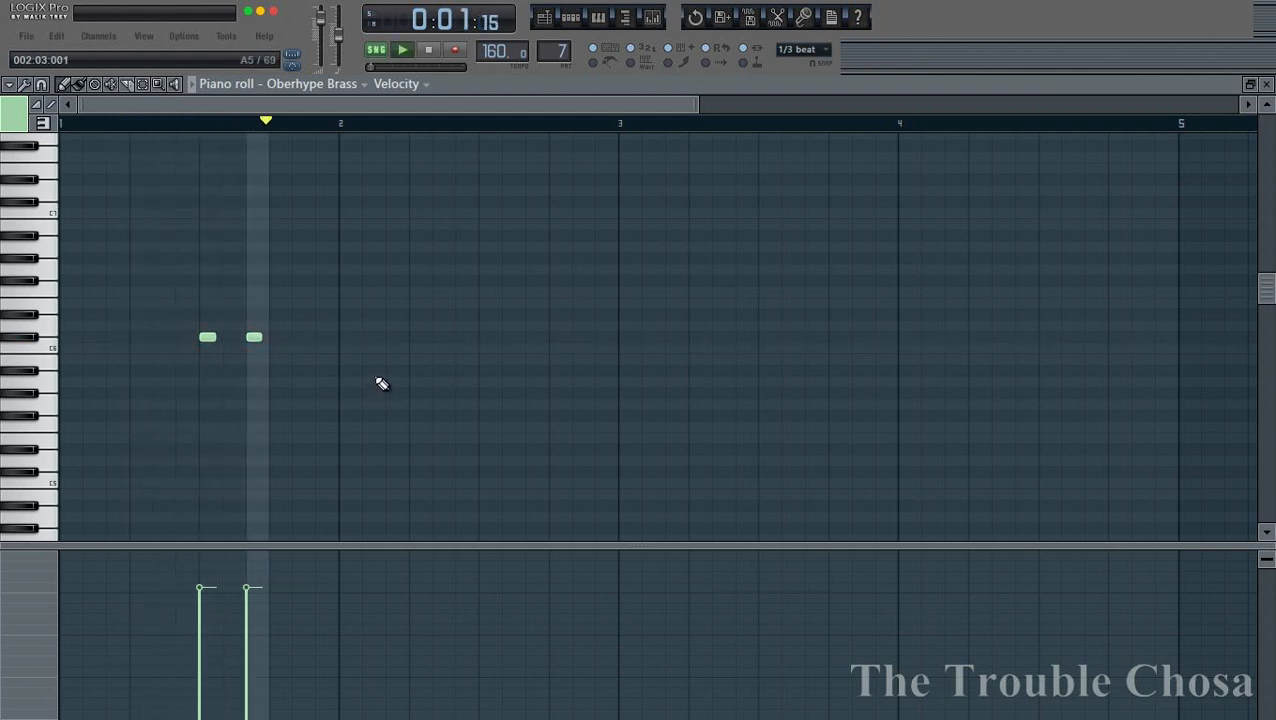
{"action": "left_click", "coordinate": [487, 337]}
{"action": "left_click", "coordinate": [533, 337]}
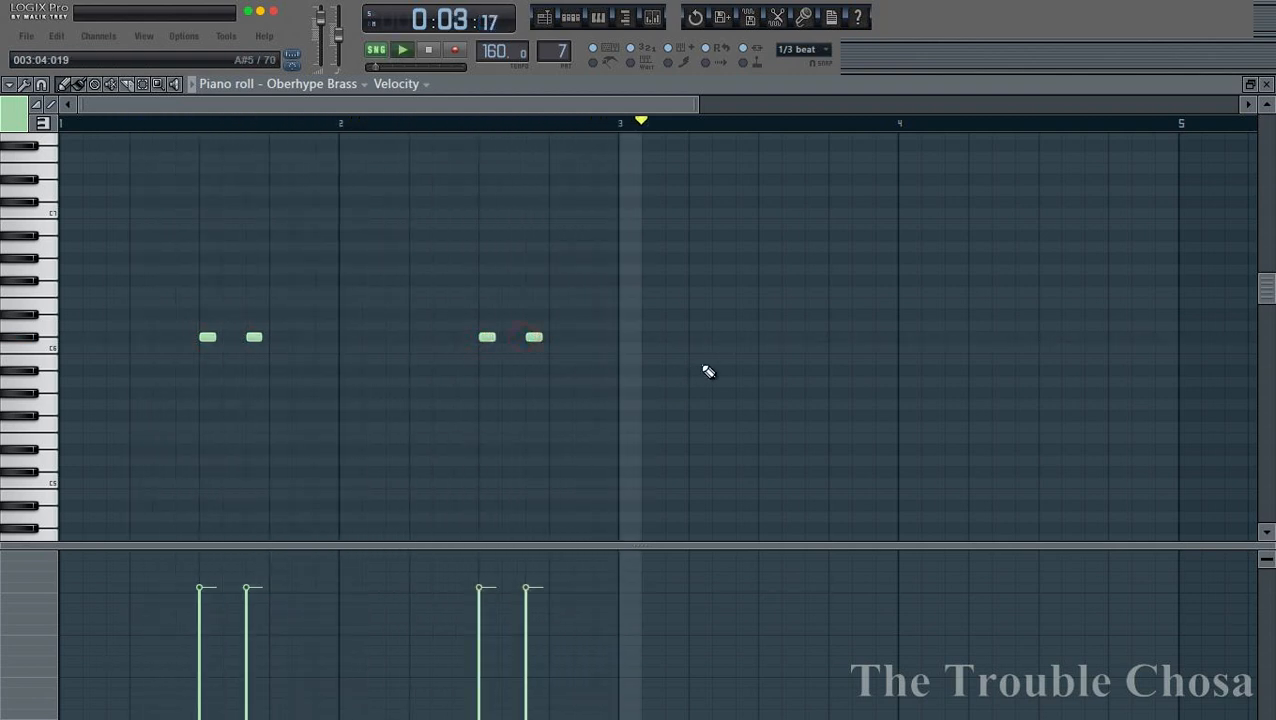
{"action": "left_click", "coordinate": [766, 337]}
{"action": "left_click", "coordinate": [813, 337]}
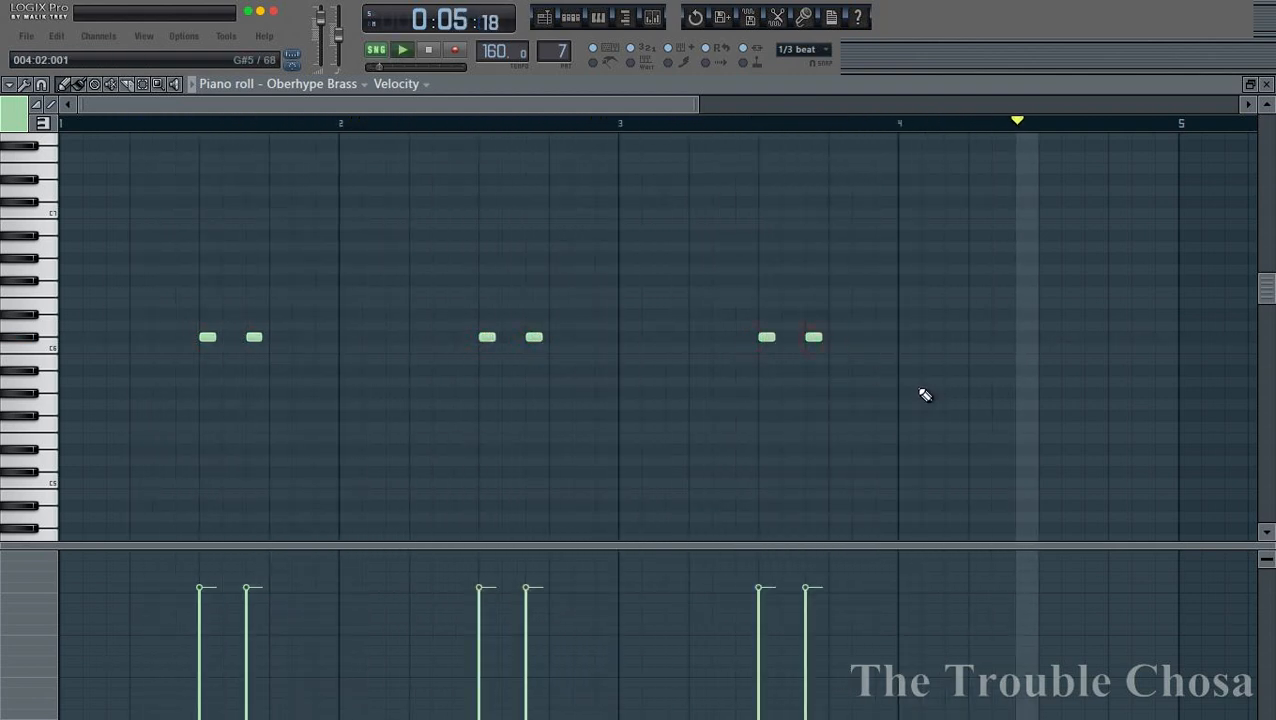
{"action": "left_click", "coordinate": [1046, 337]}
{"action": "left_click", "coordinate": [1093, 340]}
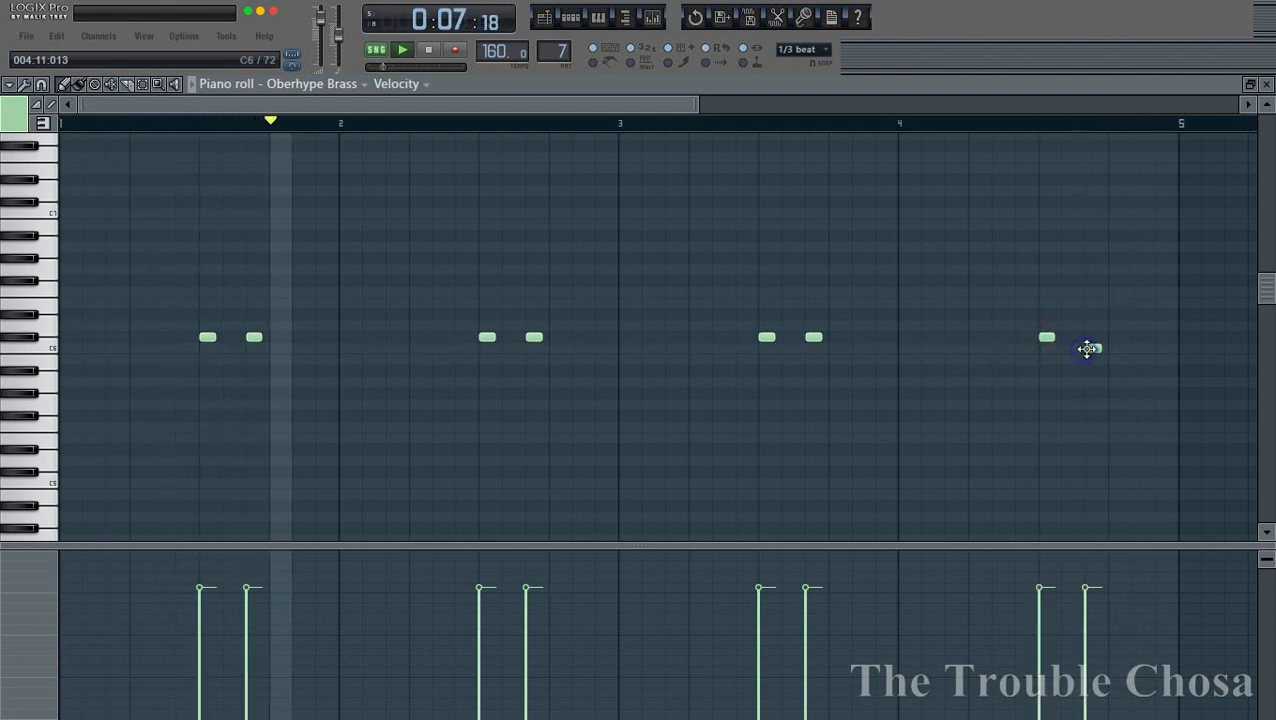
- Add a short lead-in note before the C#6 pairs, G#6 in bar 1 and F#6 in bar 3, and close the piano roll
{"action": "left_click", "coordinate": [720, 315]}
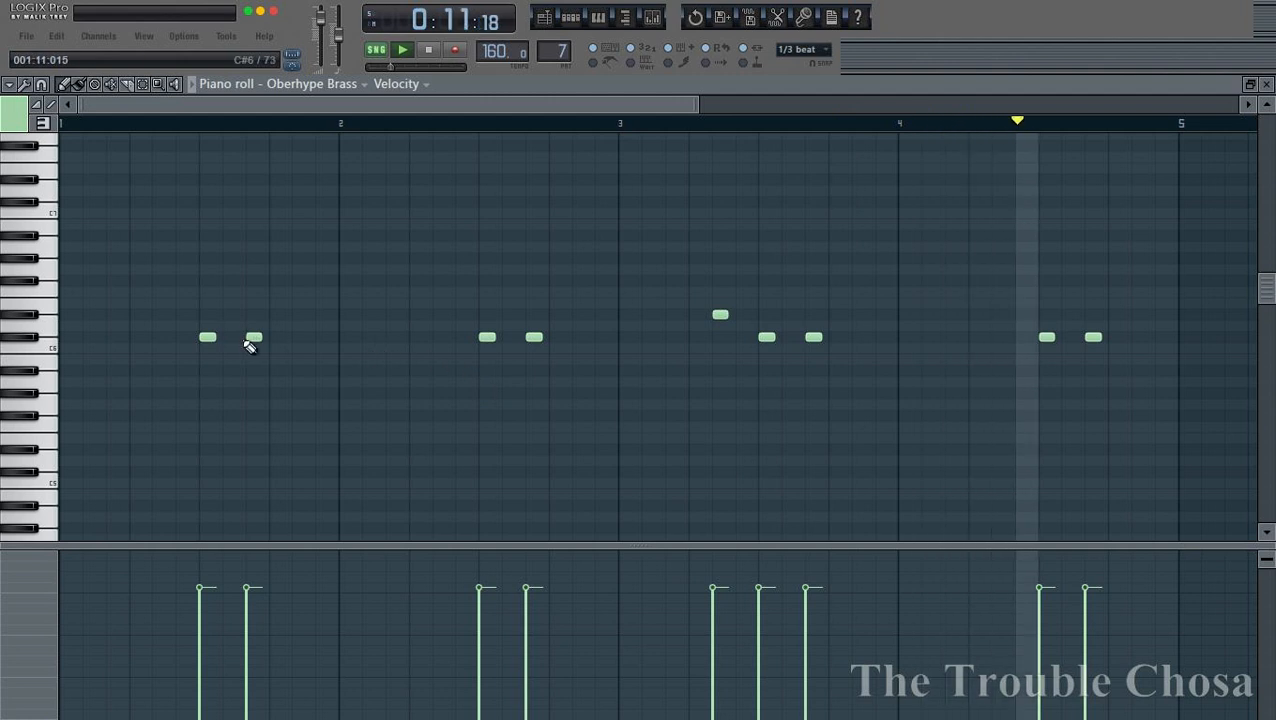
{"action": "left_click", "coordinate": [160, 315]}
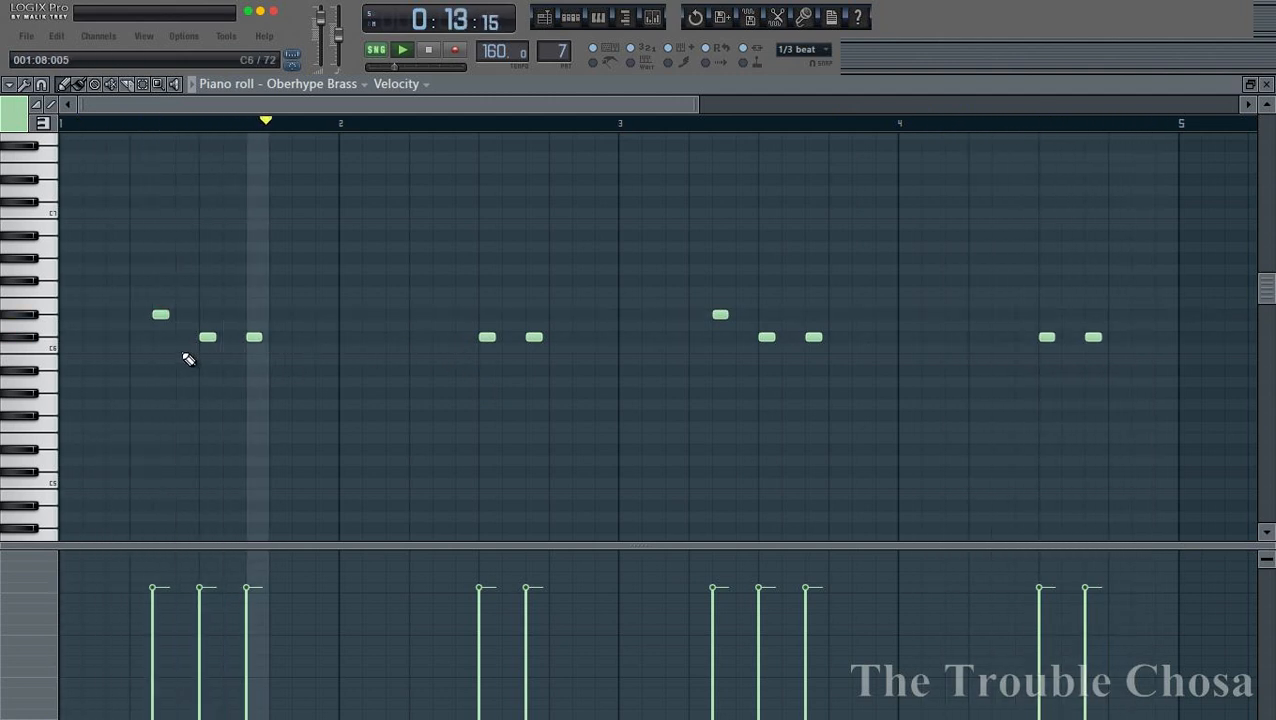
{"action": "key", "text": "space"}
{"action": "right_click", "coordinate": [161, 316]}
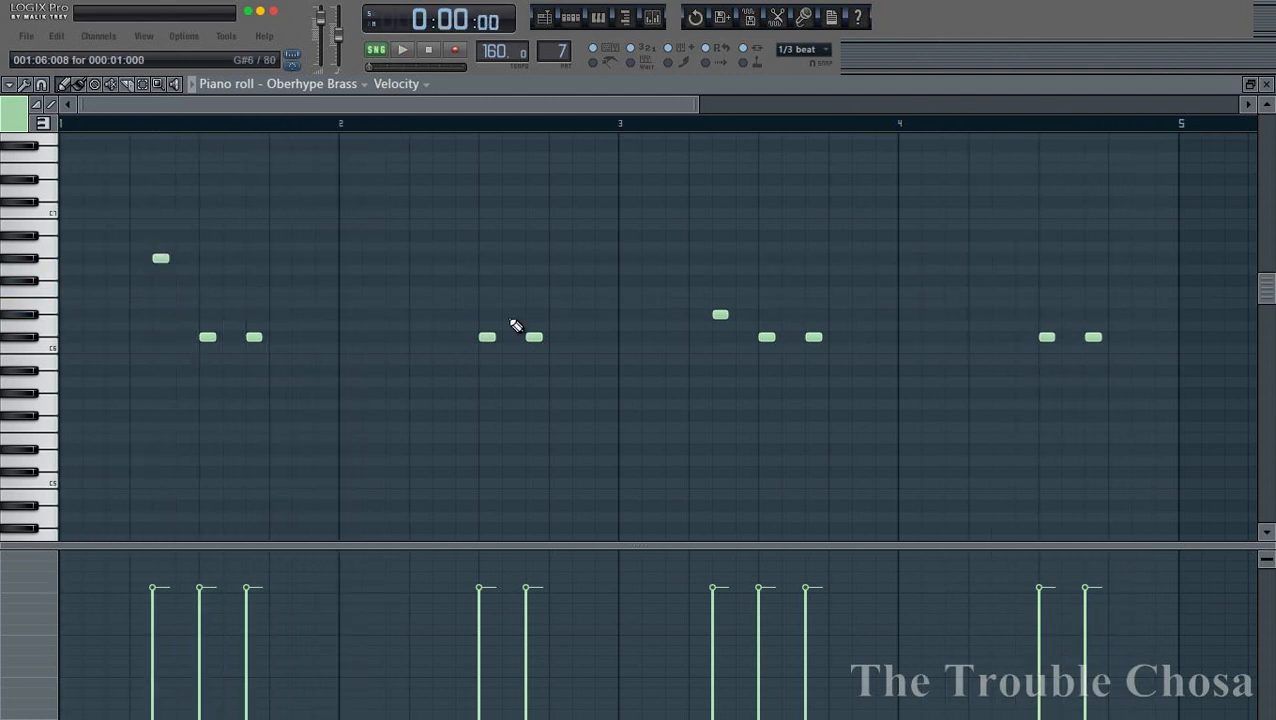
{"action": "key", "text": "space"}
{"action": "right_click", "coordinate": [720, 315]}
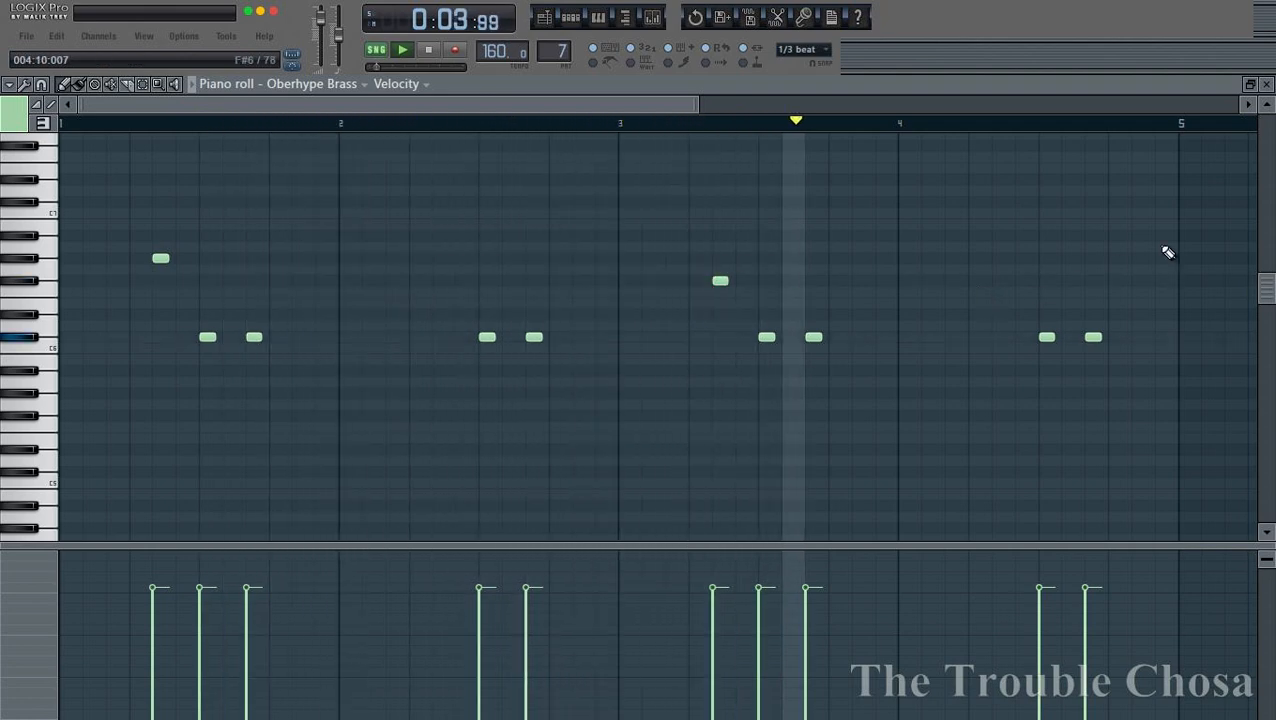
{"action": "left_click", "coordinate": [1267, 85]}
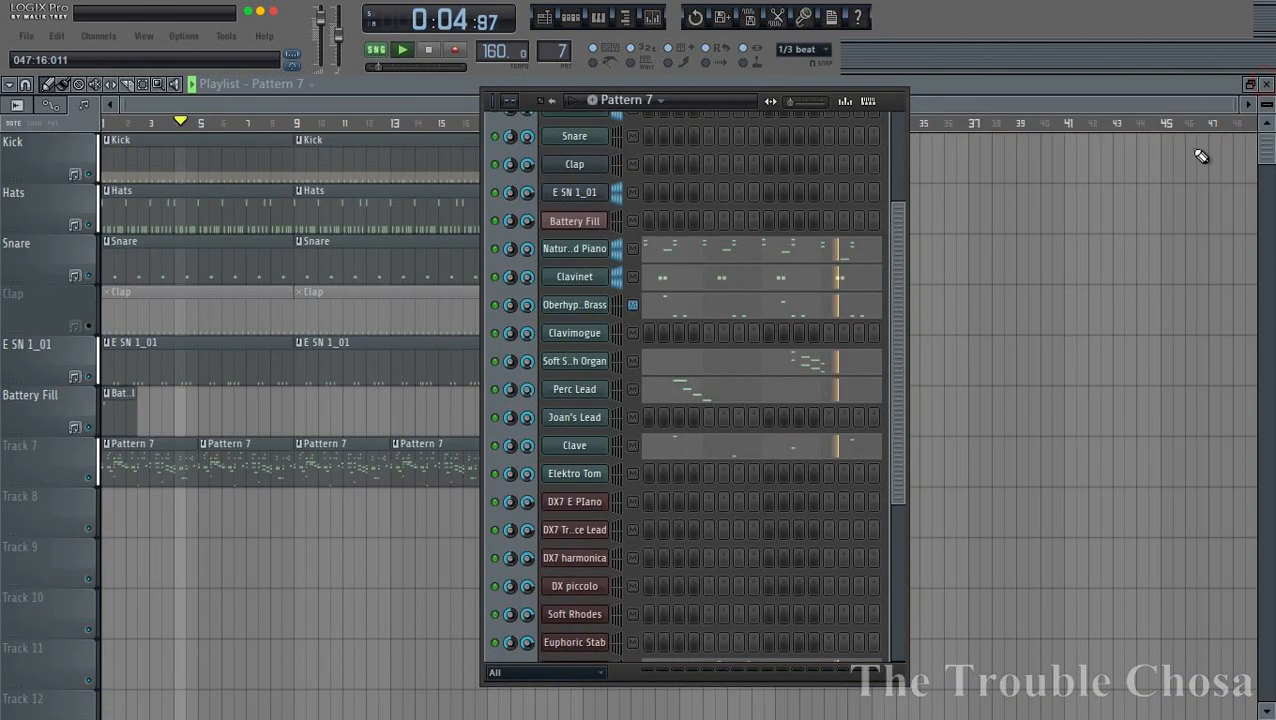
- Save the project over the existing "1 - 3 Beat [Xitsonga Instru]" file in the Xitsonga folder
{"action": "left_click", "coordinate": [26, 36]}
{"action": "left_click", "coordinate": [50, 160]}
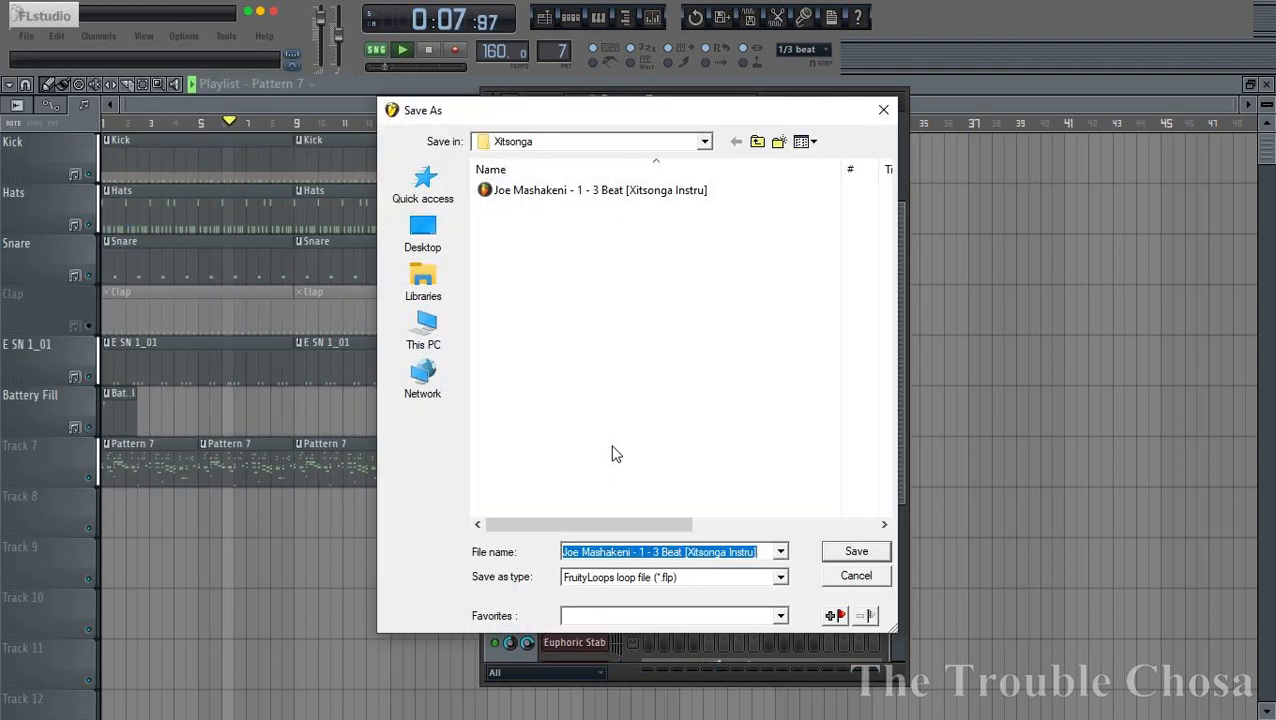
{"action": "key", "text": "Return"}
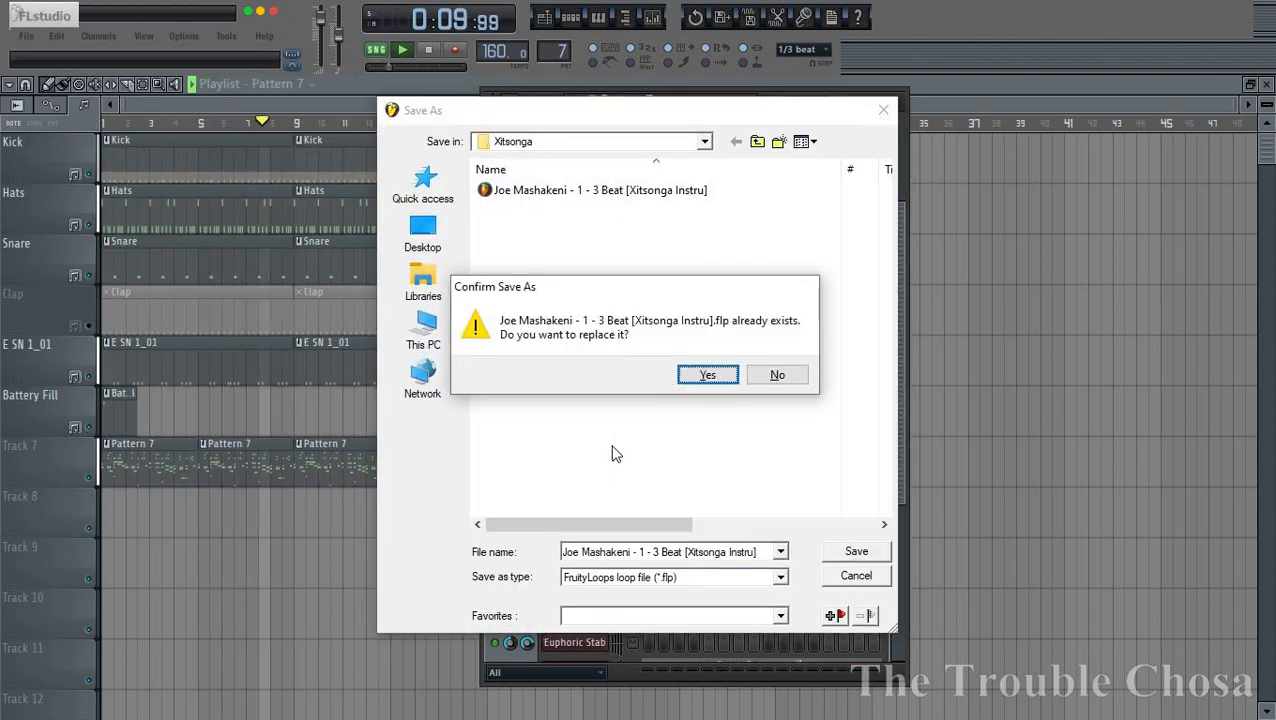
{"action": "key", "text": "Return"}
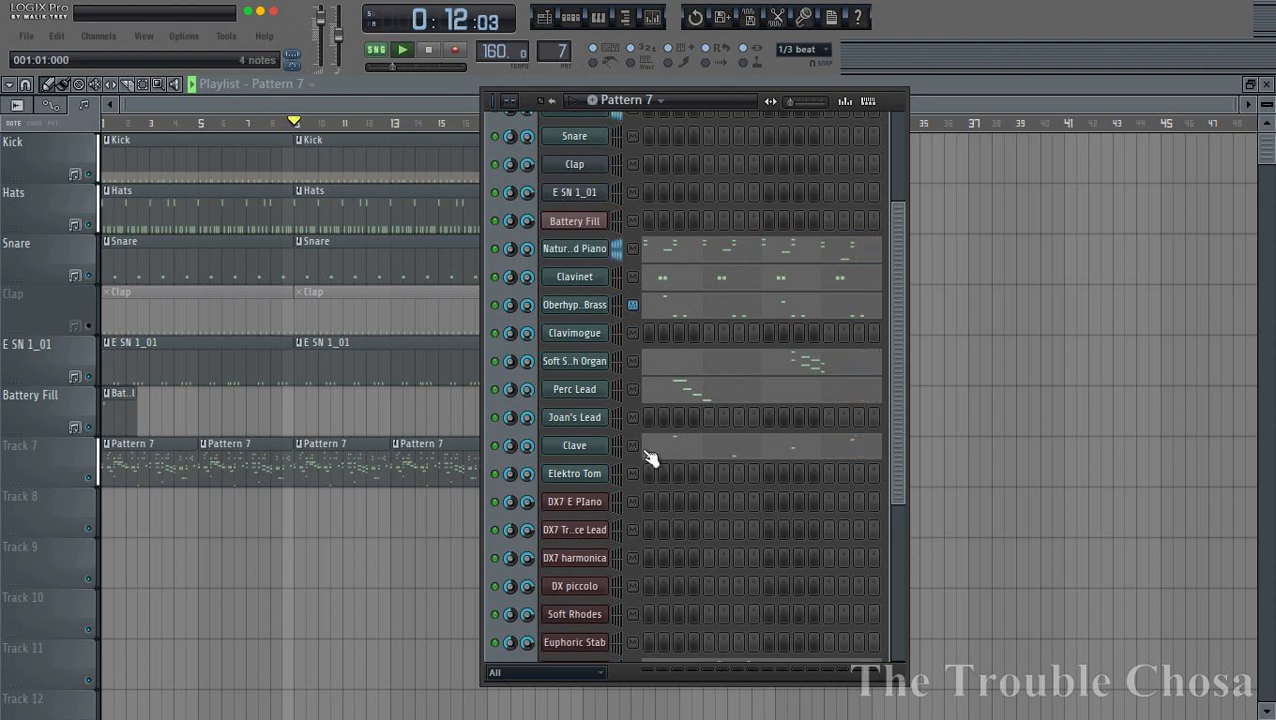
- Open the DX piccolo channel's FM7 instrument to check its preset, and close its plugin and channel settings windows
{"action": "scroll", "coordinate": [714, 416], "scroll_direction": "down", "scroll_amount": 5}
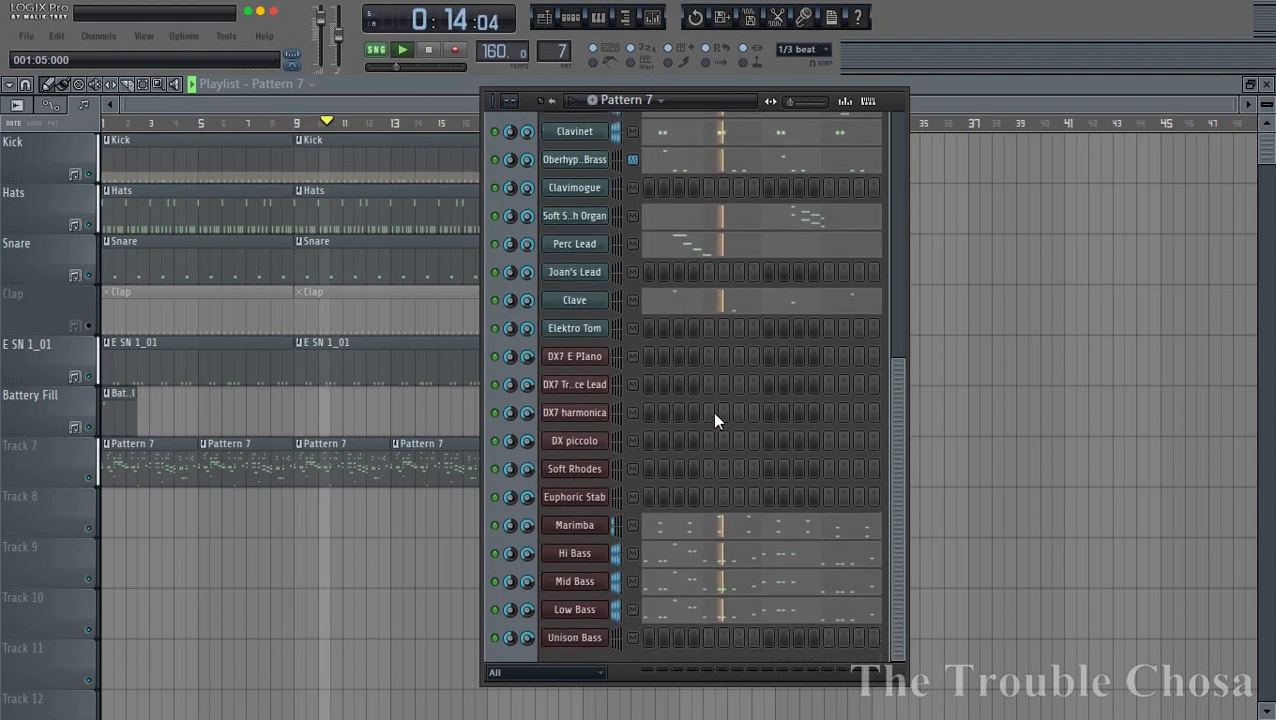
{"action": "scroll", "coordinate": [714, 421], "scroll_direction": "down", "scroll_amount": 1}
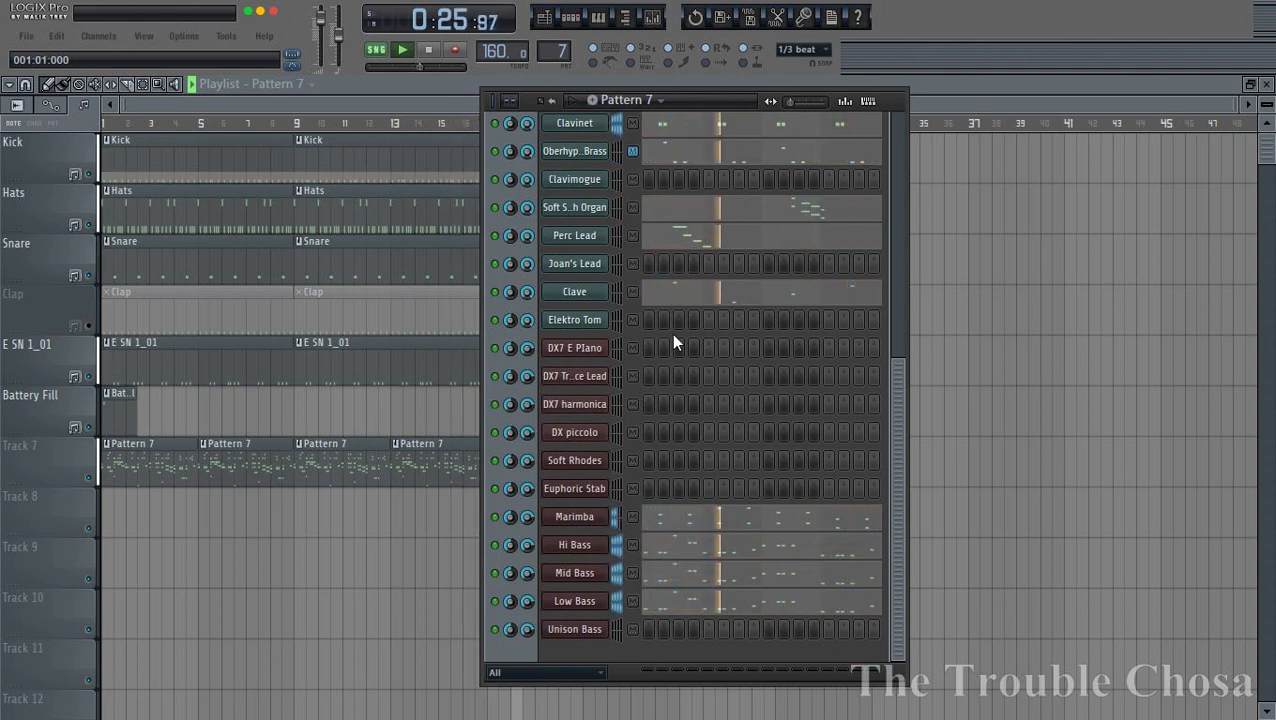
{"action": "left_click", "coordinate": [632, 487]}
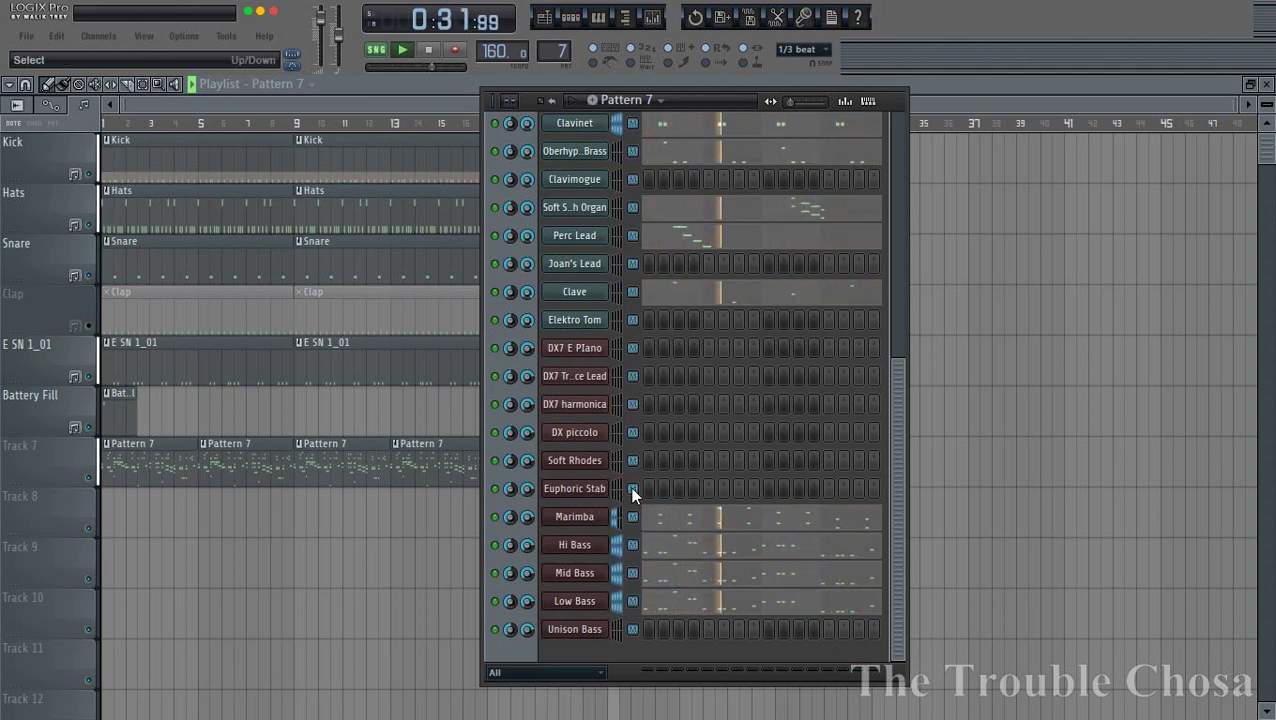
{"action": "right_click", "coordinate": [575, 432]}
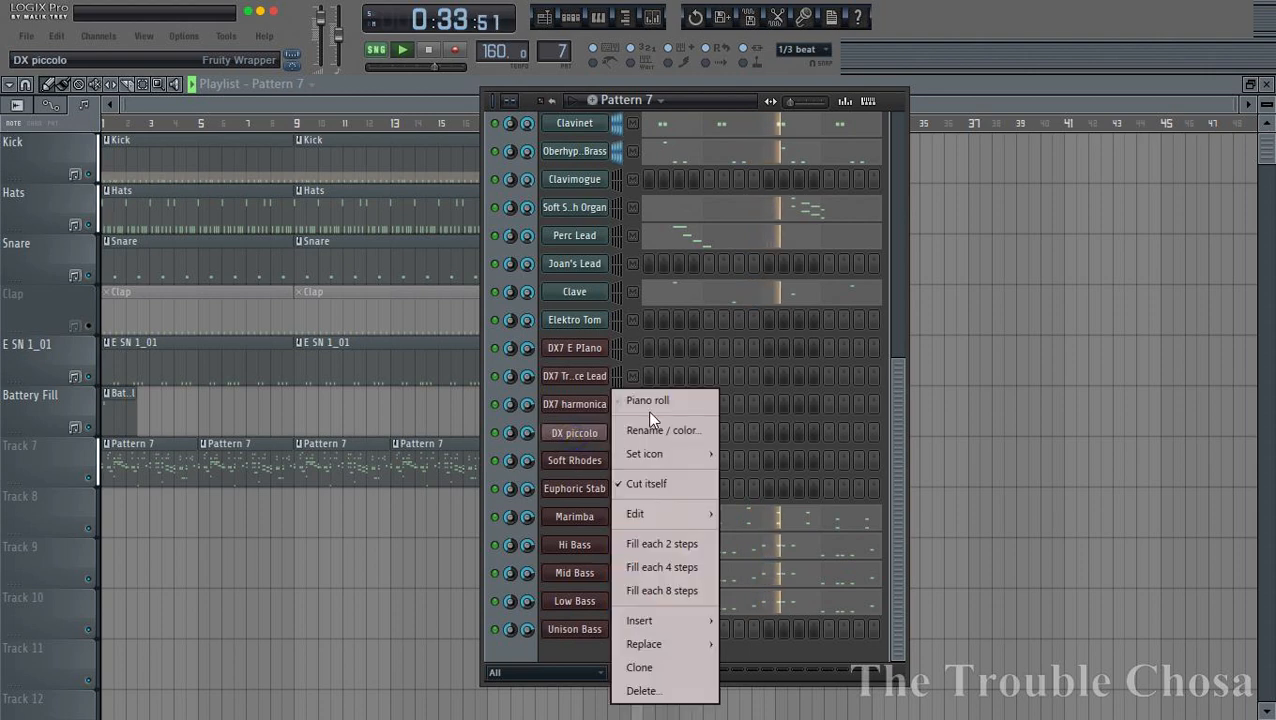
{"action": "left_click", "coordinate": [603, 435]}
{"action": "left_click", "coordinate": [580, 436]}
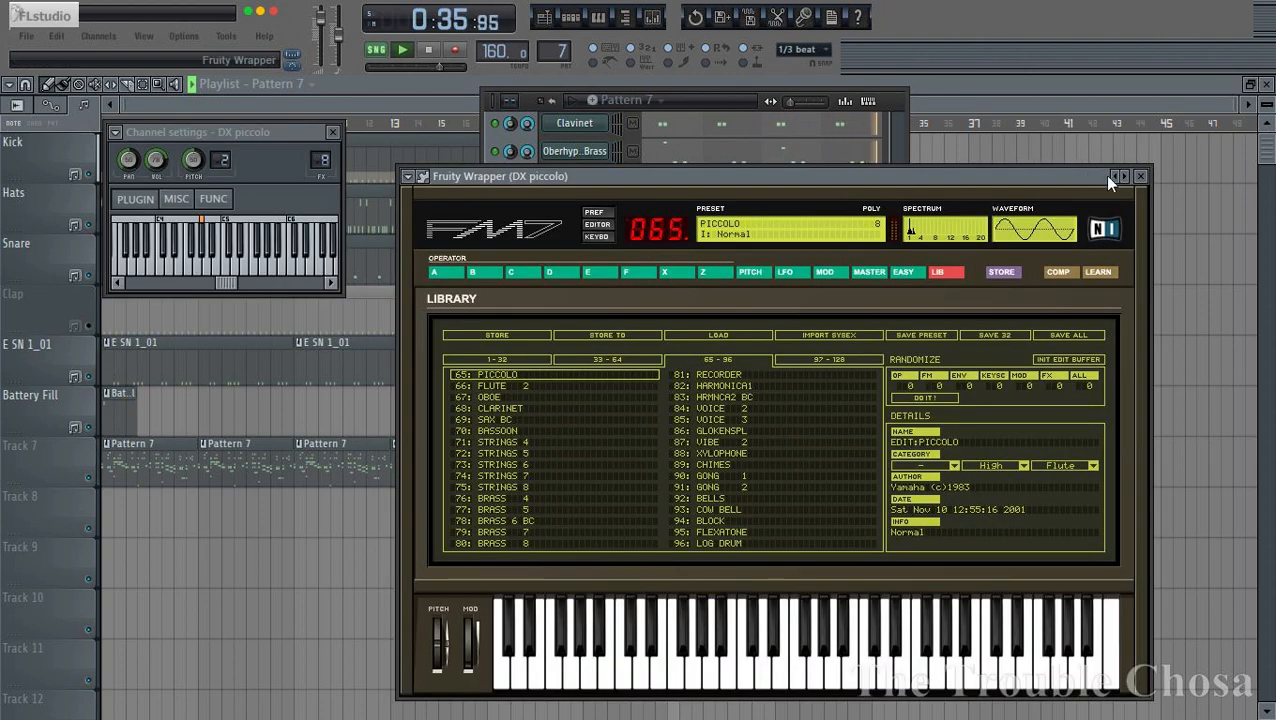
{"action": "key", "text": "Escape"}
{"action": "left_click", "coordinate": [333, 132]}
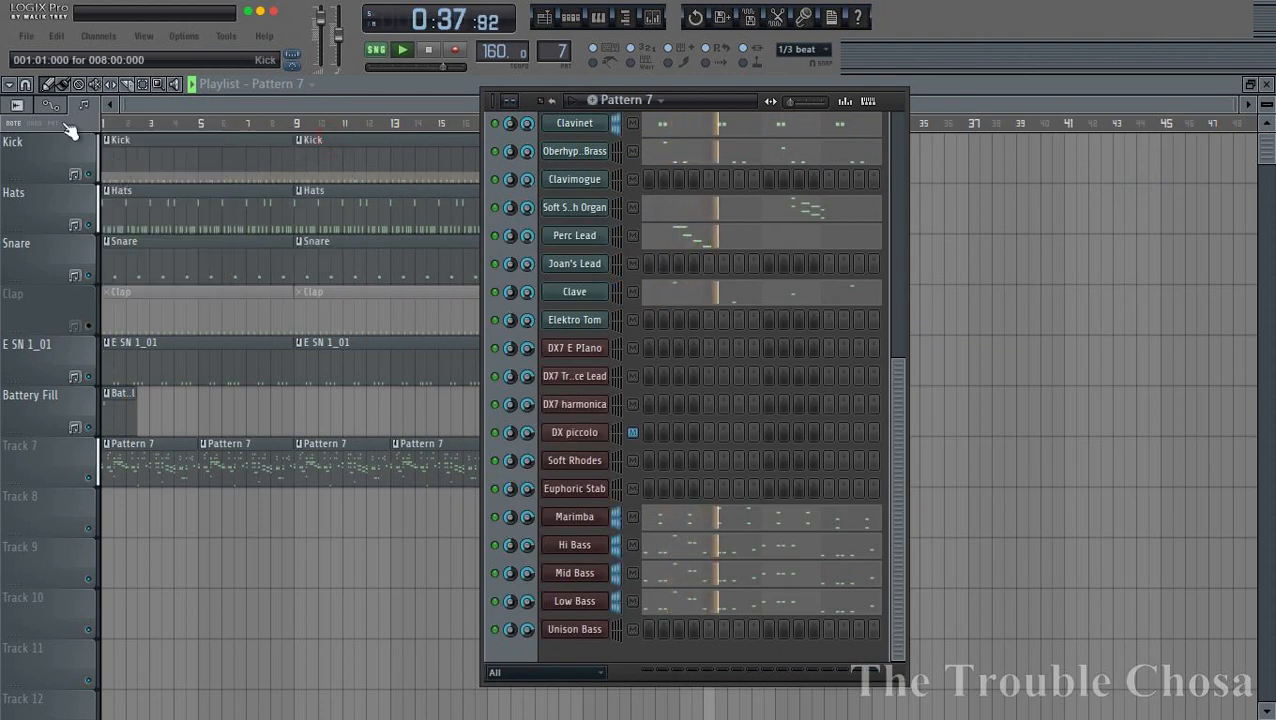
- Save the project again, replacing the existing file in the Xitsonga folder
{"action": "left_click", "coordinate": [28, 40]}
{"action": "left_click", "coordinate": [45, 158]}
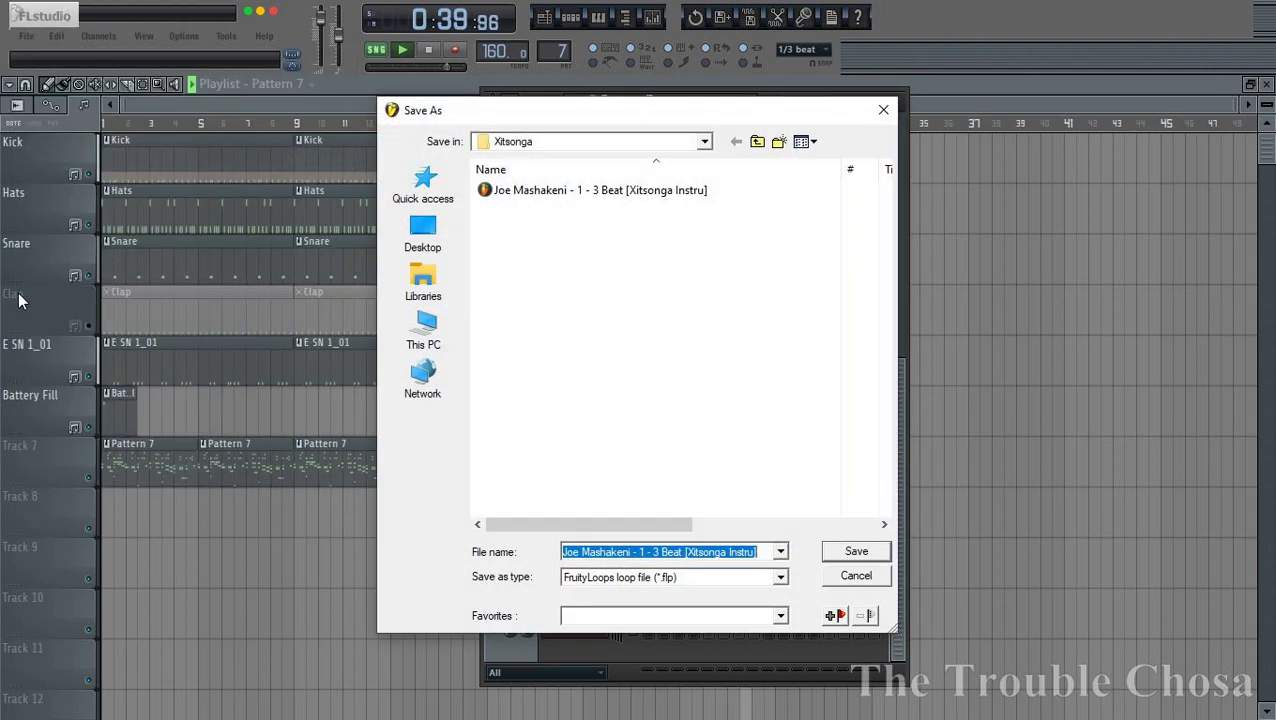
{"action": "key", "text": "Return"}
{"action": "key", "text": "Left"}
{"action": "key", "text": "Return"}
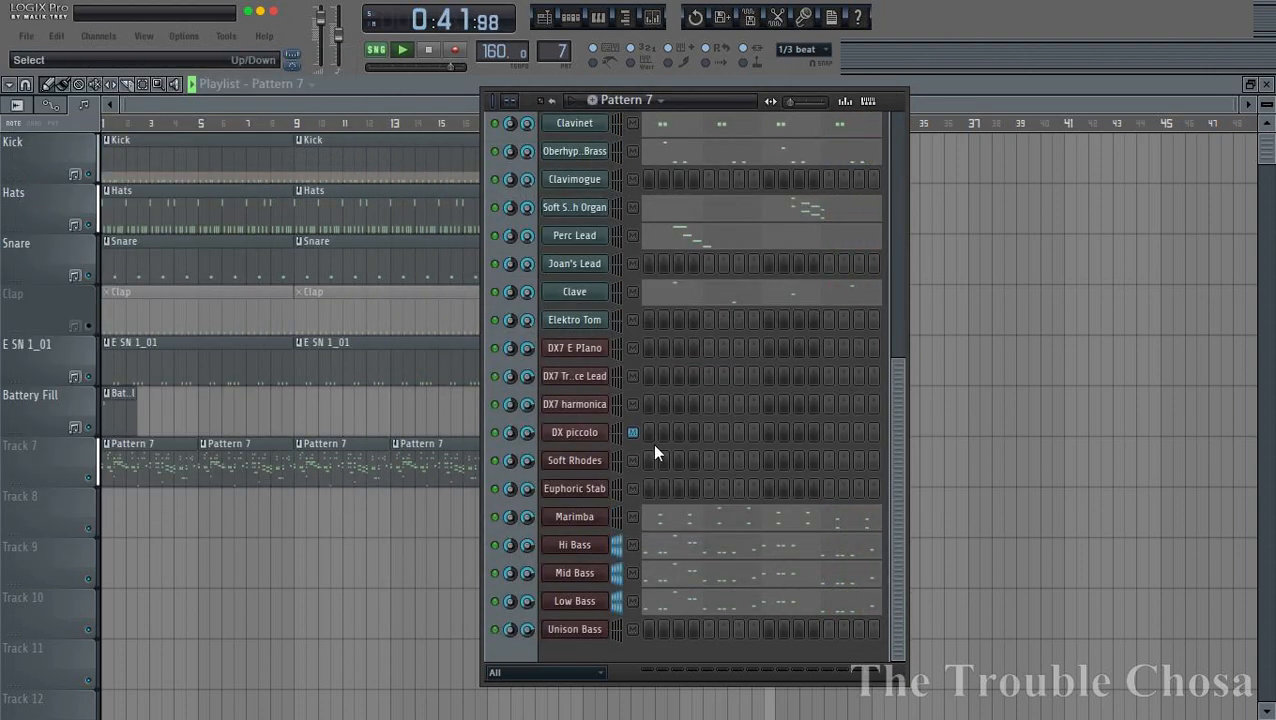
- Open the DX piccolo channel's piano roll and place C#5 and G#5 notes, nine steps long, at the start of bar 2
{"action": "right_click", "coordinate": [605, 432]}
{"action": "left_click", "coordinate": [652, 400]}
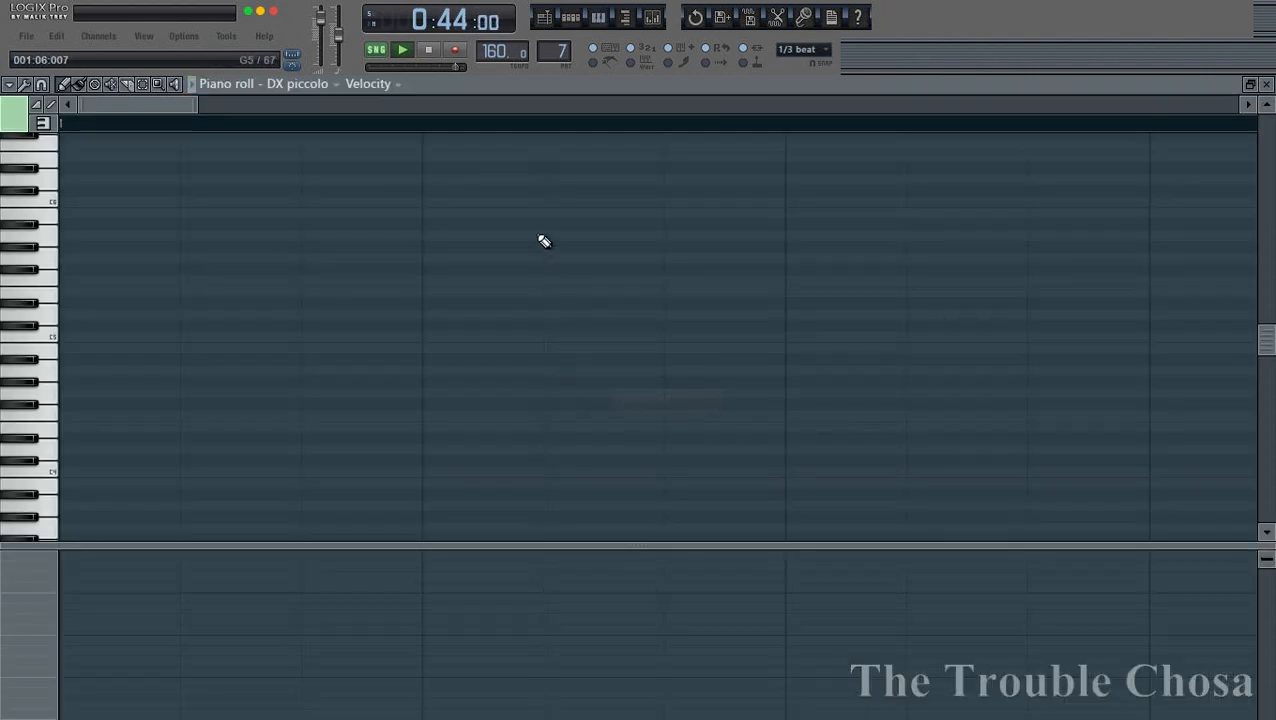
{"action": "scroll", "coordinate": [585, 130], "scroll_direction": "down", "scroll_amount": 4}
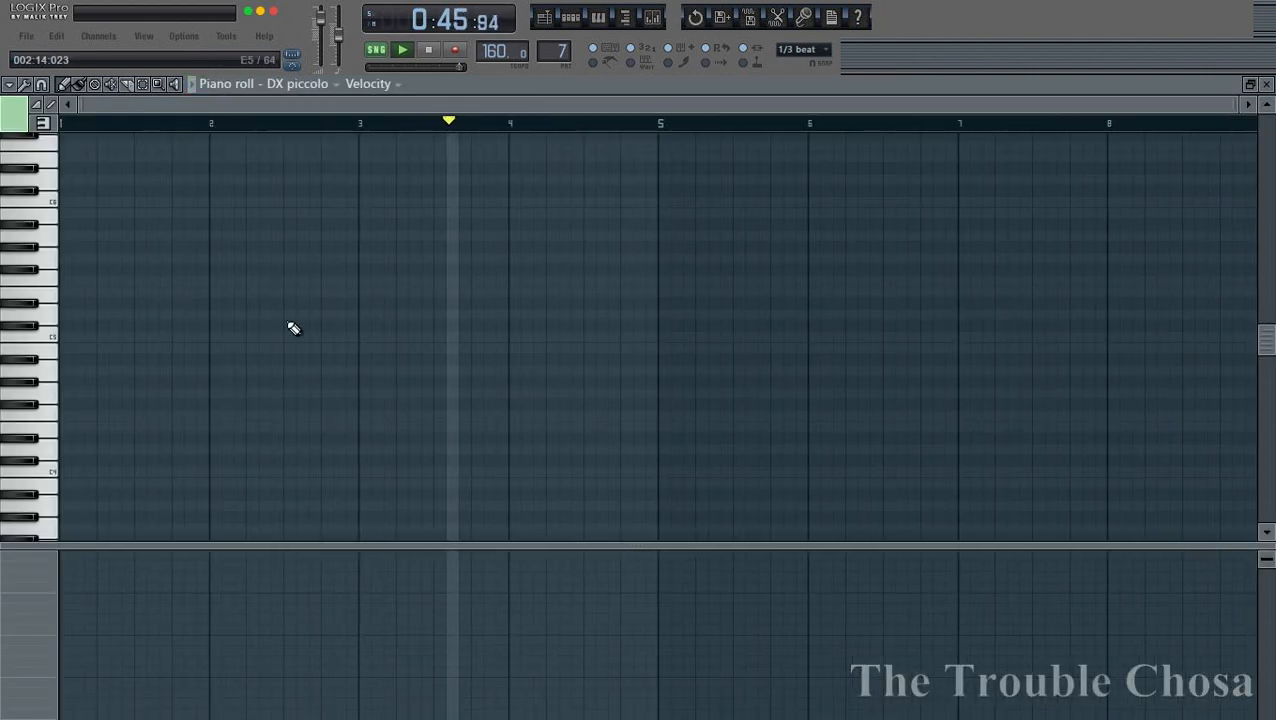
{"action": "left_click", "coordinate": [216, 329]}
{"action": "left_click_drag", "start_coordinate": [216, 326], "coordinate": [296, 325]}
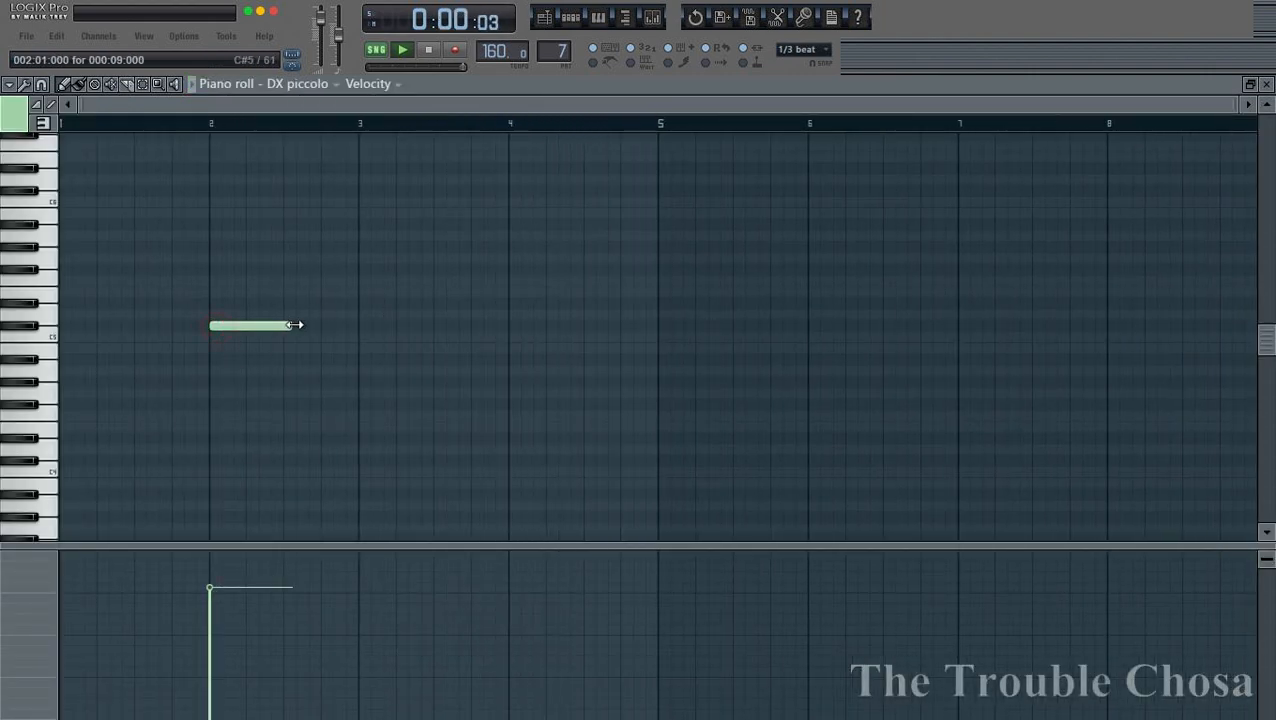
{"action": "left_click", "coordinate": [222, 248]}
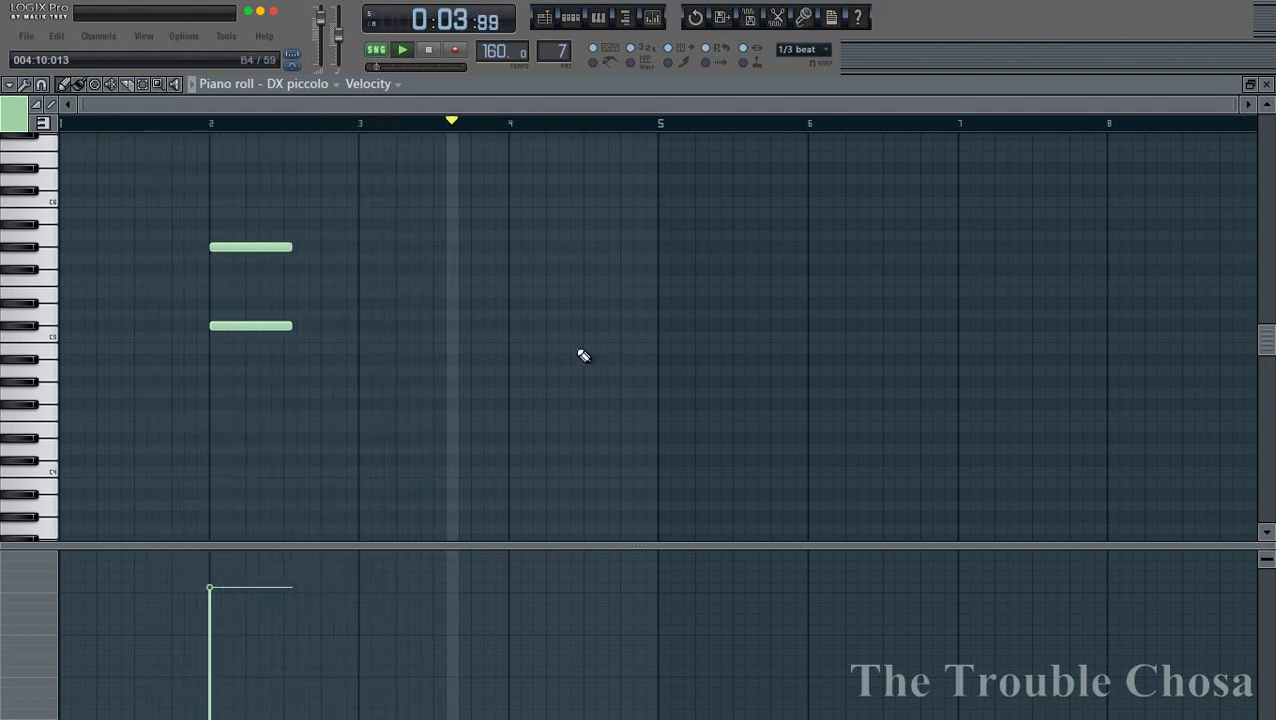
- Place a B4, D#5 and F#5 chord at the start of bar 4, complete the bar 2 chord with F5, and close the piano roll
{"action": "left_click", "coordinate": [512, 303]}
{"action": "left_click", "coordinate": [512, 269]}
{"action": "left_click", "coordinate": [512, 348]}
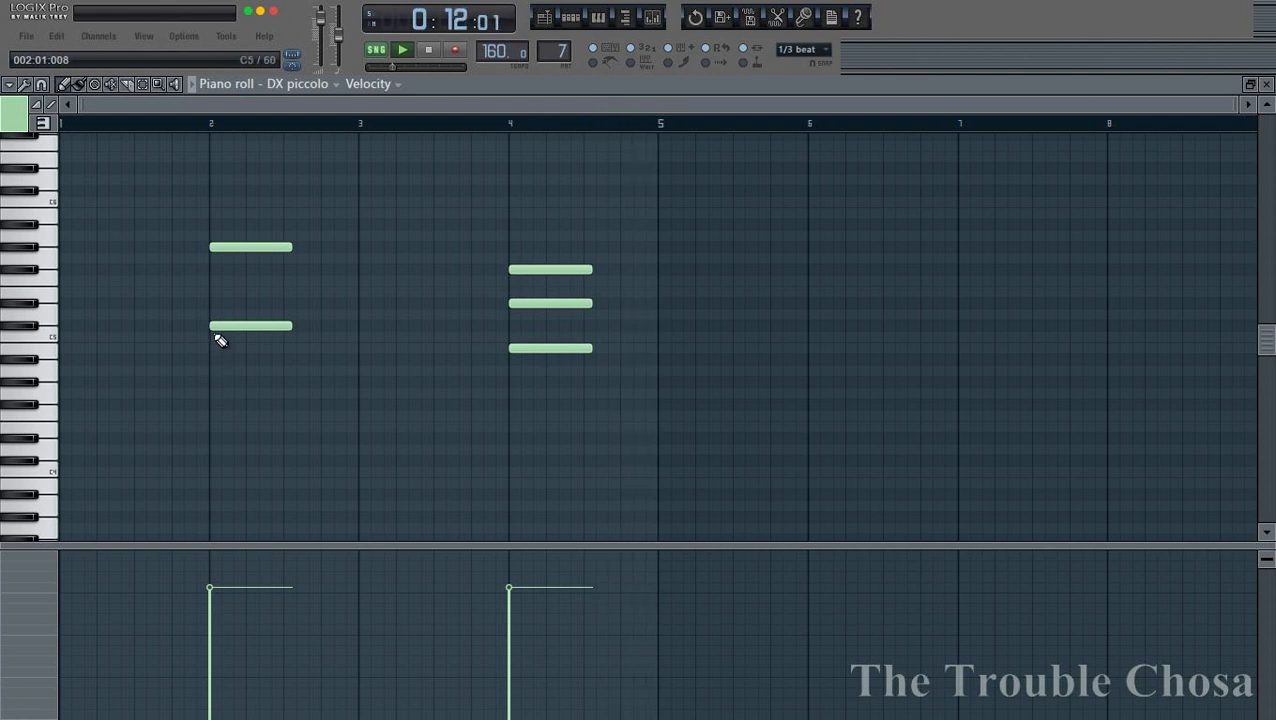
{"action": "left_click", "coordinate": [216, 281]}
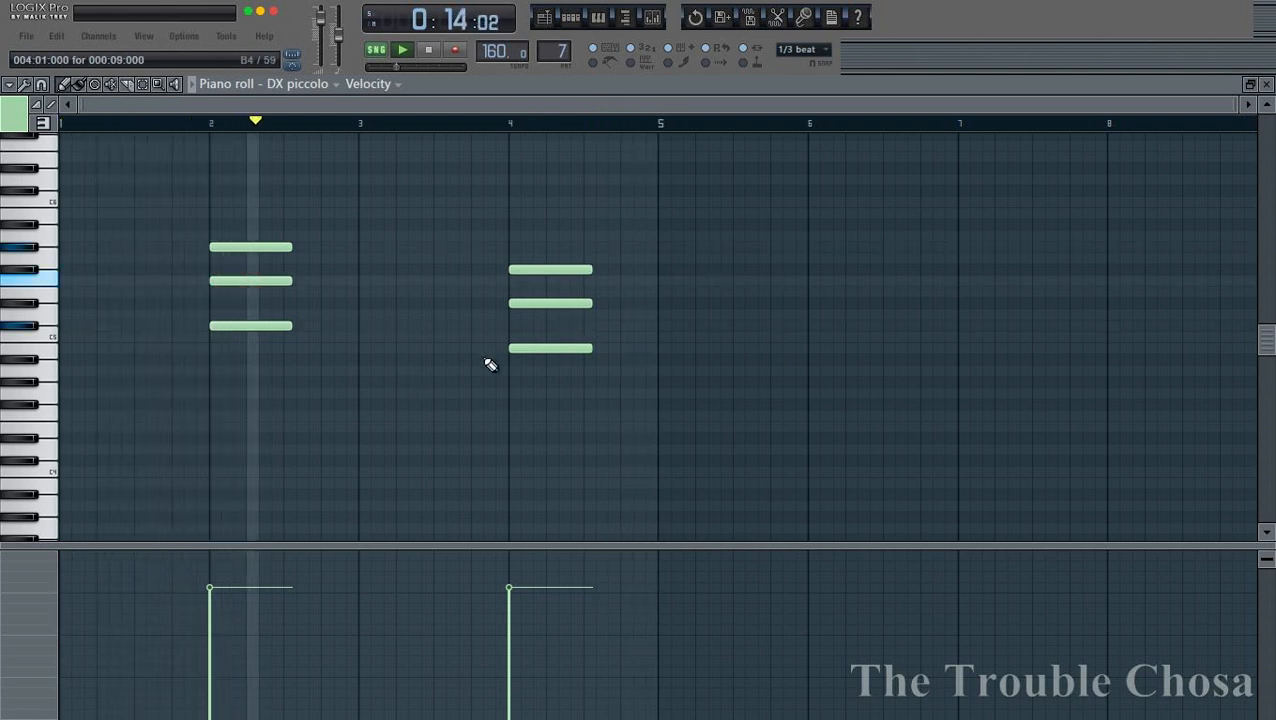
{"action": "left_click", "coordinate": [1268, 84]}
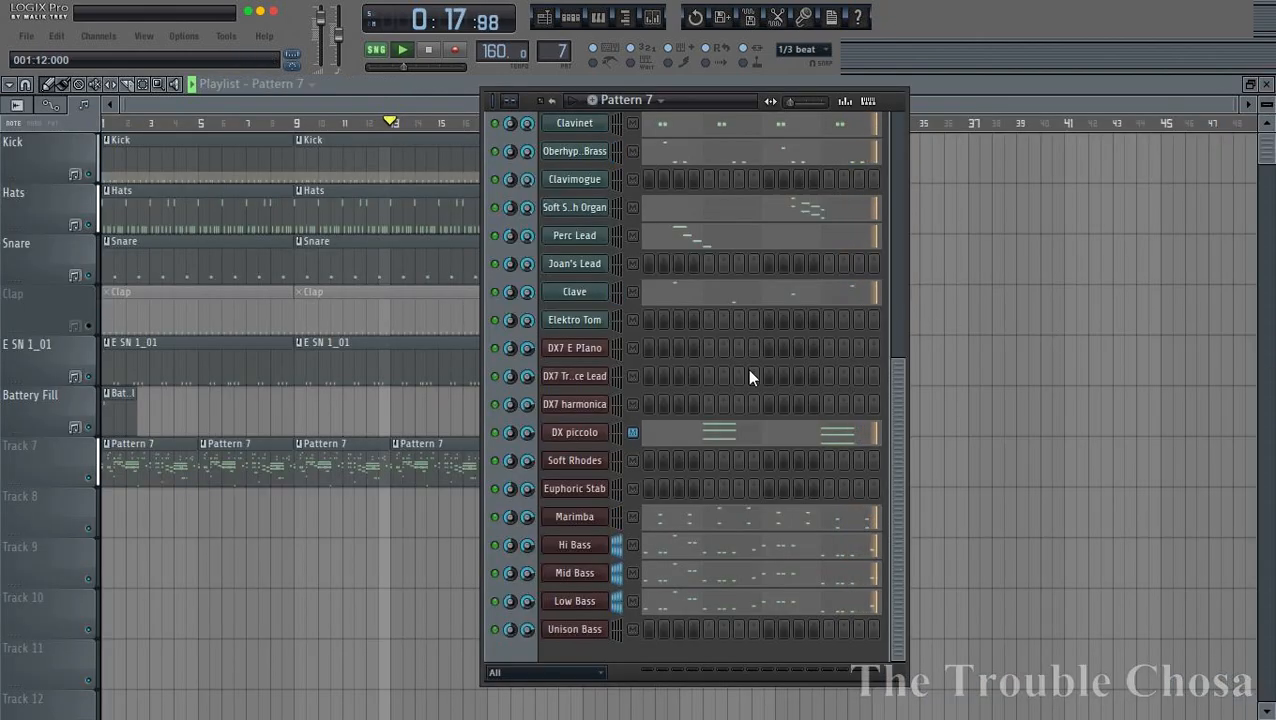
- Try two short Euphoric Stab notes in bar 1, C#6 on beat 4 and D#6 one third of a beat after it
{"action": "right_click", "coordinate": [589, 492]}
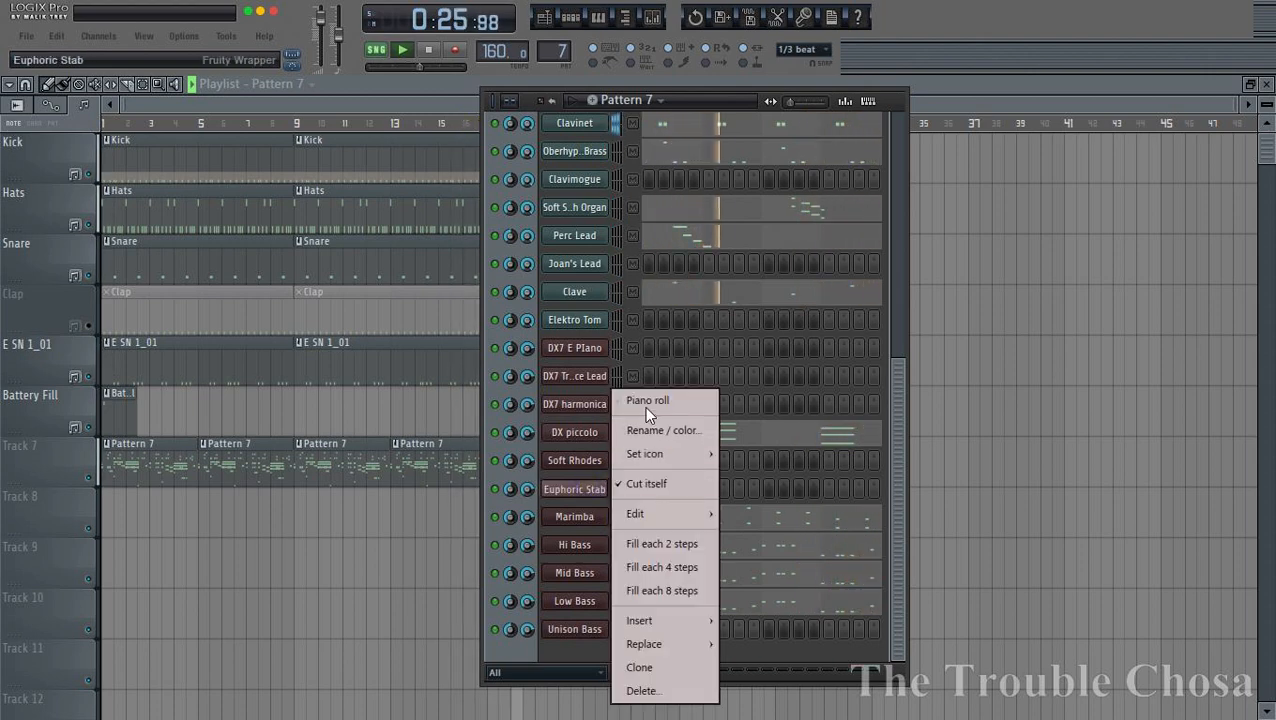
{"action": "left_click", "coordinate": [644, 406]}
{"action": "scroll", "coordinate": [444, 128], "scroll_direction": "down", "scroll_amount": 5}
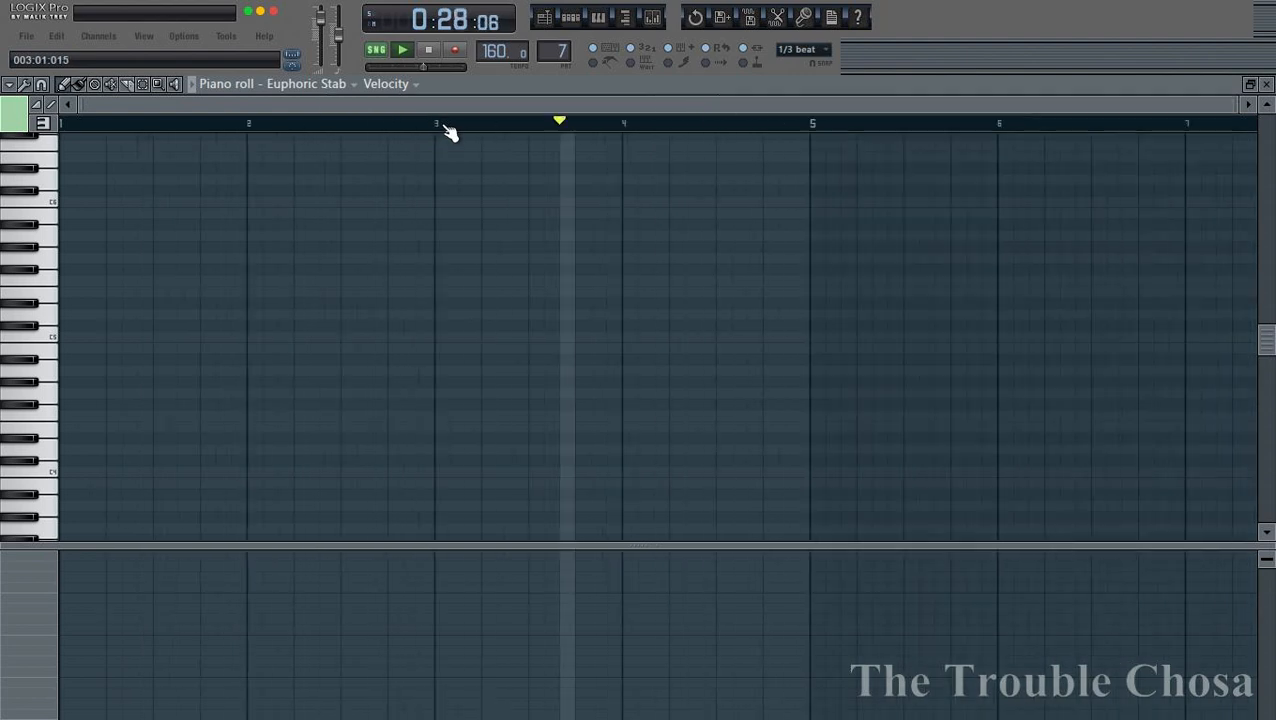
{"action": "key", "text": "ctrl+s"}
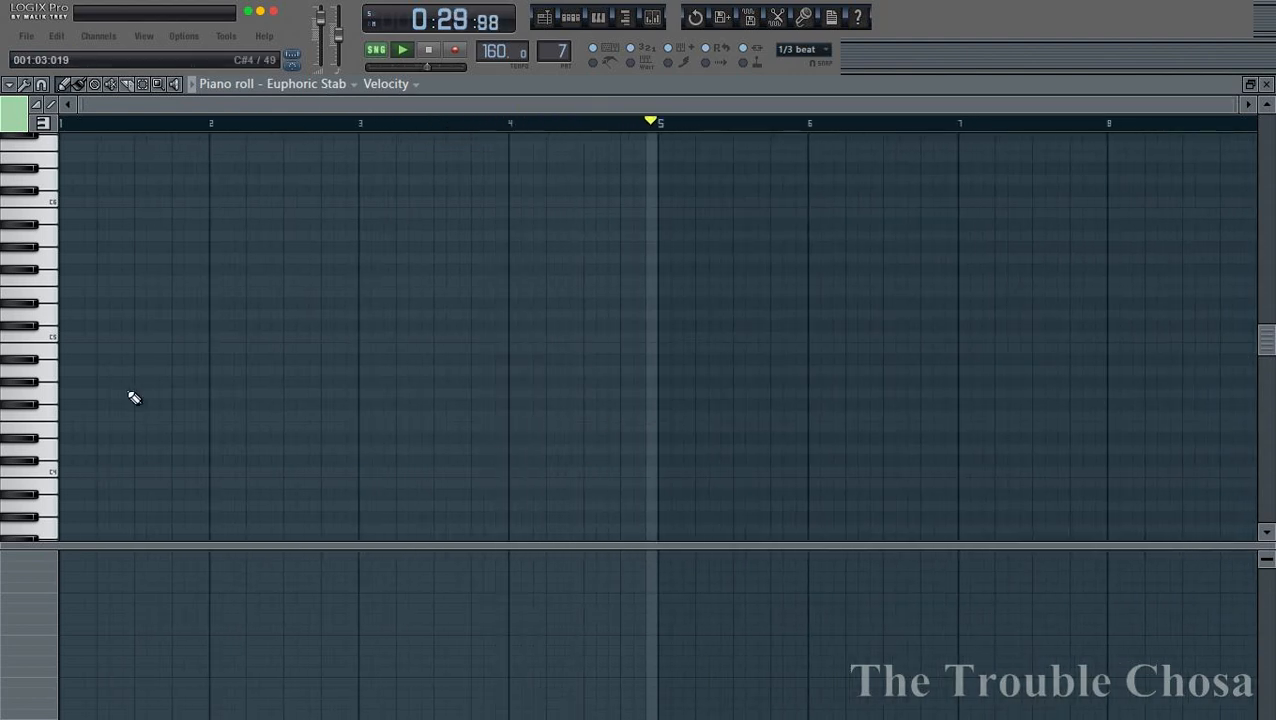
{"action": "scroll", "coordinate": [180, 285], "scroll_direction": "up", "scroll_amount": 2}
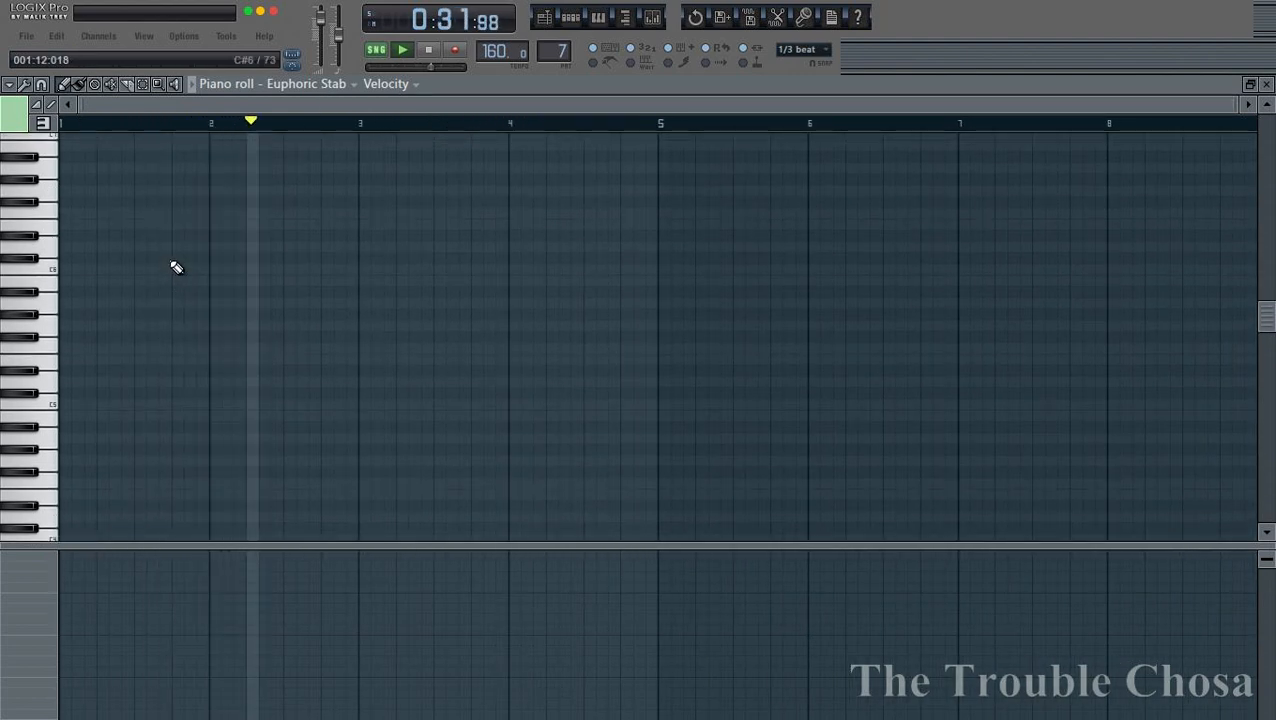
{"action": "left_click", "coordinate": [170, 260]}
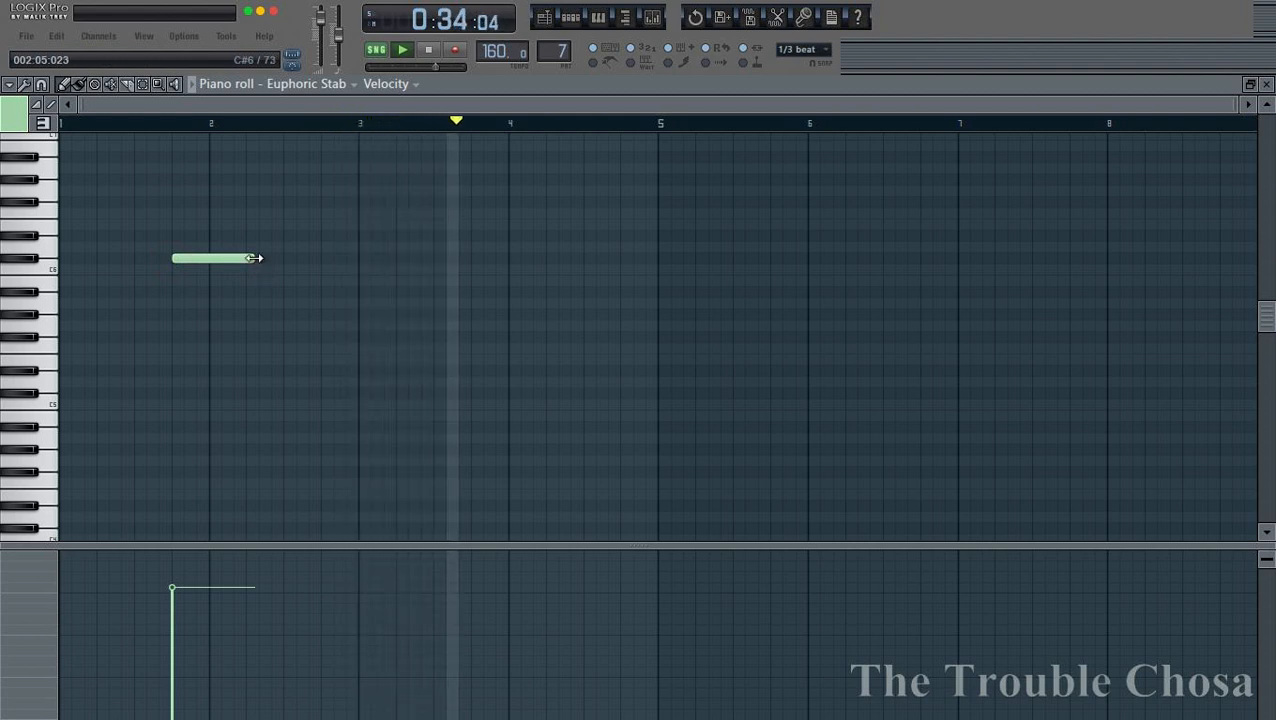
{"action": "left_click_drag", "start_coordinate": [253, 259], "coordinate": [176, 259]}
{"action": "left_click", "coordinate": [187, 236]}
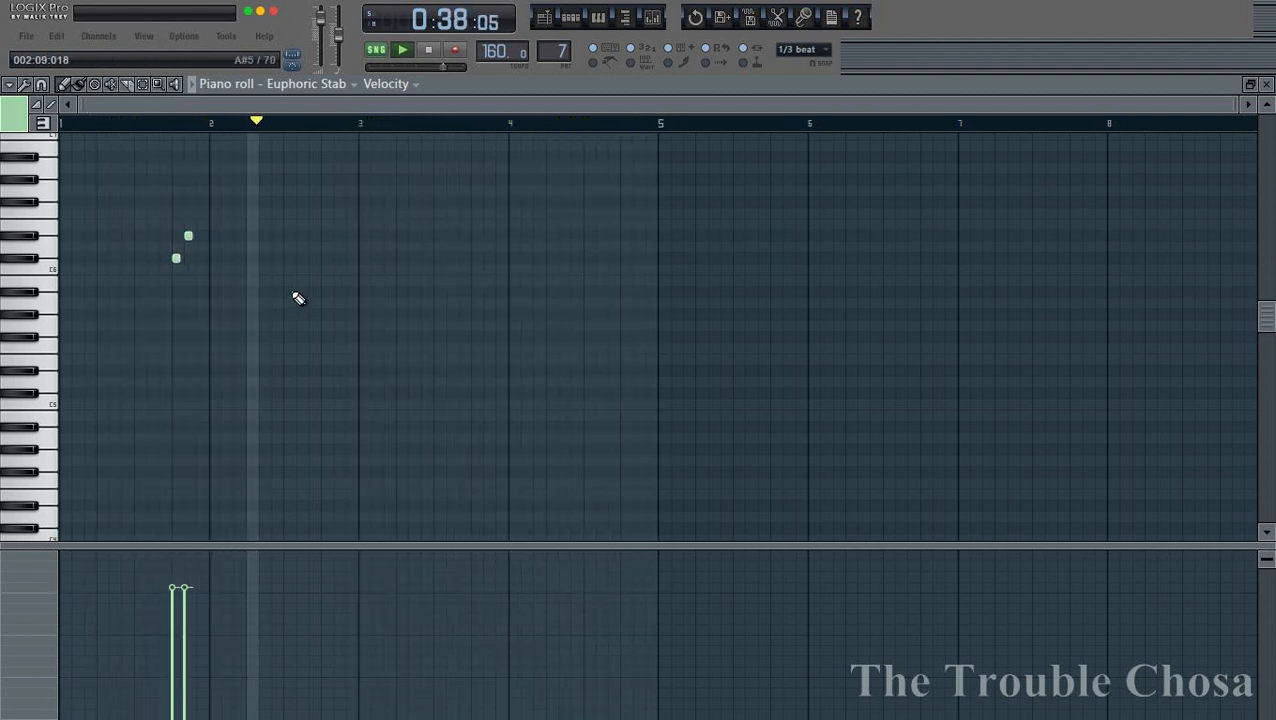
- Try a single A#5 on beat 3 of bar 1 instead of the two Euphoric Stab notes, and leave the piano roll empty
{"action": "scroll", "coordinate": [145, 120], "scroll_direction": "up", "scroll_amount": 2}
{"action": "left_click_drag", "start_coordinate": [157, 110], "coordinate": [126, 110]}
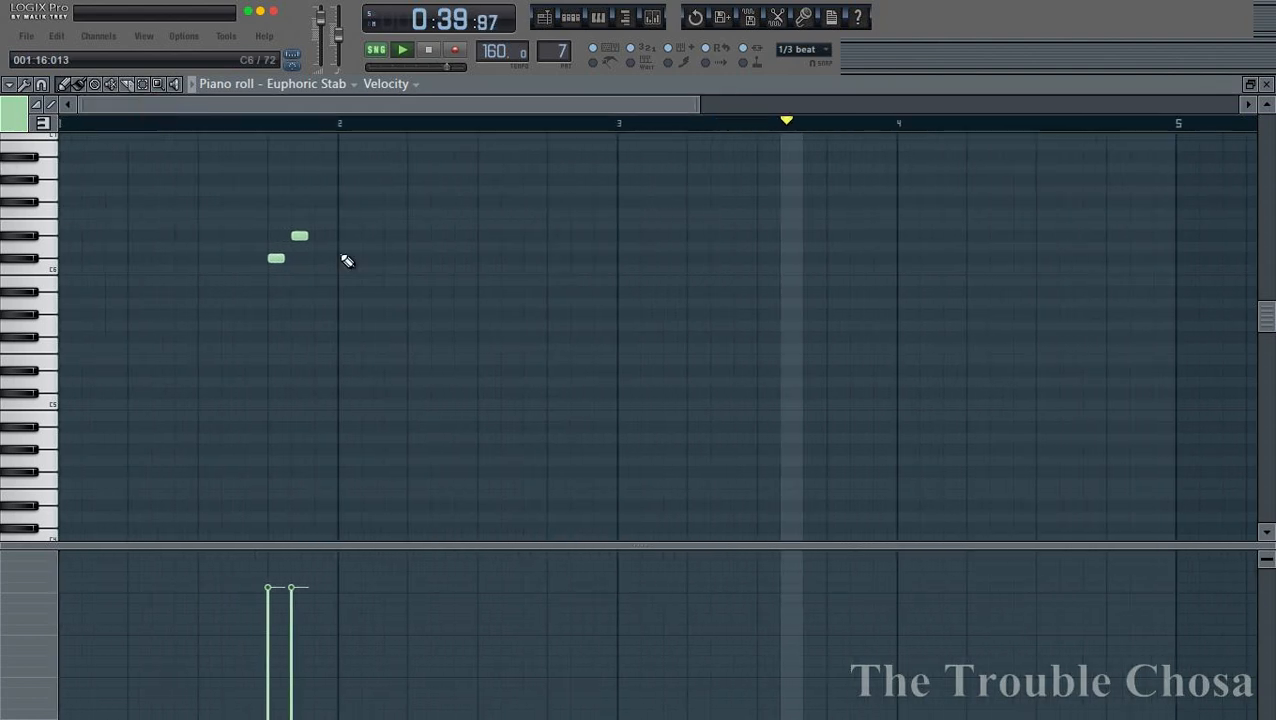
{"action": "right_click", "coordinate": [309, 233]}
{"action": "left_click", "coordinate": [204, 292]}
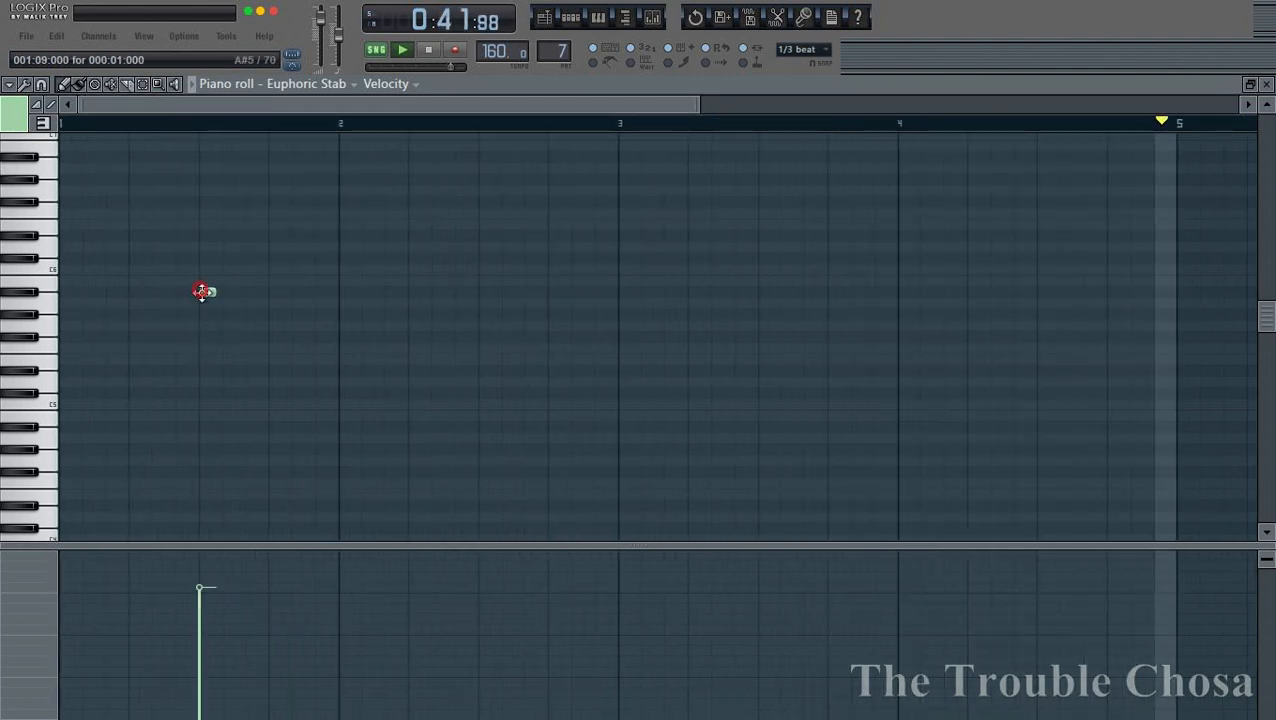
{"action": "right_click", "coordinate": [204, 295]}
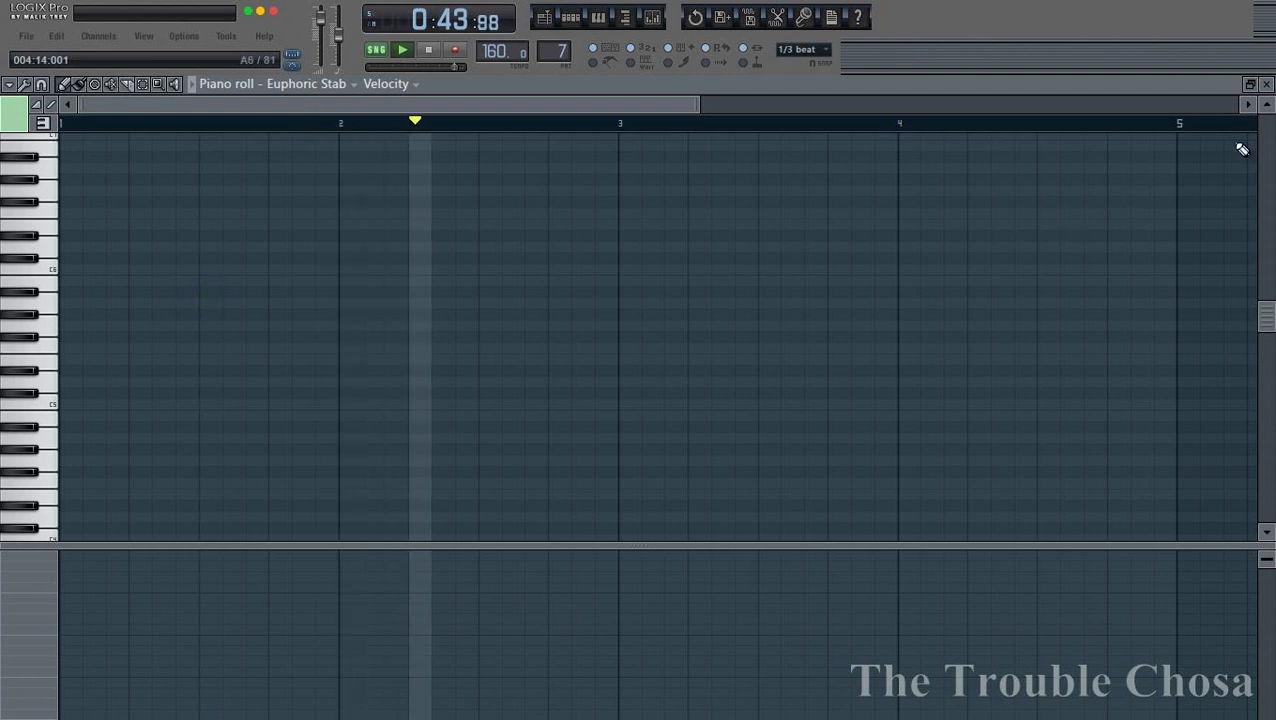
{"action": "left_click", "coordinate": [1267, 85]}
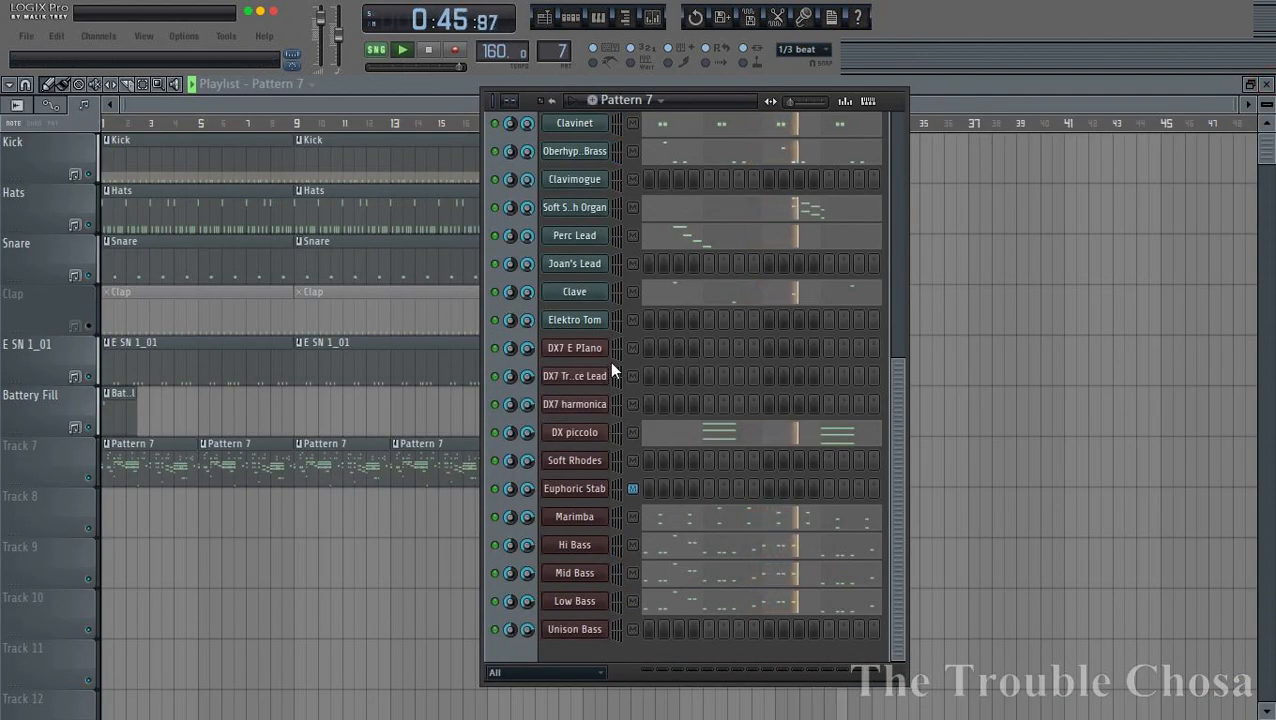
- Delete the unused DX7 E Piano, DX7 Tr..ce Lead, DX7 harmonica, Soft Rhodes and Euphoric Stab channels
{"action": "left_click_drag", "start_coordinate": [632, 347], "coordinate": [628, 384]}
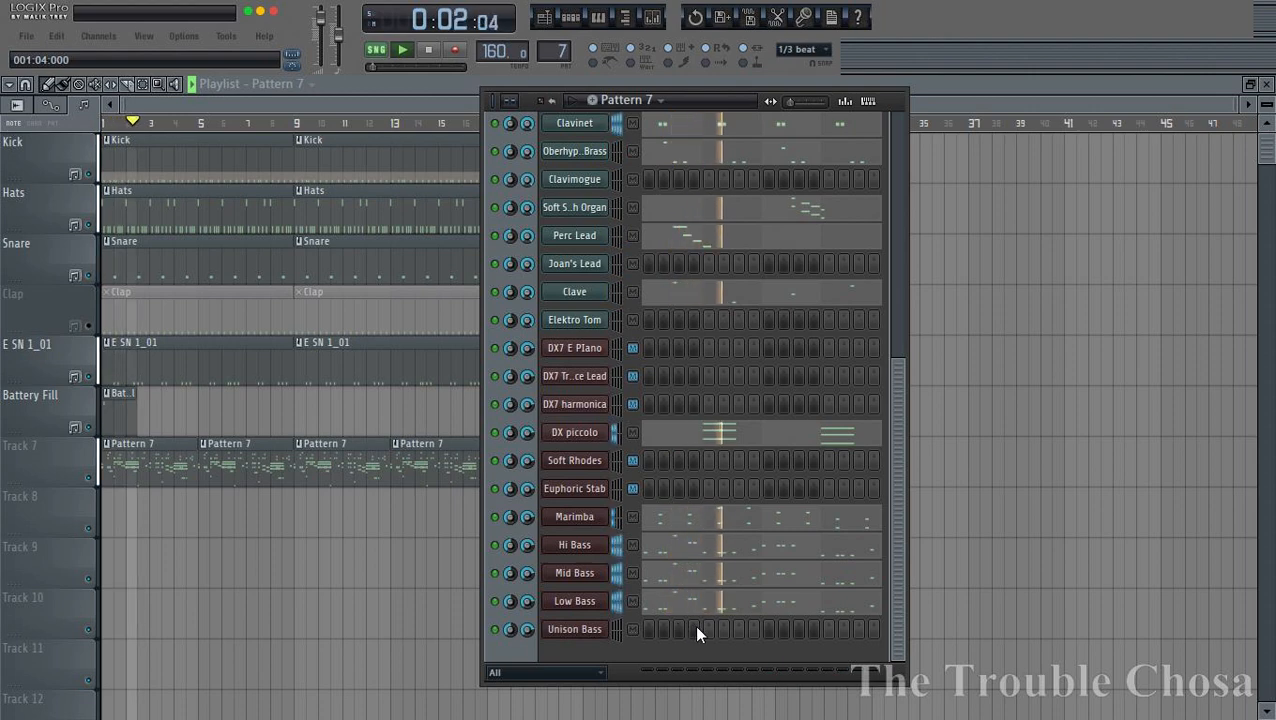
{"action": "key", "text": "alt+Delete"}
{"action": "key", "text": "Return"}
{"action": "scroll", "coordinate": [715, 604], "scroll_direction": "down", "scroll_amount": 1}
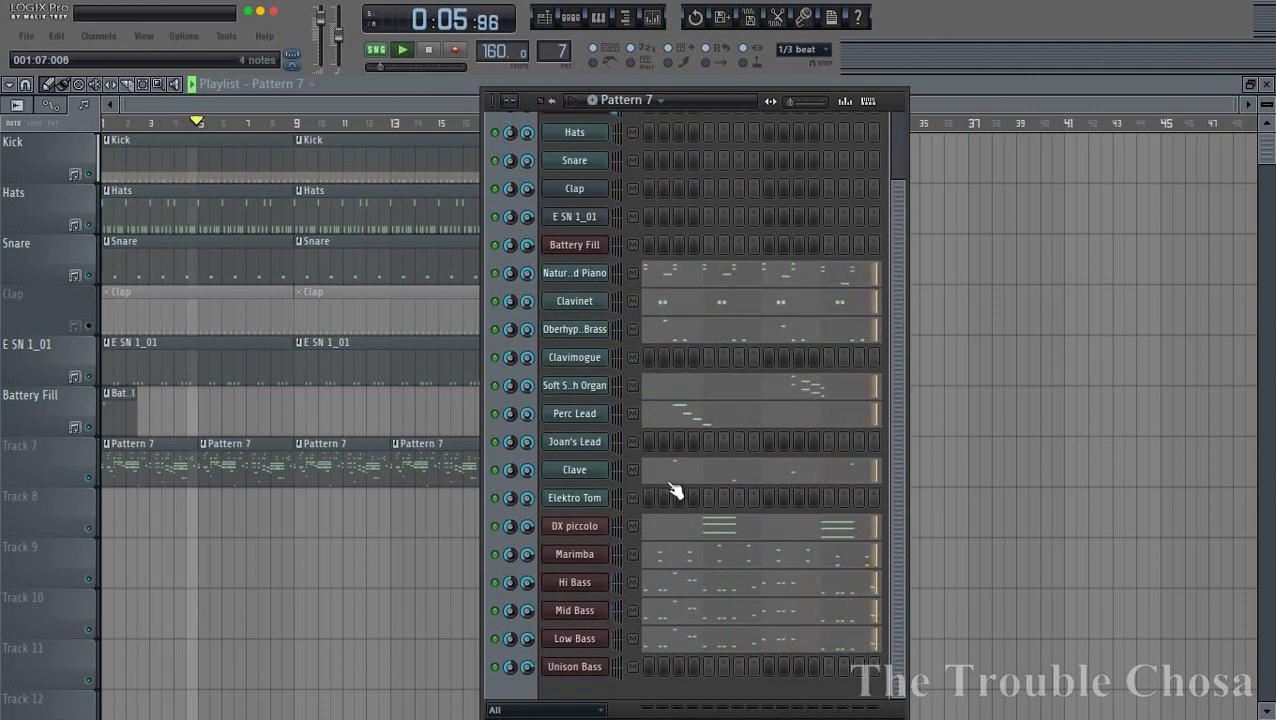
{"action": "scroll", "coordinate": [678, 465], "scroll_direction": "up", "scroll_amount": 2}
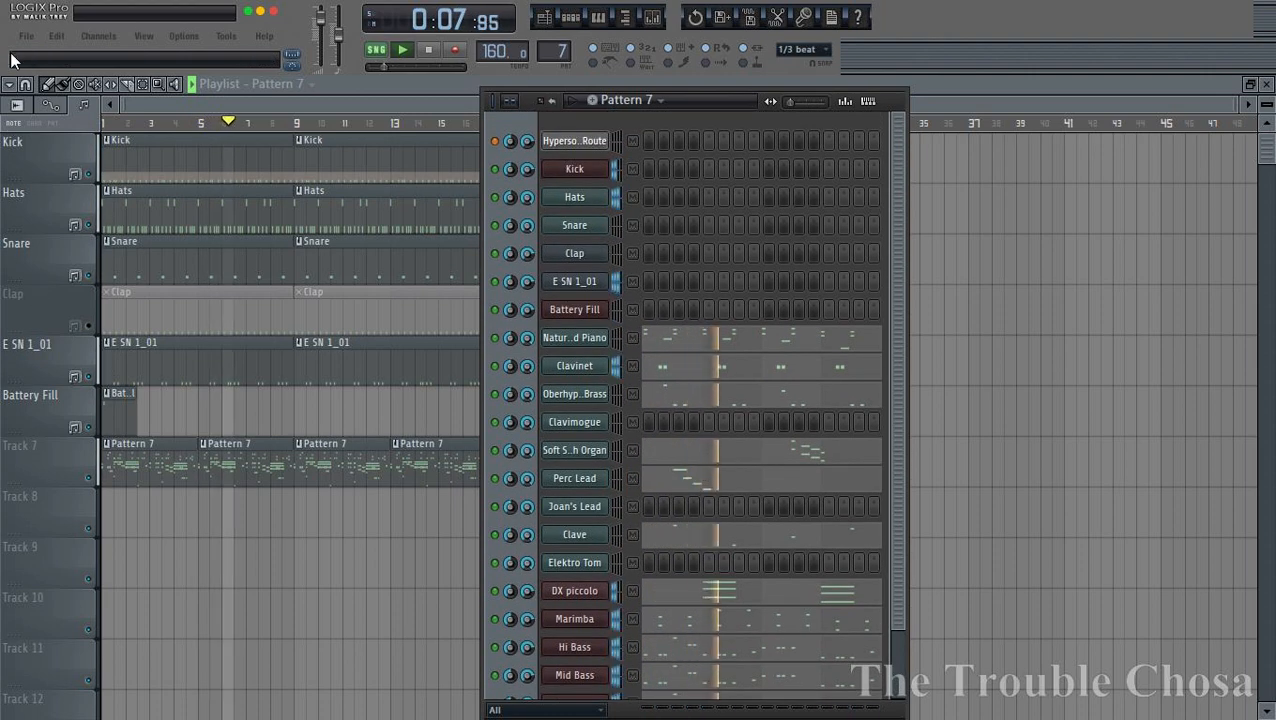
- Save the project with the remaining channels, overwriting "1 - 3 Beat [Xitsonga Instru]" in the Xitsonga folder
{"action": "left_click", "coordinate": [26, 36]}
{"action": "left_click", "coordinate": [74, 155]}
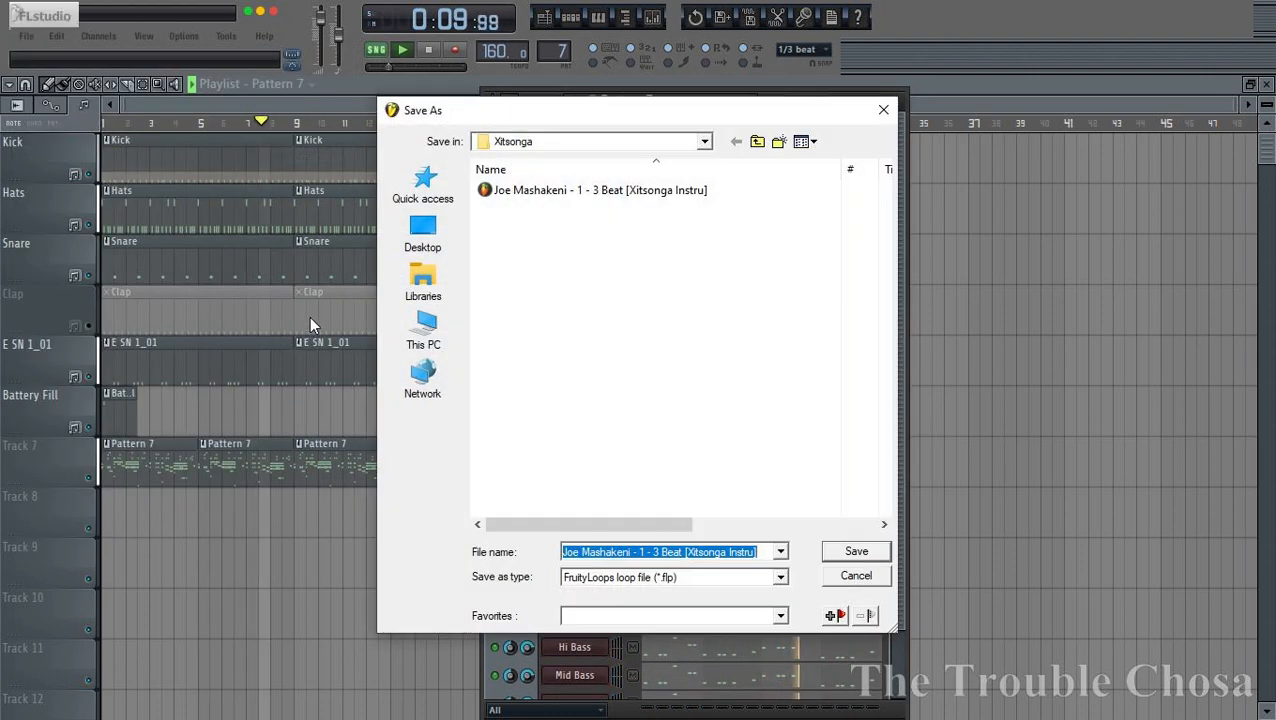
{"action": "key", "text": "Return"}
{"action": "key", "text": "Left"}
{"action": "key", "text": "Return"}
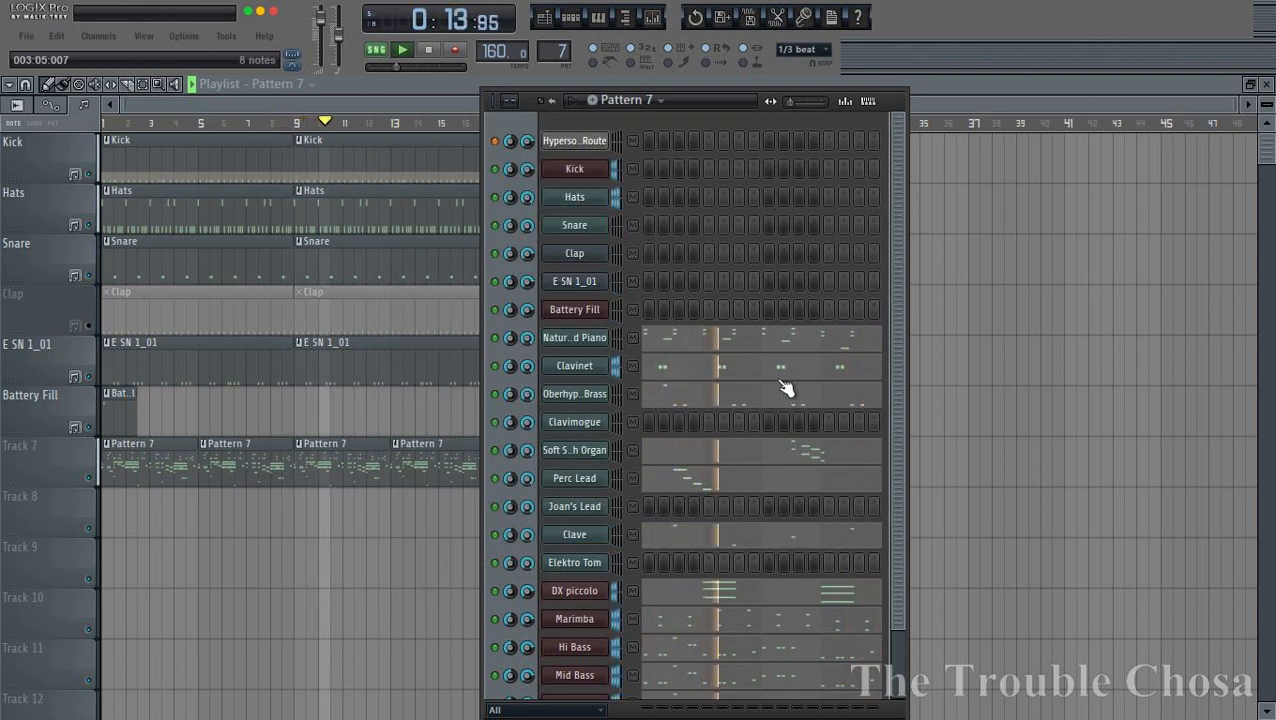
{"action": "scroll", "coordinate": [784, 390], "scroll_direction": "down", "scroll_amount": 2}
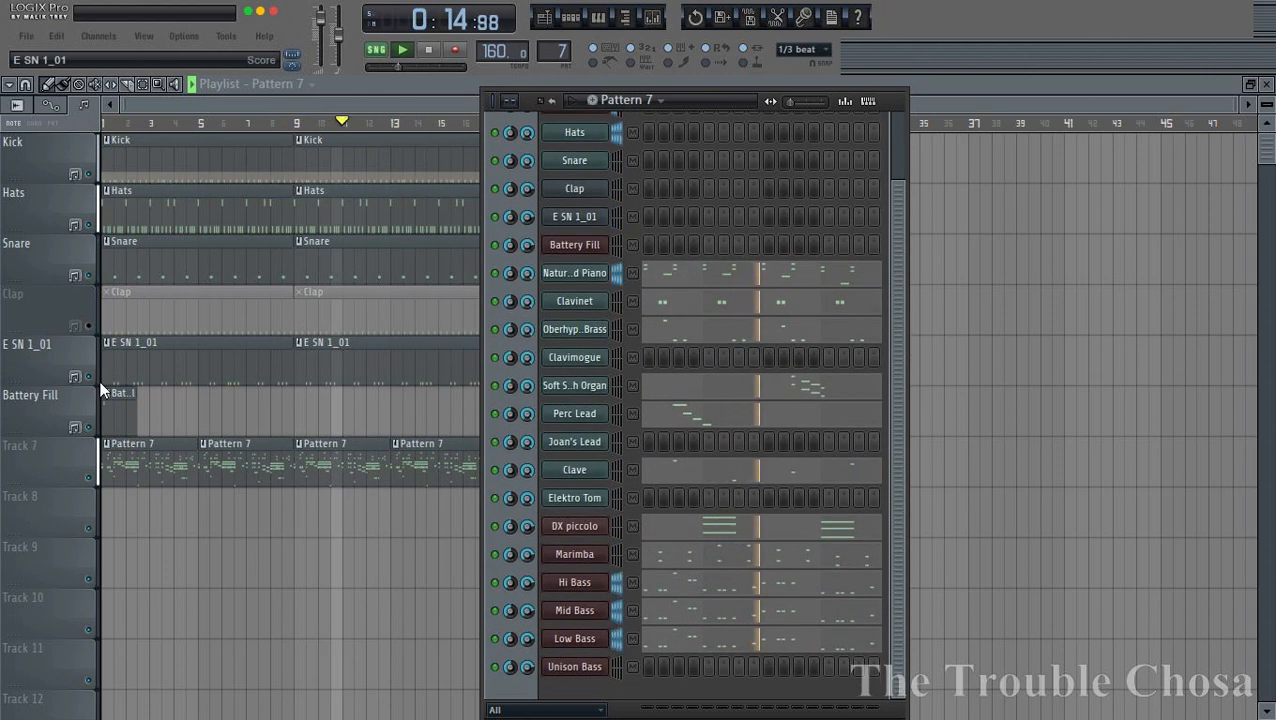
{"action": "left_click", "coordinate": [652, 19]}
{"action": "left_click", "coordinate": [654, 22]}
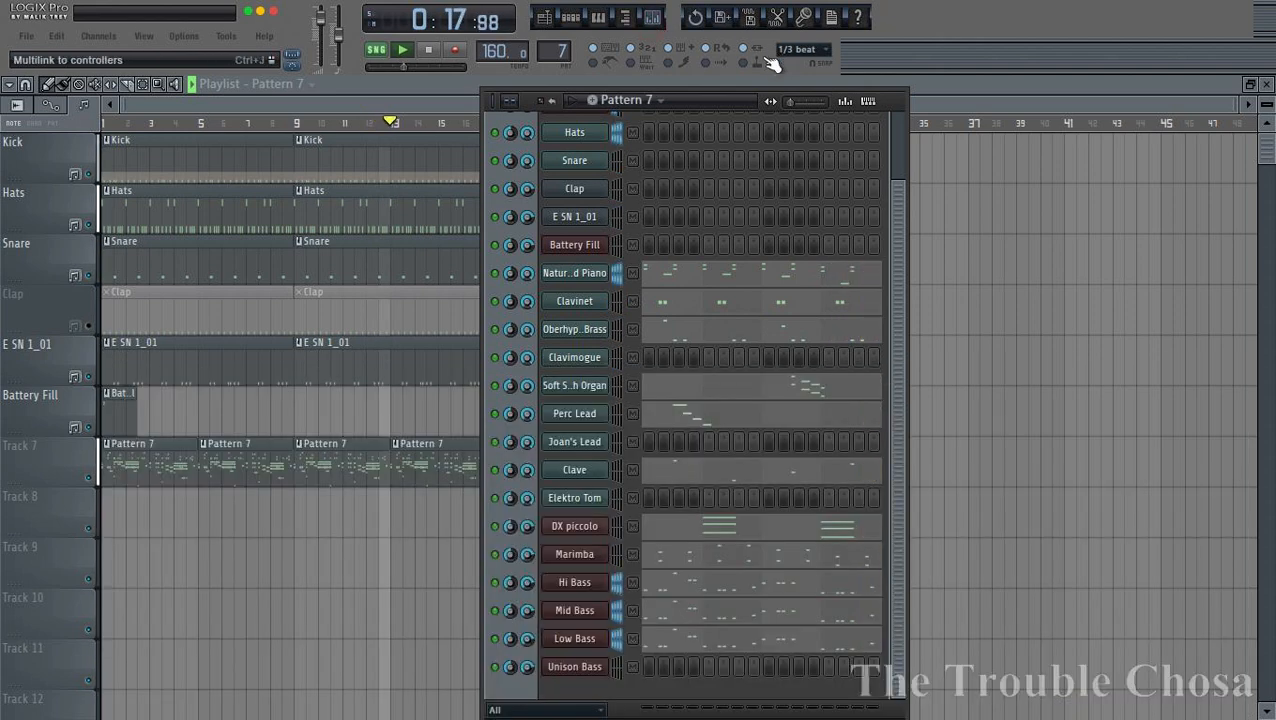
- Save the project over the existing "1 - 3 Beat [Xitsonga Instru]" file in the Xitsonga folder
{"action": "scroll", "coordinate": [886, 256], "scroll_direction": "up", "scroll_amount": 2}
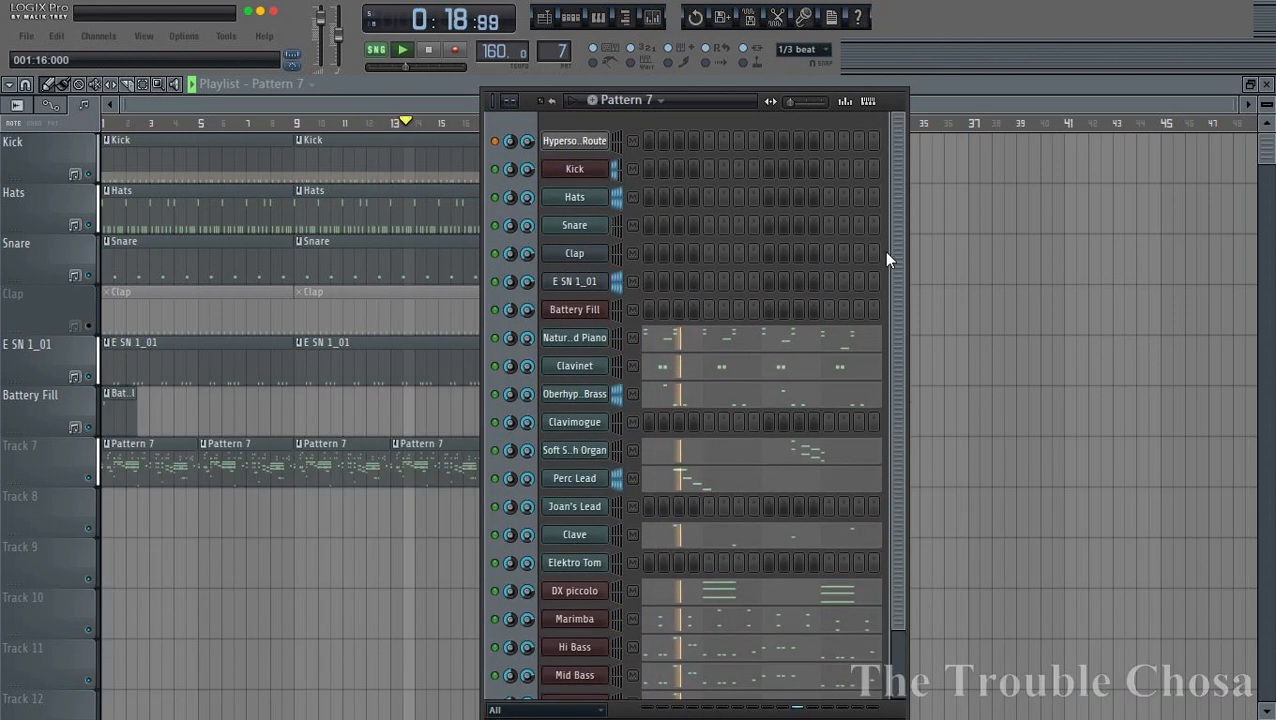
{"action": "left_click", "coordinate": [28, 36]}
{"action": "left_click", "coordinate": [49, 160]}
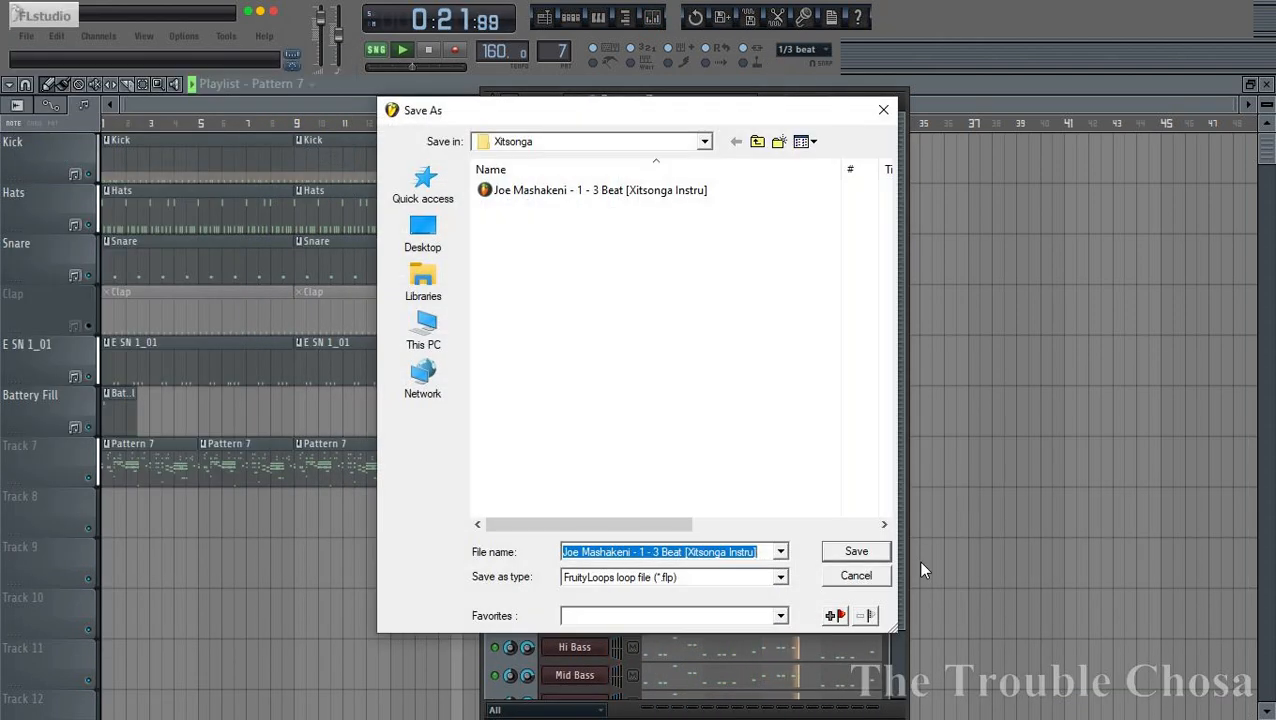
{"action": "key", "text": "Return"}
{"action": "key", "text": "Return"}
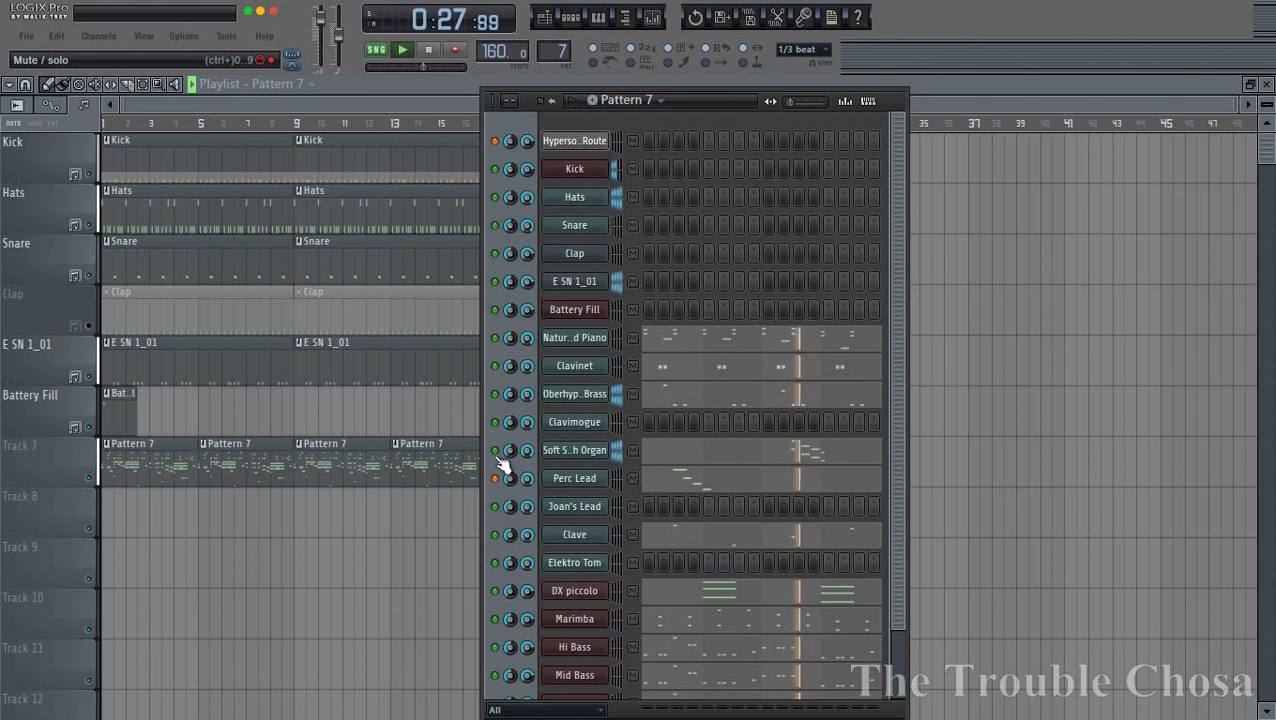
- Copy the DX piccolo notes into the empty Clavimogue channel
{"action": "scroll", "coordinate": [754, 427], "scroll_direction": "down", "scroll_amount": 2}
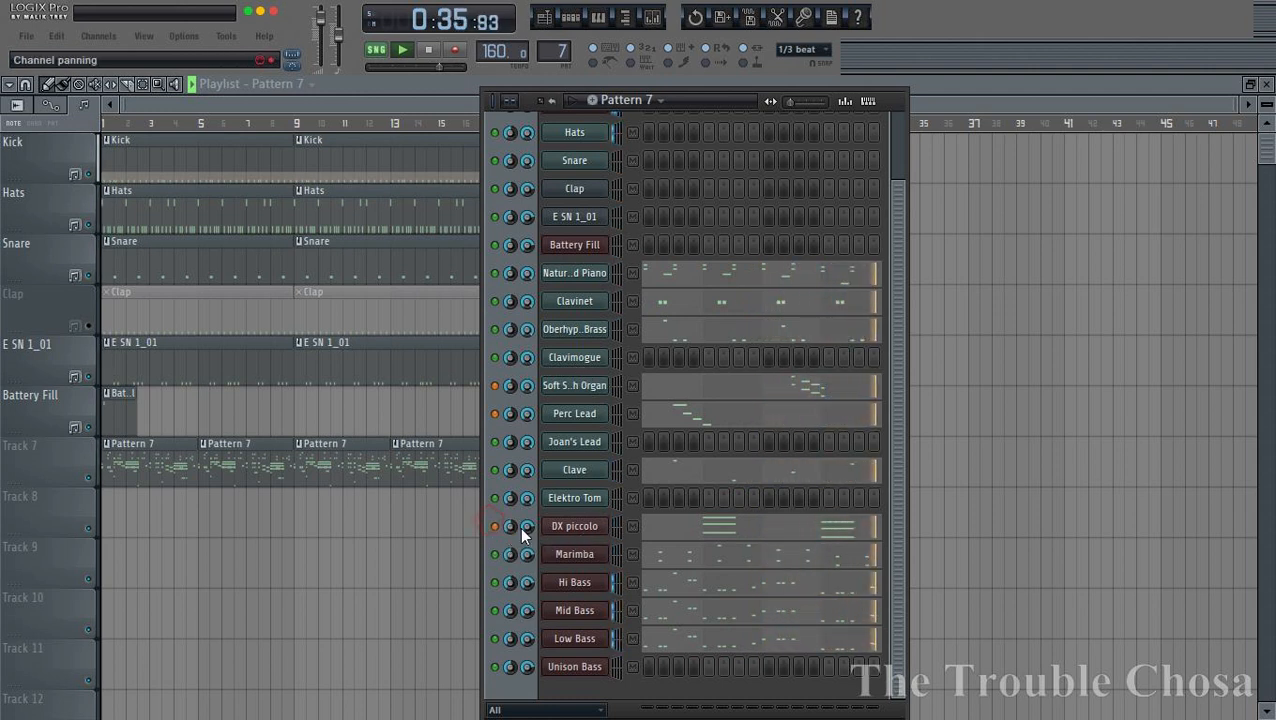
{"action": "right_click", "coordinate": [570, 526]}
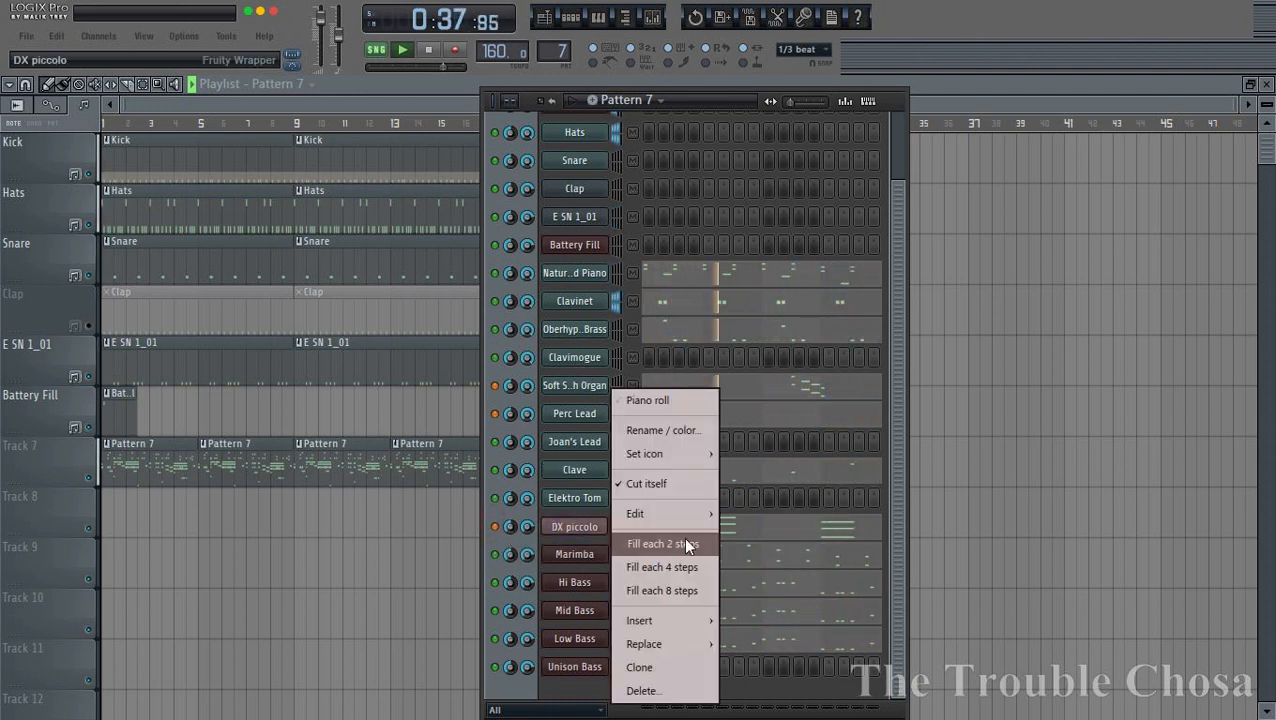
{"action": "mouse_move", "coordinate": [690, 513]}
{"action": "left_click", "coordinate": [746, 528]}
{"action": "right_click", "coordinate": [574, 357]}
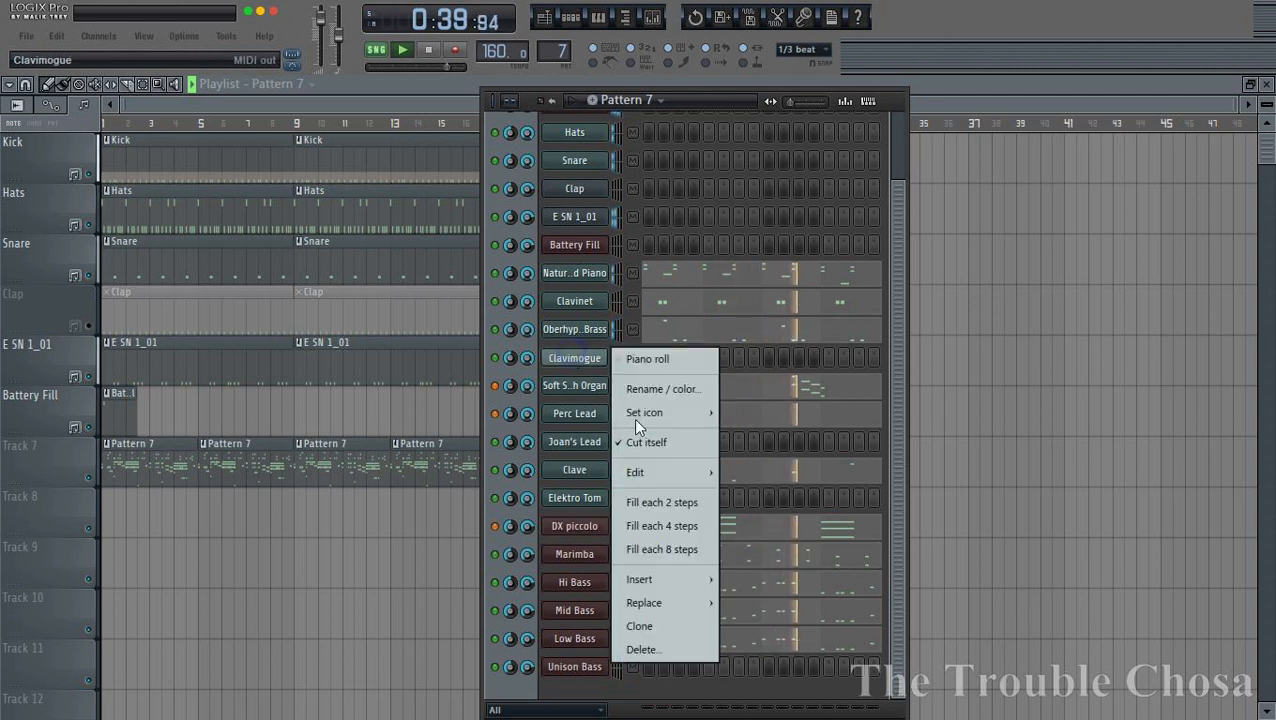
{"action": "mouse_move", "coordinate": [688, 474]}
{"action": "left_click", "coordinate": [741, 519]}
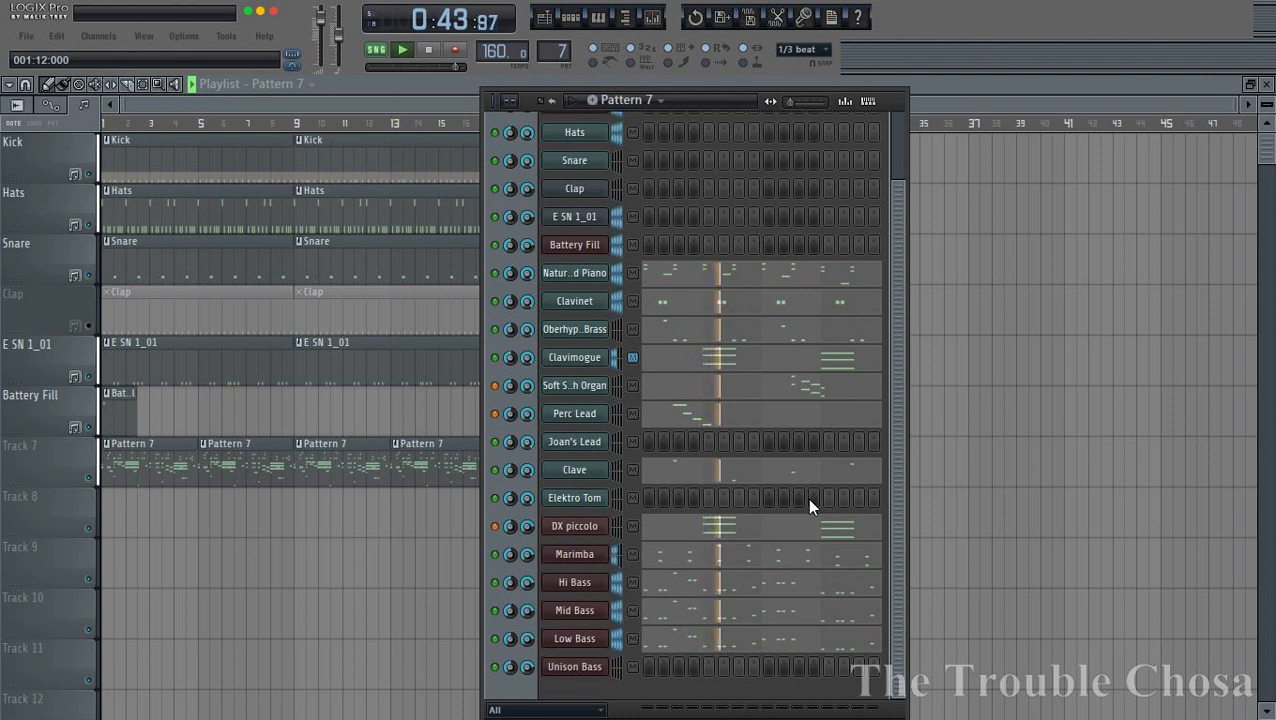
- Delete the DX piccolo and Elektro Tom channels
{"action": "right_click", "coordinate": [575, 526]}
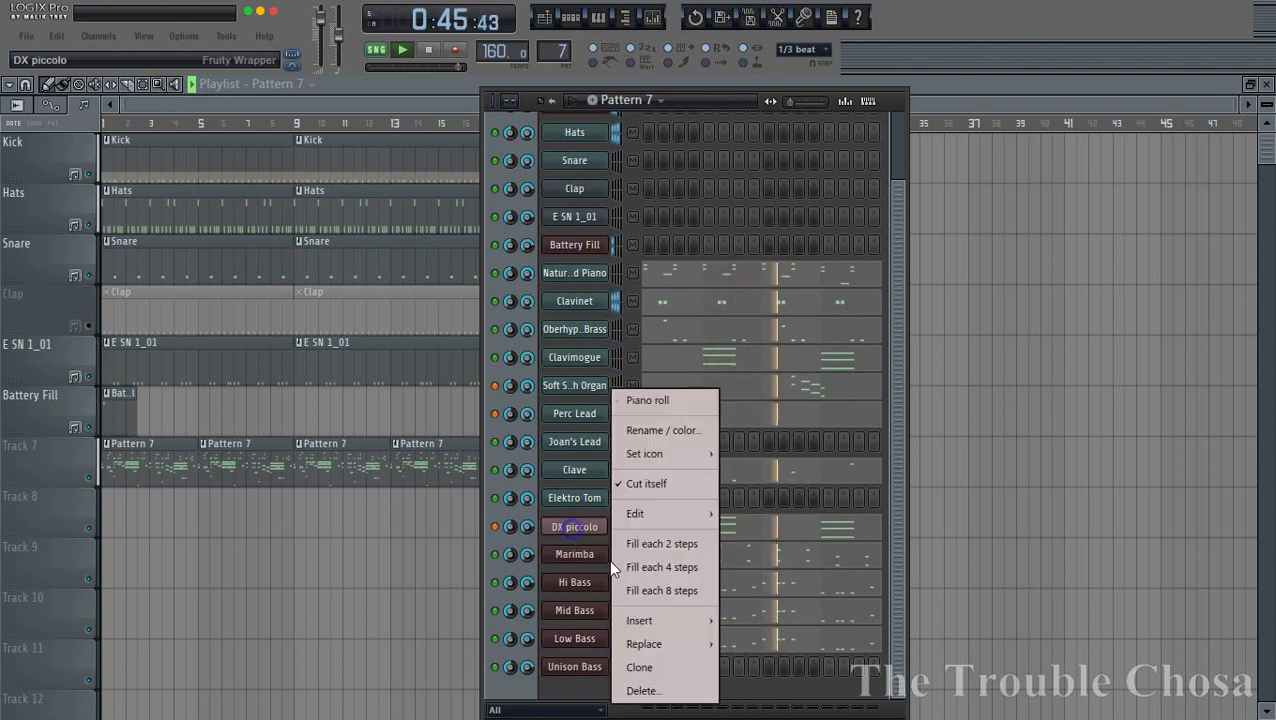
{"action": "left_click", "coordinate": [643, 691]}
{"action": "left_click", "coordinate": [731, 418]}
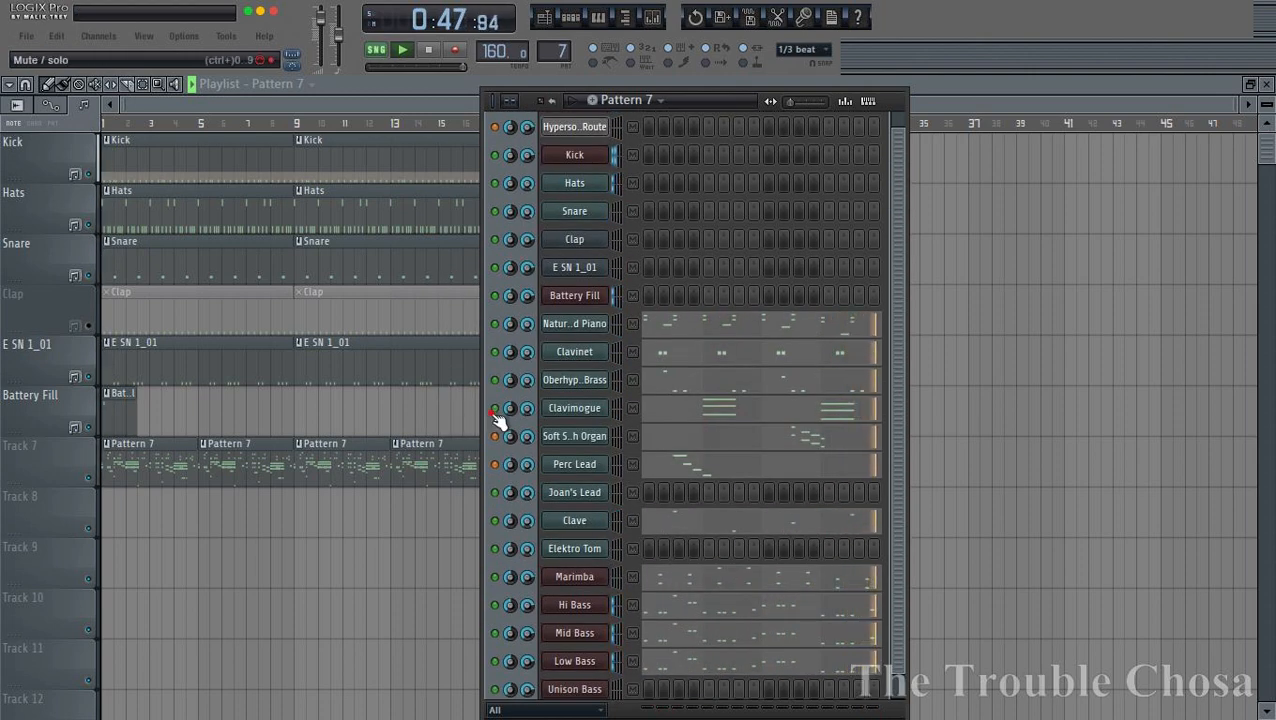
{"action": "scroll", "coordinate": [700, 490], "scroll_direction": "down", "scroll_amount": 1}
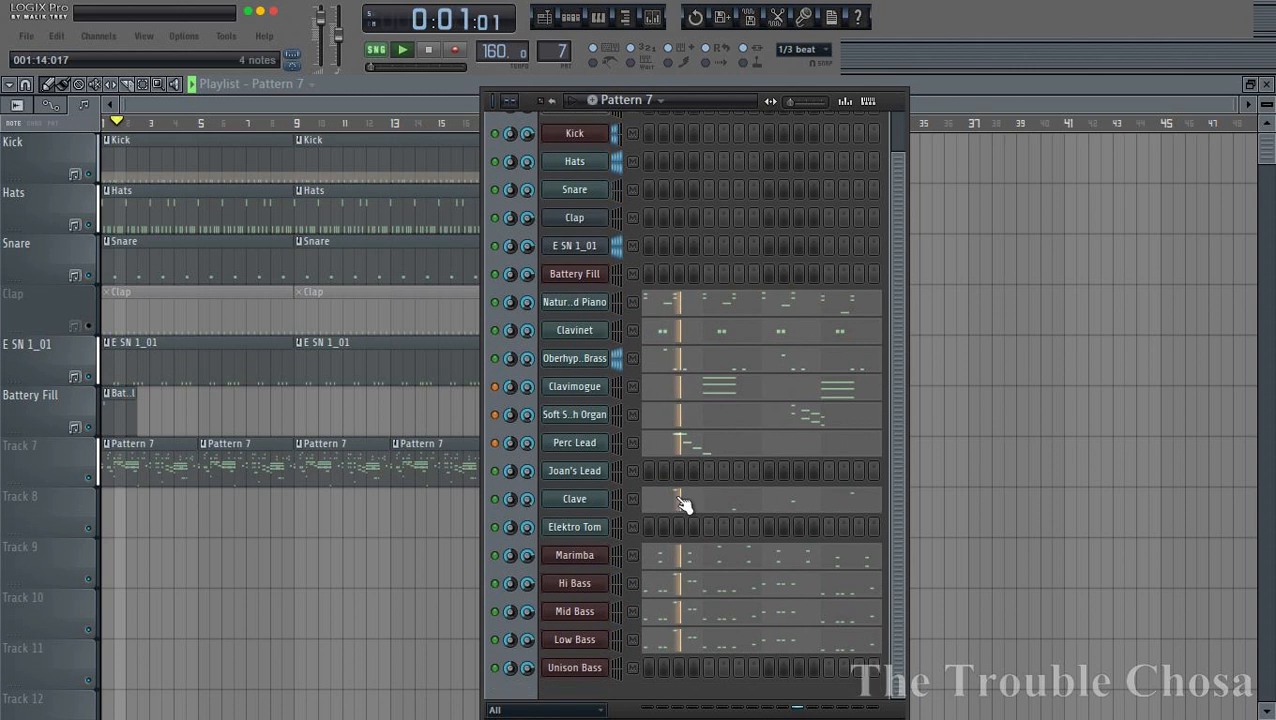
{"action": "right_click", "coordinate": [590, 530]}
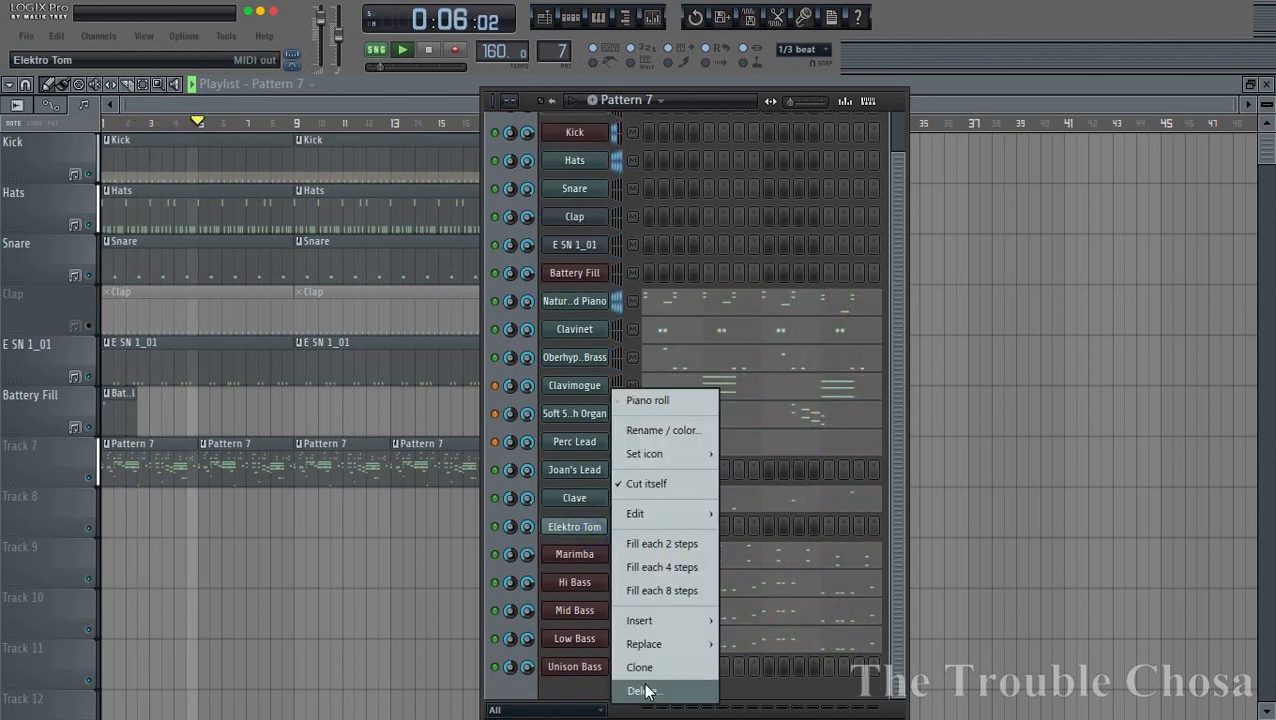
{"action": "left_click", "coordinate": [648, 690]}
{"action": "left_click", "coordinate": [727, 418]}
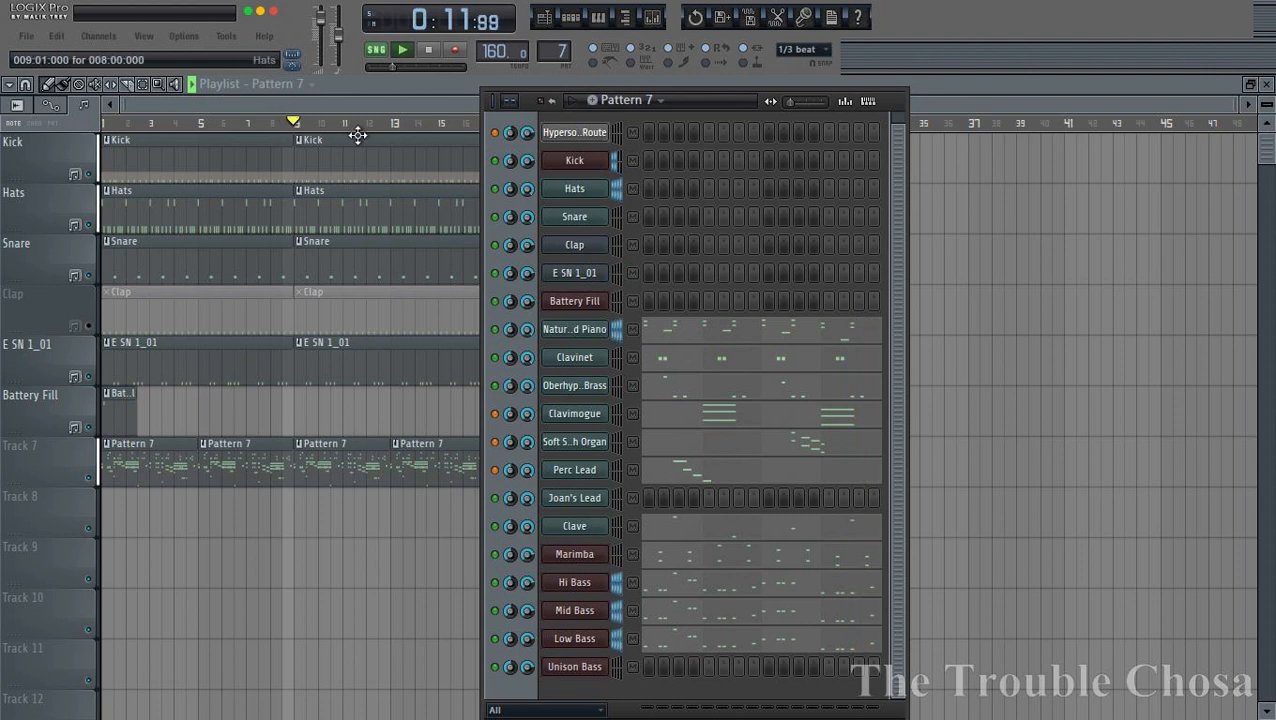
- Hide the channel rack and save the project, replacing the existing "1 - 3 Beat [Xitsonga Instru]" file
{"action": "left_click", "coordinate": [367, 105]}
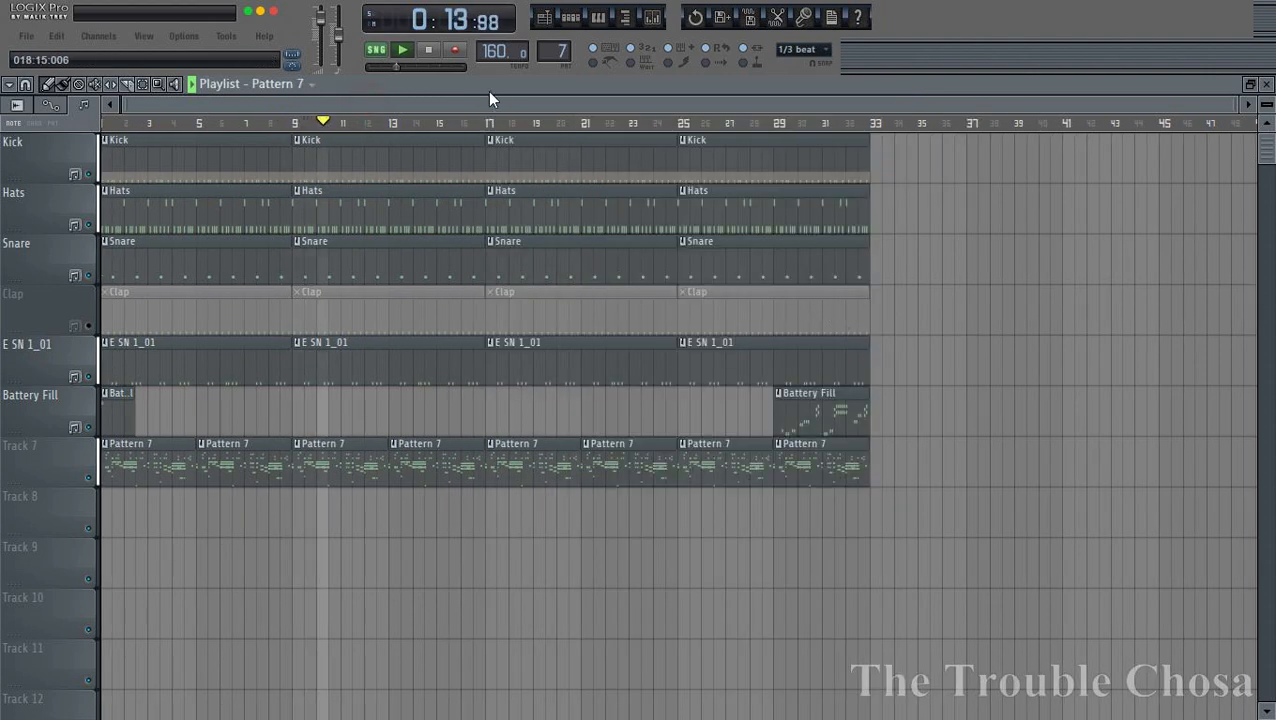
{"action": "left_click", "coordinate": [26, 36]}
{"action": "left_click", "coordinate": [60, 157]}
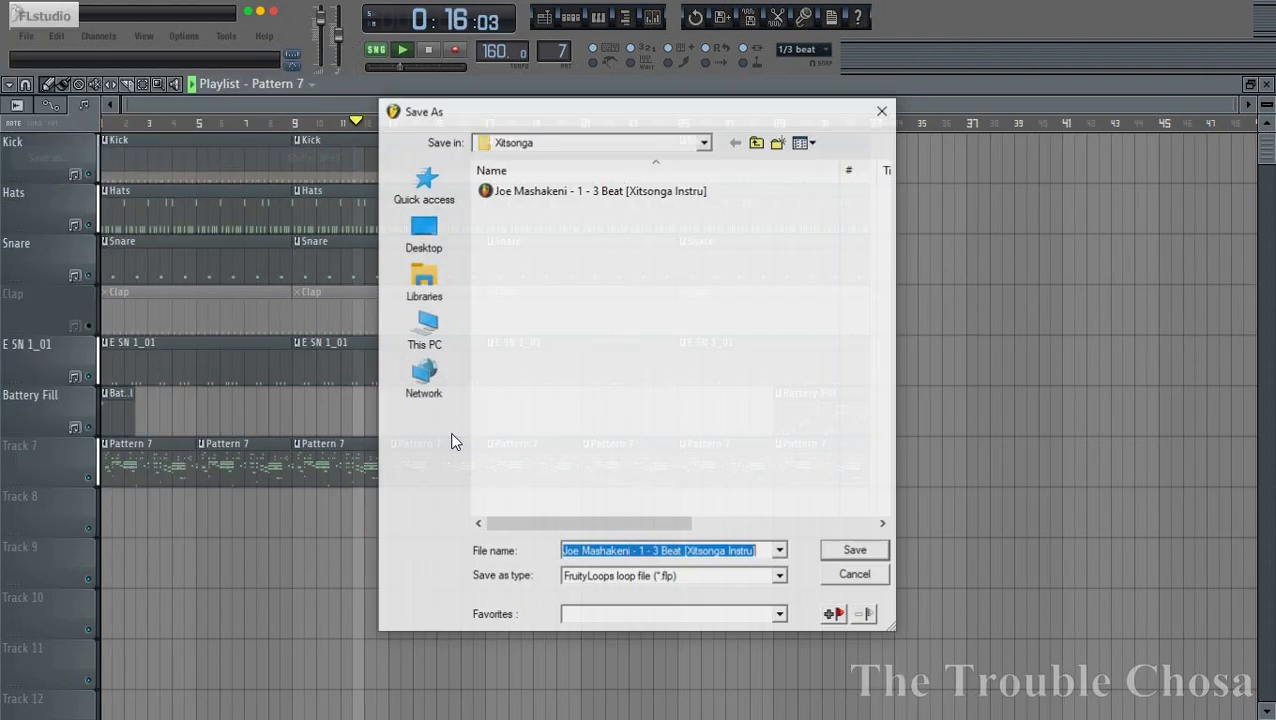
{"action": "key", "text": "Return"}
{"action": "key", "text": "Left"}
{"action": "key", "text": "Return"}
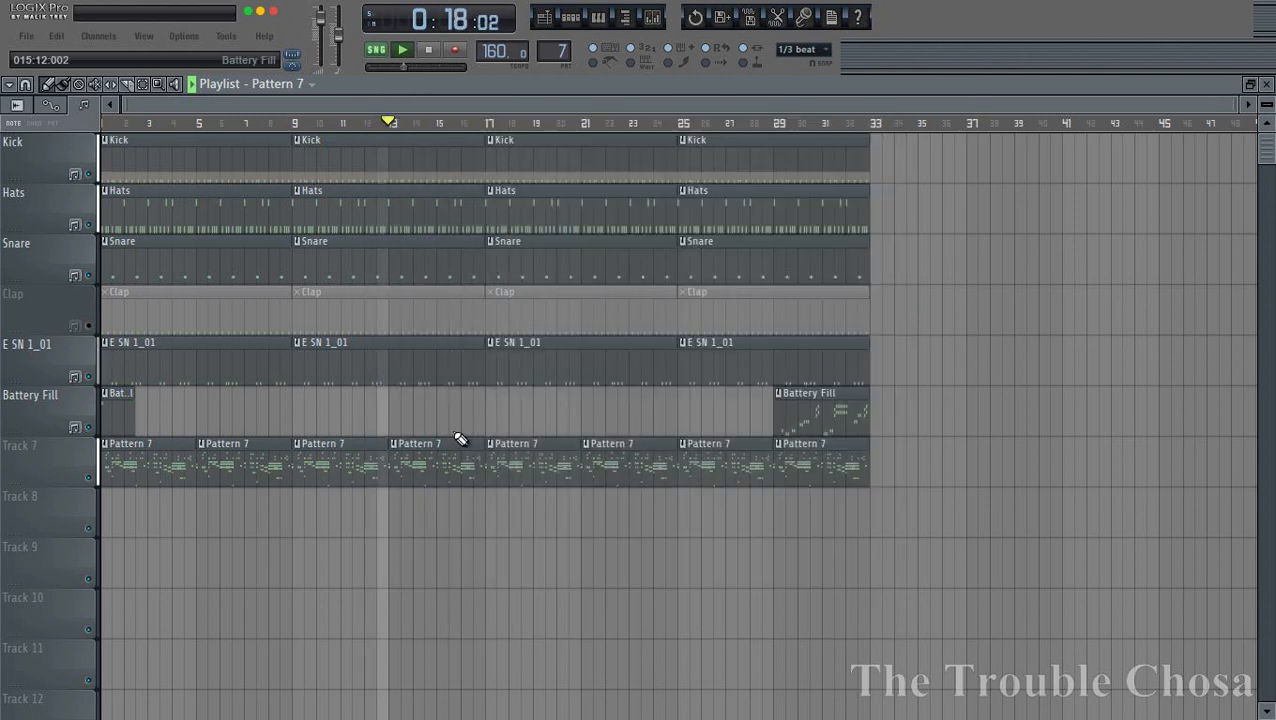
- Show the channel rack and save the project again under the same file name, replacing the existing file
{"action": "left_click", "coordinate": [581, 27]}
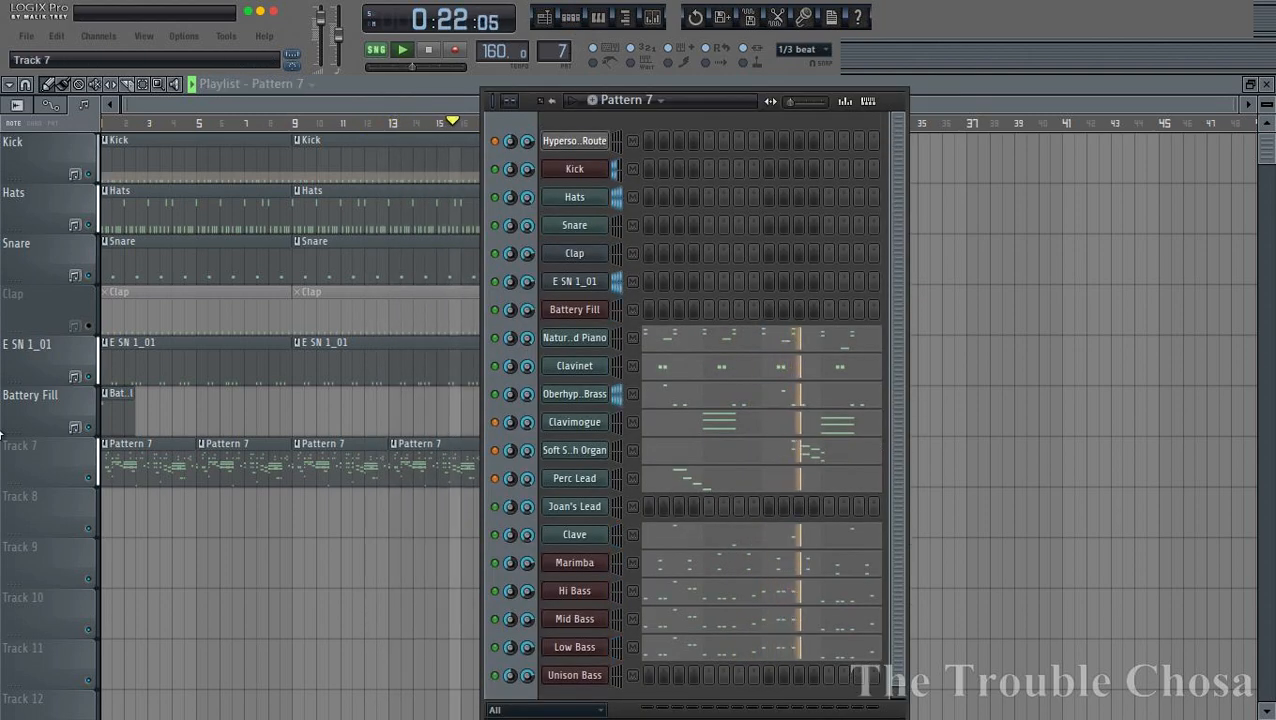
{"action": "left_click", "coordinate": [26, 36]}
{"action": "left_click", "coordinate": [59, 159]}
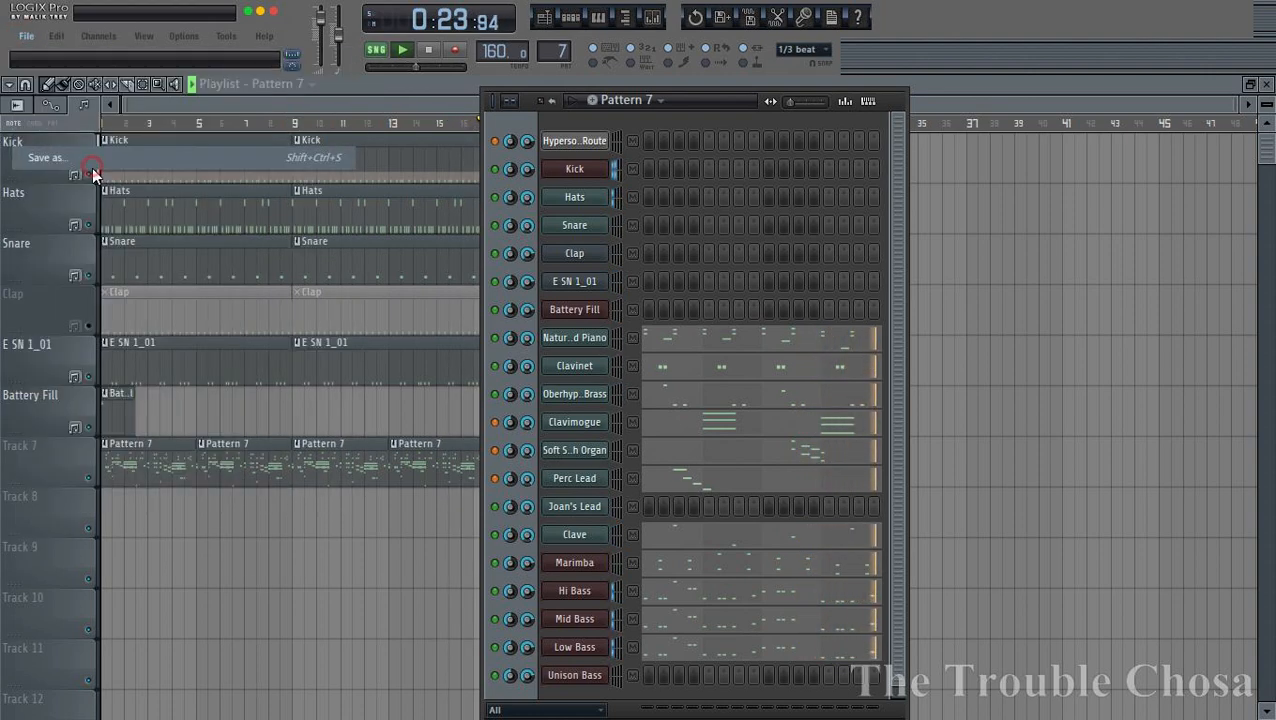
{"action": "key", "text": "Return"}
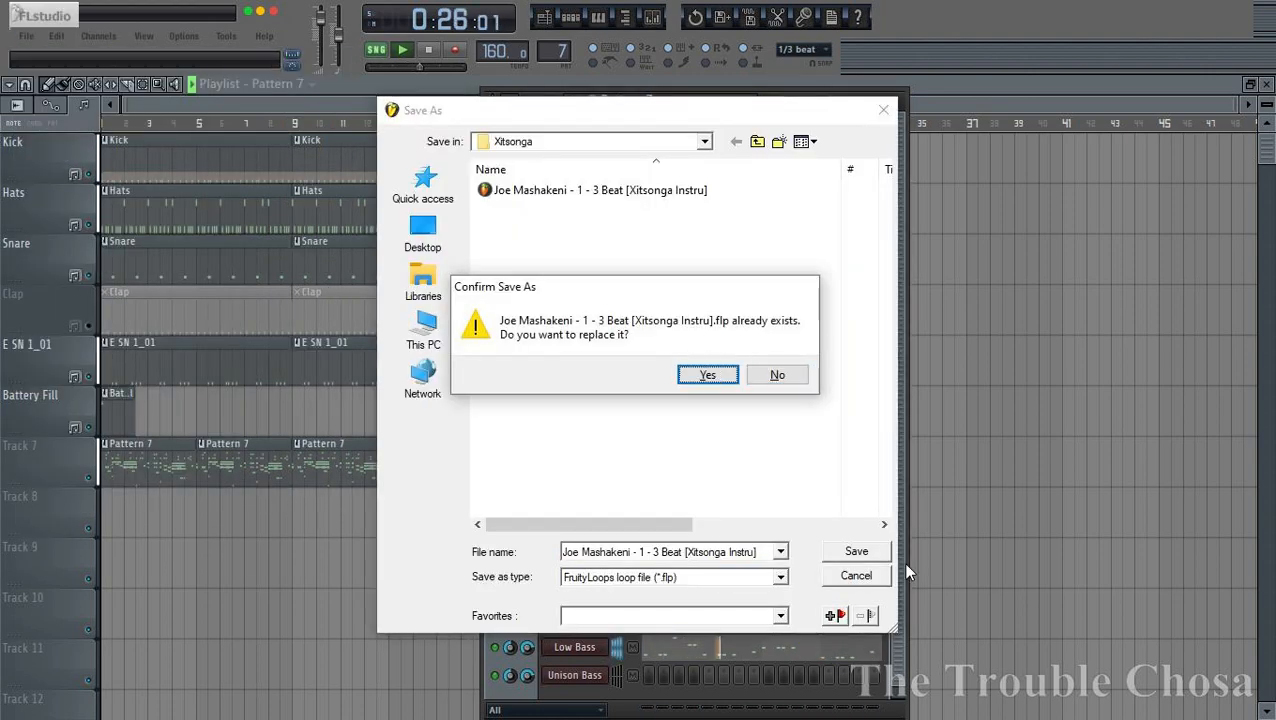
{"action": "key", "text": "Return"}
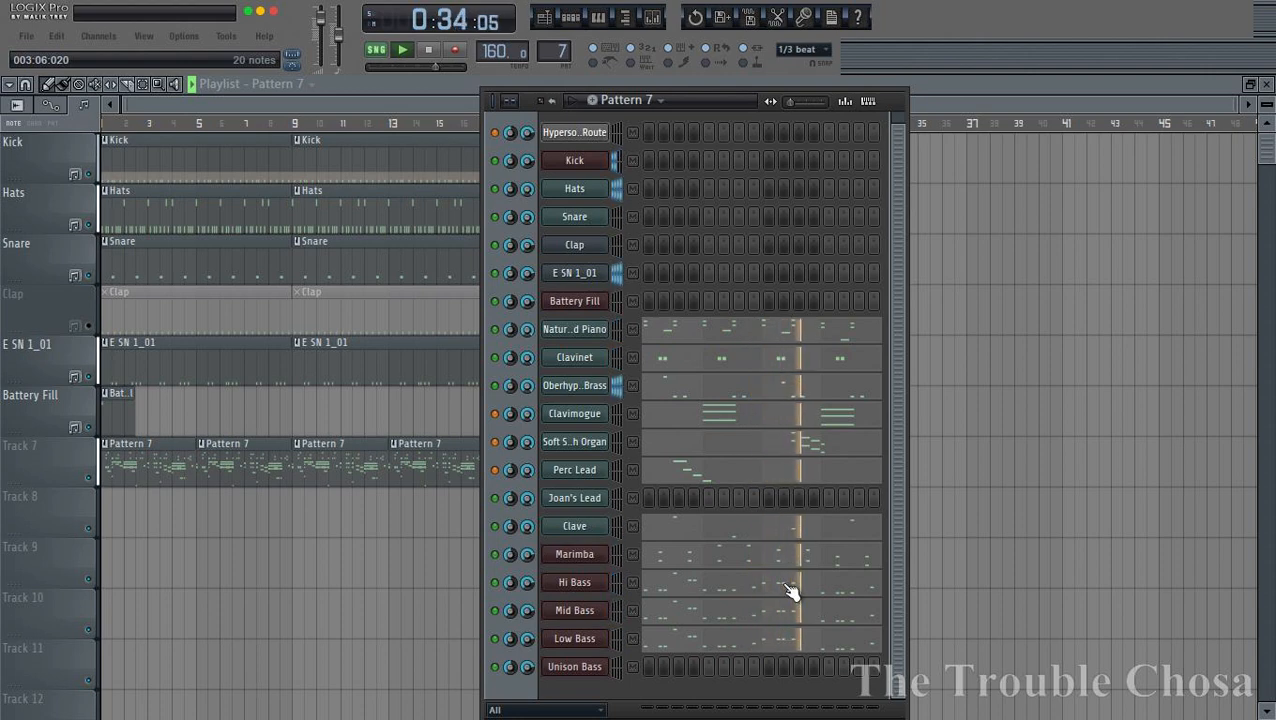
- Add Unison Bass notes about 3.25 beats long at the start of each bar: C#5 in bar 1, C#4 in bar 2, F#4 in bar 3 and B4 in bar 4
{"action": "right_click", "coordinate": [577, 669]}
{"action": "left_click", "coordinate": [648, 400]}
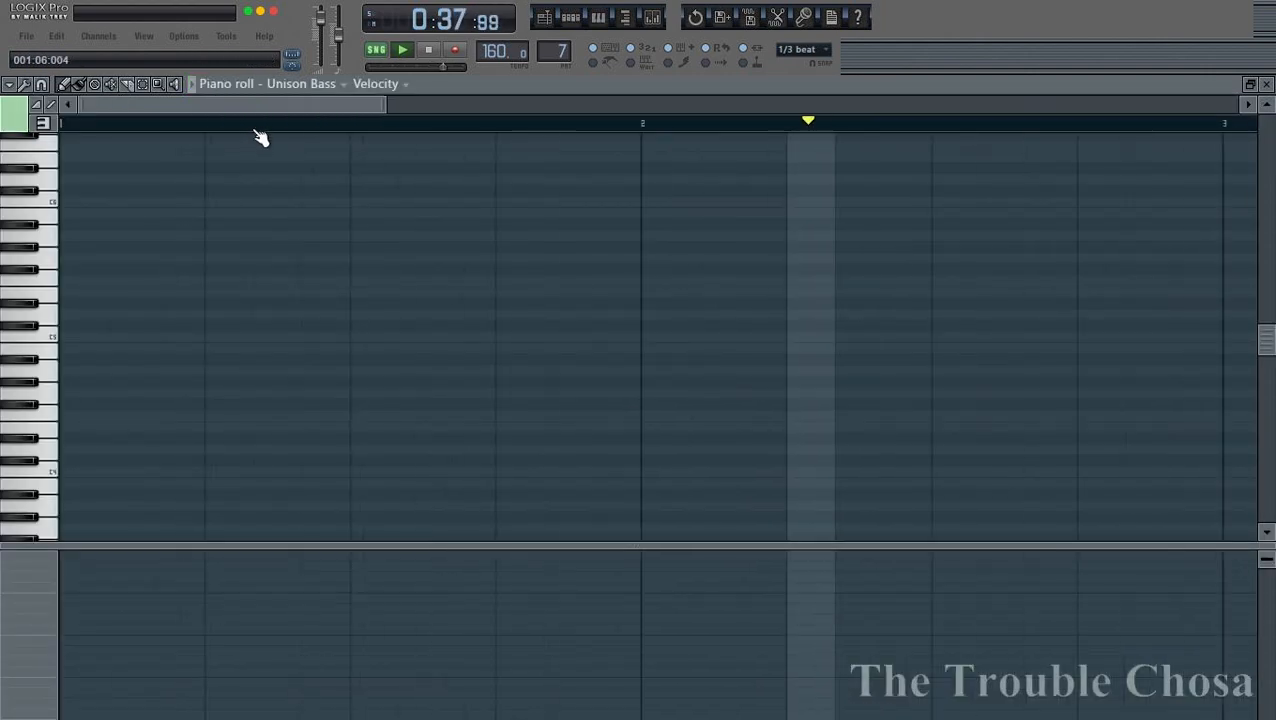
{"action": "left_click", "coordinate": [63, 326]}
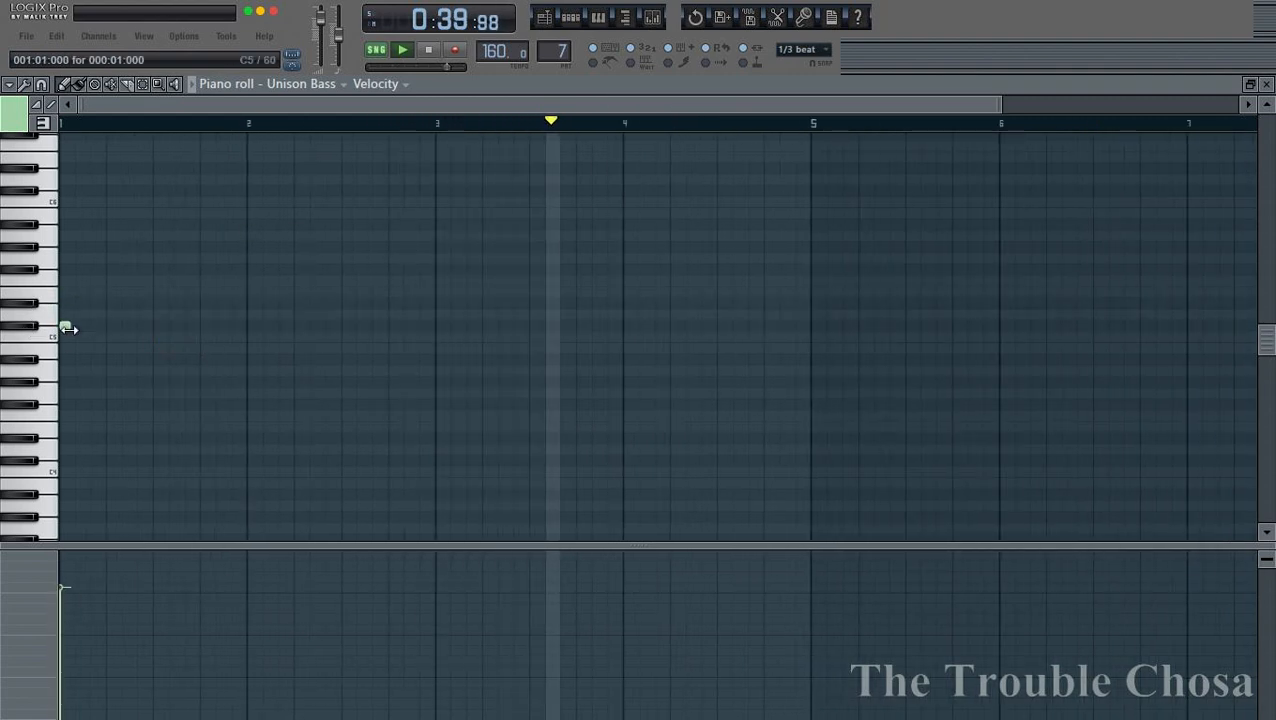
{"action": "mouse_move", "coordinate": [66, 326]}
{"action": "left_mouse_down"}
{"action": "mouse_move", "coordinate": [222, 319]}
{"action": "mouse_move", "coordinate": [209, 322]}
{"action": "left_mouse_up"}
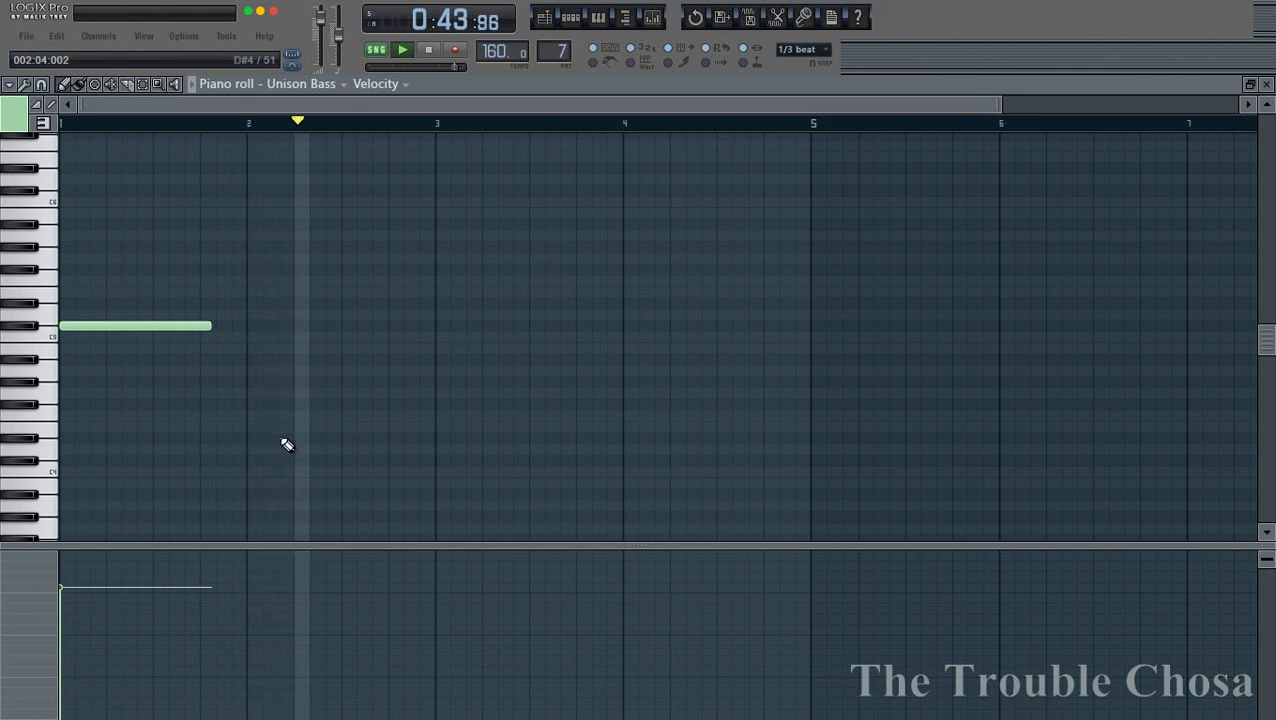
{"action": "left_click", "coordinate": [251, 462]}
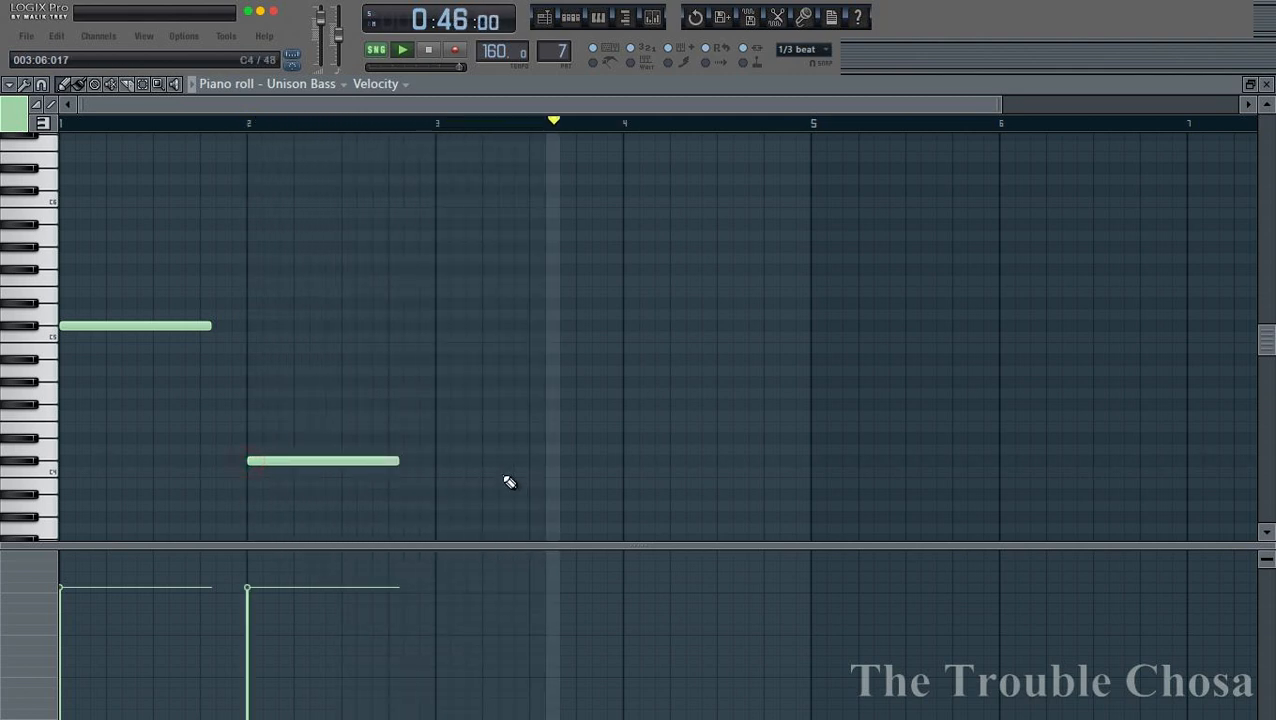
{"action": "left_click", "coordinate": [436, 405]}
{"action": "left_click", "coordinate": [626, 348]}
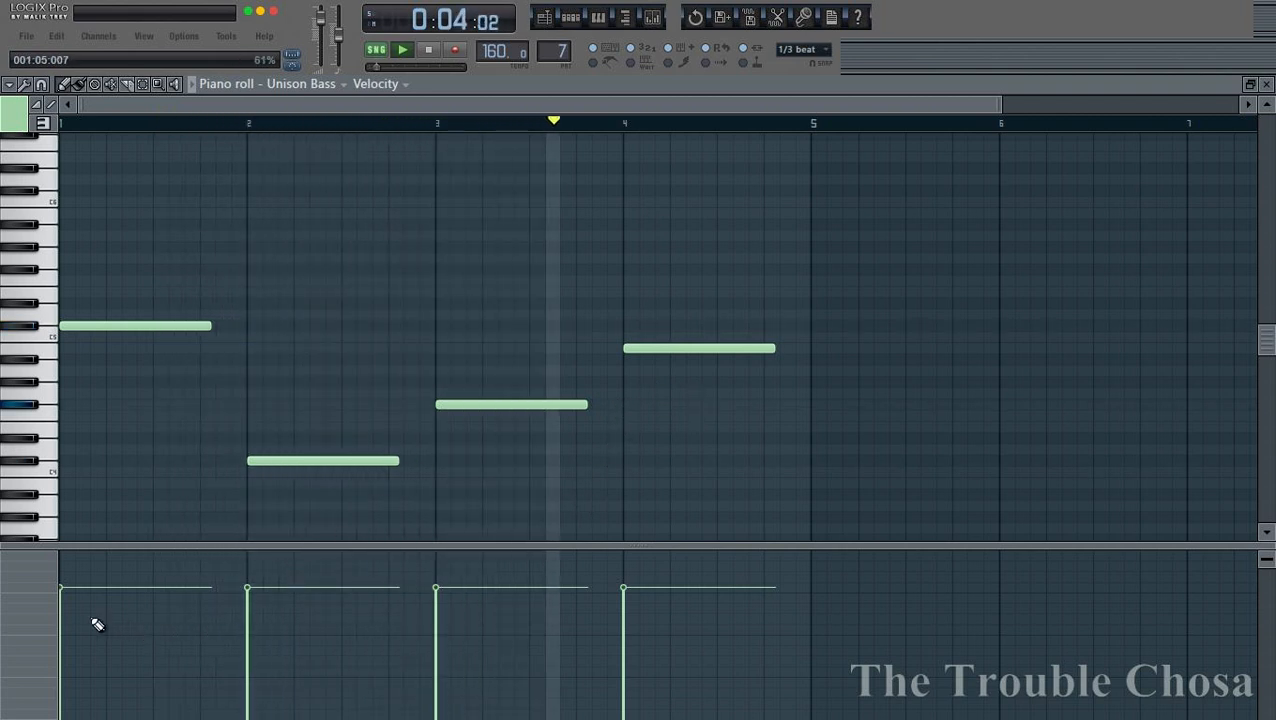
- Lower the velocities of the Unison Bass notes in bars 2, 3 and 4, making bar 2 softest and bar 4 loudest, and close the piano roll
{"action": "left_click", "coordinate": [248, 680]}
{"action": "left_click", "coordinate": [436, 645]}
{"action": "left_click", "coordinate": [624, 615]}
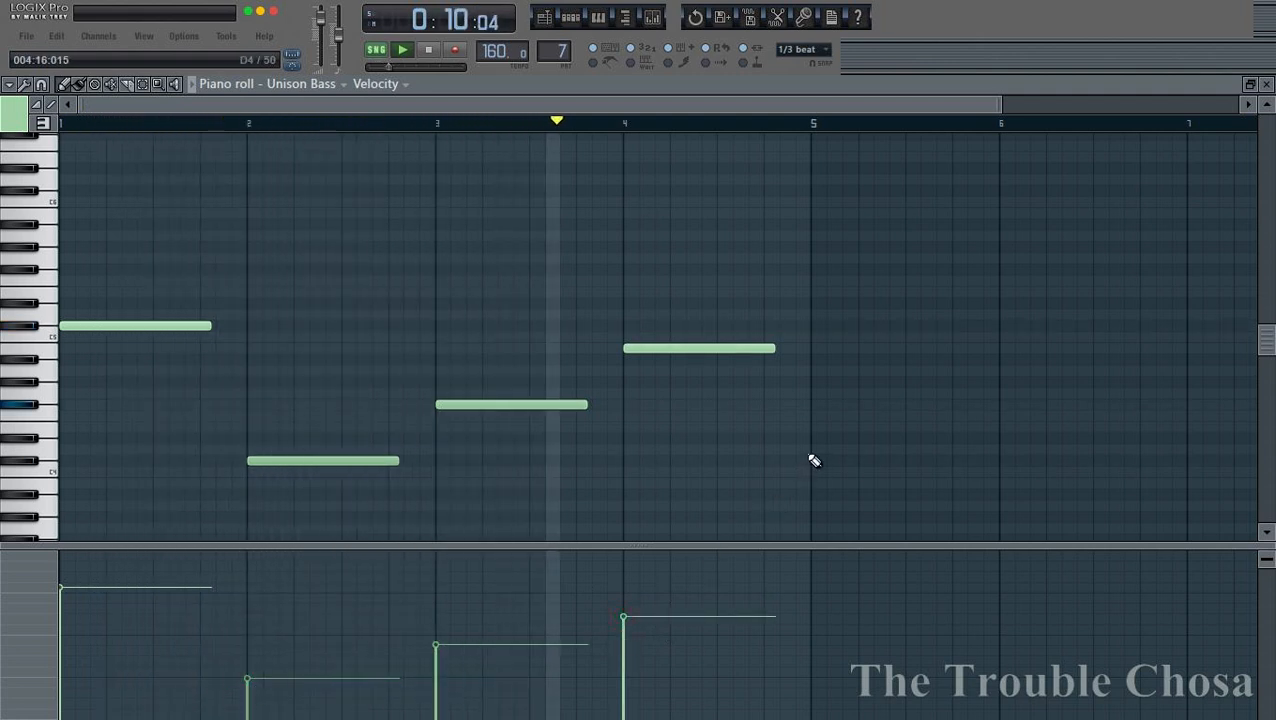
{"action": "scroll", "coordinate": [815, 460], "scroll_direction": "down", "scroll_amount": 3}
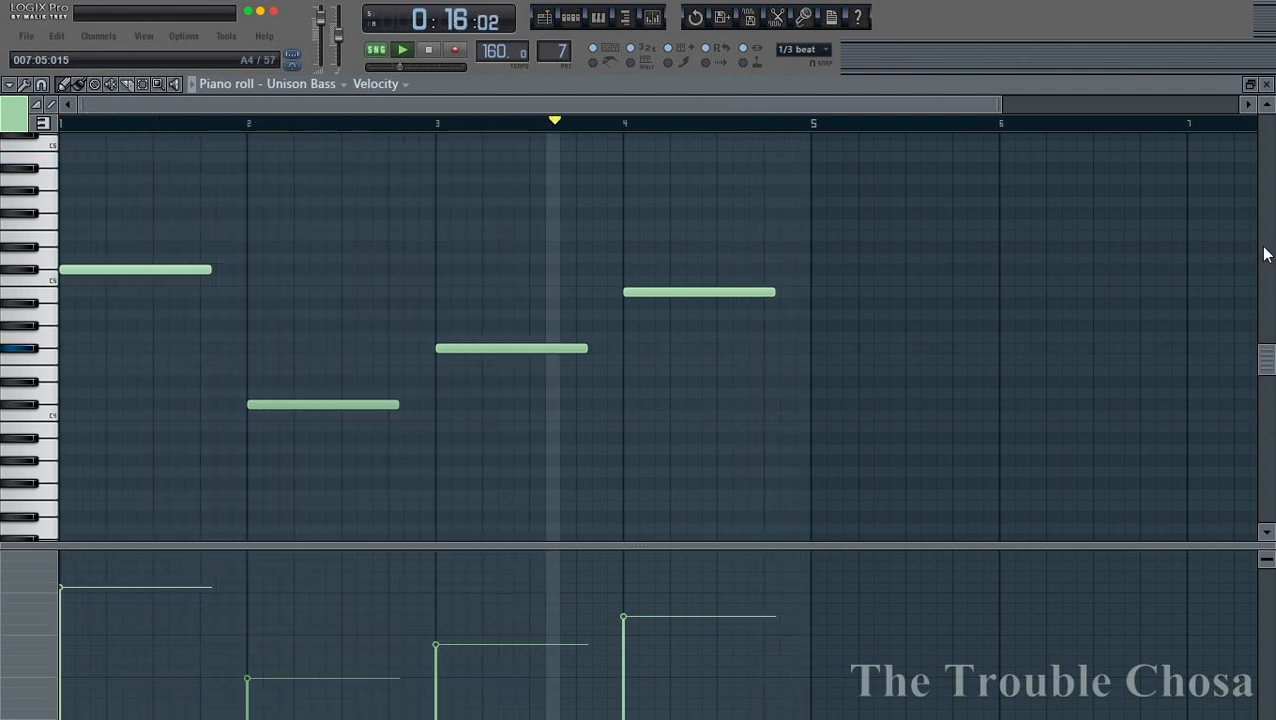
{"action": "left_click", "coordinate": [1266, 84]}
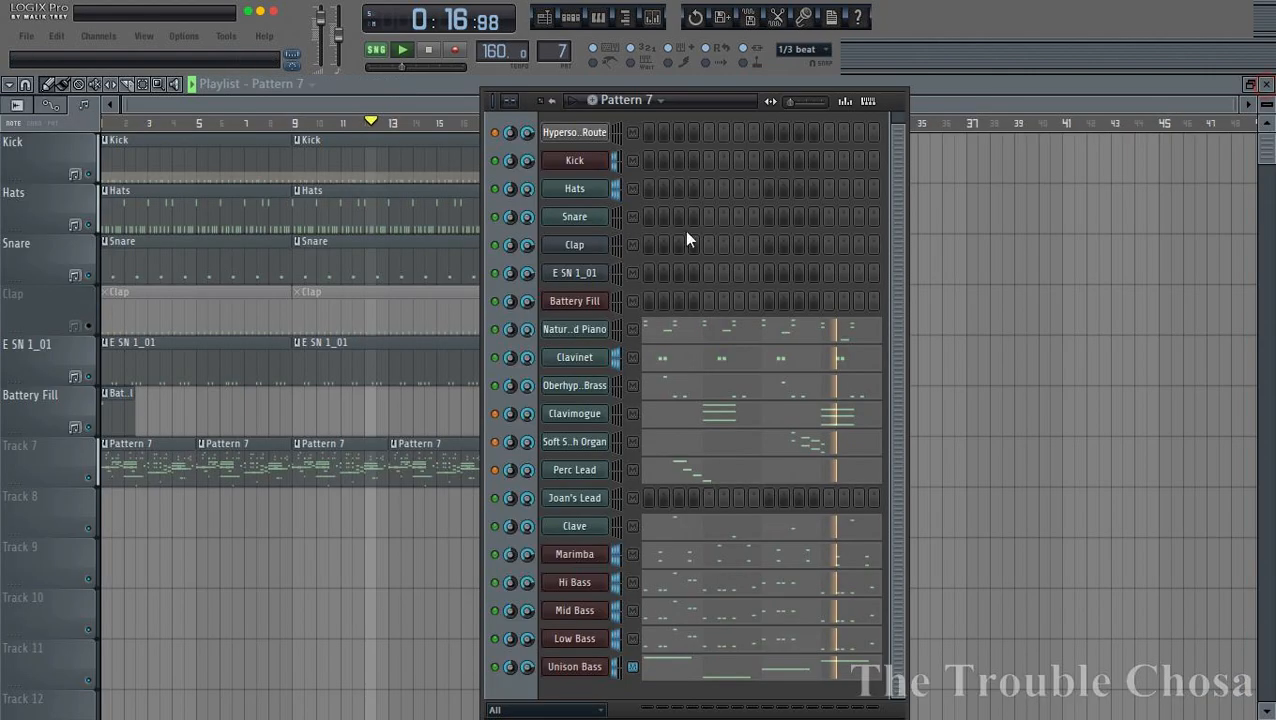
- Save the project with the new Unison Bass part, overwriting "1 - 3 Beat [Xitsonga Instru]"
{"action": "left_click", "coordinate": [27, 42]}
{"action": "left_click", "coordinate": [60, 179]}
{"action": "key", "text": "Return"}
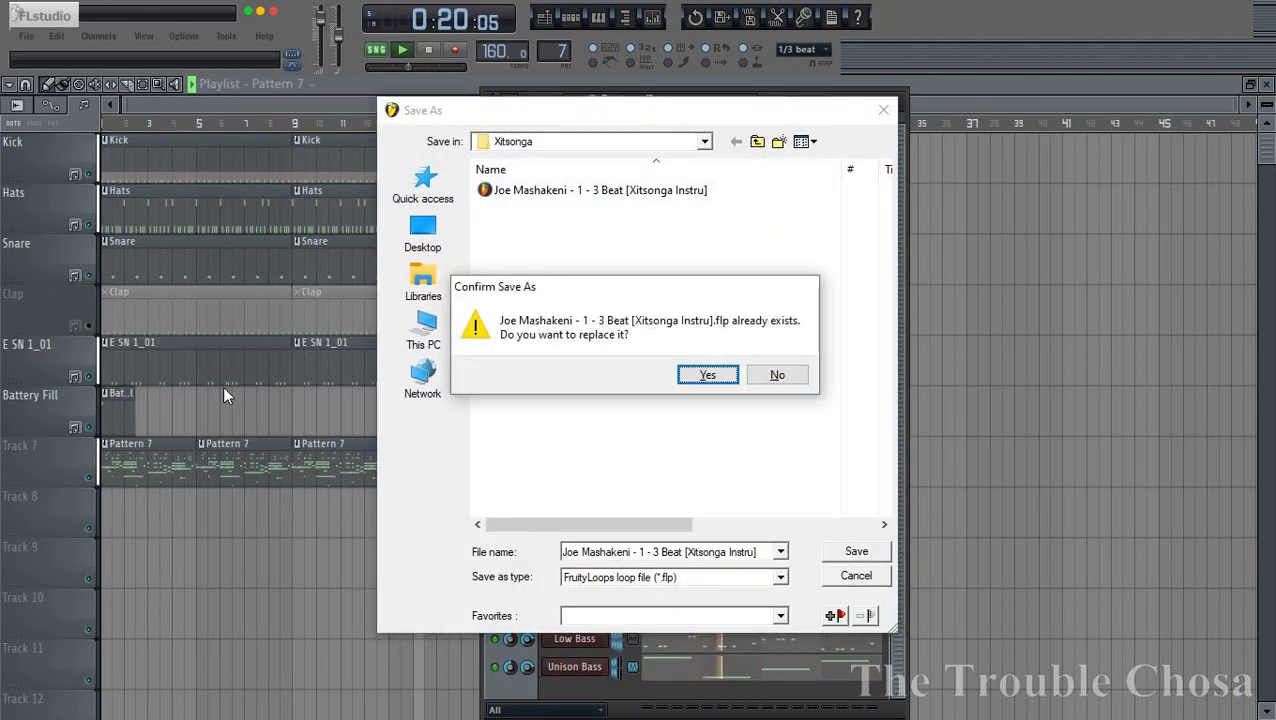
{"action": "key", "text": "Return"}
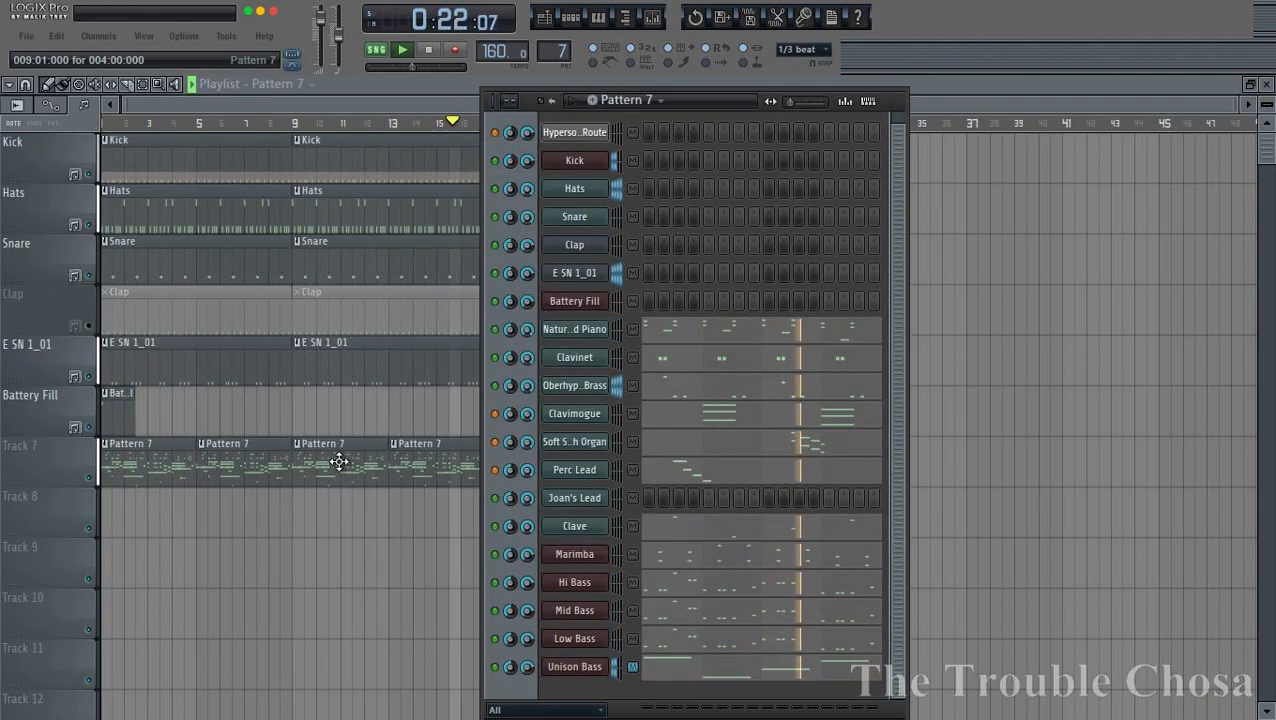
- Copy the Perc Lead notes into the empty Joan's Lead channel
{"action": "right_click", "coordinate": [575, 503]}
{"action": "mouse_move", "coordinate": [684, 518]}
{"action": "left_click", "coordinate": [745, 537]}
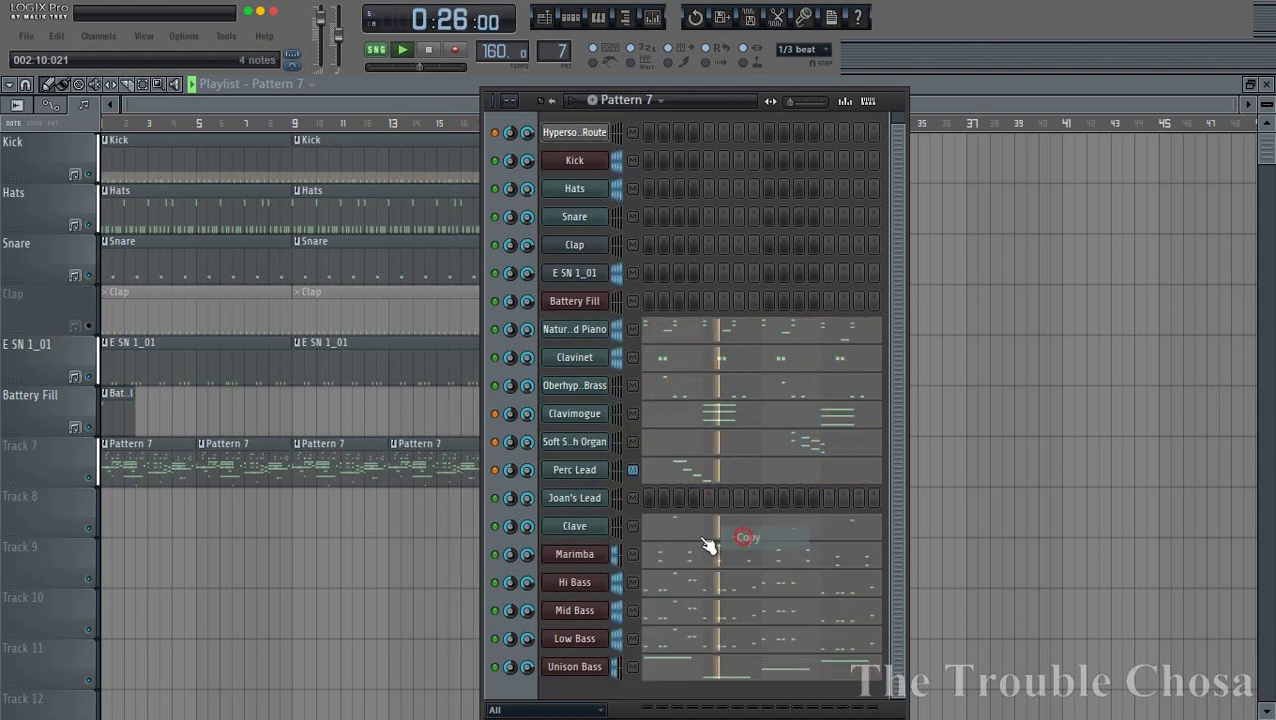
{"action": "right_click", "coordinate": [575, 498]}
{"action": "left_click", "coordinate": [735, 556]}
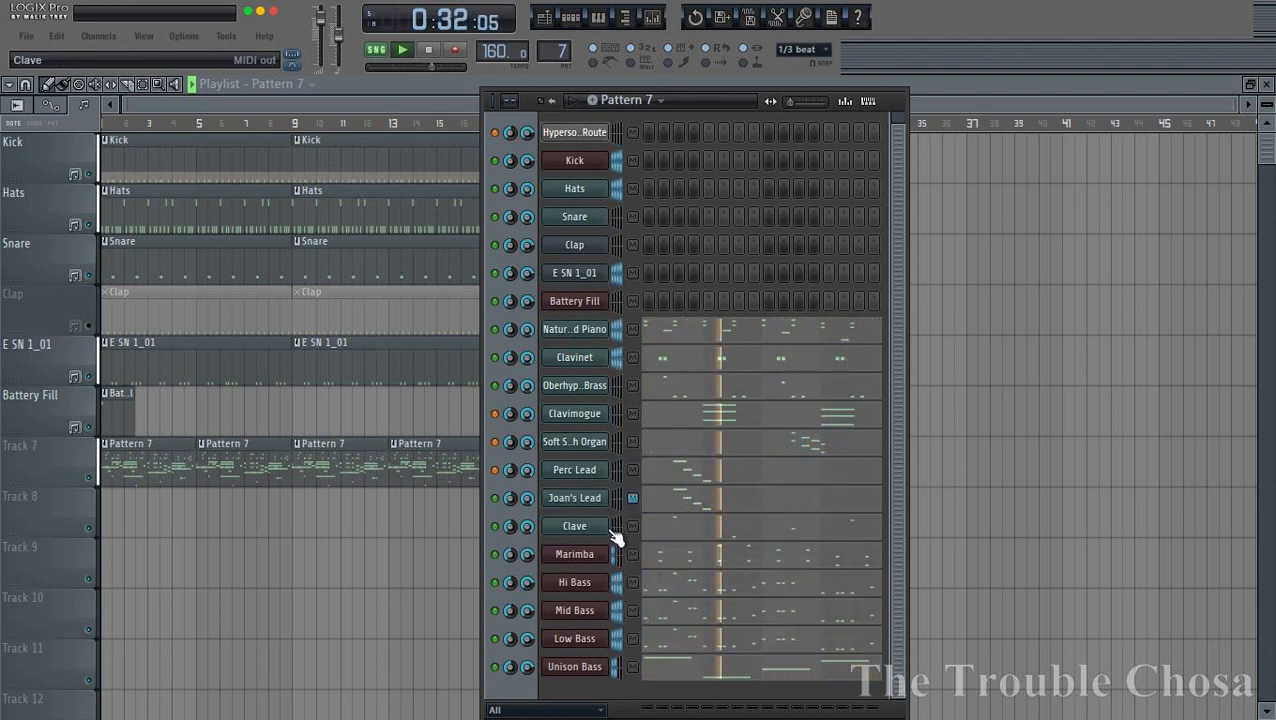
- Transpose the Joan's Lead notes up one octave, restart the song playback and close the piano roll
{"action": "left_click", "coordinate": [675, 494]}
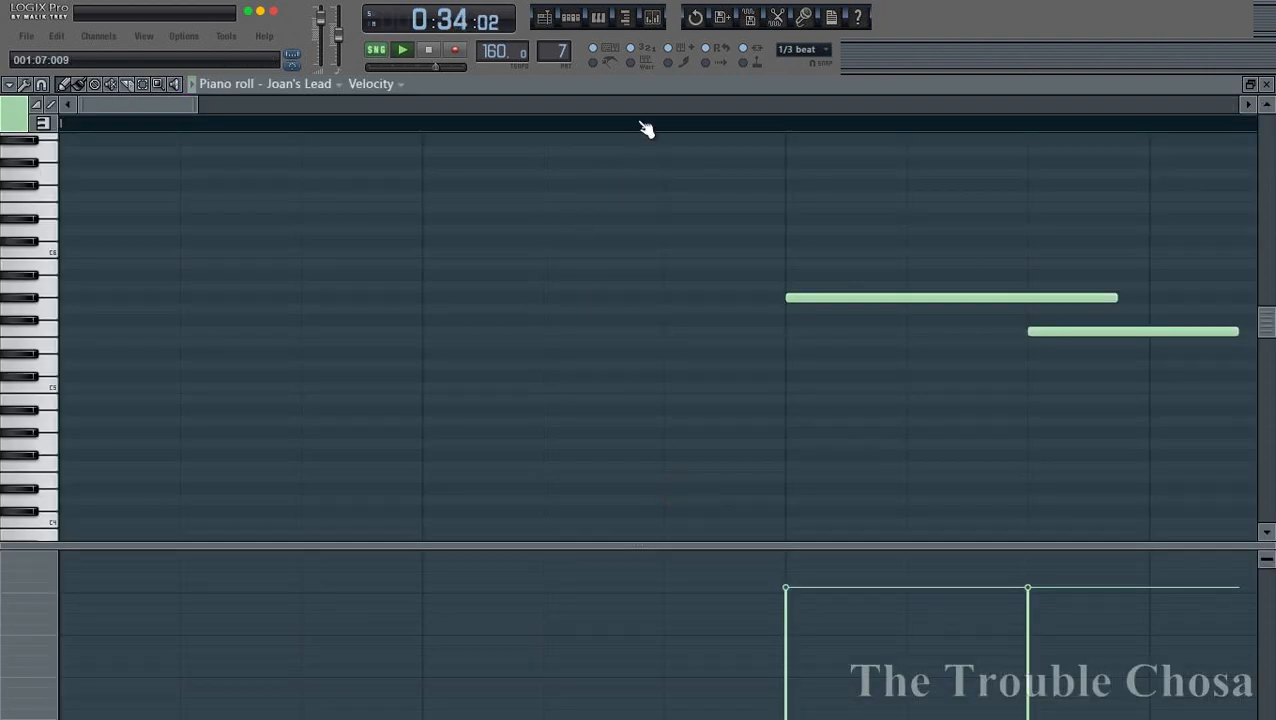
{"action": "scroll", "coordinate": [646, 128], "scroll_direction": "down", "scroll_amount": 5}
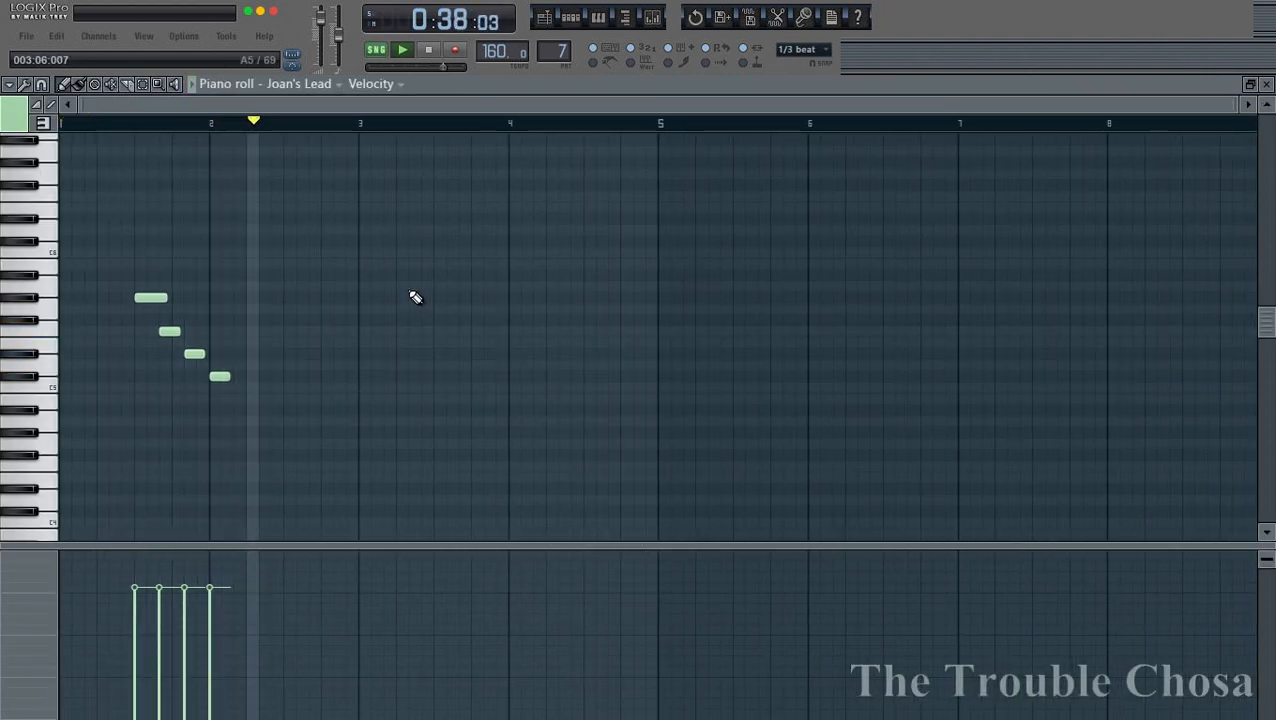
{"action": "key", "text": "ctrl+Up"}
{"action": "key", "text": "space"}
{"action": "key", "text": "space"}
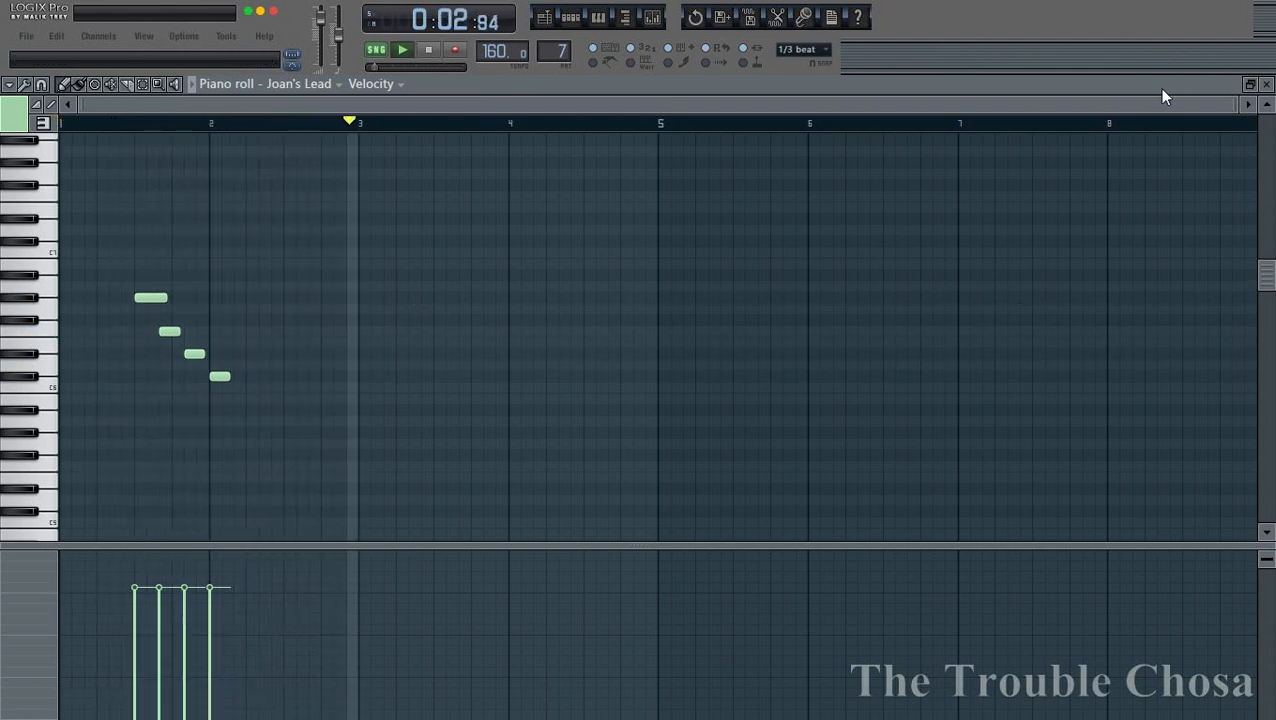
{"action": "key", "text": "F7"}
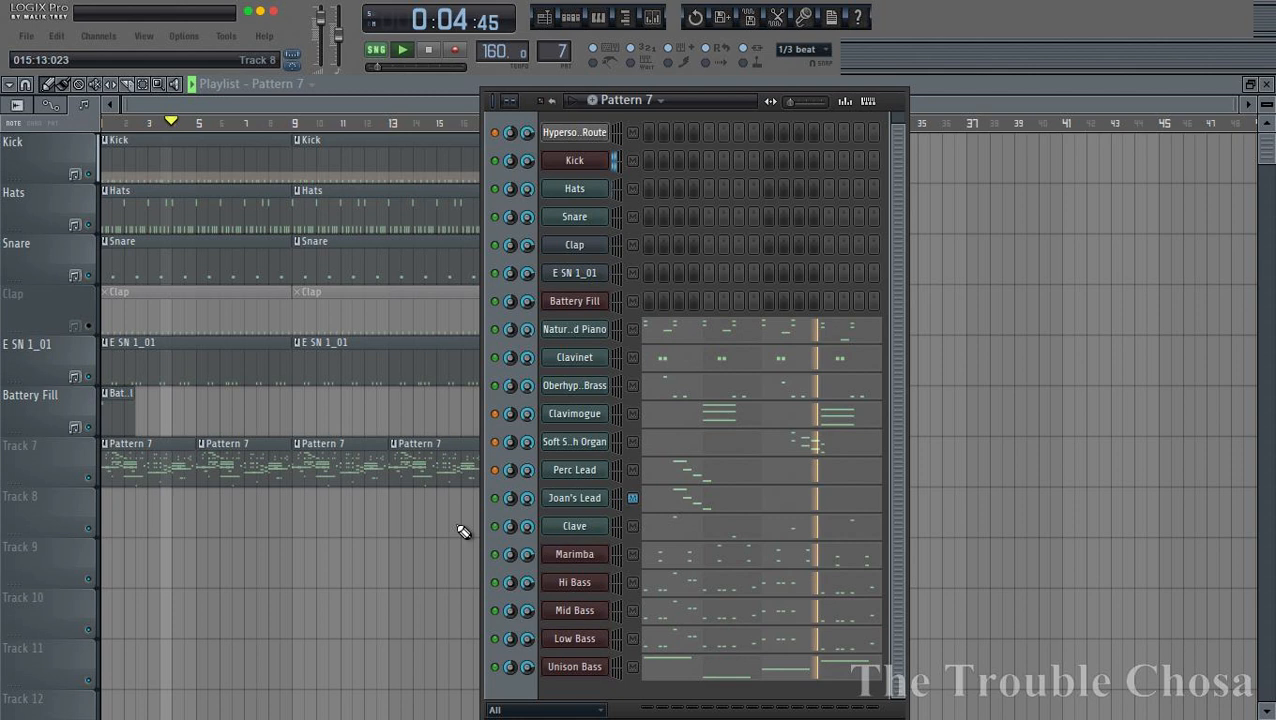
- Lower the channel volume of Joan's Lead
{"action": "right_click", "coordinate": [526, 498]}
{"action": "left_click", "coordinate": [563, 432]}
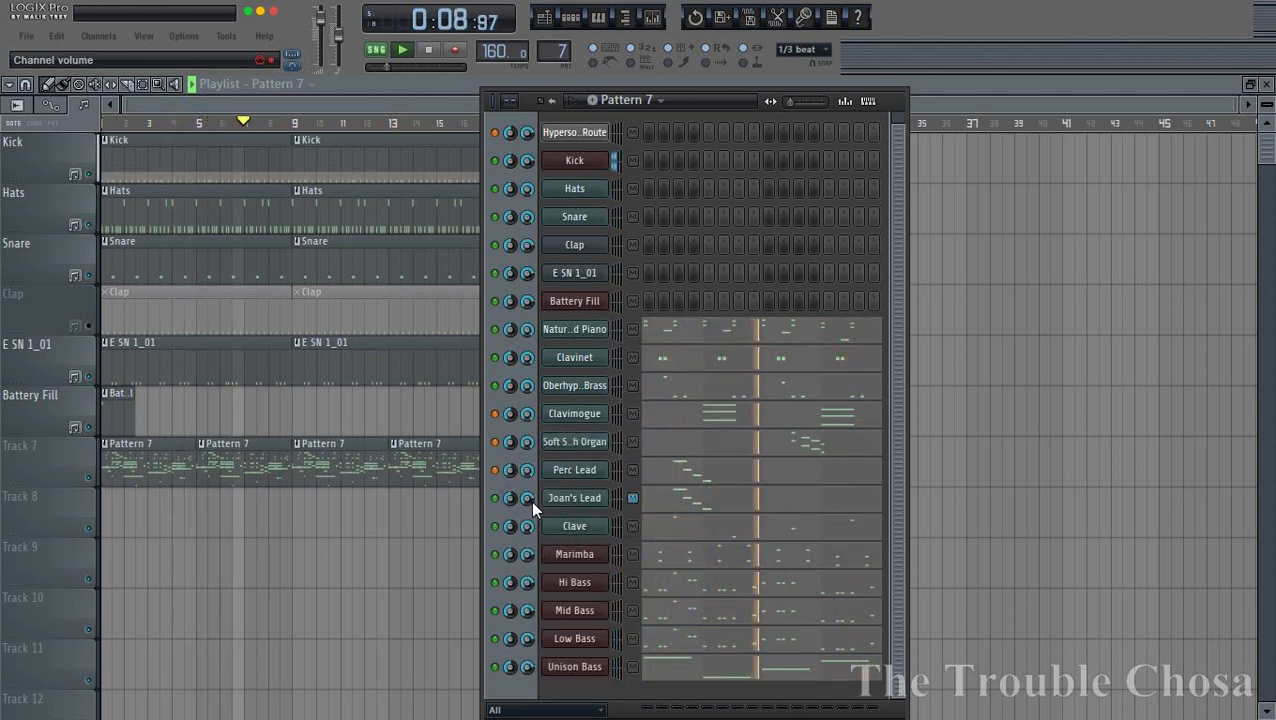
{"action": "mouse_move", "coordinate": [530, 500]}
{"action": "left_mouse_down"}
{"action": "mouse_move", "coordinate": [527, 524]}
{"action": "mouse_move", "coordinate": [529, 509]}
{"action": "left_mouse_up"}
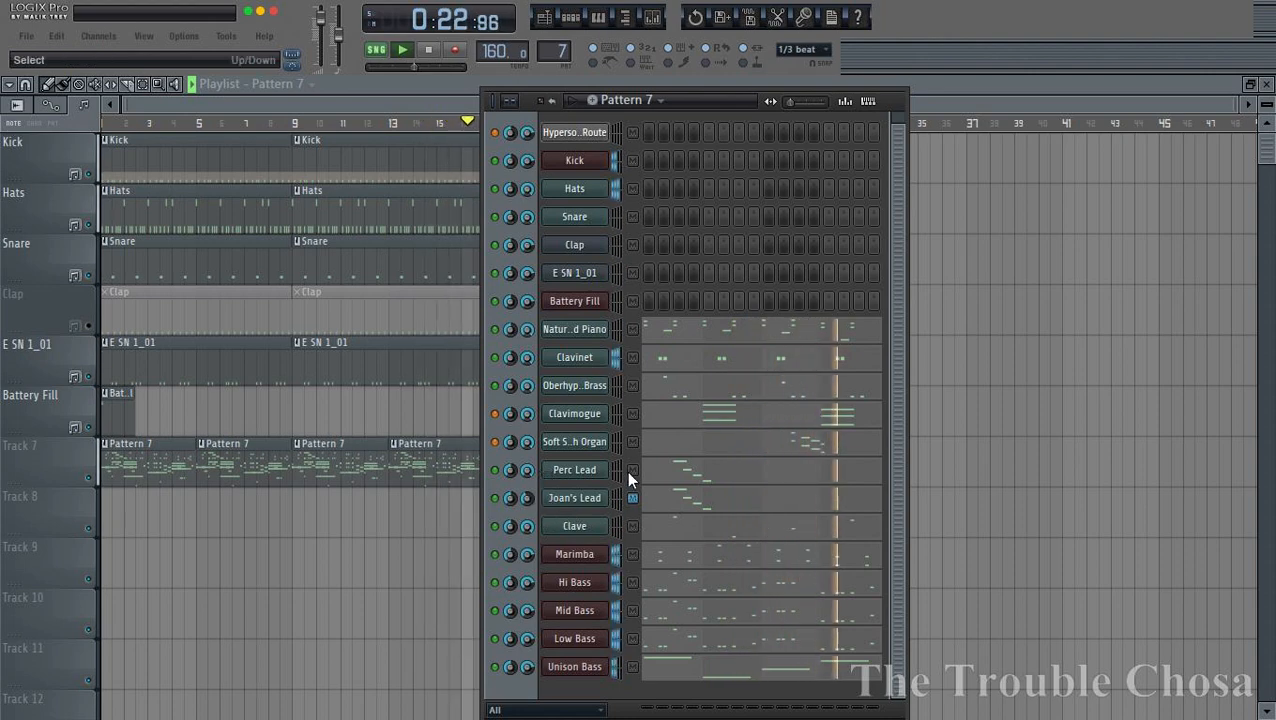
- Save the project under the existing file name "1 - 3 Beat [Xitsonga Instru]", overwriting the earlier file
{"action": "left_click", "coordinate": [26, 36]}
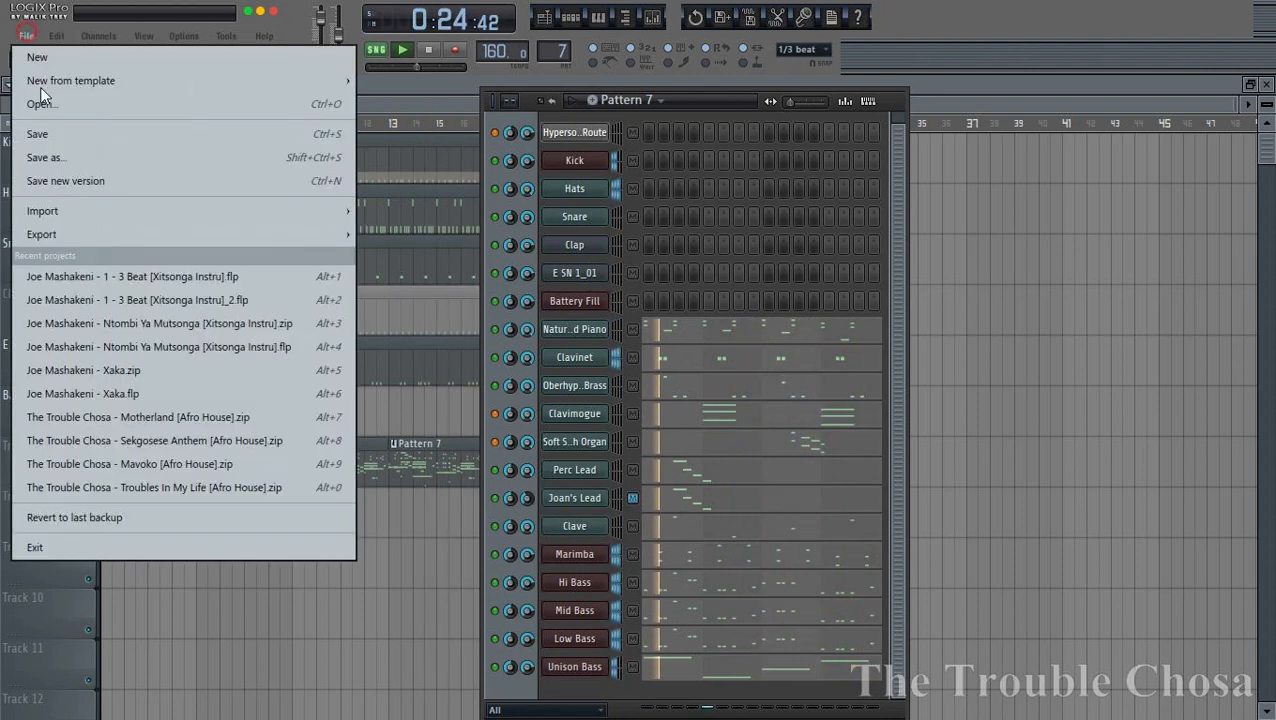
{"action": "left_click", "coordinate": [52, 167]}
{"action": "left_click", "coordinate": [856, 551]}
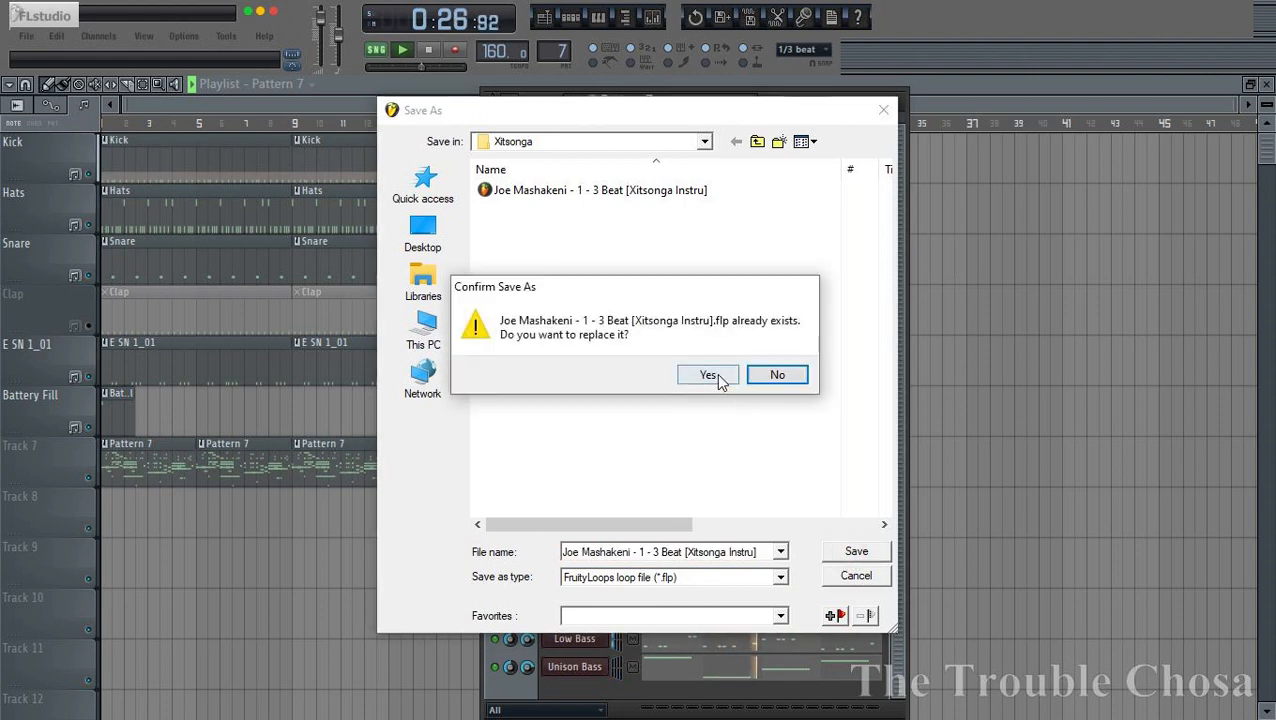
{"action": "left_click", "coordinate": [708, 375]}
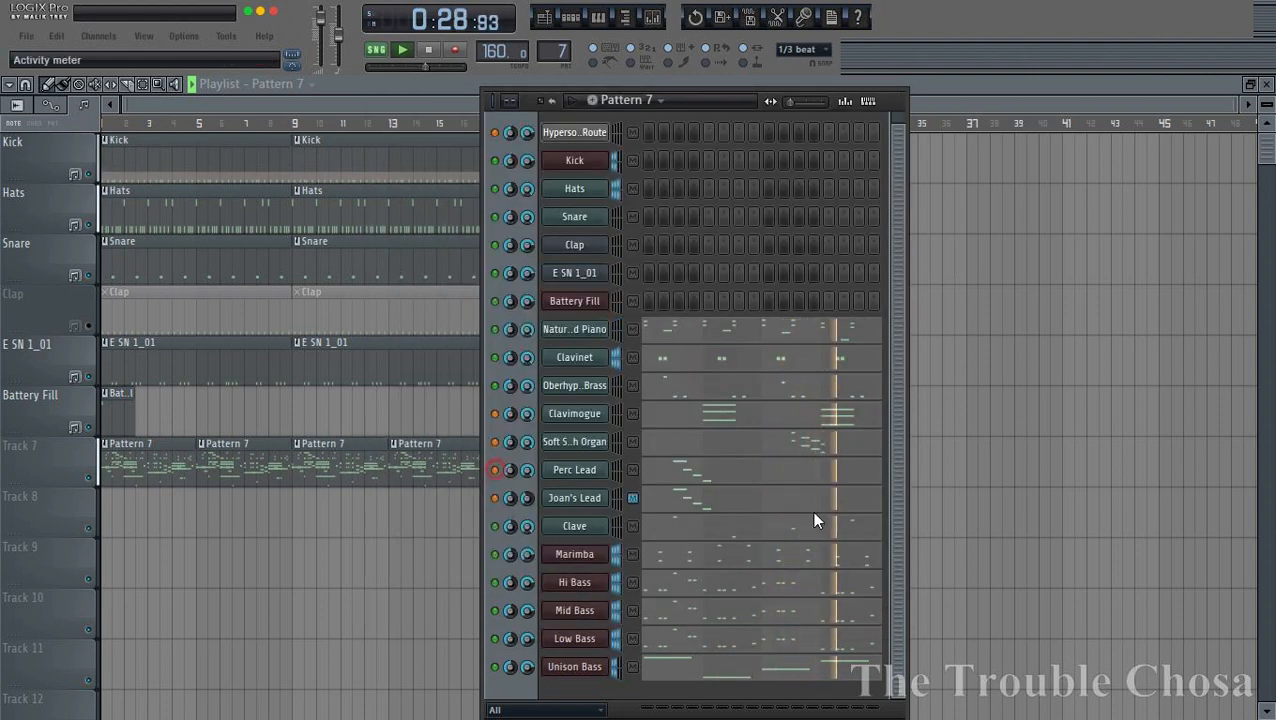
- Set the global snap to Line and split Pattern 7 by channel
{"action": "scroll", "coordinate": [793, 494], "scroll_direction": "up", "scroll_amount": 1}
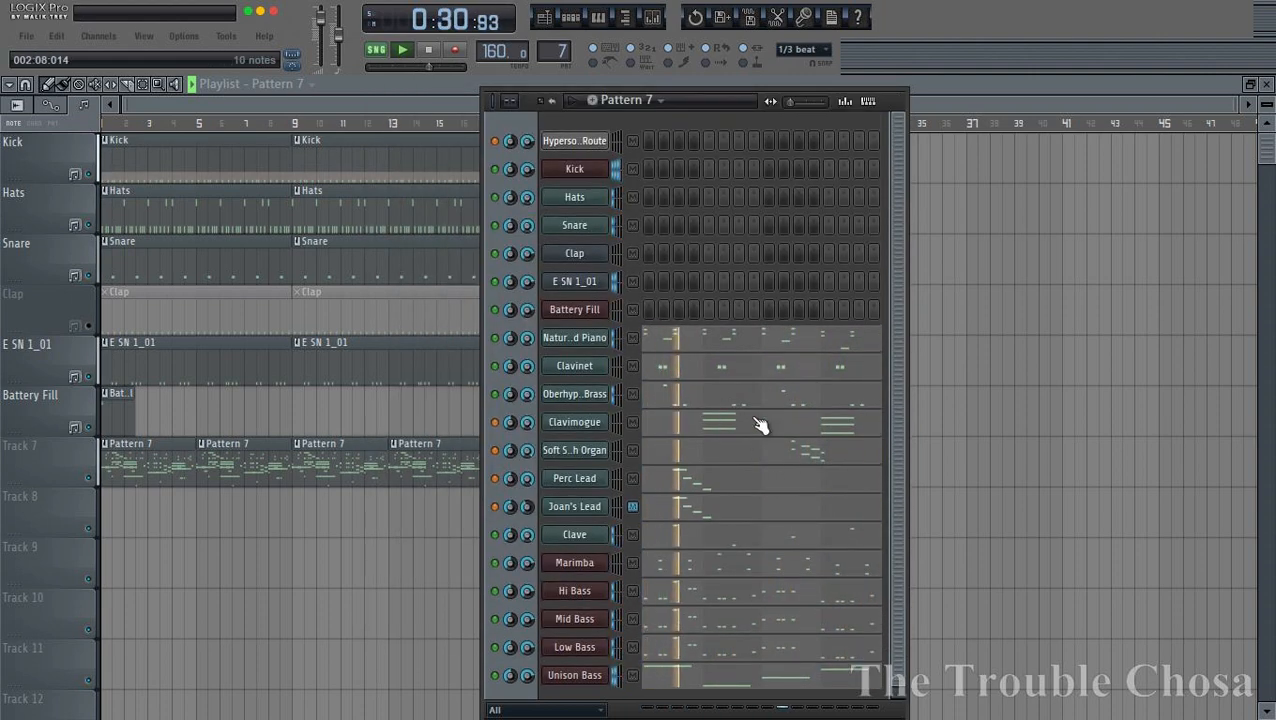
{"action": "left_click", "coordinate": [806, 49]}
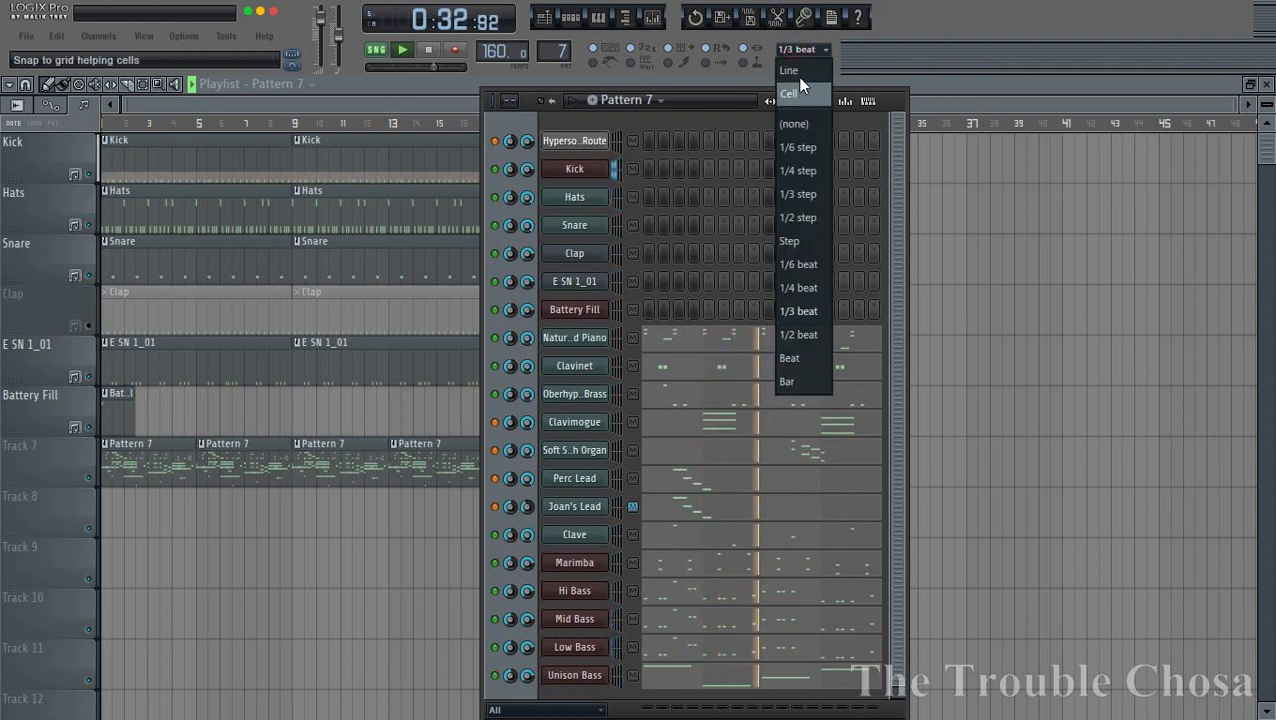
{"action": "left_click", "coordinate": [800, 64]}
{"action": "left_click", "coordinate": [664, 102]}
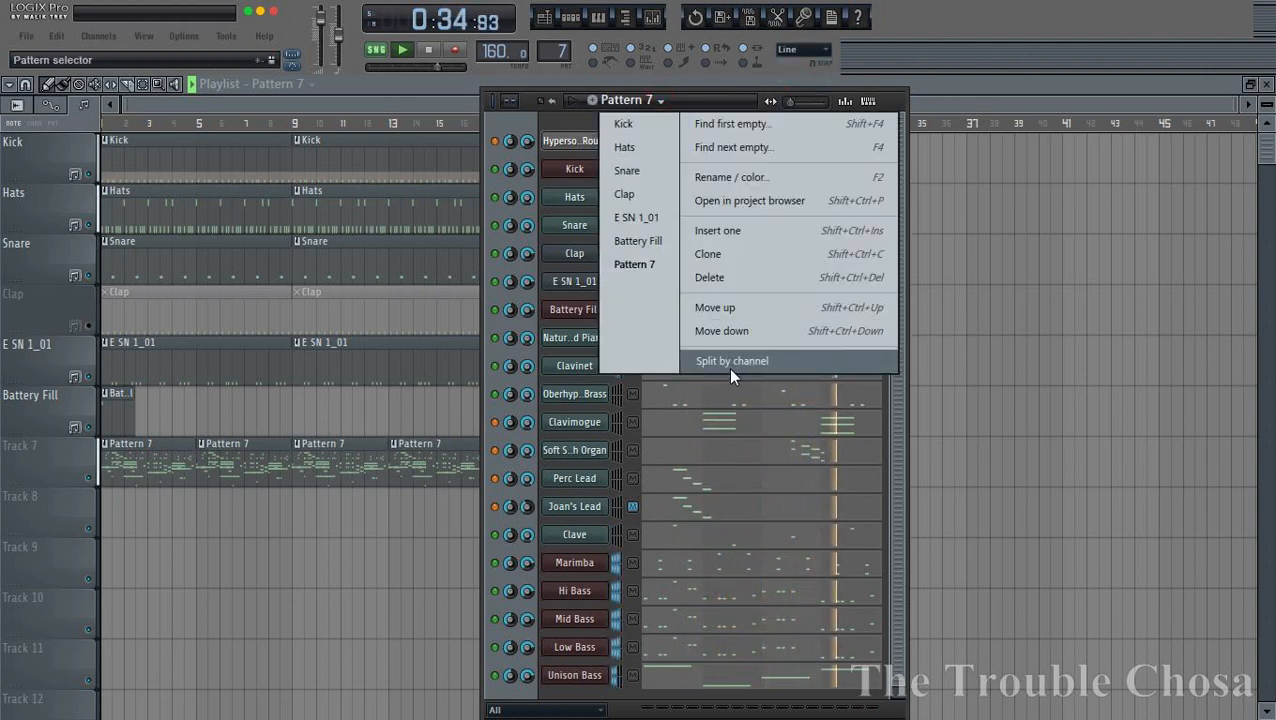
{"action": "left_click", "coordinate": [727, 362]}
- Hide the channel rack and spread the stacked Natural Grand Piano, Clavinet, Oberhype Brass, Clavimogue and Soft Swoosh Organ clips onto Tracks 8 to 12 at bar 1
{"action": "key", "text": "F6"}
{"action": "left_click_drag", "start_coordinate": [140, 464], "coordinate": [134, 575]}
{"action": "scroll", "coordinate": [290, 517], "scroll_direction": "down", "scroll_amount": 2}
{"action": "scroll", "coordinate": [290, 517], "scroll_direction": "down", "scroll_amount": 1}
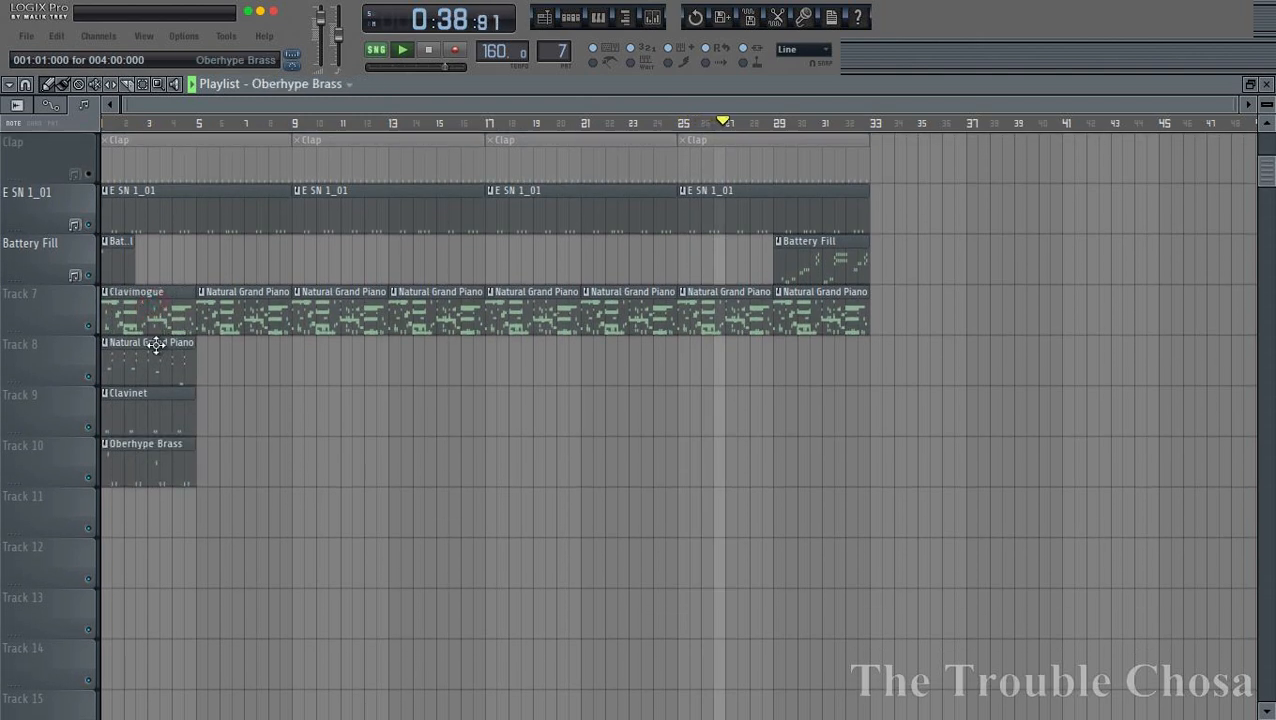
{"action": "left_click_drag", "start_coordinate": [134, 313], "coordinate": [136, 517]}
{"action": "left_click_drag", "start_coordinate": [148, 345], "coordinate": [125, 569]}
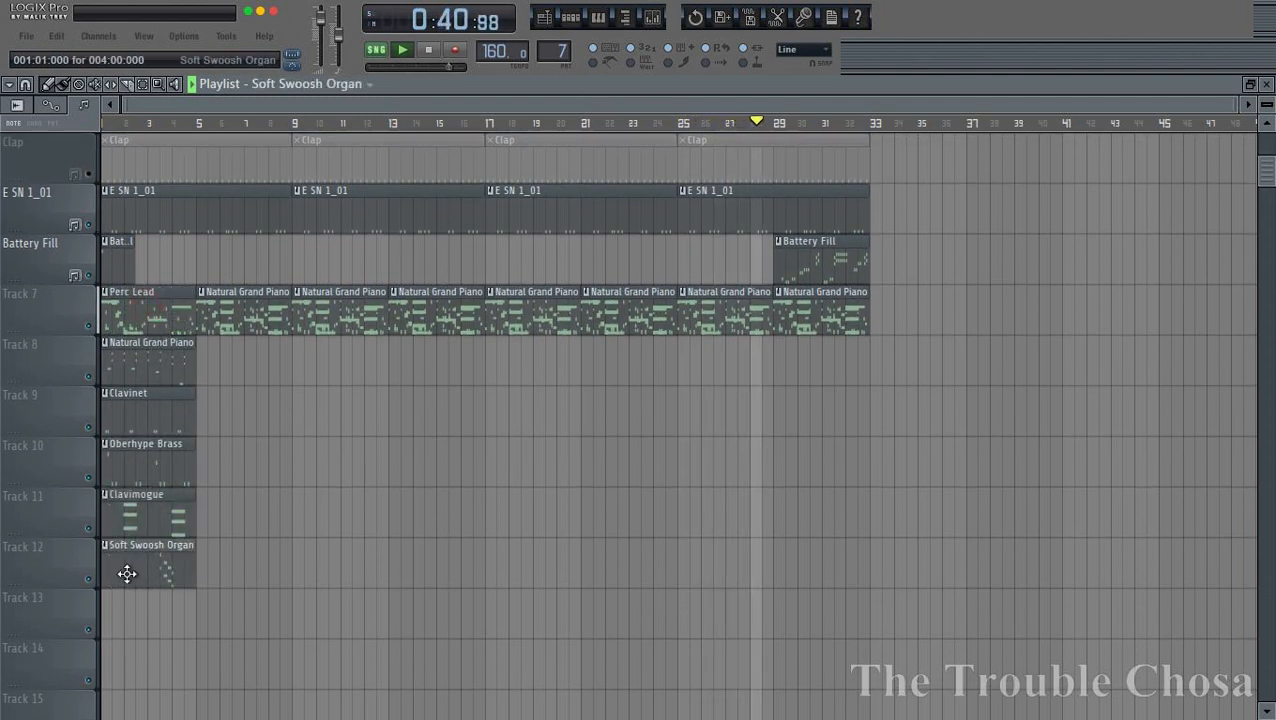
- Move the Perc Lead, Joan's Lead, Clave and Marimba clips from the Track 7 stack to Tracks 13 to 16 at bar 1
{"action": "scroll", "coordinate": [282, 487], "scroll_direction": "down", "scroll_amount": 2}
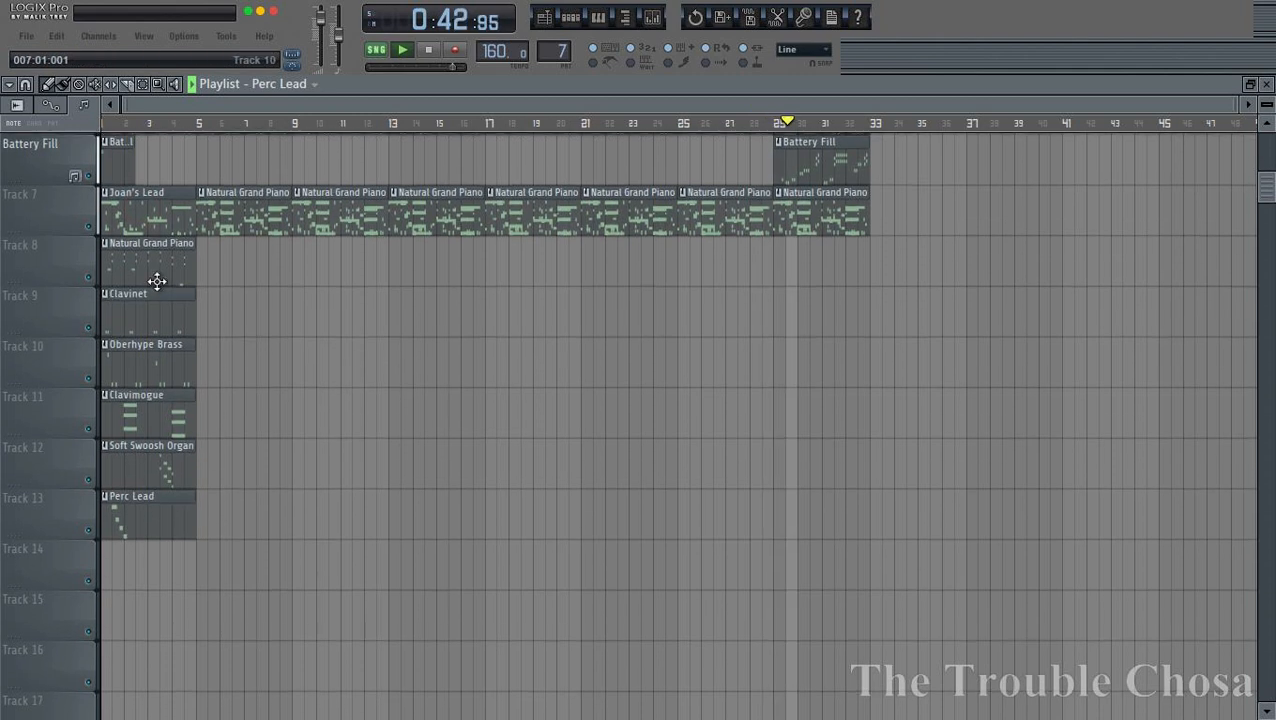
{"action": "left_click_drag", "start_coordinate": [128, 208], "coordinate": [111, 589]}
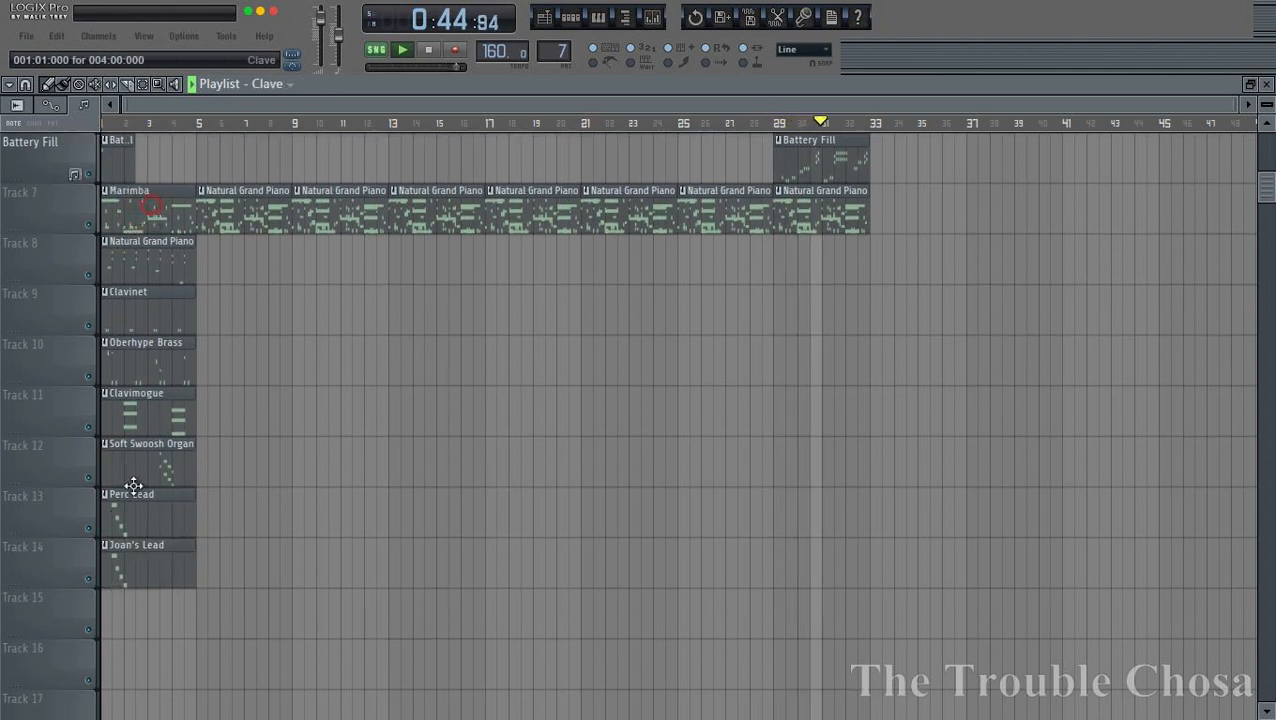
{"action": "left_click_drag", "start_coordinate": [133, 485], "coordinate": [125, 605]}
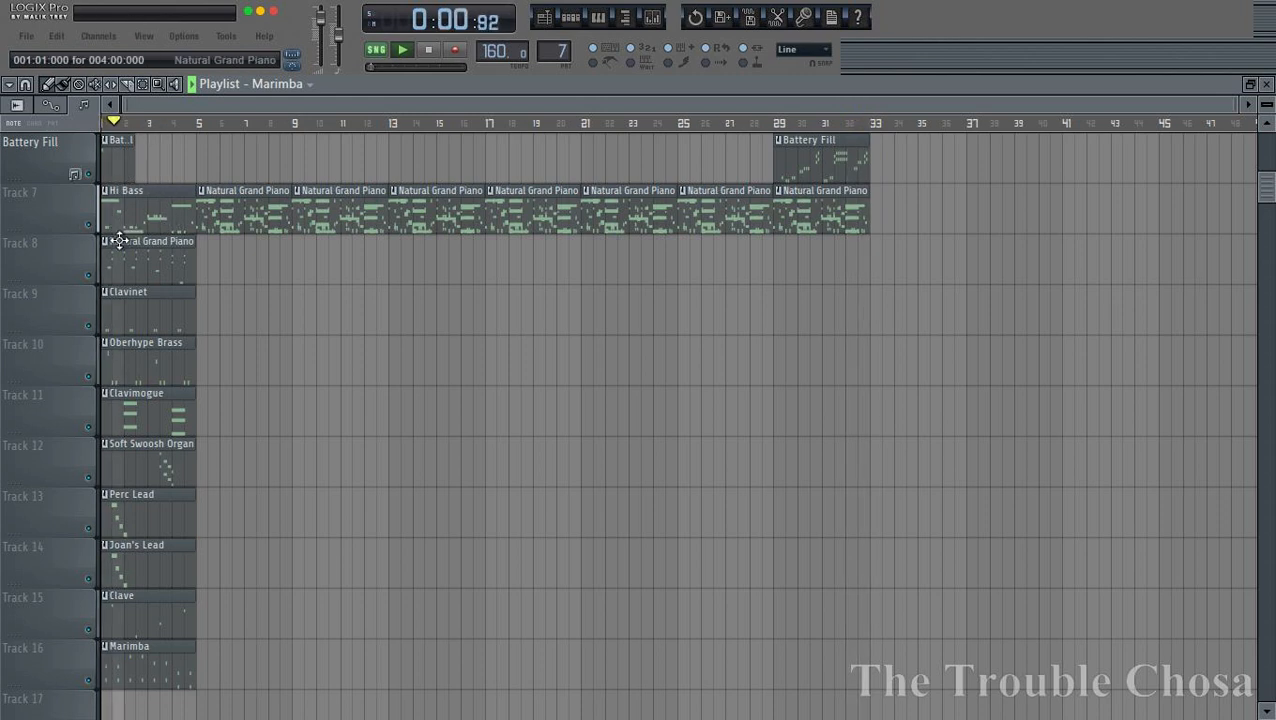
- Move the Hi Bass clip from the Track 7 stack to Track 17 at bar 1
{"action": "scroll", "coordinate": [461, 649], "scroll_direction": "down", "scroll_amount": 1}
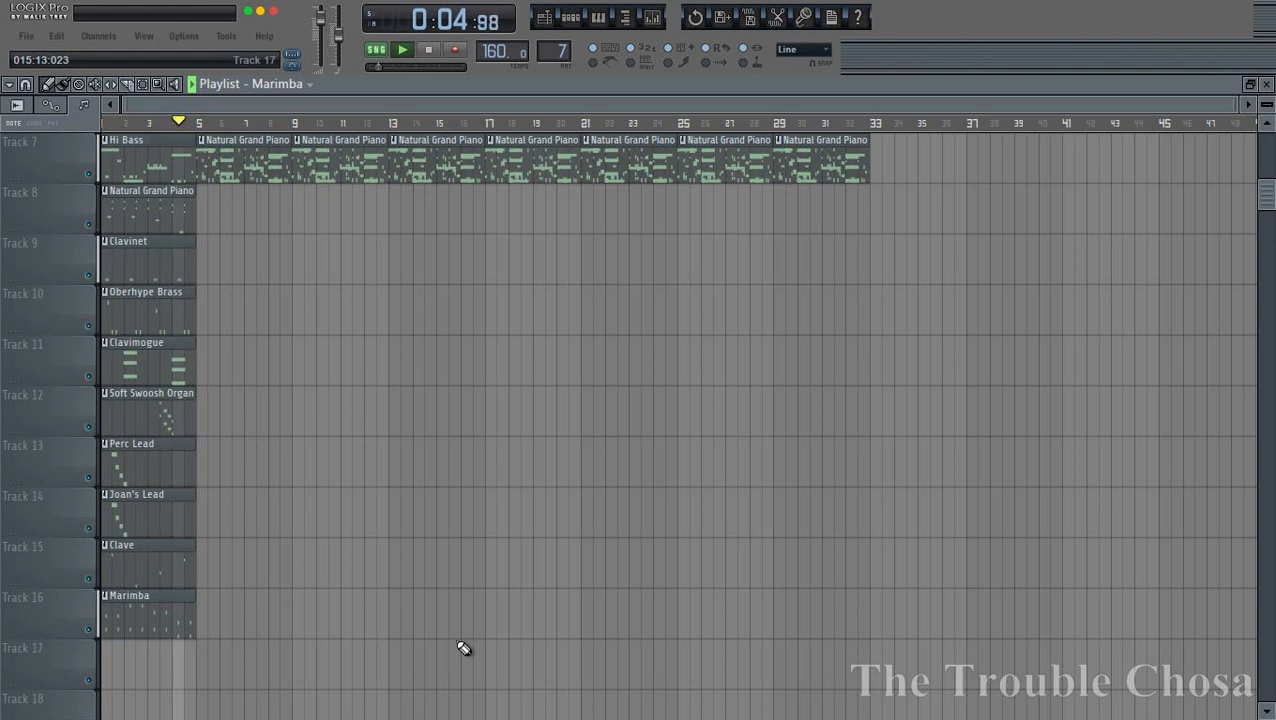
{"action": "scroll", "coordinate": [390, 512], "scroll_direction": "up", "scroll_amount": 2}
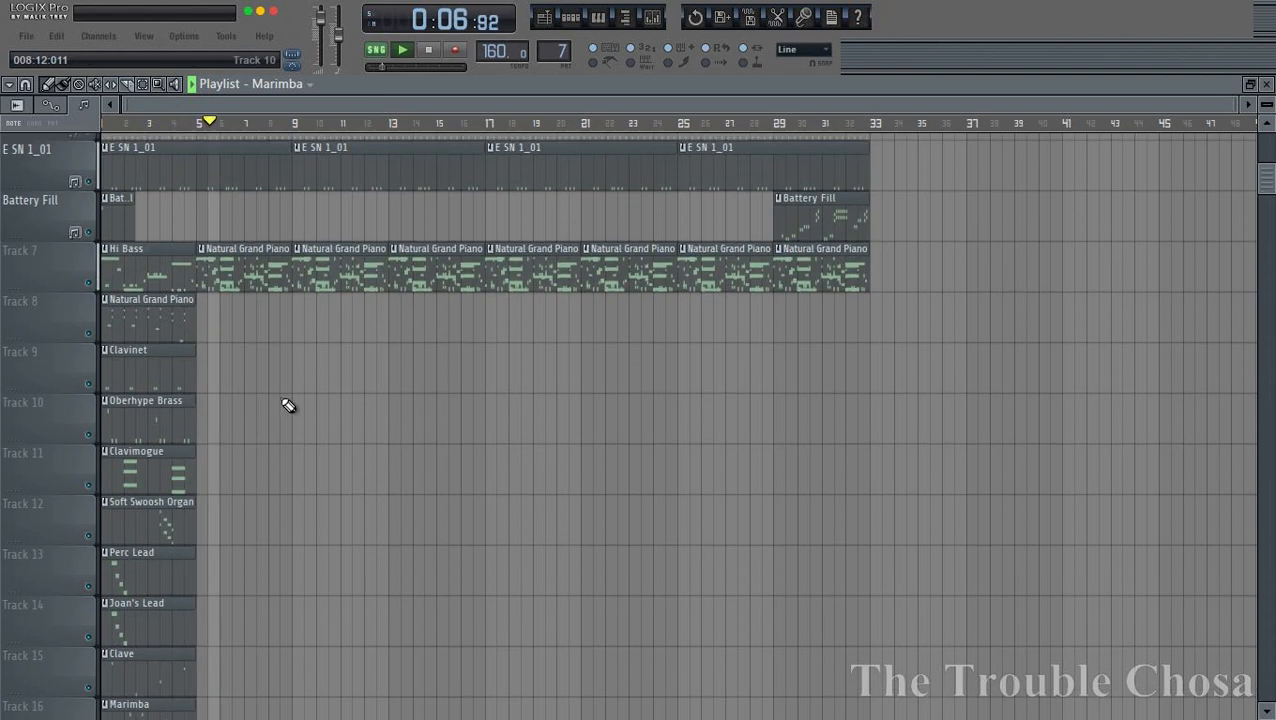
{"action": "left_click_drag", "start_coordinate": [142, 270], "coordinate": [358, 417]}
{"action": "scroll", "coordinate": [478, 455], "scroll_direction": "down", "scroll_amount": 1}
{"action": "scroll", "coordinate": [478, 455], "scroll_direction": "down", "scroll_amount": 2}
{"action": "left_click_drag", "start_coordinate": [356, 296], "coordinate": [150, 590]}
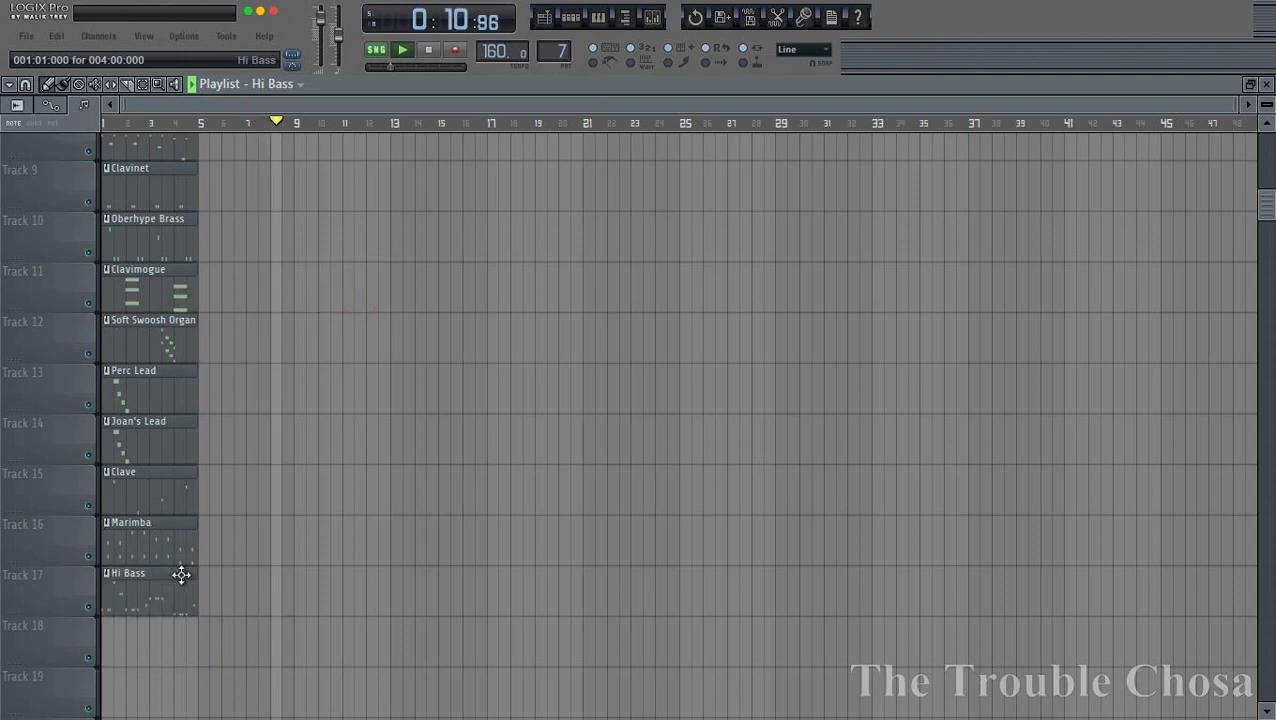
- Move the Mid Bass, Low Bass and Unison Bass clips from the Track 7 stack to Tracks 18 to 20 at bar 1
{"action": "scroll", "coordinate": [216, 406], "scroll_direction": "up", "scroll_amount": 4}
{"action": "left_click_drag", "start_coordinate": [124, 310], "coordinate": [222, 362]}
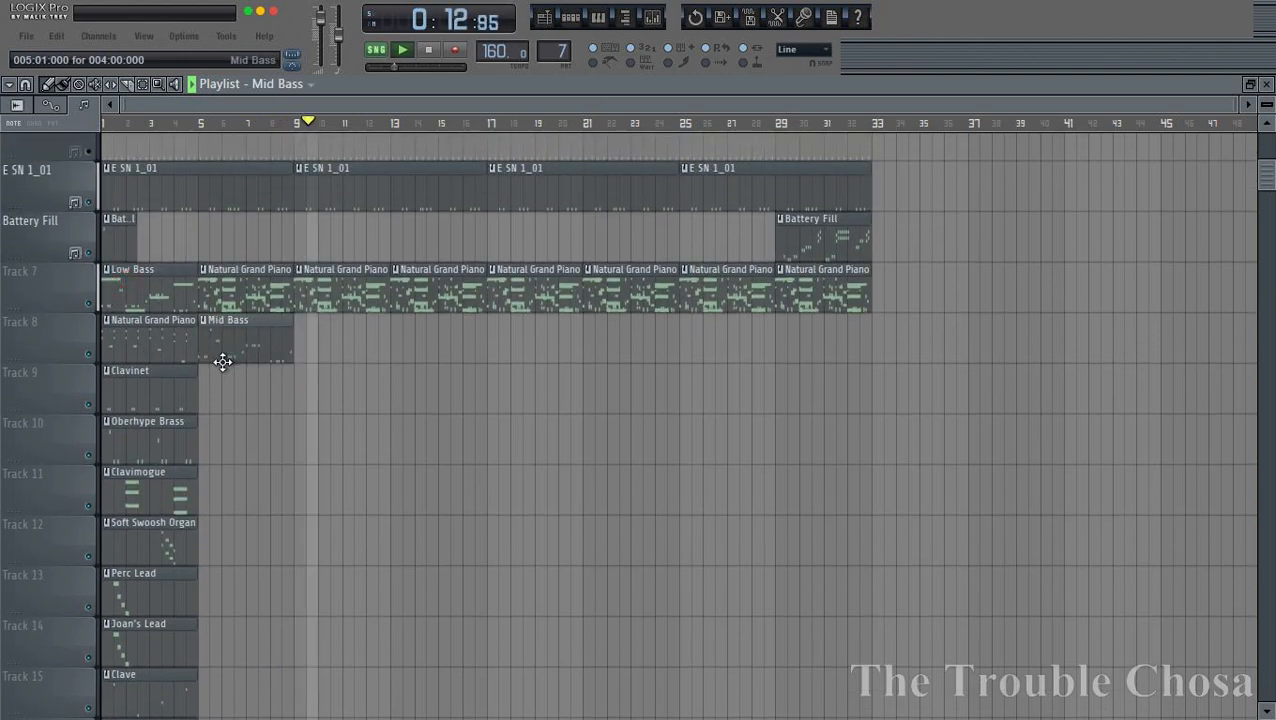
{"action": "left_click_drag", "start_coordinate": [120, 270], "coordinate": [220, 392]}
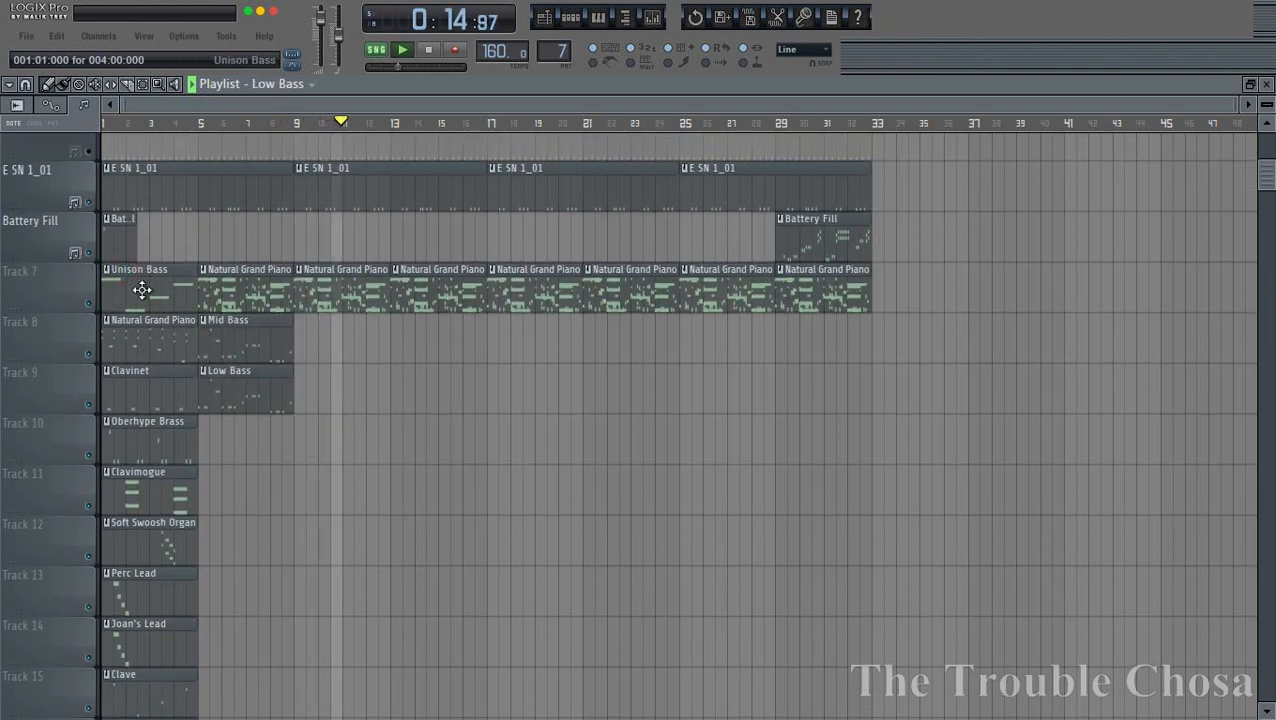
{"action": "left_click_drag", "start_coordinate": [142, 290], "coordinate": [238, 416]}
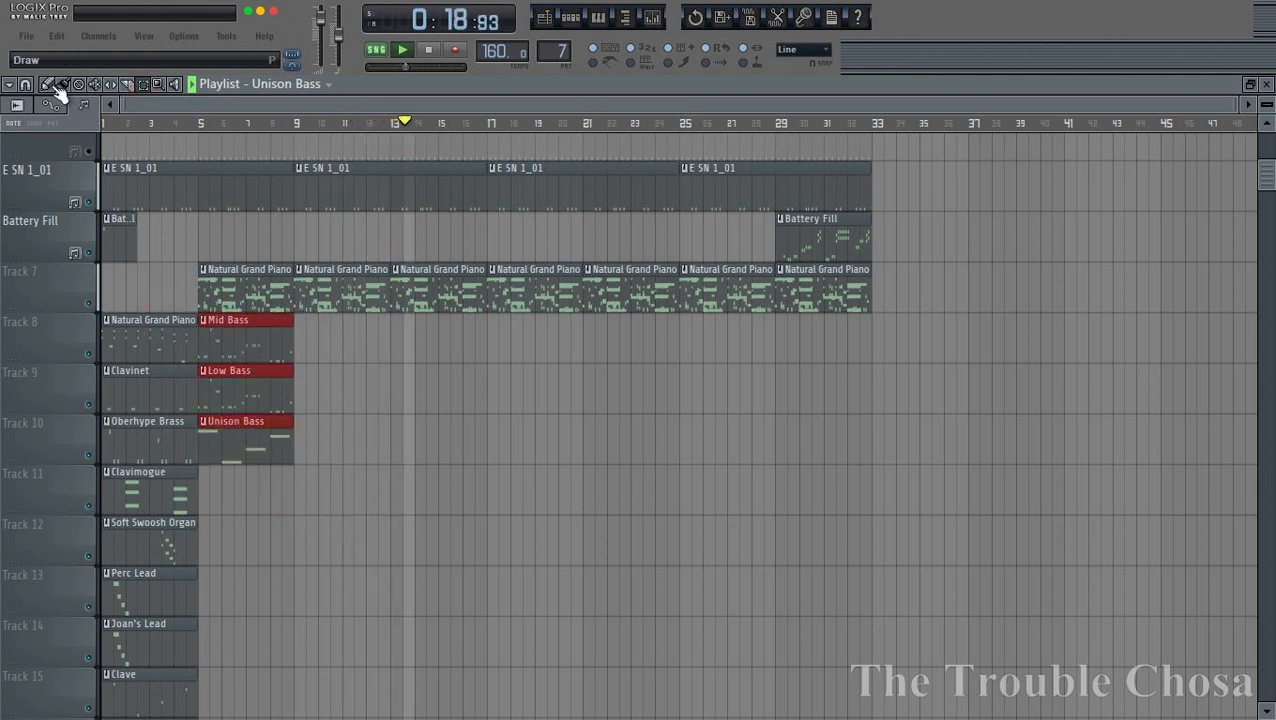
{"action": "scroll", "coordinate": [535, 418], "scroll_direction": "down", "scroll_amount": 5}
{"action": "scroll", "coordinate": [415, 358], "scroll_direction": "up", "scroll_amount": 2}
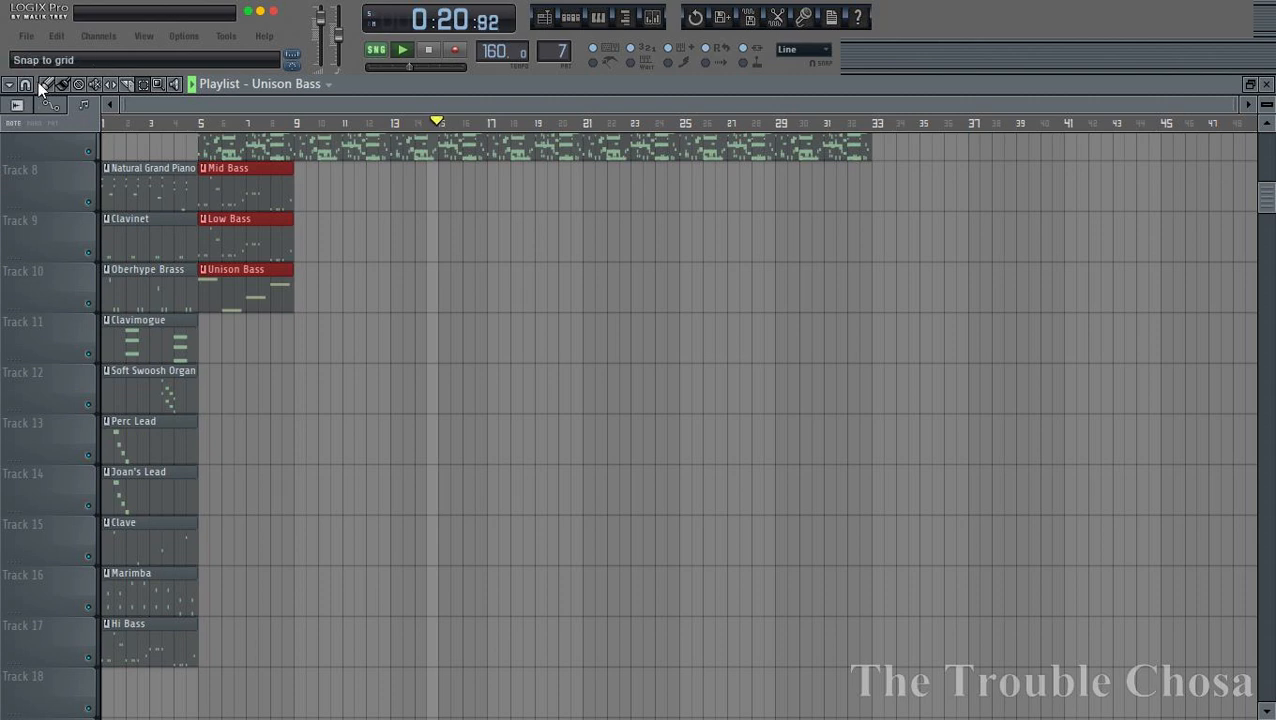
{"action": "left_click_drag", "start_coordinate": [236, 214], "coordinate": [117, 707]}
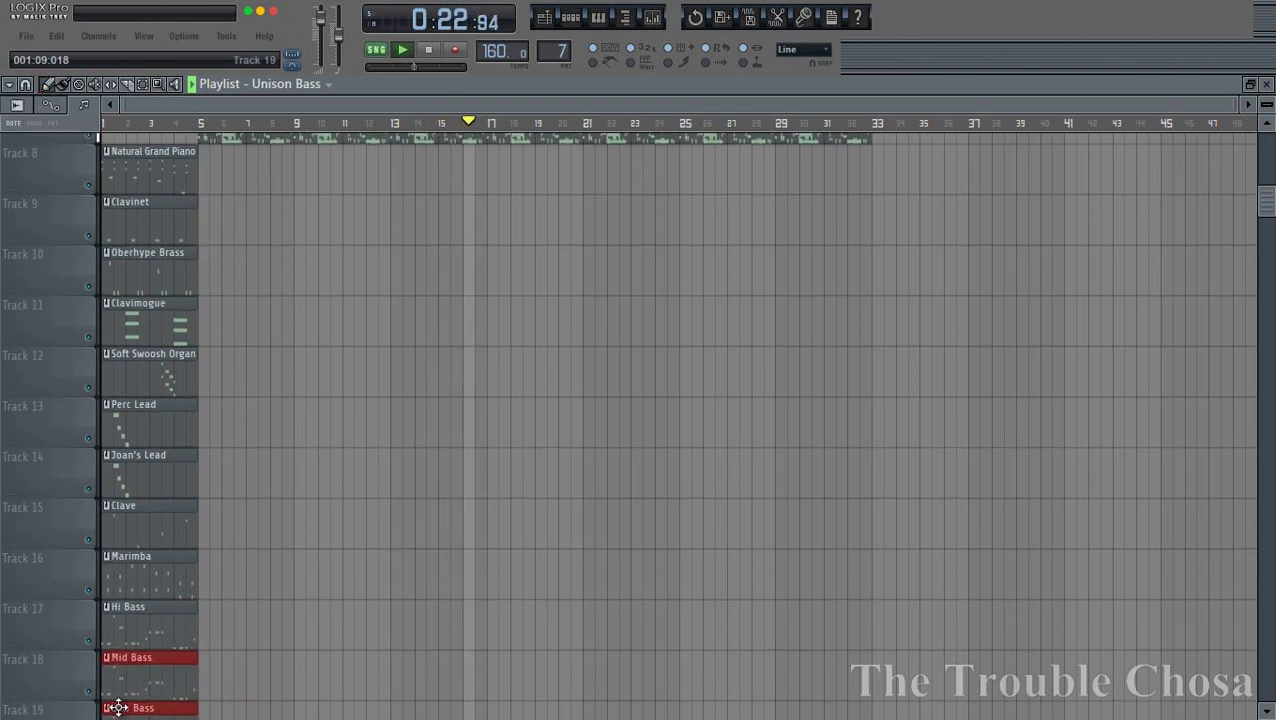
{"action": "scroll", "coordinate": [410, 444], "scroll_direction": "down", "scroll_amount": 3}
{"action": "scroll", "coordinate": [325, 306], "scroll_direction": "up", "scroll_amount": 8}
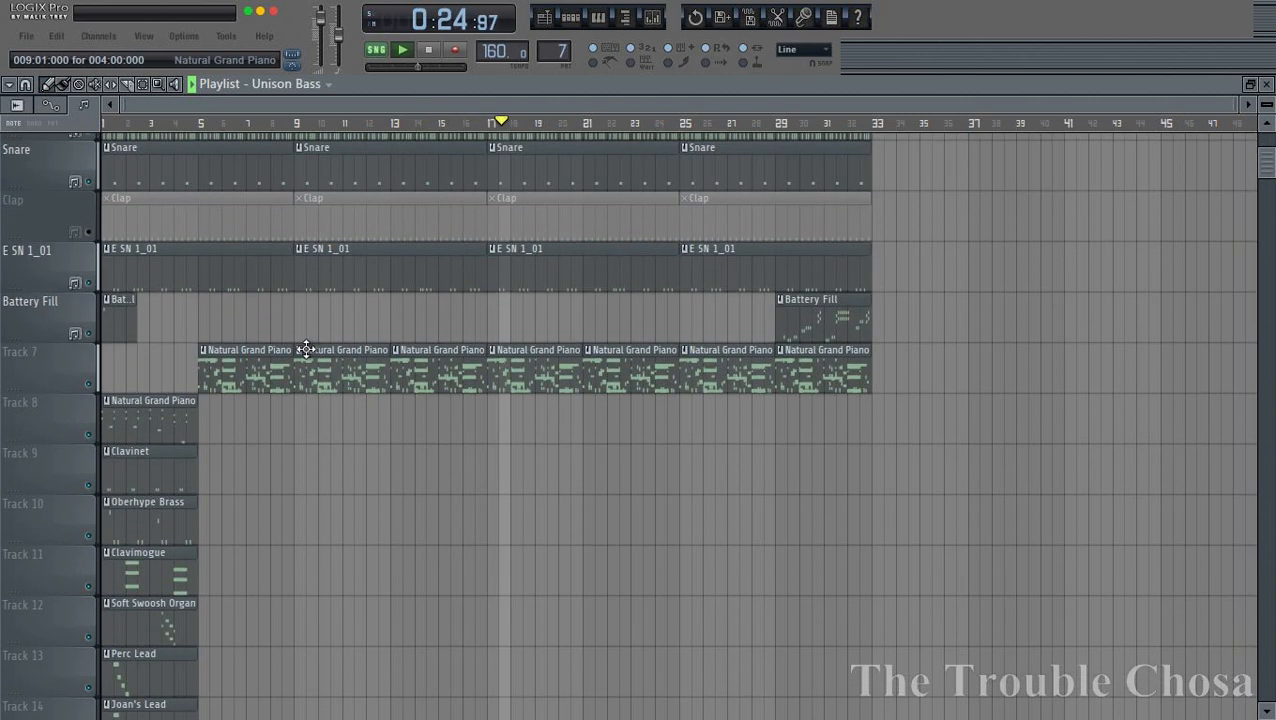
{"action": "scroll", "coordinate": [306, 349], "scroll_direction": "down", "scroll_amount": 4}
{"action": "left_click", "coordinate": [146, 86]}
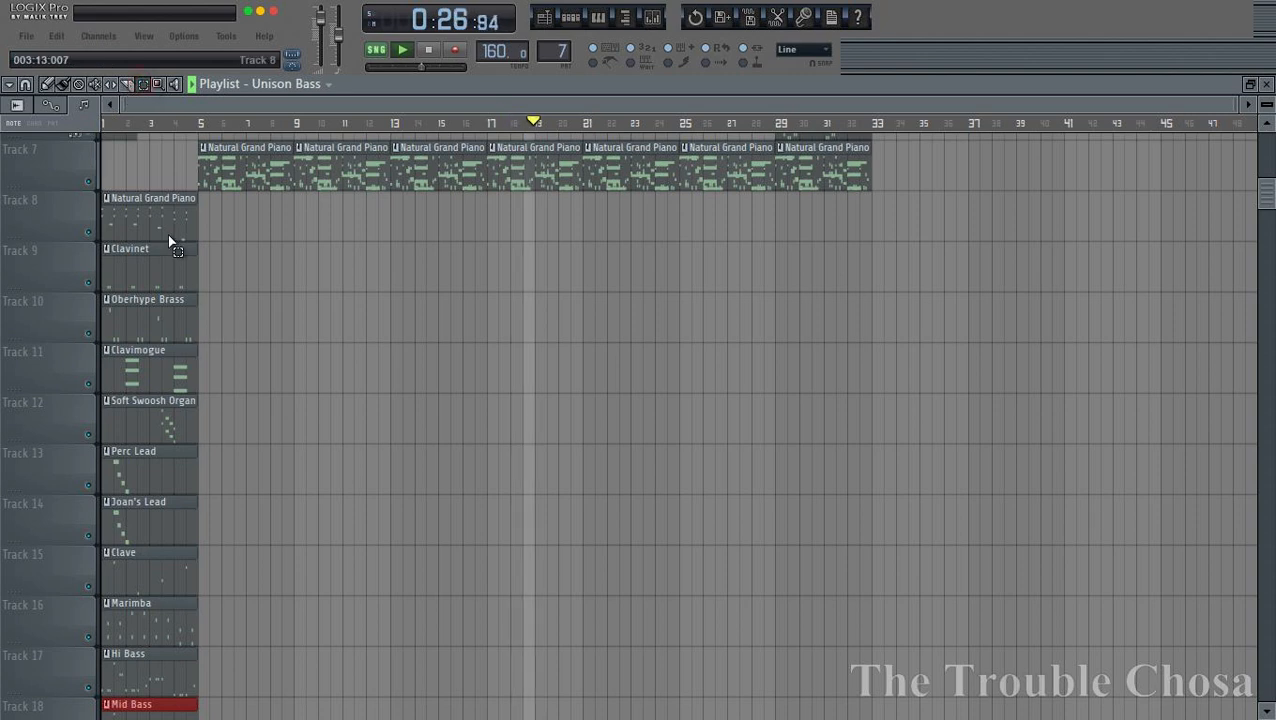
{"action": "left_click_drag", "start_coordinate": [168, 236], "coordinate": [120, 695]}
{"action": "scroll", "coordinate": [285, 509], "scroll_direction": "down", "scroll_amount": 5}
{"action": "left_click_drag", "start_coordinate": [176, 614], "coordinate": [112, 145]}
{"action": "scroll", "coordinate": [180, 223], "scroll_direction": "up", "scroll_amount": 6}
{"action": "left_click_drag", "start_coordinate": [194, 247], "coordinate": [102, 706]}
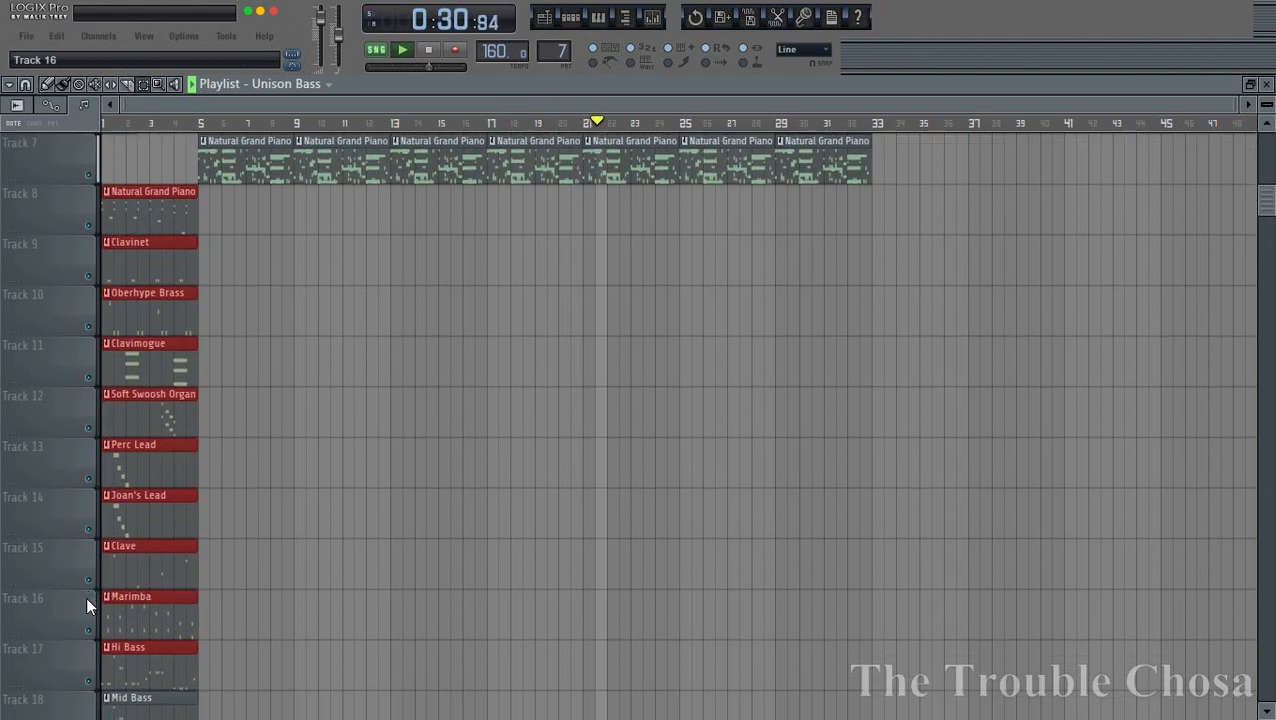
- Select all the split instrument clips on Tracks 8 to 20 and duplicate them seven times to fill the song through bar 32
{"action": "scroll", "coordinate": [130, 620], "scroll_direction": "down", "scroll_amount": 4}
{"action": "left_click_drag", "start_coordinate": [224, 622], "coordinate": [60, 240]}
{"action": "scroll", "coordinate": [170, 288], "scroll_direction": "up", "scroll_amount": 5}
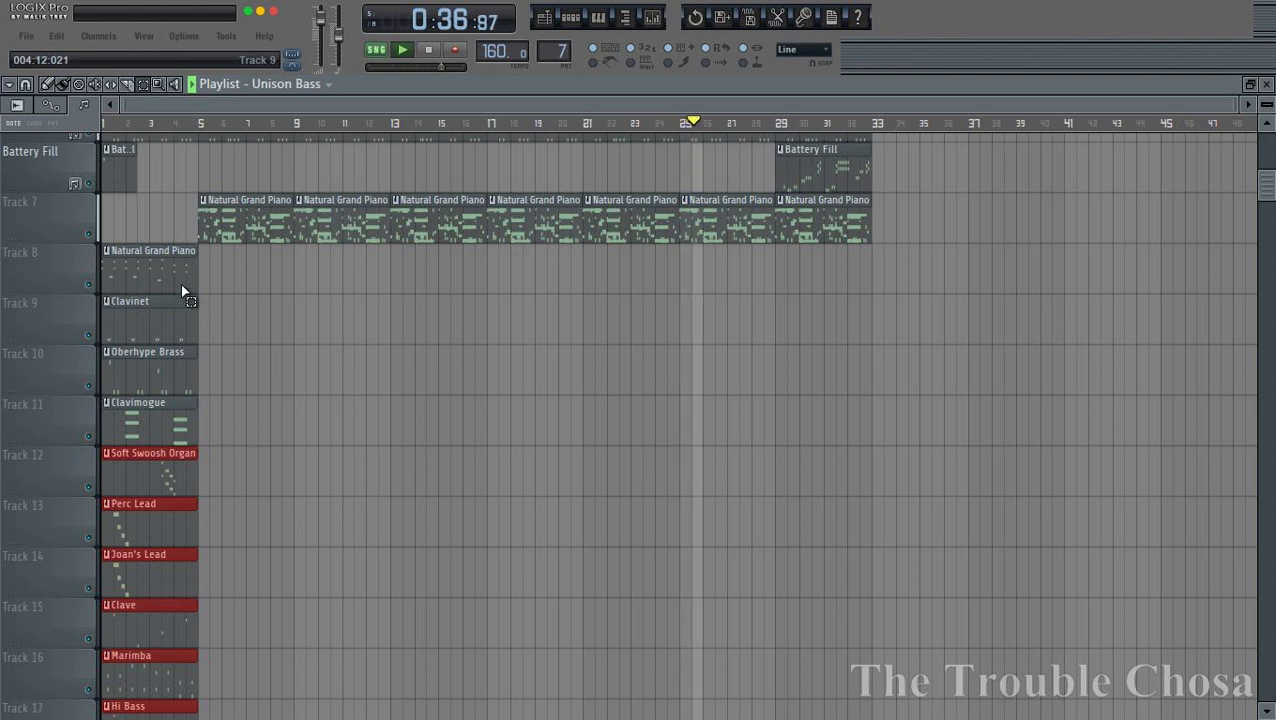
{"action": "left_click_drag", "start_coordinate": [190, 246], "coordinate": [134, 480]}
{"action": "key", "text": "ctrl+b"}
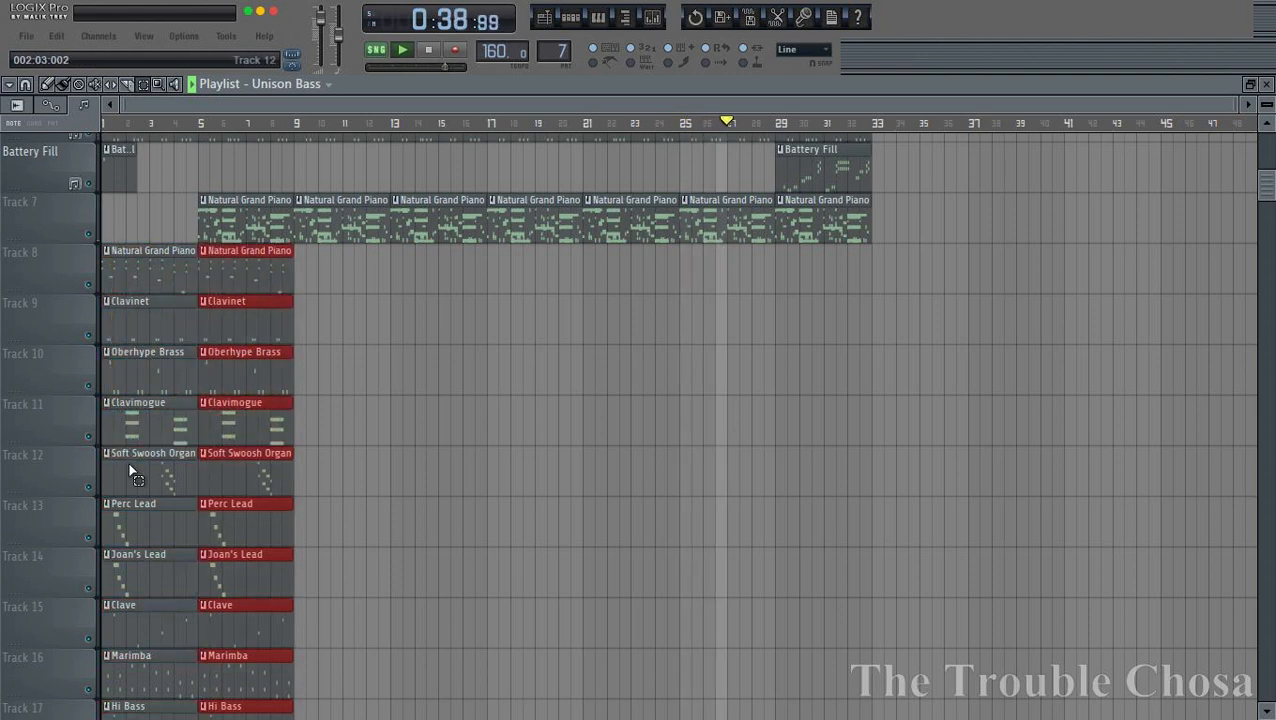
{"action": "key", "text": "ctrl+b"}
{"action": "key", "text": "ctrl+b"}
{"action": "key", "text": "ctrl+b"}
{"action": "key", "text": "ctrl+b"}
{"action": "key", "text": "ctrl+b"}
{"action": "key", "text": "ctrl+b"}
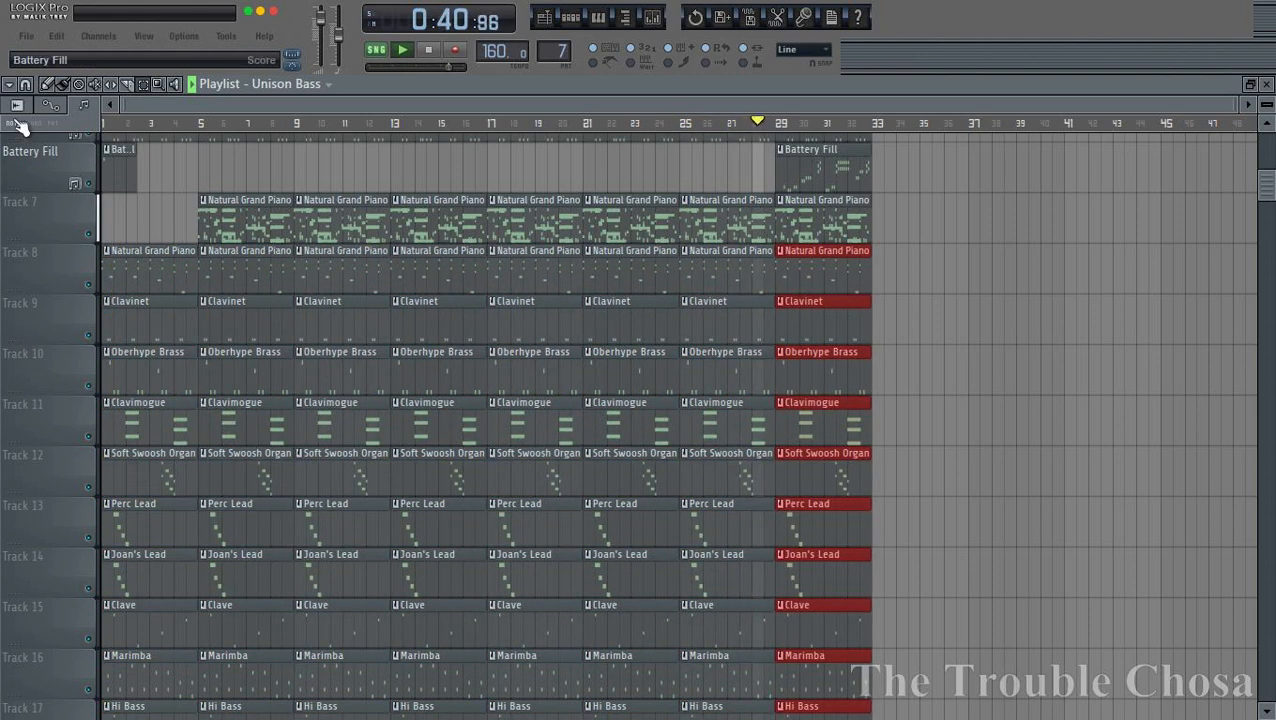
- Delete playlist Track 7 together with its leftover Natural Grand Piano clips
{"action": "right_click", "coordinate": [55, 207]}
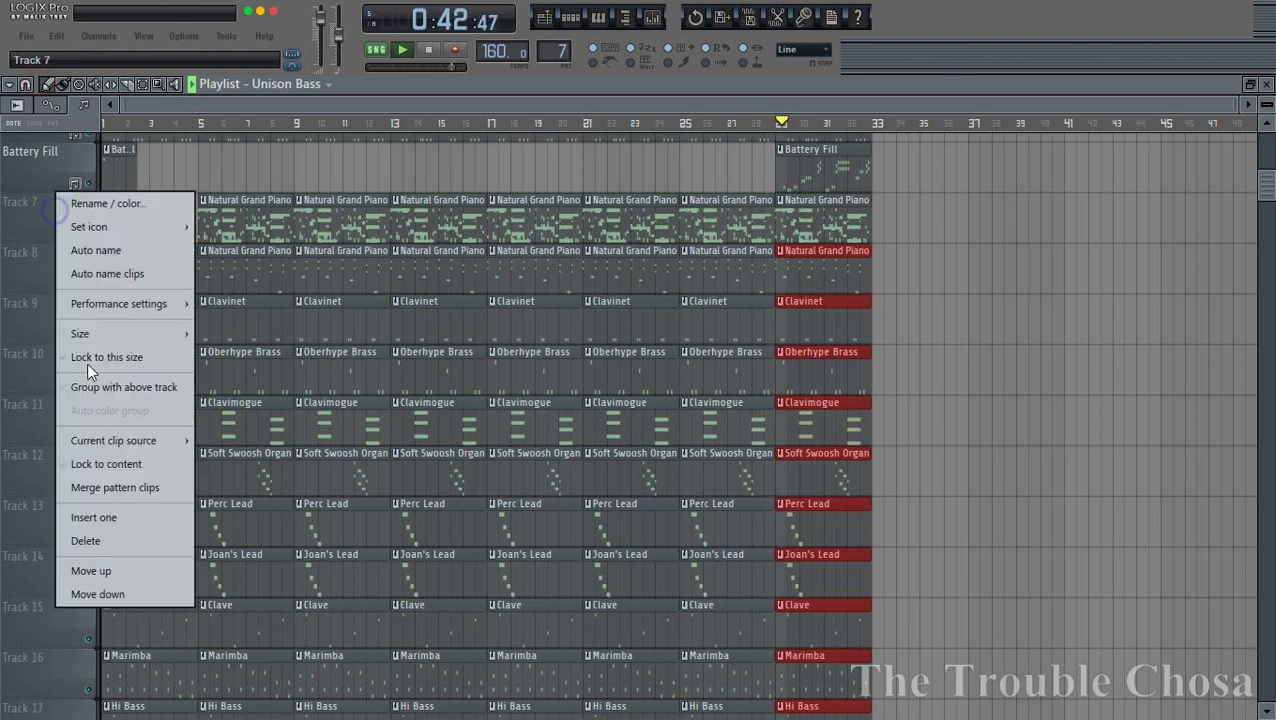
{"action": "left_click", "coordinate": [88, 541]}
{"action": "left_click", "coordinate": [724, 418]}
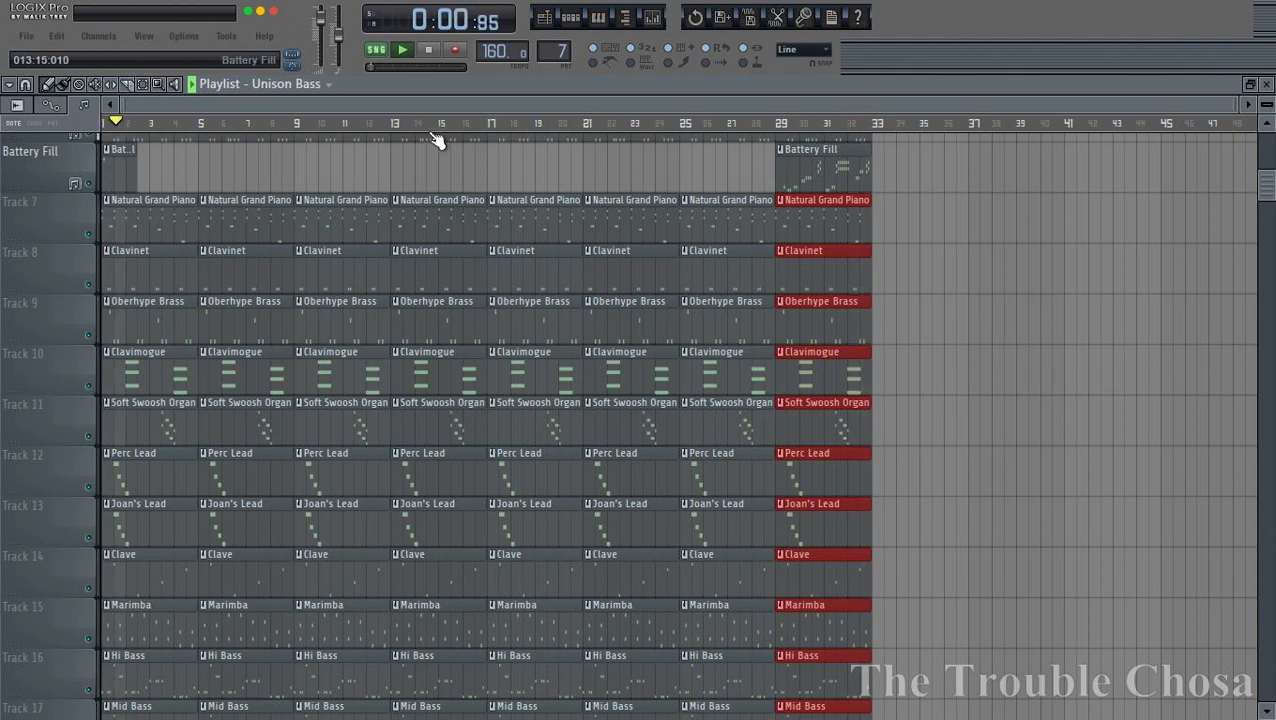
- Duplicate the whole arrangement into bars 33 to 64, clear the selection and move playback to bar 31
{"action": "scroll", "coordinate": [720, 276], "scroll_direction": "down", "scroll_amount": 5}
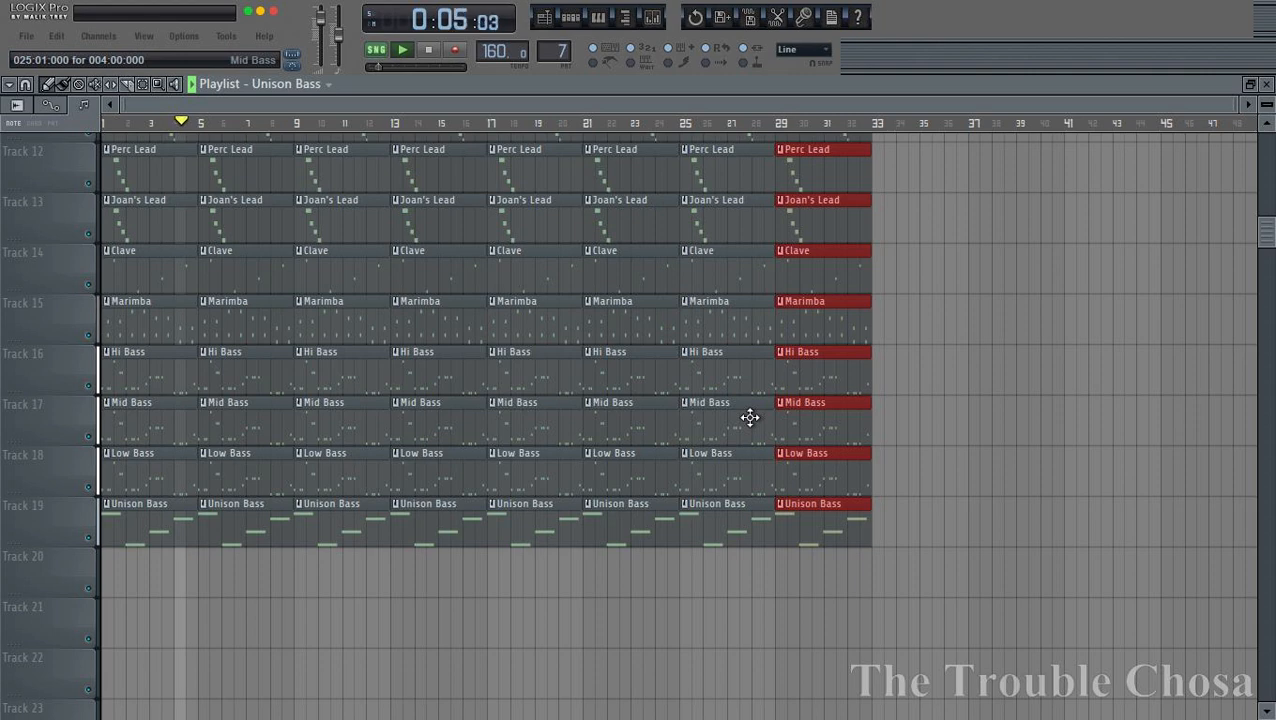
{"action": "key", "text": "ctrl+a"}
{"action": "key", "text": "ctrl+b"}
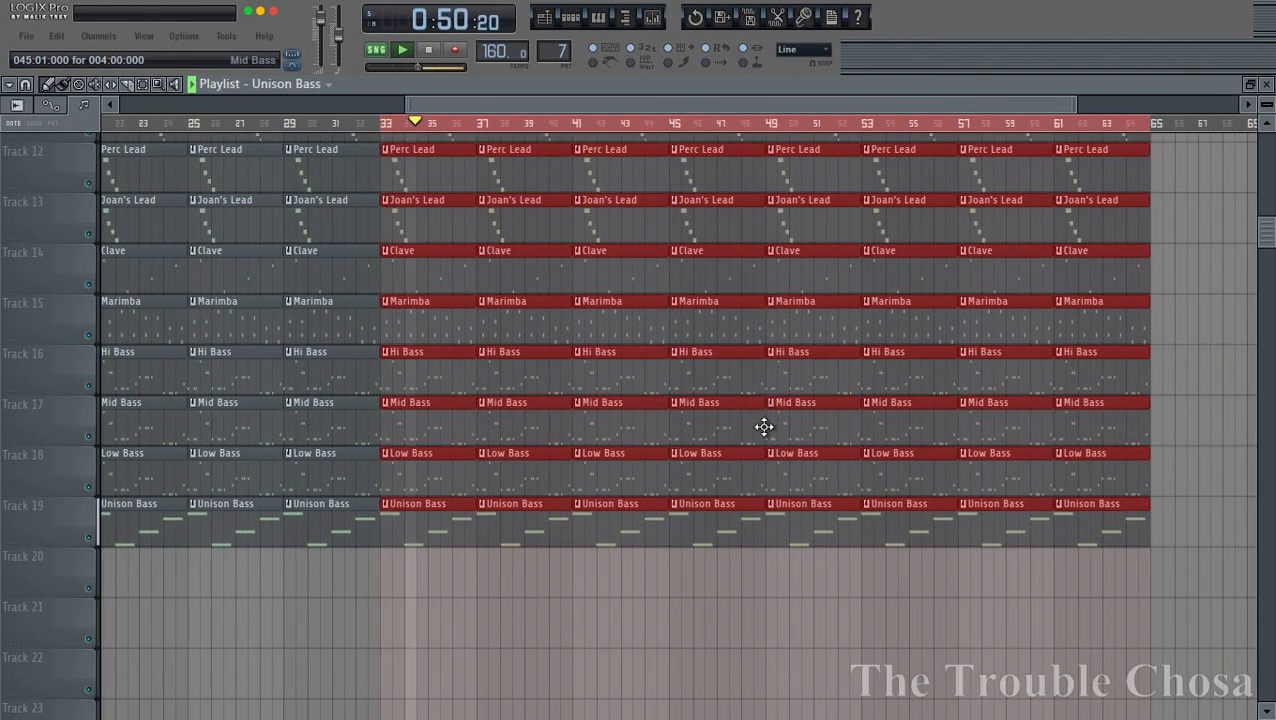
{"action": "left_click", "coordinate": [358, 127]}
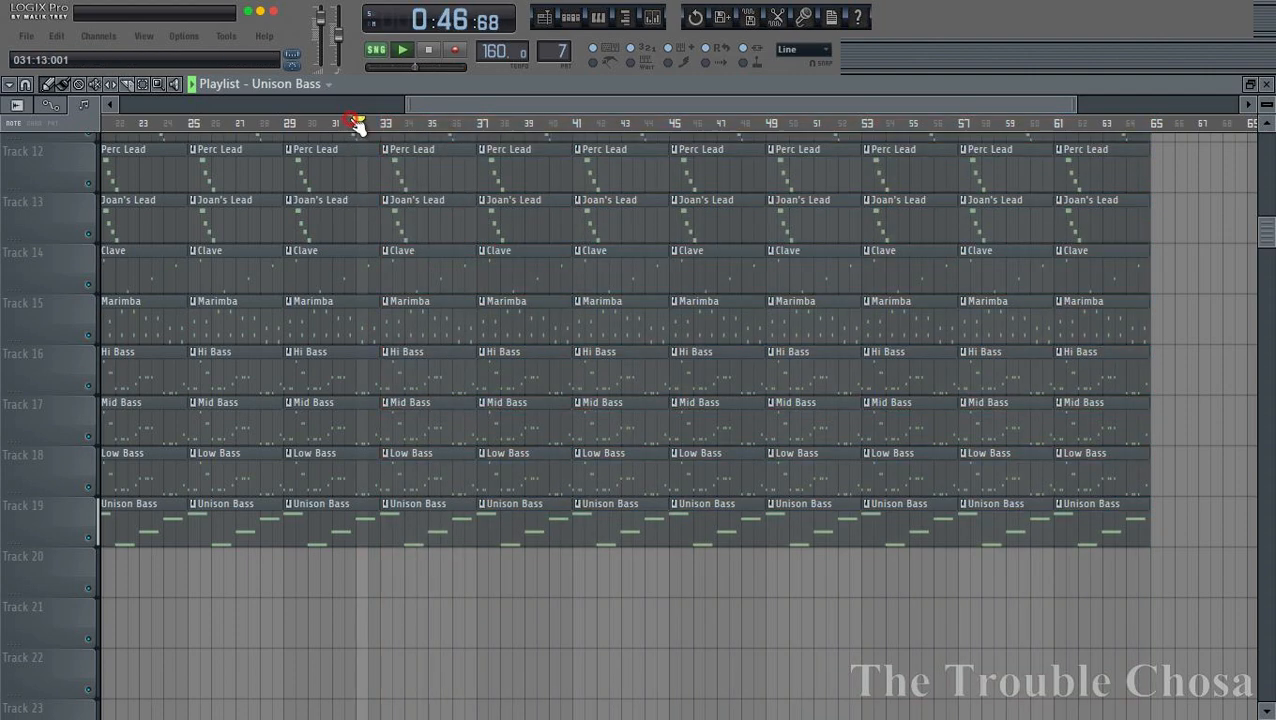
- Move the adjoining pair of Battery Fill clips from bar 29 to start at bar 37
{"action": "scroll", "coordinate": [664, 372], "scroll_direction": "up", "scroll_amount": 8}
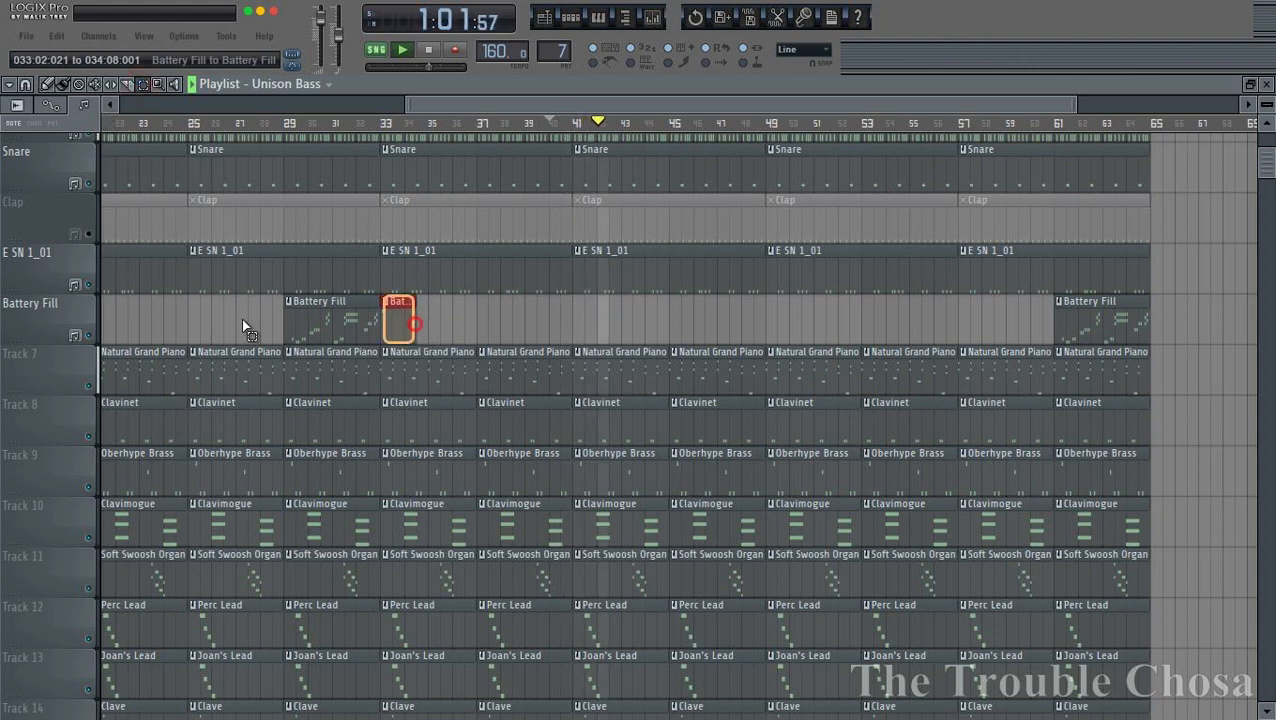
{"action": "left_click_drag", "start_coordinate": [415, 323], "coordinate": [240, 320]}
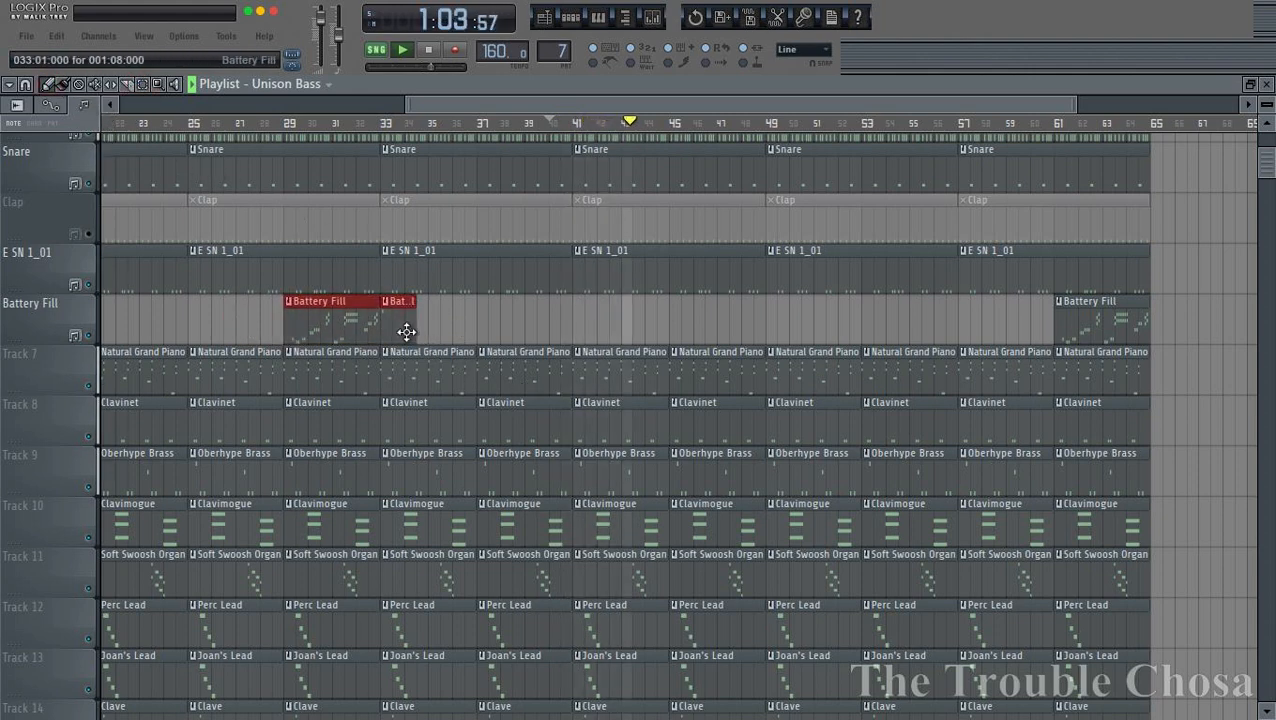
{"action": "left_click_drag", "start_coordinate": [406, 332], "coordinate": [574, 325]}
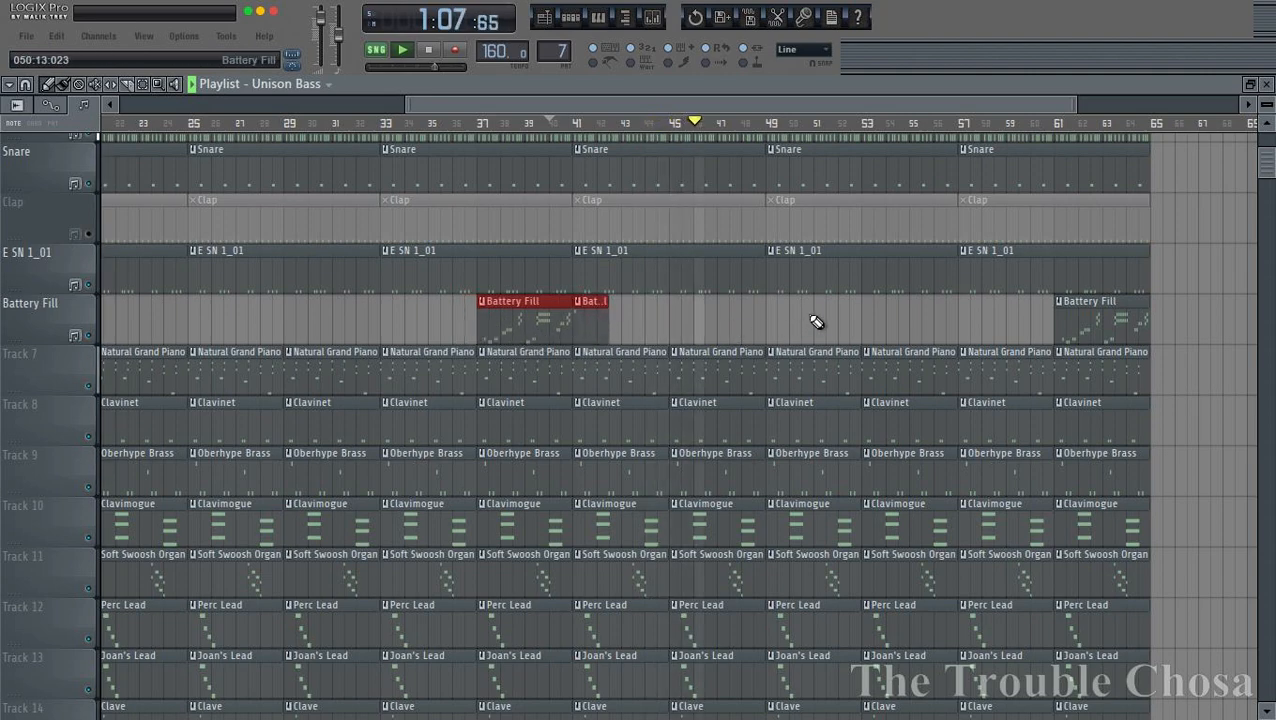
- Duplicate the pair of Battery Fill clips from bar 37 and place the copy at bar 49
{"action": "scroll", "coordinate": [812, 315], "scroll_direction": "down", "scroll_amount": 6}
{"action": "scroll", "coordinate": [814, 322], "scroll_direction": "up", "scroll_amount": 6}
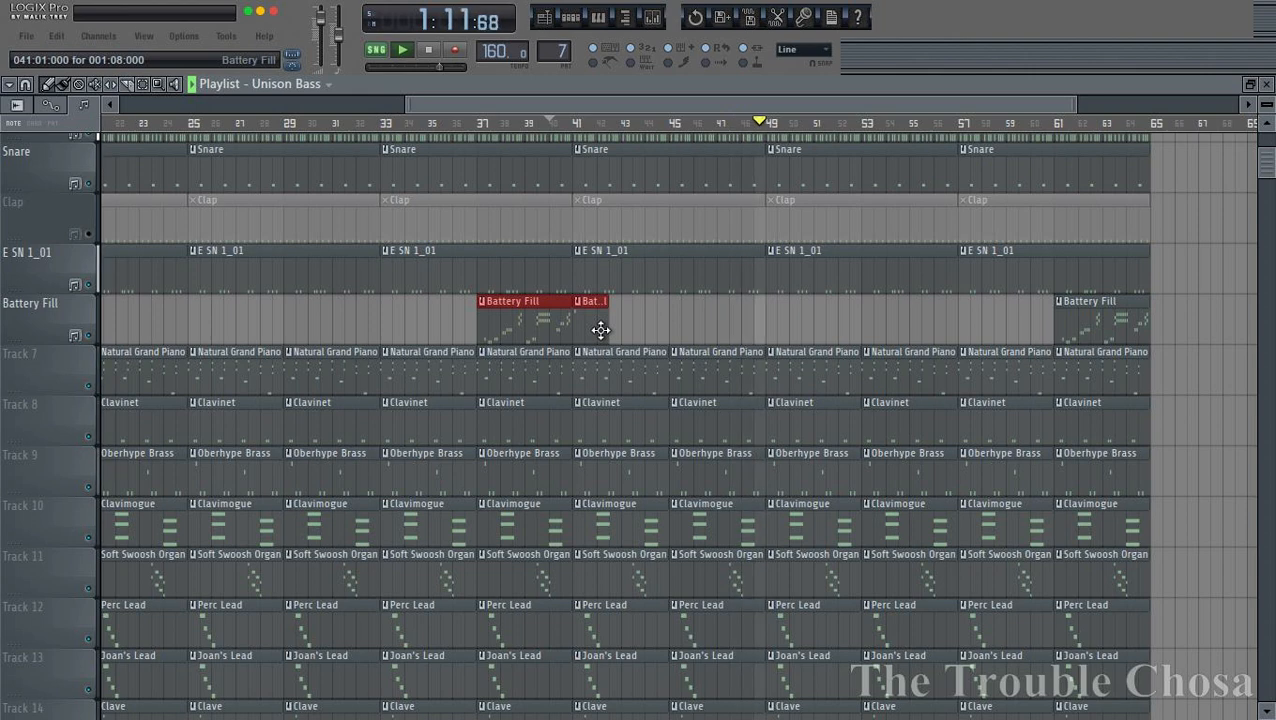
{"action": "left_click_drag", "start_coordinate": [598, 328], "coordinate": [754, 309], "text": "shift"}
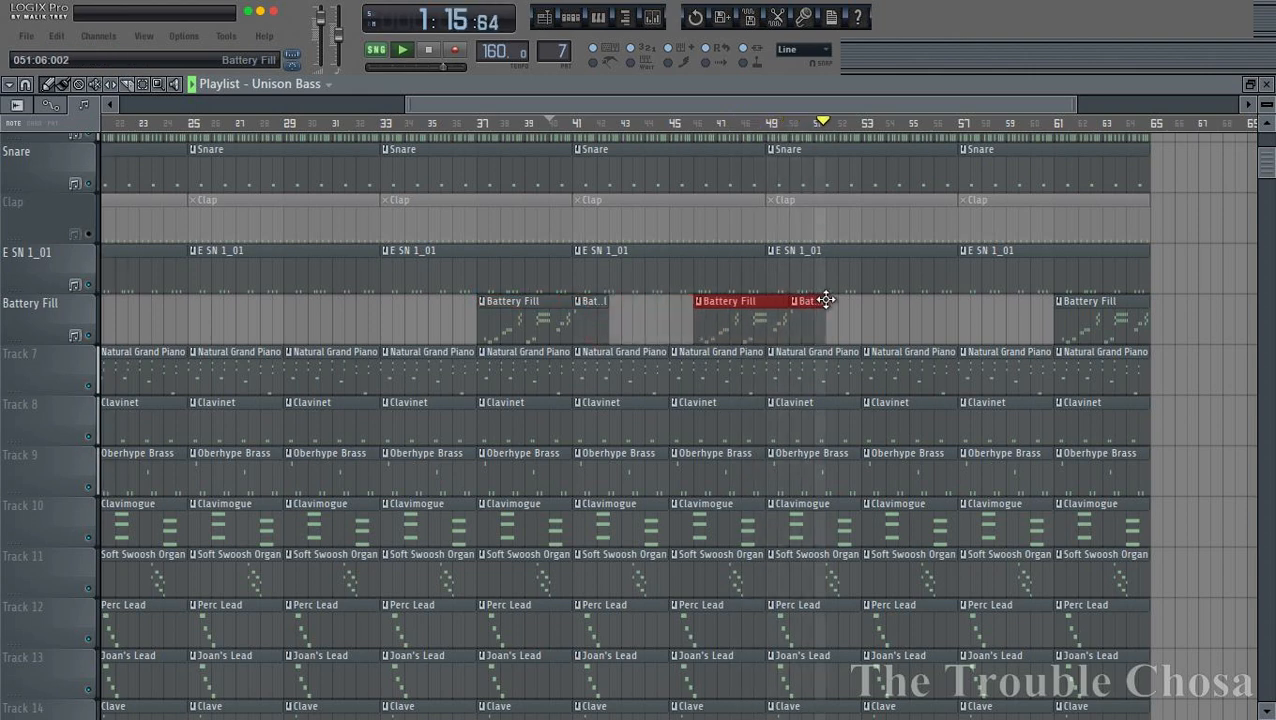
{"action": "left_click_drag", "start_coordinate": [825, 300], "coordinate": [873, 297]}
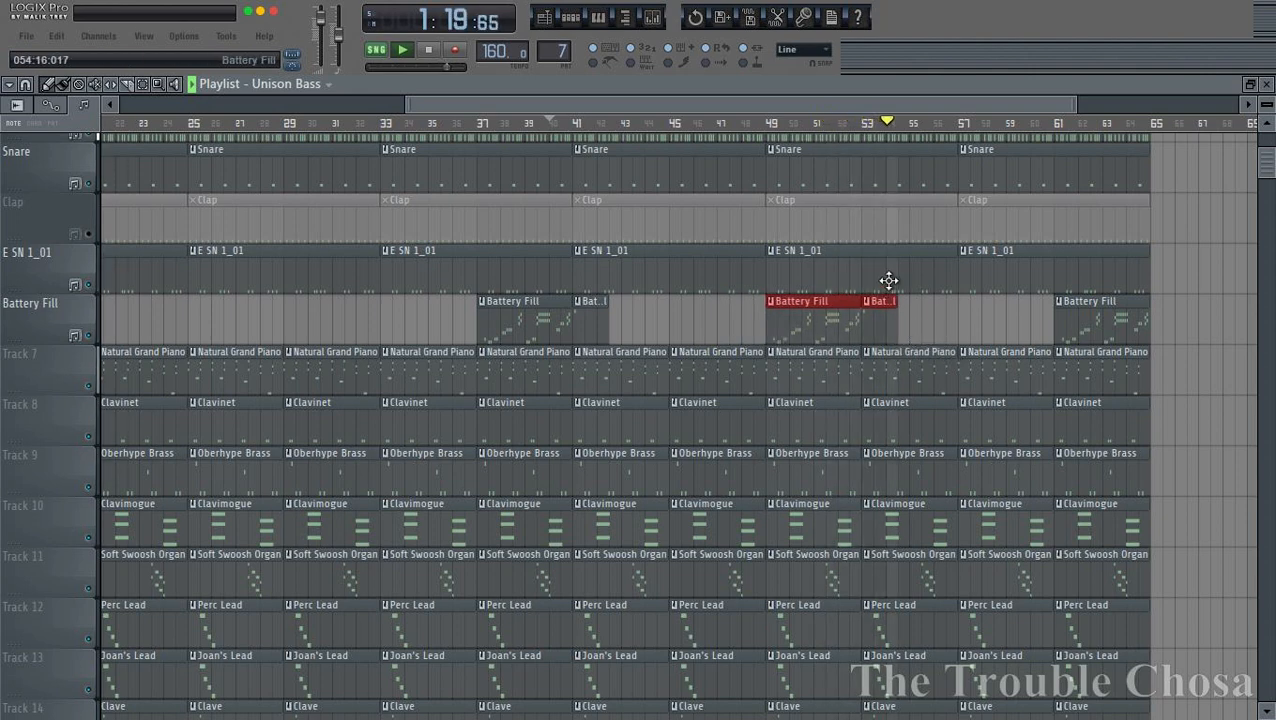
- Trim the start of the Battery Fill clip at bar 37 to just after bar 40 and restart playback from about bar 39
{"action": "scroll", "coordinate": [608, 135], "scroll_direction": "up", "scroll_amount": 5}
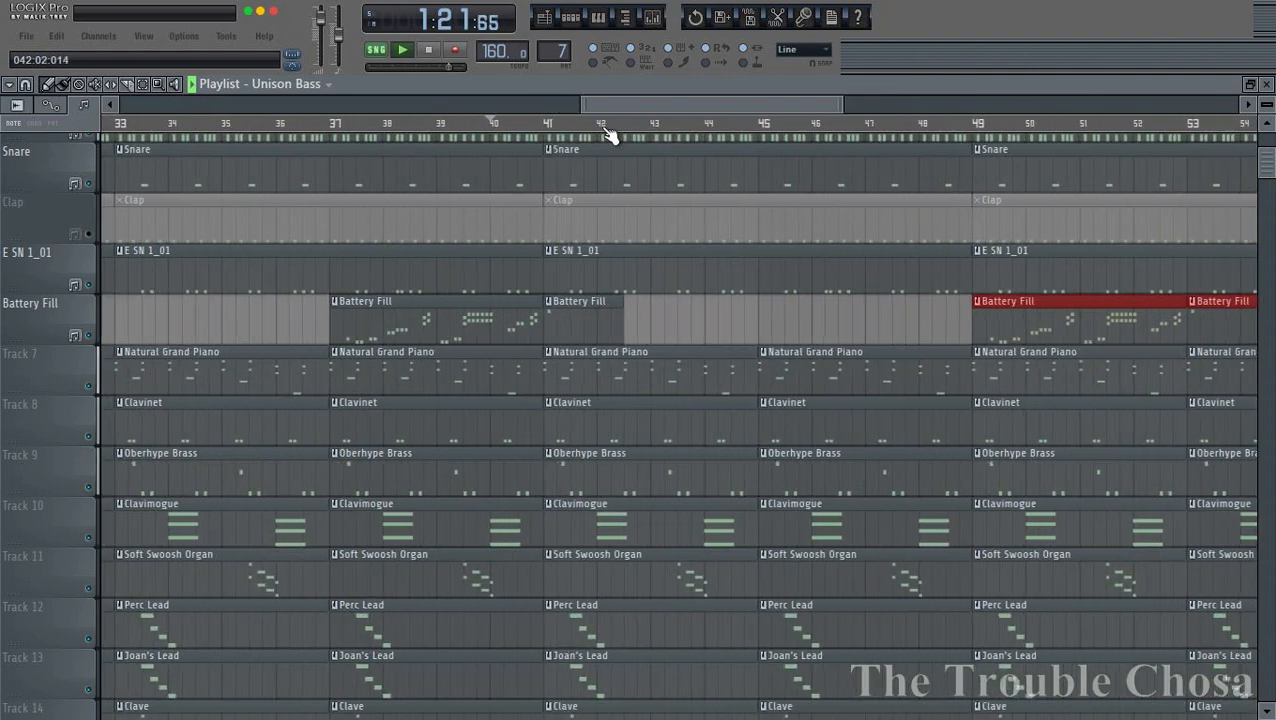
{"action": "left_click", "coordinate": [720, 315]}
{"action": "left_click_drag", "start_coordinate": [181, 331], "coordinate": [455, 309]}
{"action": "left_click", "coordinate": [378, 135]}
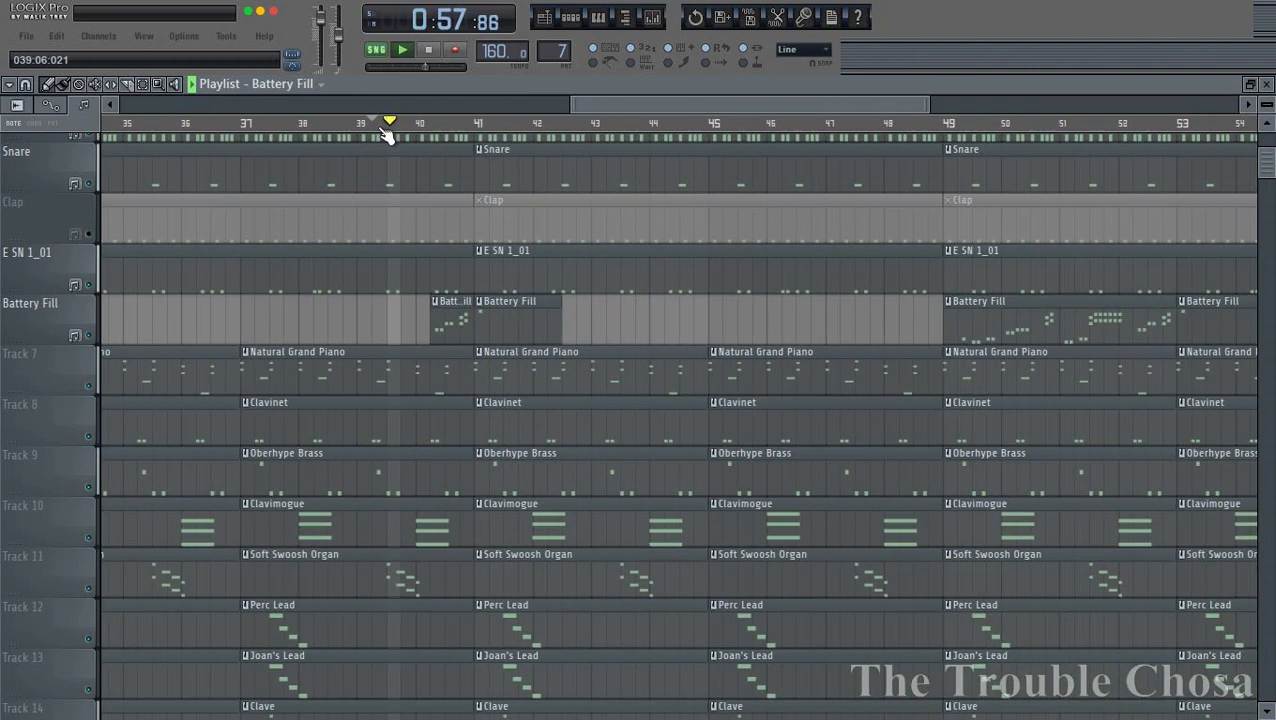
- Shorten the Clap clip at bar 49 to end at bar 53 and delete the Clap clip at bar 57
{"action": "scroll", "coordinate": [385, 130], "scroll_direction": "down", "scroll_amount": 5}
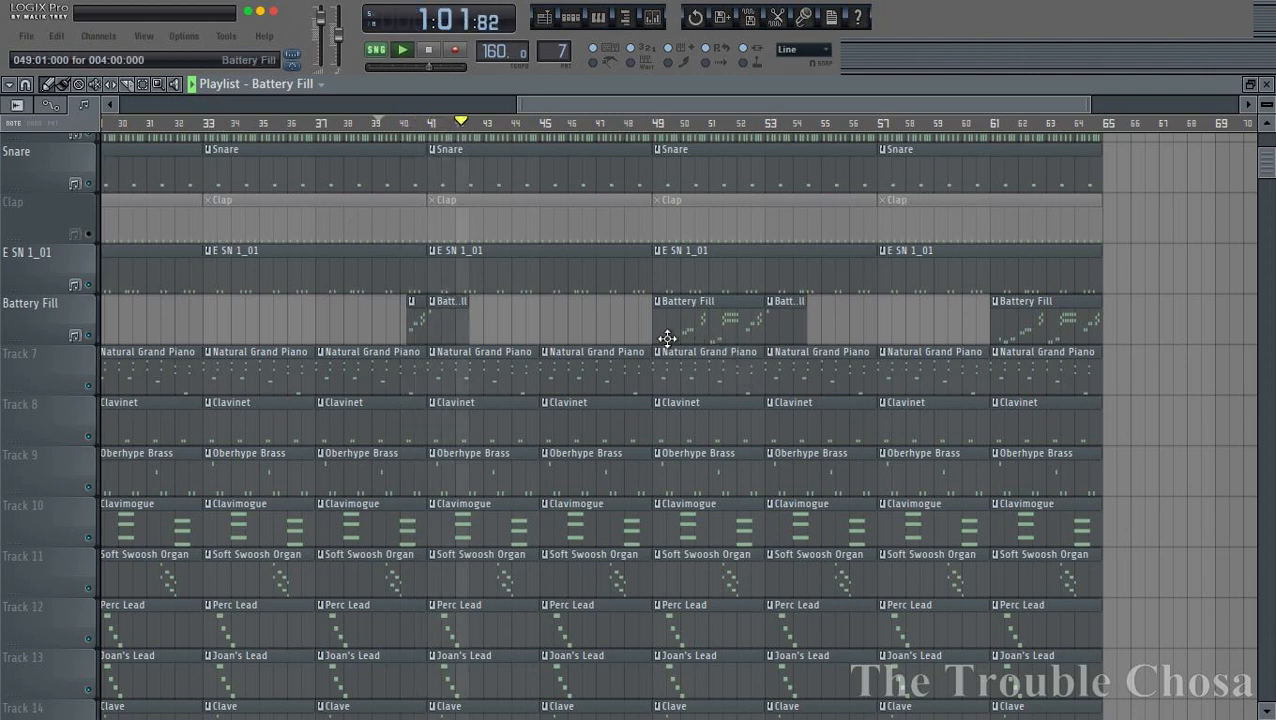
{"action": "scroll", "coordinate": [700, 310], "scroll_direction": "down", "scroll_amount": 3}
{"action": "scroll", "coordinate": [703, 305], "scroll_direction": "up", "scroll_amount": 5}
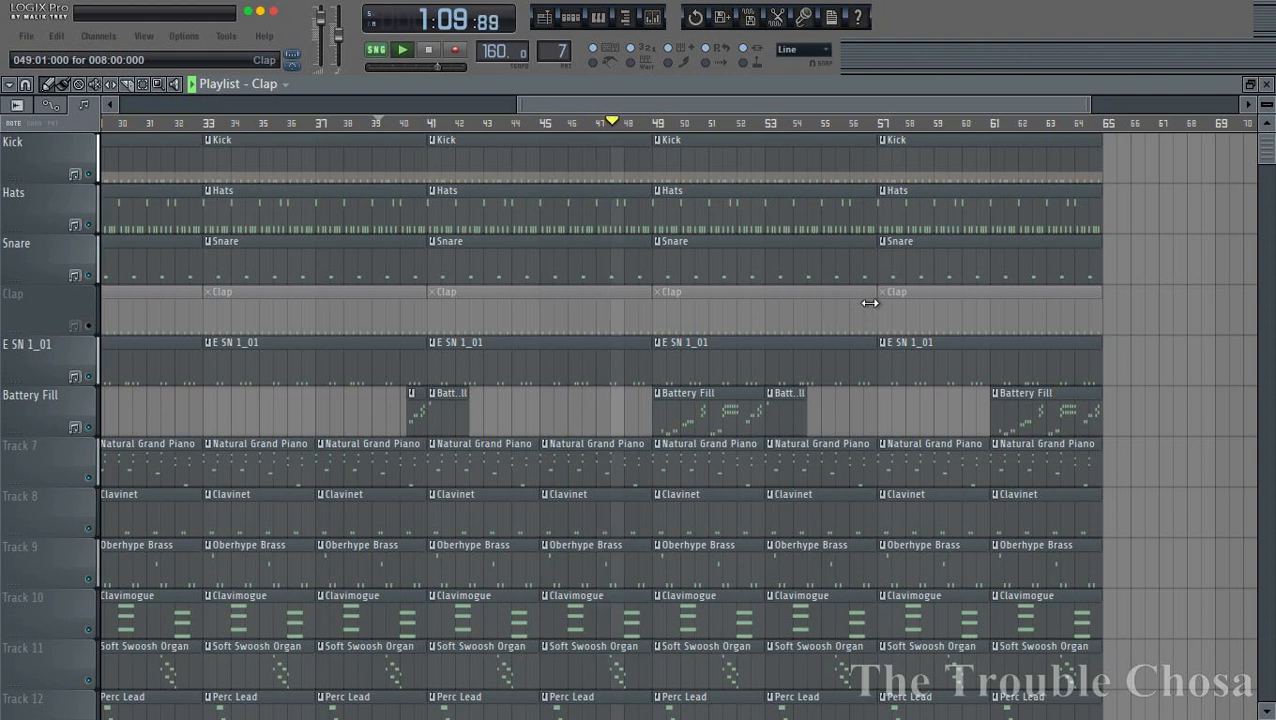
{"action": "left_click_drag", "start_coordinate": [736, 322], "coordinate": [774, 318]}
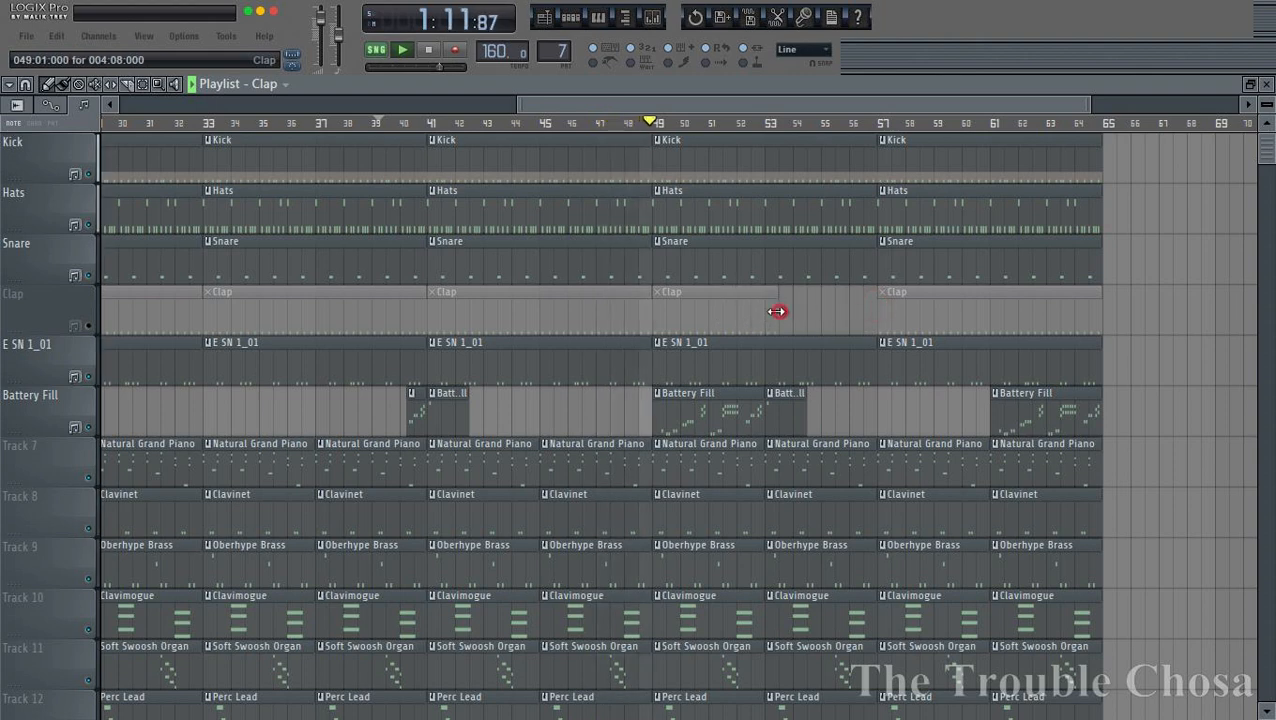
{"action": "right_click", "coordinate": [882, 311]}
- Delete the Clap clips before bar 41, unmute the Clap track and move playback to about bar 32
{"action": "scroll", "coordinate": [712, 133], "scroll_direction": "down", "scroll_amount": 3}
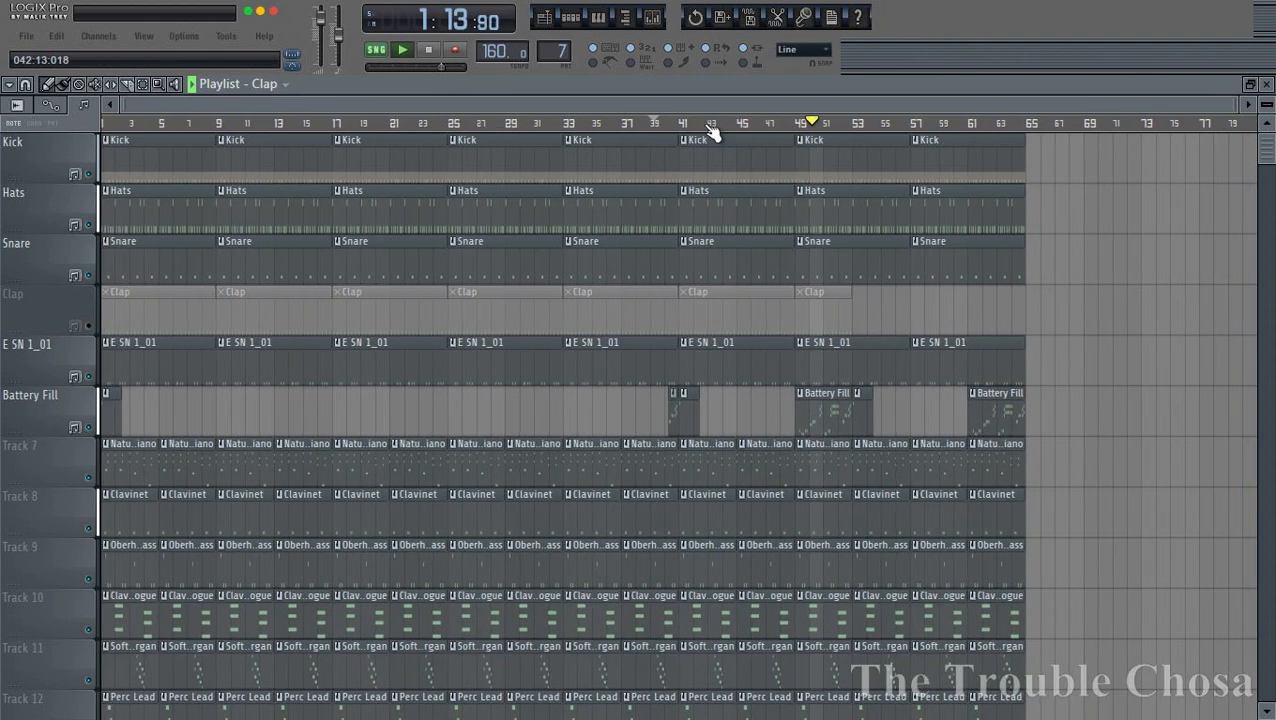
{"action": "right_click", "coordinate": [560, 311]}
{"action": "left_click", "coordinate": [89, 326]}
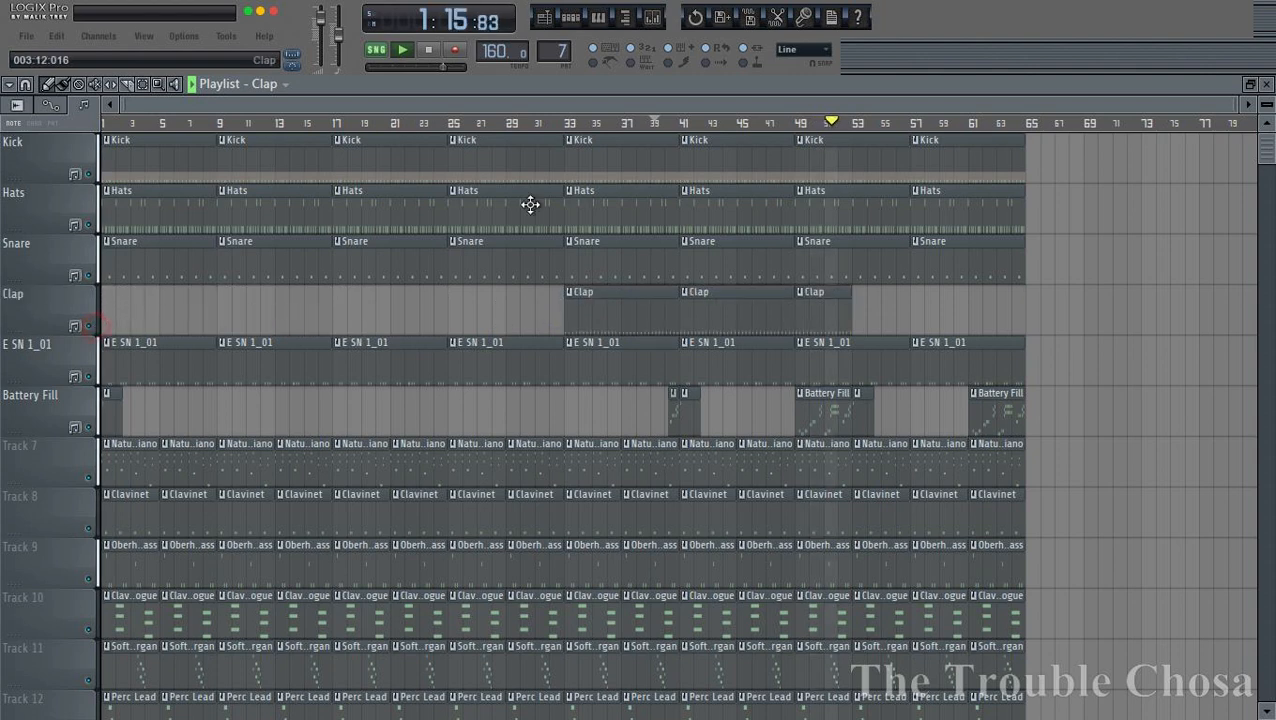
{"action": "left_click", "coordinate": [548, 123]}
{"action": "right_click", "coordinate": [617, 324]}
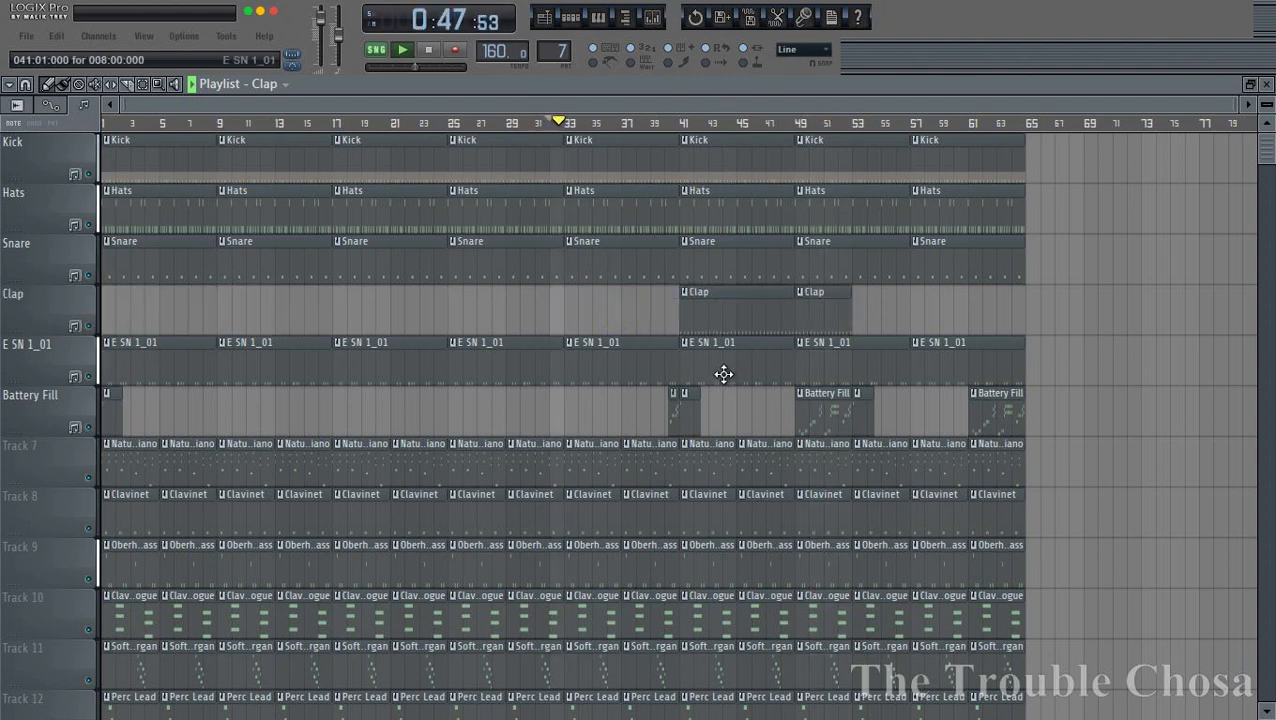
- Delete every second Unison Bass clip on Track 19, at bars 57, 49, 41, 33, 25, 17, 9 and 1
{"action": "scroll", "coordinate": [726, 370], "scroll_direction": "down", "scroll_amount": 6}
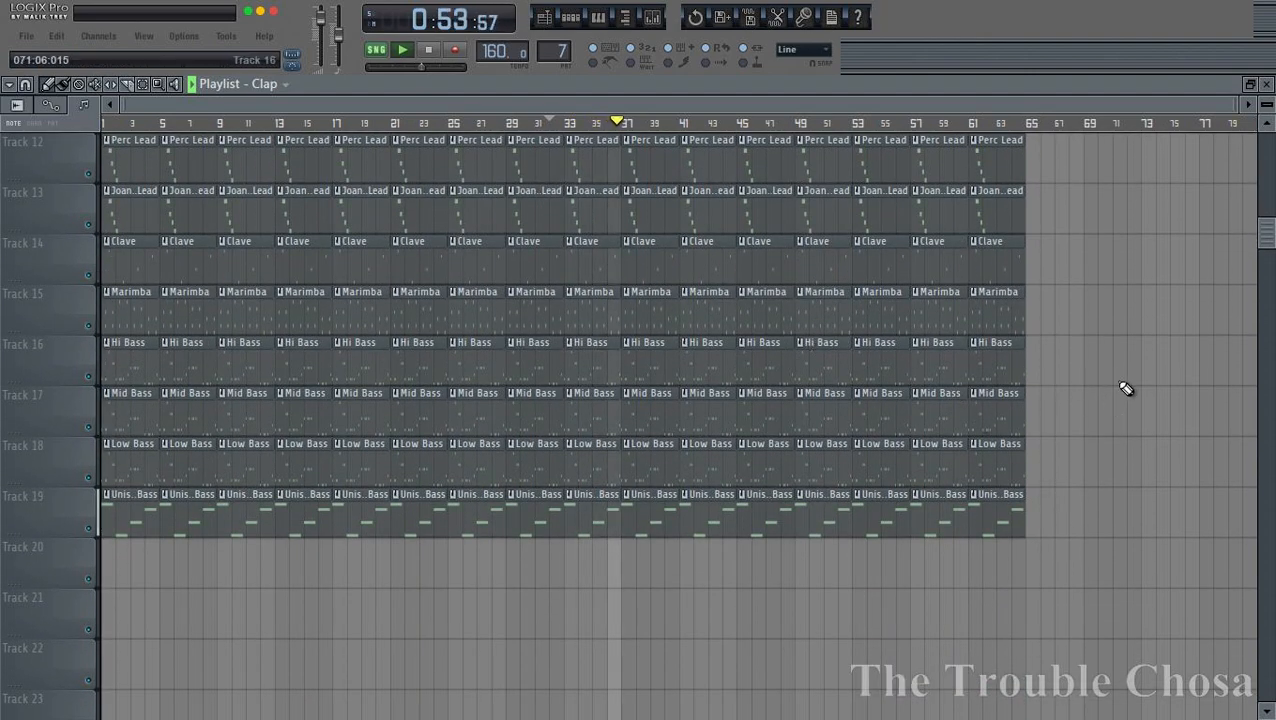
{"action": "scroll", "coordinate": [1115, 375], "scroll_direction": "up", "scroll_amount": 5}
{"action": "scroll", "coordinate": [1107, 360], "scroll_direction": "down", "scroll_amount": 5}
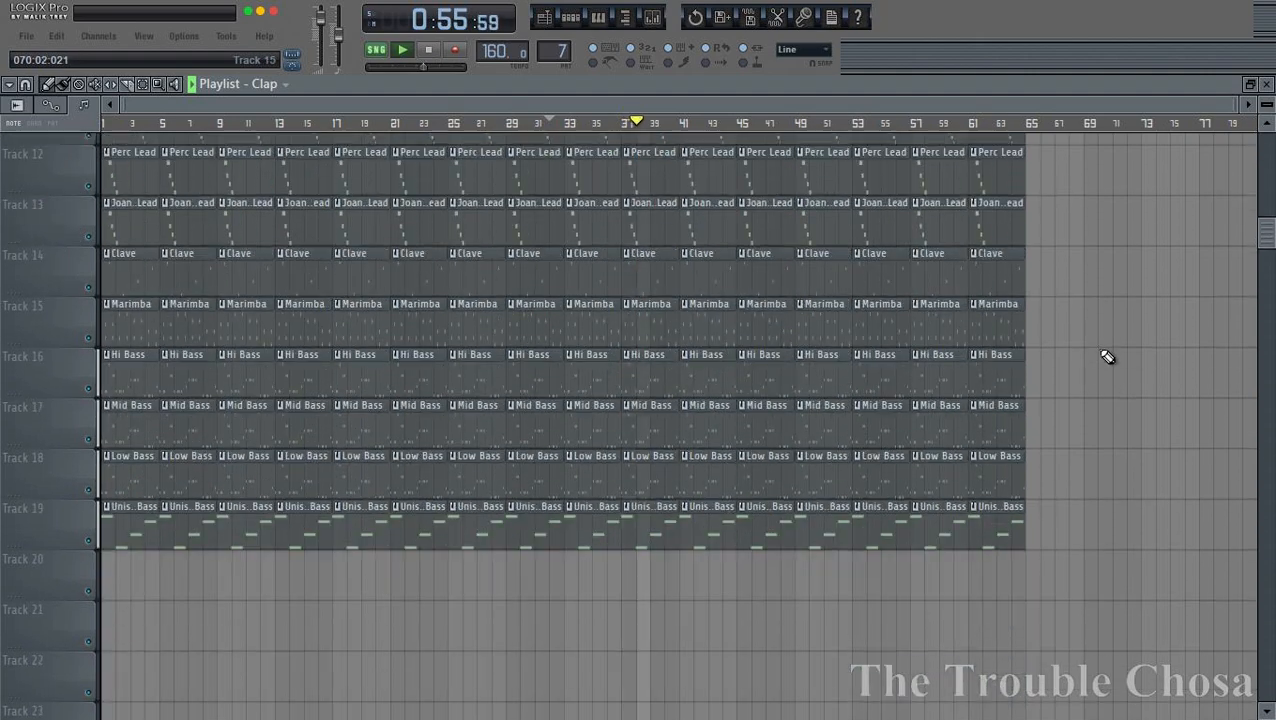
{"action": "scroll", "coordinate": [1090, 365], "scroll_direction": "down", "scroll_amount": 1}
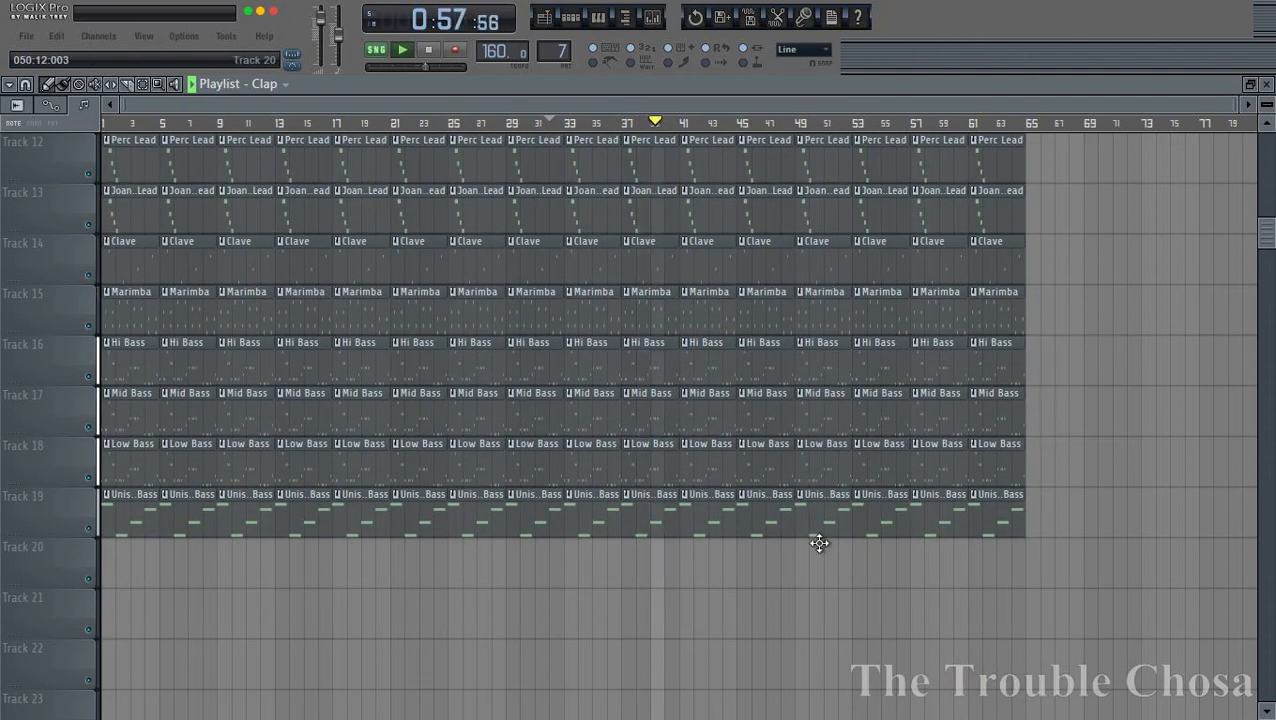
{"action": "scroll", "coordinate": [820, 538], "scroll_direction": "up", "scroll_amount": 5}
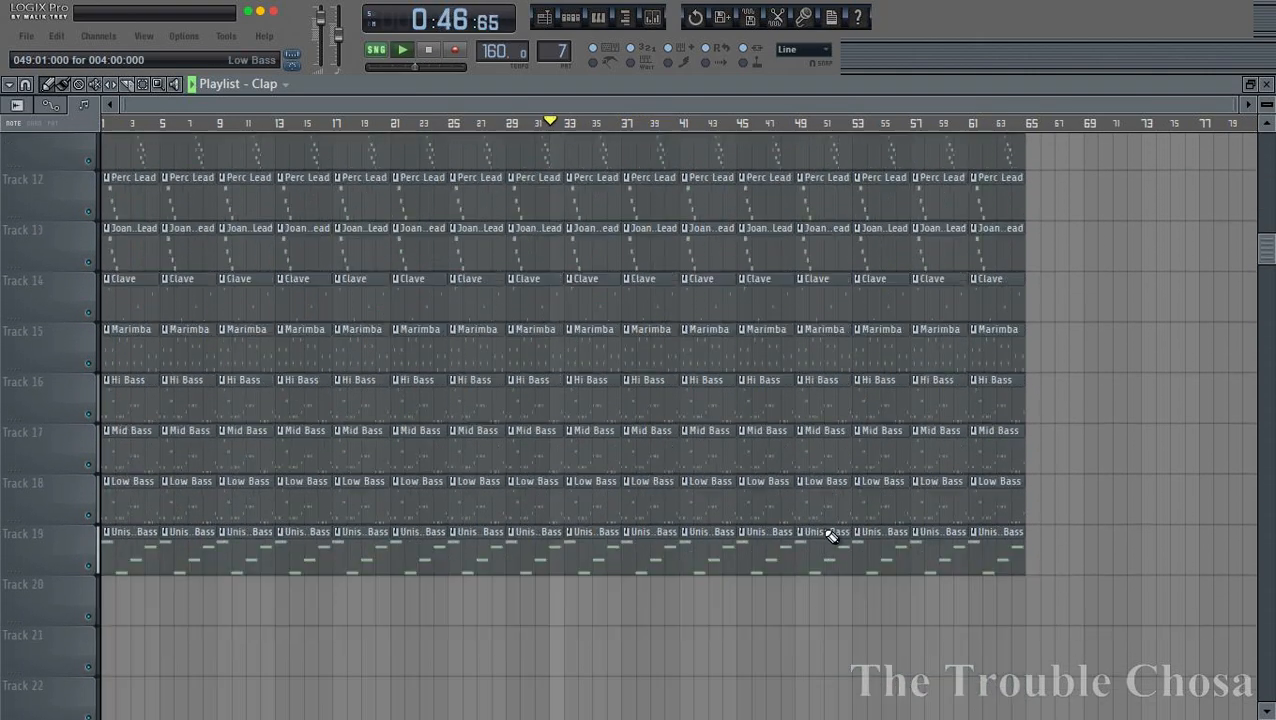
{"action": "scroll", "coordinate": [830, 537], "scroll_direction": "down", "scroll_amount": 2}
{"action": "right_click", "coordinate": [917, 427]}
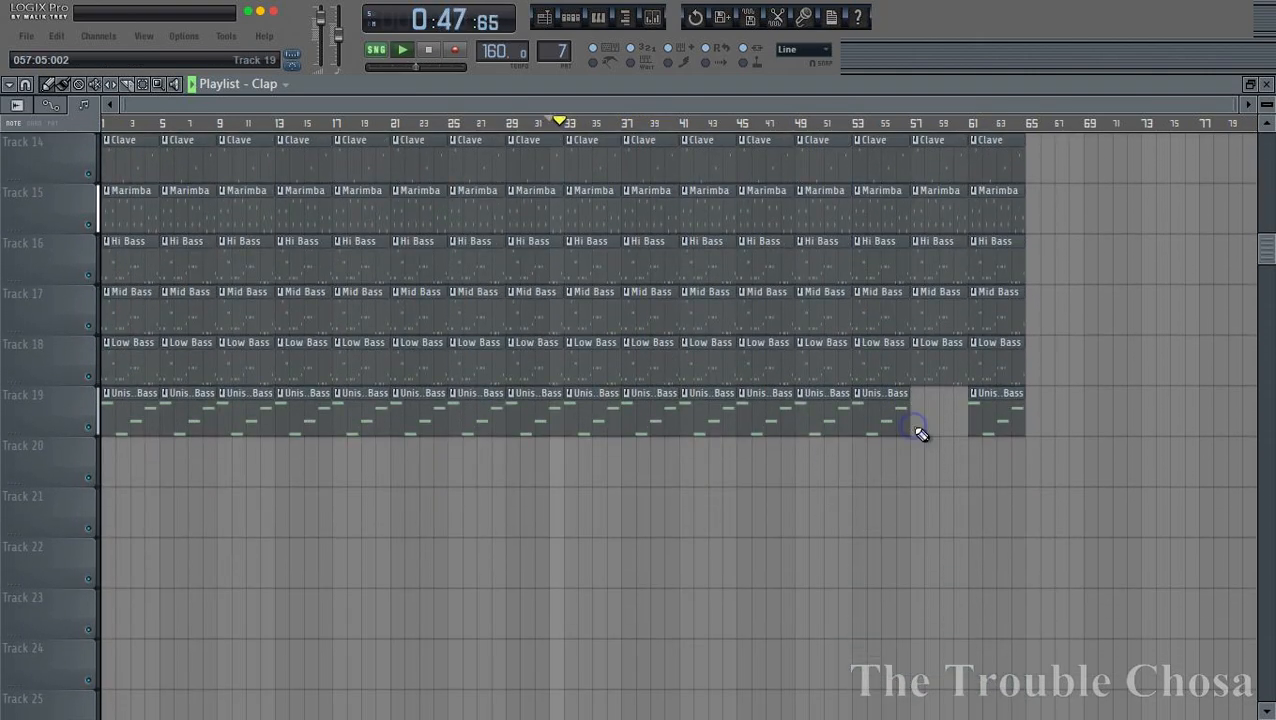
{"action": "right_click", "coordinate": [810, 427]}
{"action": "right_click", "coordinate": [690, 425]}
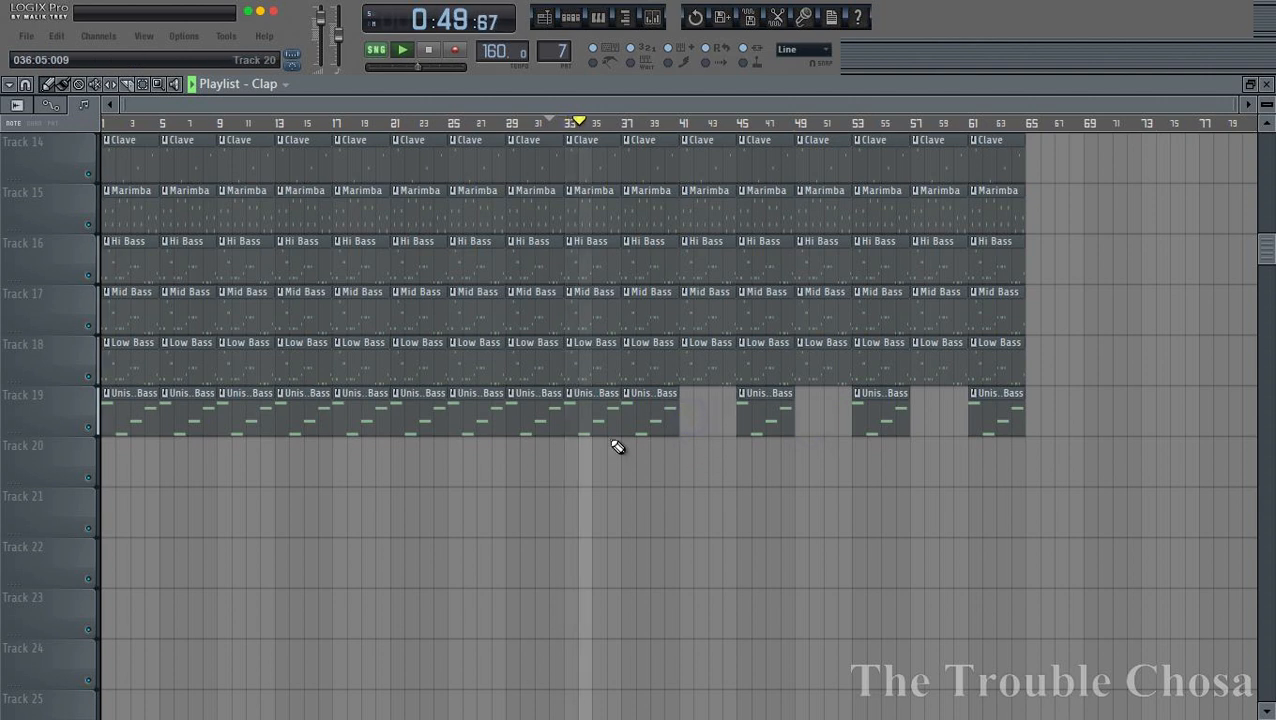
{"action": "right_click", "coordinate": [600, 422]}
{"action": "right_click", "coordinate": [470, 425]}
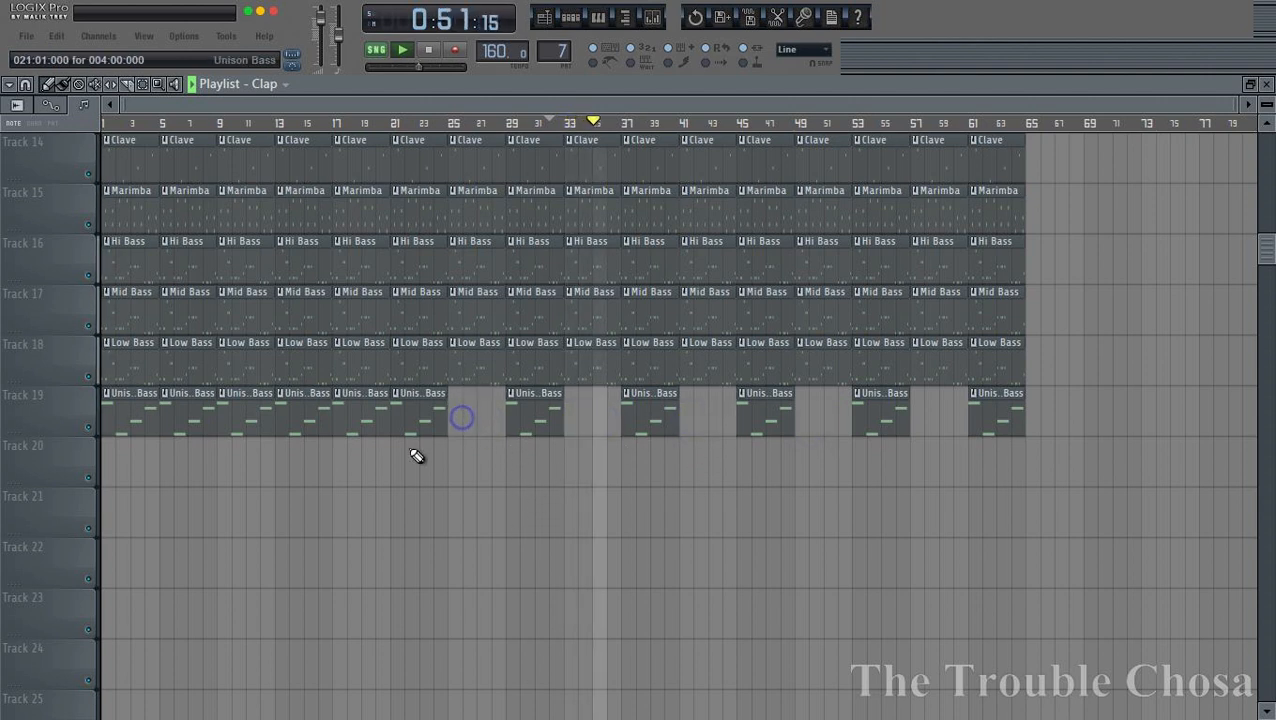
{"action": "right_click", "coordinate": [345, 424]}
{"action": "right_click", "coordinate": [252, 423]}
{"action": "right_click", "coordinate": [145, 425]}
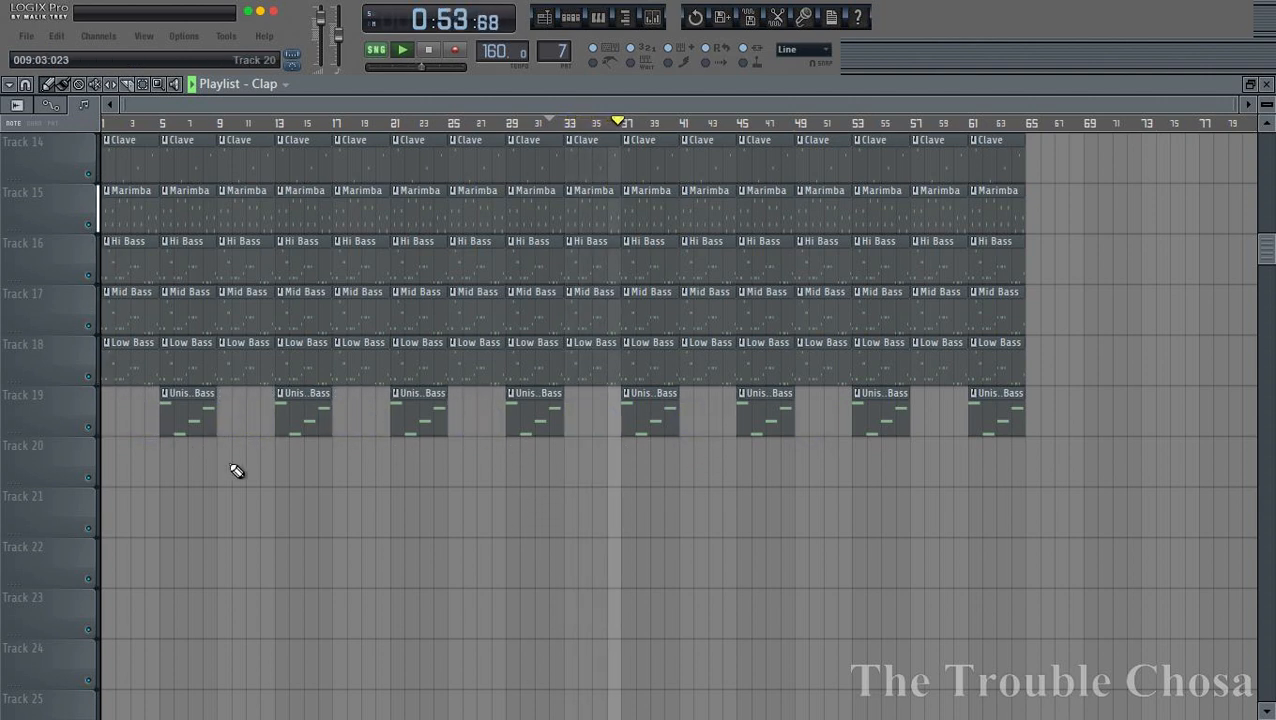
- Save the project under its existing file name, overwriting the previous file
{"action": "left_click", "coordinate": [26, 36]}
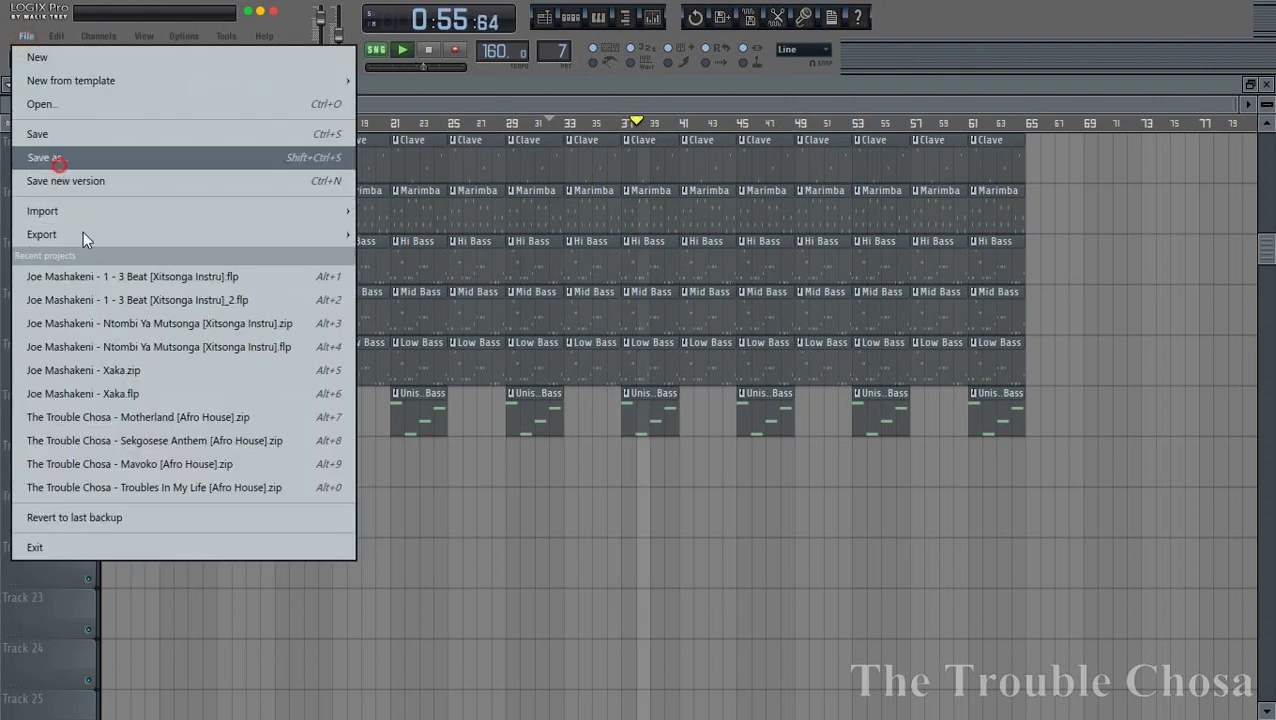
{"action": "left_click", "coordinate": [60, 157]}
{"action": "key", "text": "Return"}
{"action": "key", "text": "Left"}
{"action": "key", "text": "Return"}
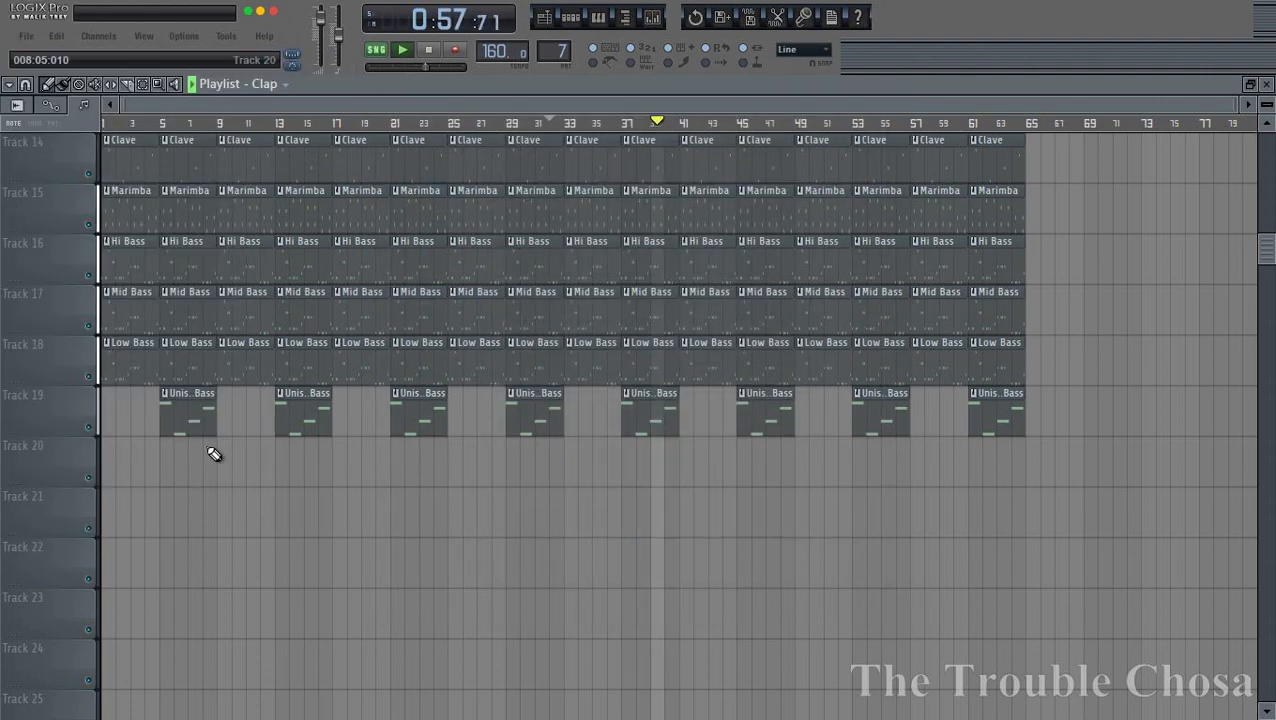
- Auto-name playlist Tracks 19, 18, 17 and 16 after their Unison, Low, Mid and Hi Bass clips
{"action": "right_click", "coordinate": [34, 405]}
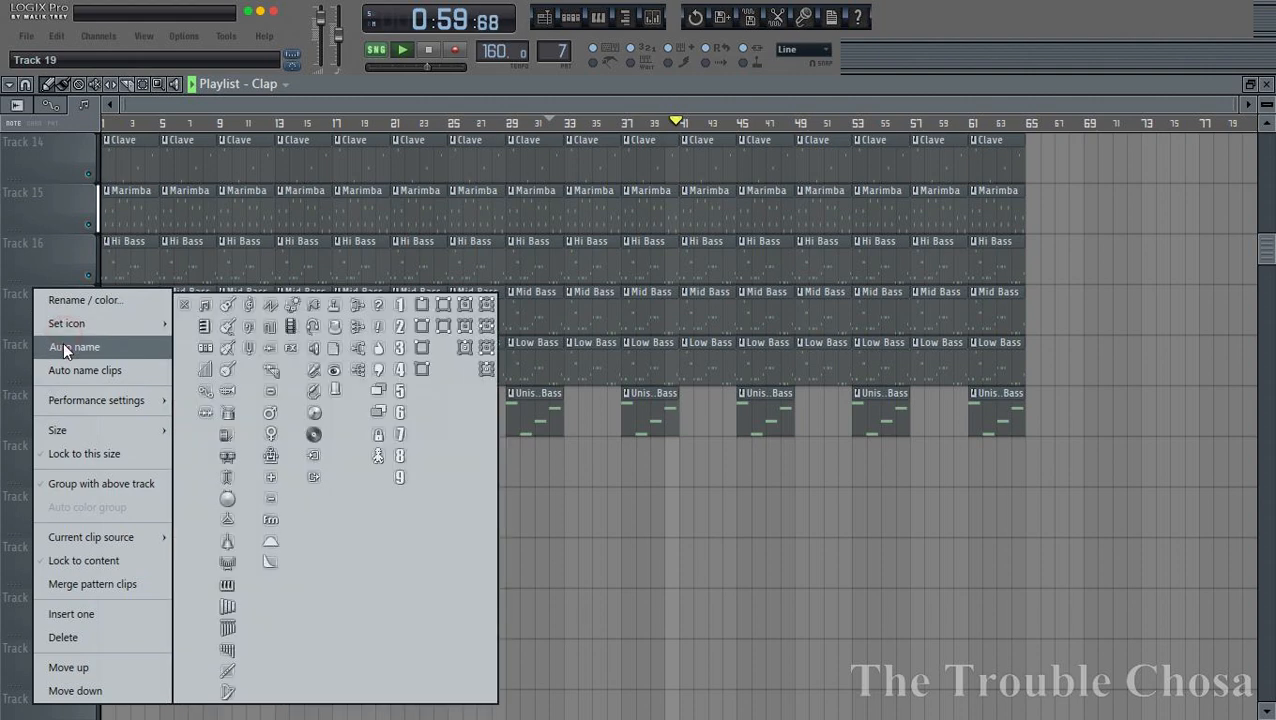
{"action": "left_click", "coordinate": [63, 346]}
{"action": "right_click", "coordinate": [47, 355]}
{"action": "left_click", "coordinate": [79, 347]}
{"action": "right_click", "coordinate": [33, 317]}
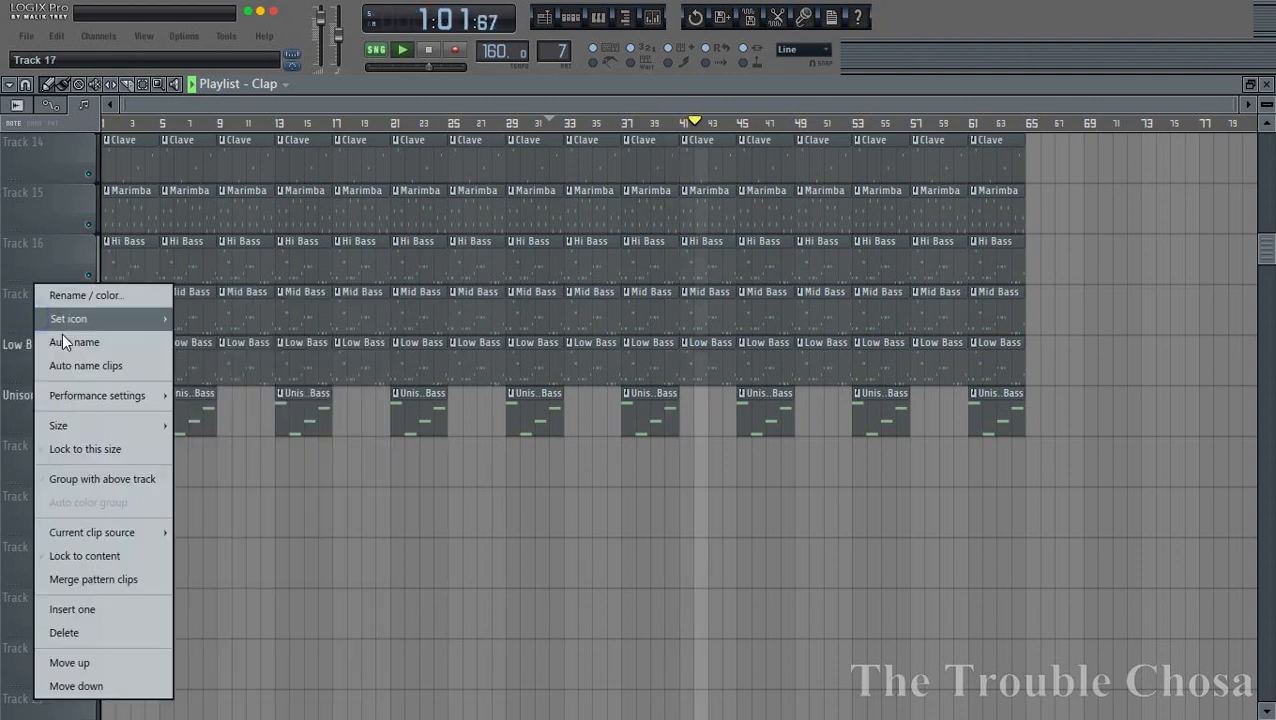
{"action": "left_click", "coordinate": [62, 340]}
{"action": "right_click", "coordinate": [38, 265]}
{"action": "left_click", "coordinate": [62, 291]}
- Auto-name playlist Tracks 15, 14 and 13 after their Marimba, Clave and Joan's Lead clips
{"action": "scroll", "coordinate": [67, 348], "scroll_direction": "up", "scroll_amount": 3}
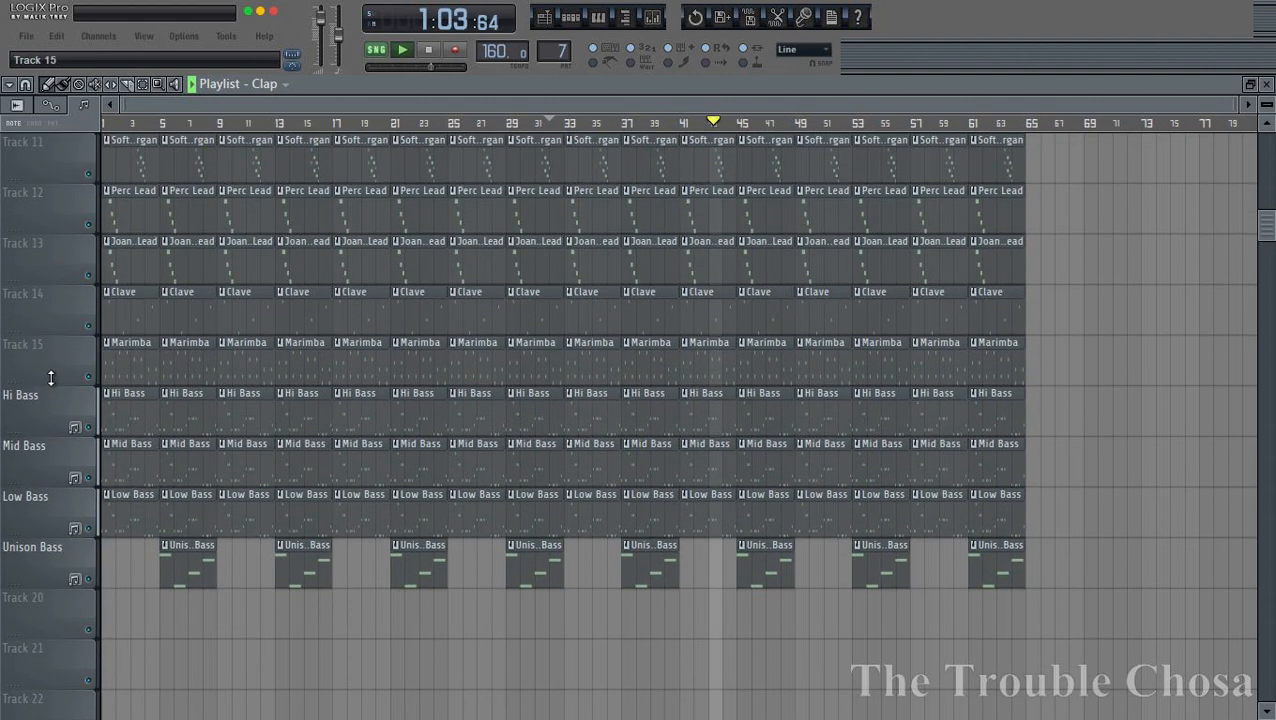
{"action": "right_click", "coordinate": [62, 360]}
{"action": "left_click", "coordinate": [80, 347]}
{"action": "right_click", "coordinate": [23, 310]}
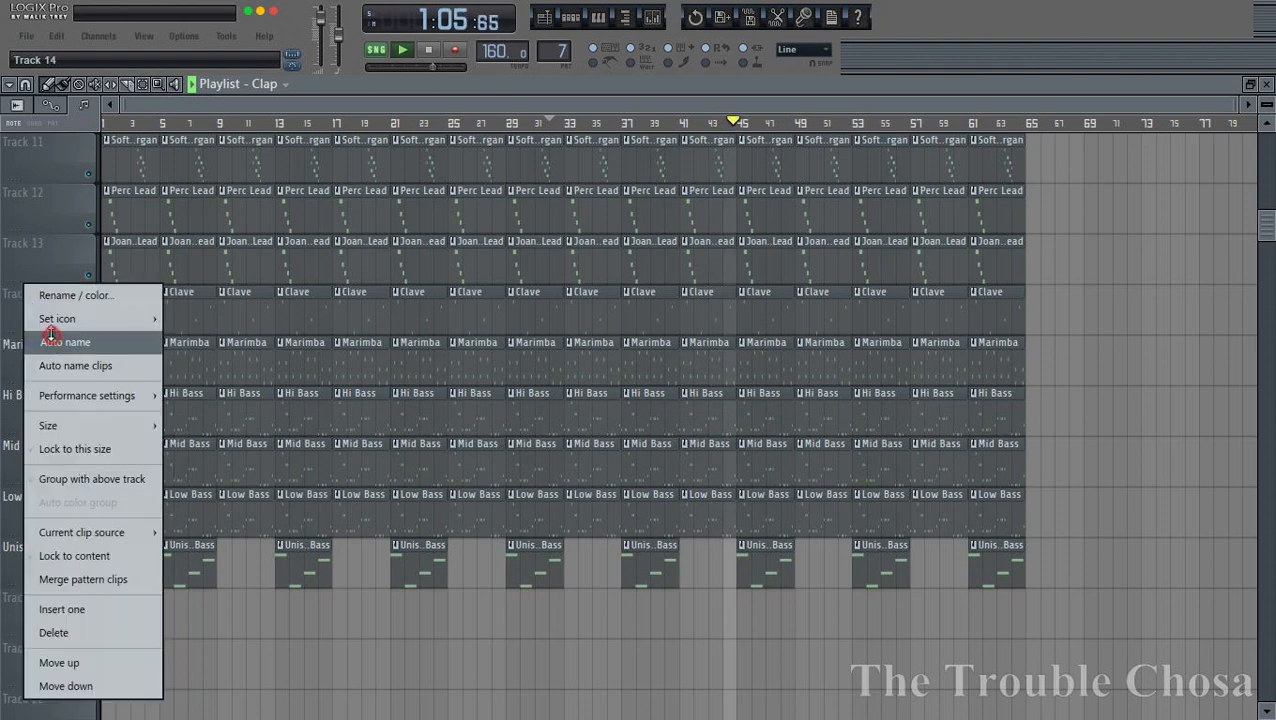
{"action": "left_click", "coordinate": [50, 340]}
{"action": "right_click", "coordinate": [35, 256]}
{"action": "left_click", "coordinate": [49, 292]}
- Auto-name playlist Tracks 12 to 9 after their Perc Lead, Soft Swoosh Organ, Clavimogue and Oberhype Brass clips
{"action": "scroll", "coordinate": [34, 364], "scroll_direction": "up", "scroll_amount": 3}
{"action": "right_click", "coordinate": [34, 364]}
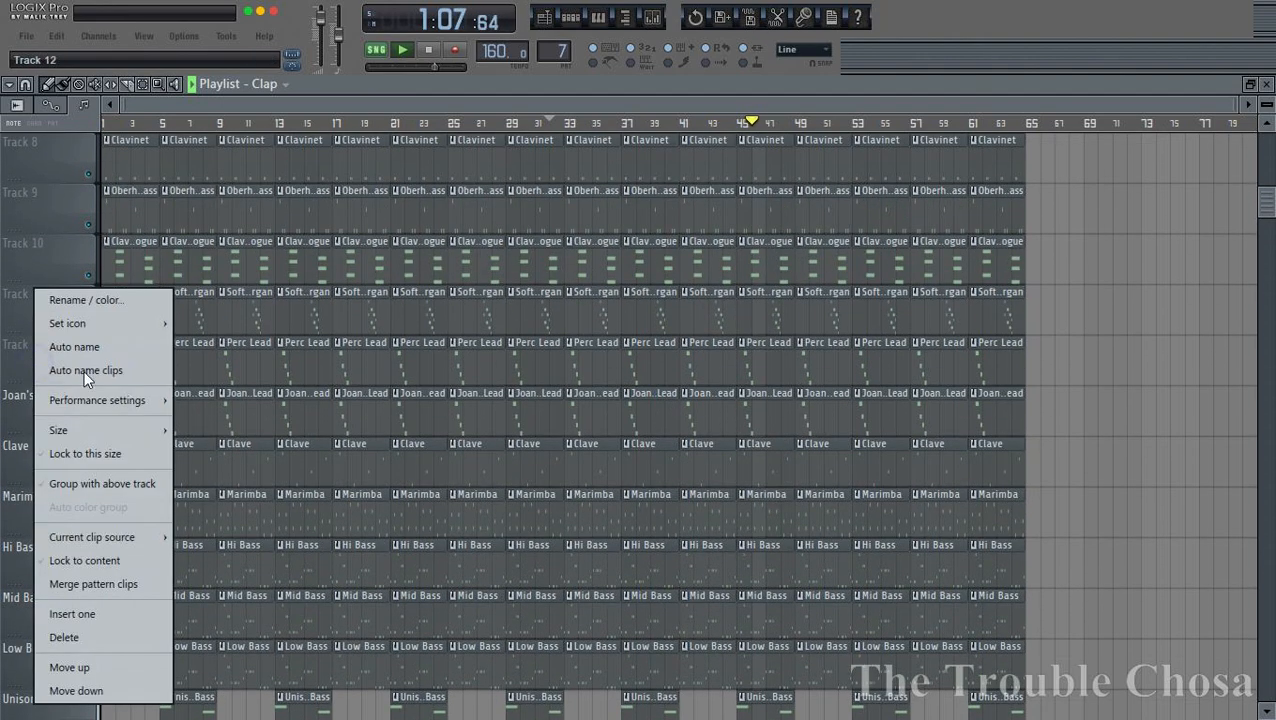
{"action": "left_click", "coordinate": [72, 346]}
{"action": "right_click", "coordinate": [40, 312]}
{"action": "left_click", "coordinate": [56, 346]}
{"action": "right_click", "coordinate": [34, 262]}
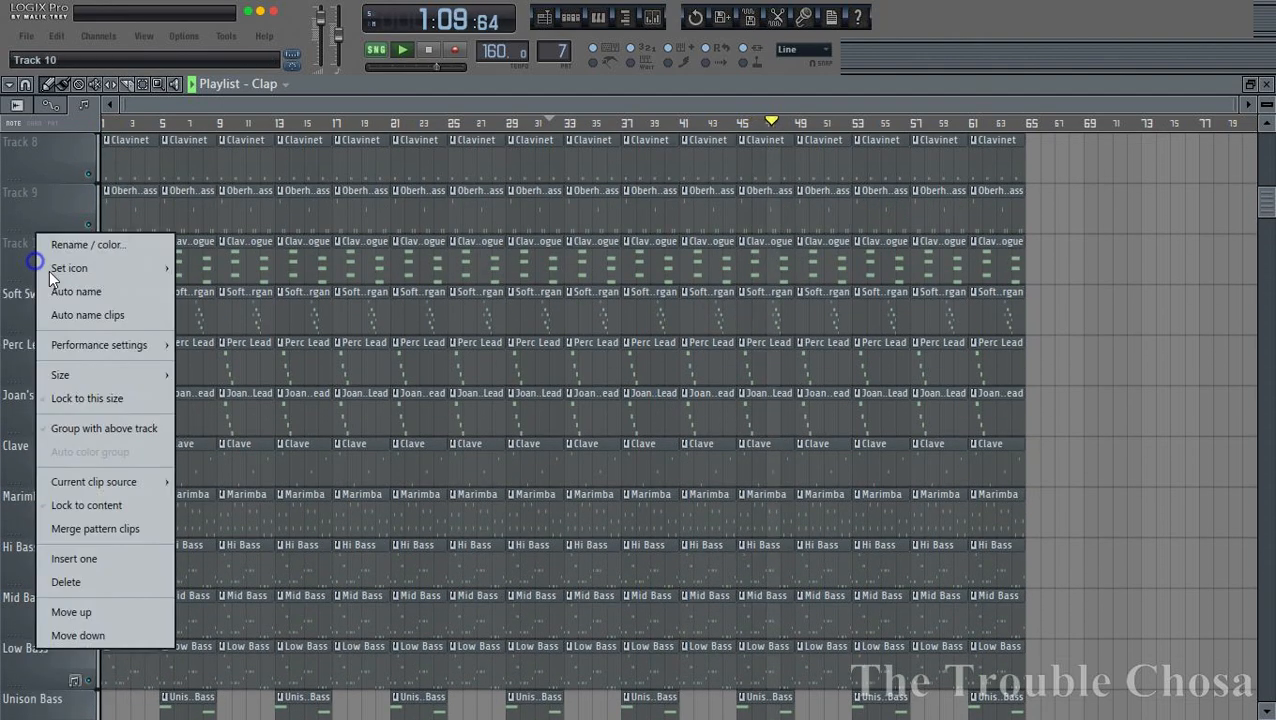
{"action": "left_click", "coordinate": [50, 290]}
{"action": "right_click", "coordinate": [34, 207]}
{"action": "left_click", "coordinate": [51, 243]}
- Auto-name playlist Tracks 8 and 7 after their Clavinet and Natural Grand Piano clips
{"action": "scroll", "coordinate": [36, 315], "scroll_direction": "up", "scroll_amount": 3}
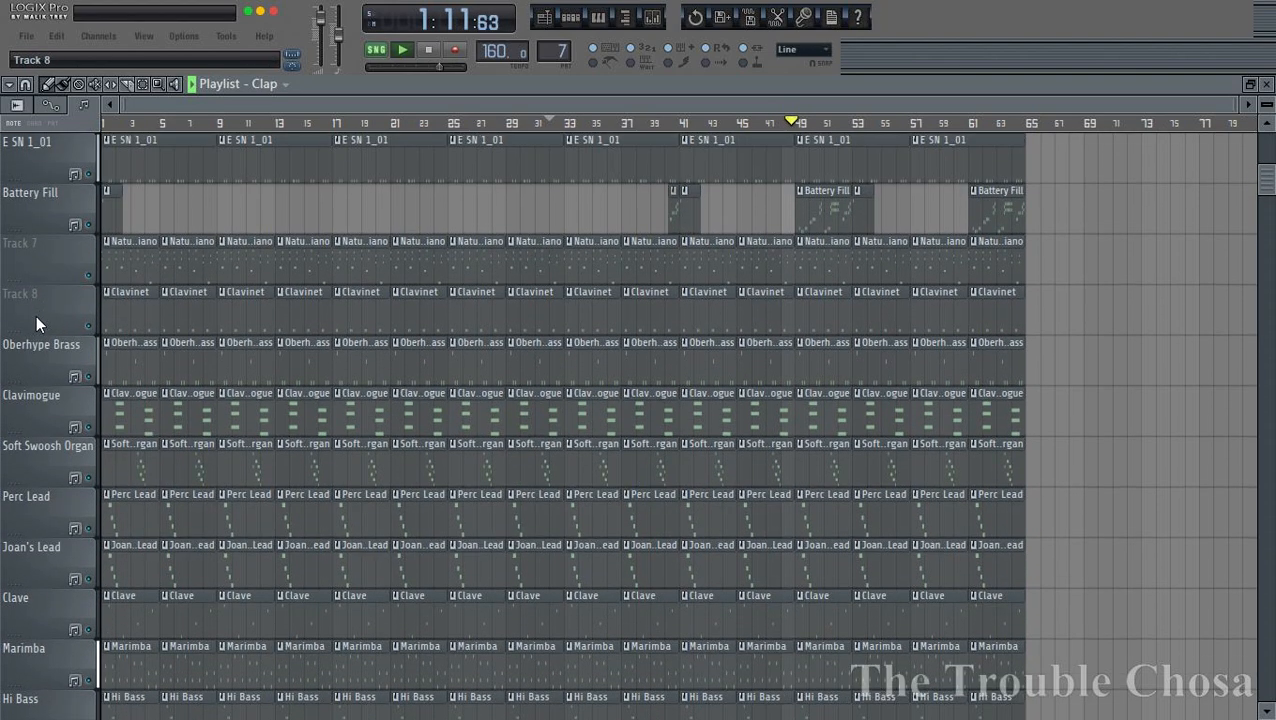
{"action": "right_click", "coordinate": [36, 315]}
{"action": "left_click", "coordinate": [55, 340]}
{"action": "right_click", "coordinate": [38, 257]}
{"action": "left_click", "coordinate": [55, 290]}
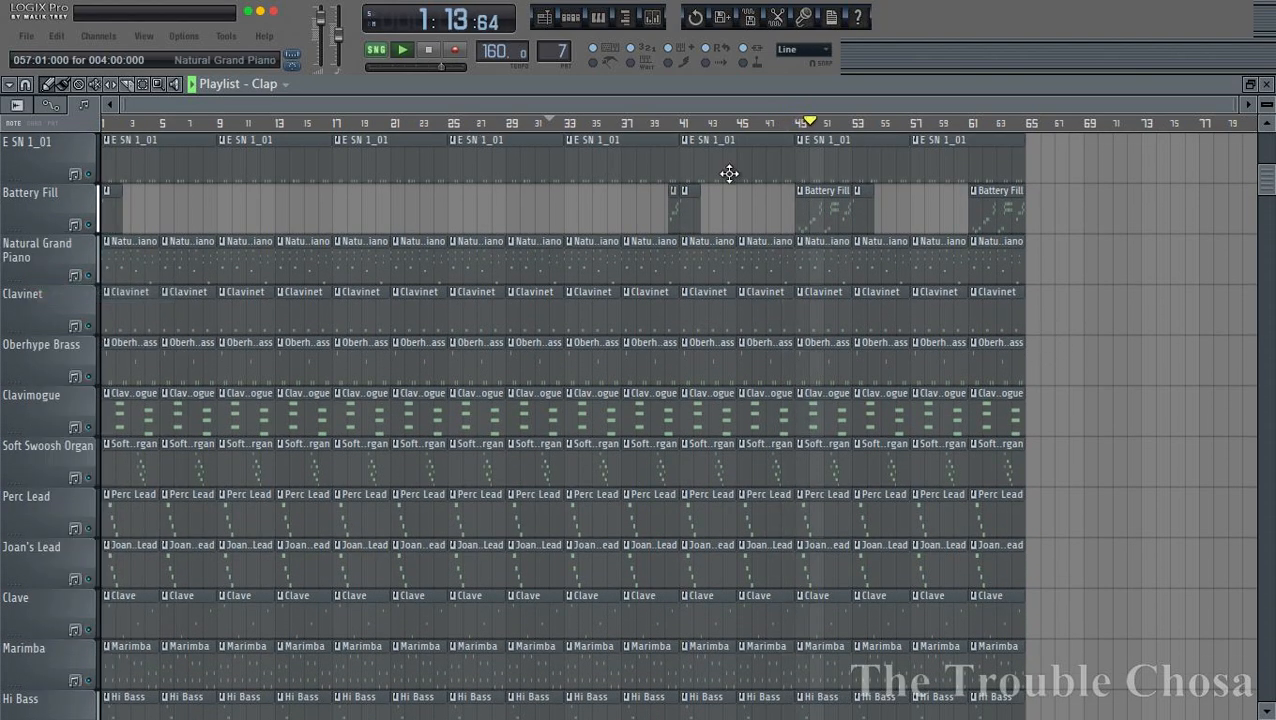
- Play the song from about bar 39 and delete the Low Bass, Mid Bass and Hi Bass clips at bar 49
{"action": "left_click", "coordinate": [653, 124]}
{"action": "scroll", "coordinate": [1036, 132], "scroll_direction": "up", "scroll_amount": 4}
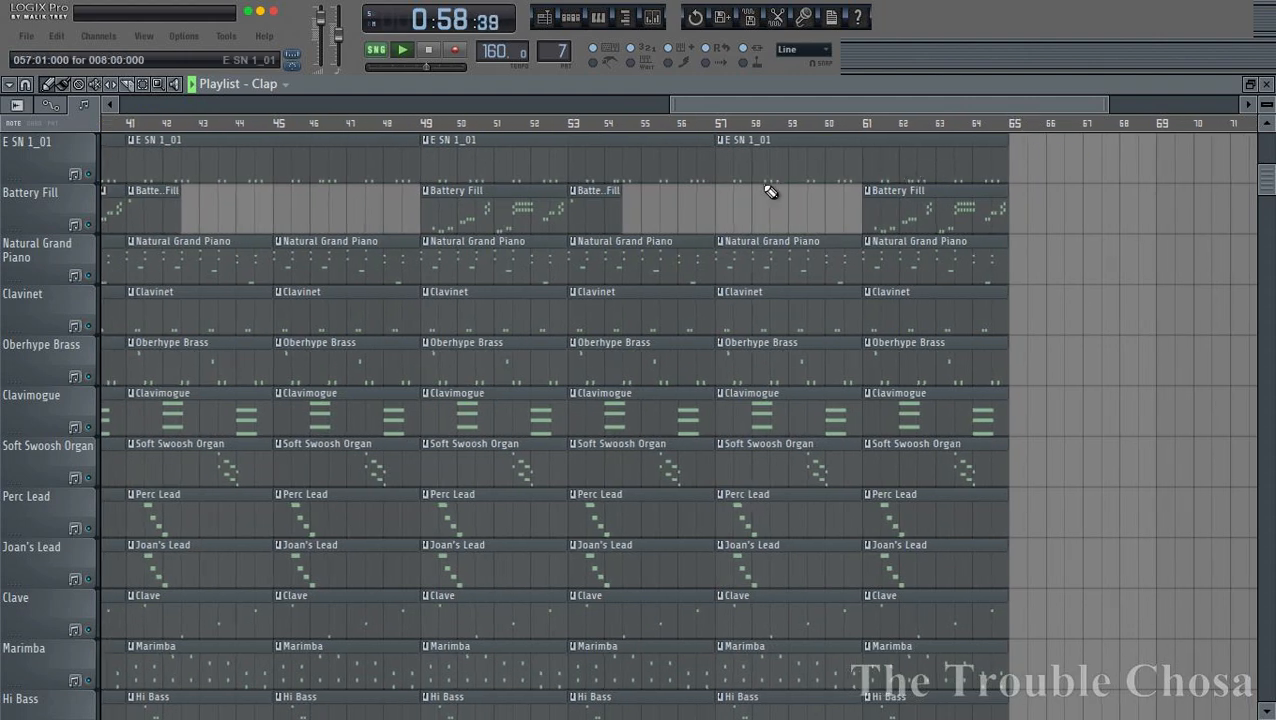
{"action": "scroll", "coordinate": [770, 191], "scroll_direction": "down", "scroll_amount": 6}
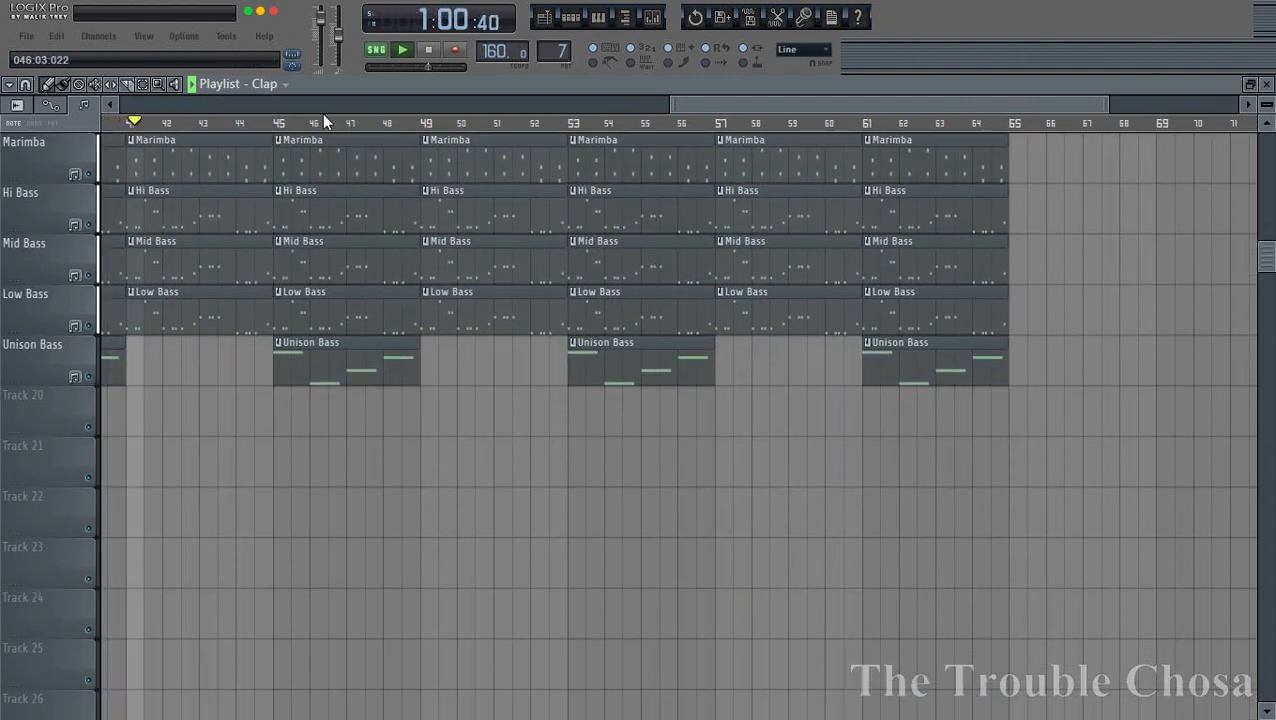
{"action": "scroll", "coordinate": [322, 120], "scroll_direction": "down", "scroll_amount": 3}
{"action": "scroll", "coordinate": [544, 430], "scroll_direction": "up", "scroll_amount": 1}
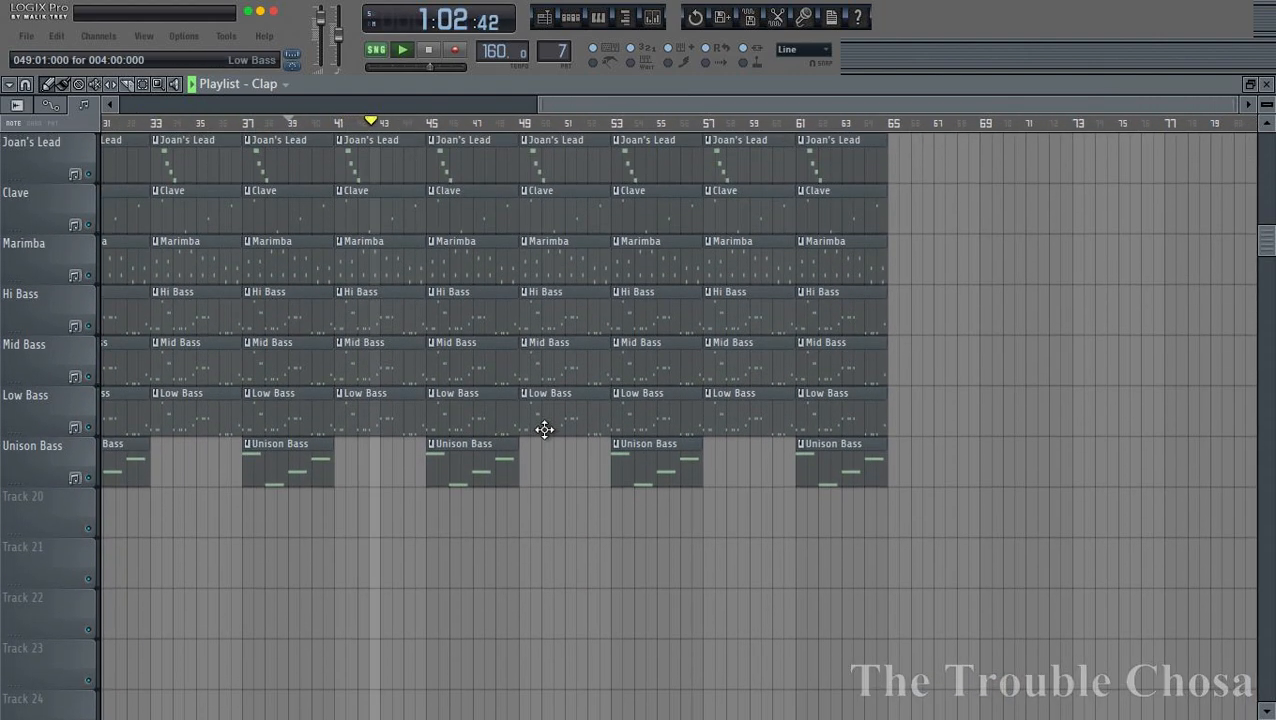
{"action": "scroll", "coordinate": [545, 435], "scroll_direction": "up", "scroll_amount": 1}
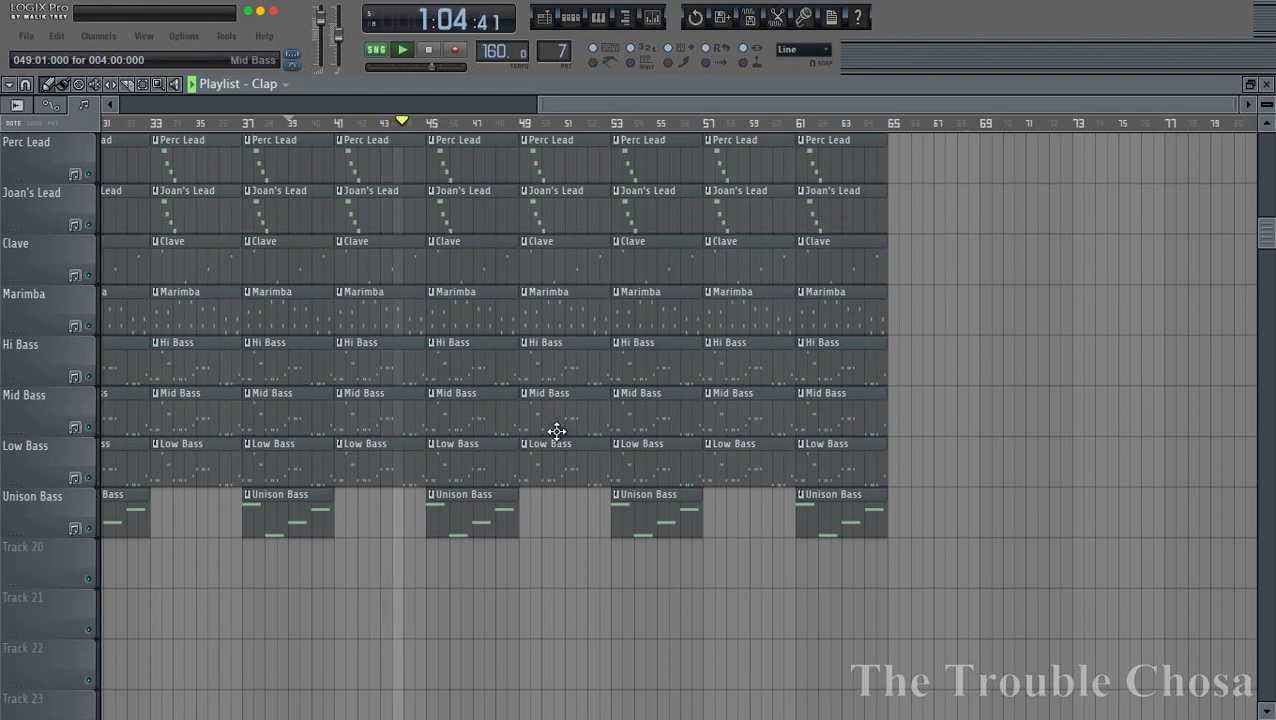
{"action": "right_click", "coordinate": [566, 470]}
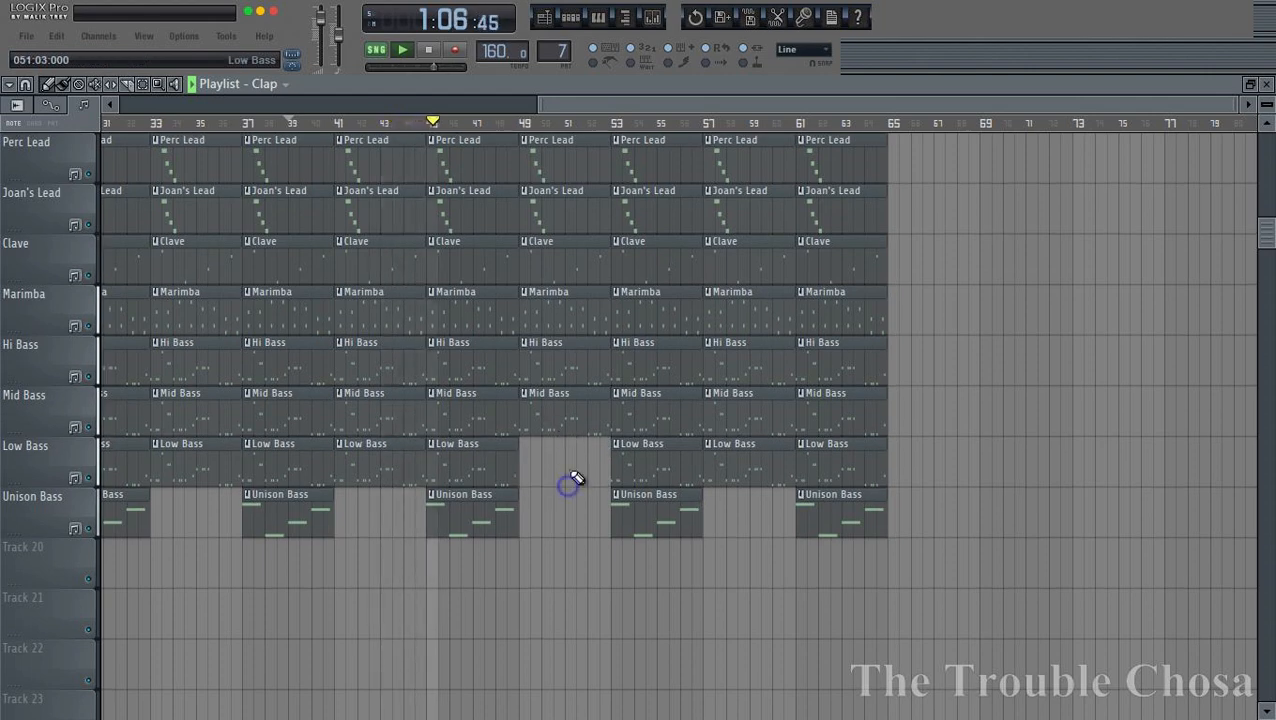
{"action": "right_click", "coordinate": [566, 412]}
{"action": "right_click", "coordinate": [565, 362]}
- Trim the start of the Kick clip at bar 49 to 053:09:000, leaving a kick break before it
{"action": "scroll", "coordinate": [556, 450], "scroll_direction": "up", "scroll_amount": 3}
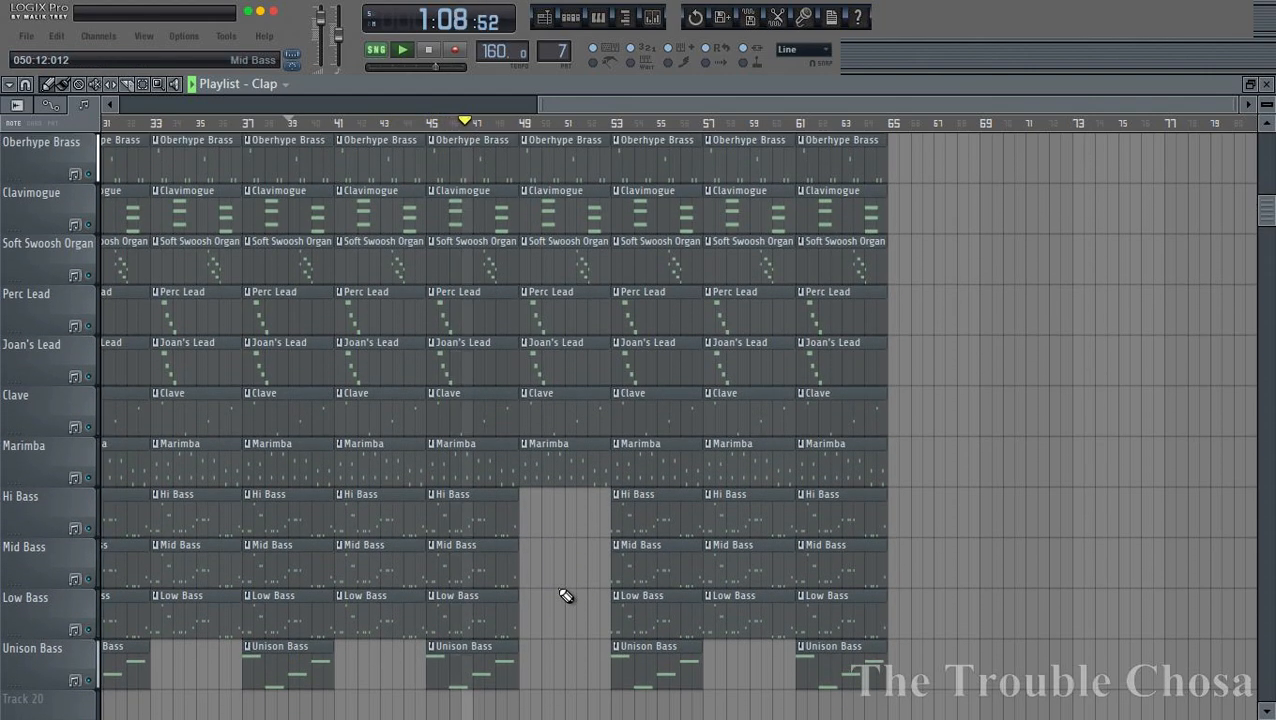
{"action": "scroll", "coordinate": [560, 593], "scroll_direction": "up", "scroll_amount": 3}
{"action": "scroll", "coordinate": [618, 421], "scroll_direction": "up", "scroll_amount": 5}
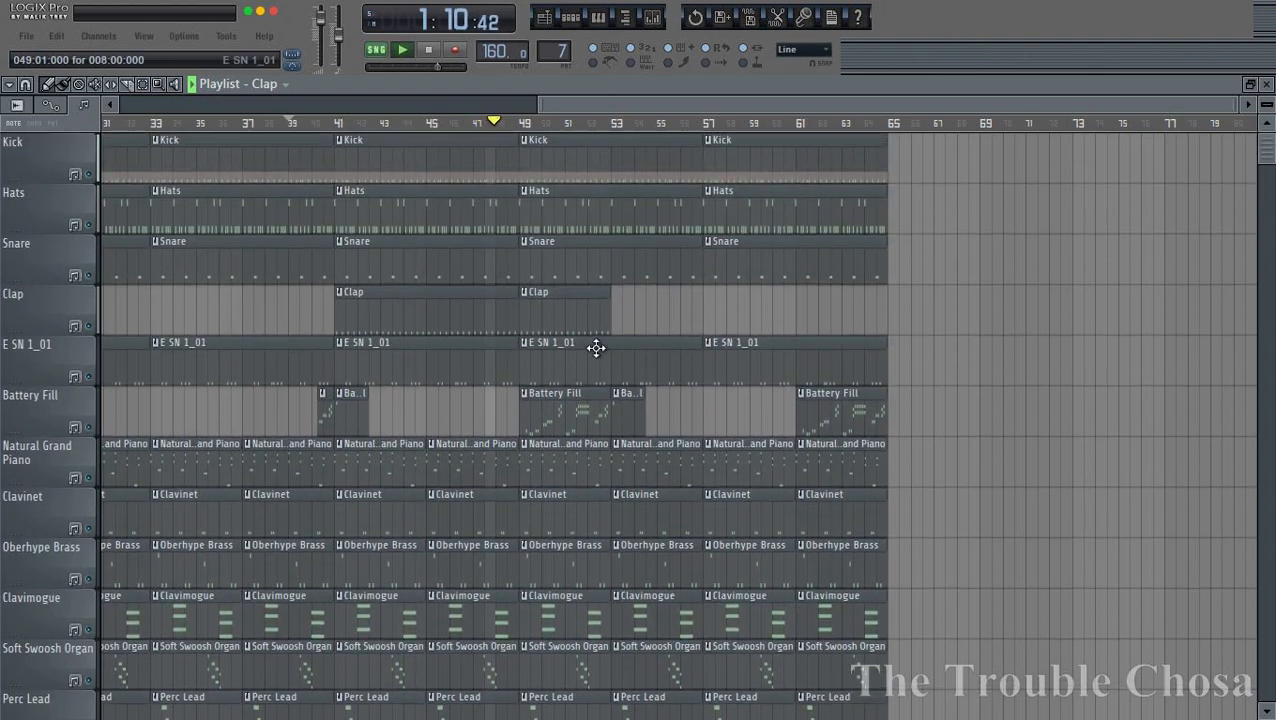
{"action": "right_click", "coordinate": [524, 169]}
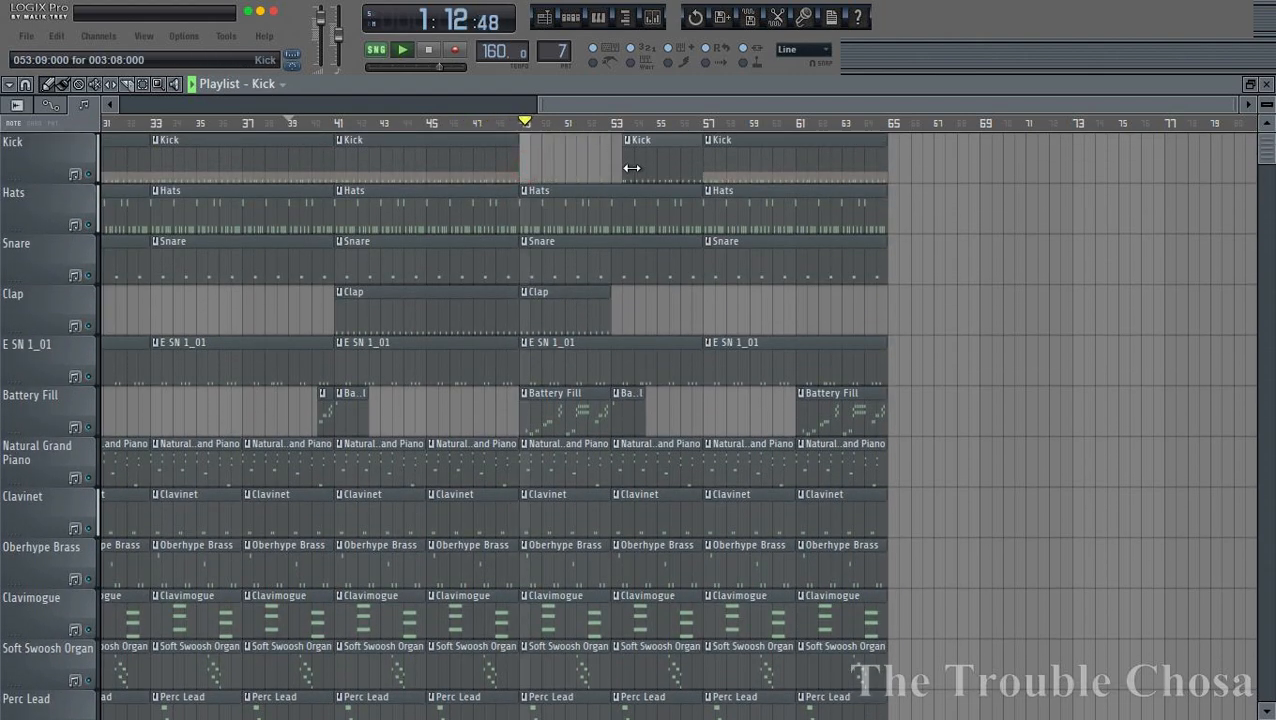
{"action": "scroll", "coordinate": [814, 347], "scroll_direction": "down", "scroll_amount": 1}
{"action": "scroll", "coordinate": [814, 347], "scroll_direction": "down", "scroll_amount": 8}
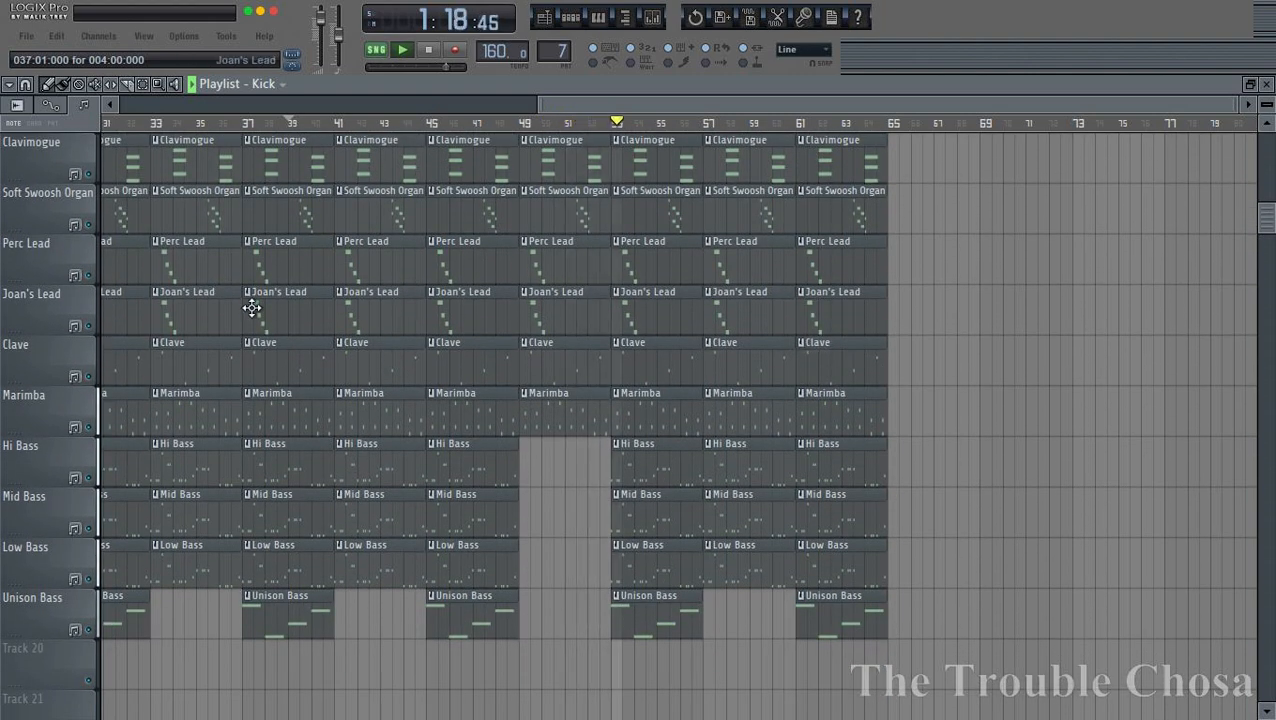
- Save the project under its current name, overwriting the existing file
{"action": "left_click", "coordinate": [26, 36]}
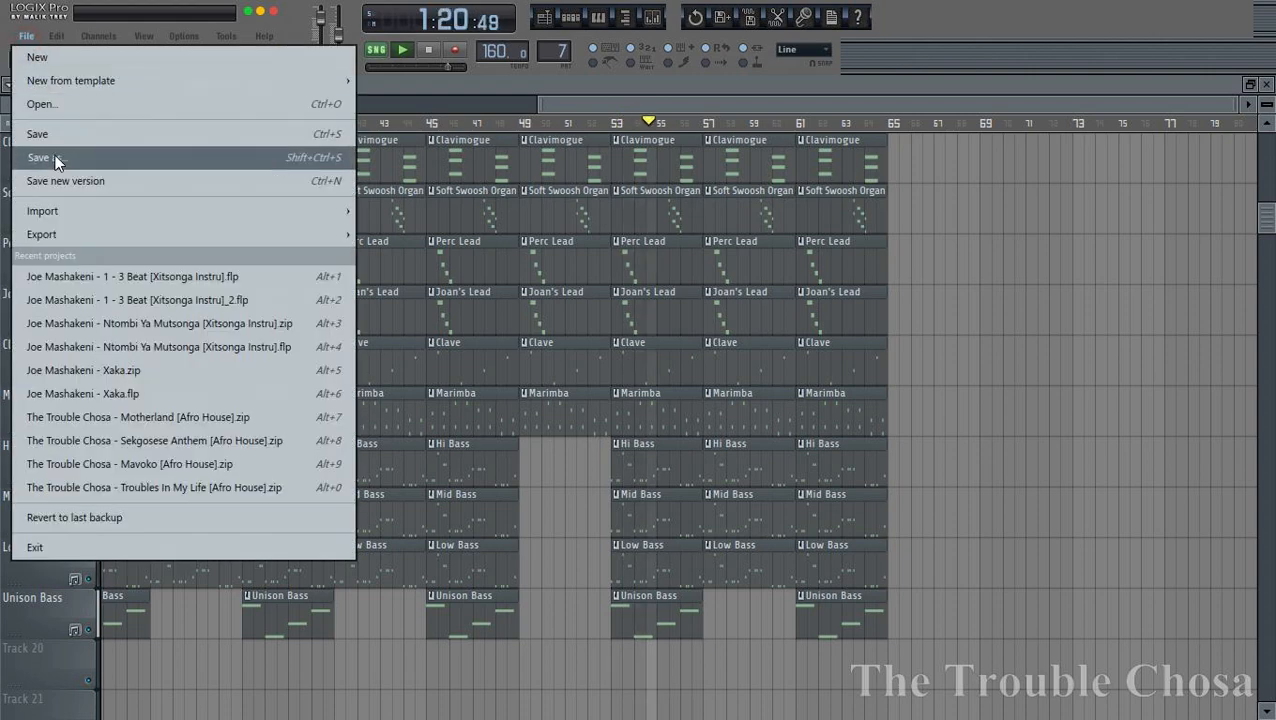
{"action": "left_click", "coordinate": [45, 157]}
{"action": "key", "text": "Return"}
{"action": "key", "text": "Return"}
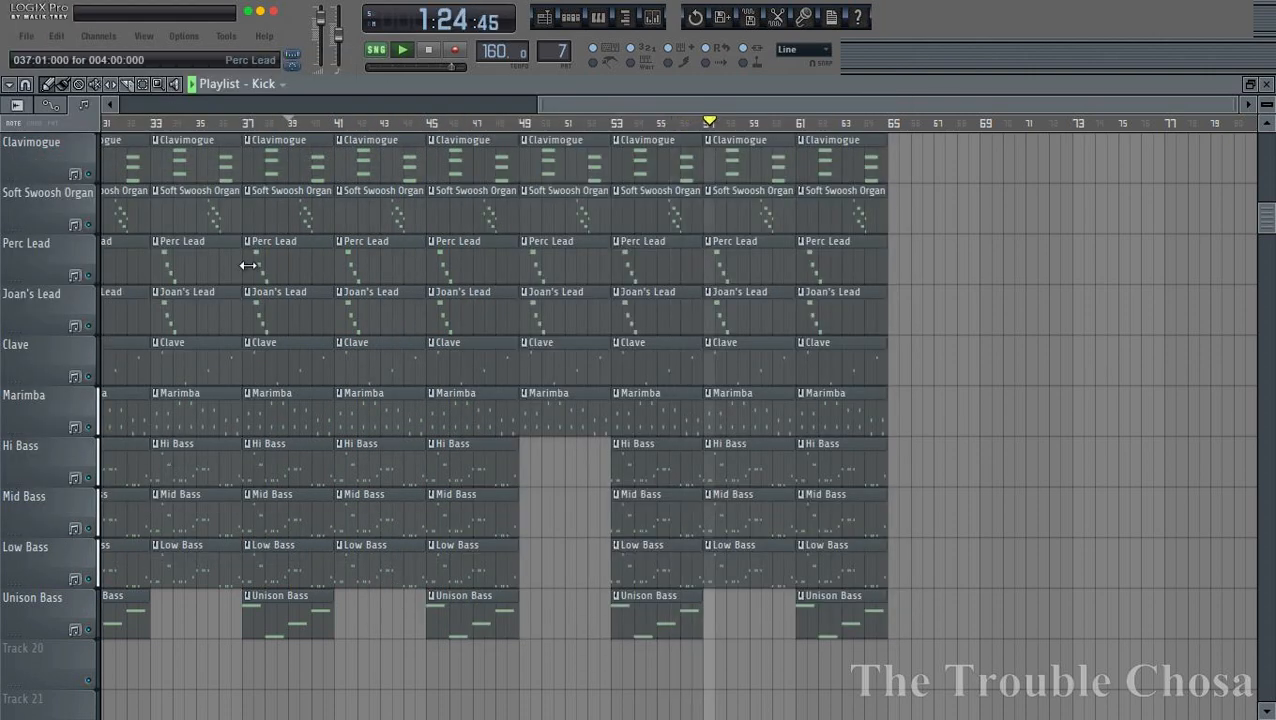
- Play the song from bar 37 and delete the Mid Bass clip at bar 45
{"action": "left_click", "coordinate": [256, 122]}
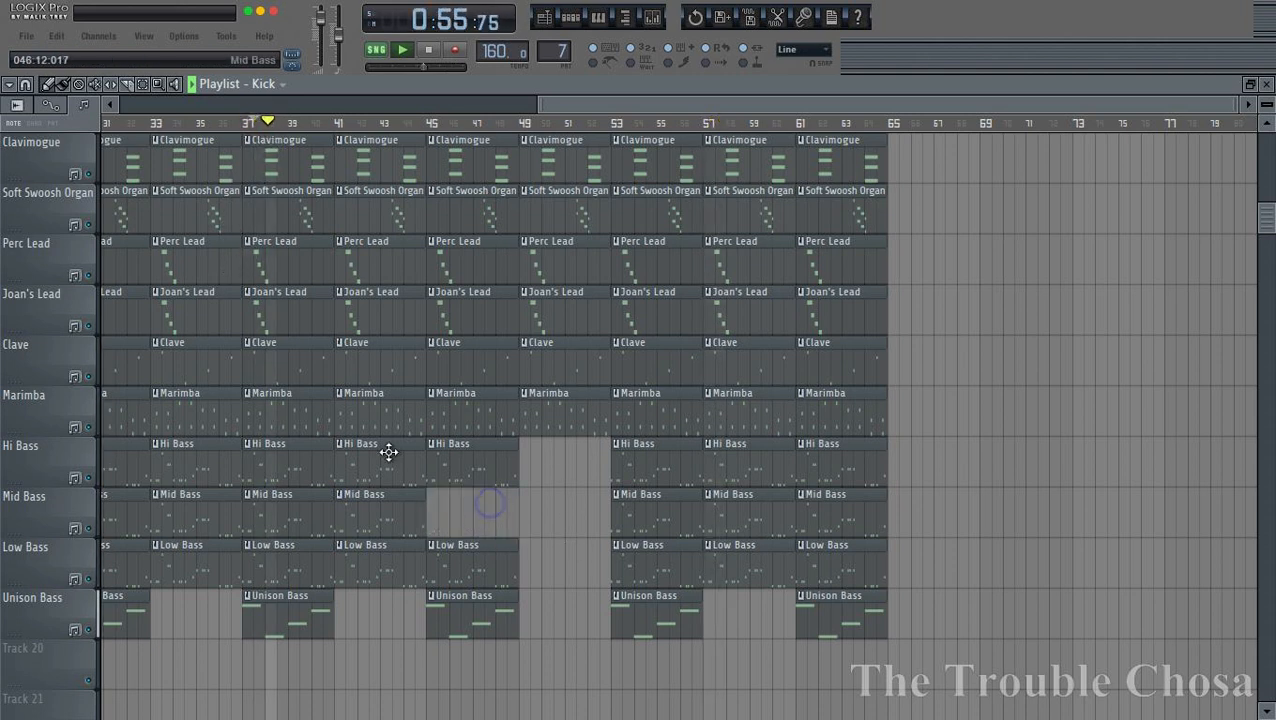
{"action": "right_click", "coordinate": [488, 502]}
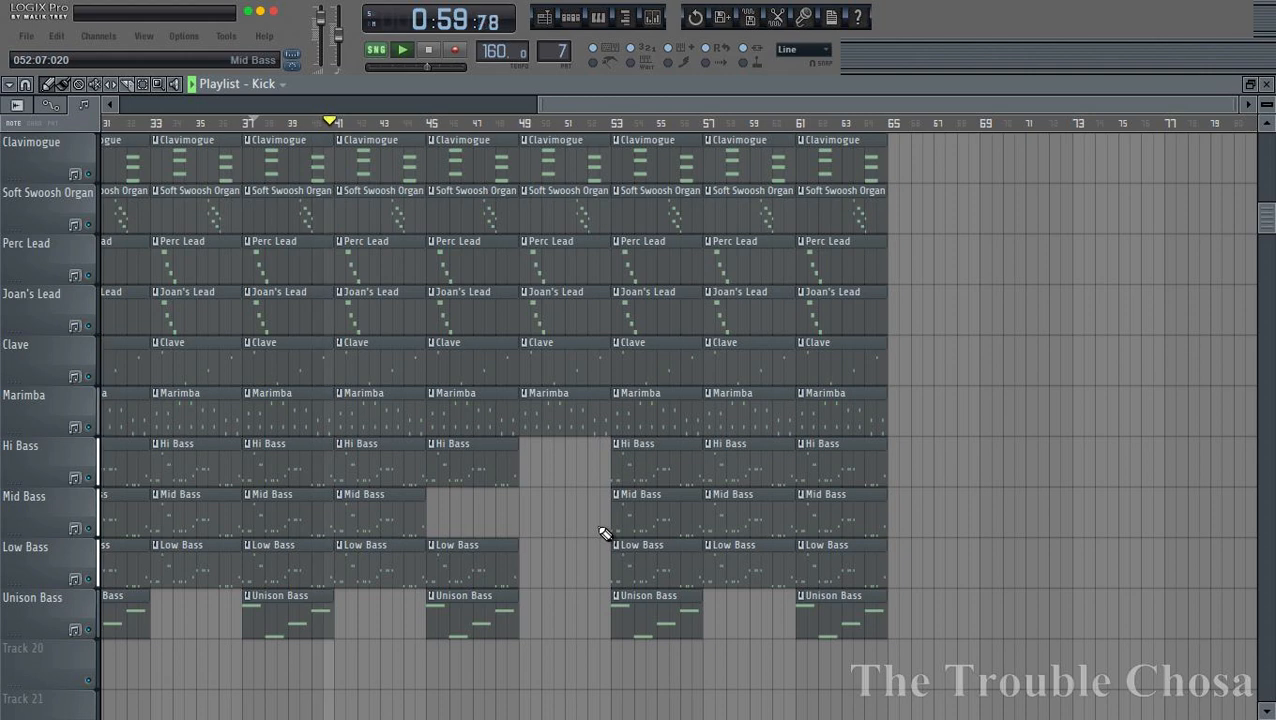
- Delete the Clavimogue clips from bar 53 to the end and from bar 1 up to bar 41, keeping those at bars 41, 45 and 49
{"action": "scroll", "coordinate": [605, 530], "scroll_direction": "up", "scroll_amount": 1}
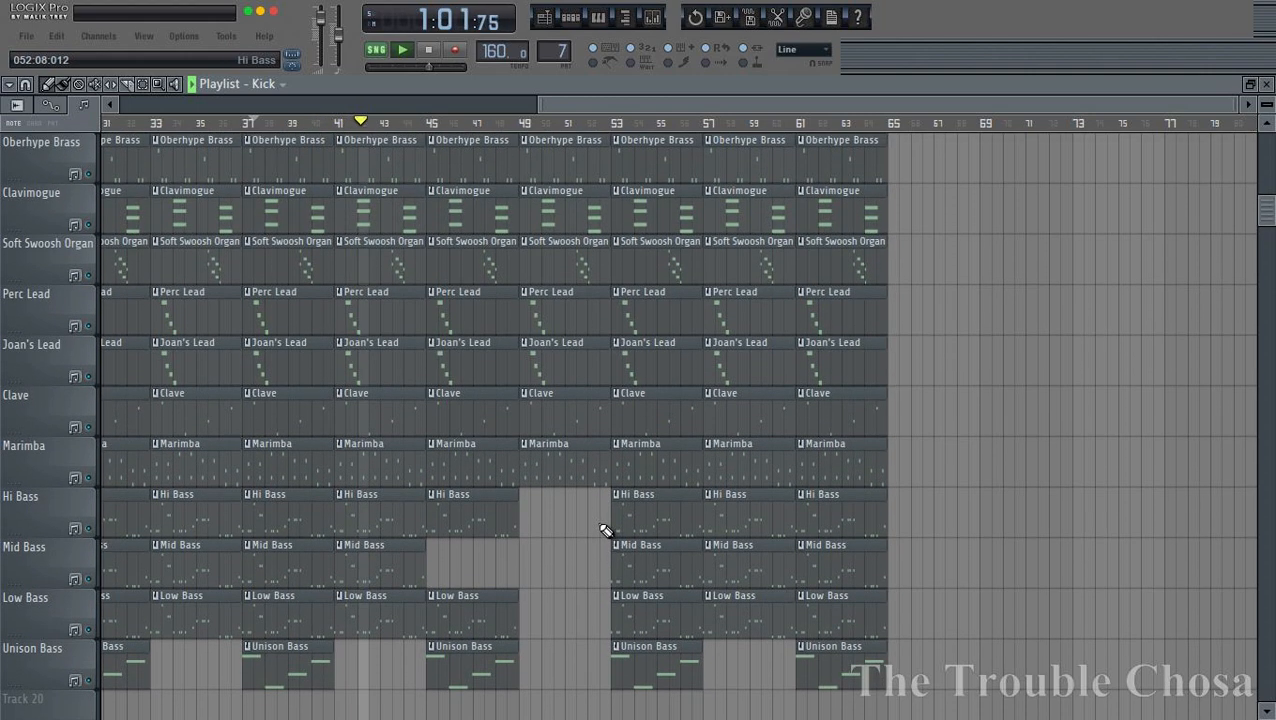
{"action": "scroll", "coordinate": [606, 525], "scroll_direction": "up", "scroll_amount": 2}
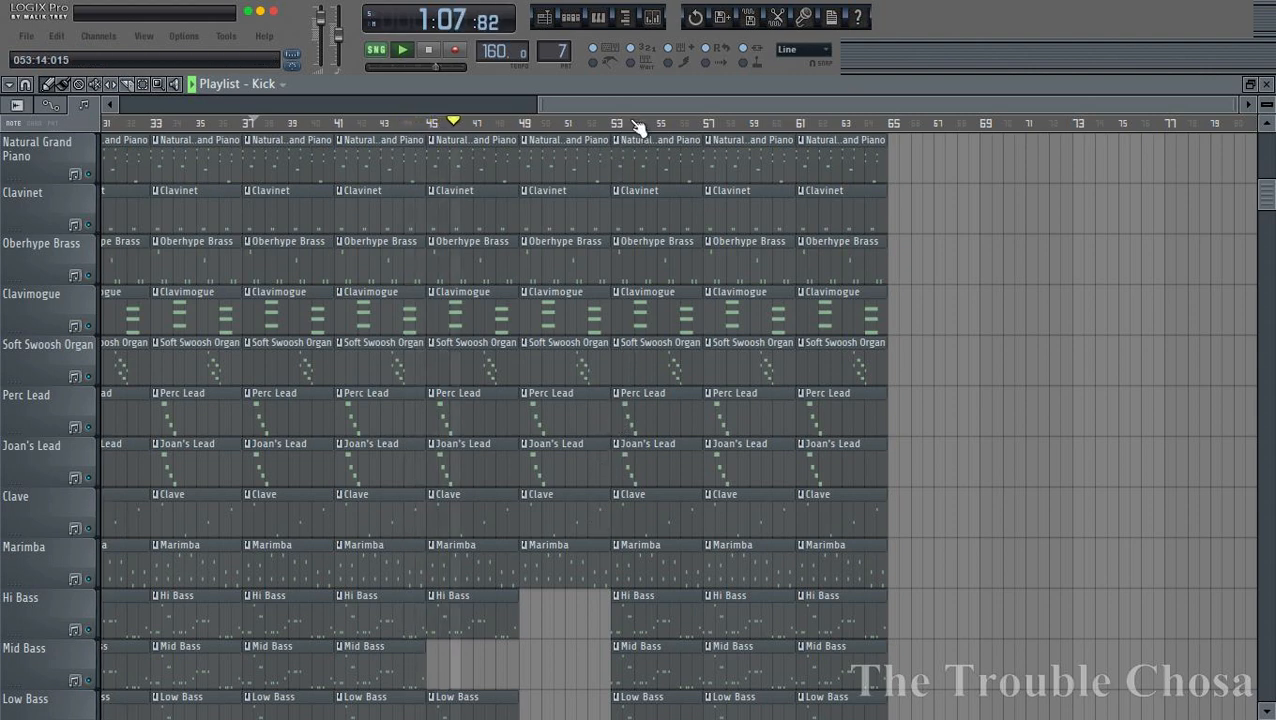
{"action": "scroll", "coordinate": [637, 127], "scroll_direction": "down", "scroll_amount": 1}
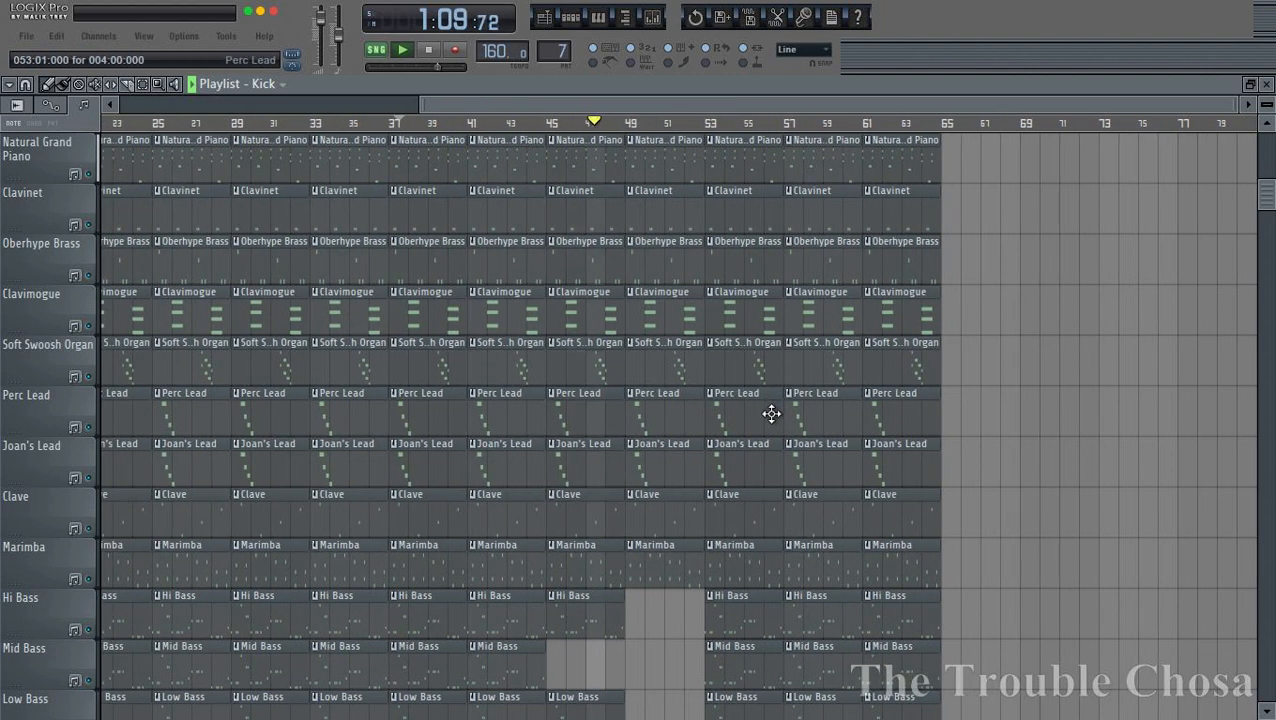
{"action": "right_click", "coordinate": [758, 320]}
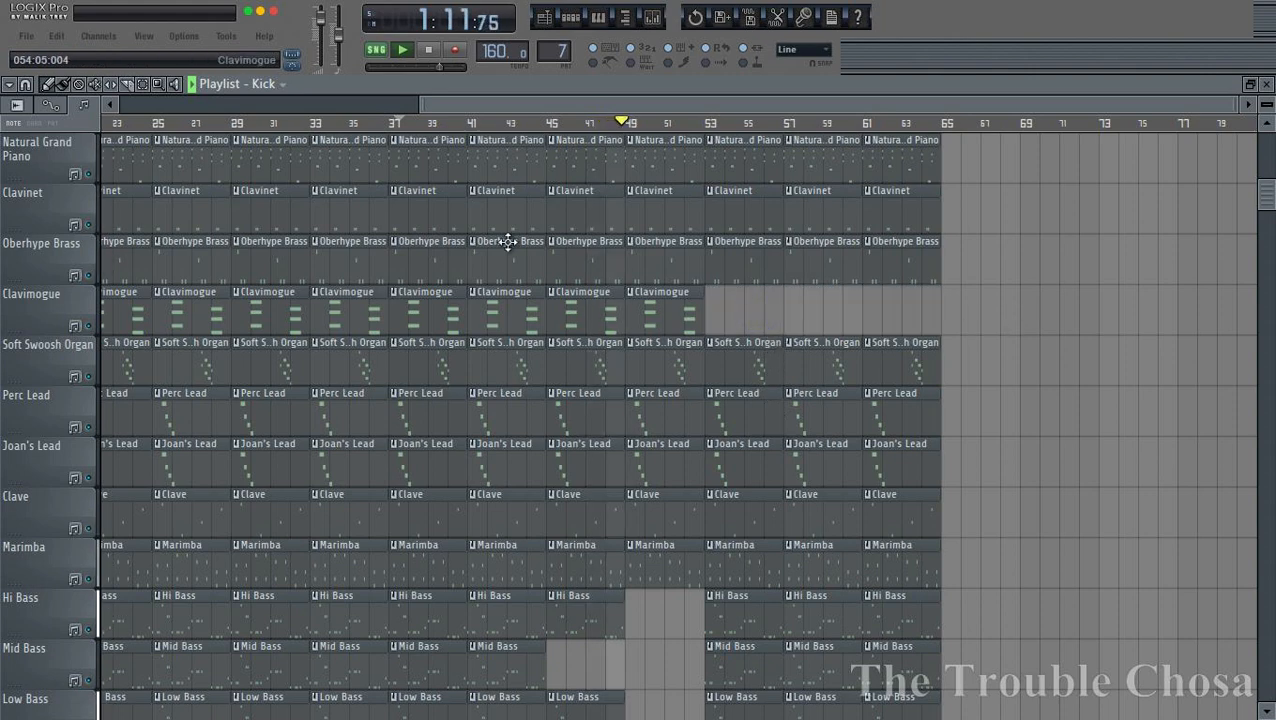
{"action": "scroll", "coordinate": [572, 124], "scroll_direction": "down", "scroll_amount": 1}
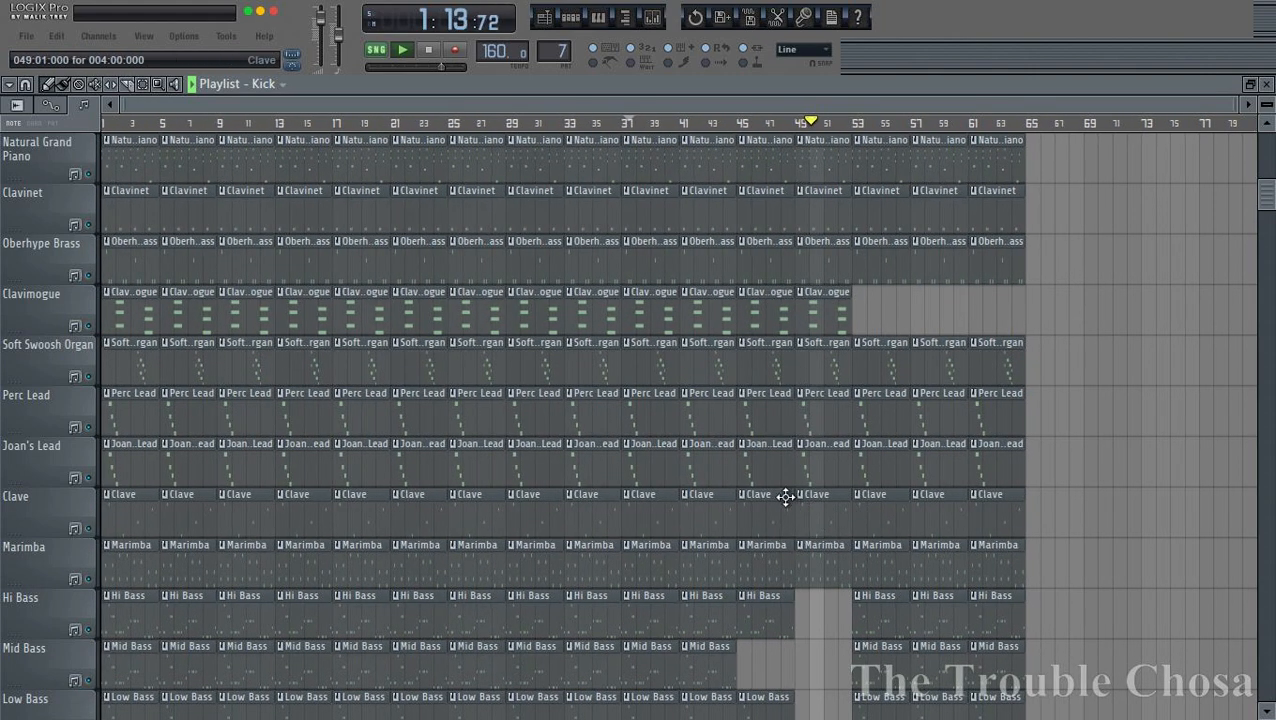
{"action": "left_click_drag", "start_coordinate": [645, 317], "coordinate": [130, 320]}
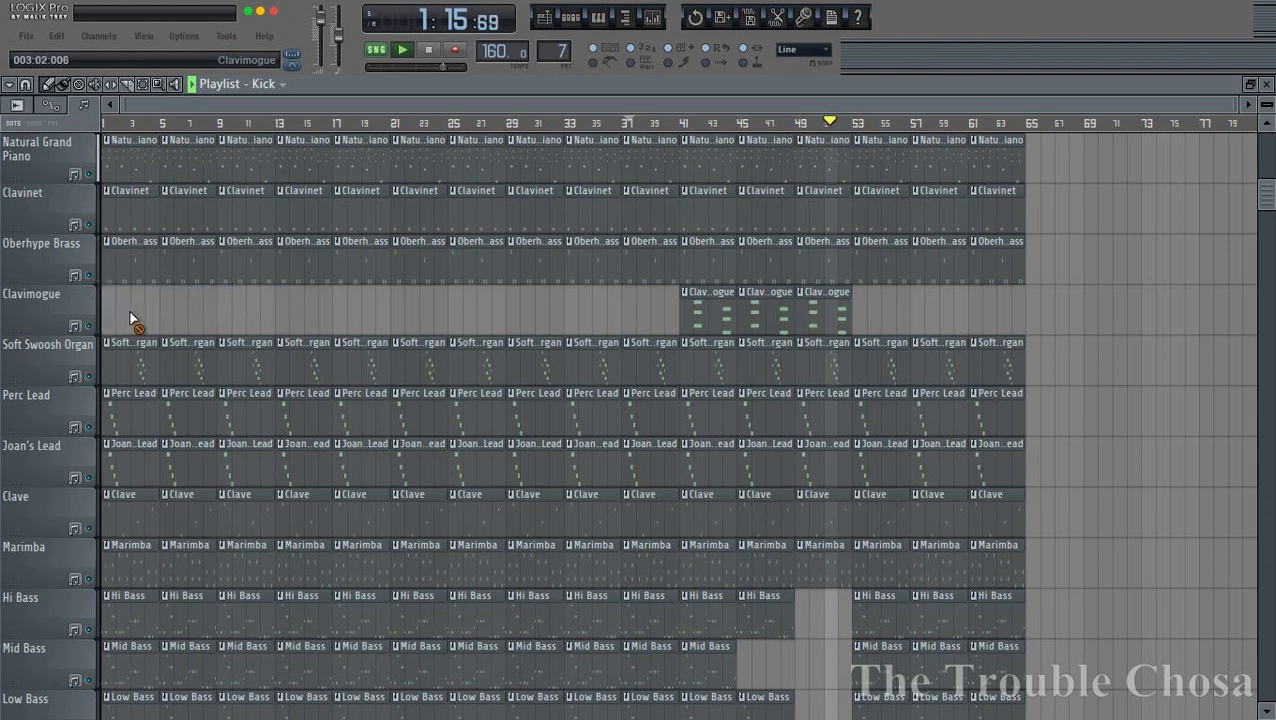
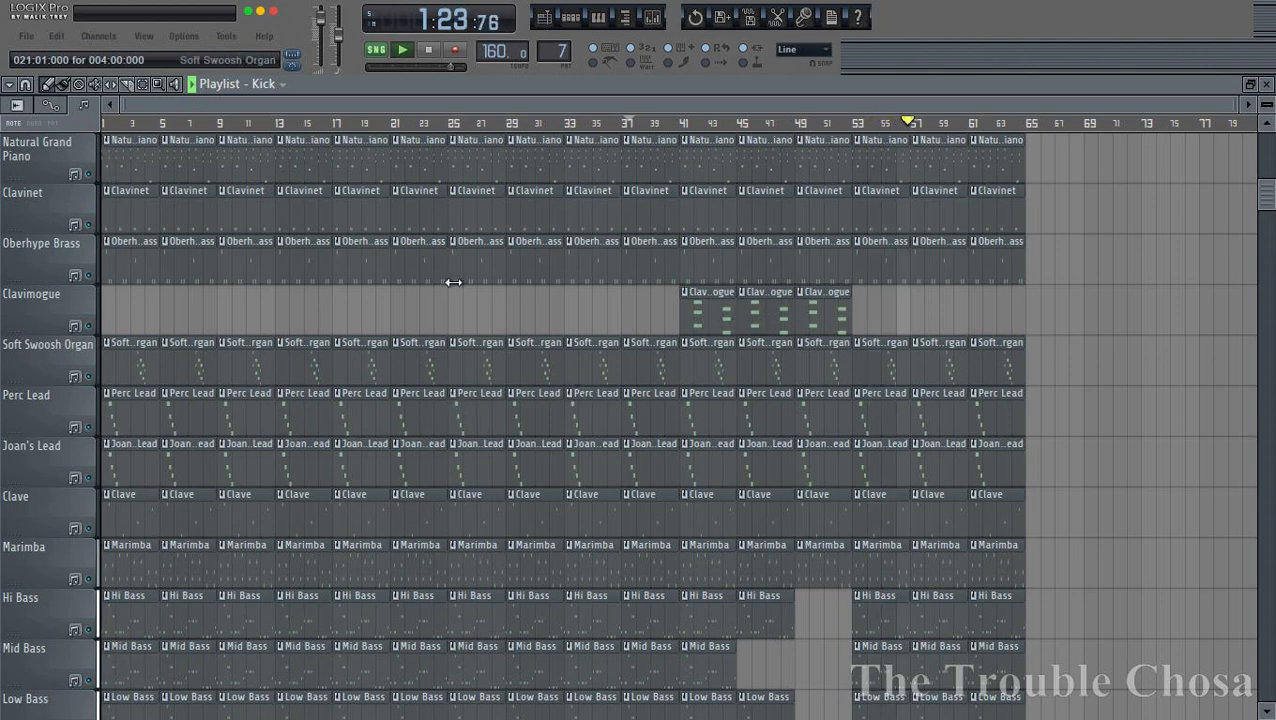
- Re-enable the muted channels in the channel rack using the Clavimogue channel's Solo option, and return to the playlist
{"action": "left_click", "coordinate": [573, 18]}
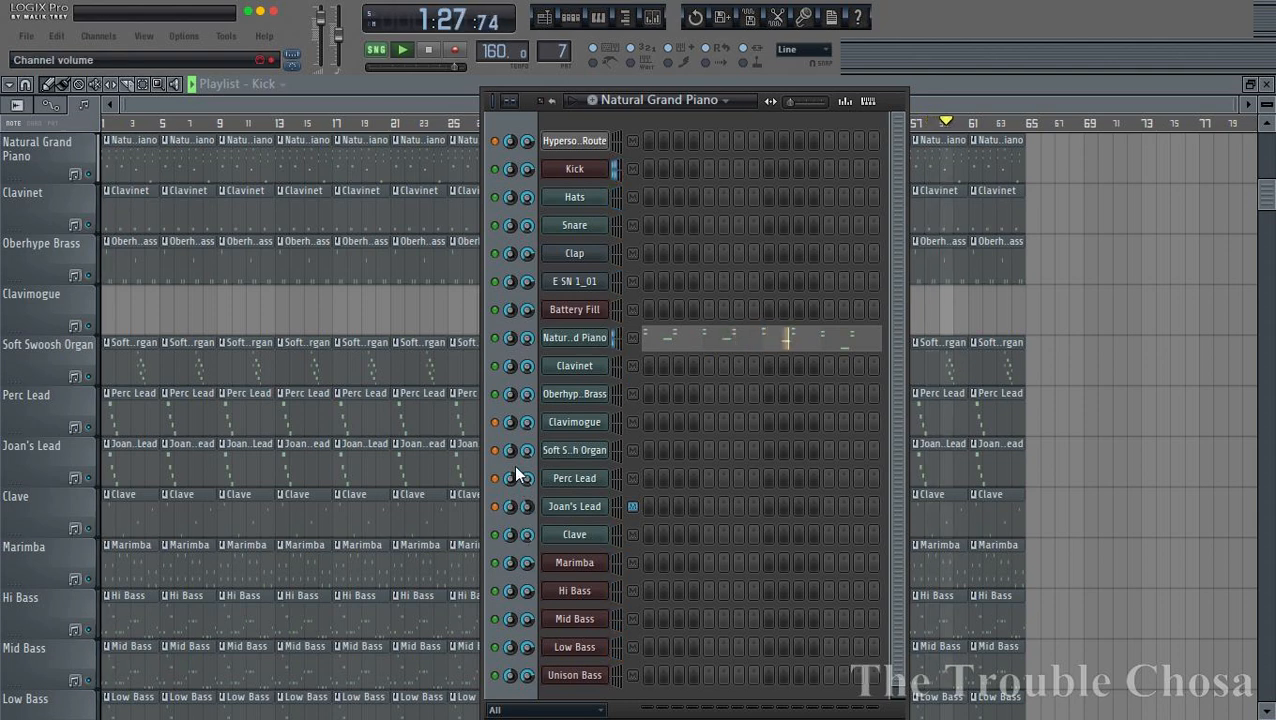
{"action": "right_click", "coordinate": [505, 428]}
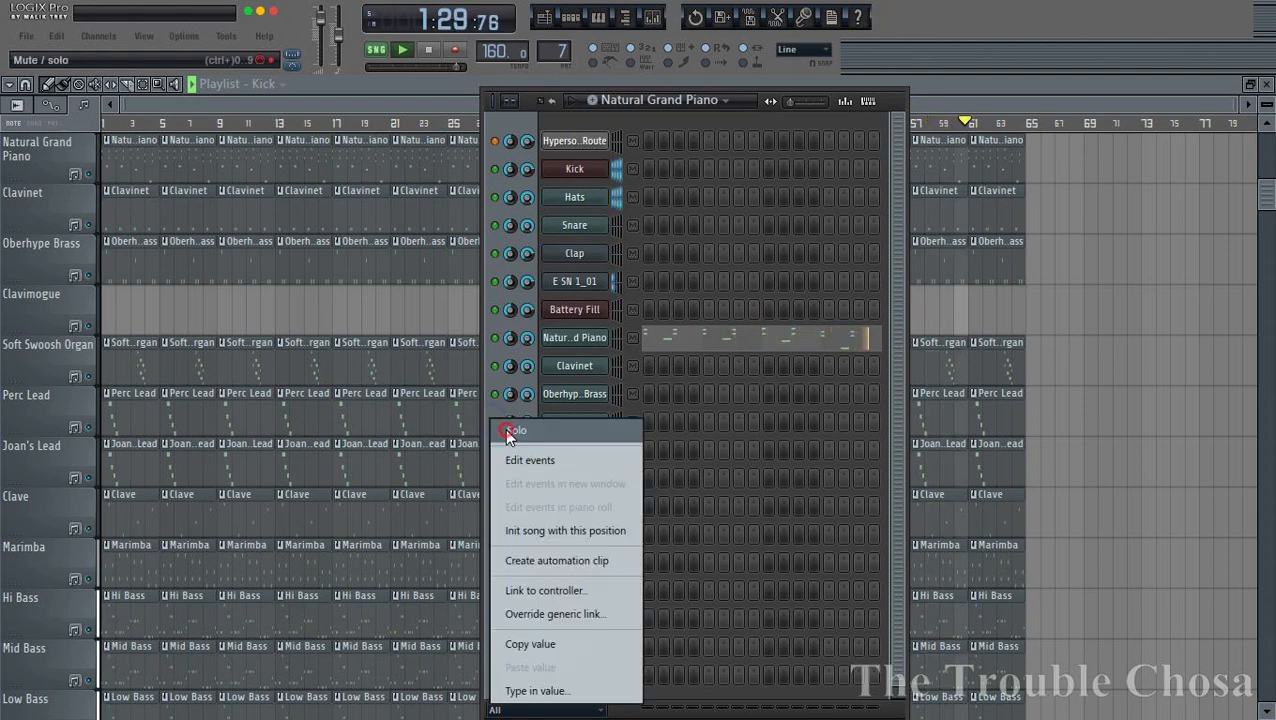
{"action": "left_click", "coordinate": [507, 432]}
{"action": "left_click", "coordinate": [1020, 109]}
- Delete the Perc Lead and Joan's Lead clips at bars 5, 13, 21, 29, 37, 45, 53 and 61
{"action": "scroll", "coordinate": [1161, 298], "scroll_direction": "down", "scroll_amount": 1}
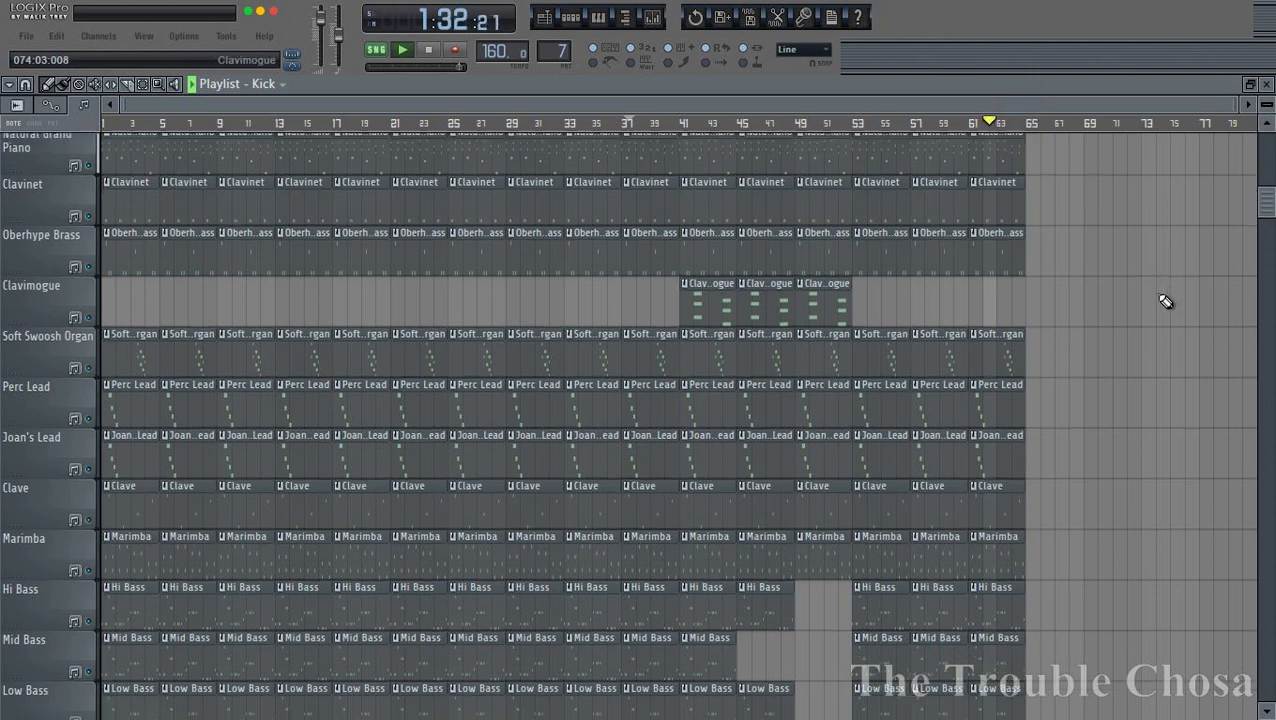
{"action": "scroll", "coordinate": [1165, 302], "scroll_direction": "down", "scroll_amount": 3}
{"action": "left_click_drag", "start_coordinate": [926, 104], "coordinate": [1013, 133]}
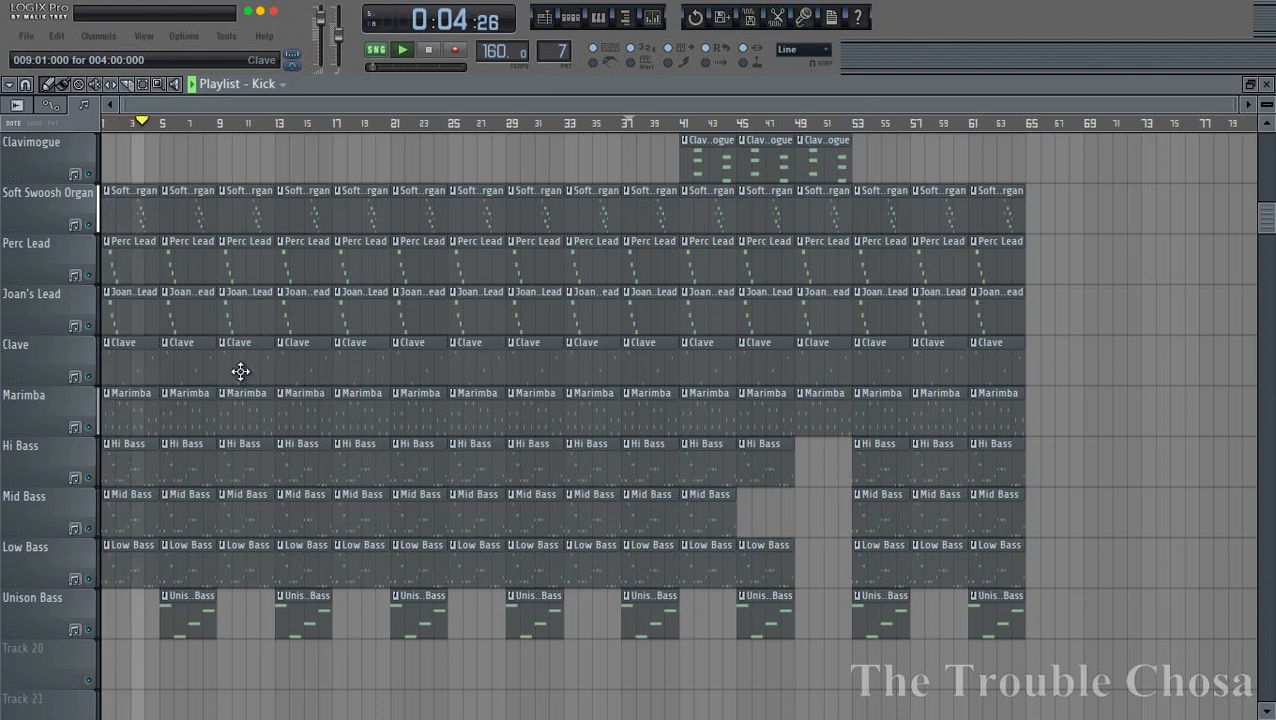
{"action": "right_click", "coordinate": [185, 312]}
{"action": "right_click", "coordinate": [185, 262]}
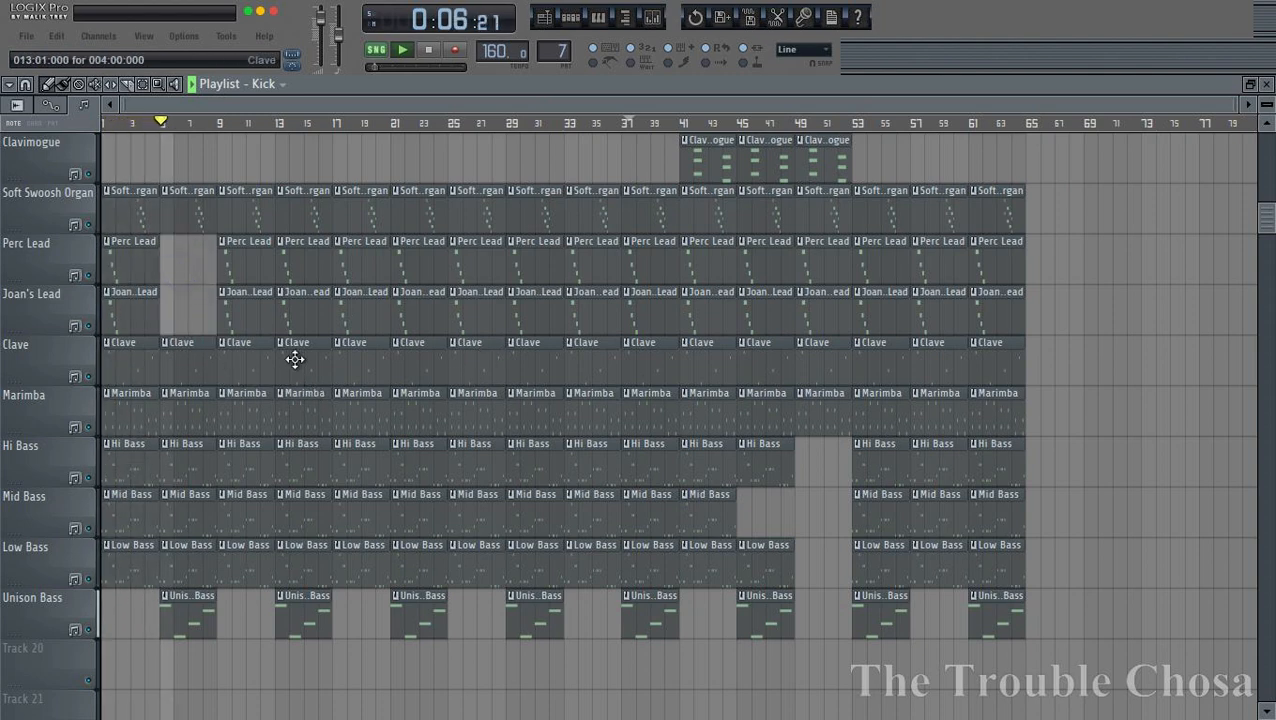
{"action": "right_click", "coordinate": [295, 312]}
{"action": "right_click", "coordinate": [293, 258]}
{"action": "right_click", "coordinate": [419, 312]}
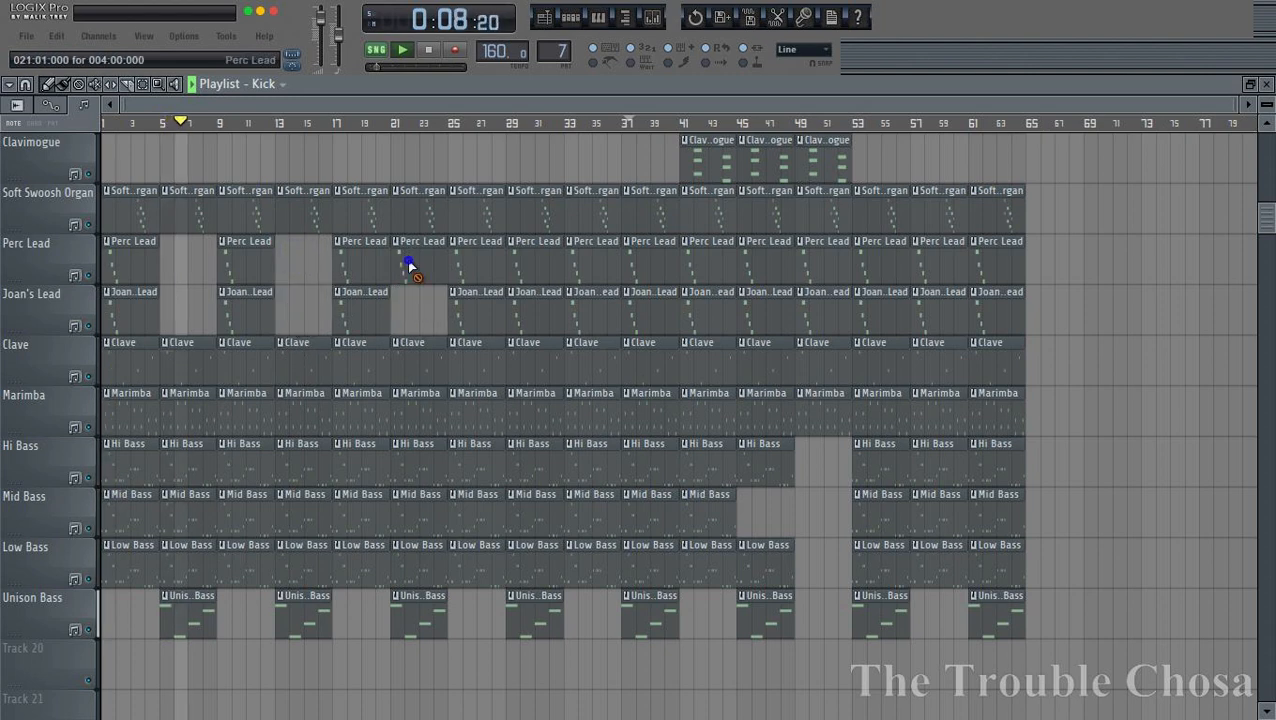
{"action": "right_click", "coordinate": [409, 261]}
{"action": "right_click", "coordinate": [542, 310]}
{"action": "right_click", "coordinate": [533, 263]}
{"action": "right_click", "coordinate": [640, 308]}
{"action": "right_click", "coordinate": [638, 268]}
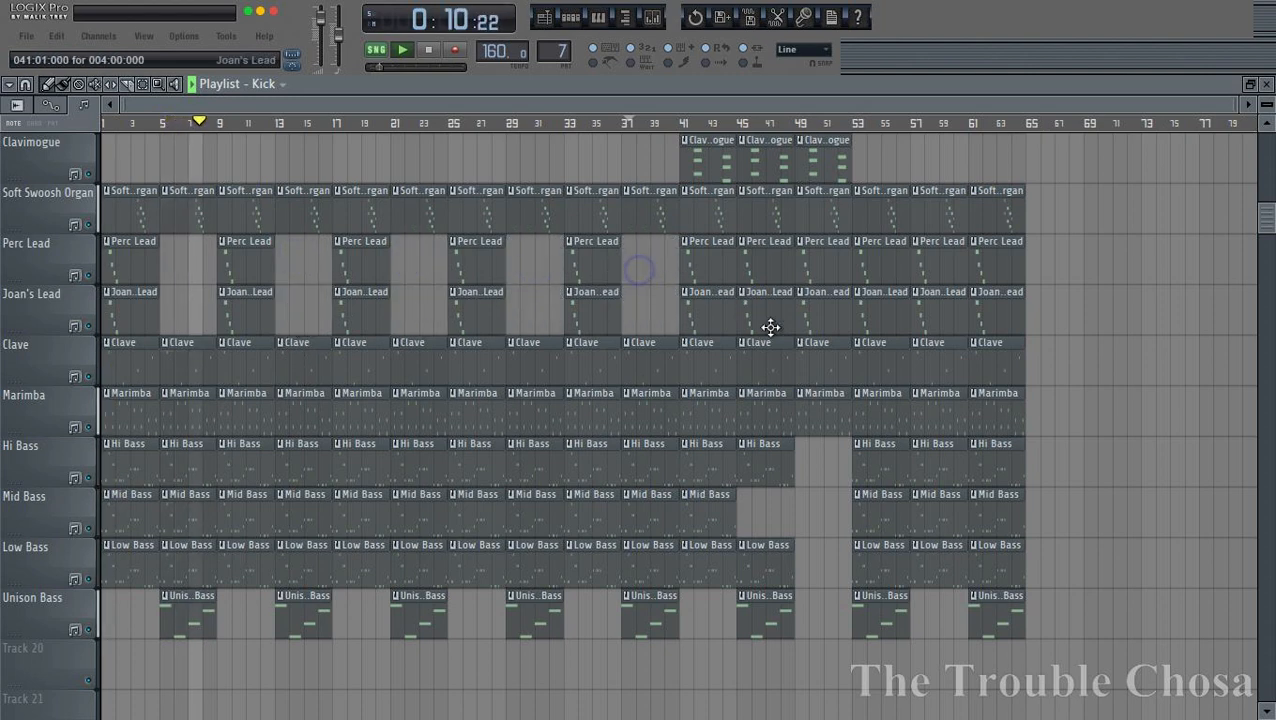
{"action": "right_click", "coordinate": [759, 312]}
{"action": "right_click", "coordinate": [762, 263]}
{"action": "right_click", "coordinate": [876, 322]}
{"action": "right_click", "coordinate": [877, 268]}
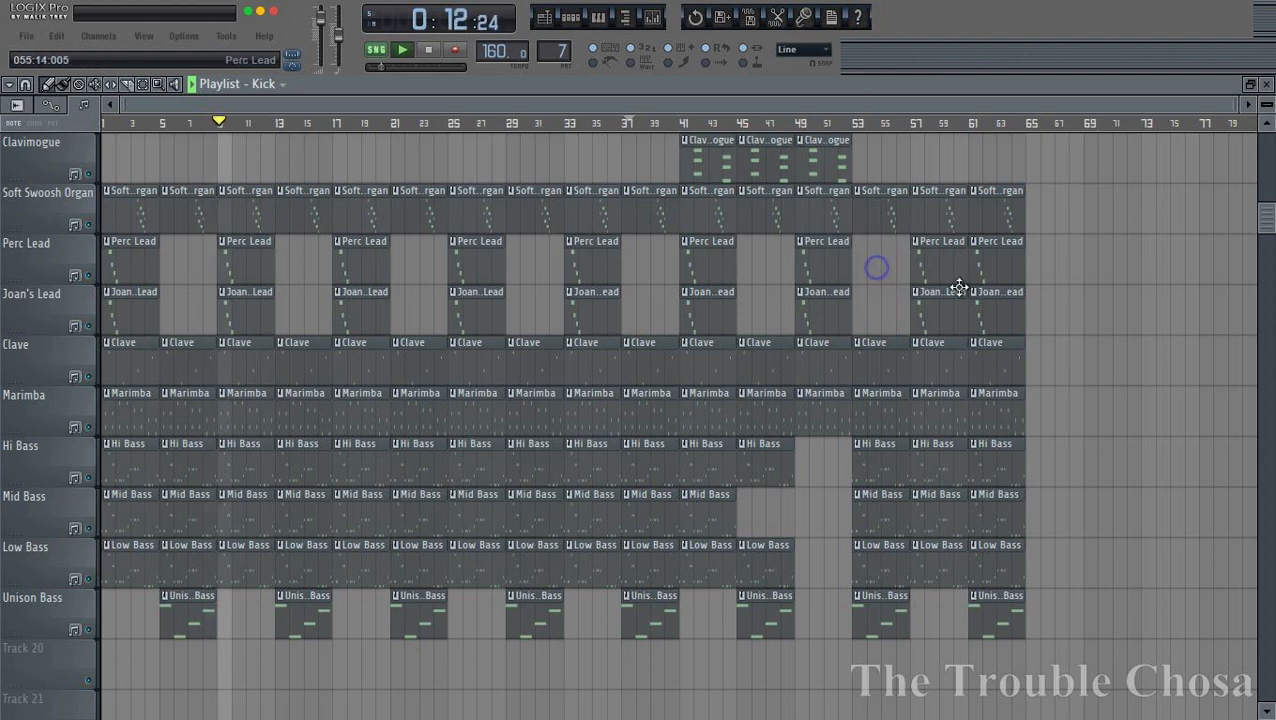
{"action": "right_click", "coordinate": [993, 302]}
{"action": "right_click", "coordinate": [990, 262]}
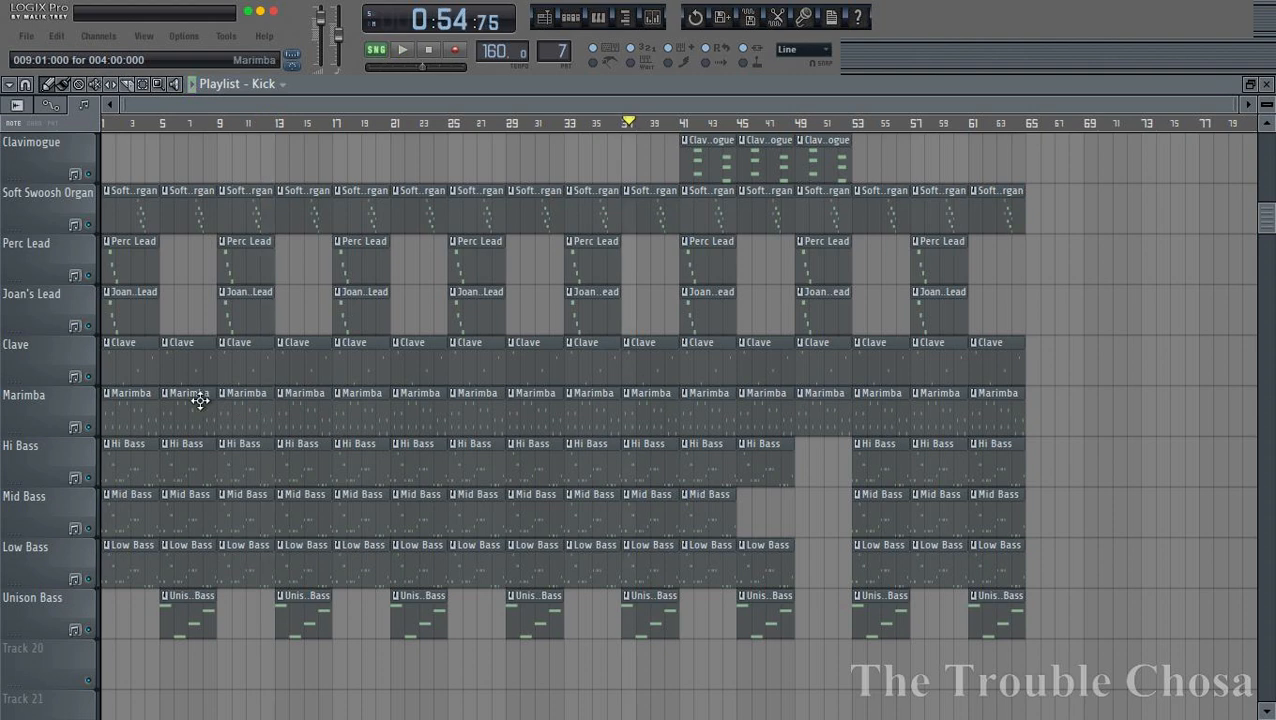
- Mute the Joan's Lead track and play the song from bar 1
{"action": "left_click", "coordinate": [88, 326]}
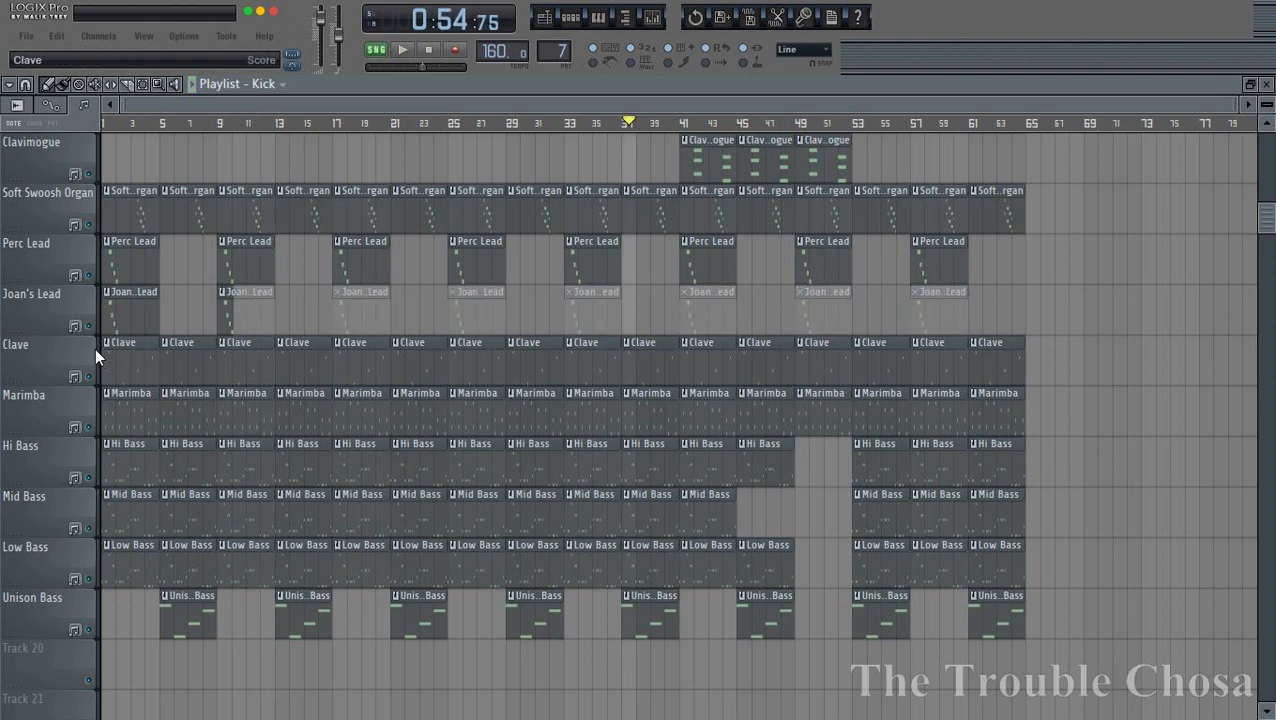
{"action": "left_click", "coordinate": [112, 128]}
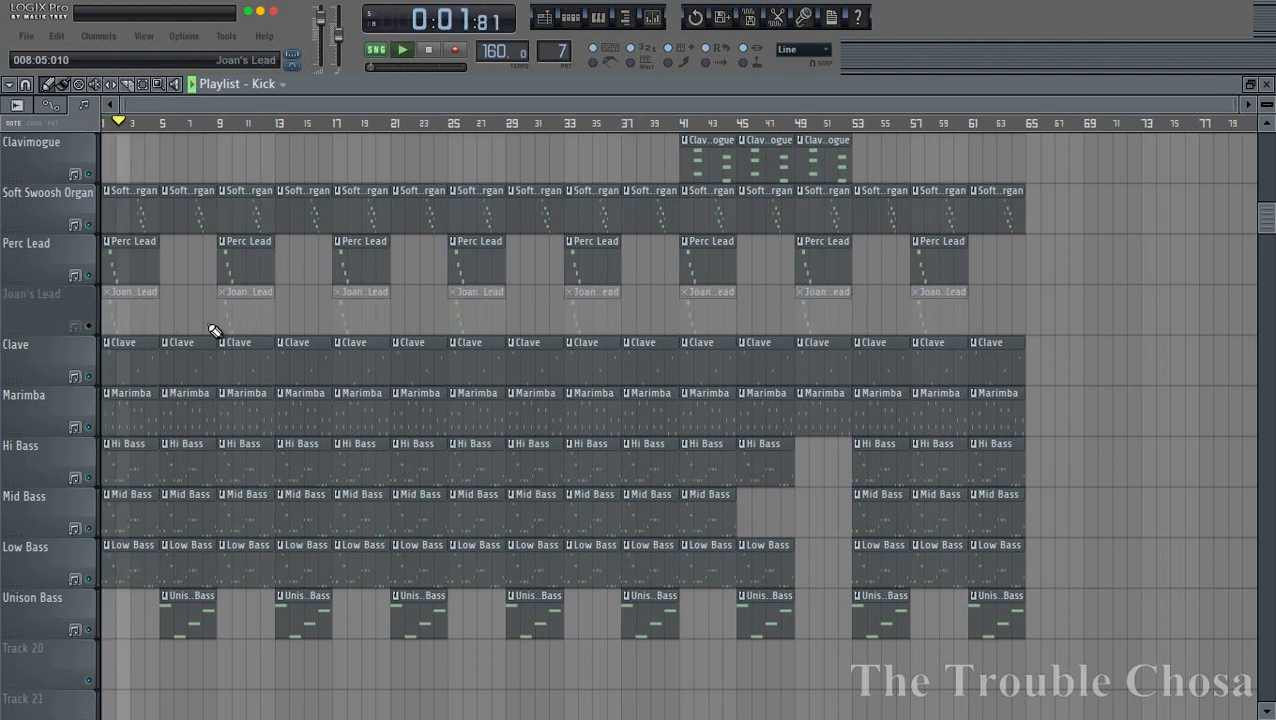
- Delete Perc Lead clips at bars 9, 25, 41, 57 and Joan's Lead clips at 1, 17, 33, 49, and unmute the Joan's Lead track
{"action": "right_click", "coordinate": [245, 266]}
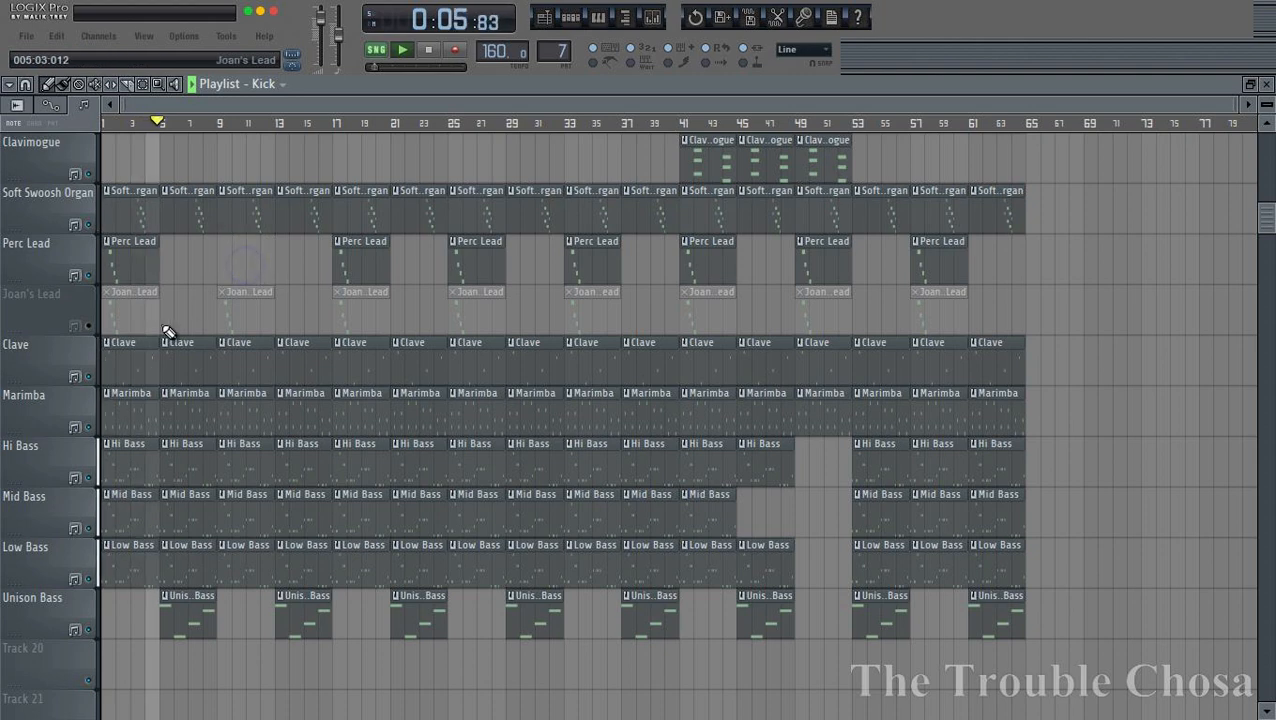
{"action": "right_click", "coordinate": [142, 316]}
{"action": "right_click", "coordinate": [477, 270]}
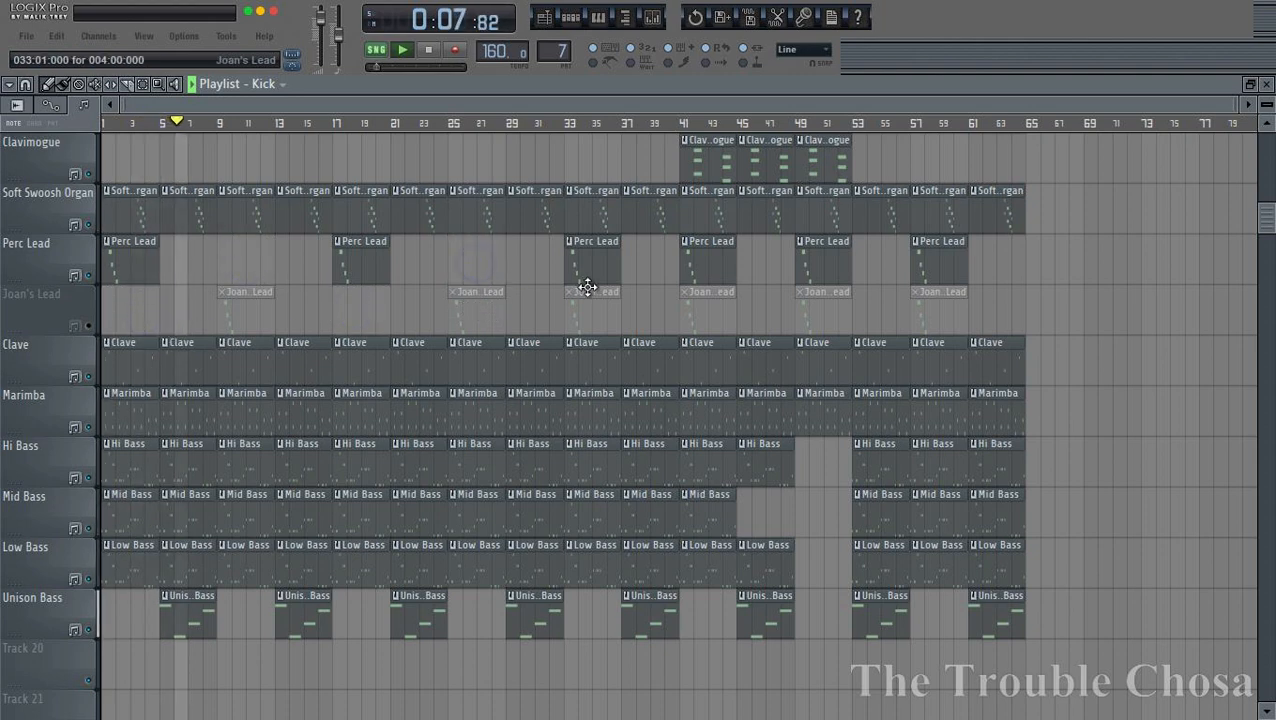
{"action": "right_click", "coordinate": [597, 313]}
{"action": "right_click", "coordinate": [709, 264]}
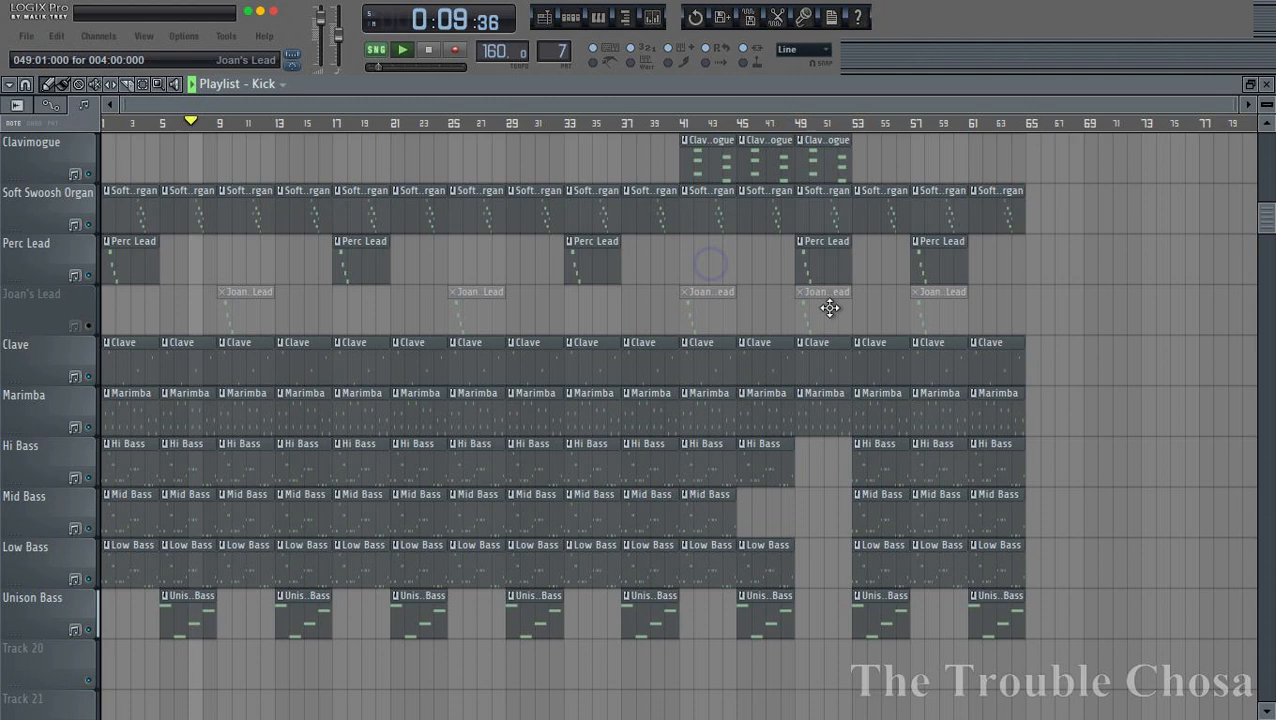
{"action": "right_click", "coordinate": [948, 276]}
{"action": "left_click", "coordinate": [84, 324]}
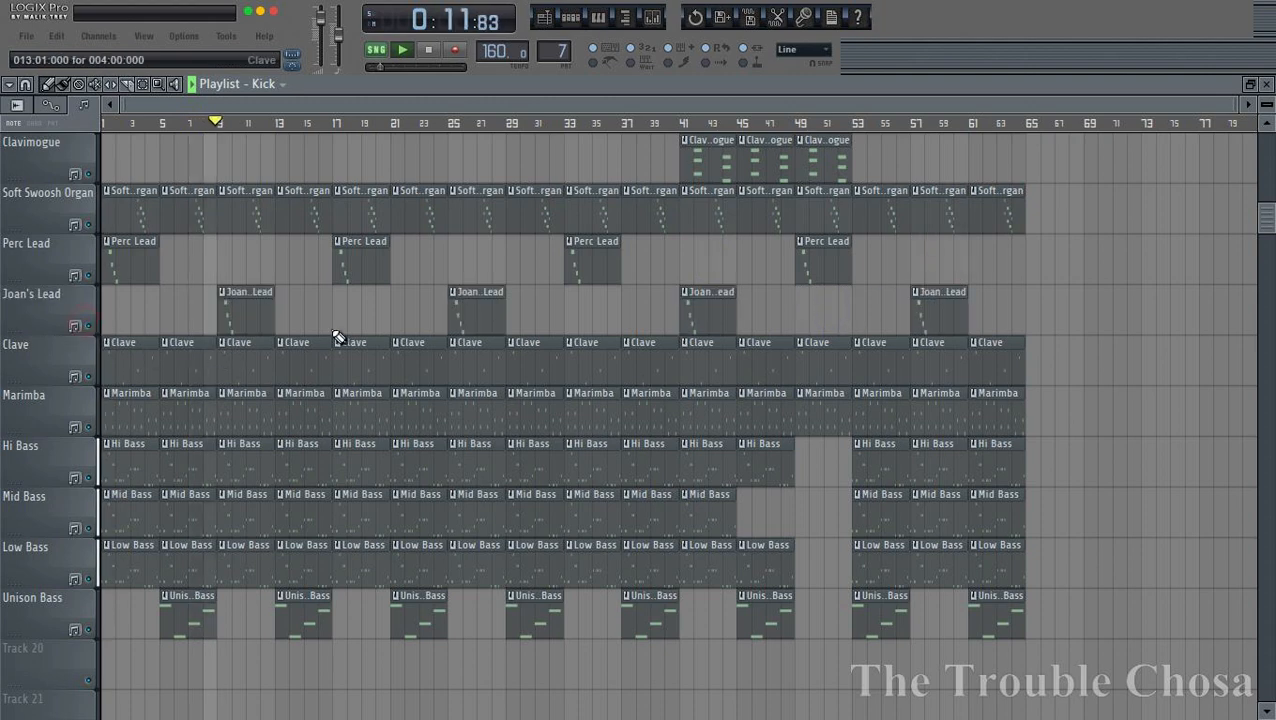
- Adjust the Joan's Lead channel's volume in the channel rack and play the song from bar 7
{"action": "left_click", "coordinate": [572, 20]}
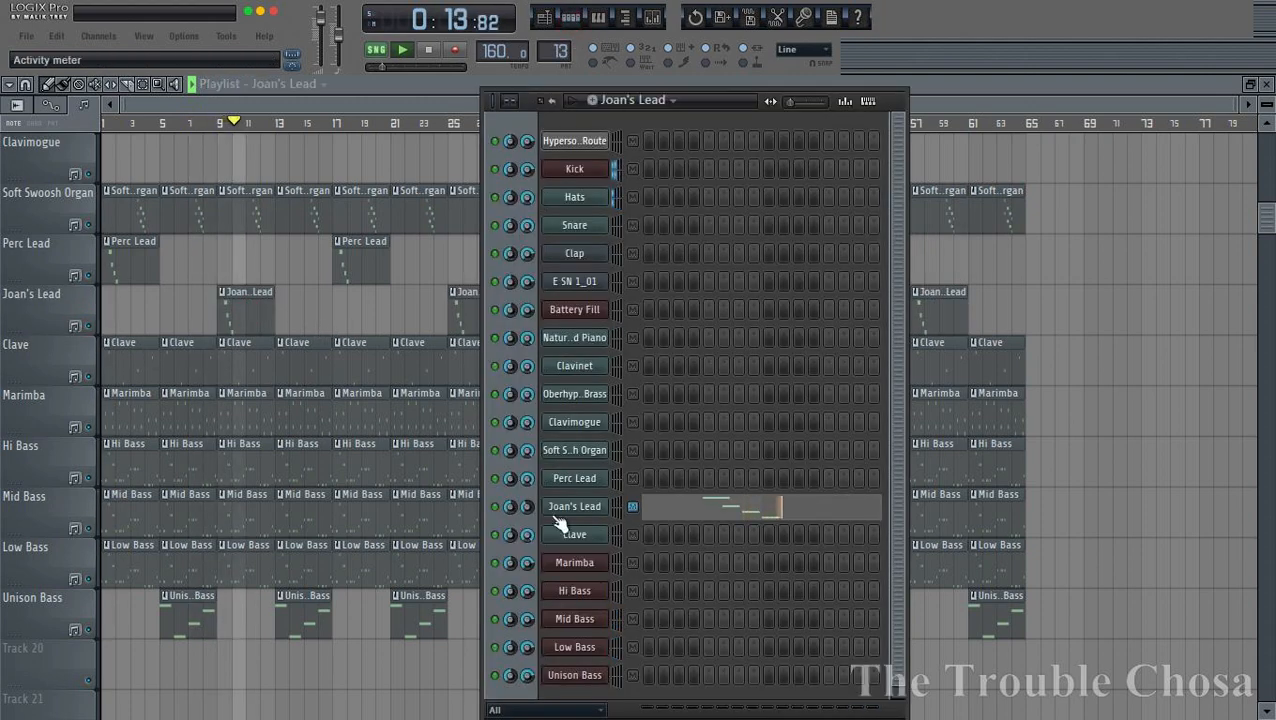
{"action": "right_click", "coordinate": [526, 504]}
{"action": "left_click", "coordinate": [508, 542]}
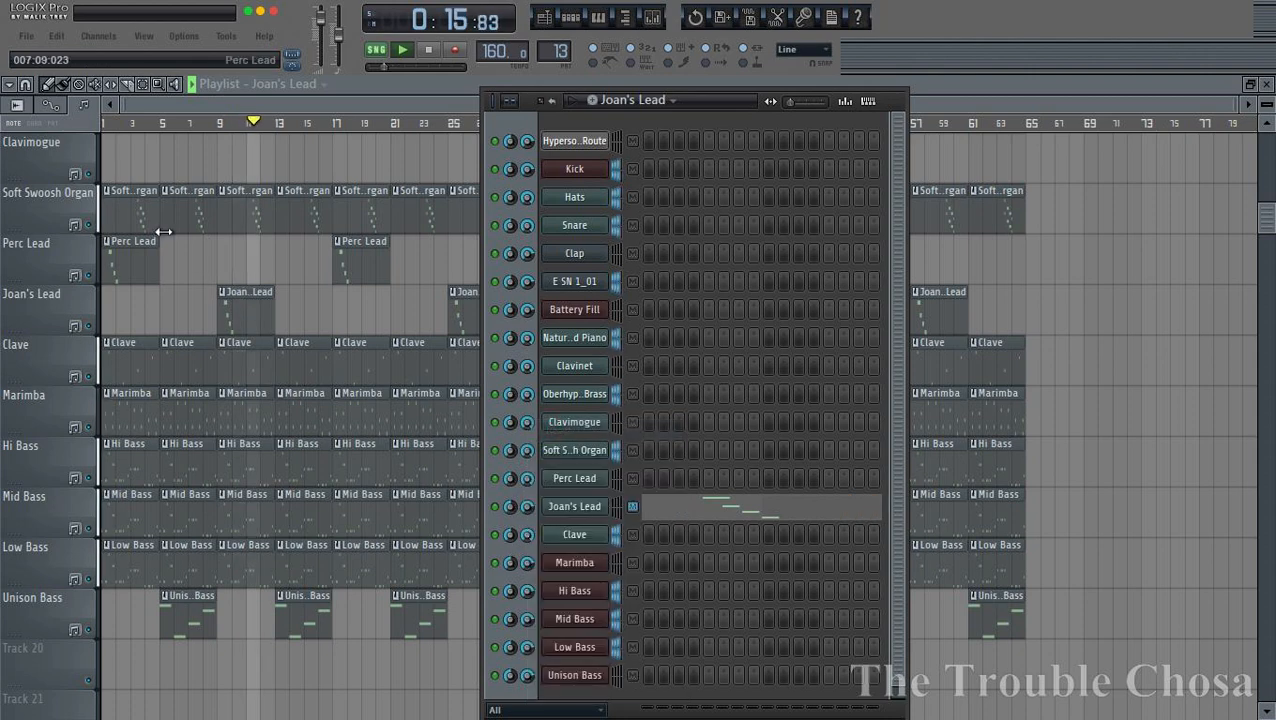
{"action": "left_click", "coordinate": [190, 122]}
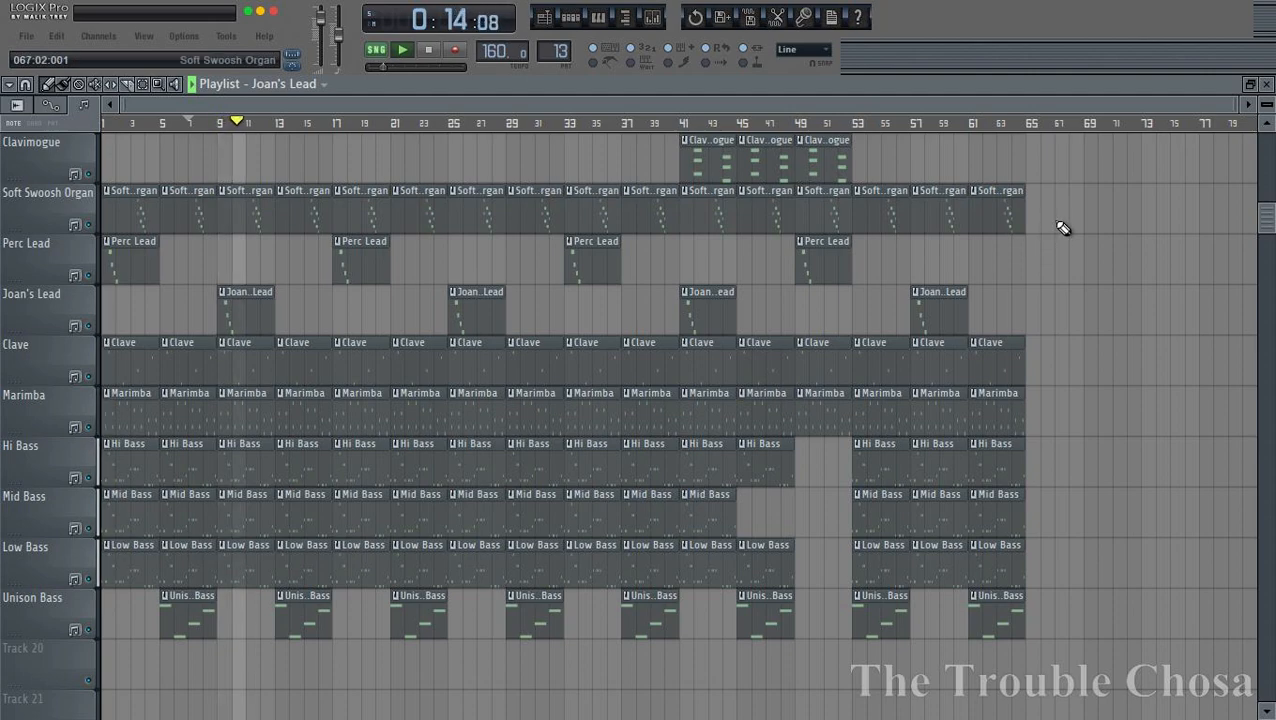
{"action": "scroll", "coordinate": [1063, 228], "scroll_direction": "up", "scroll_amount": 8}
{"action": "scroll", "coordinate": [1065, 226], "scroll_direction": "down", "scroll_amount": 6}
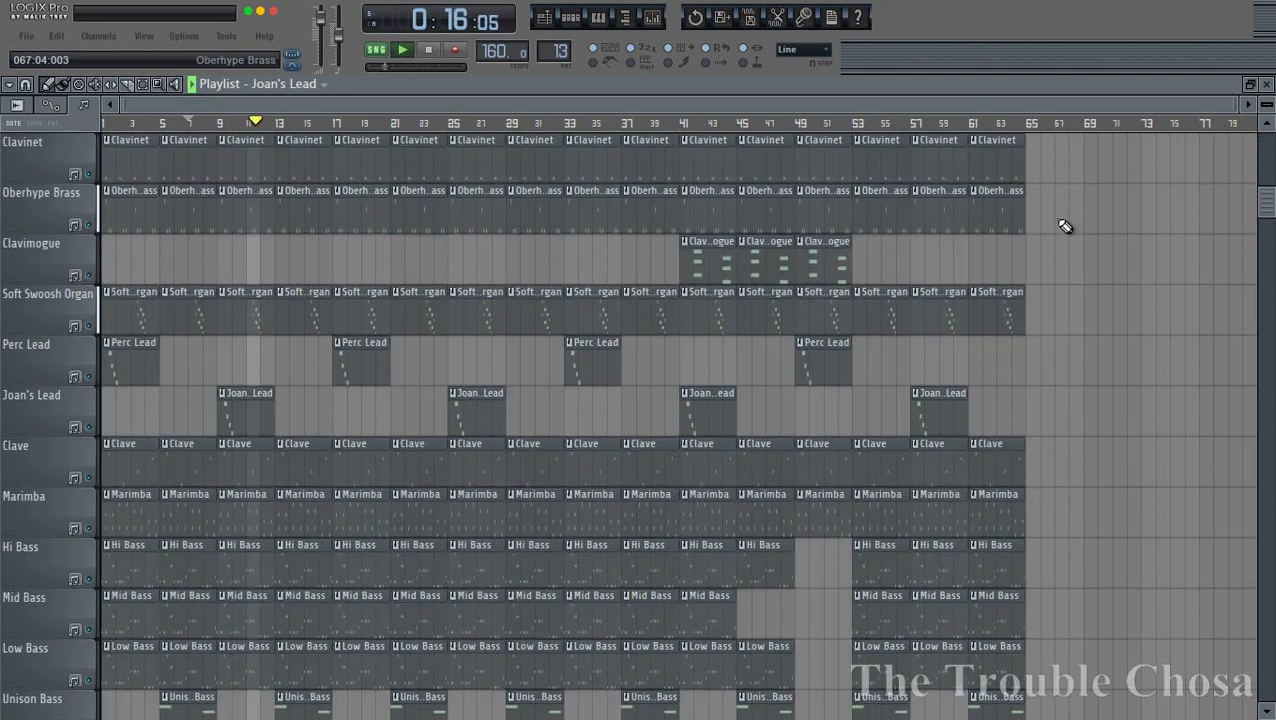
{"action": "scroll", "coordinate": [1065, 226], "scroll_direction": "up", "scroll_amount": 3}
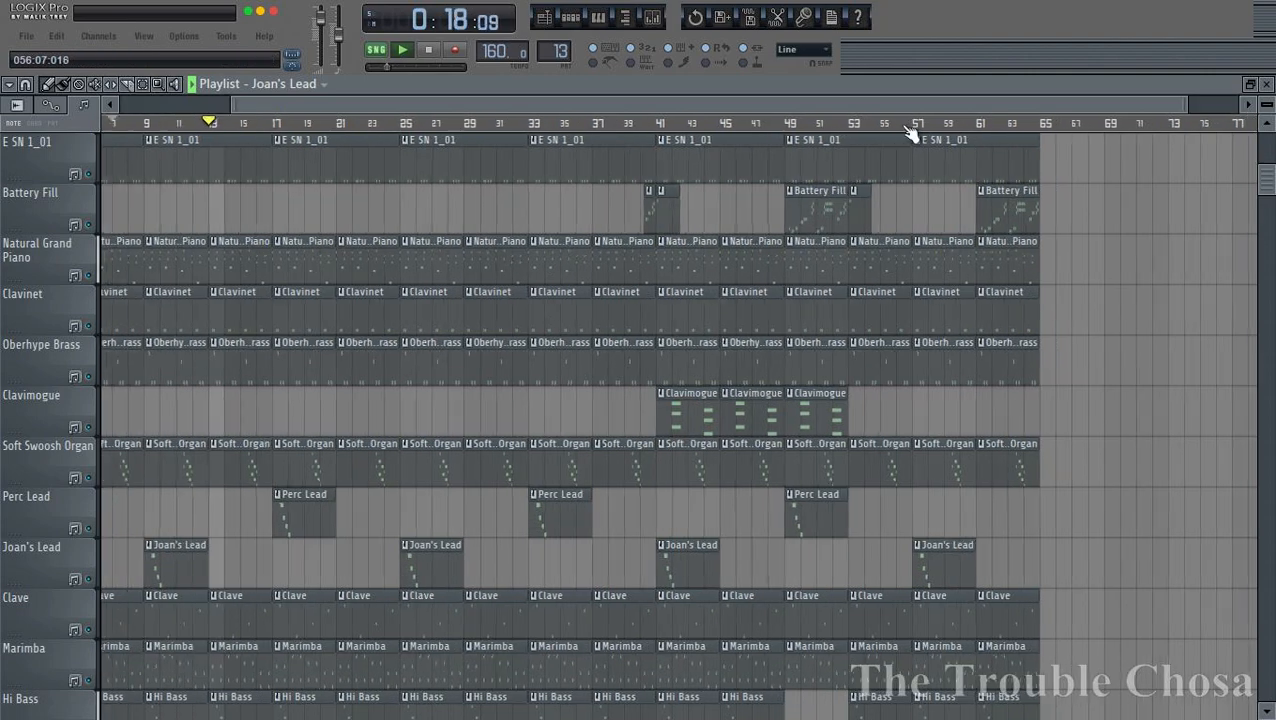
{"action": "scroll", "coordinate": [1040, 350], "scroll_direction": "down", "scroll_amount": 9}
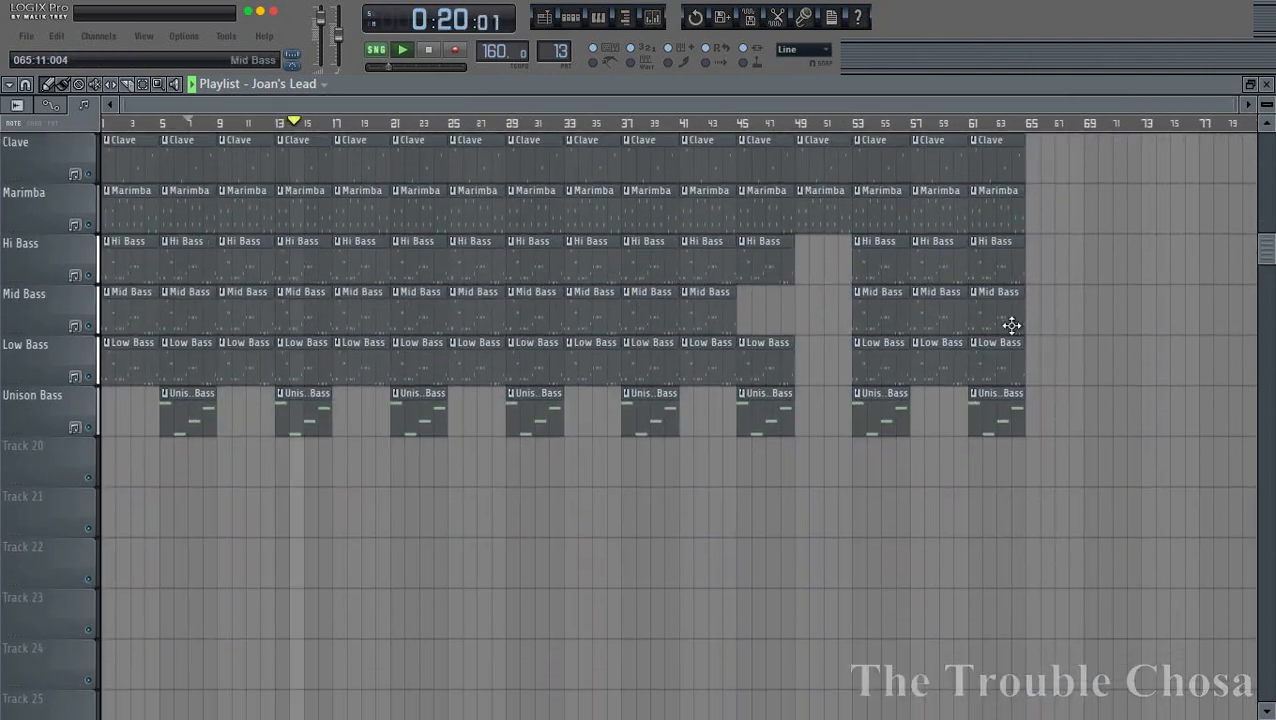
- Save the project in the Xitsonga folder, replacing the existing .flp file
{"action": "left_click", "coordinate": [24, 37]}
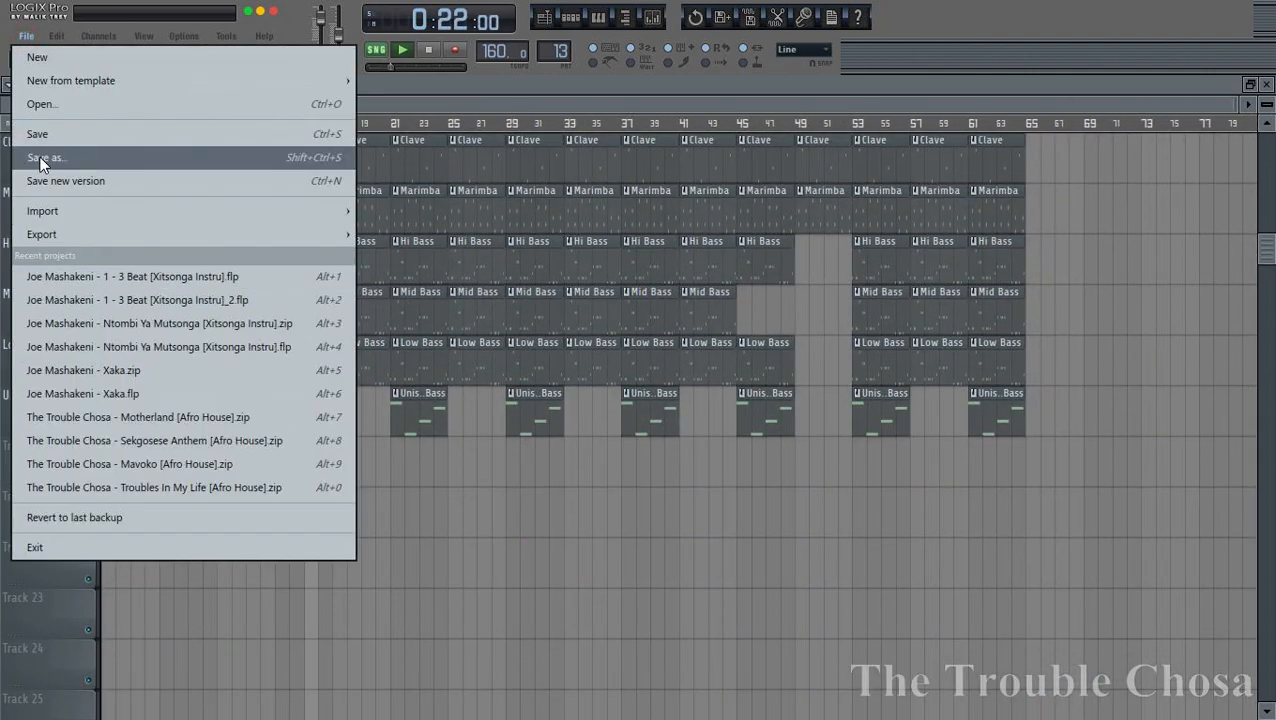
{"action": "left_click", "coordinate": [280, 158]}
{"action": "key", "text": "Return"}
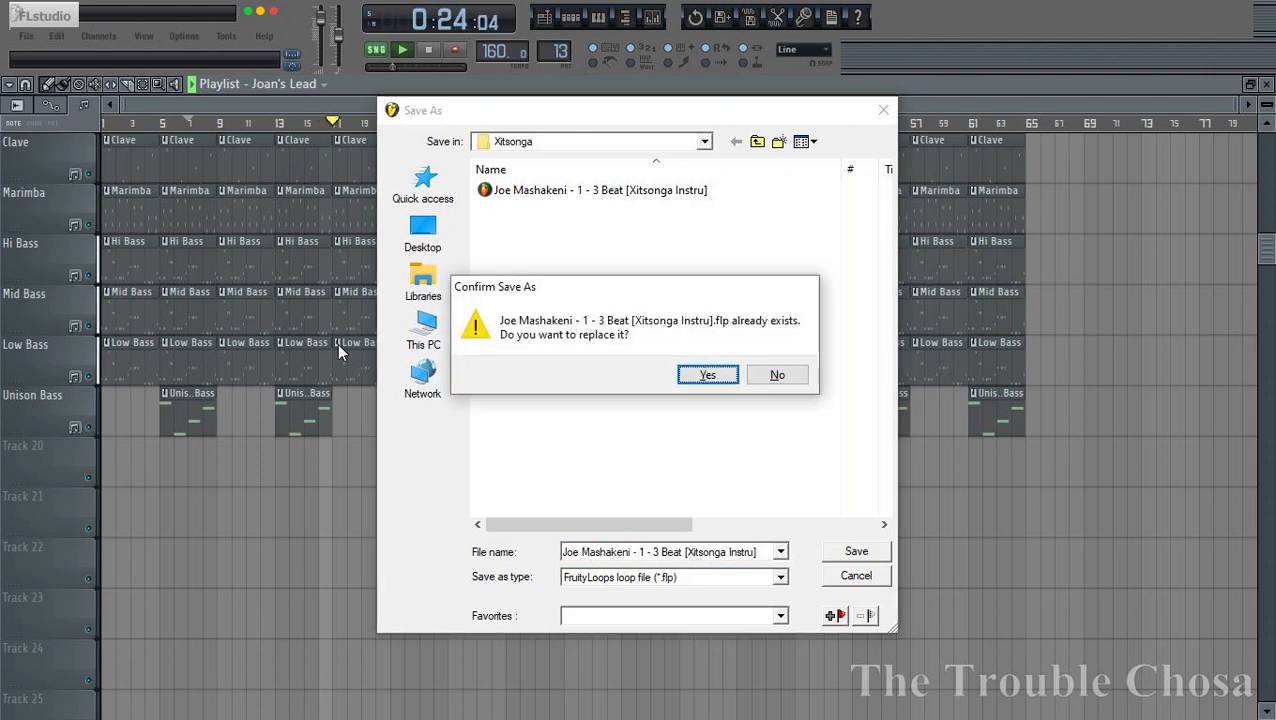
{"action": "key", "text": "Return"}
{"action": "scroll", "coordinate": [1088, 128], "scroll_direction": "up", "scroll_amount": 3}
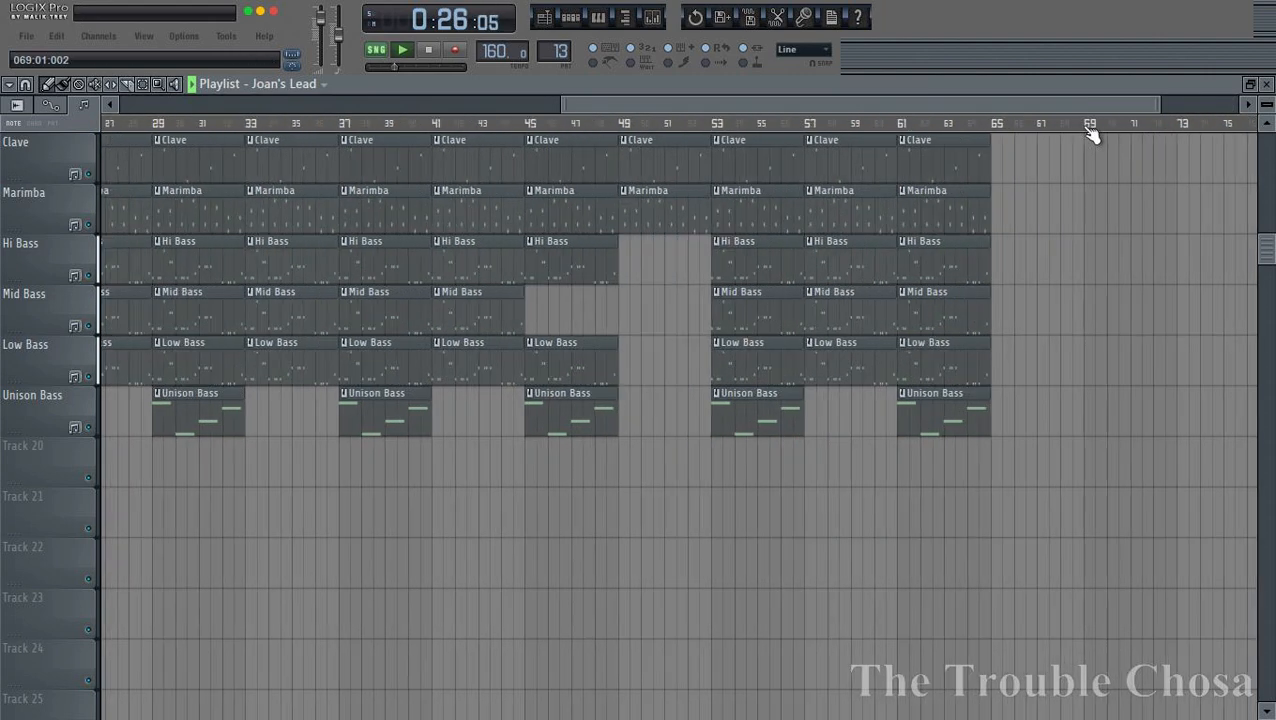
- Select bars 41 to 49 in the playlist timeline so that this section loops during playback
{"action": "scroll", "coordinate": [1068, 307], "scroll_direction": "up", "scroll_amount": 5}
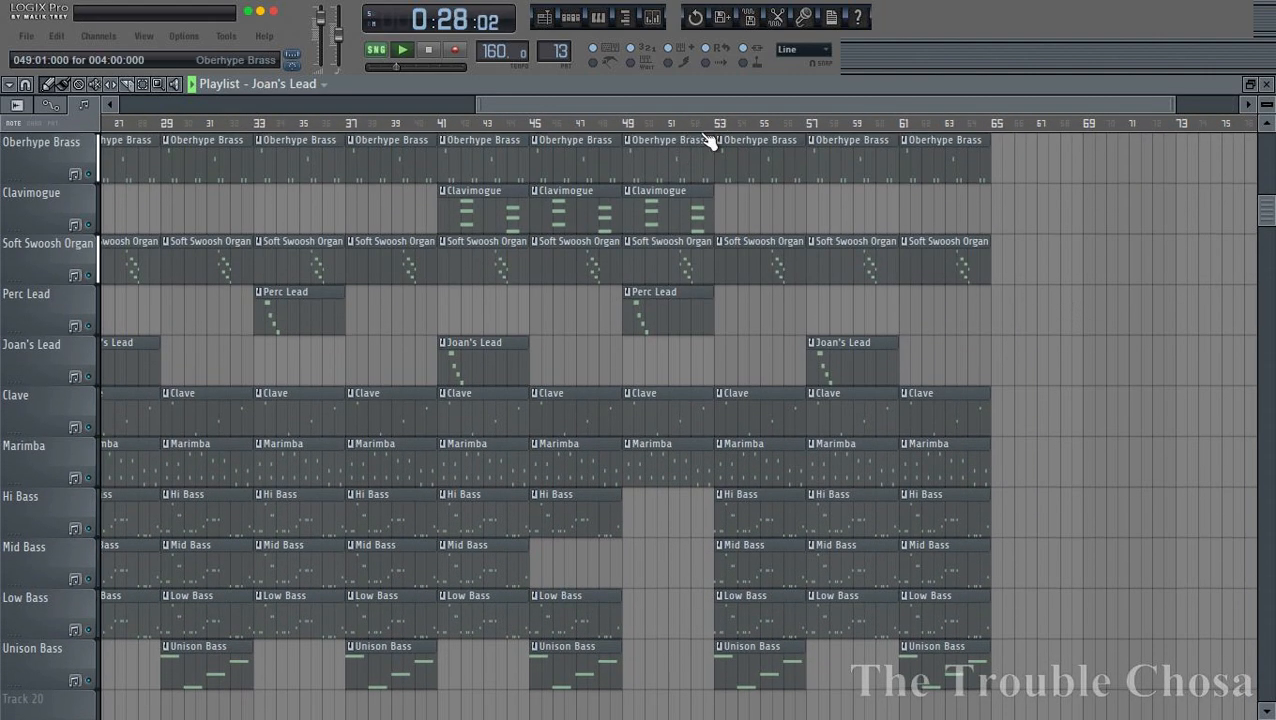
{"action": "scroll", "coordinate": [713, 128], "scroll_direction": "up", "scroll_amount": 3}
{"action": "scroll", "coordinate": [709, 402], "scroll_direction": "up", "scroll_amount": 3}
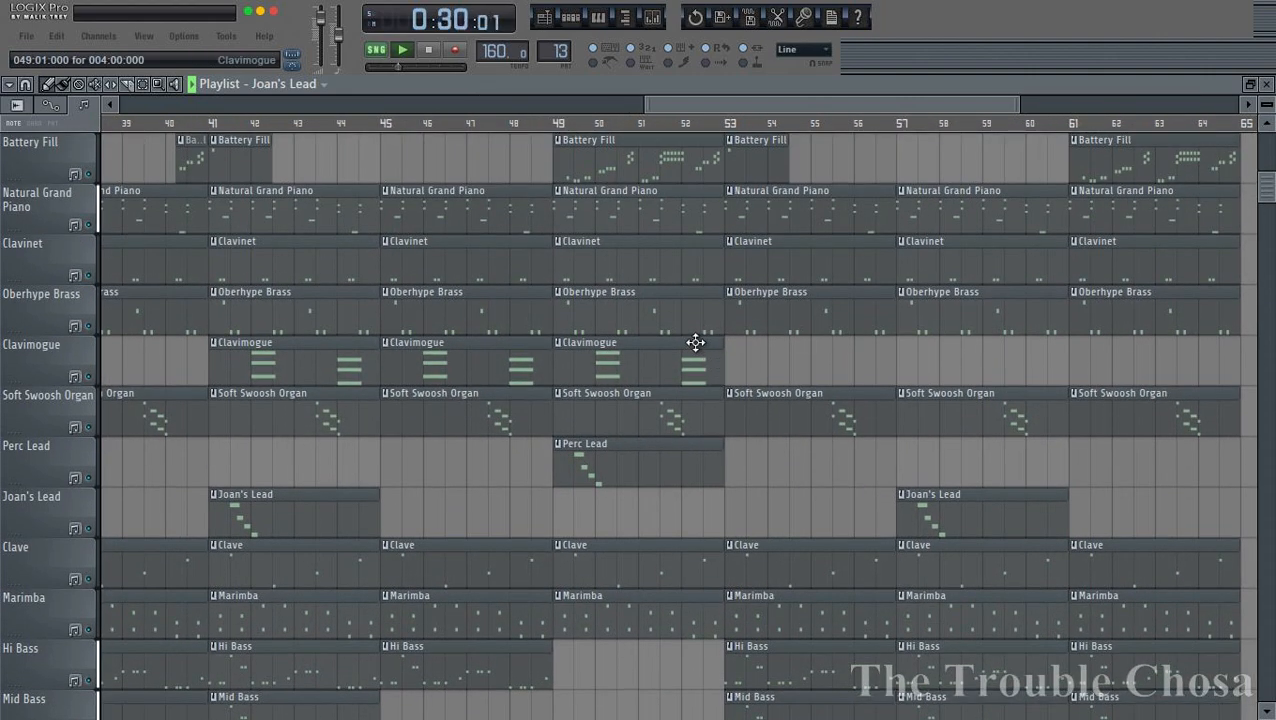
{"action": "scroll", "coordinate": [700, 355], "scroll_direction": "up", "scroll_amount": 2}
{"action": "scroll", "coordinate": [237, 196], "scroll_direction": "up", "scroll_amount": 3}
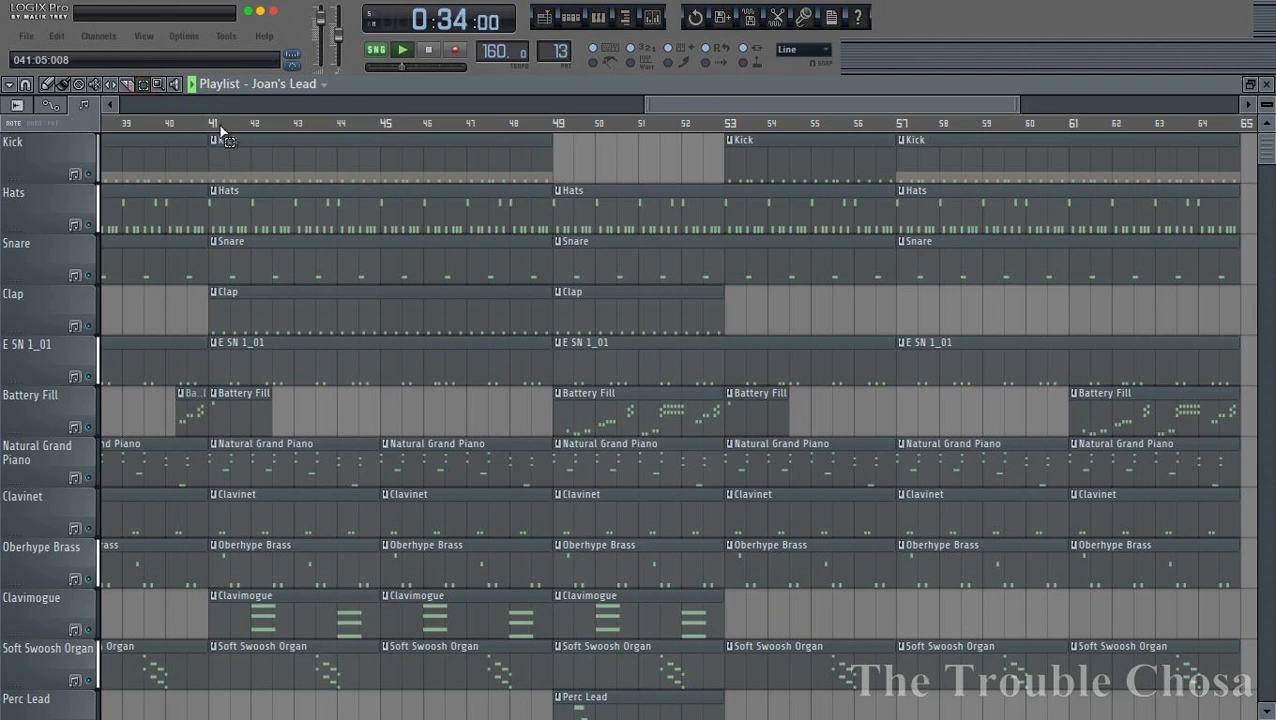
{"action": "left_click_drag", "start_coordinate": [222, 130], "coordinate": [552, 125]}
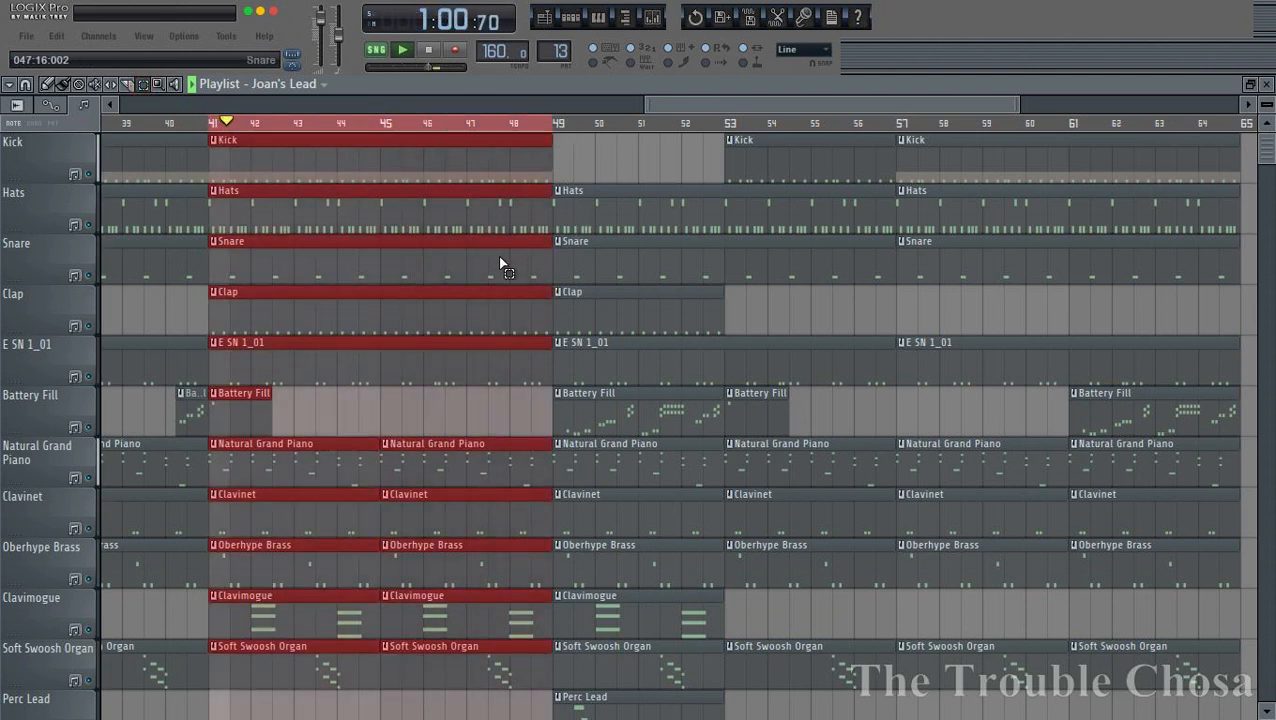
- Make the Kick clip at bar 41 unique and show its pattern in the channel rack
{"action": "key", "text": "ctrl+g"}
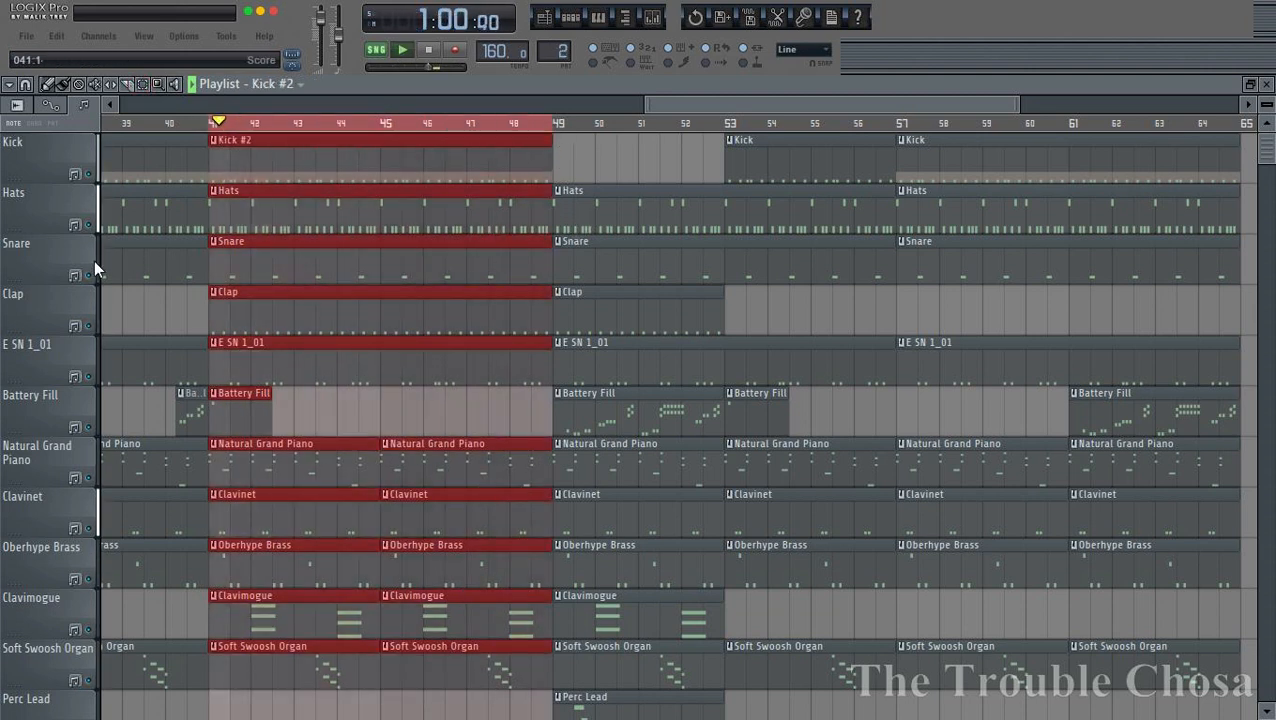
{"action": "left_click", "coordinate": [572, 17]}
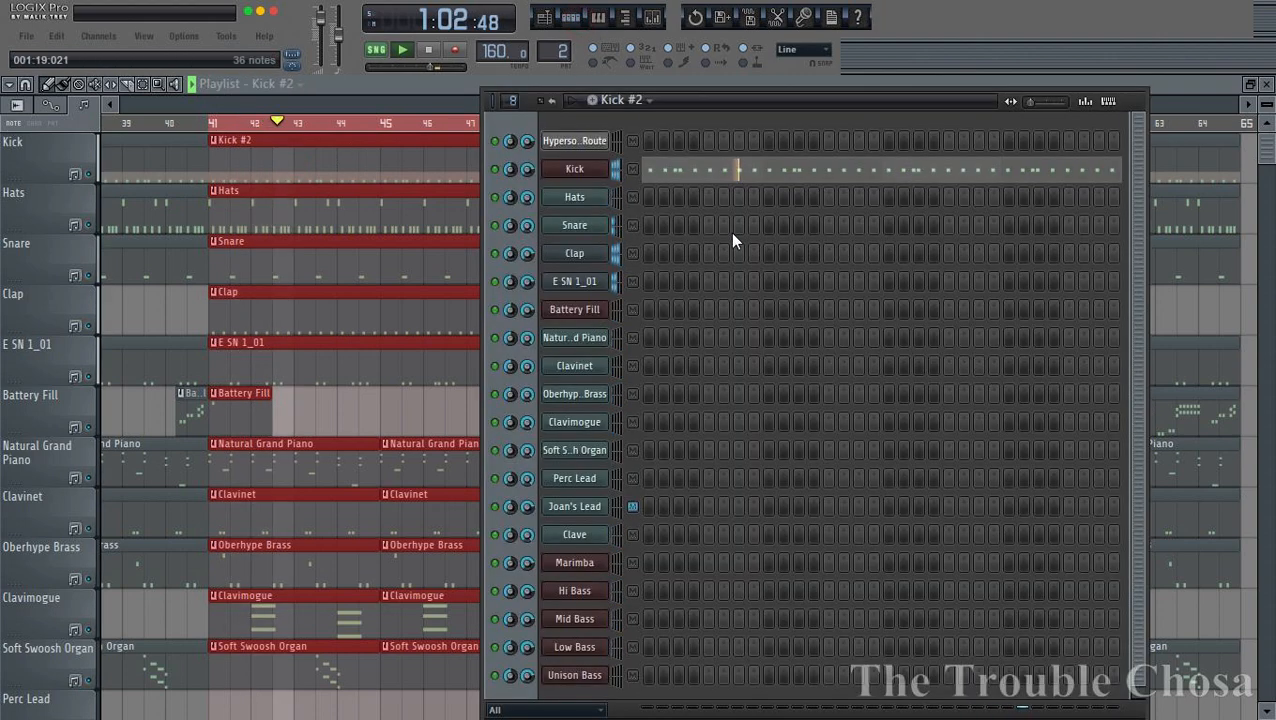
- Open the Element Pack folder inside 11 Xitsonga Drumkit Bundle of the Crates Records Store in the file browser and stop playback
{"action": "left_click", "coordinate": [629, 20]}
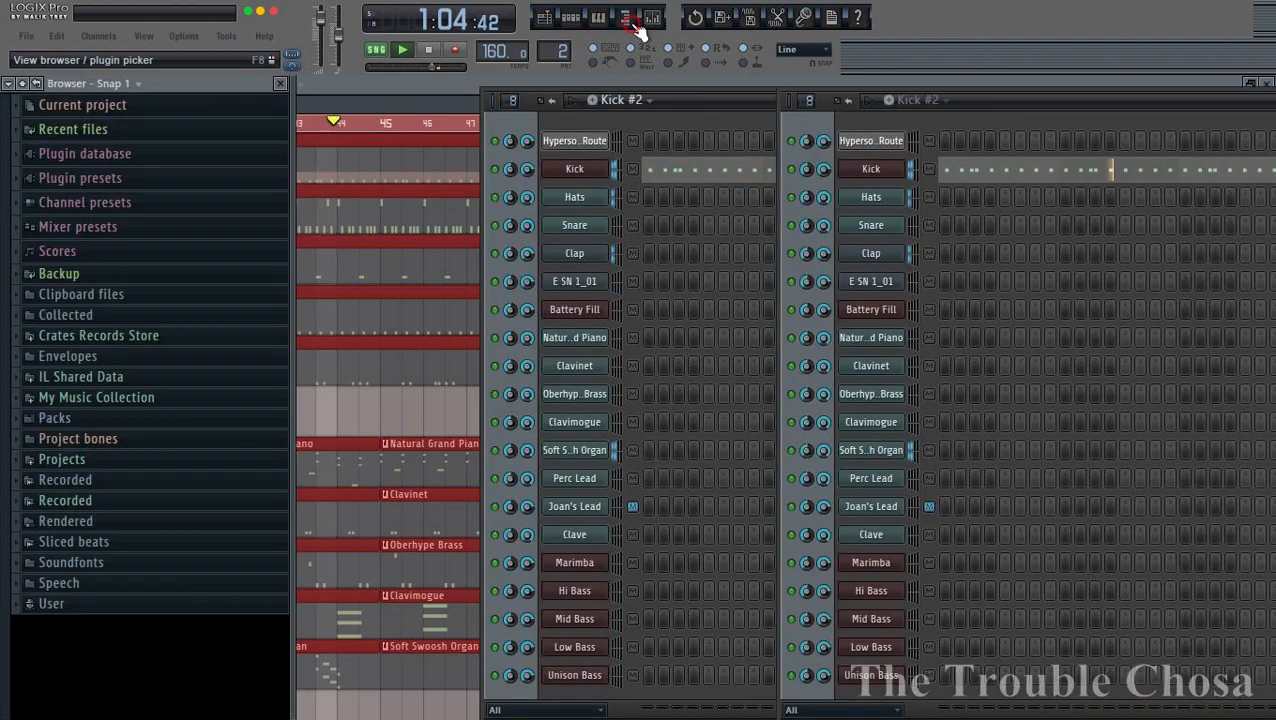
{"action": "left_click", "coordinate": [106, 337]}
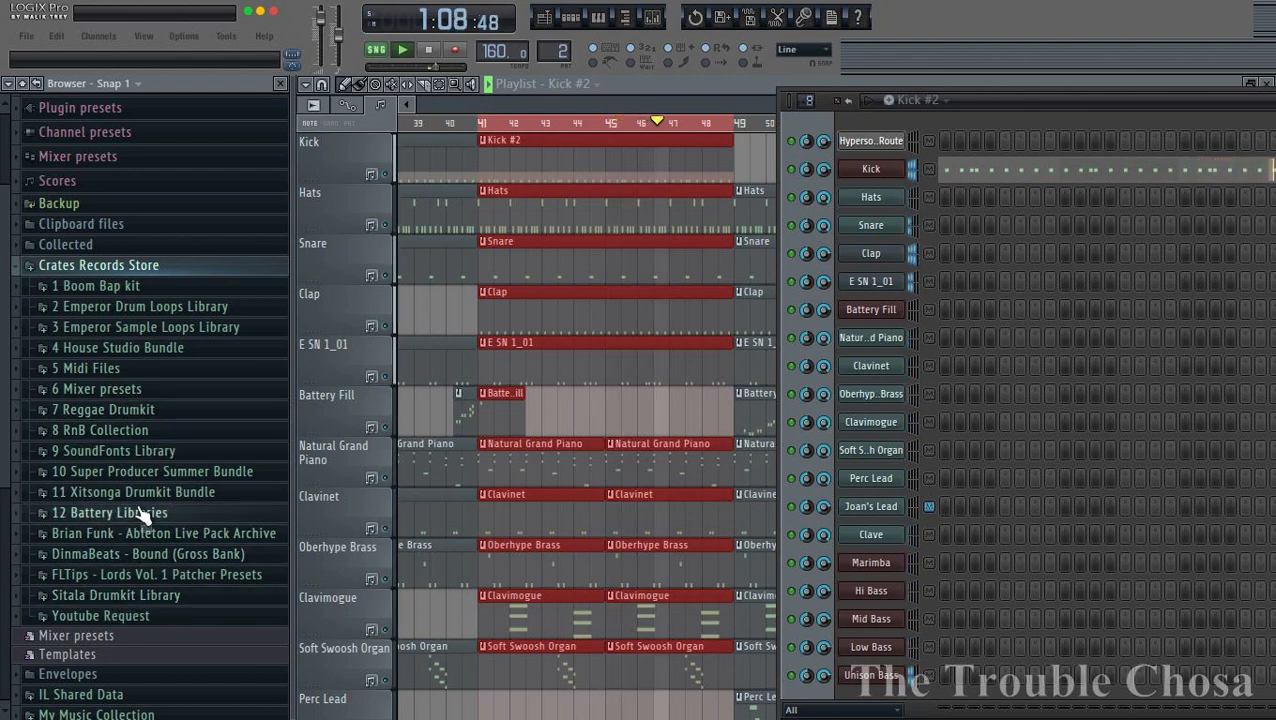
{"action": "left_click", "coordinate": [155, 496]}
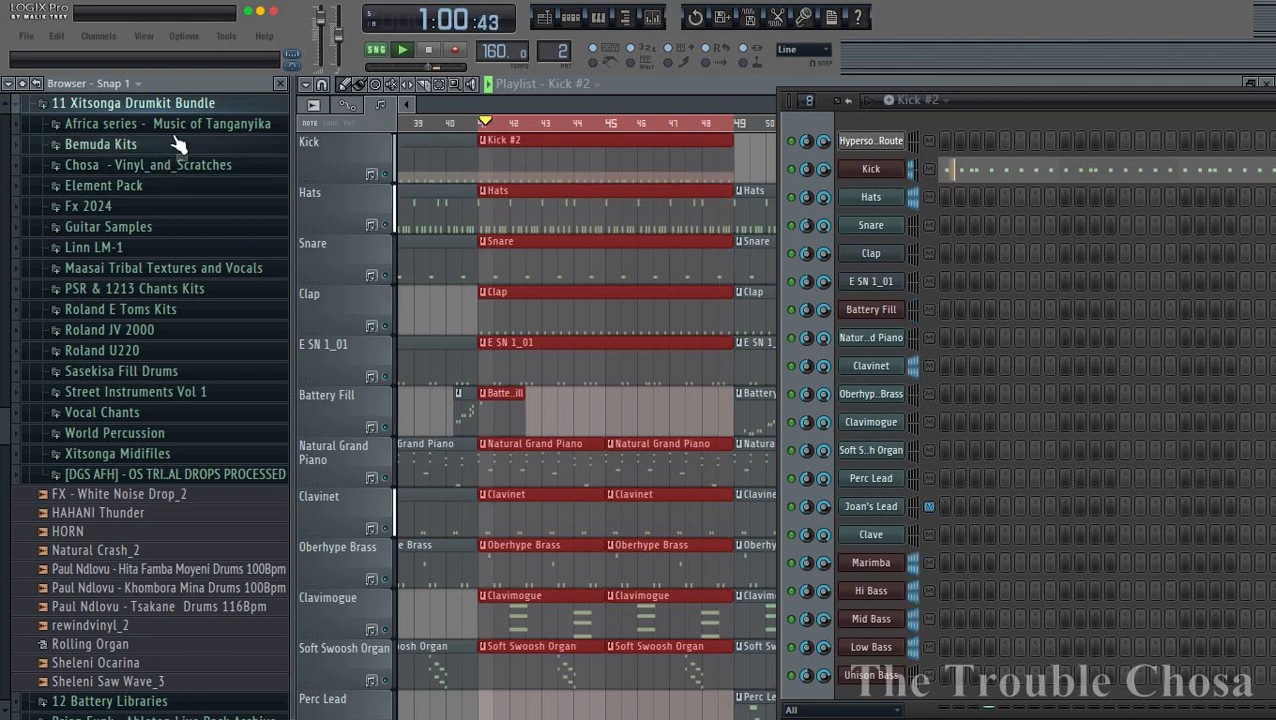
{"action": "left_click", "coordinate": [100, 186]}
{"action": "key", "text": "space"}
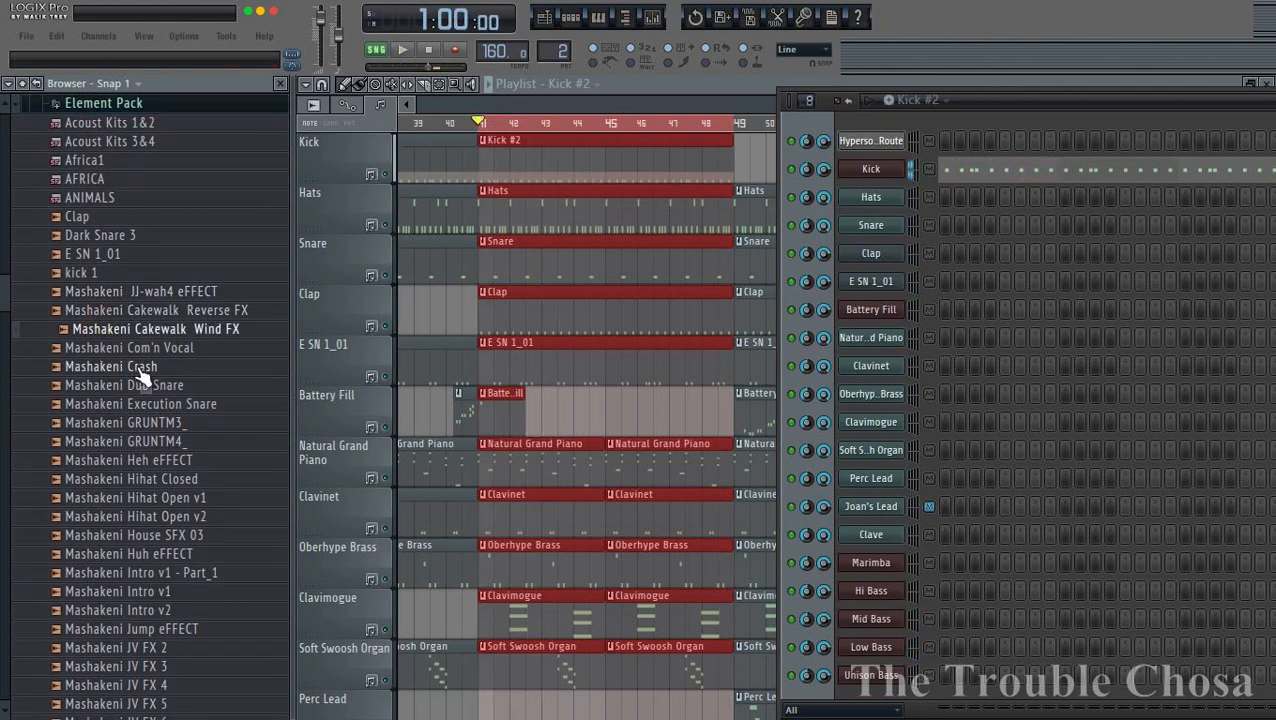
- Audition the Mashakeni Com'n Vocal, JV FX 2, JV FX 3 and JV FX 4 samples against the looping section
{"action": "left_click", "coordinate": [152, 352]}
{"action": "left_click_drag", "start_coordinate": [1045, 104], "coordinate": [736, 108]}
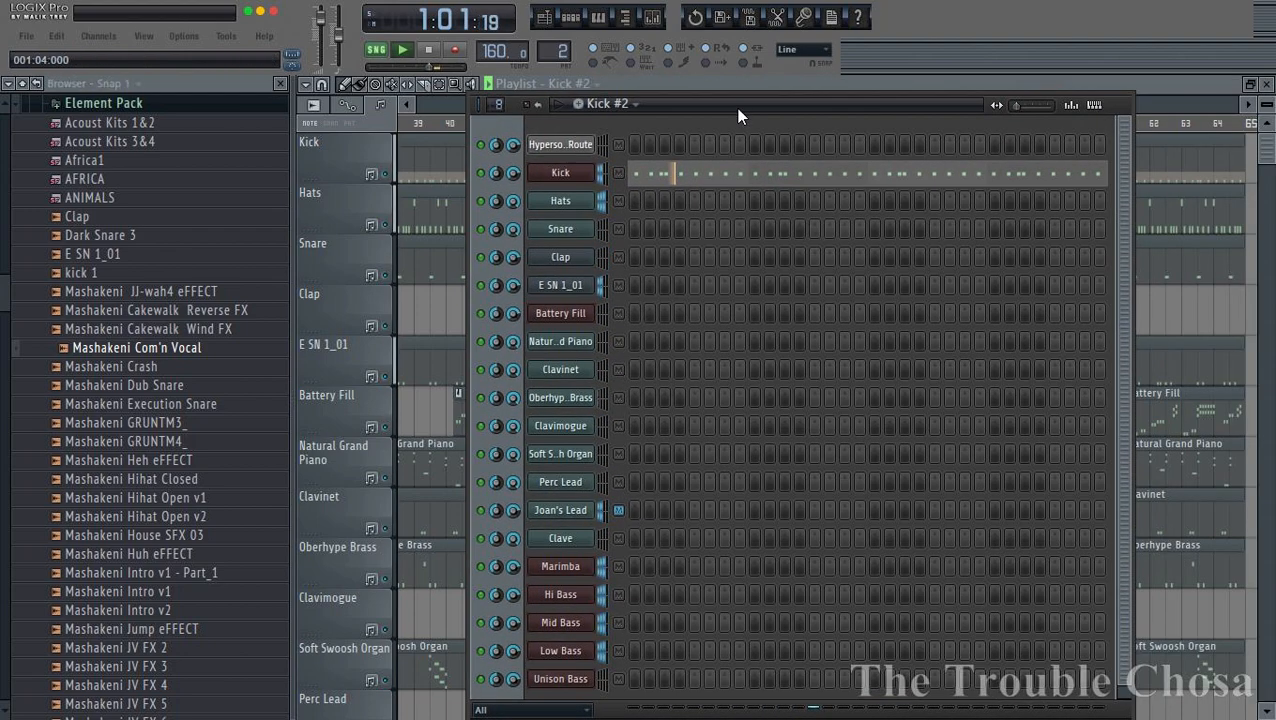
{"action": "left_click", "coordinate": [164, 354]}
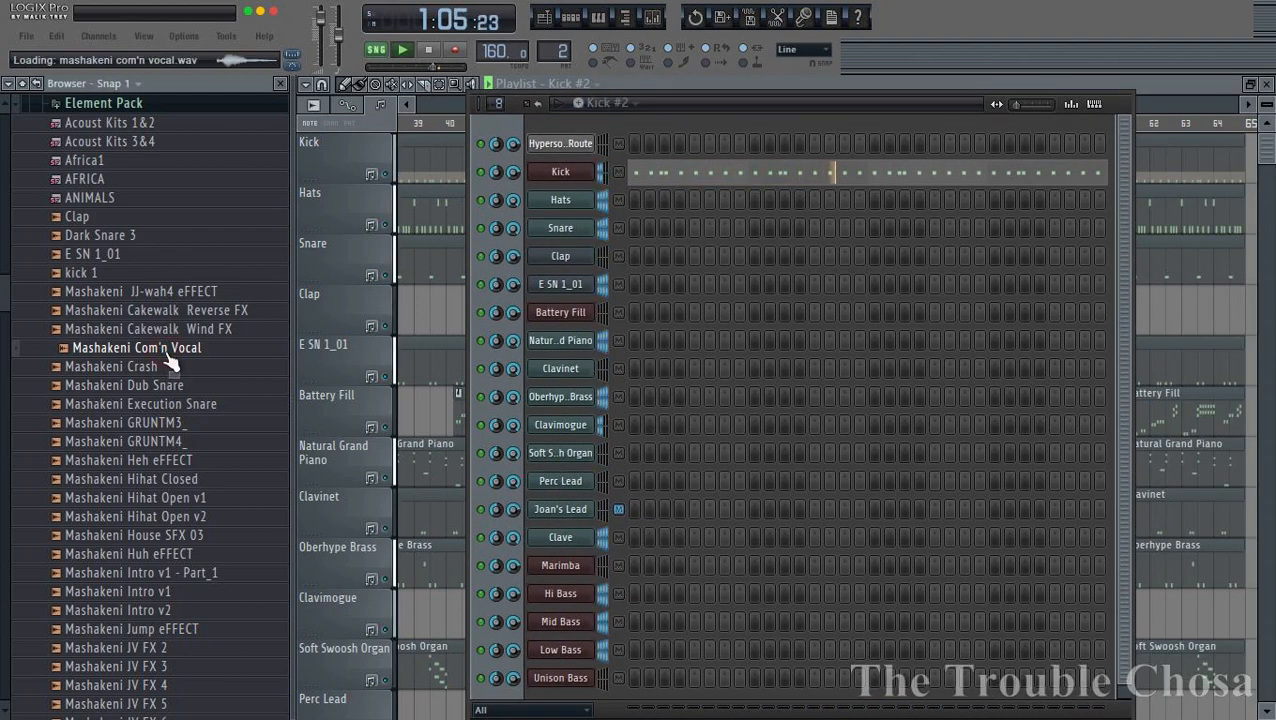
{"action": "key", "text": "space"}
{"action": "key", "text": "space"}
{"action": "left_click", "coordinate": [165, 663]}
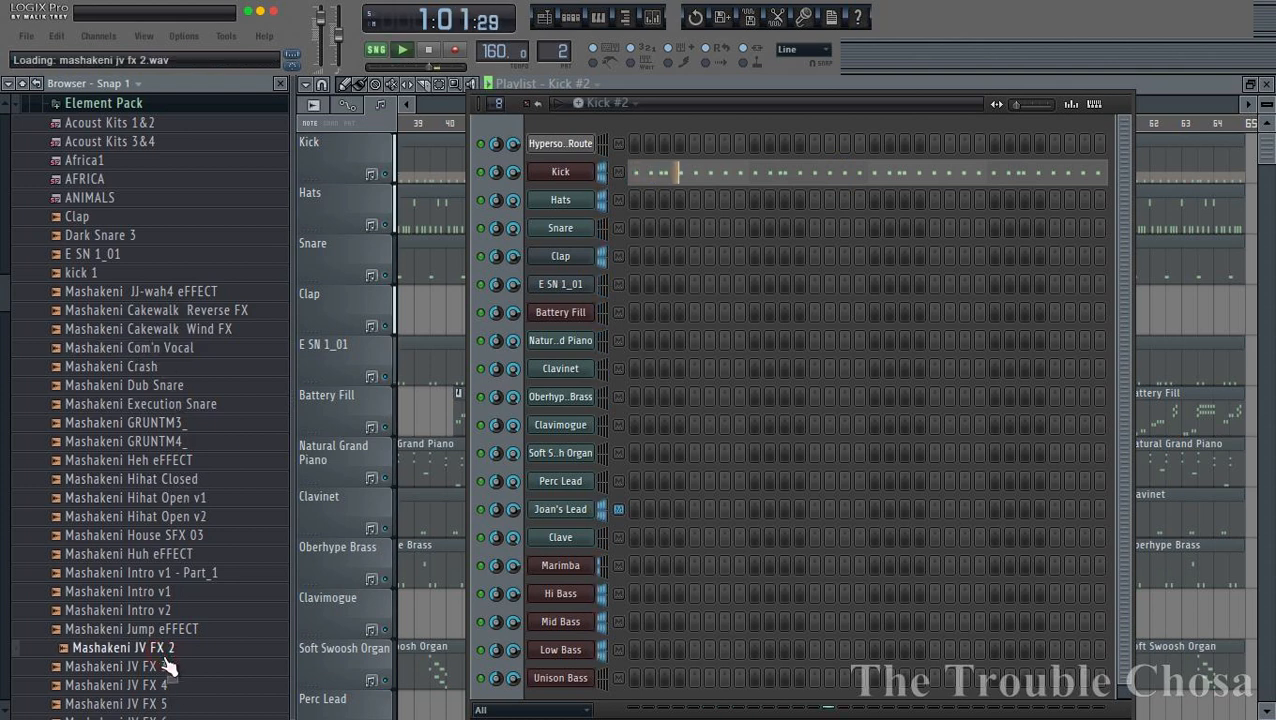
{"action": "scroll", "coordinate": [160, 530], "scroll_direction": "down", "scroll_amount": 3}
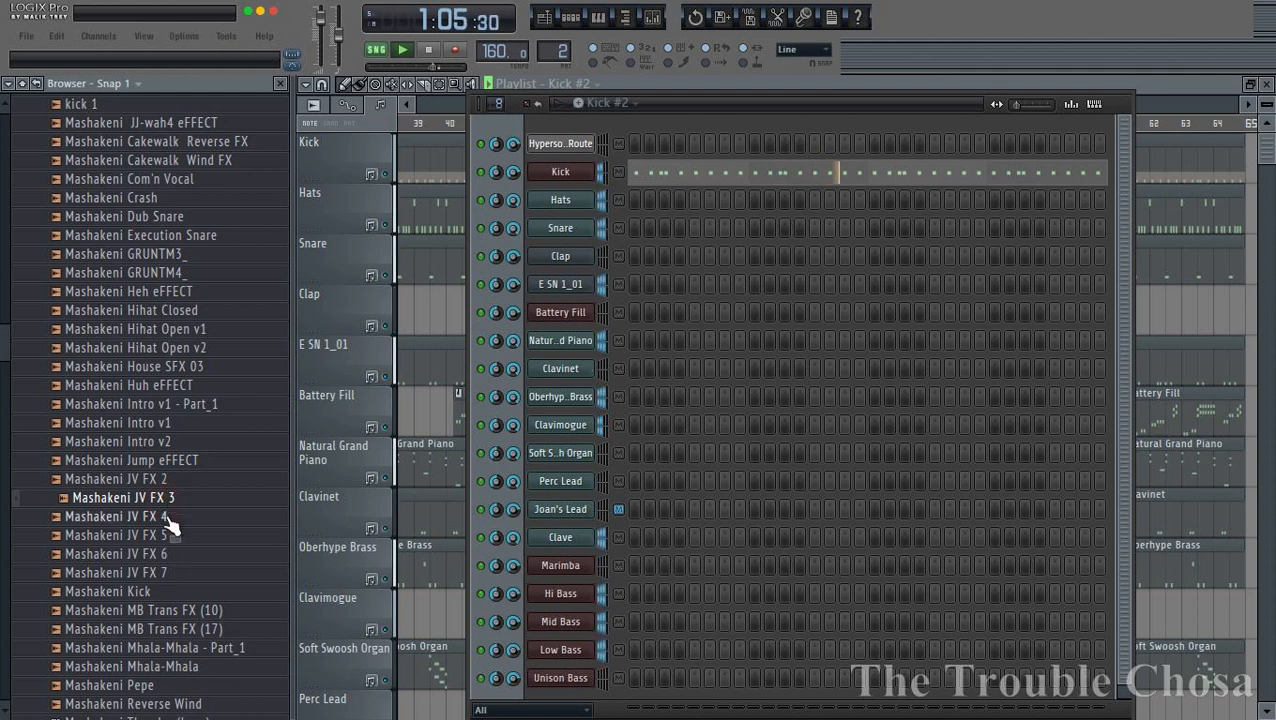
{"action": "left_click", "coordinate": [170, 516]}
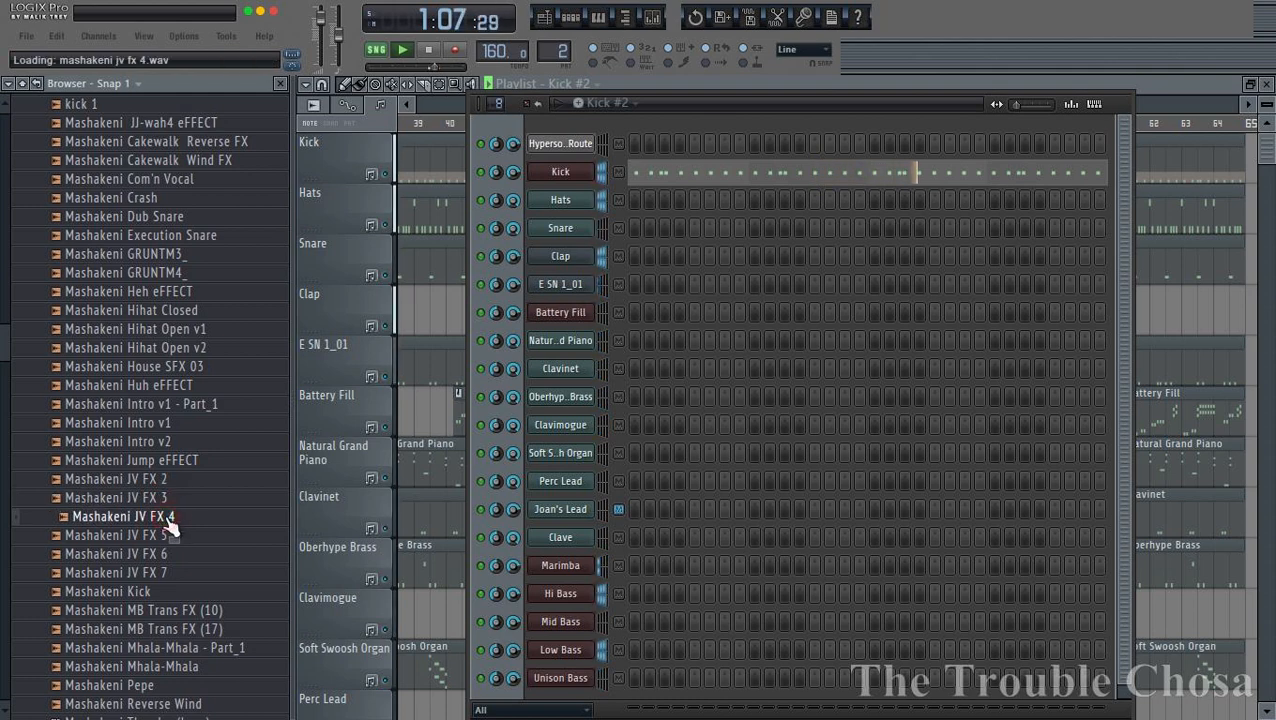
- Add the Mashakeni JV FX 4 sample as a channel below Kick and assign it to a free mixer track
{"action": "left_click_drag", "start_coordinate": [170, 527], "coordinate": [577, 208]}
{"action": "left_click", "coordinate": [411, 133]}
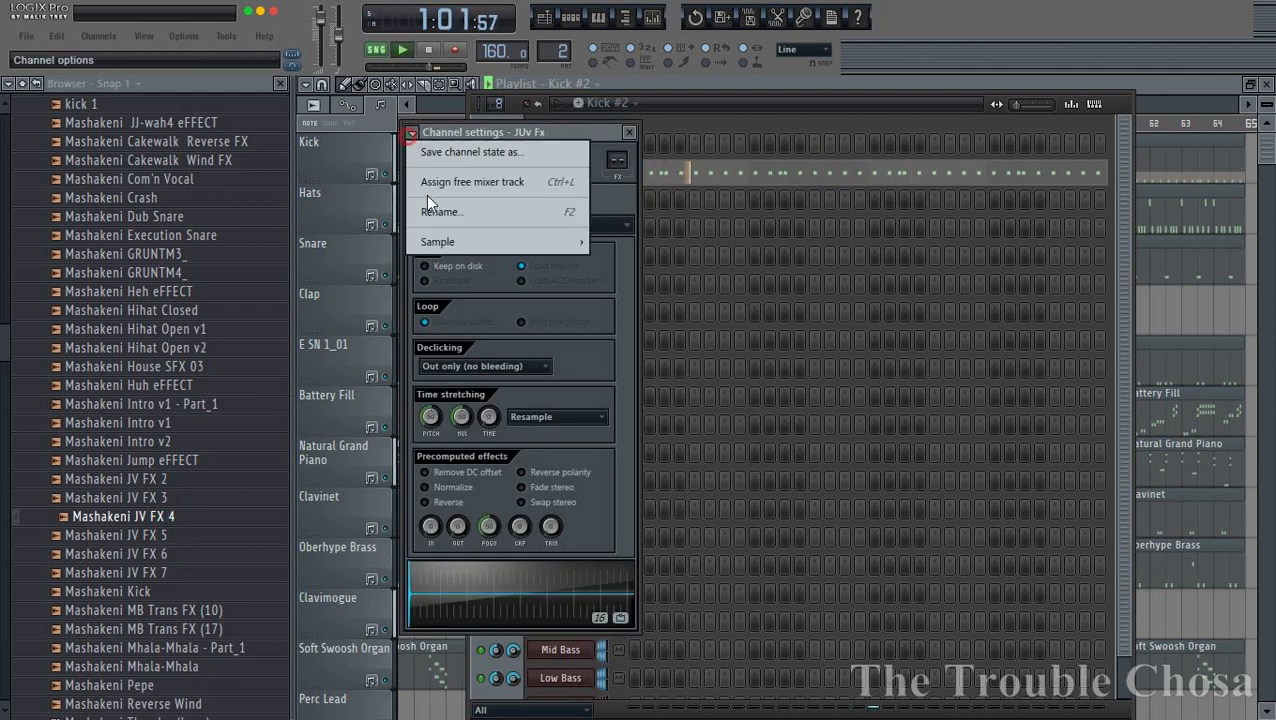
{"action": "left_click", "coordinate": [440, 180]}
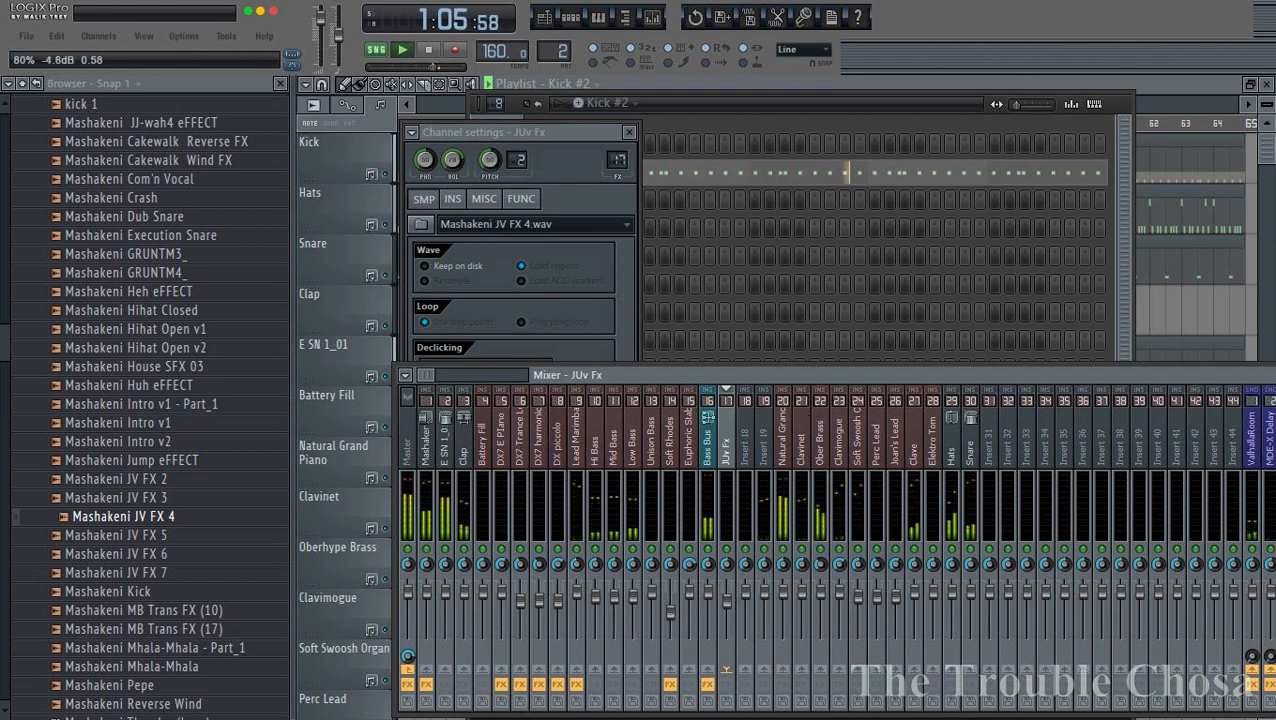
- Place a short C5 note a quarter of the way into bar 1 in the JUv Fx piano roll, using 1/3 beat snap
{"action": "left_click", "coordinate": [764, 172]}
{"action": "key", "text": "space"}
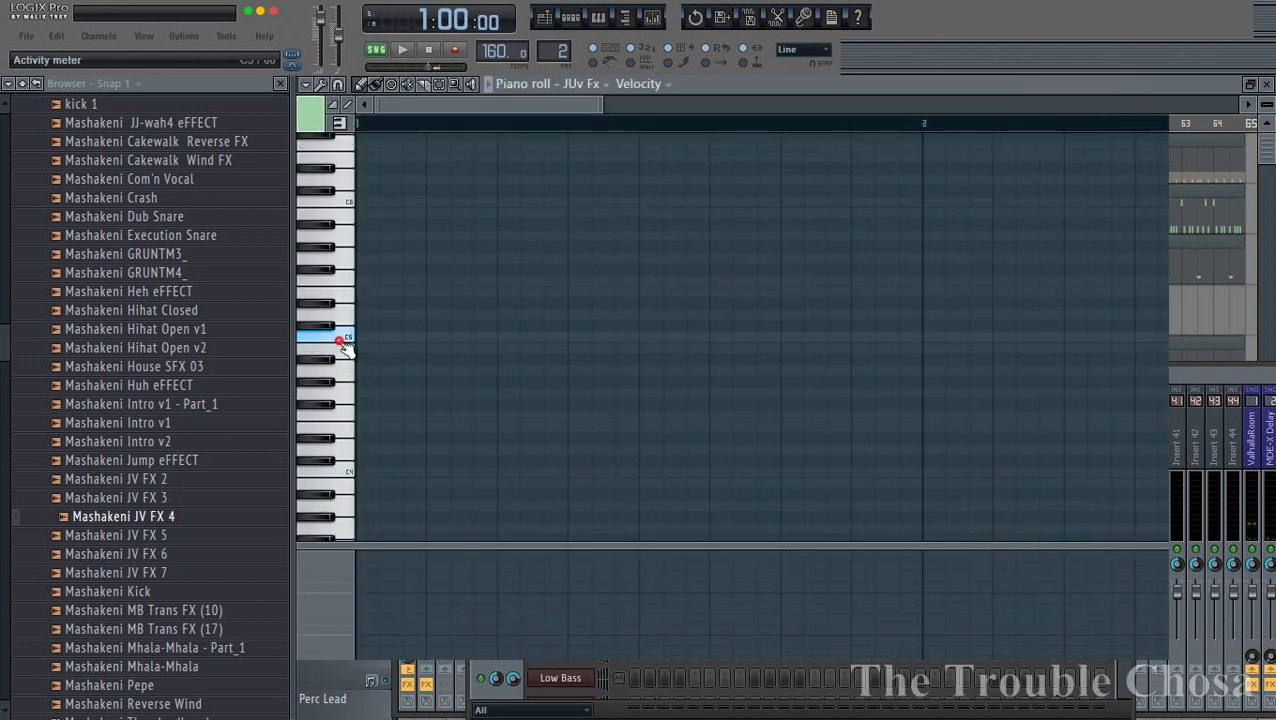
{"action": "key", "text": "space"}
{"action": "left_click", "coordinate": [503, 349]}
{"action": "key", "text": "space"}
{"action": "key", "text": "ctrl+v"}
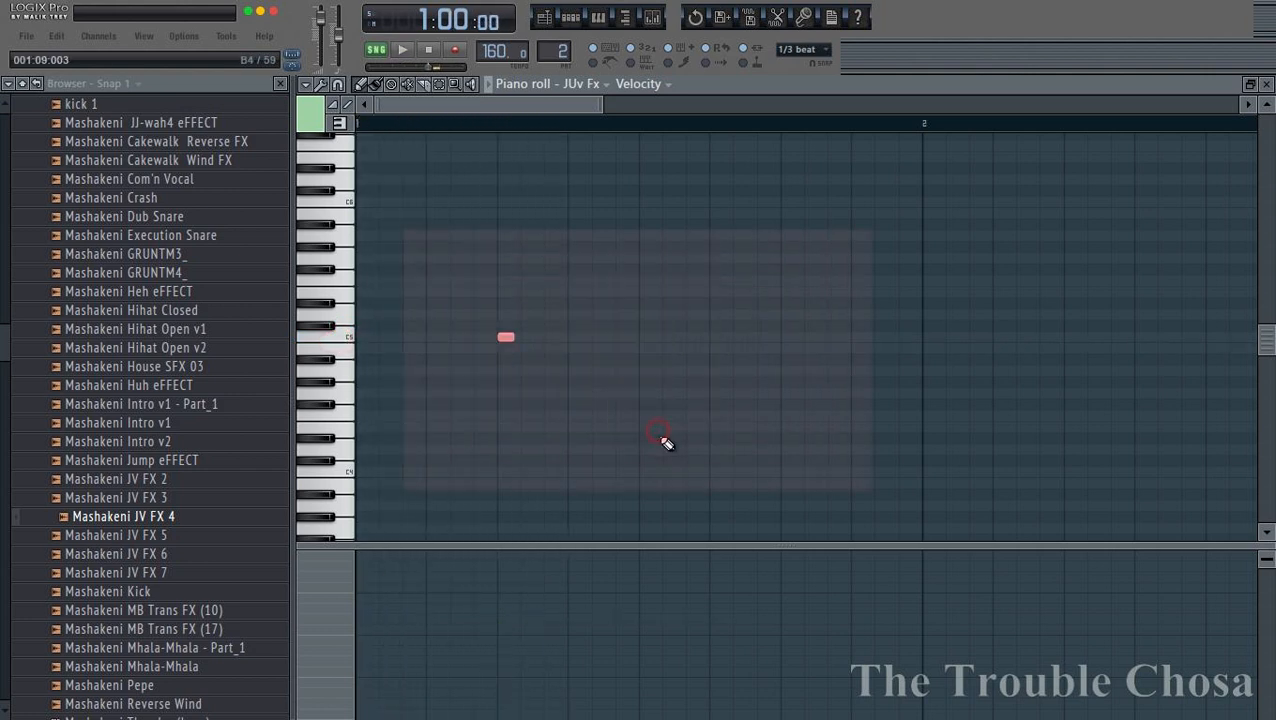
- Shift the C5 note forward by one main grid line in bar 1 and check its timing by playing the loop
{"action": "key", "text": "space"}
{"action": "key", "text": "space"}
{"action": "key", "text": "space"}
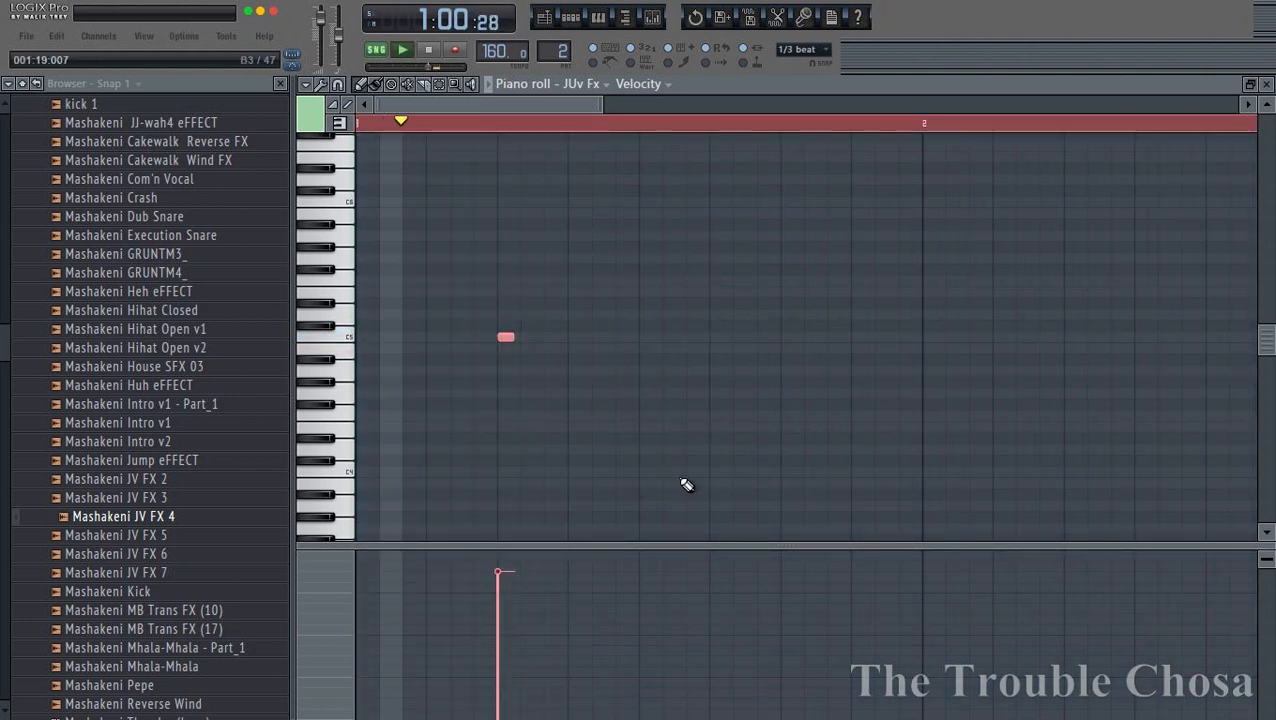
{"action": "key", "text": "space"}
{"action": "key", "text": "space"}
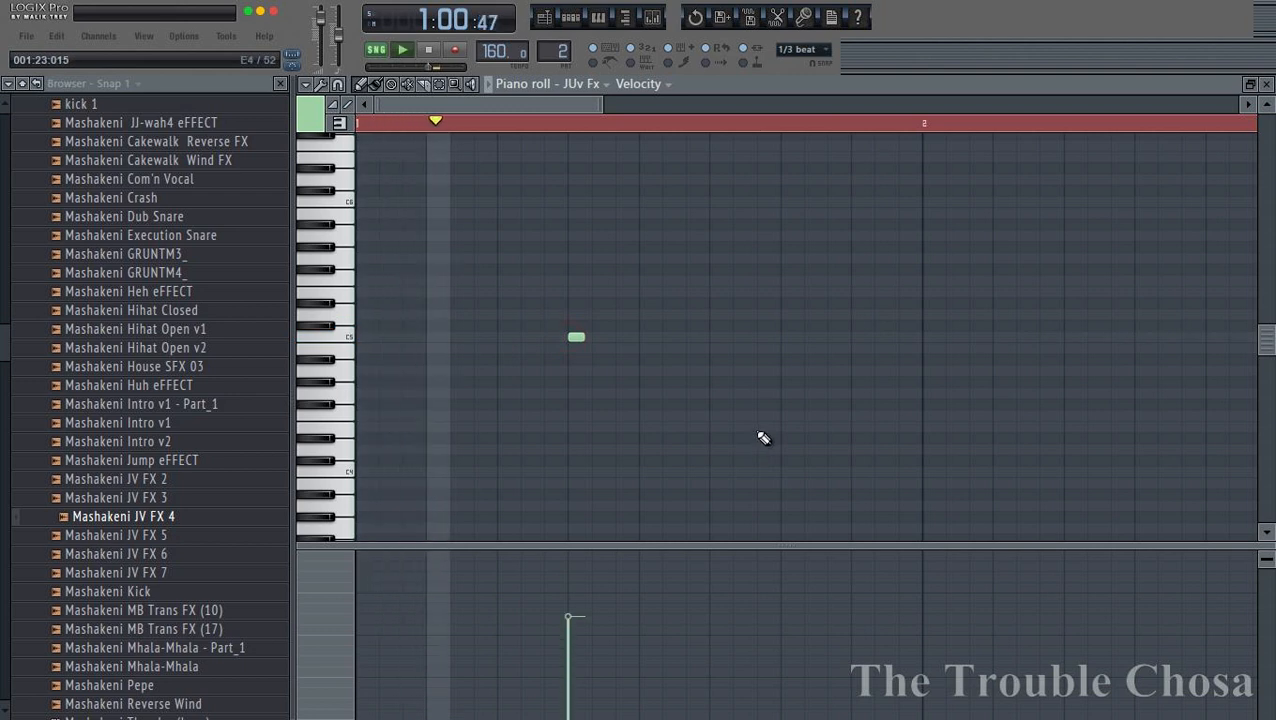
{"action": "key", "text": "space"}
{"action": "key", "text": "space"}
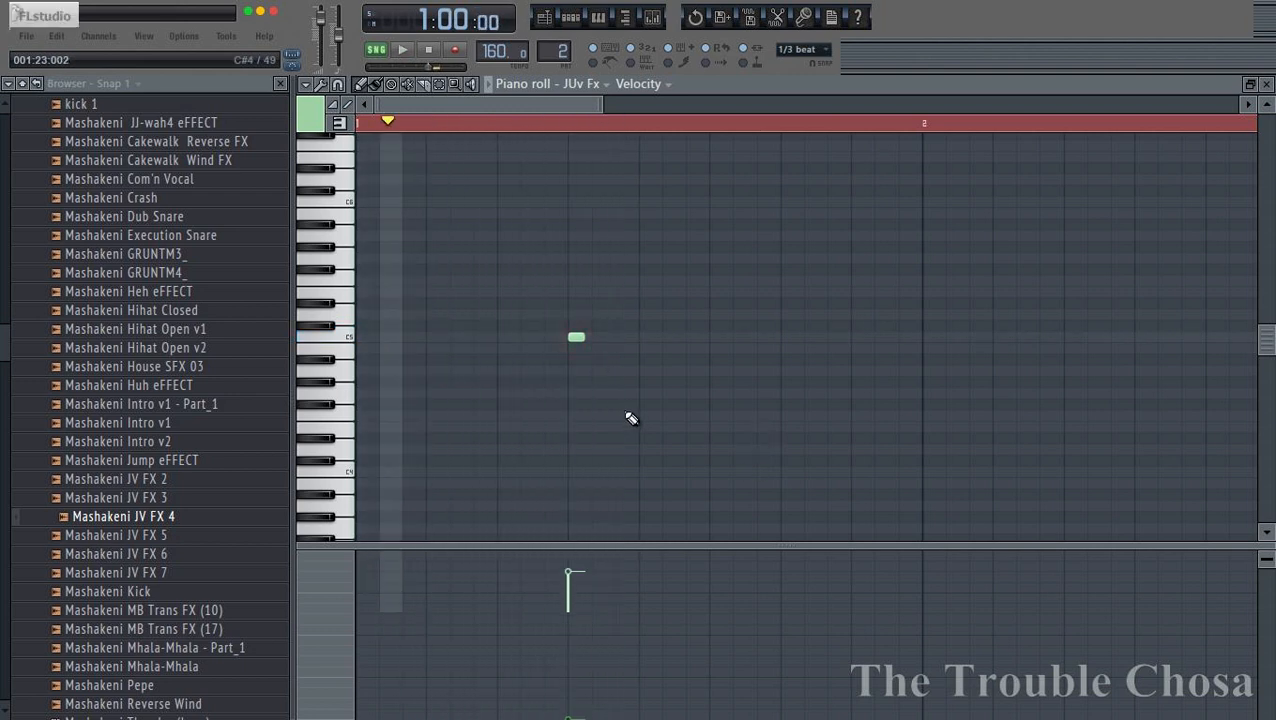
- Add a second short C5 note near the end of bar 1 in the JUv Fx piano roll
{"action": "left_click", "coordinate": [868, 339]}
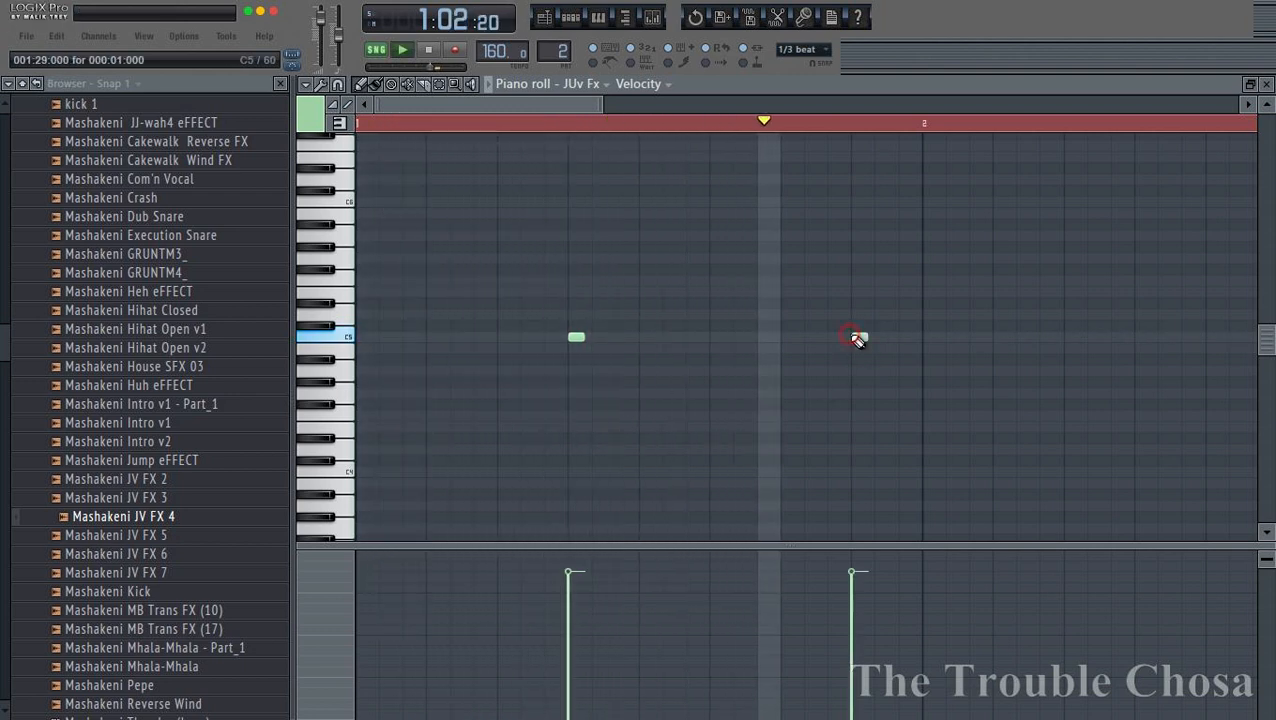
{"action": "scroll", "coordinate": [828, 122], "scroll_direction": "down", "scroll_amount": 3}
{"action": "key", "text": "space"}
{"action": "scroll", "coordinate": [555, 122], "scroll_direction": "down", "scroll_amount": 2}
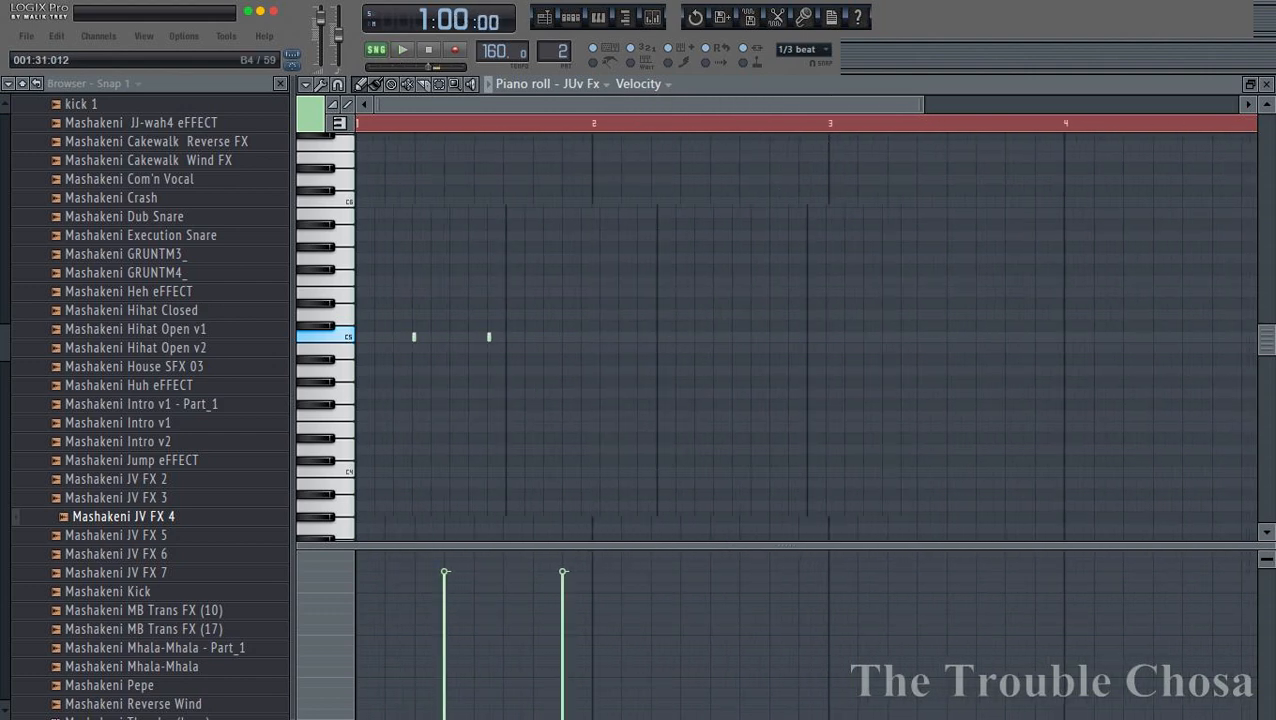
- Duplicate the two bar 1 notes through bar 4, delete the extra copy in bar 5 and play the loop
{"action": "key", "text": "space"}
{"action": "key", "text": "space"}
{"action": "key", "text": "ctrl+b"}
{"action": "key", "text": "ctrl+b"}
{"action": "key", "text": "ctrl+b"}
{"action": "key", "text": "ctrl+b"}
{"action": "key", "text": "Delete"}
{"action": "key", "text": "space"}
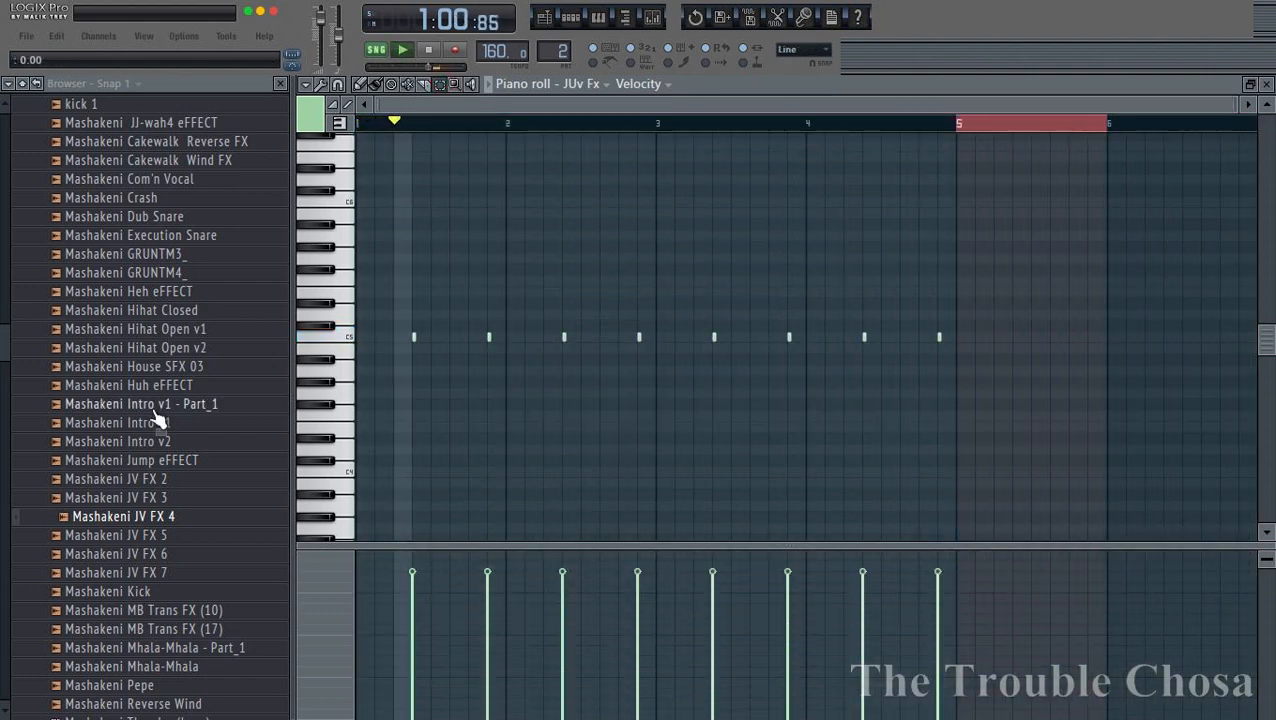
- Close the piano roll, file browser and other overlapping windows to return to the playlist
{"action": "left_click", "coordinate": [1267, 85]}
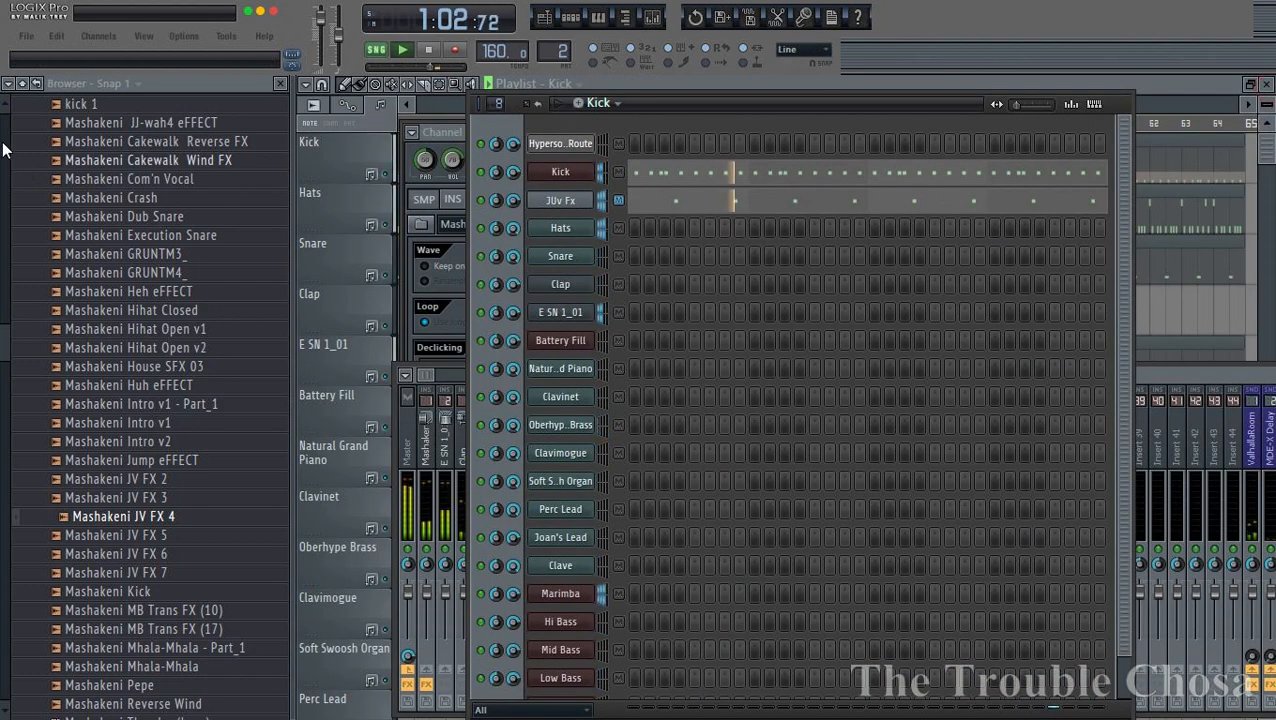
{"action": "left_click", "coordinate": [22, 84]}
{"action": "left_click", "coordinate": [281, 84]}
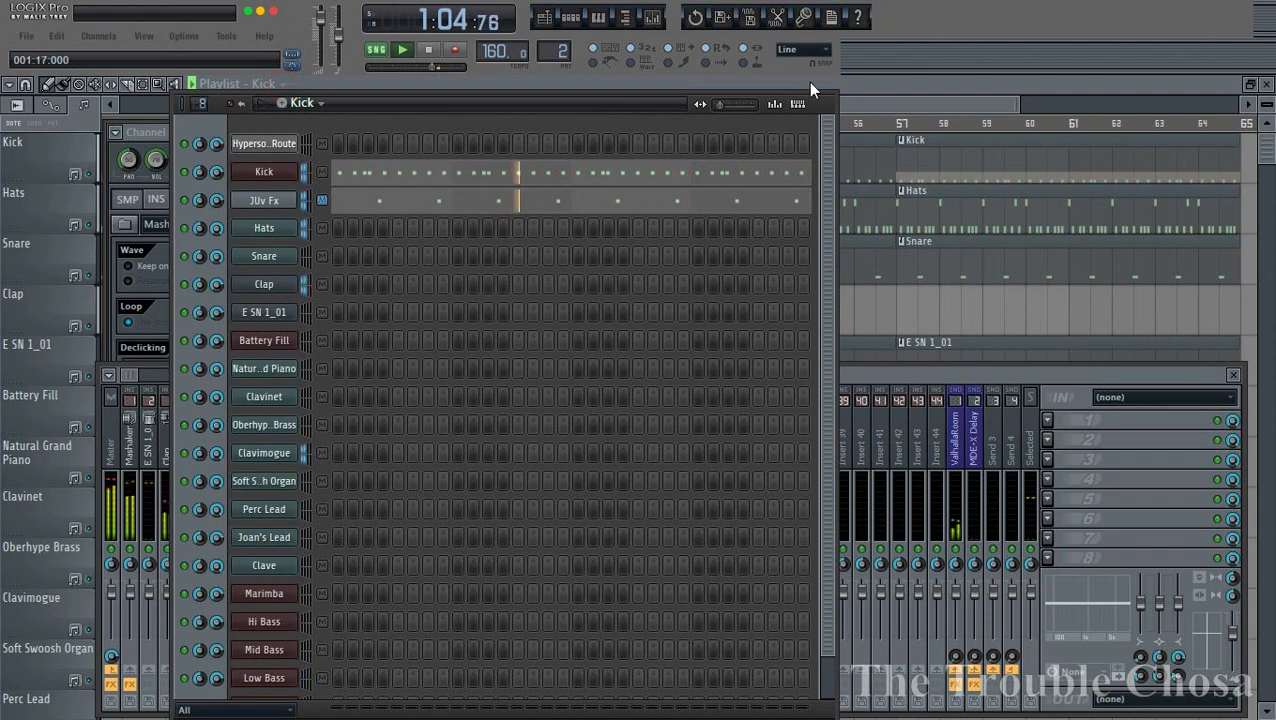
{"action": "left_click", "coordinate": [809, 84]}
- Make the Clavimogue clip at bar 45 unique and open its notes in the piano roll
{"action": "scroll", "coordinate": [416, 190], "scroll_direction": "down", "scroll_amount": 3}
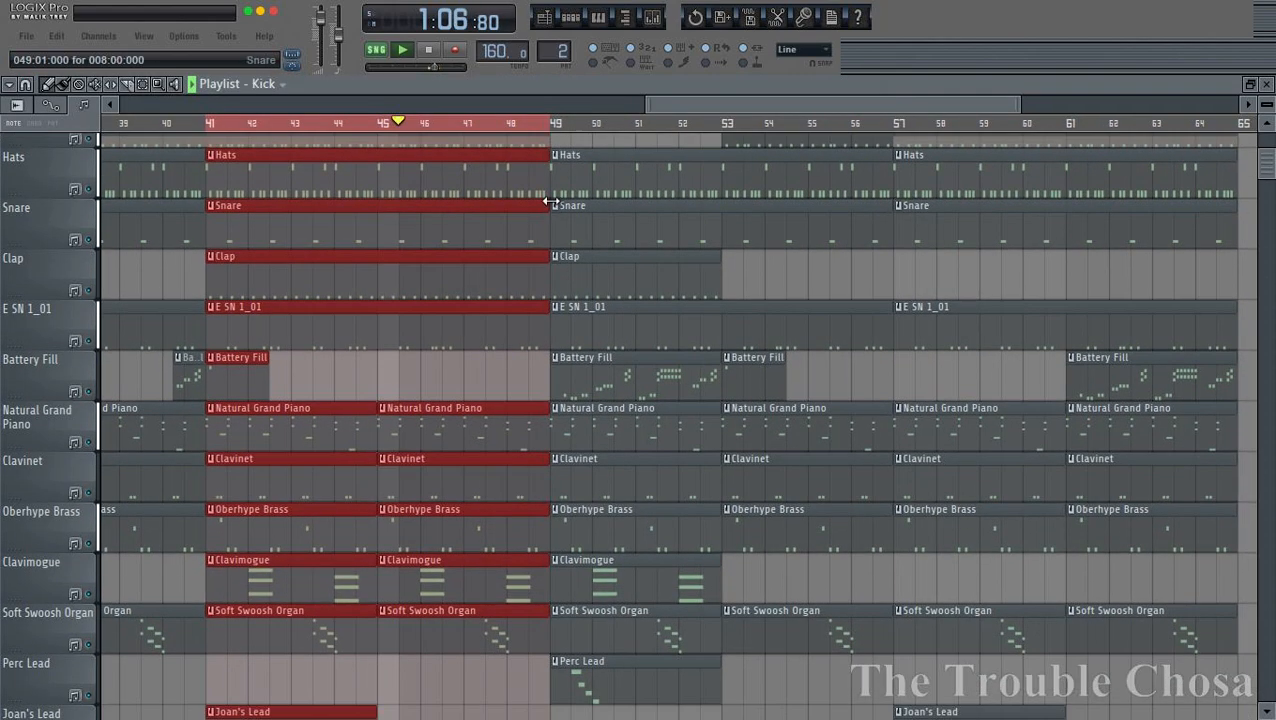
{"action": "scroll", "coordinate": [293, 123], "scroll_direction": "down", "scroll_amount": 2}
{"action": "scroll", "coordinate": [298, 127], "scroll_direction": "down", "scroll_amount": 2}
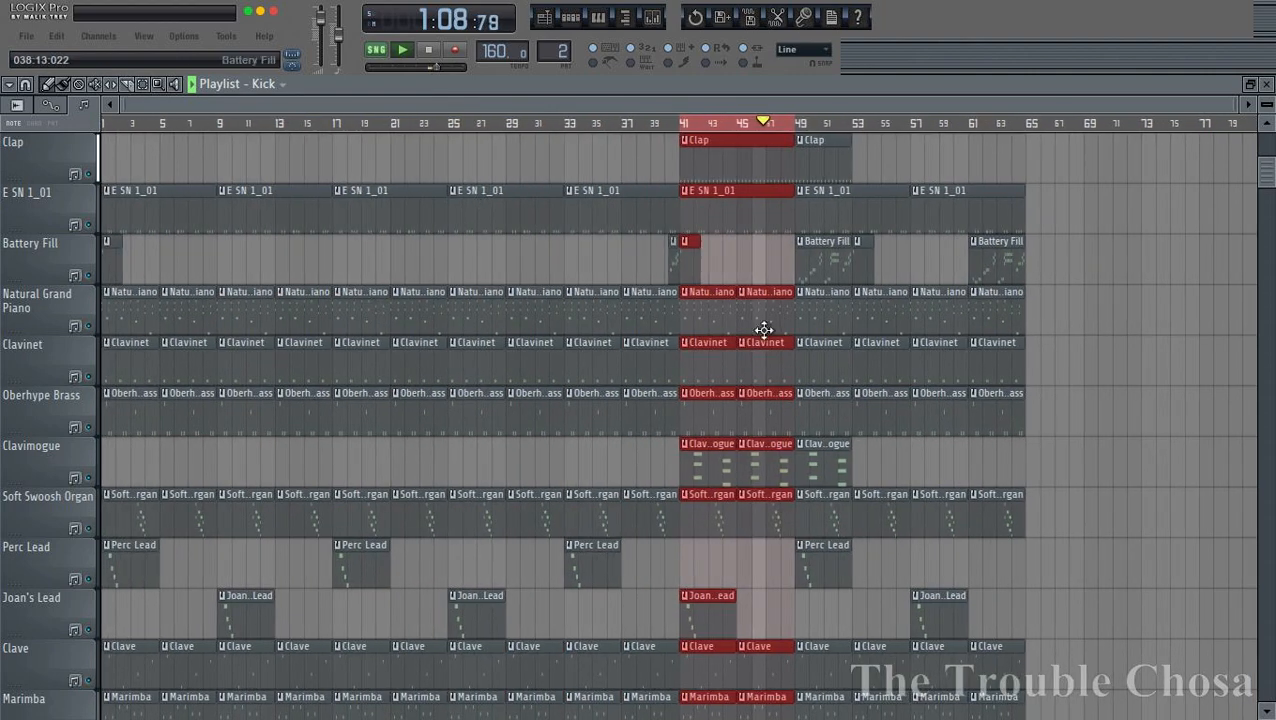
{"action": "scroll", "coordinate": [880, 128], "scroll_direction": "up", "scroll_amount": 3}
{"action": "scroll", "coordinate": [880, 130], "scroll_direction": "up", "scroll_amount": 2}
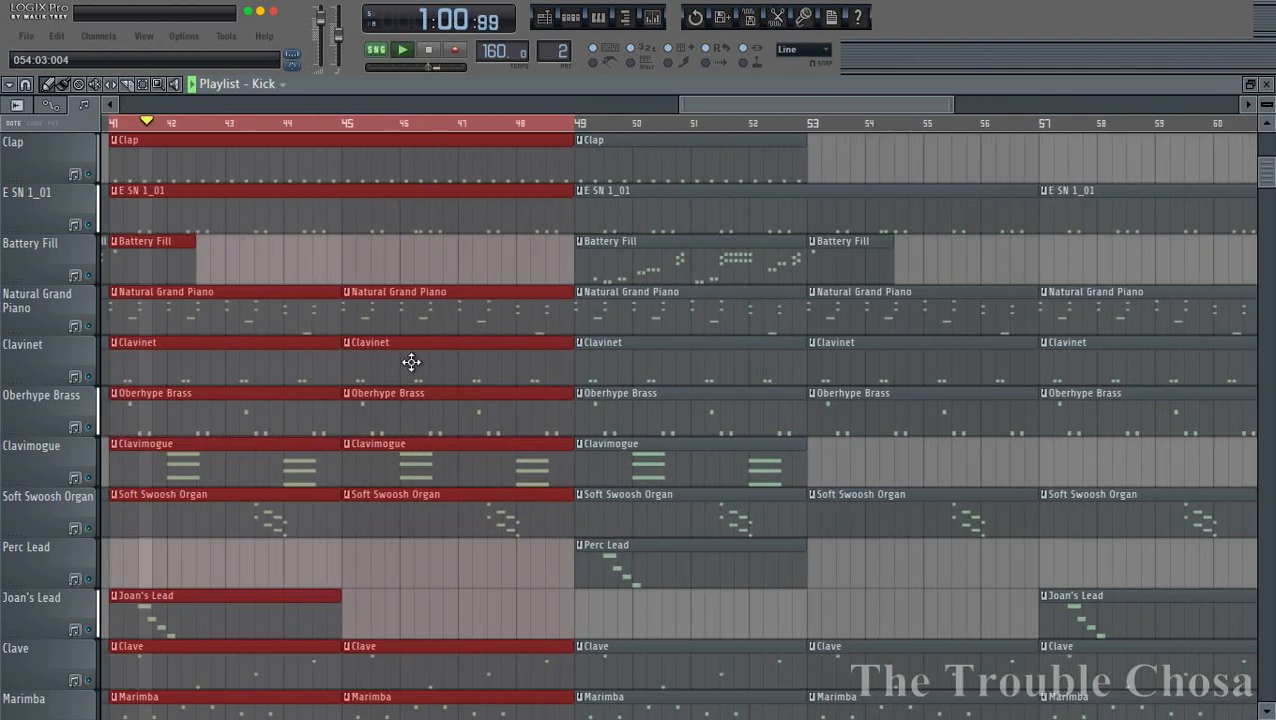
{"action": "right_click", "coordinate": [338, 452]}
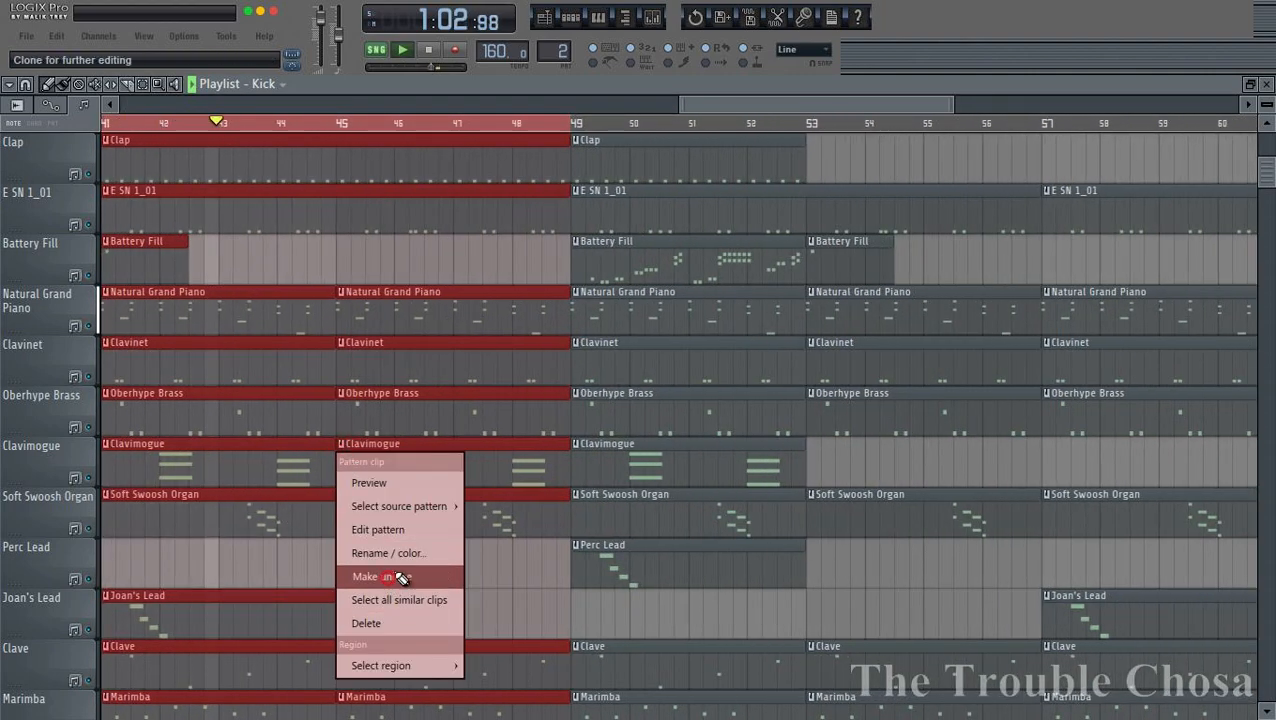
{"action": "left_click", "coordinate": [400, 576]}
{"action": "double_click", "coordinate": [414, 472]}
{"action": "key", "text": "space"}
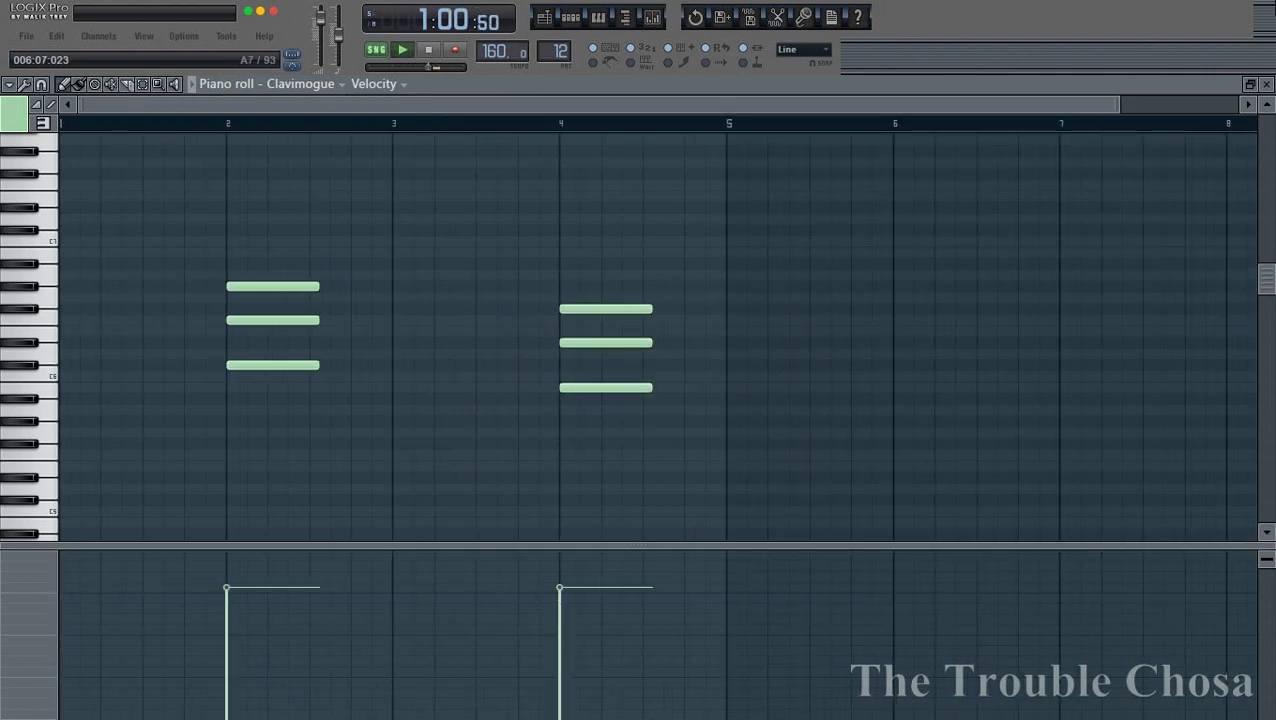
- Rename the pattern Clavimogue #2 to Clavimogue and give it a green colour from the saved swatches
{"action": "left_click", "coordinate": [1267, 86]}
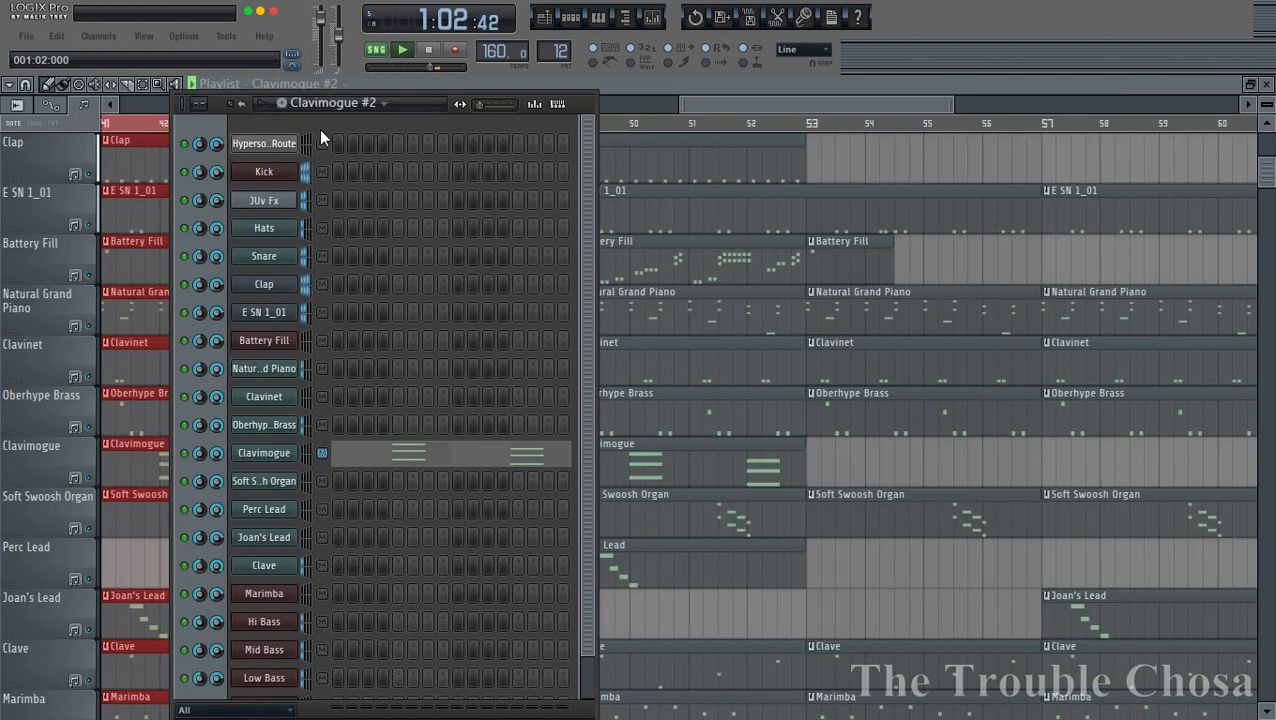
{"action": "left_click", "coordinate": [350, 109]}
{"action": "left_click", "coordinate": [484, 177]}
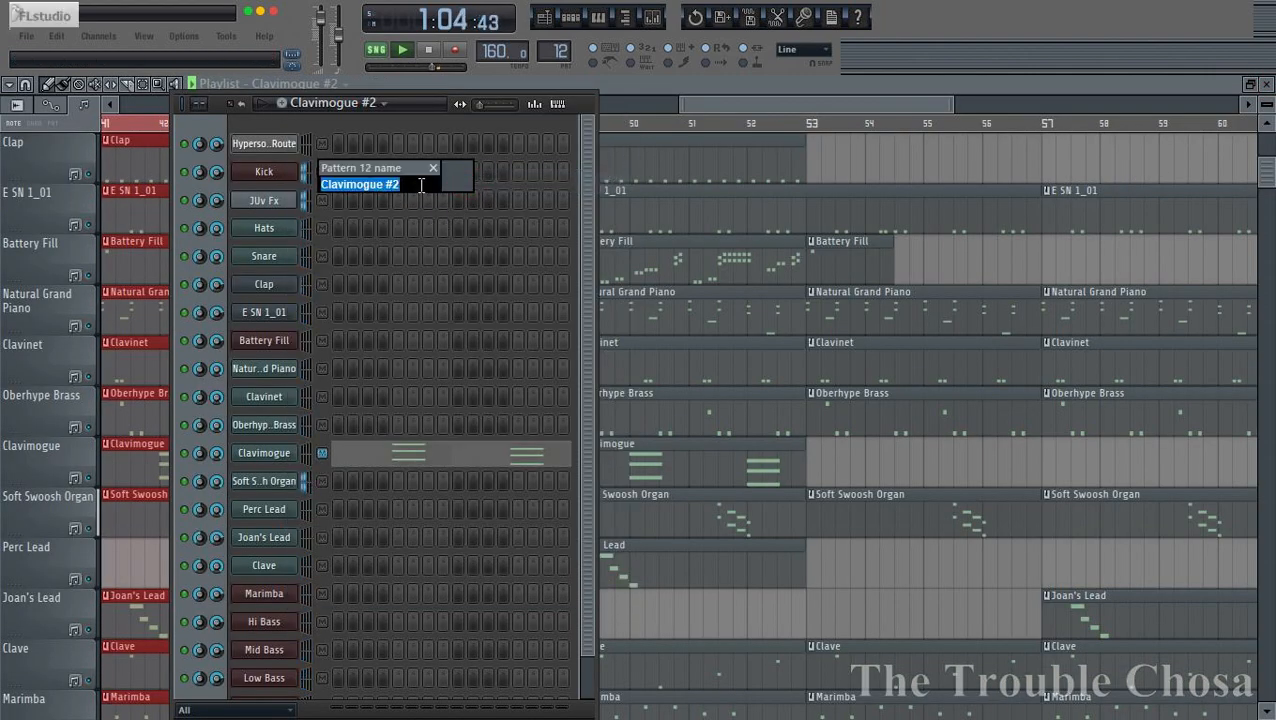
{"action": "key", "text": "BackSpace"}
{"action": "key", "text": "BackSpace"}
{"action": "left_click", "coordinate": [466, 187]}
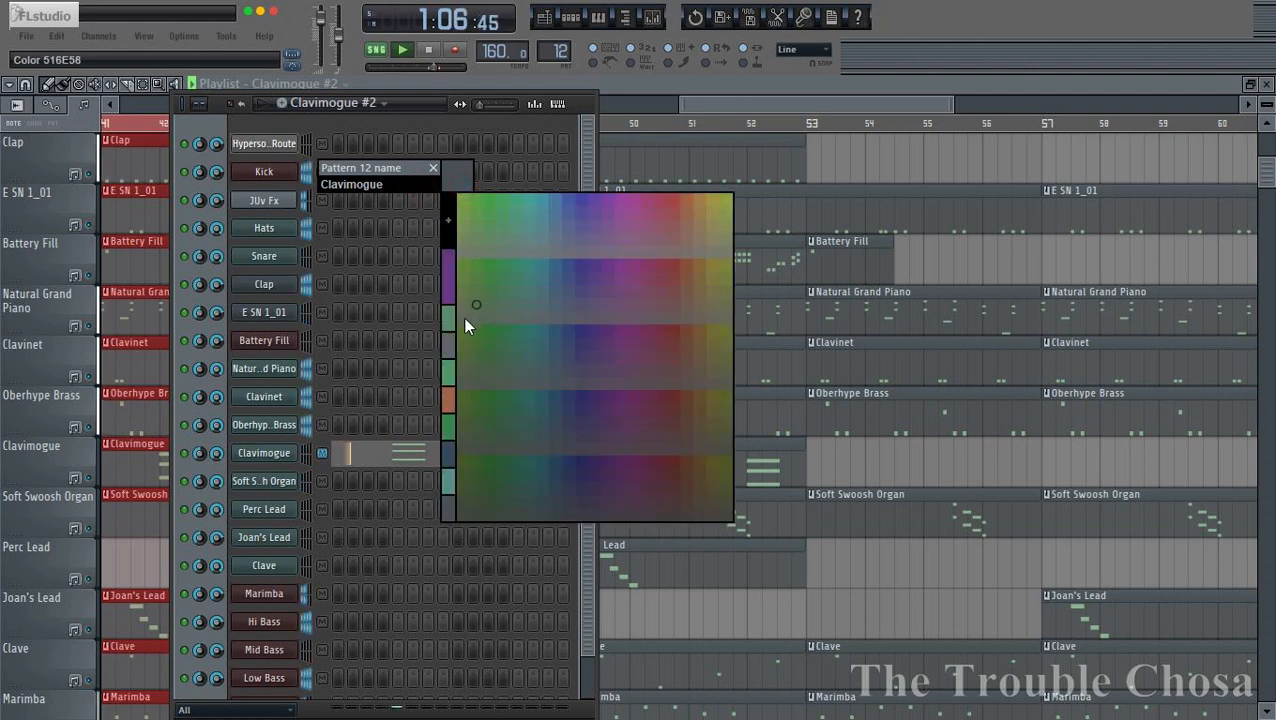
{"action": "left_click", "coordinate": [448, 320]}
- Insert an empty track between the Clavimogue and Soft Swoosh Organ tracks
{"action": "left_click", "coordinate": [713, 104]}
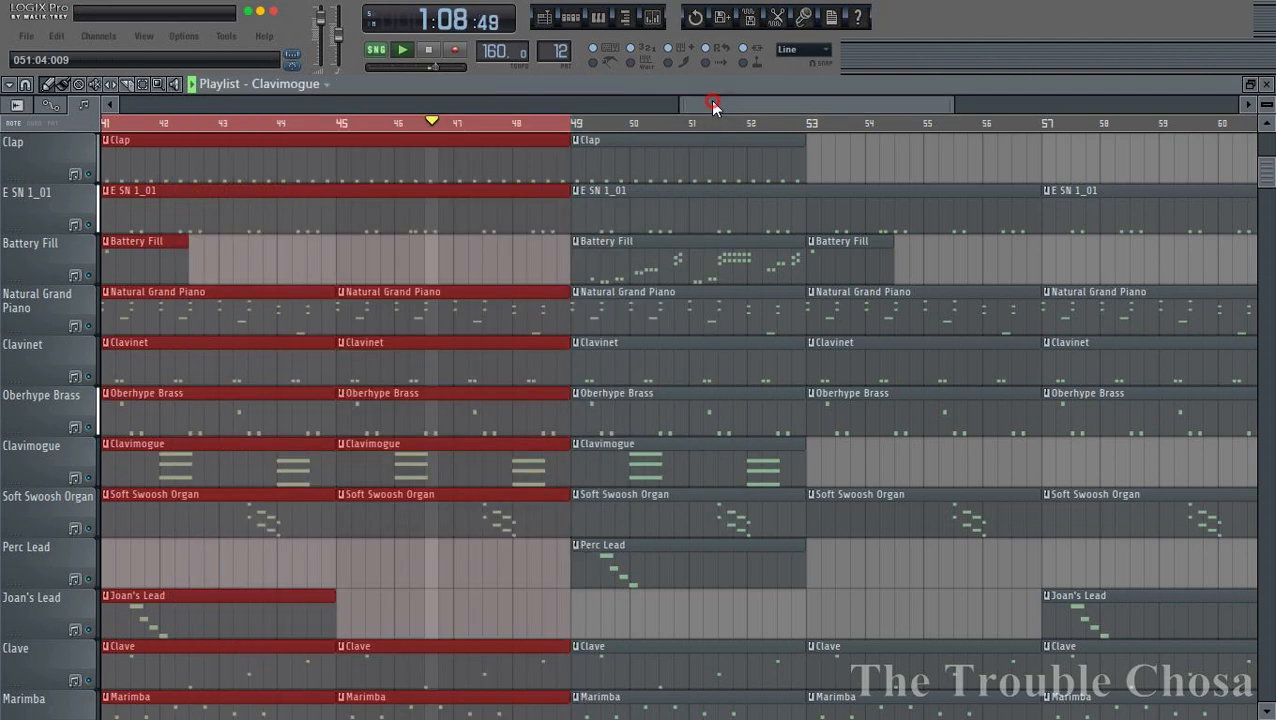
{"action": "scroll", "coordinate": [430, 127], "scroll_direction": "down", "scroll_amount": 3}
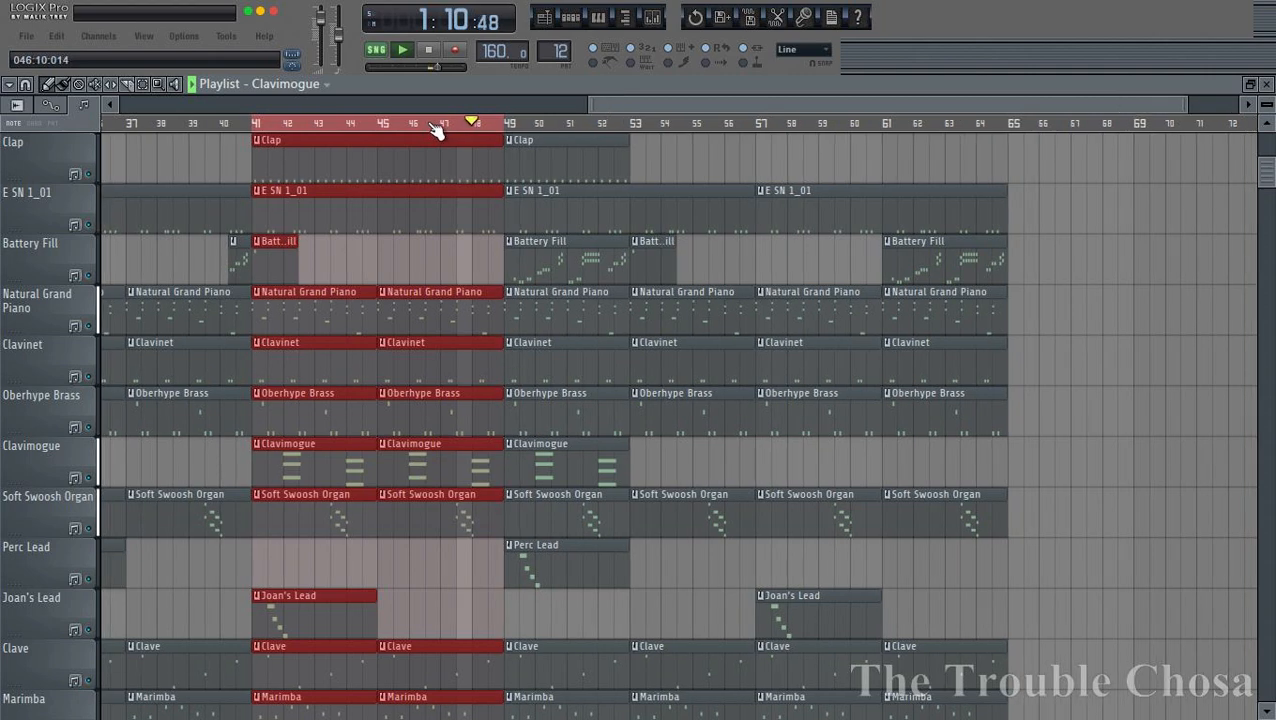
{"action": "scroll", "coordinate": [435, 132], "scroll_direction": "down", "scroll_amount": 2}
{"action": "right_click", "coordinate": [47, 505]}
{"action": "left_click", "coordinate": [85, 616]}
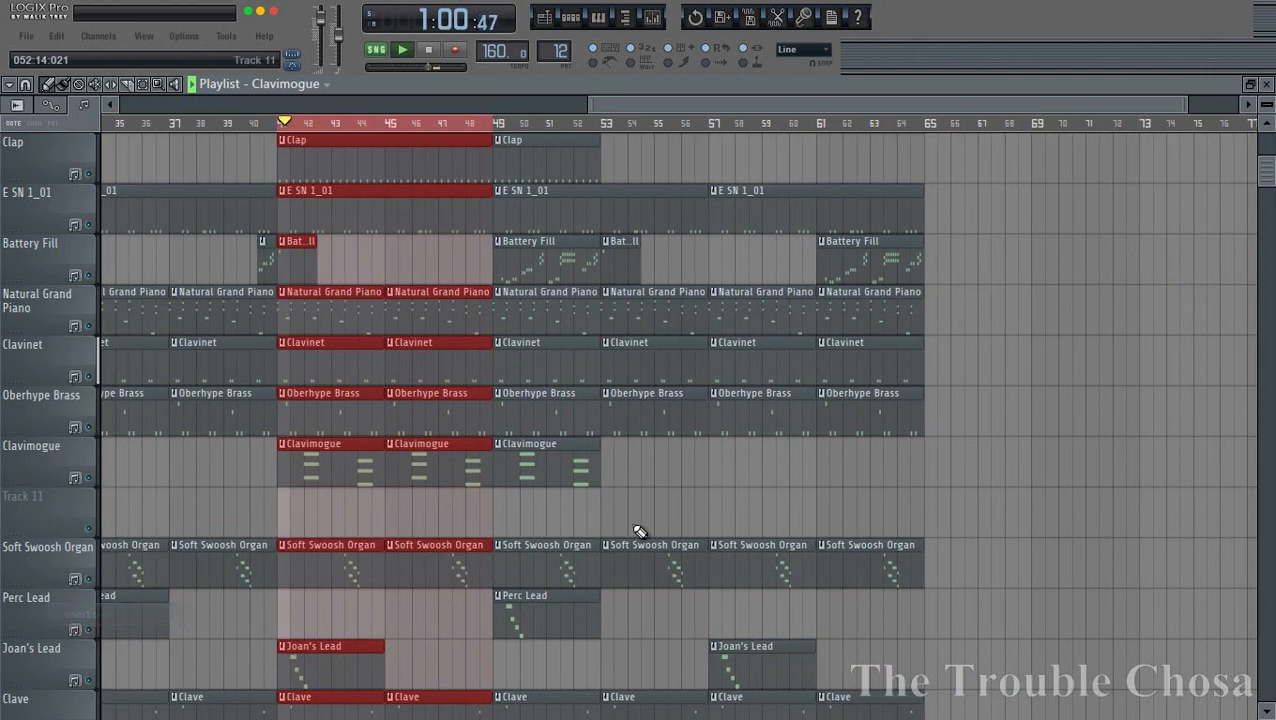
- Select bars 45 to 48 in the playlist so playback loops over the new Clavimogue clip
{"action": "left_click", "coordinate": [789, 450]}
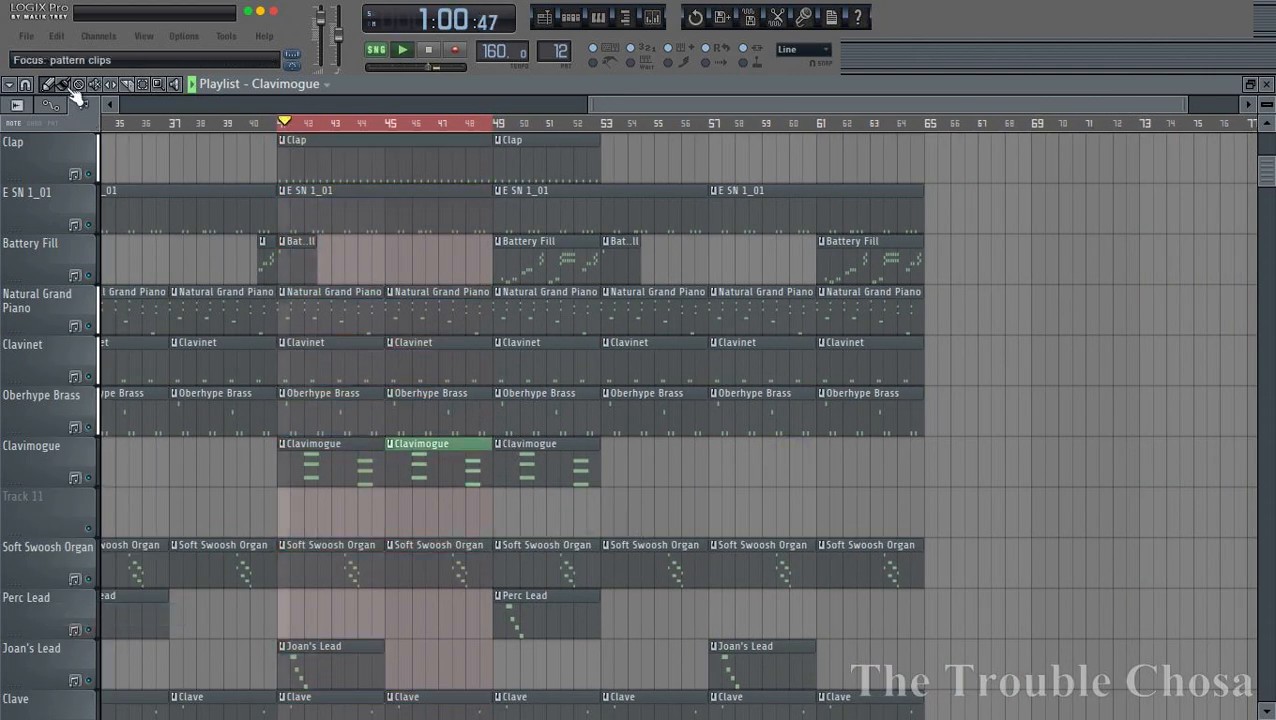
{"action": "left_click_drag", "start_coordinate": [395, 121], "coordinate": [490, 122]}
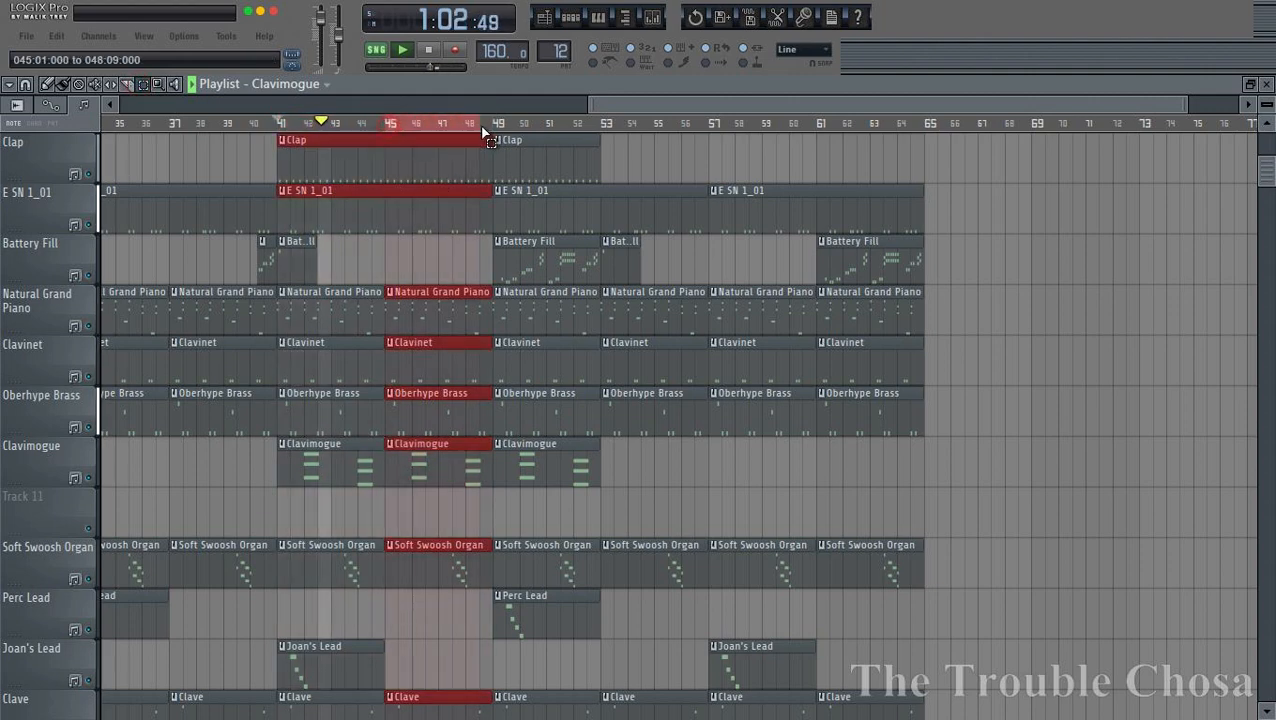
{"action": "scroll", "coordinate": [590, 276], "scroll_direction": "down", "scroll_amount": 5}
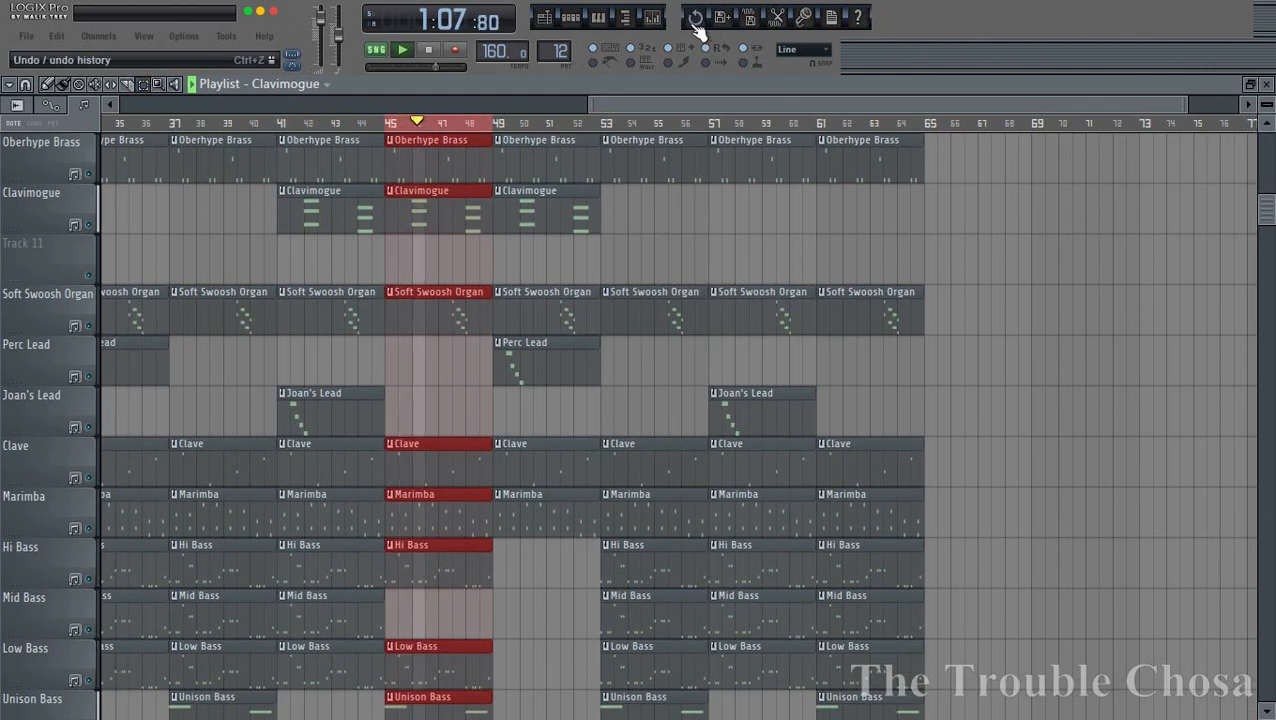
- Load AIR Pumper in the first effect slot of the Clavimogue mixer track and set its depth to 31%
{"action": "left_click", "coordinate": [652, 17]}
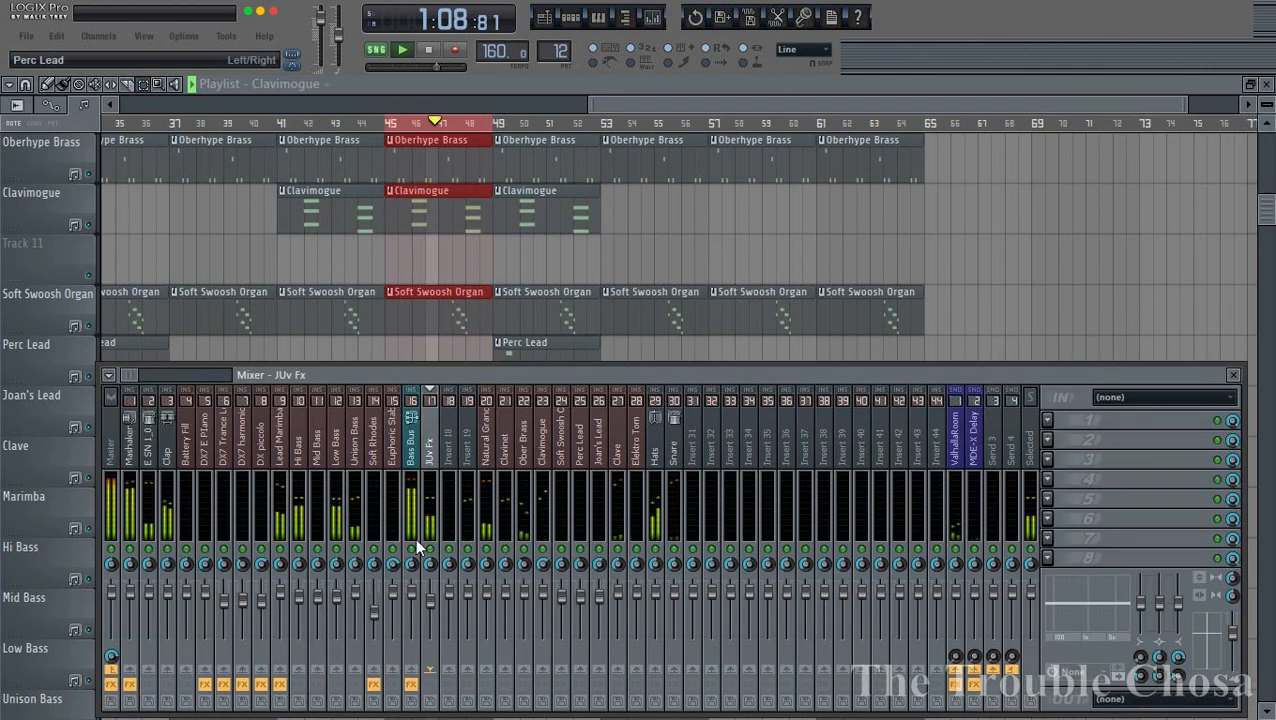
{"action": "left_click", "coordinate": [546, 462]}
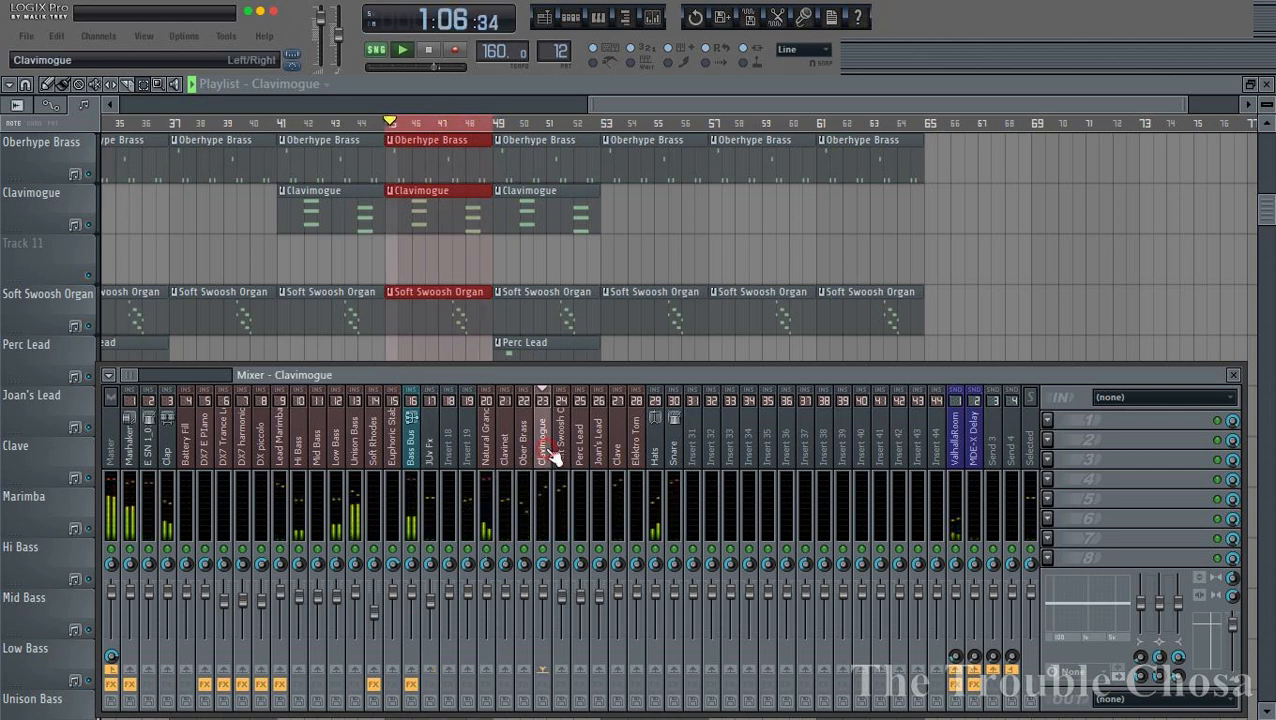
{"action": "left_click", "coordinate": [1050, 421]}
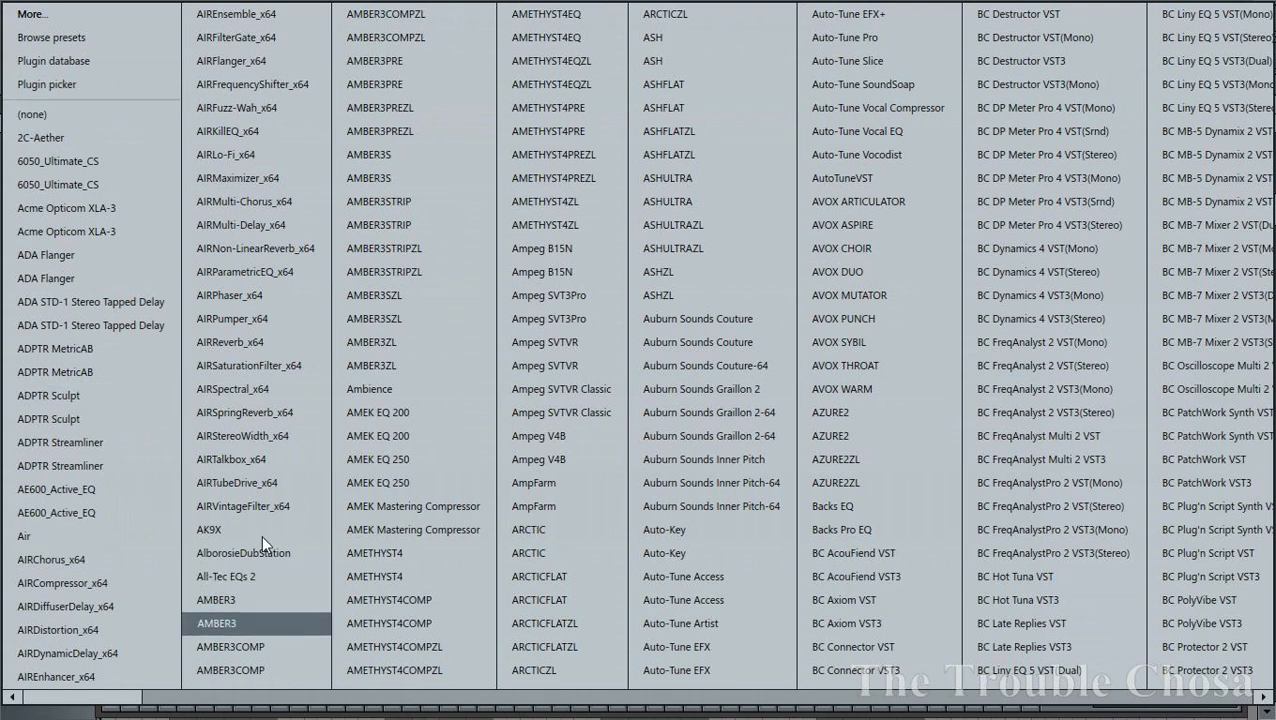
{"action": "left_click", "coordinate": [250, 320]}
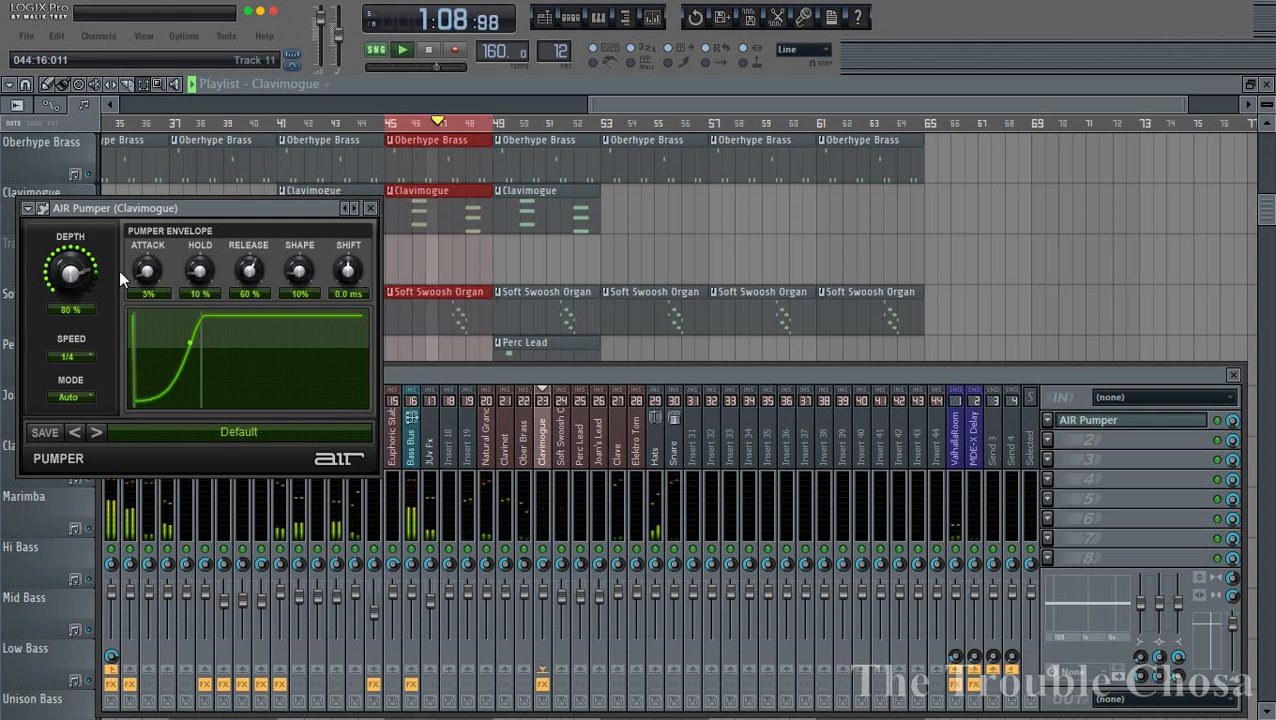
{"action": "left_click_drag", "start_coordinate": [70, 275], "coordinate": [80, 365]}
{"action": "left_click_drag", "start_coordinate": [79, 272], "coordinate": [75, 267]}
- Load AIR Fuzz-Wah in the second slot with preset 11 Fuzzy Overtone, drive 11 dB and overall mix 71%
{"action": "left_click", "coordinate": [1049, 444]}
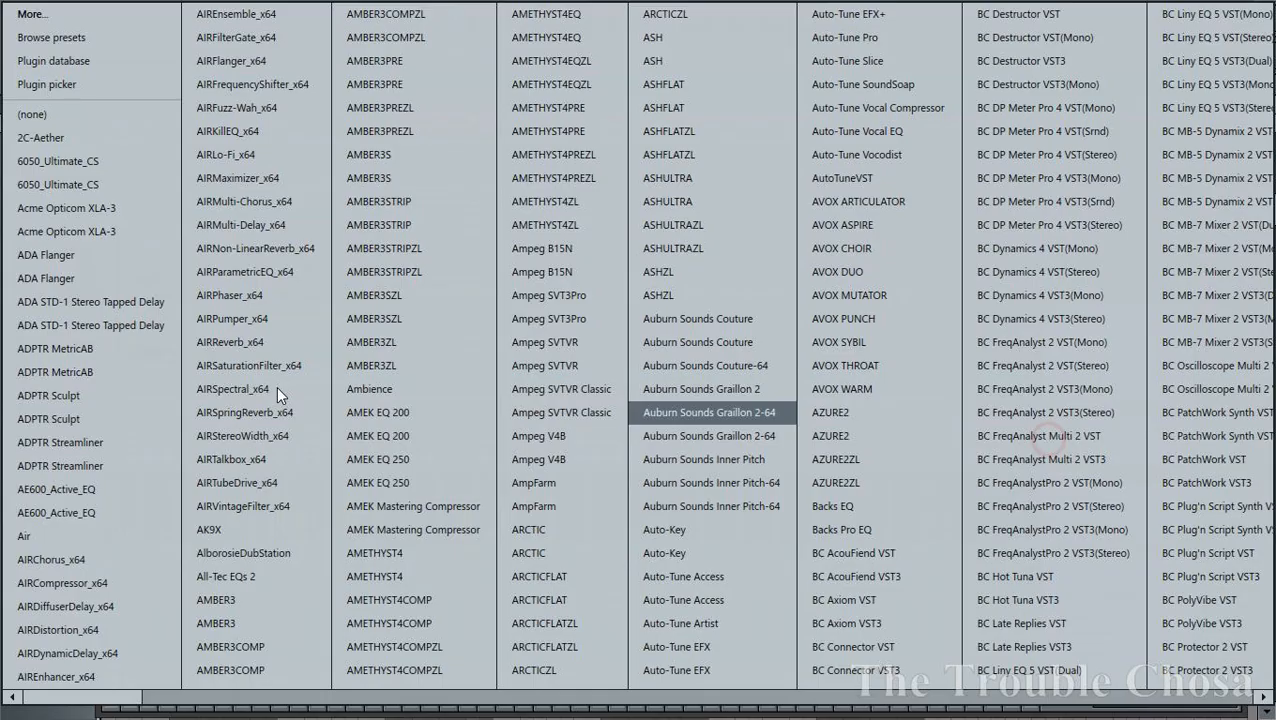
{"action": "left_click", "coordinate": [252, 107]}
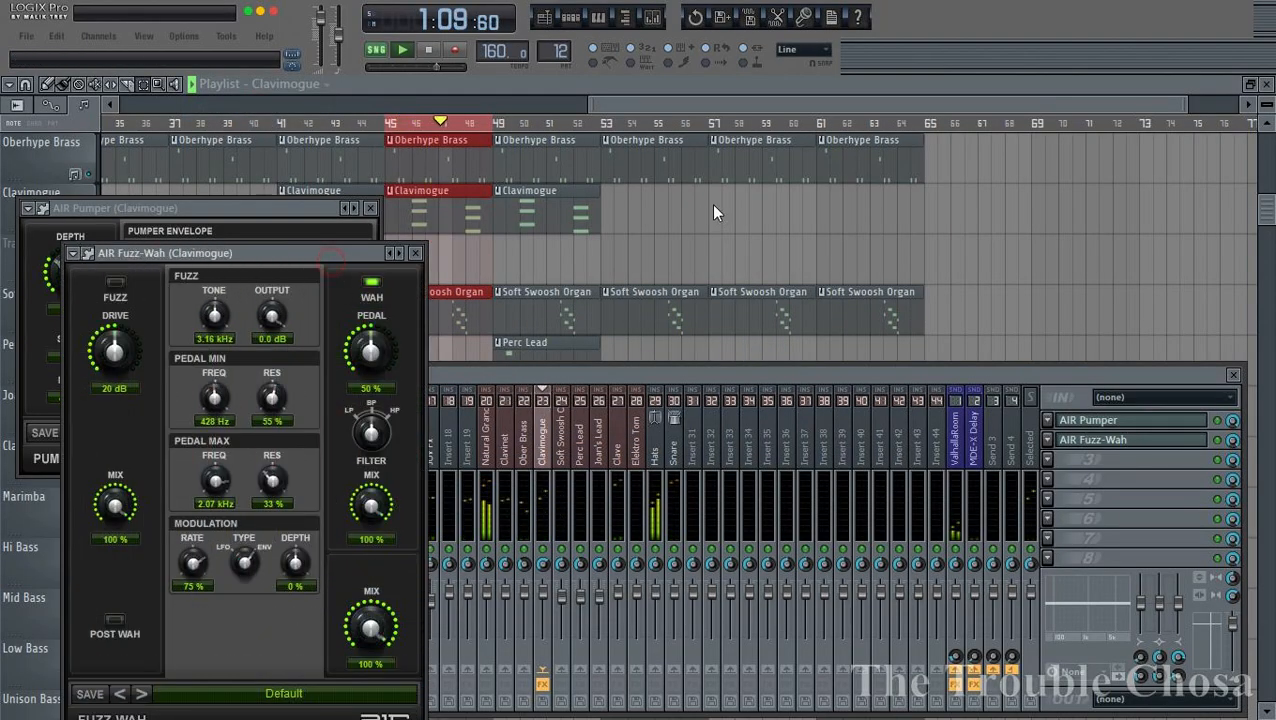
{"action": "left_click_drag", "start_coordinate": [344, 258], "coordinate": [834, 165]}
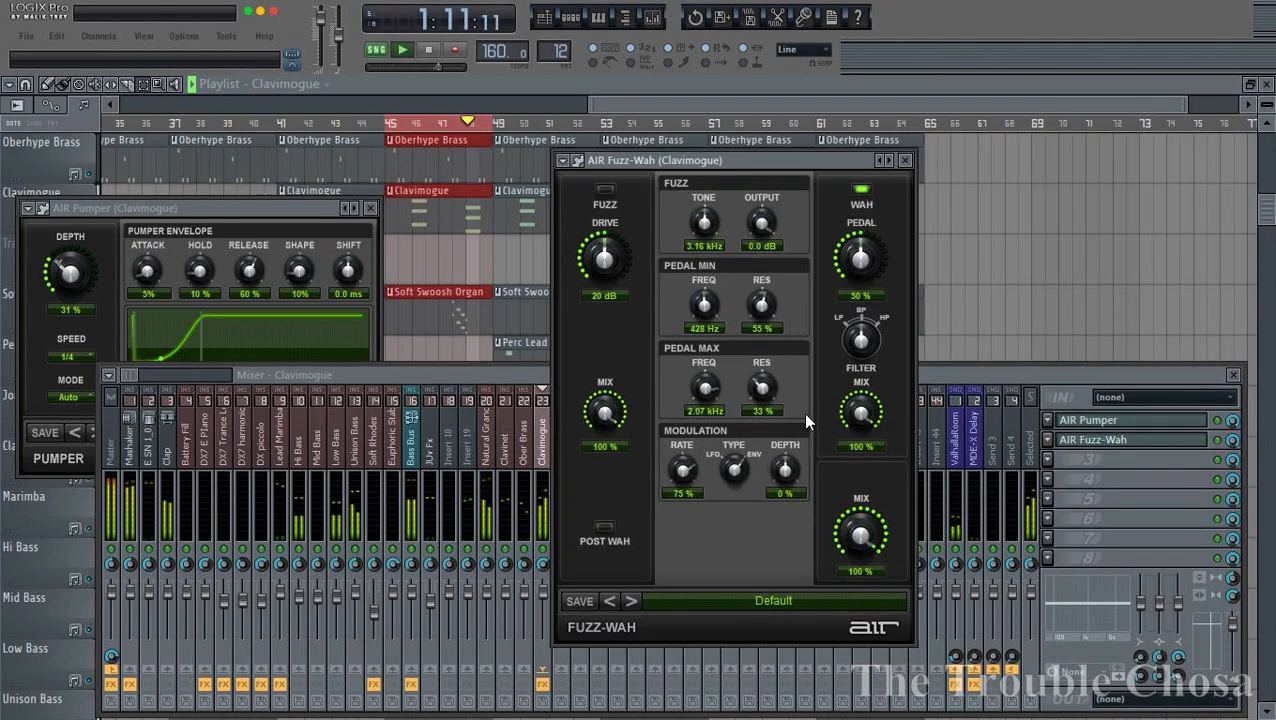
{"action": "left_click", "coordinate": [790, 601]}
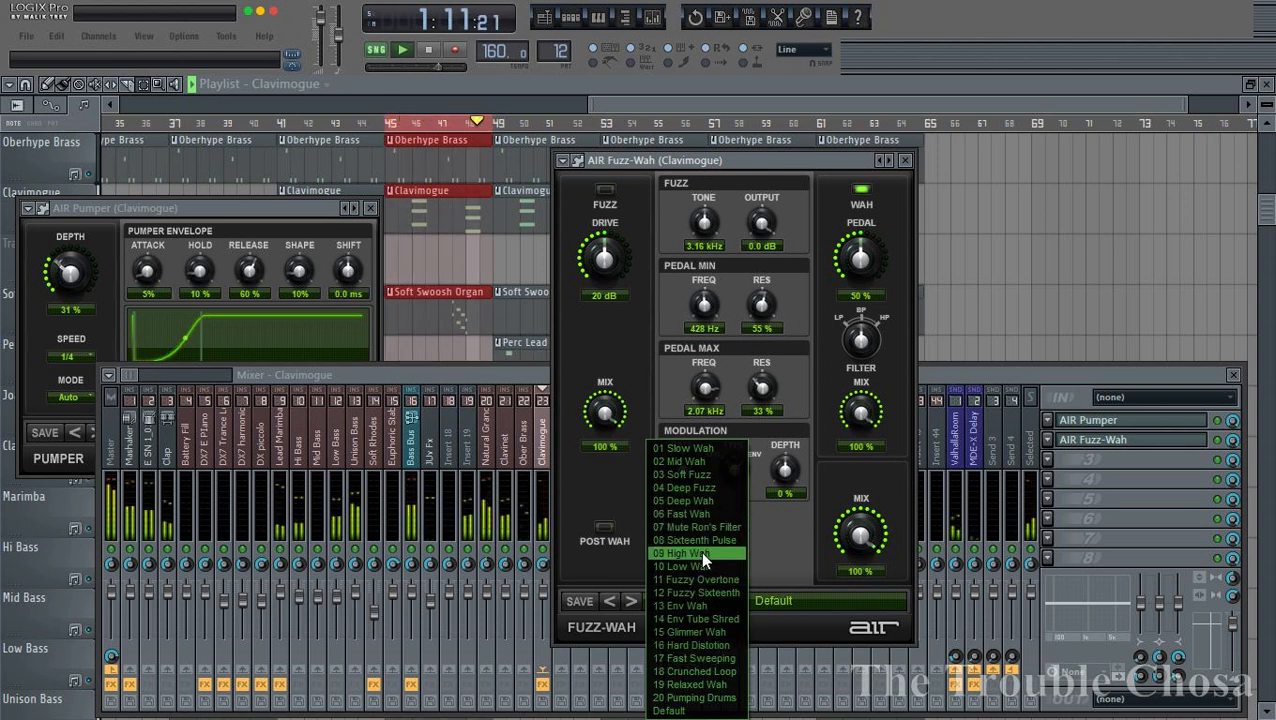
{"action": "left_click", "coordinate": [696, 579]}
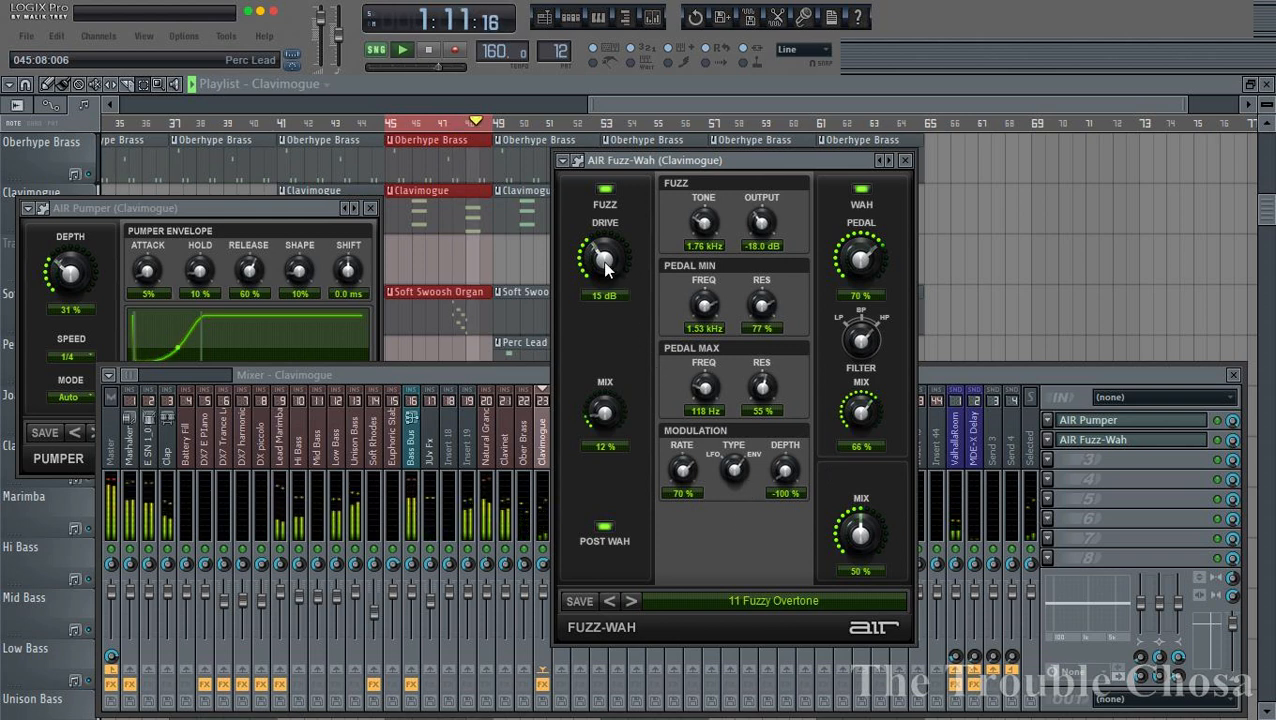
{"action": "left_click_drag", "start_coordinate": [605, 268], "coordinate": [607, 289]}
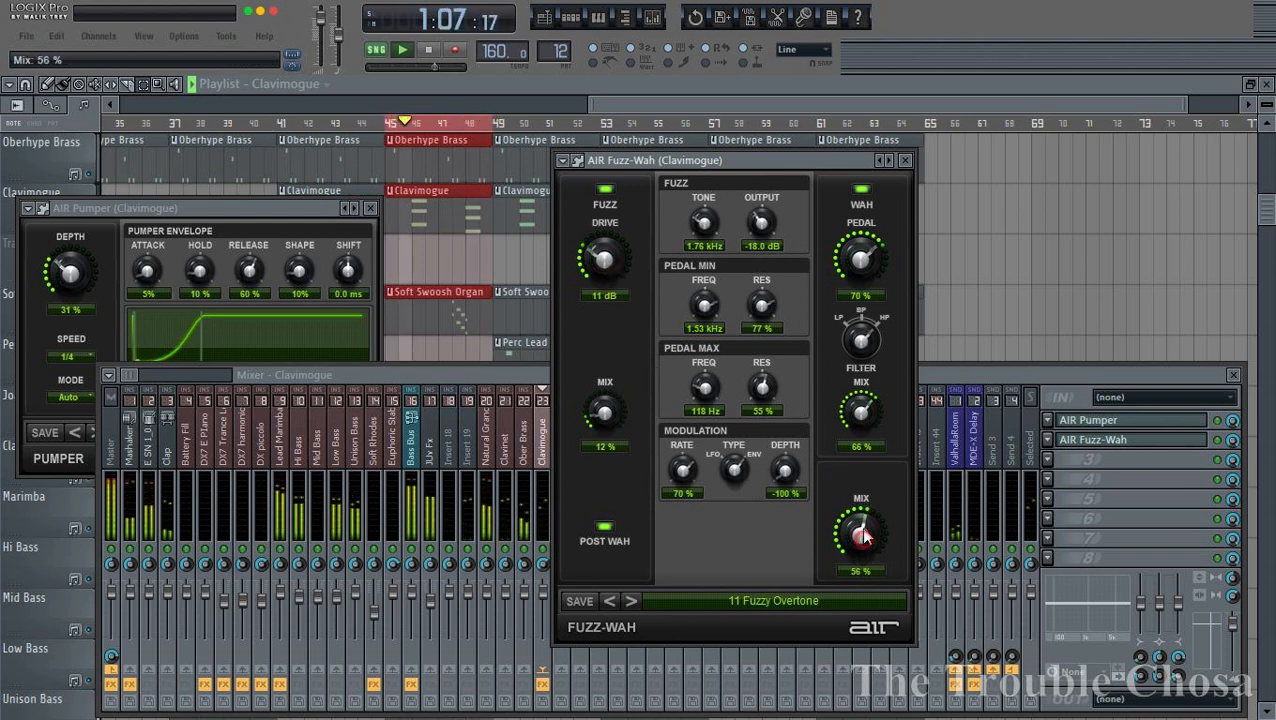
{"action": "left_click_drag", "start_coordinate": [860, 524], "coordinate": [866, 510]}
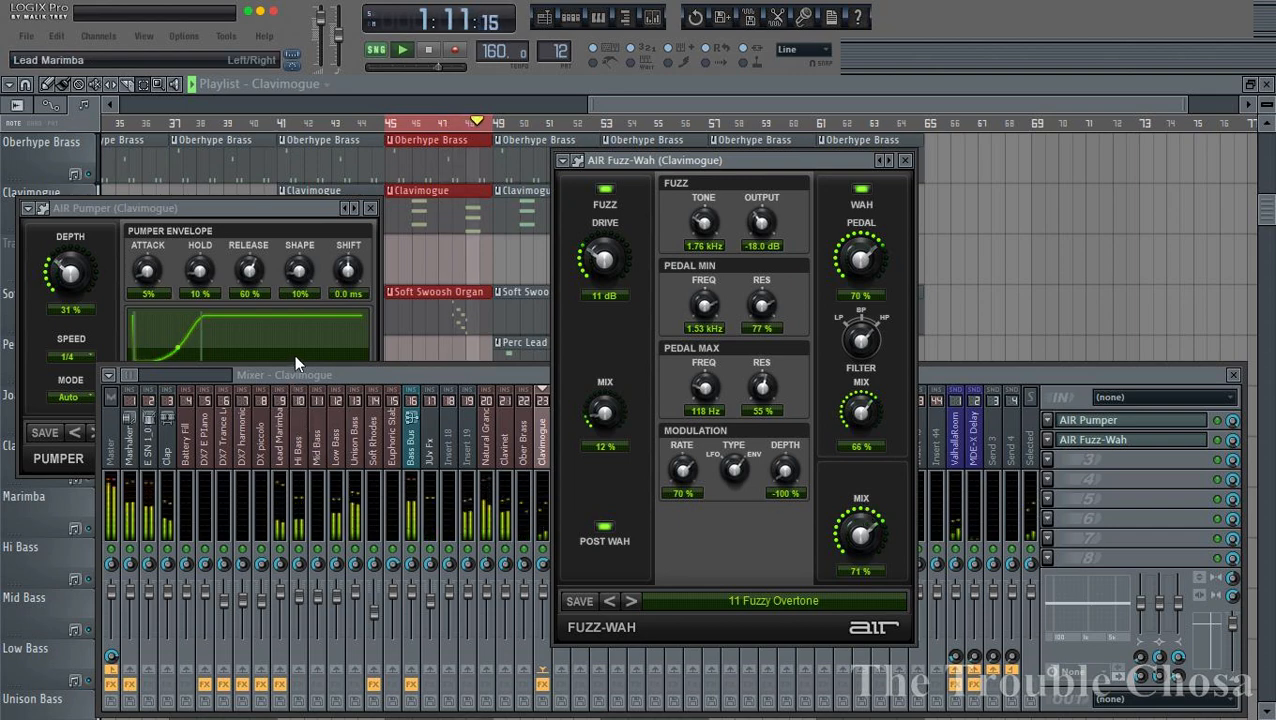
- Close the mixer and effect windows and delete the empty track below Clavimogue
{"action": "key", "text": "F12"}
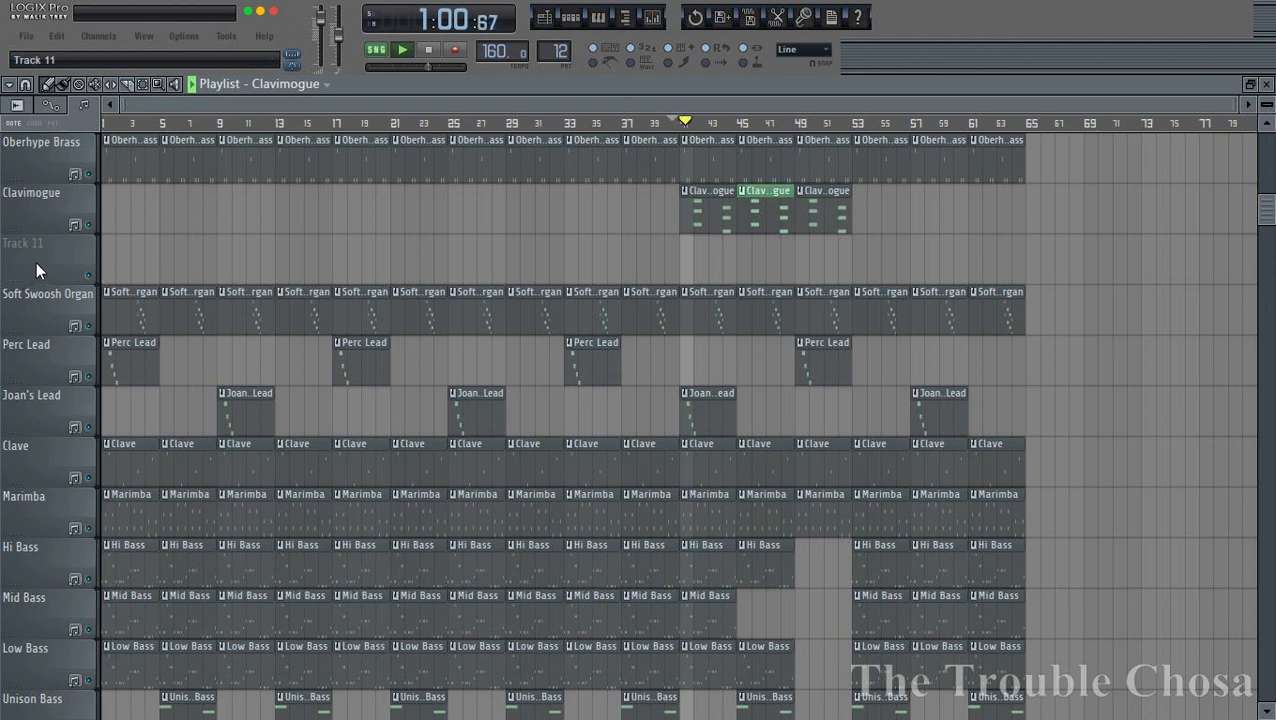
{"action": "right_click", "coordinate": [36, 270]}
{"action": "left_click", "coordinate": [75, 579]}
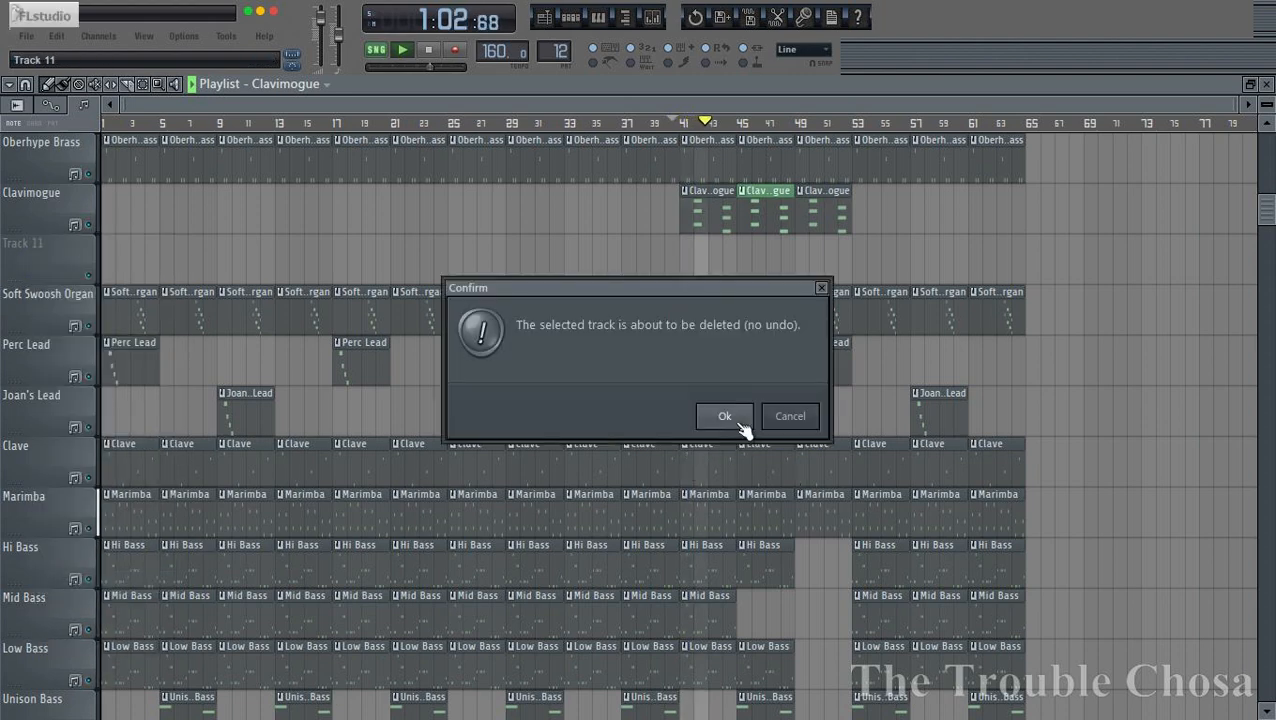
{"action": "left_click", "coordinate": [725, 416]}
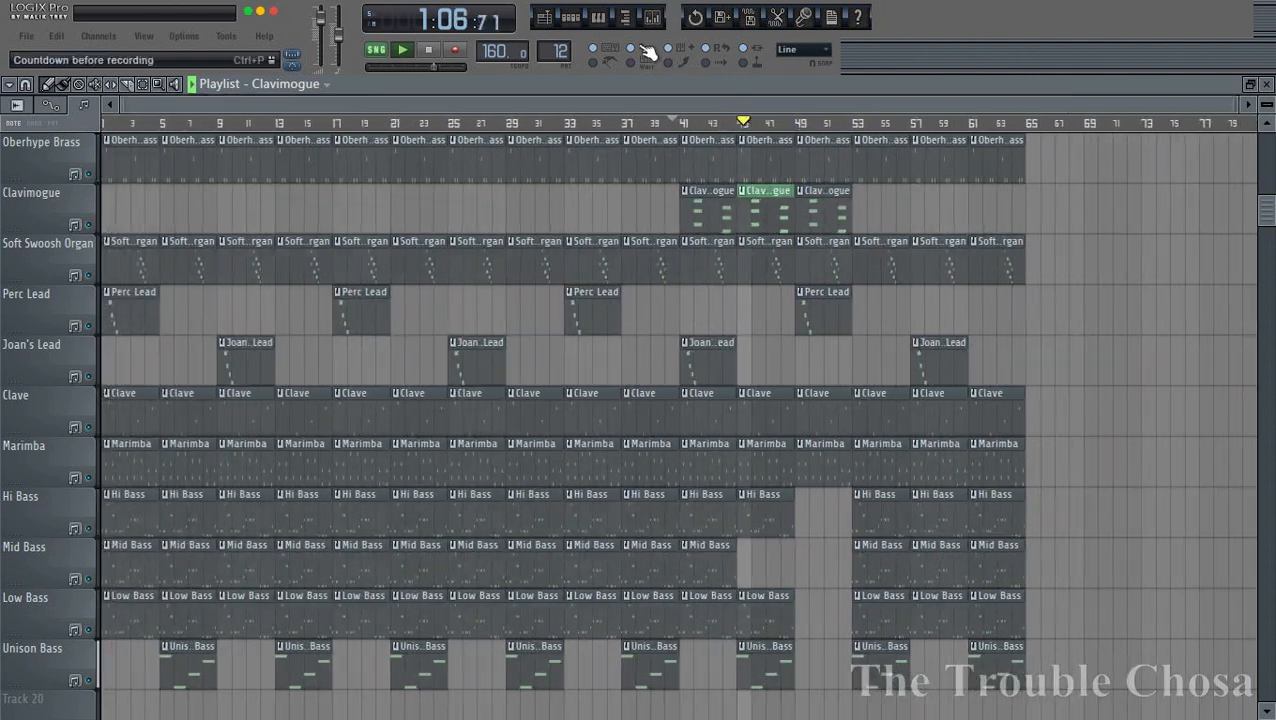
- Reset the volume of the Clavimogue mixer track to its default and return to the playlist
{"action": "left_click", "coordinate": [563, 26]}
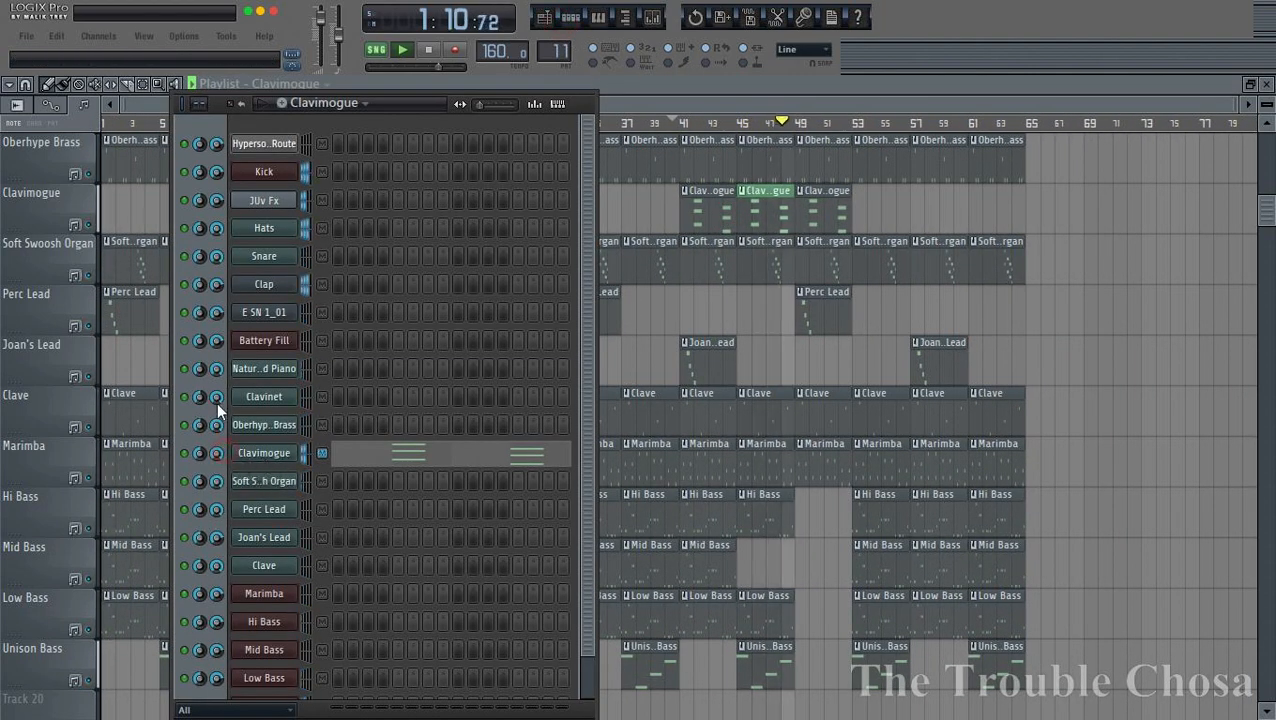
{"action": "left_click", "coordinate": [652, 17]}
{"action": "right_click", "coordinate": [541, 600]}
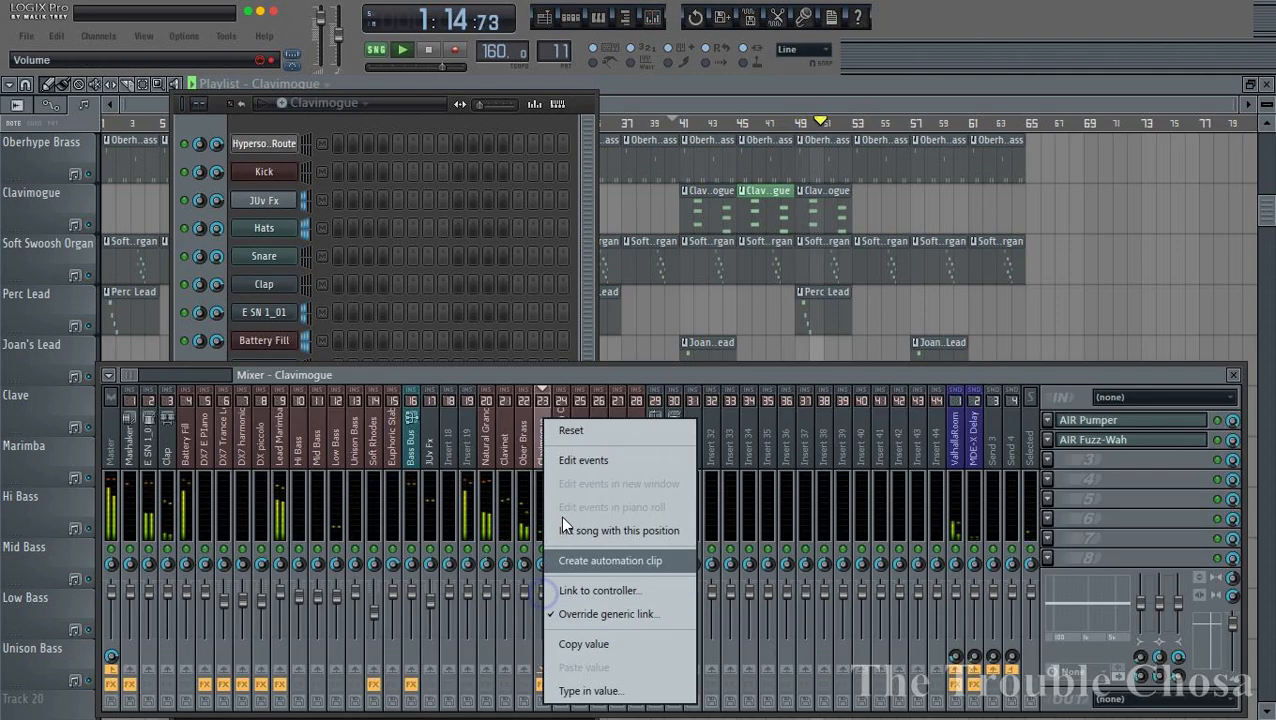
{"action": "left_click", "coordinate": [594, 432]}
{"action": "left_click", "coordinate": [901, 136]}
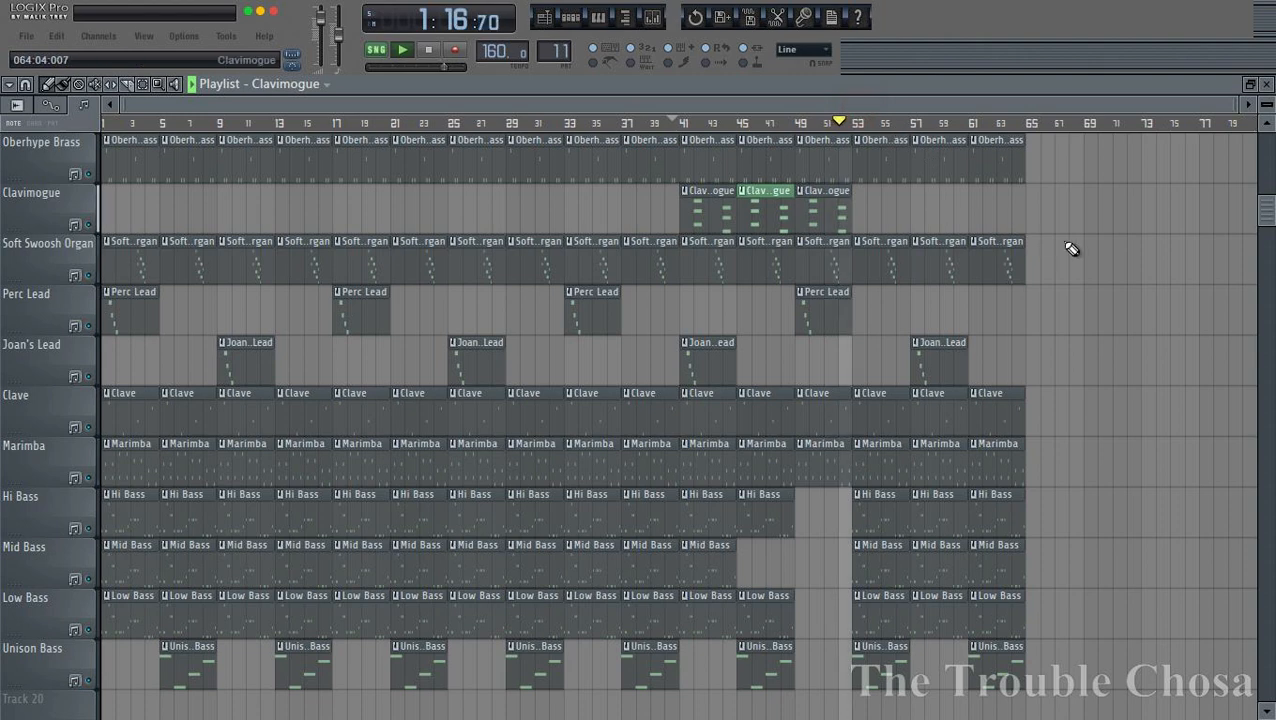
- Swap the Clavimogue clips at bars 45 and 49 on the Clavimogue track
{"action": "scroll", "coordinate": [1101, 244], "scroll_direction": "down", "scroll_amount": 4}
{"action": "scroll", "coordinate": [1099, 236], "scroll_direction": "up", "scroll_amount": 4}
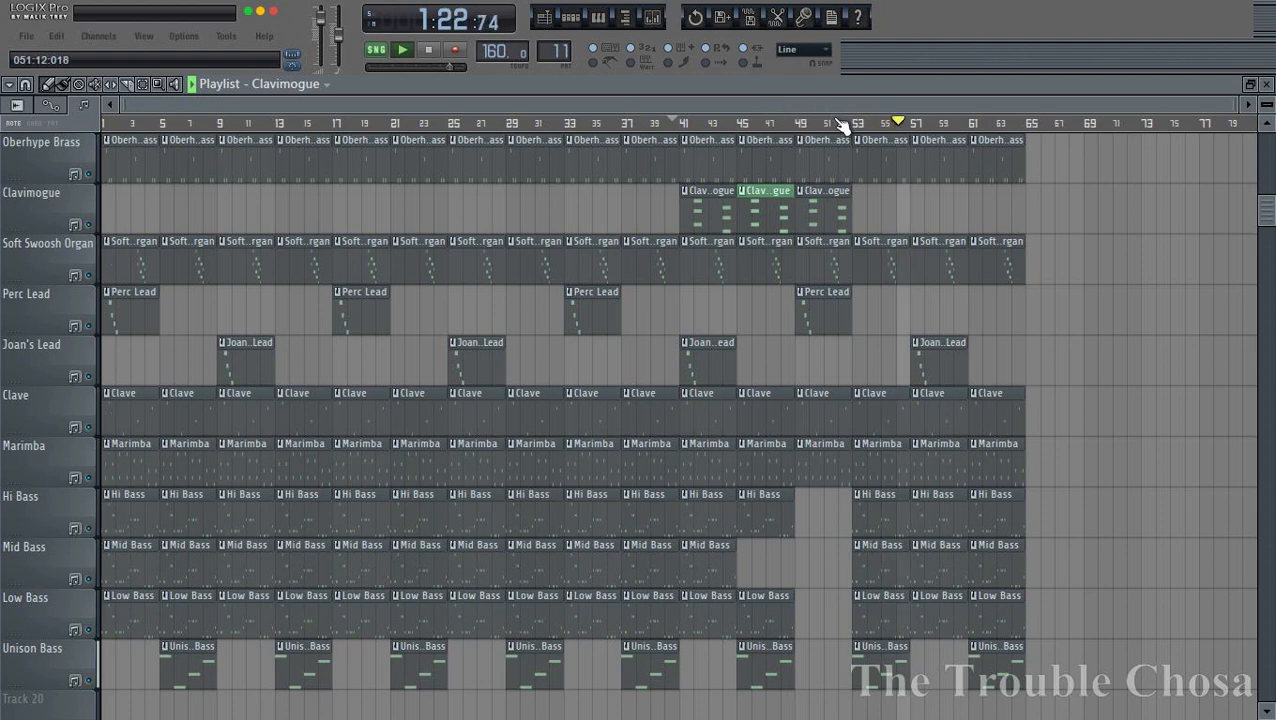
{"action": "scroll", "coordinate": [825, 107], "scroll_direction": "up", "scroll_amount": 5}
{"action": "left_click_drag", "start_coordinate": [479, 216], "coordinate": [515, 325]}
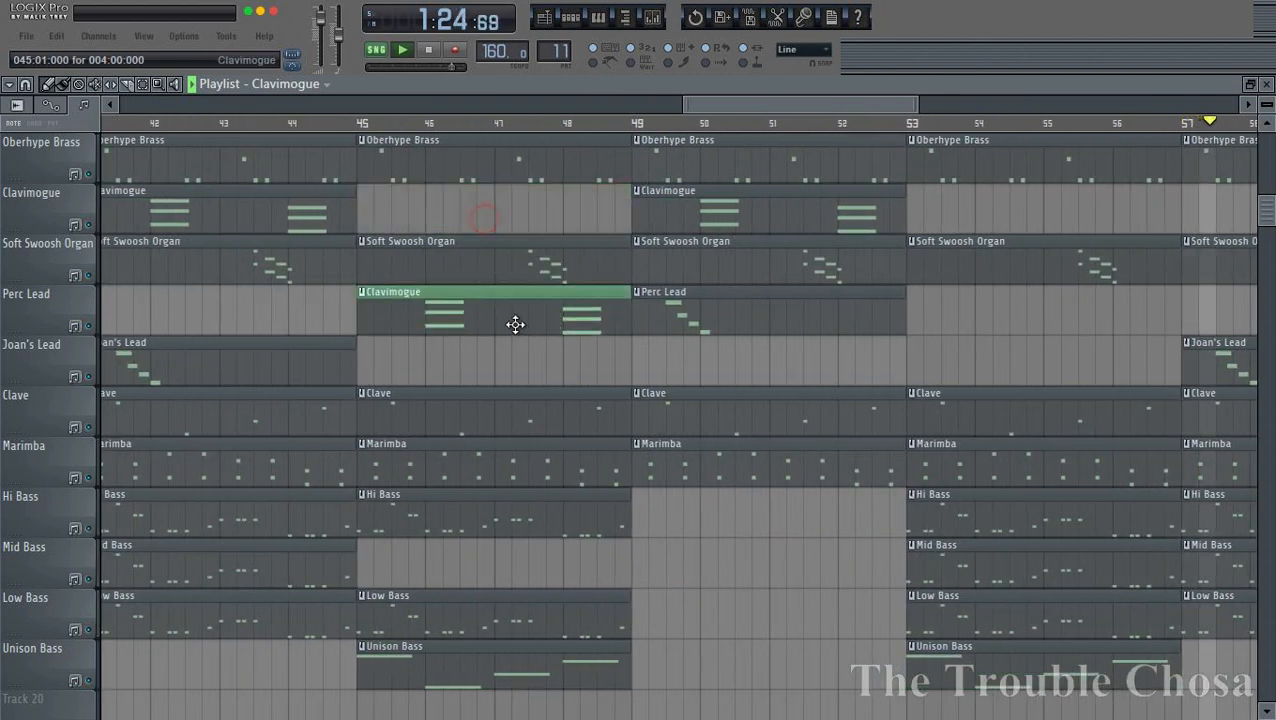
{"action": "left_click_drag", "start_coordinate": [749, 211], "coordinate": [482, 234]}
{"action": "left_click_drag", "start_coordinate": [490, 321], "coordinate": [763, 177]}
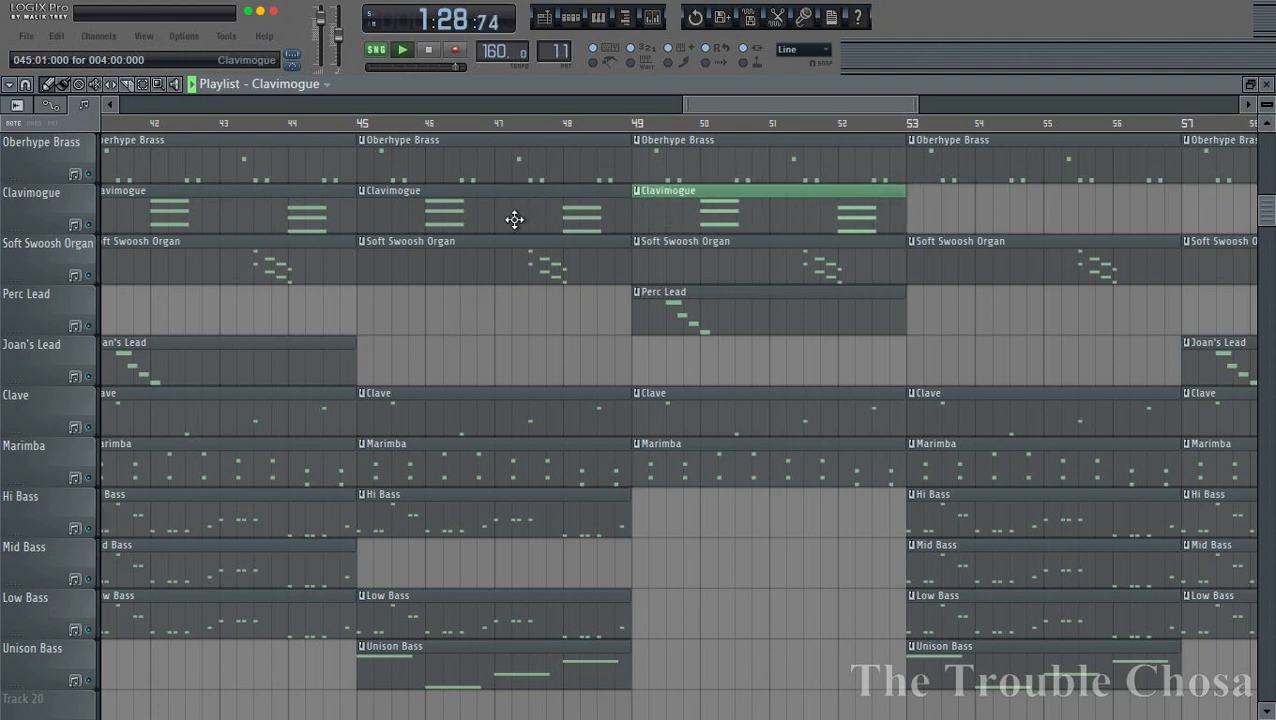
- Open the Clavimogue clip at bar 49 and lengthen all its chord notes to one full bar each
{"action": "scroll", "coordinate": [538, 126], "scroll_direction": "down", "scroll_amount": 5}
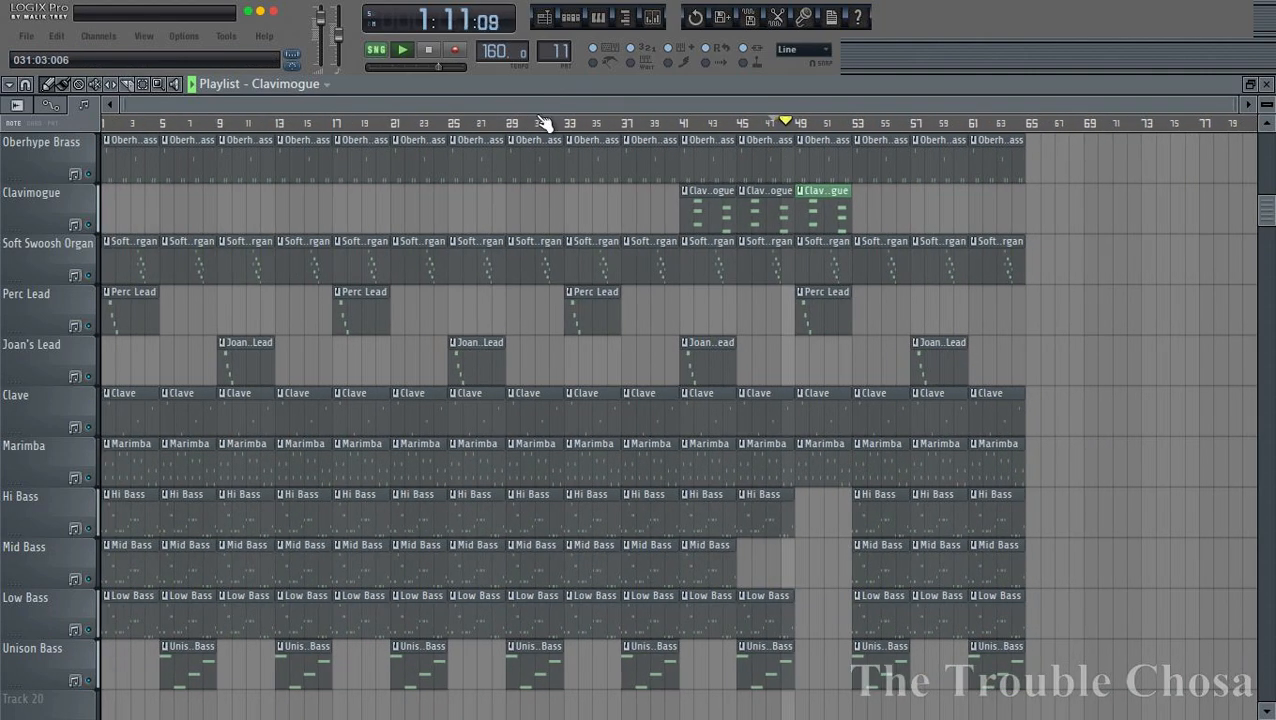
{"action": "scroll", "coordinate": [1194, 255], "scroll_direction": "down", "scroll_amount": 5}
{"action": "scroll", "coordinate": [1196, 245], "scroll_direction": "up", "scroll_amount": 5}
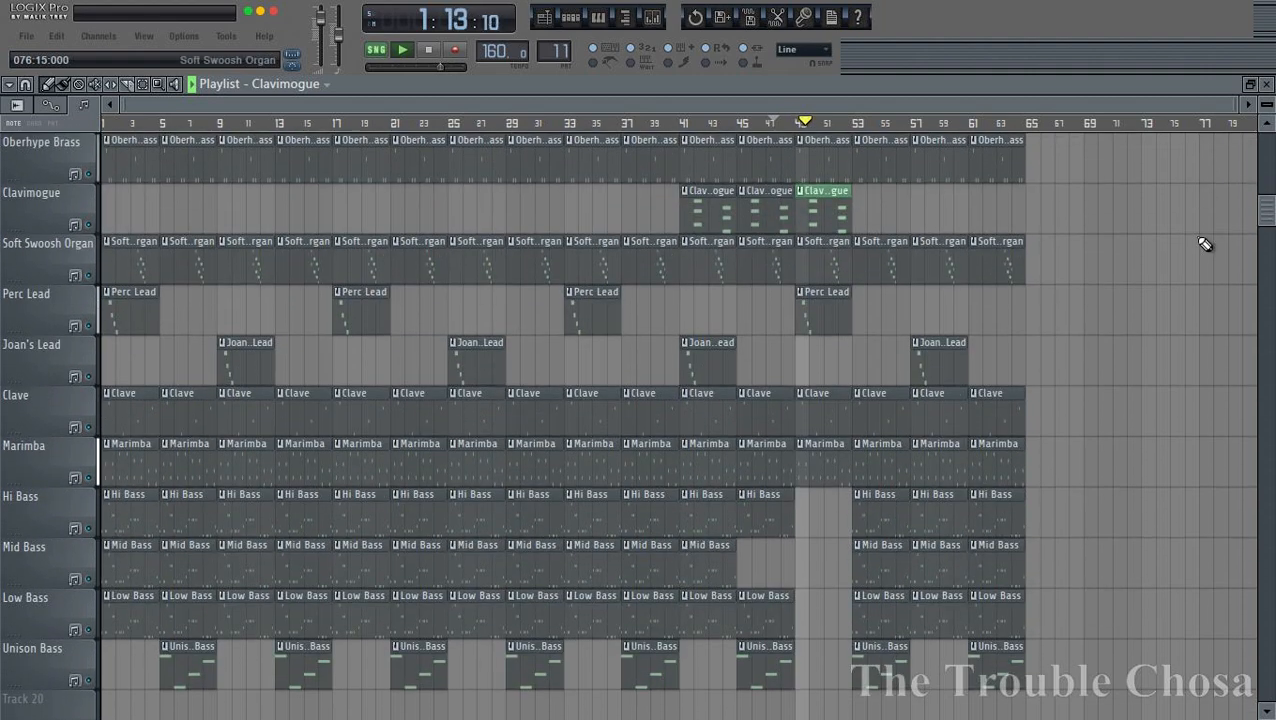
{"action": "double_click", "coordinate": [823, 205]}
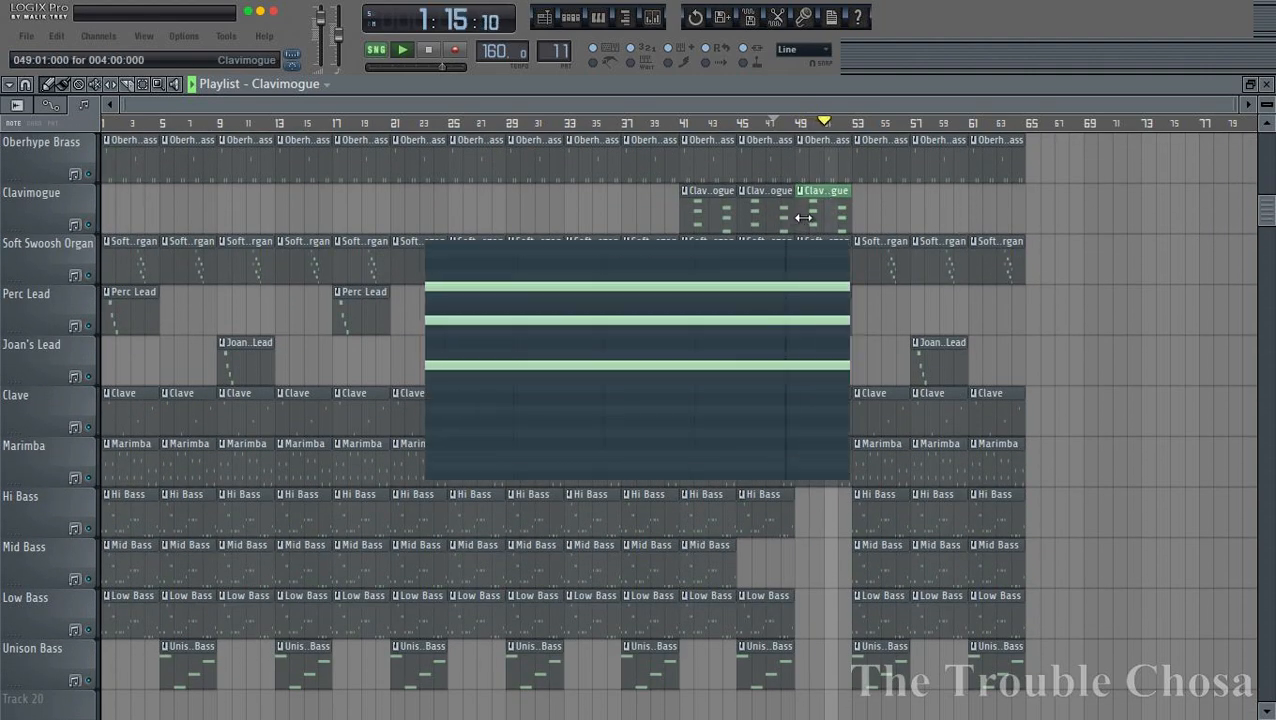
{"action": "scroll", "coordinate": [777, 130], "scroll_direction": "down", "scroll_amount": 3}
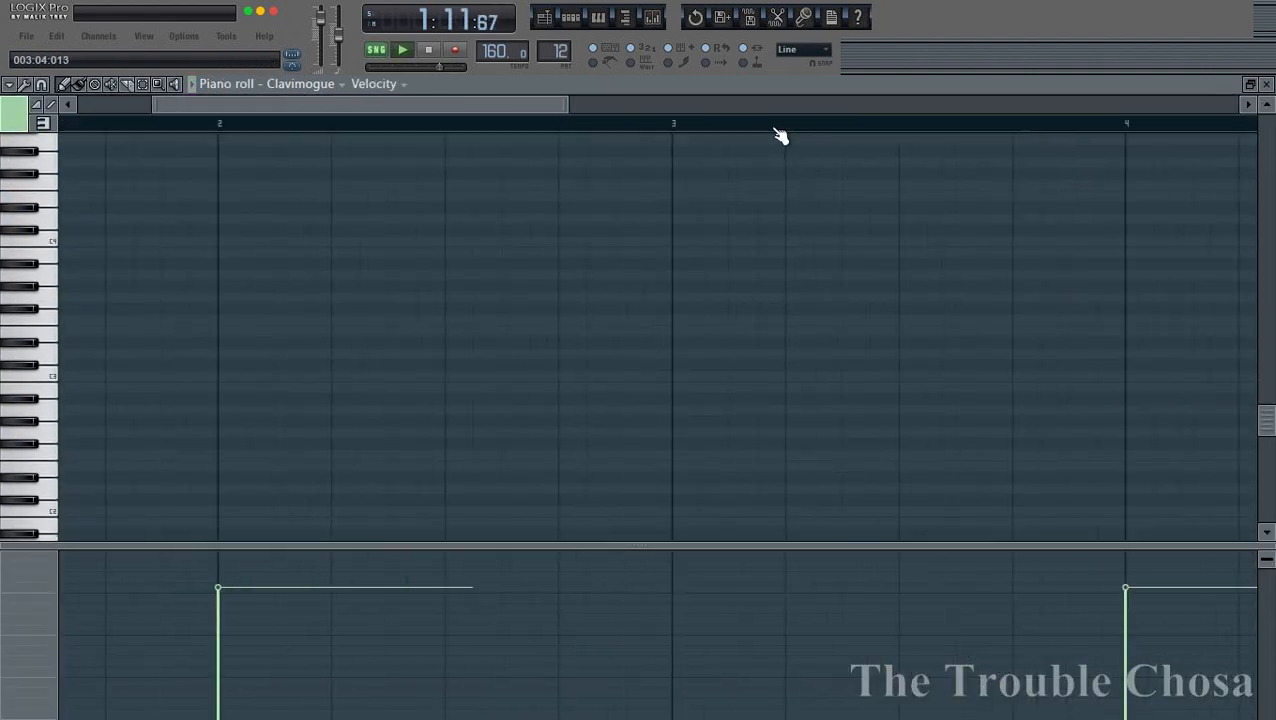
{"action": "scroll", "coordinate": [769, 222], "scroll_direction": "up", "scroll_amount": 3}
{"action": "key", "text": "space"}
{"action": "key", "text": "space"}
{"action": "scroll", "coordinate": [541, 301], "scroll_direction": "up", "scroll_amount": 3}
{"action": "scroll", "coordinate": [541, 301], "scroll_direction": "up", "scroll_amount": 3}
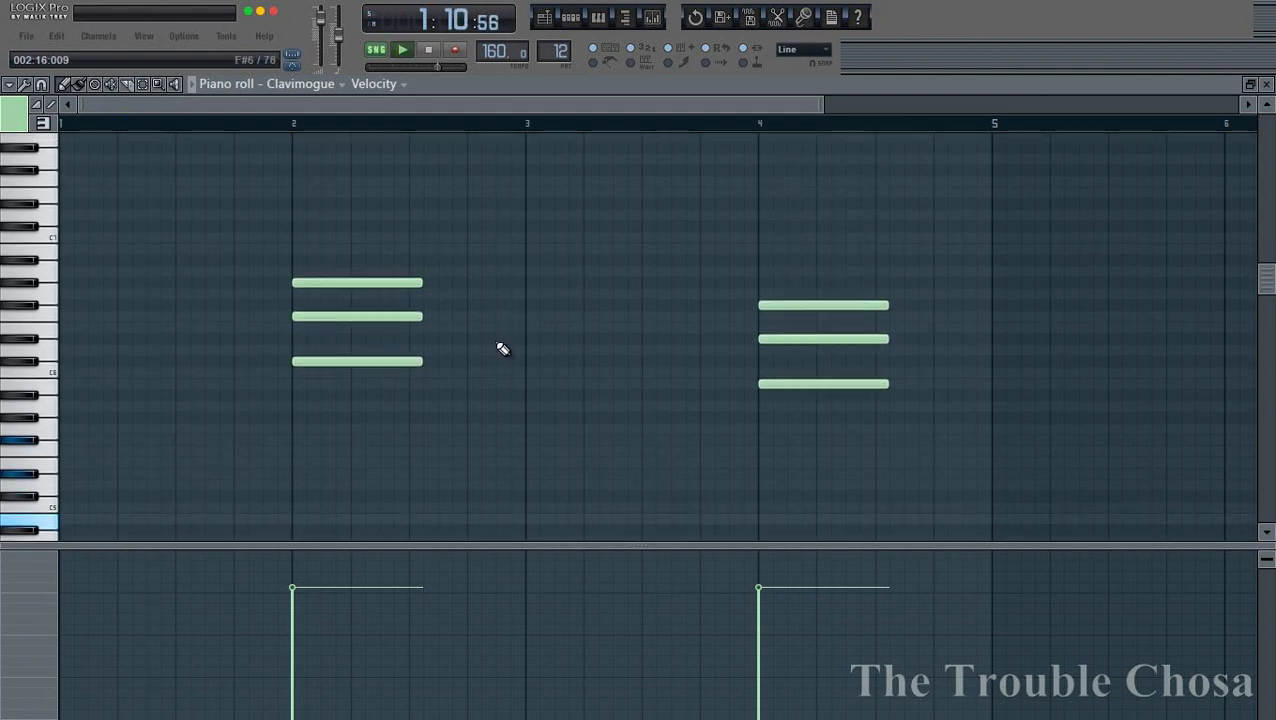
{"action": "key", "text": "ctrl+a"}
{"action": "left_click_drag", "start_coordinate": [512, 299], "coordinate": [516, 296]}
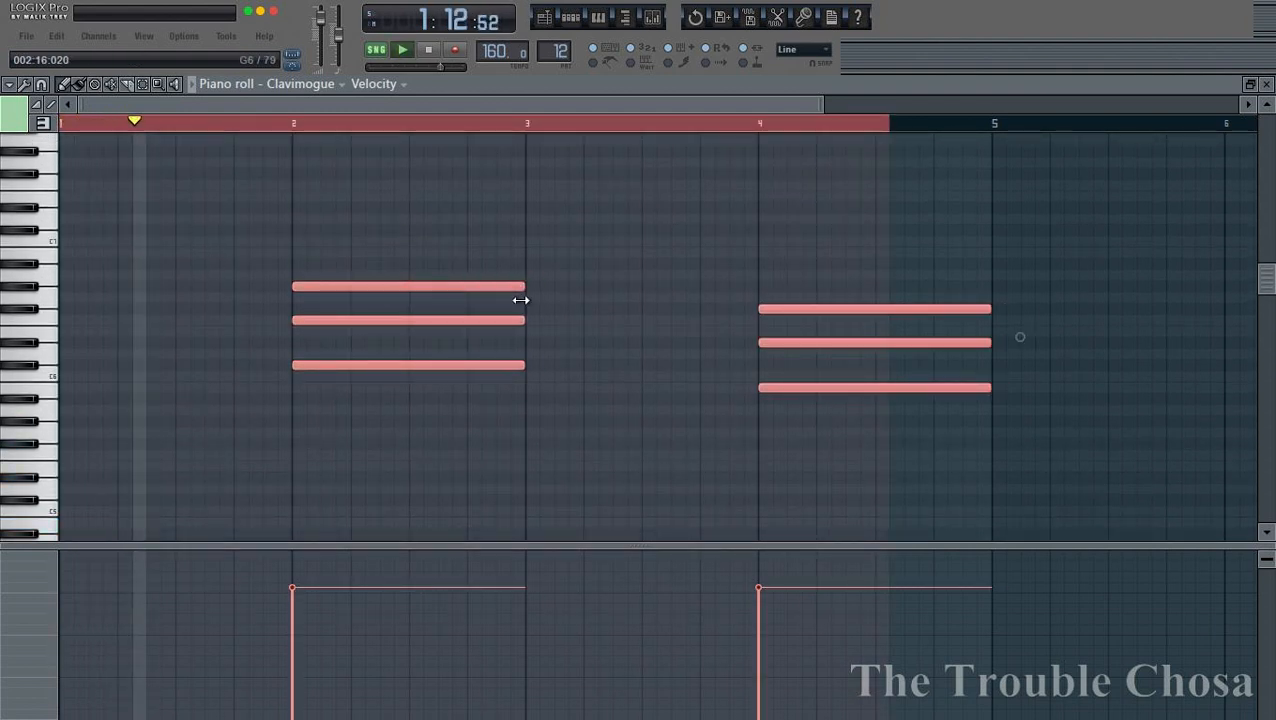
- Close the Clavimogue piano roll and the channel rack, and play the playlist from bar 37
{"action": "left_click", "coordinate": [1267, 86]}
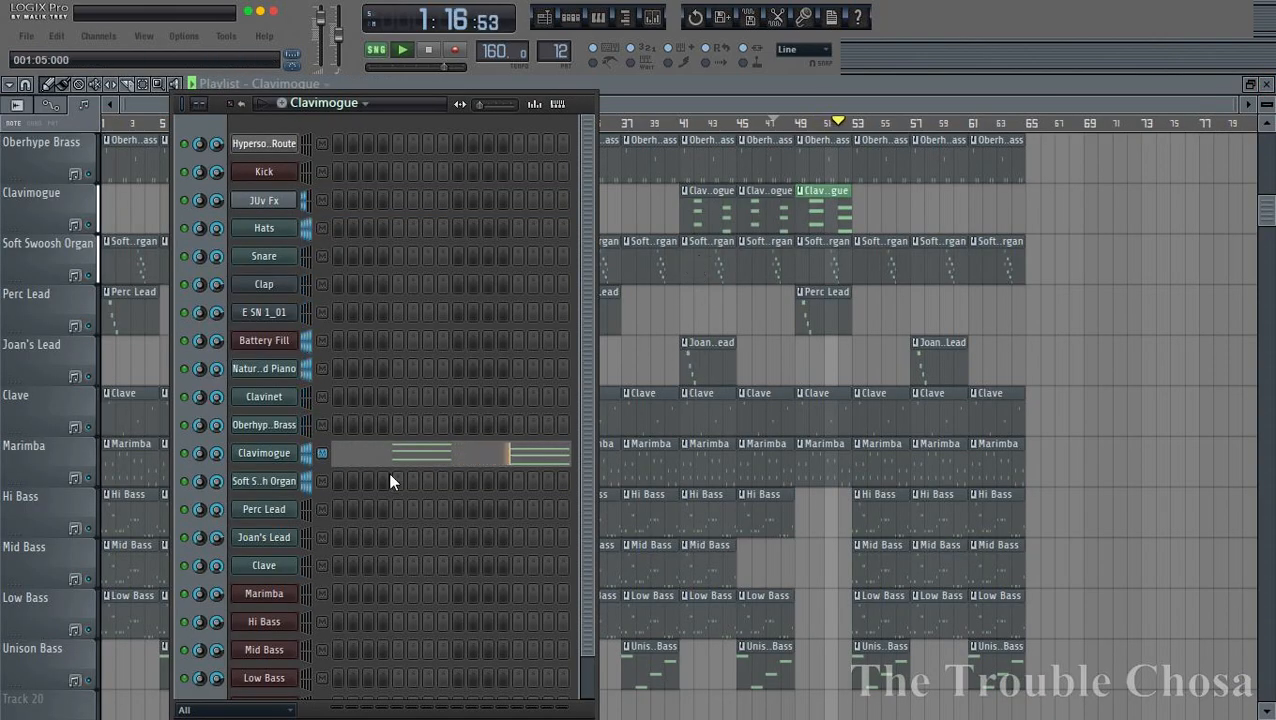
{"action": "left_click", "coordinate": [826, 108]}
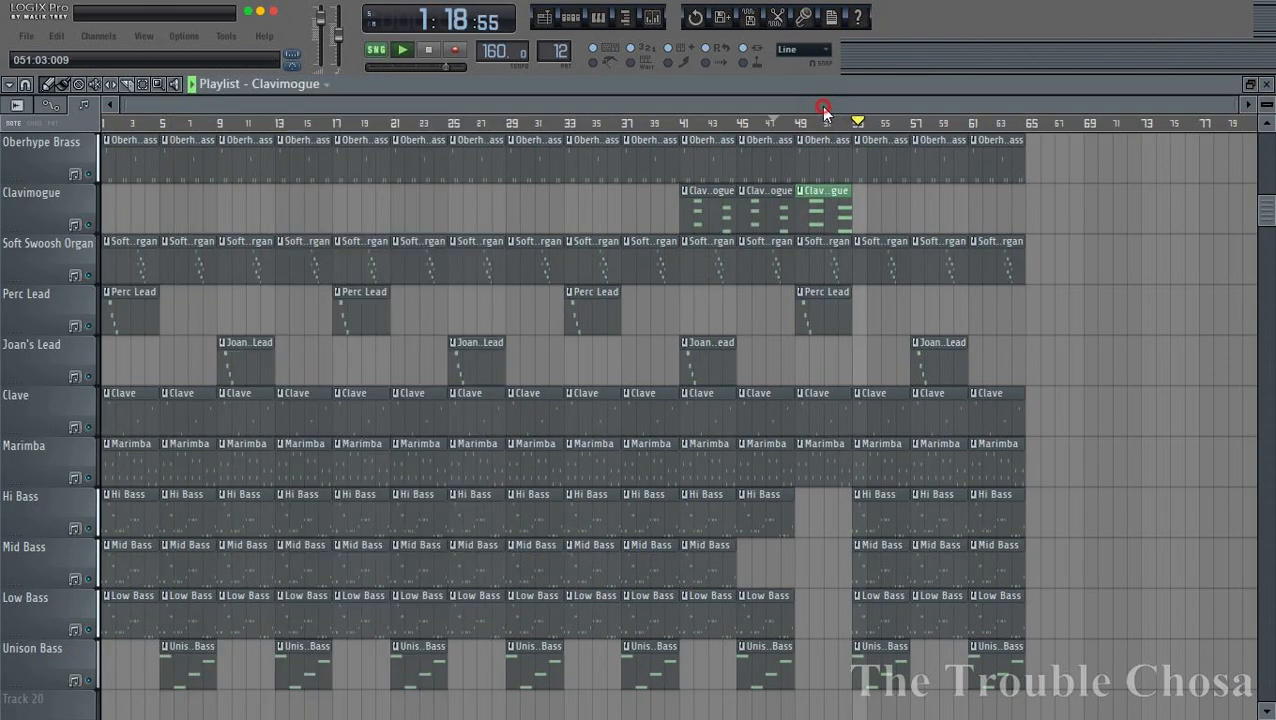
{"action": "left_click", "coordinate": [637, 124]}
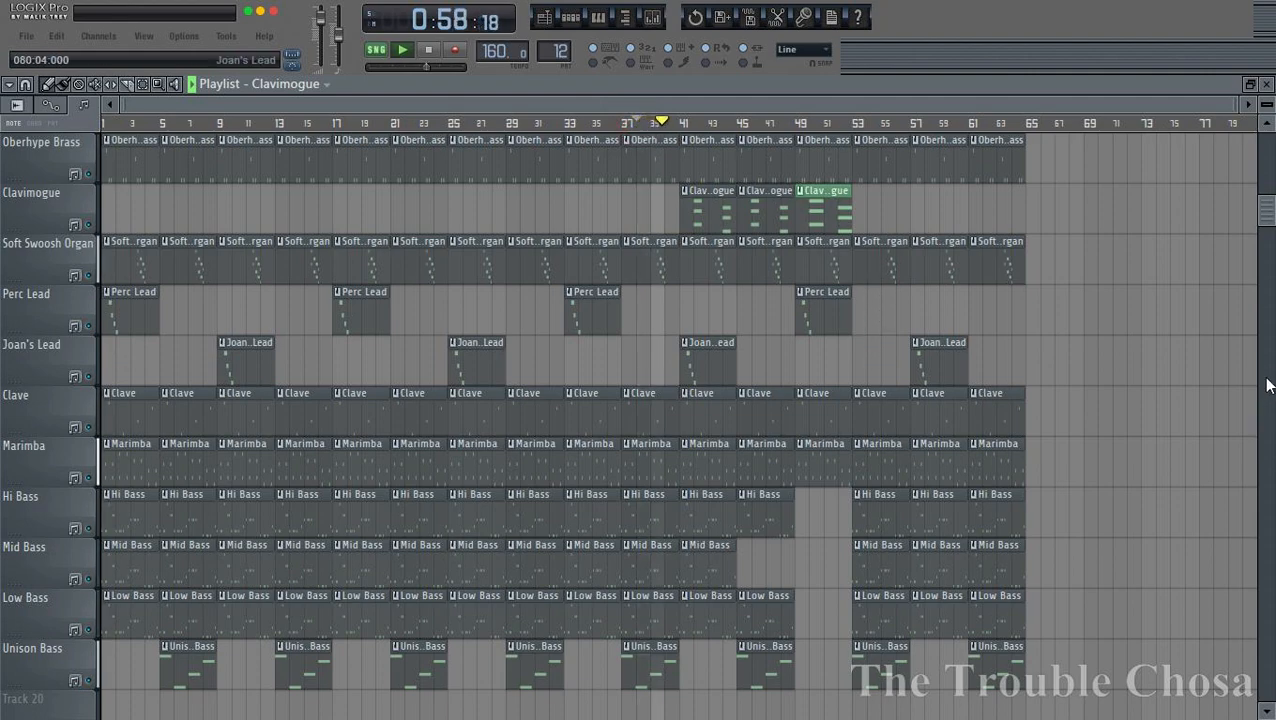
- Play the arrangement from bar 37 and examine the clips on all playlist tracks, from Kick to Unison Bass
{"action": "scroll", "coordinate": [1168, 370], "scroll_direction": "down", "scroll_amount": 6}
{"action": "scroll", "coordinate": [1150, 352], "scroll_direction": "up", "scroll_amount": 7}
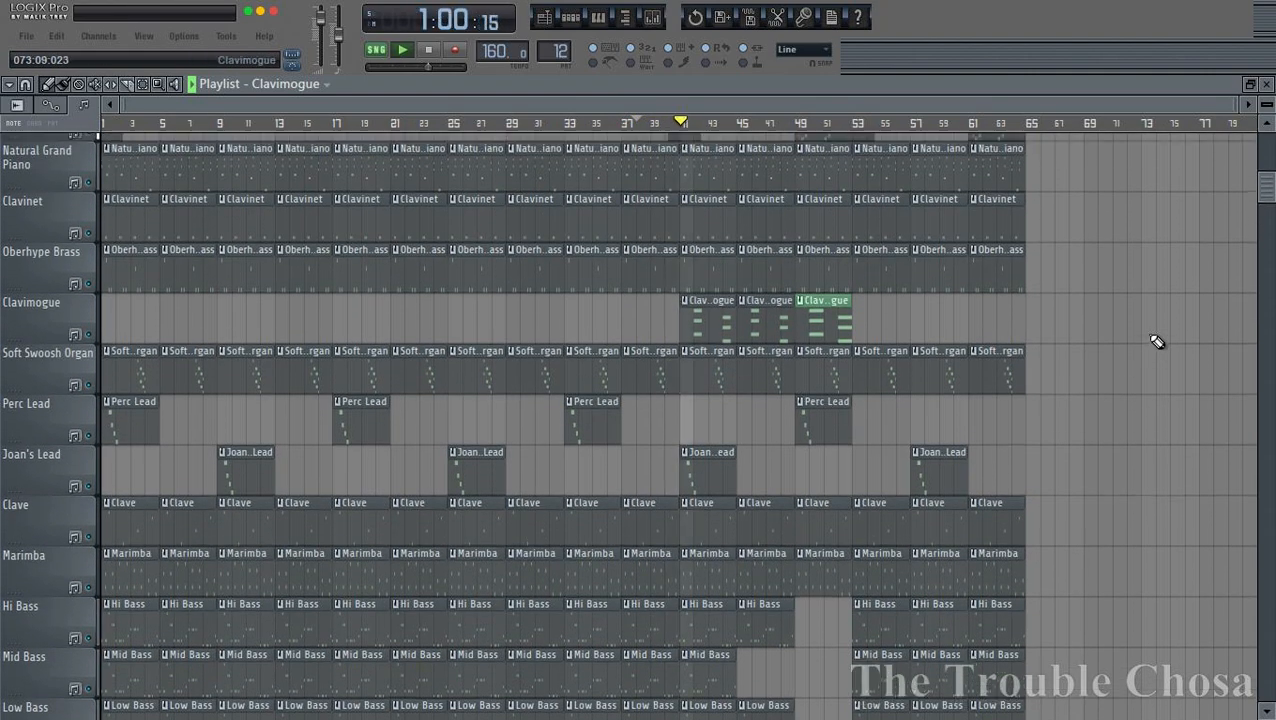
{"action": "scroll", "coordinate": [1156, 342], "scroll_direction": "up", "scroll_amount": 6}
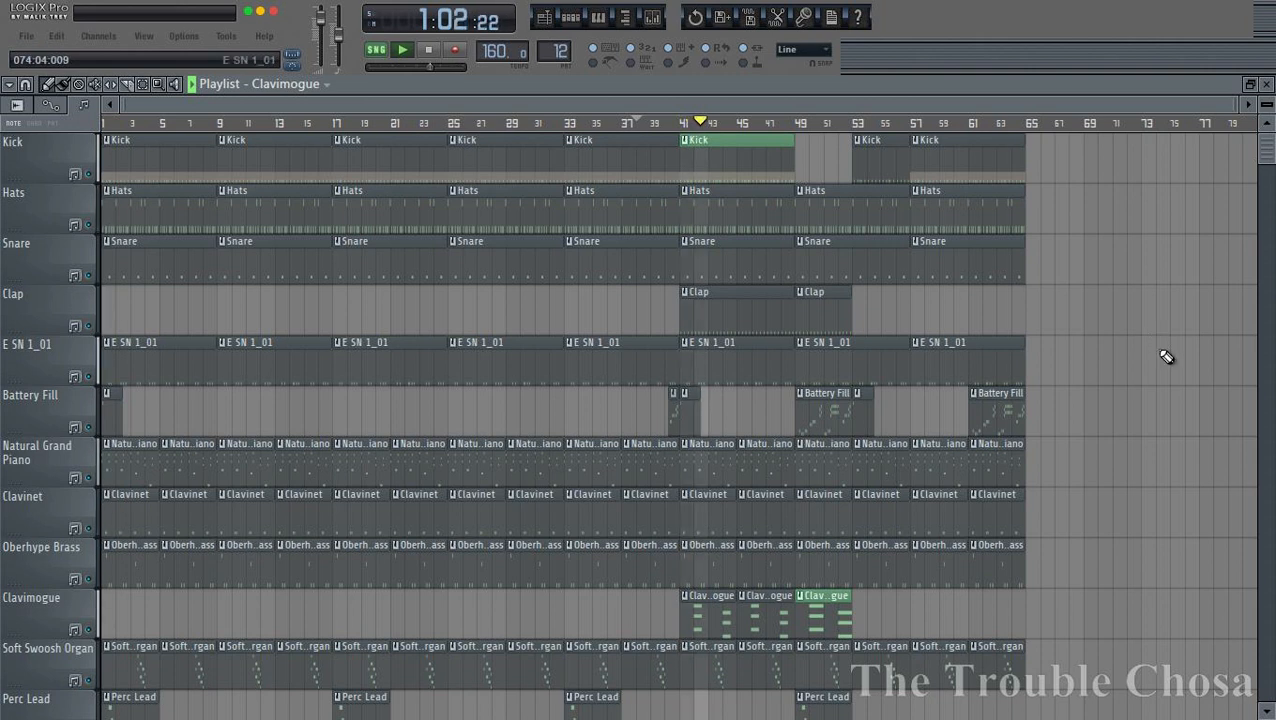
{"action": "key", "text": "space"}
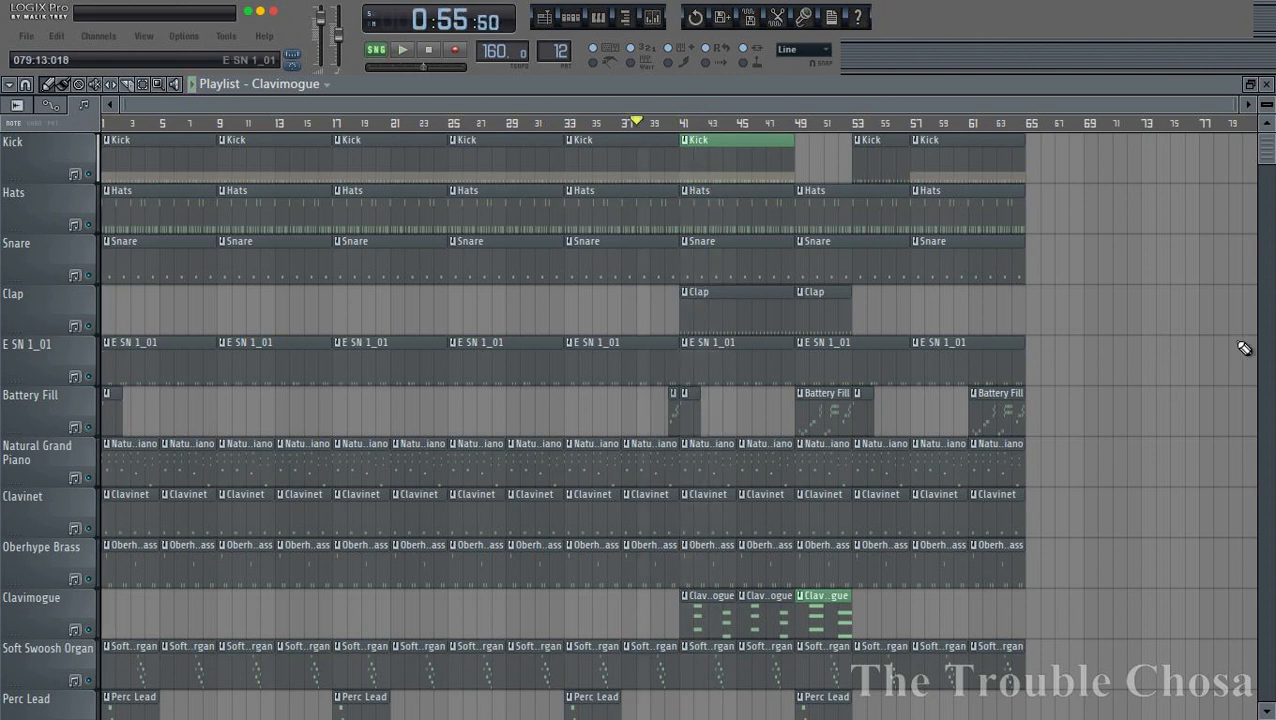
{"action": "key", "text": "space"}
{"action": "scroll", "coordinate": [1247, 427], "scroll_direction": "down", "scroll_amount": 13}
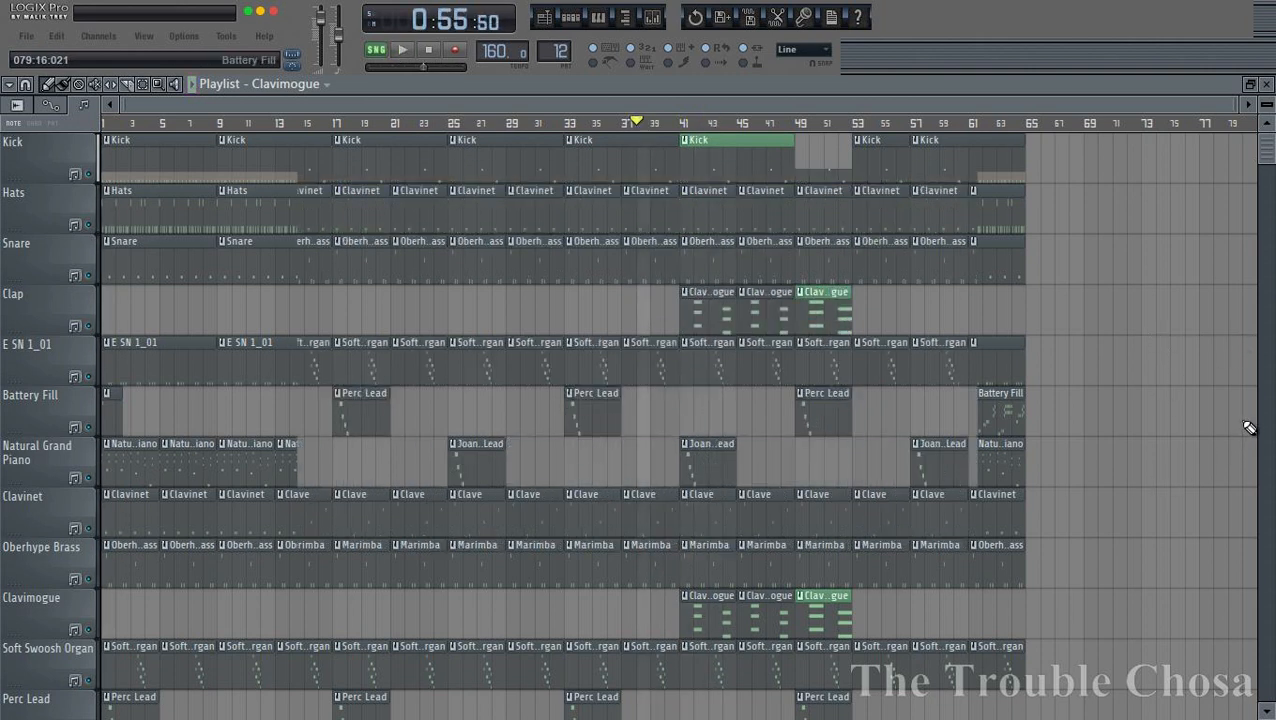
{"action": "key", "text": "space"}
{"action": "scroll", "coordinate": [1258, 404], "scroll_direction": "up", "scroll_amount": 7}
{"action": "scroll", "coordinate": [1259, 403], "scroll_direction": "up", "scroll_amount": 5}
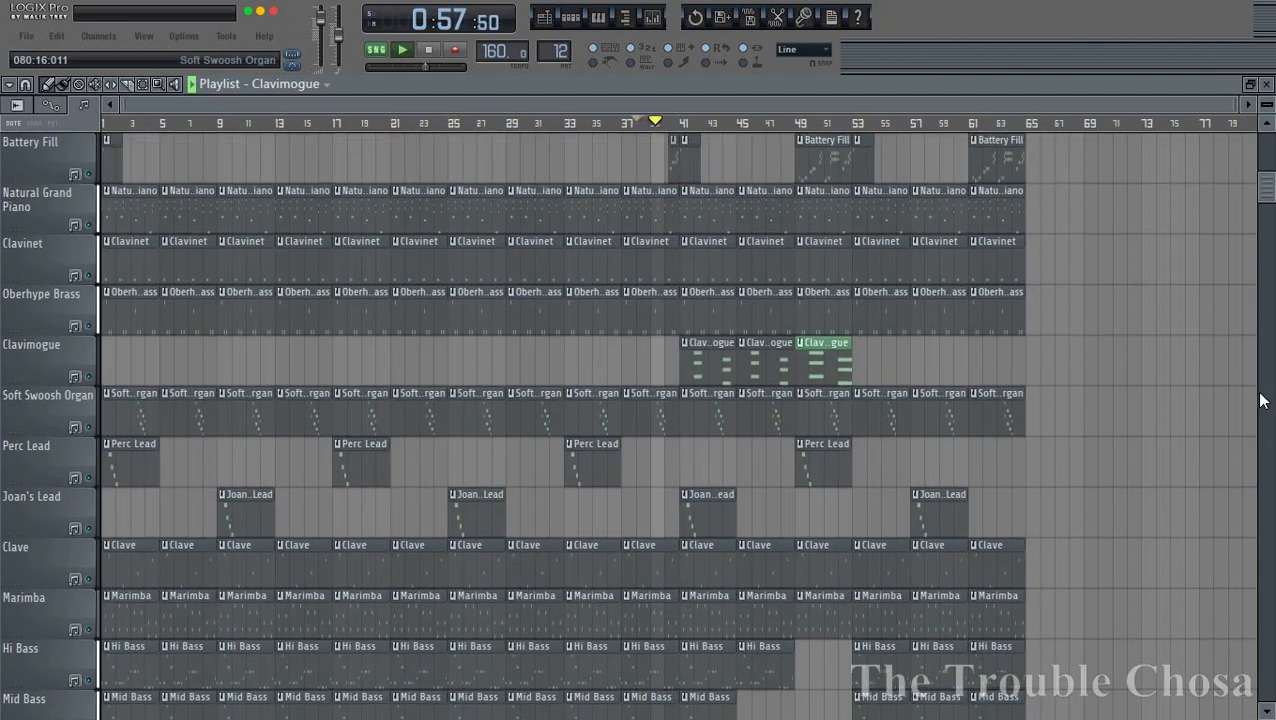
{"action": "scroll", "coordinate": [1261, 398], "scroll_direction": "up", "scroll_amount": 1}
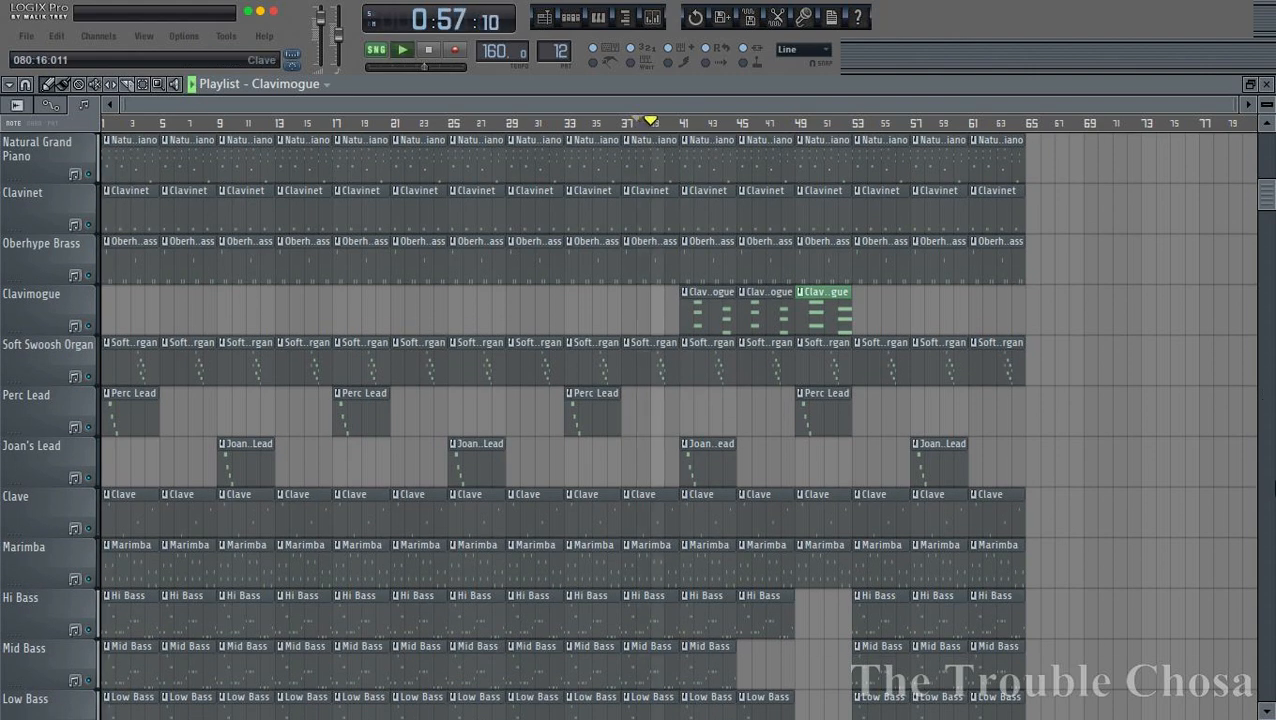
{"action": "scroll", "coordinate": [1258, 493], "scroll_direction": "down", "scroll_amount": 6}
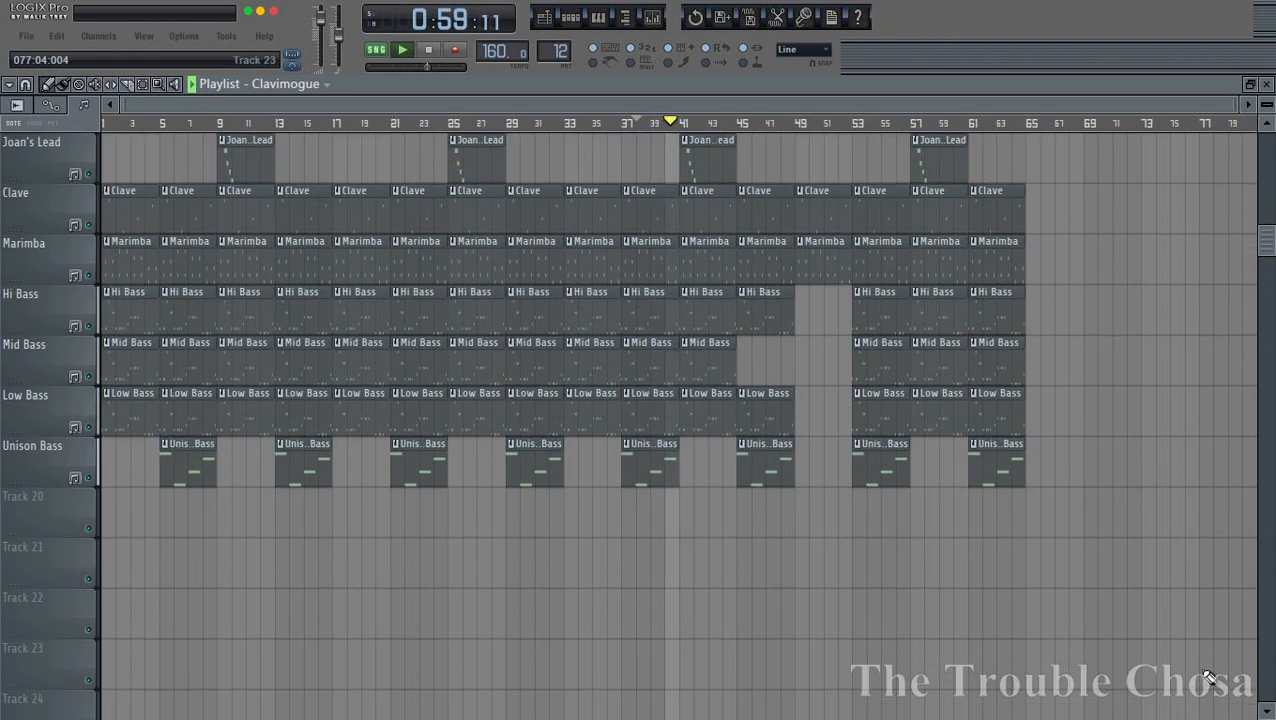
{"action": "scroll", "coordinate": [1182, 421], "scroll_direction": "up", "scroll_amount": 12}
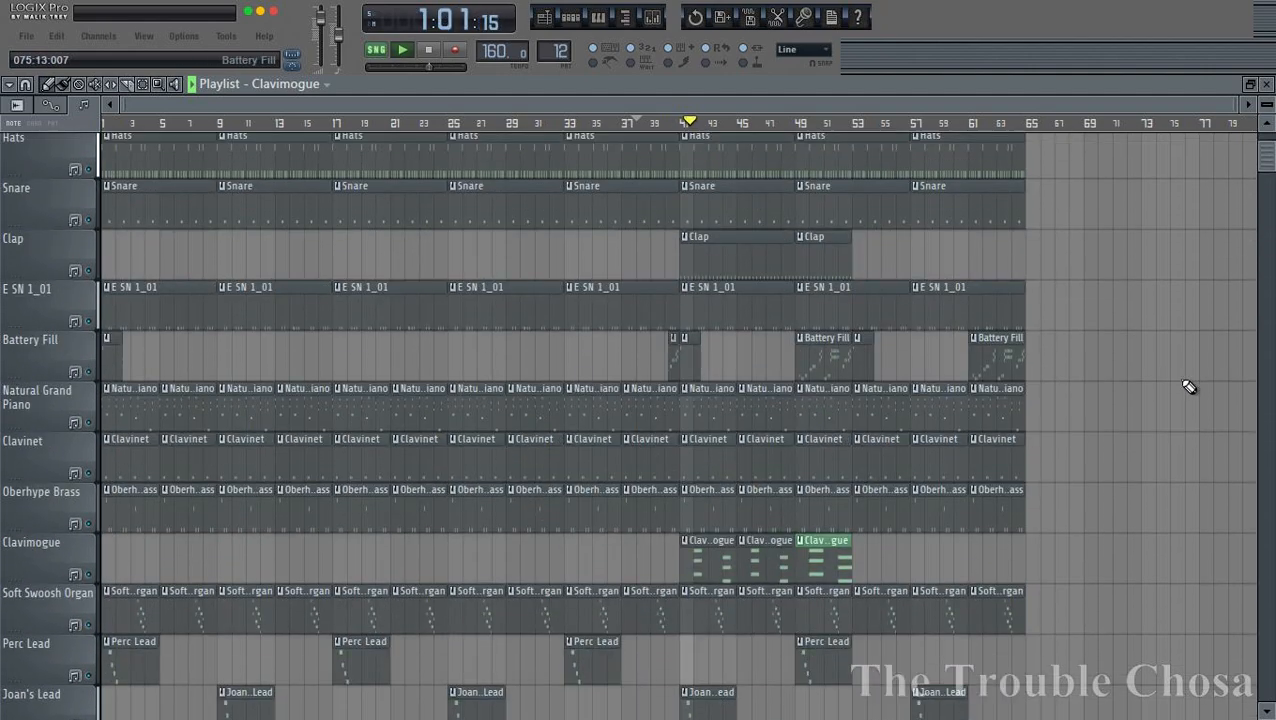
{"action": "scroll", "coordinate": [1192, 383], "scroll_direction": "down", "scroll_amount": 13}
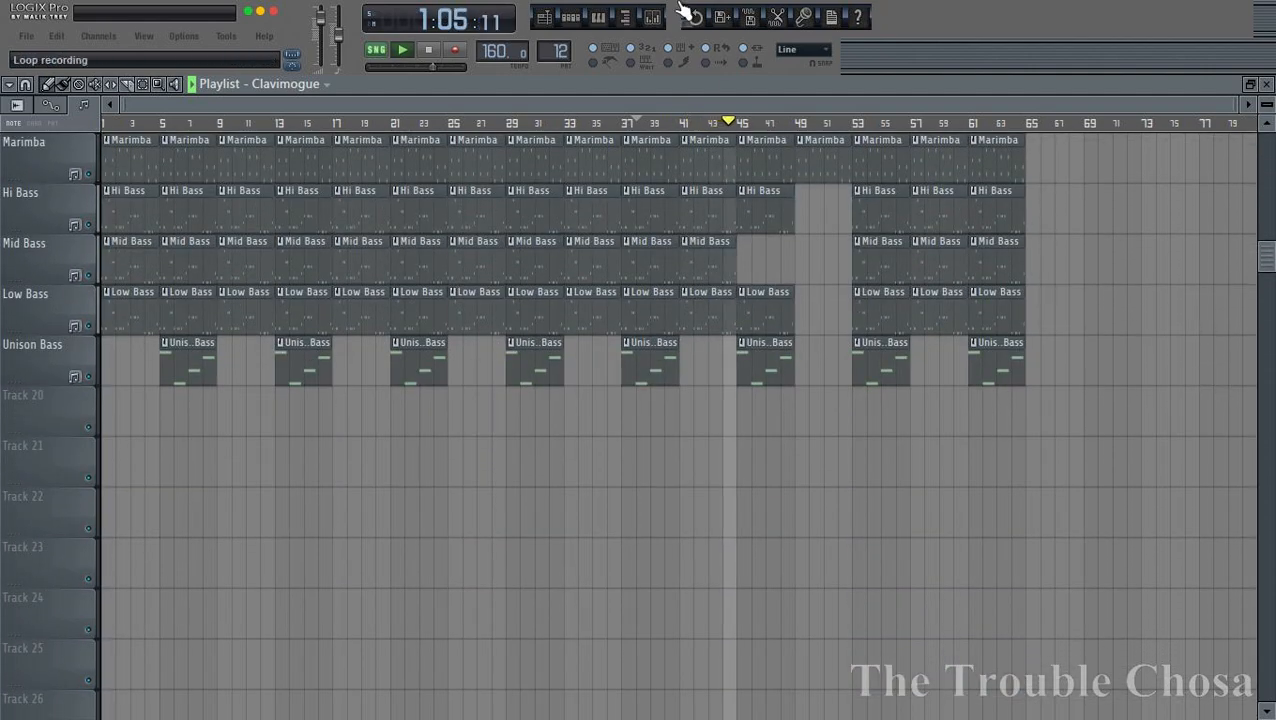
- Open the Chants & Fx Collection in Crates Records Store's 2 Emperor Drum Loops Library and preview its chant samples
{"action": "left_click", "coordinate": [626, 18]}
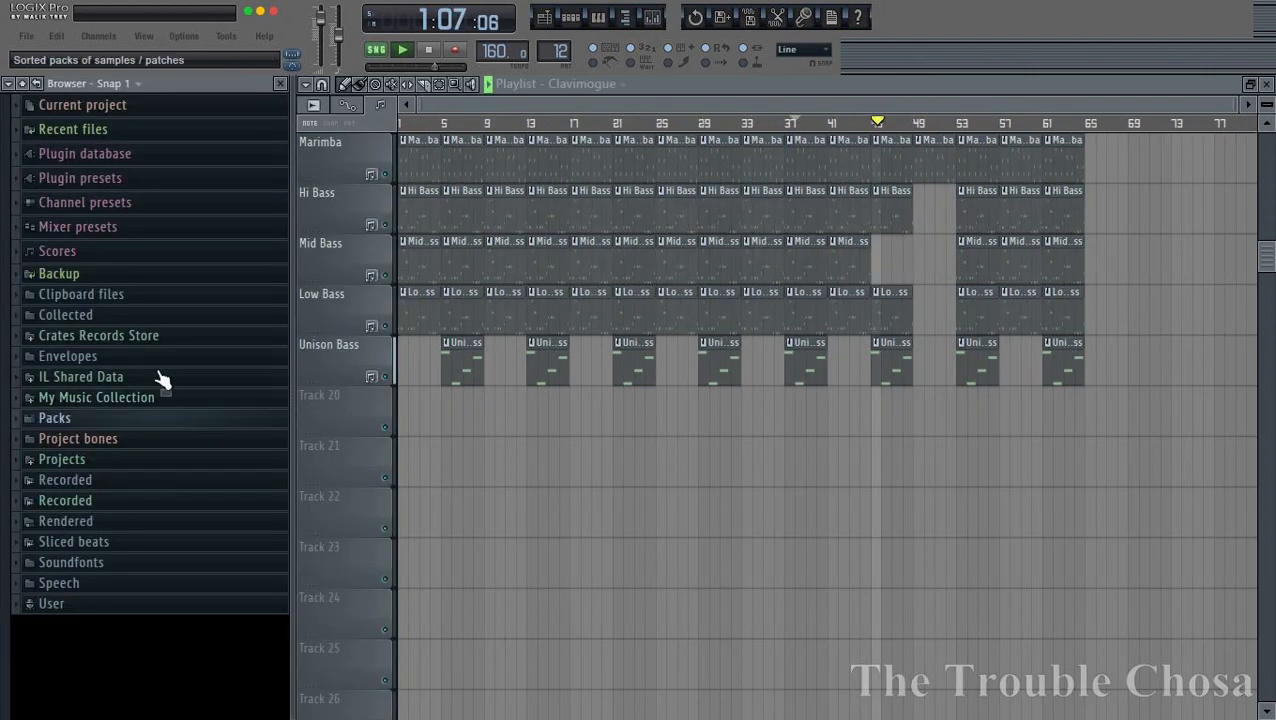
{"action": "left_click", "coordinate": [122, 337]}
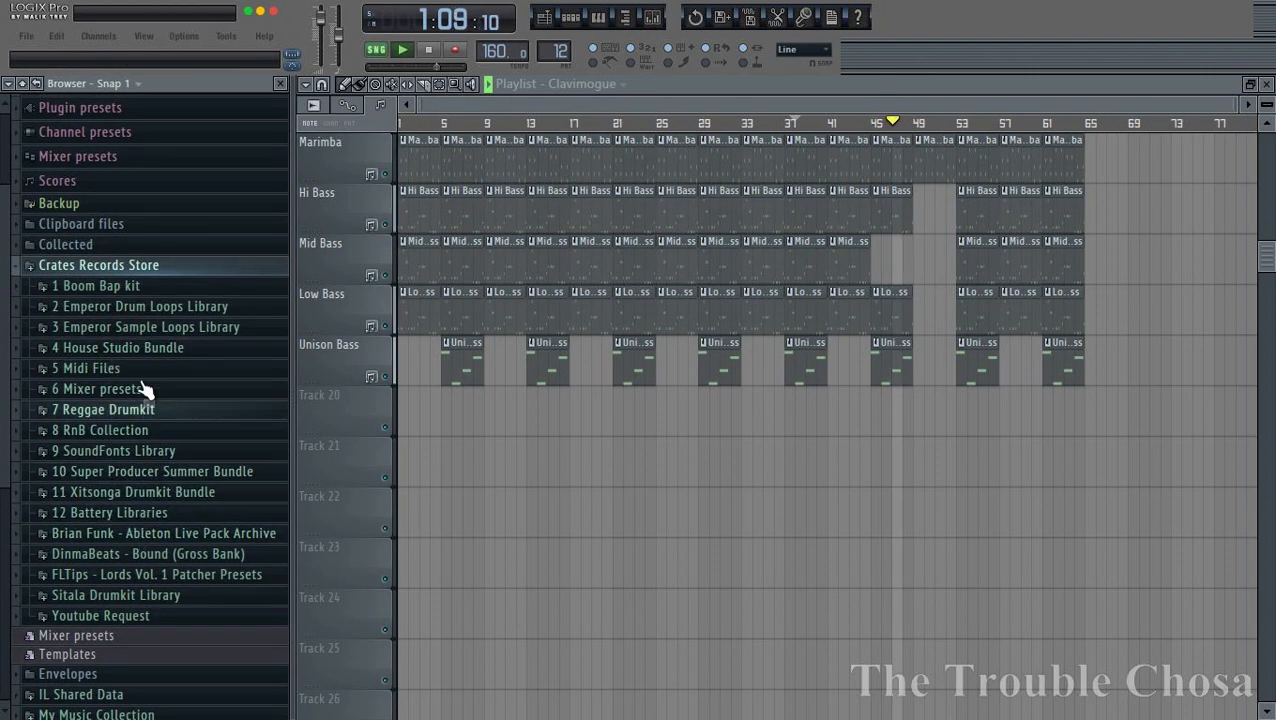
{"action": "left_click", "coordinate": [140, 307]}
{"action": "left_click", "coordinate": [48, 200]}
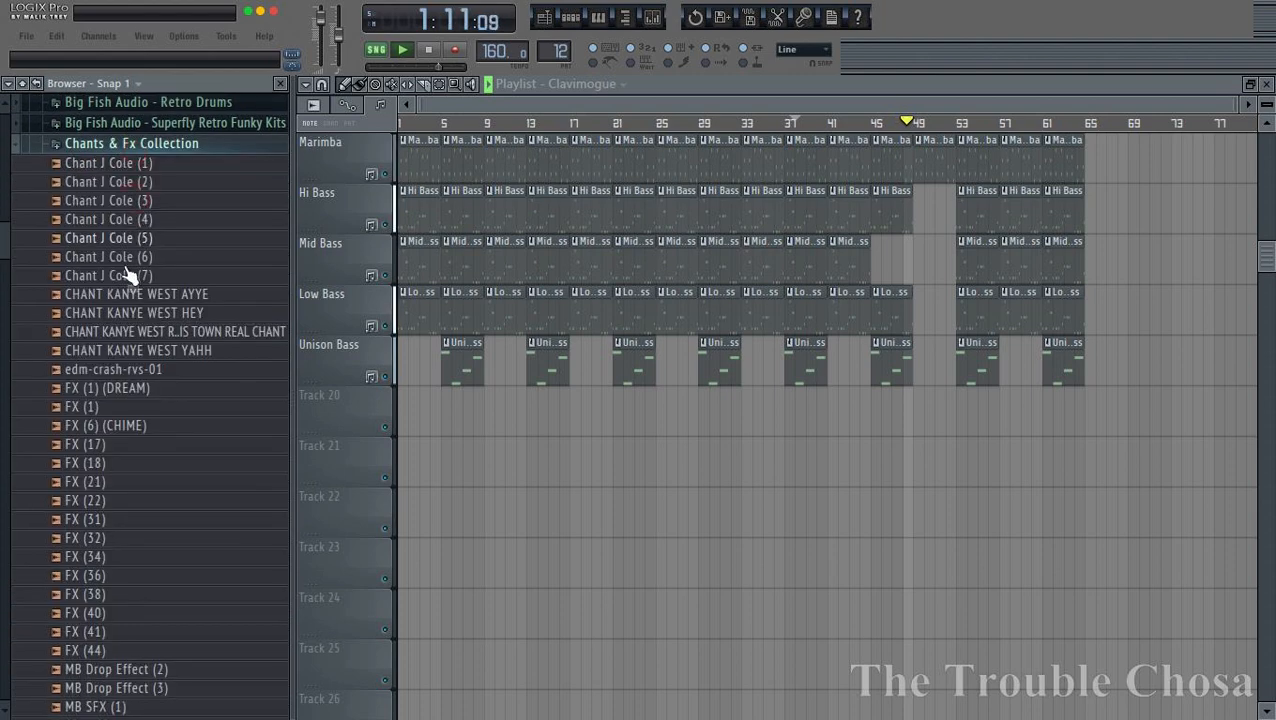
{"action": "left_click", "coordinate": [137, 269]}
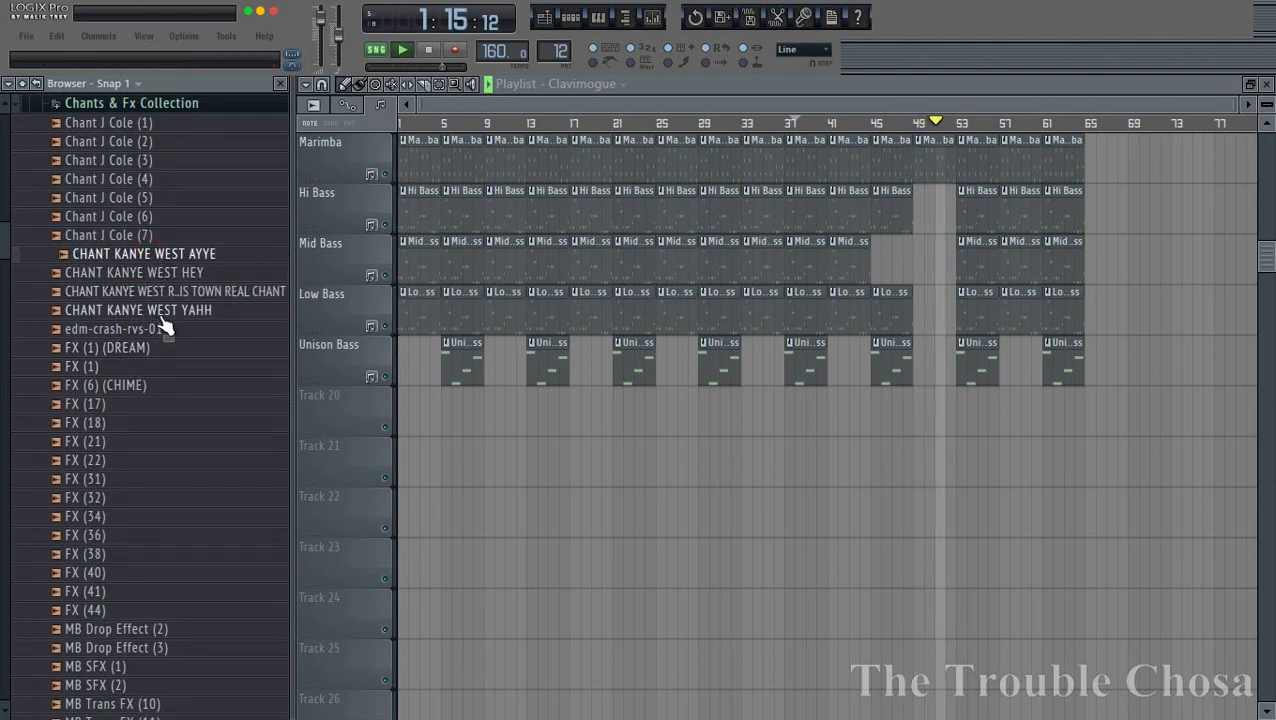
{"action": "left_click", "coordinate": [116, 330]}
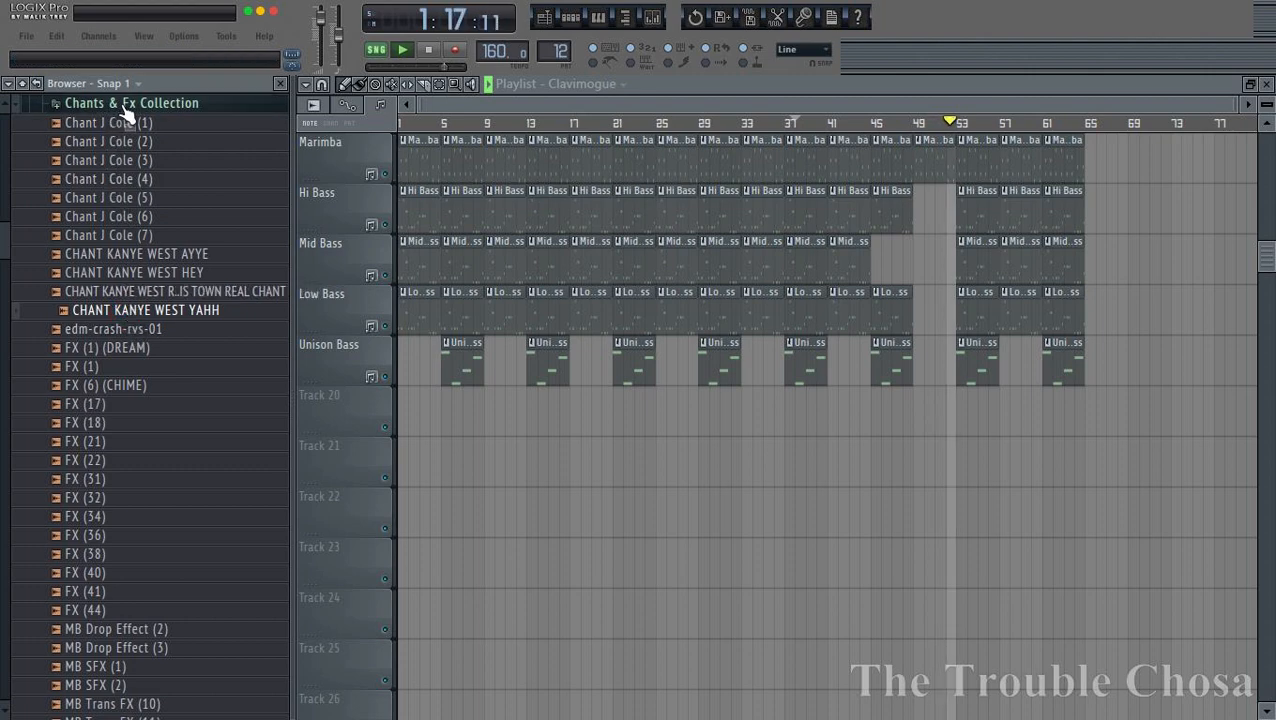
- Collapse the 2 Emperor Drum Loops Library and open the Fx 2024 folder in 11 Xitsonga Drumkit Bundle
{"action": "left_click", "coordinate": [96, 104]}
{"action": "scroll", "coordinate": [100, 370], "scroll_direction": "up", "scroll_amount": 5}
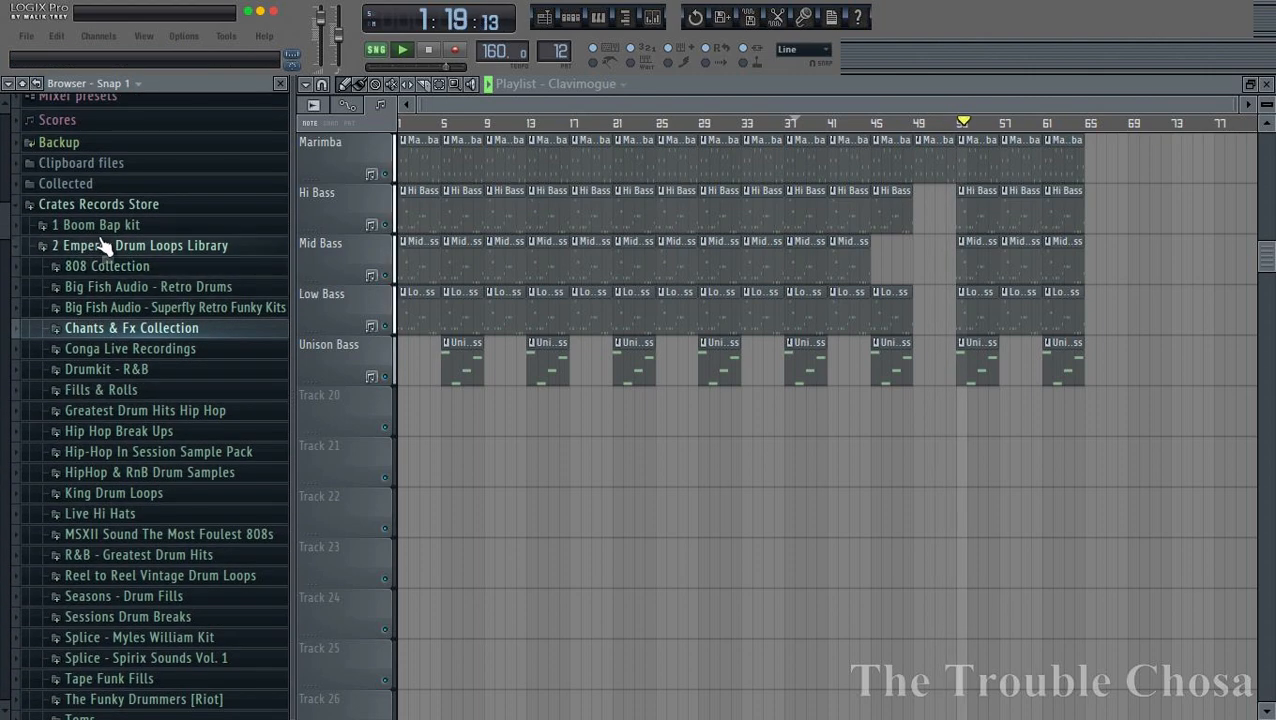
{"action": "left_click", "coordinate": [100, 247]}
{"action": "left_click", "coordinate": [135, 431]}
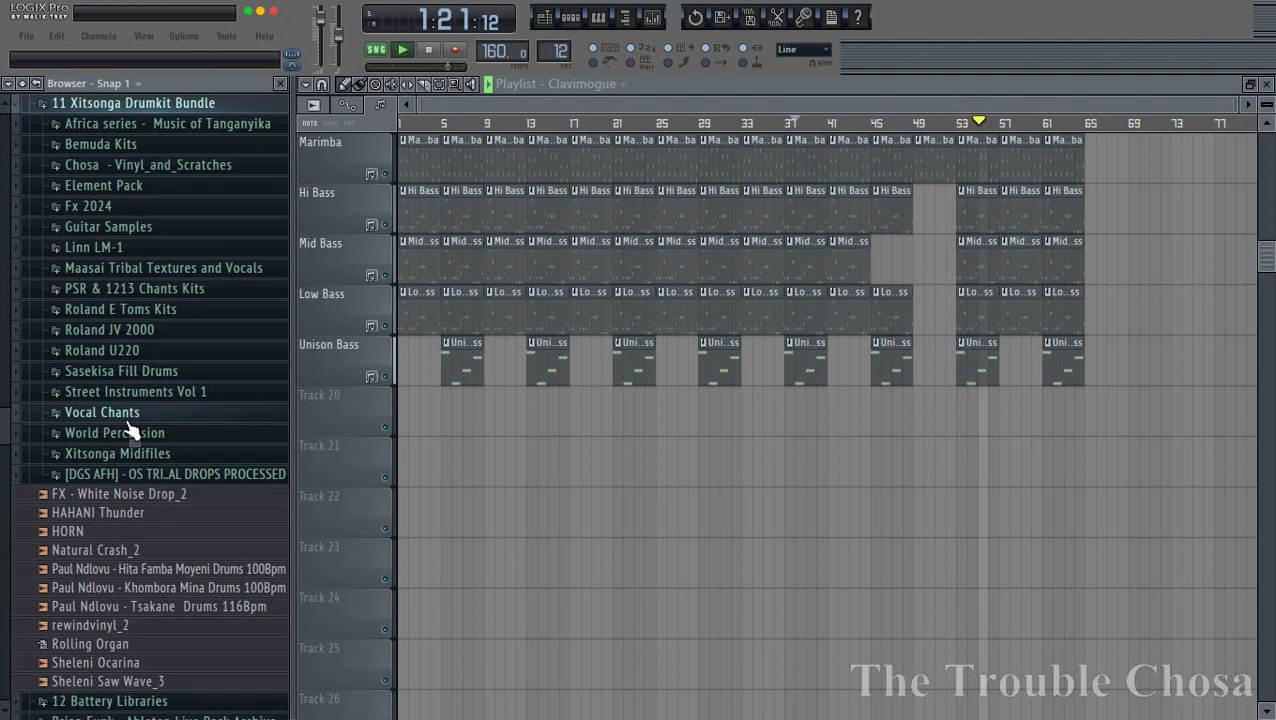
{"action": "left_click", "coordinate": [92, 208]}
- Place the FX FALL (10) (DANCION) sample at bar 49 on the empty track below Unison Bass
{"action": "left_click", "coordinate": [121, 441]}
{"action": "scroll", "coordinate": [140, 500], "scroll_direction": "down", "scroll_amount": 3}
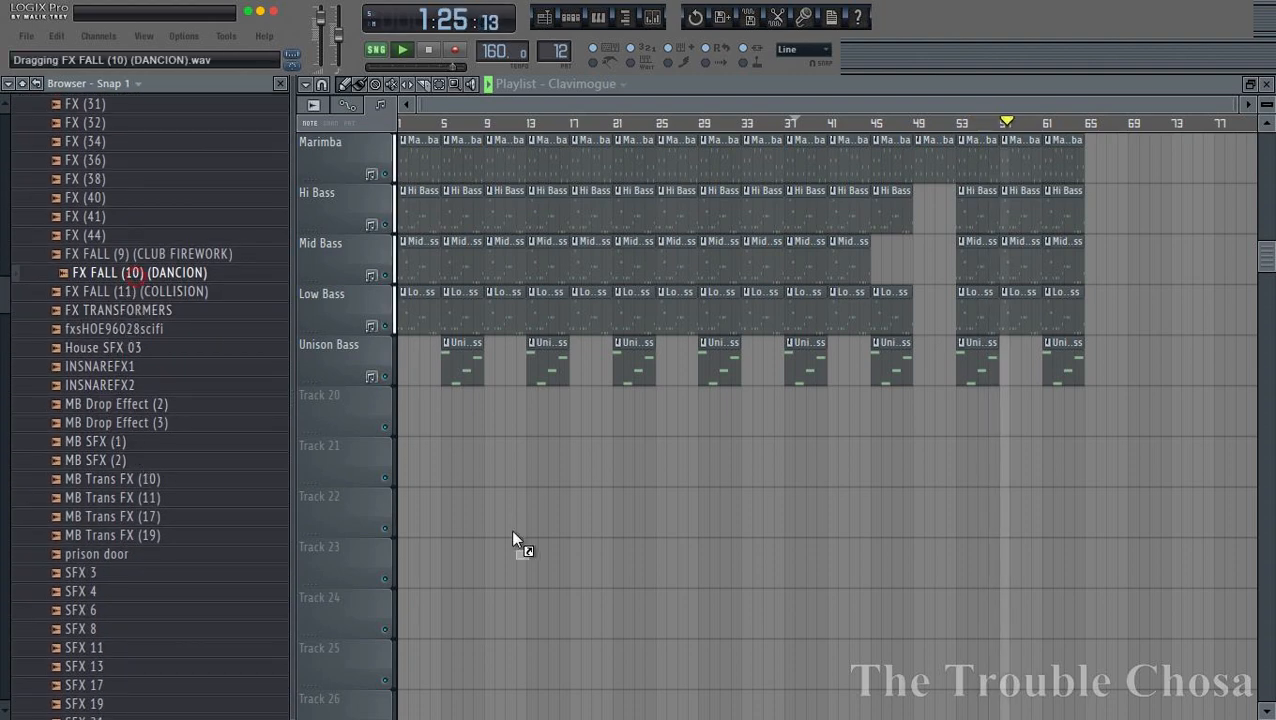
{"action": "left_click_drag", "start_coordinate": [512, 540], "coordinate": [935, 410]}
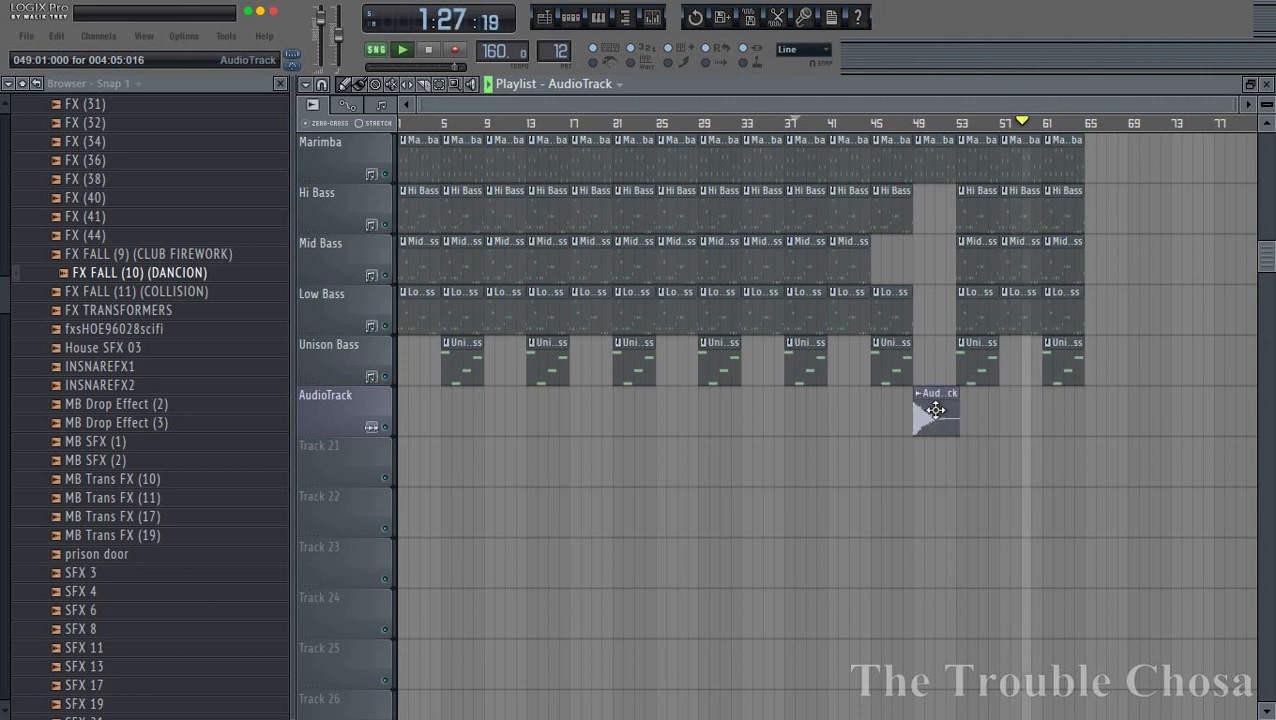
- Preview further effect samples and place MB Trans FX (10) at bar 48 on Track 21
{"action": "left_click", "coordinate": [128, 386]}
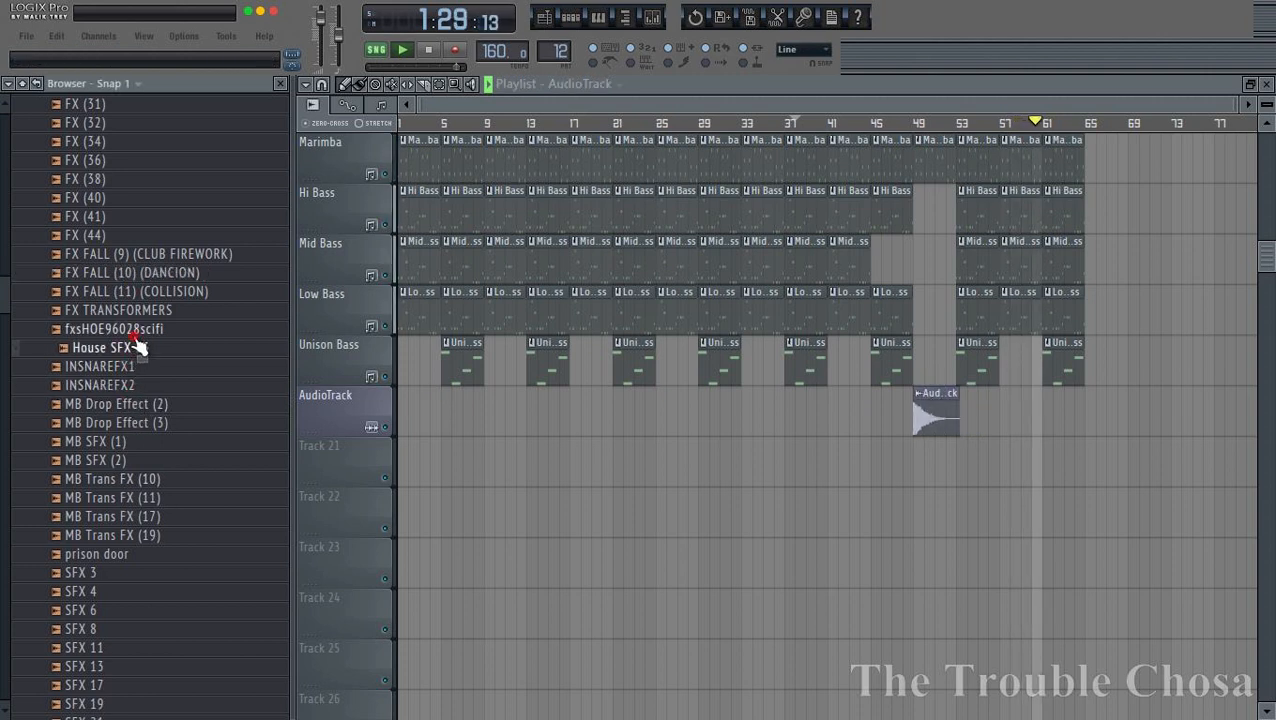
{"action": "left_click", "coordinate": [128, 480]}
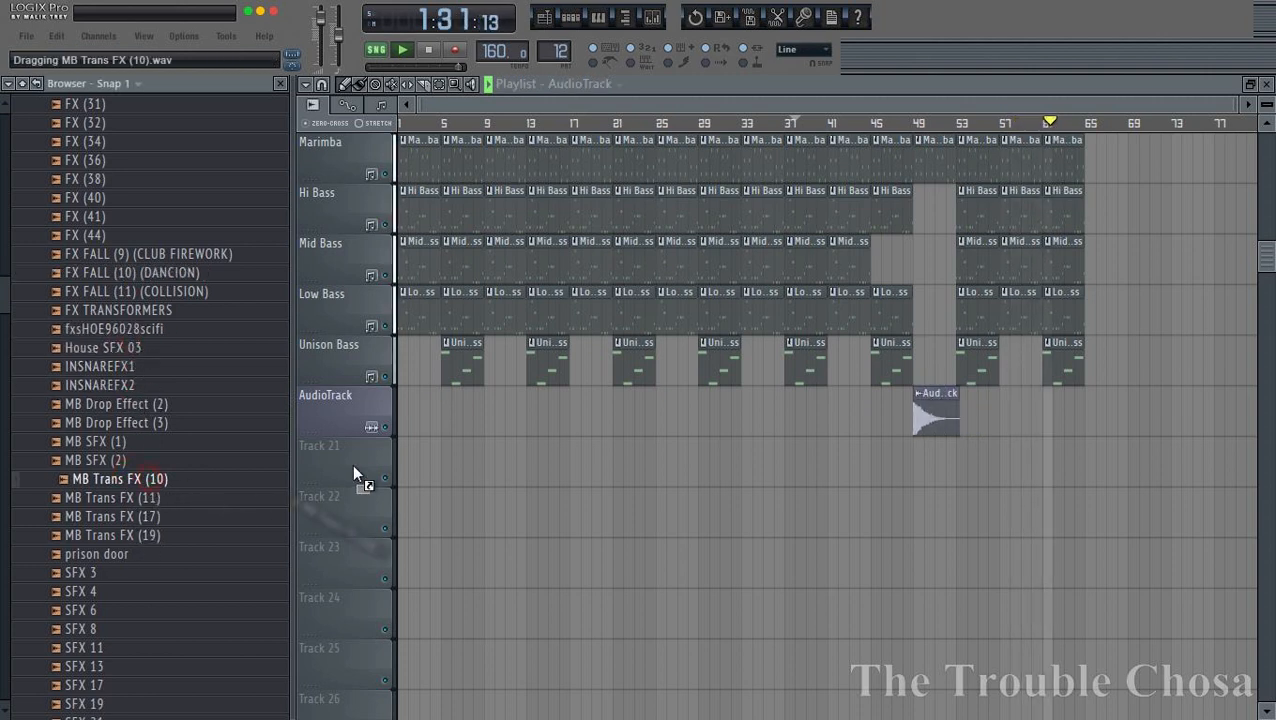
{"action": "left_click_drag", "start_coordinate": [352, 464], "coordinate": [413, 462]}
{"action": "left_click", "coordinate": [904, 458]}
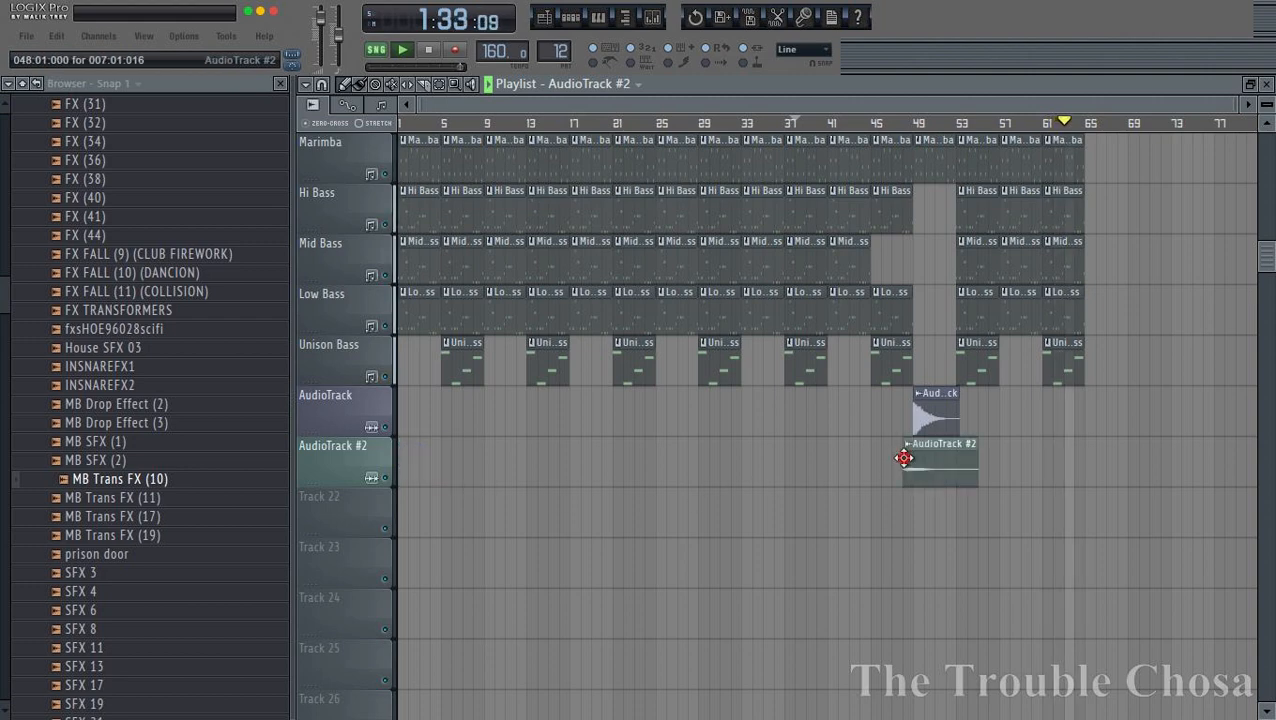
- Reverse the MB Trans FX (10) clip, time-stretched to seven bars, and move it to end at bar 53
{"action": "scroll", "coordinate": [1024, 123], "scroll_direction": "up", "scroll_amount": 5}
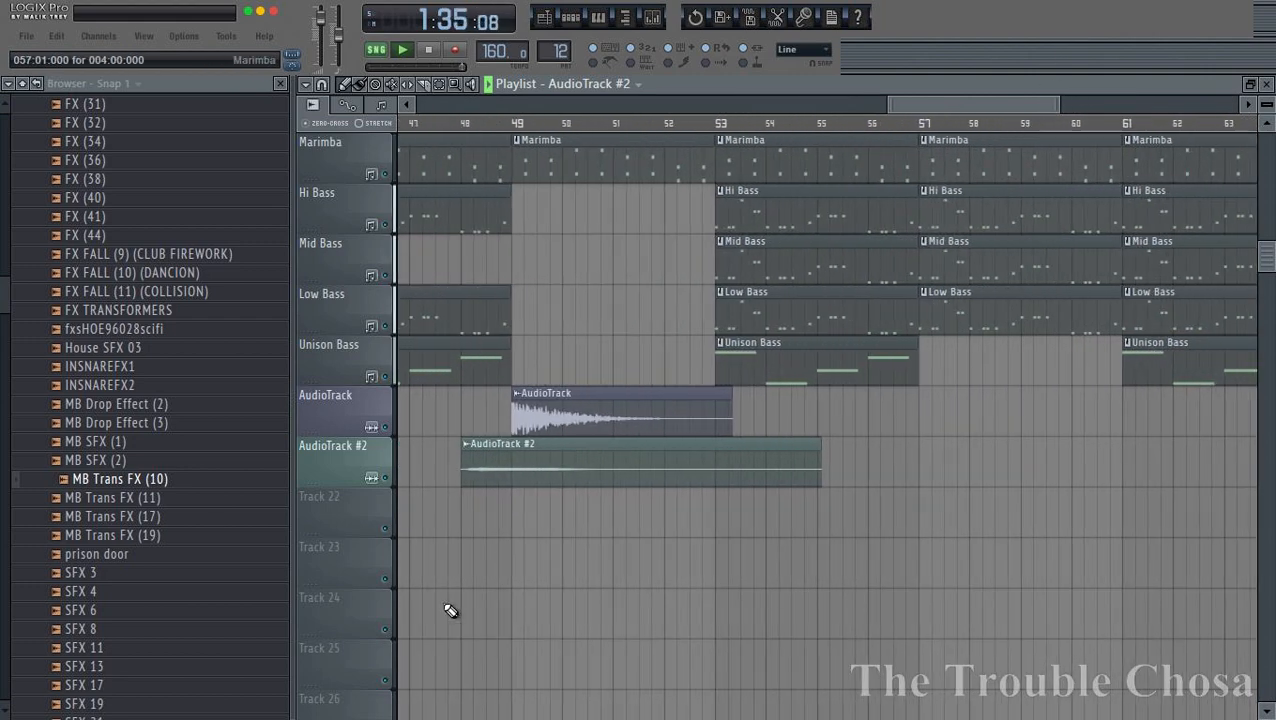
{"action": "double_click", "coordinate": [562, 466]}
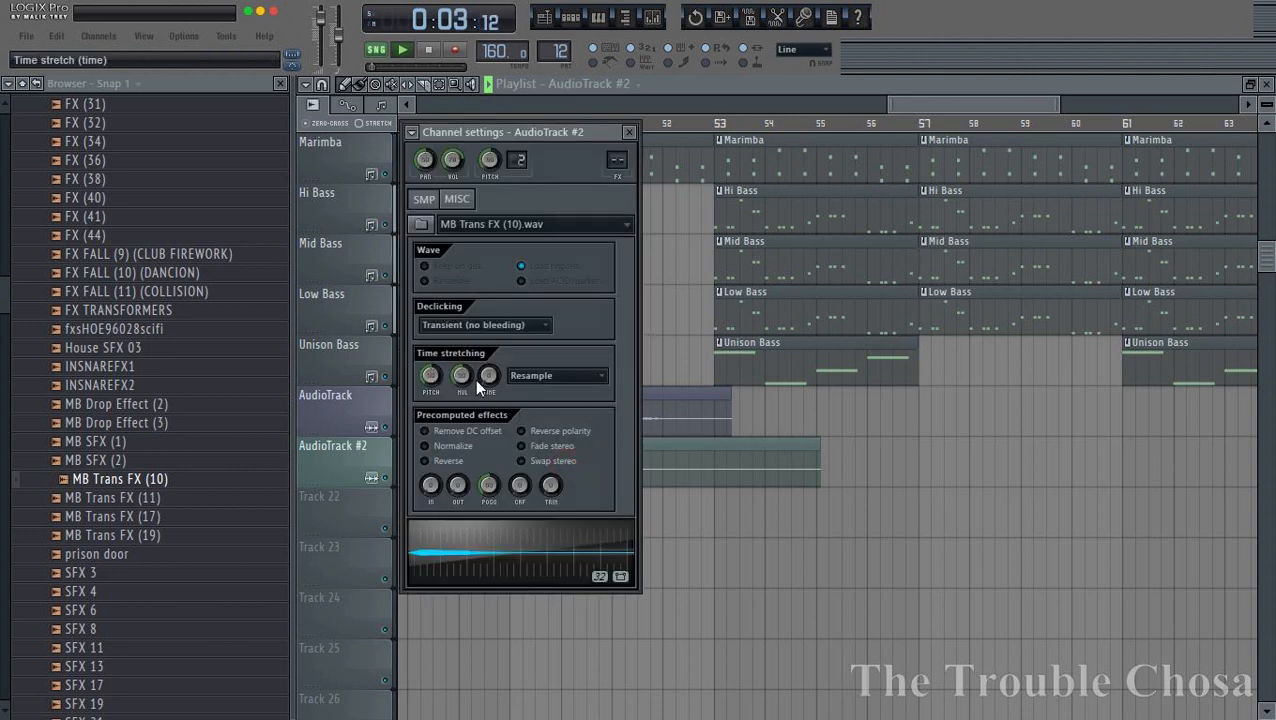
{"action": "left_click_drag", "start_coordinate": [488, 382], "coordinate": [488, 371]}
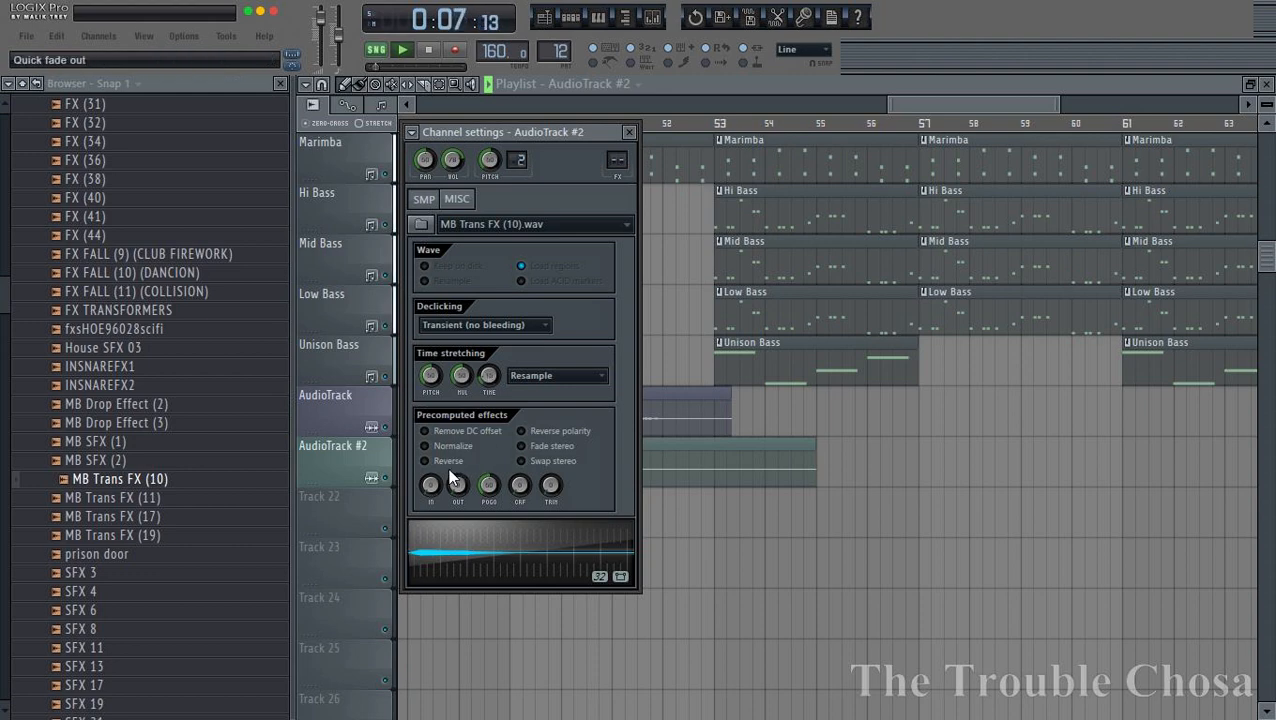
{"action": "left_click_drag", "start_coordinate": [733, 452], "coordinate": [647, 465]}
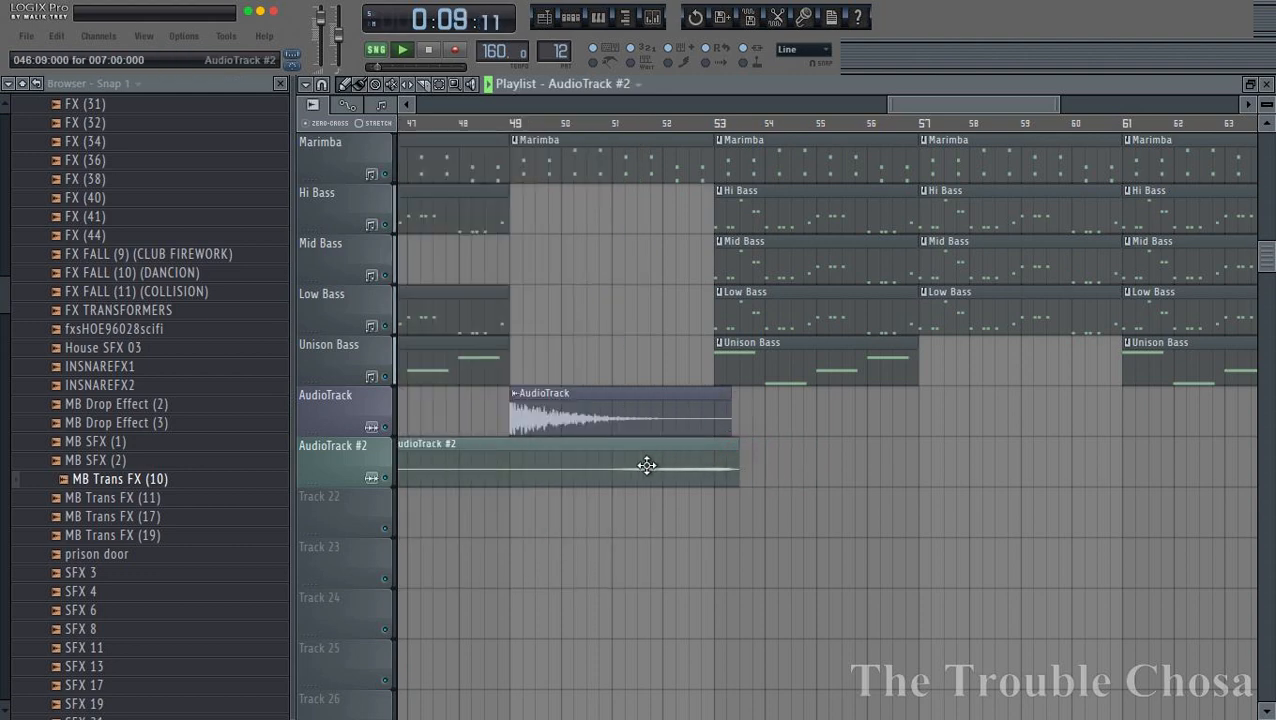
- Route the FX FALL (10) (DANCION) clip to mixer insert 18 and lower that insert's volume to about 70%
{"action": "double_click", "coordinate": [584, 402]}
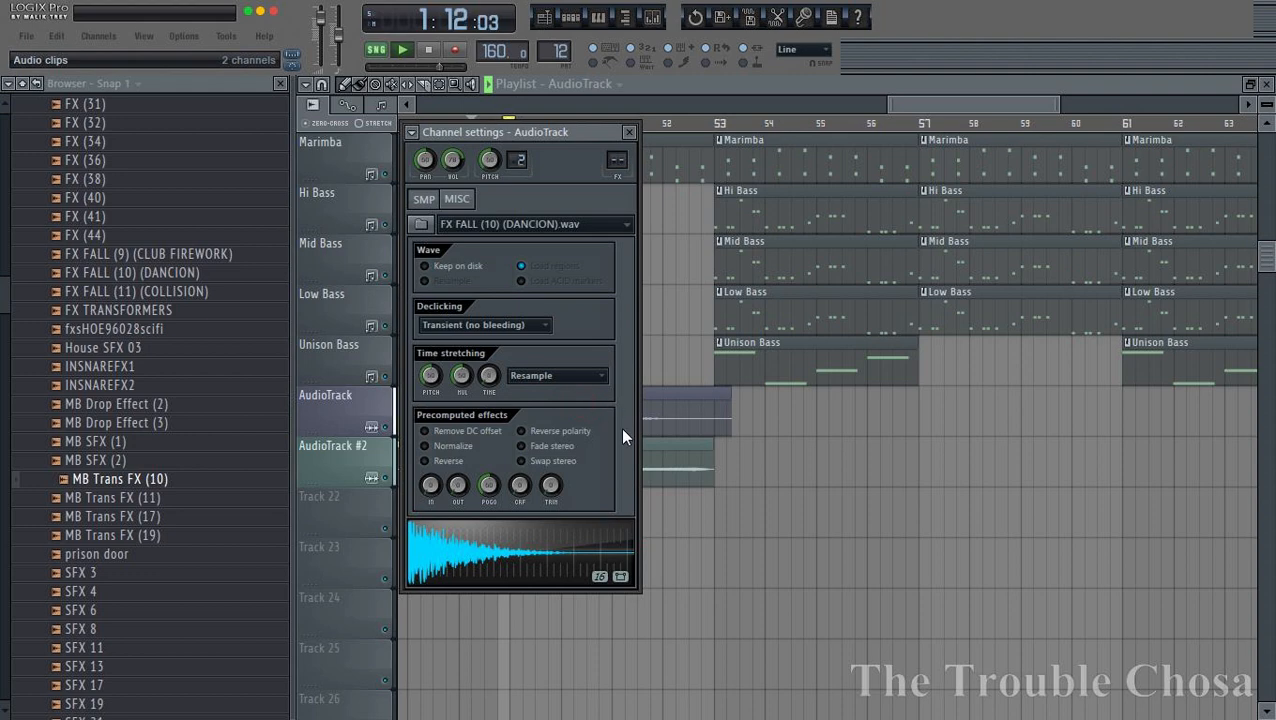
{"action": "left_click", "coordinate": [412, 134]}
{"action": "left_click", "coordinate": [435, 180]}
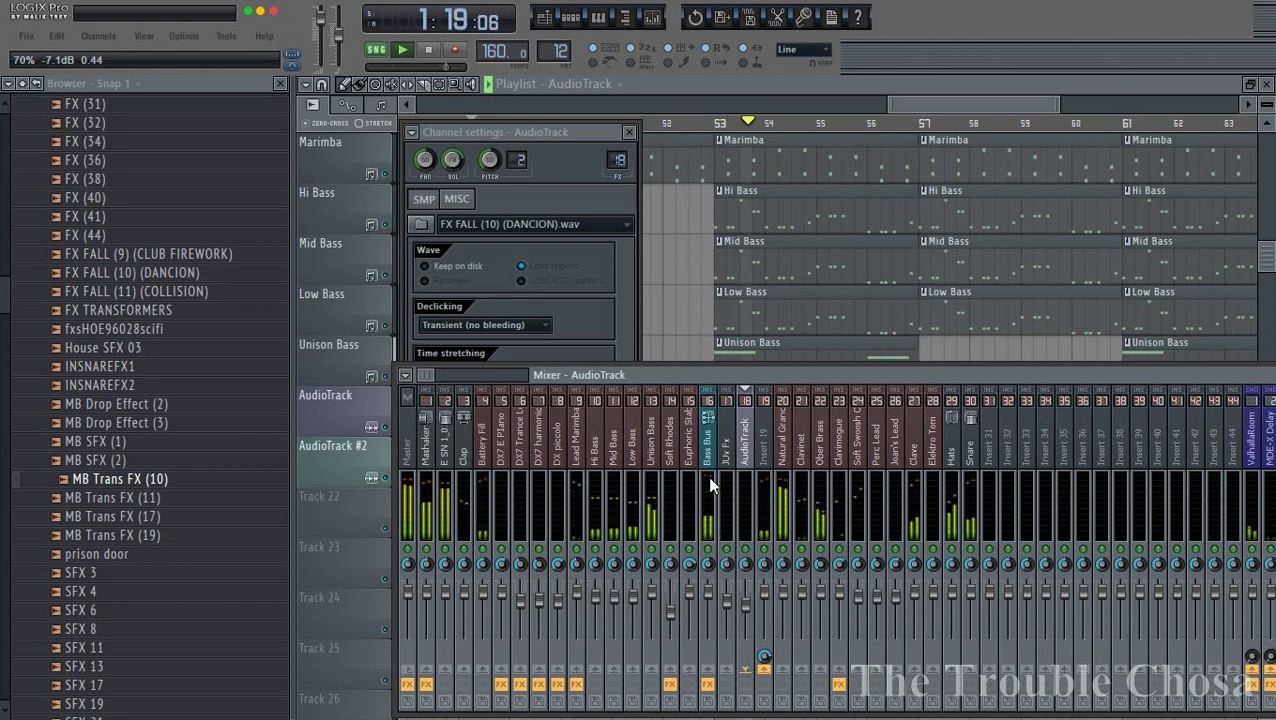
{"action": "left_click", "coordinate": [681, 89]}
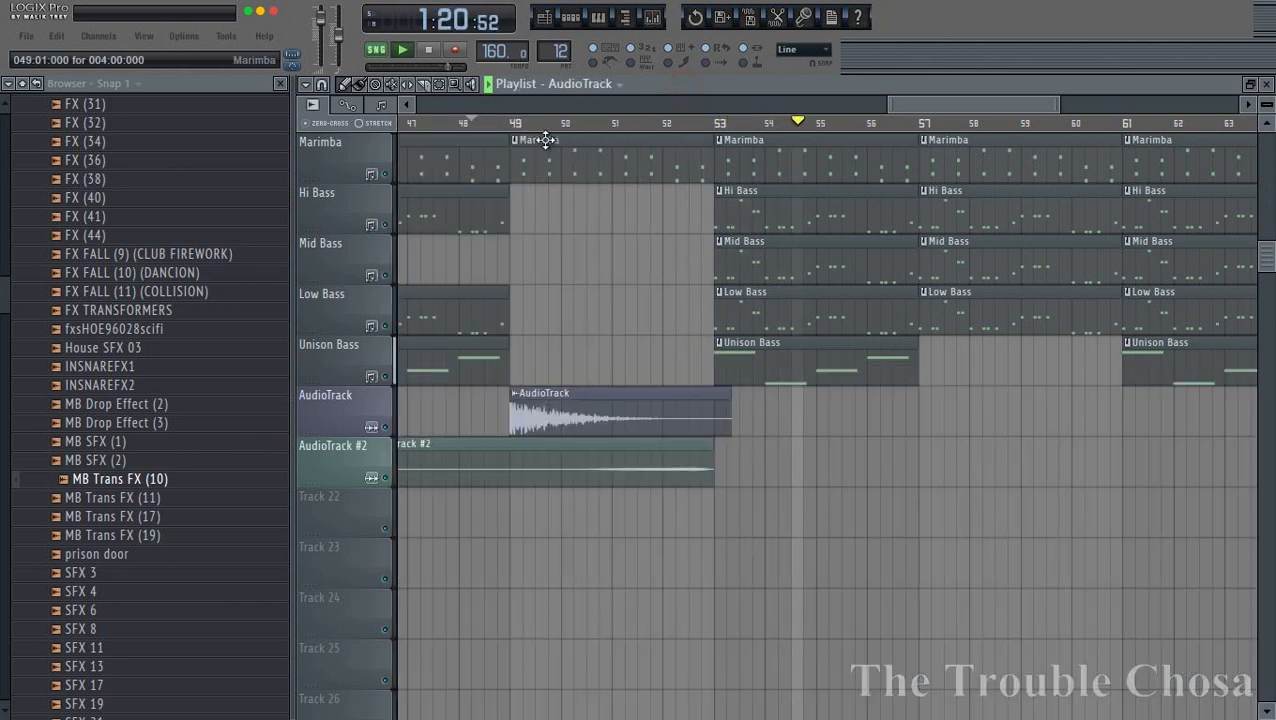
- Play the section from bar 47 and check the levels of the new audio clips in the mixer
{"action": "left_click", "coordinate": [438, 124]}
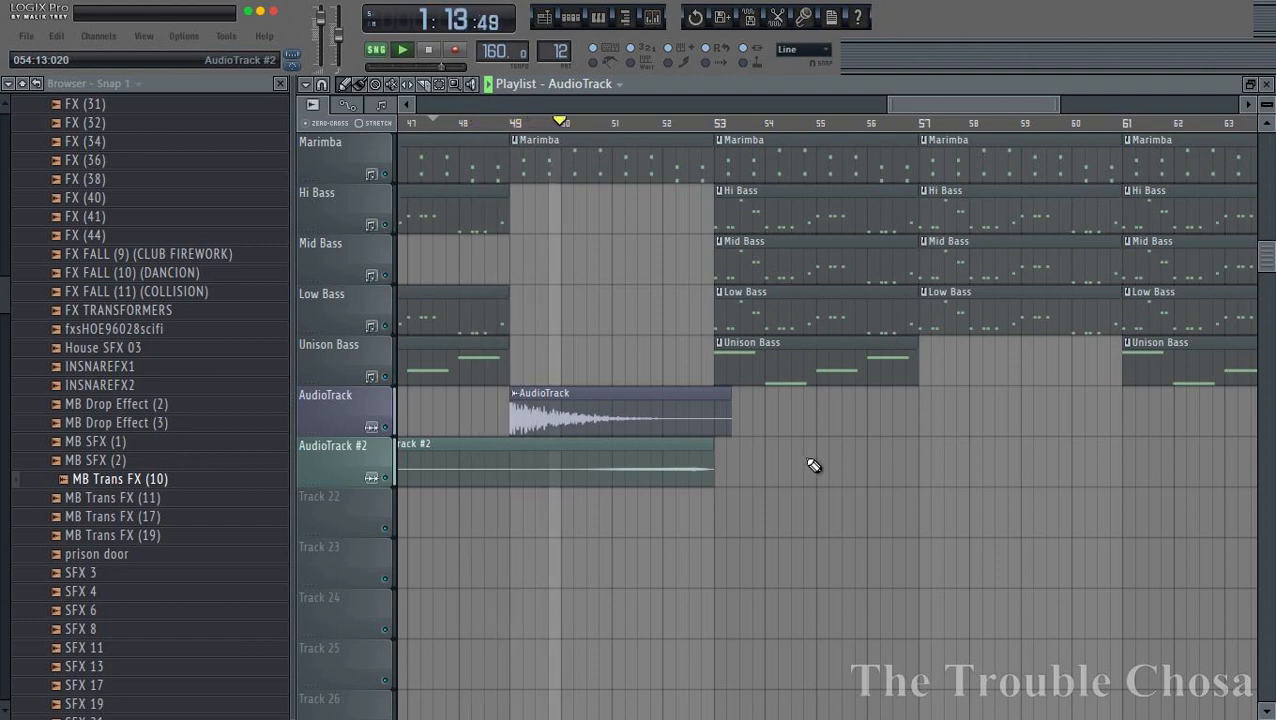
{"action": "left_click", "coordinate": [650, 18]}
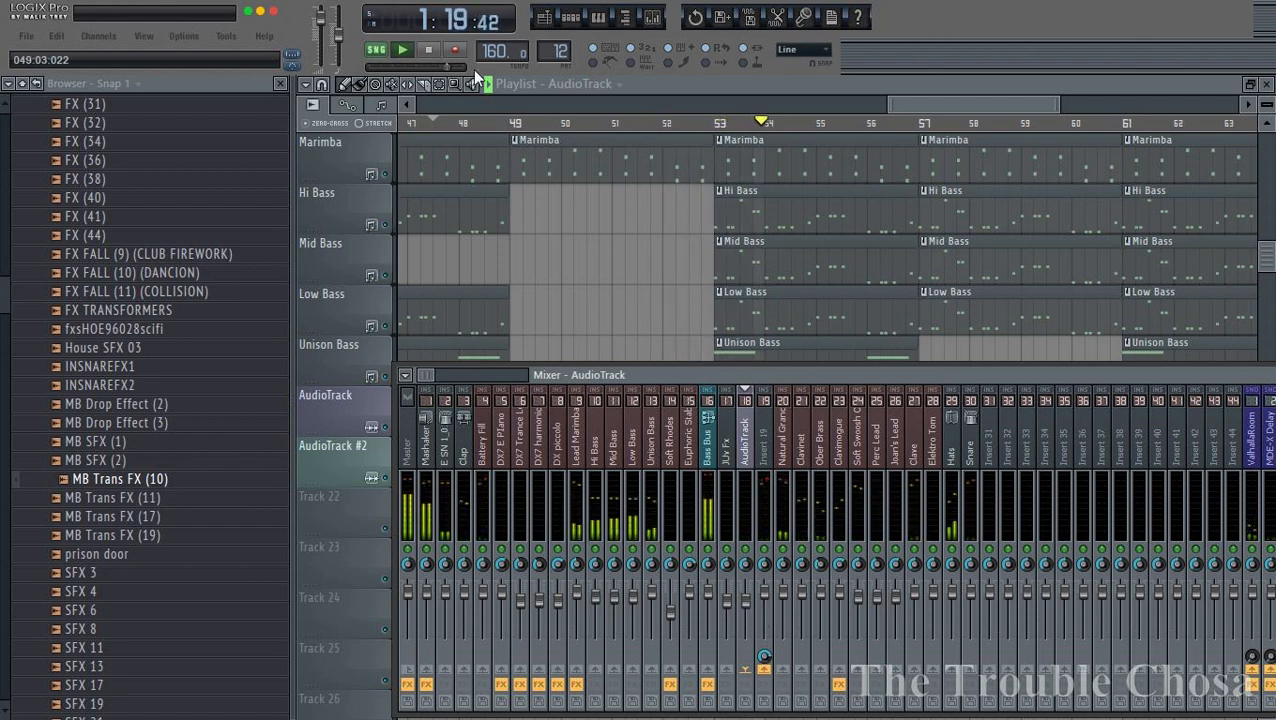
{"action": "left_click", "coordinate": [428, 126]}
- Collapse all open folders in the browser
{"action": "scroll", "coordinate": [436, 132], "scroll_direction": "down", "scroll_amount": 3}
{"action": "scroll", "coordinate": [436, 132], "scroll_direction": "down", "scroll_amount": 3}
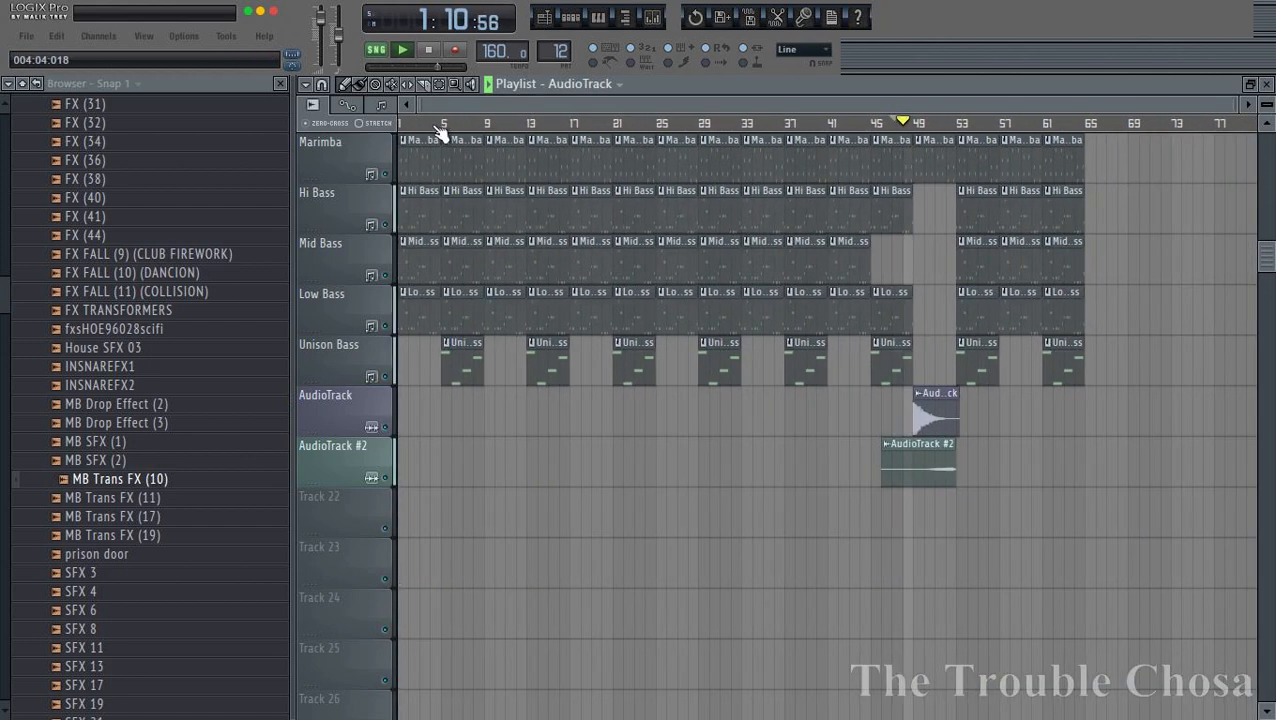
{"action": "left_click", "coordinate": [22, 86]}
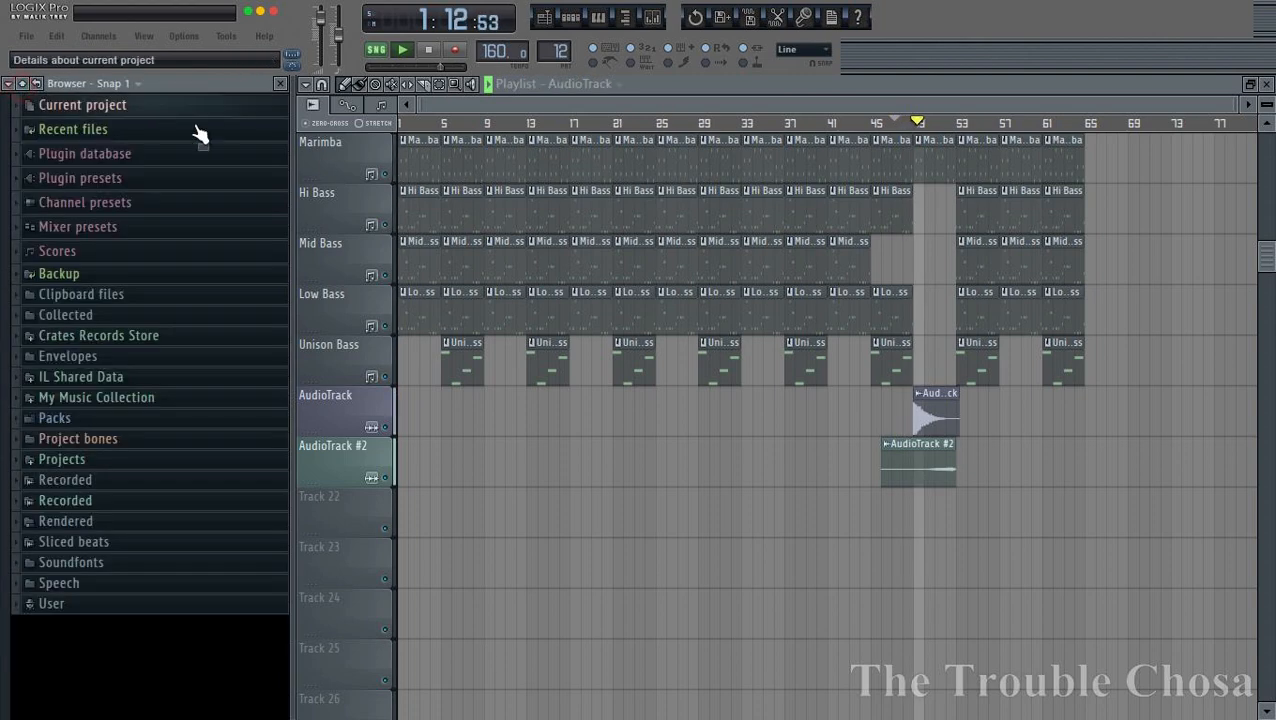
- Close the browser and delete the four-bar Battery Fill clip at bar 49 in the playlist
{"action": "left_click", "coordinate": [280, 84]}
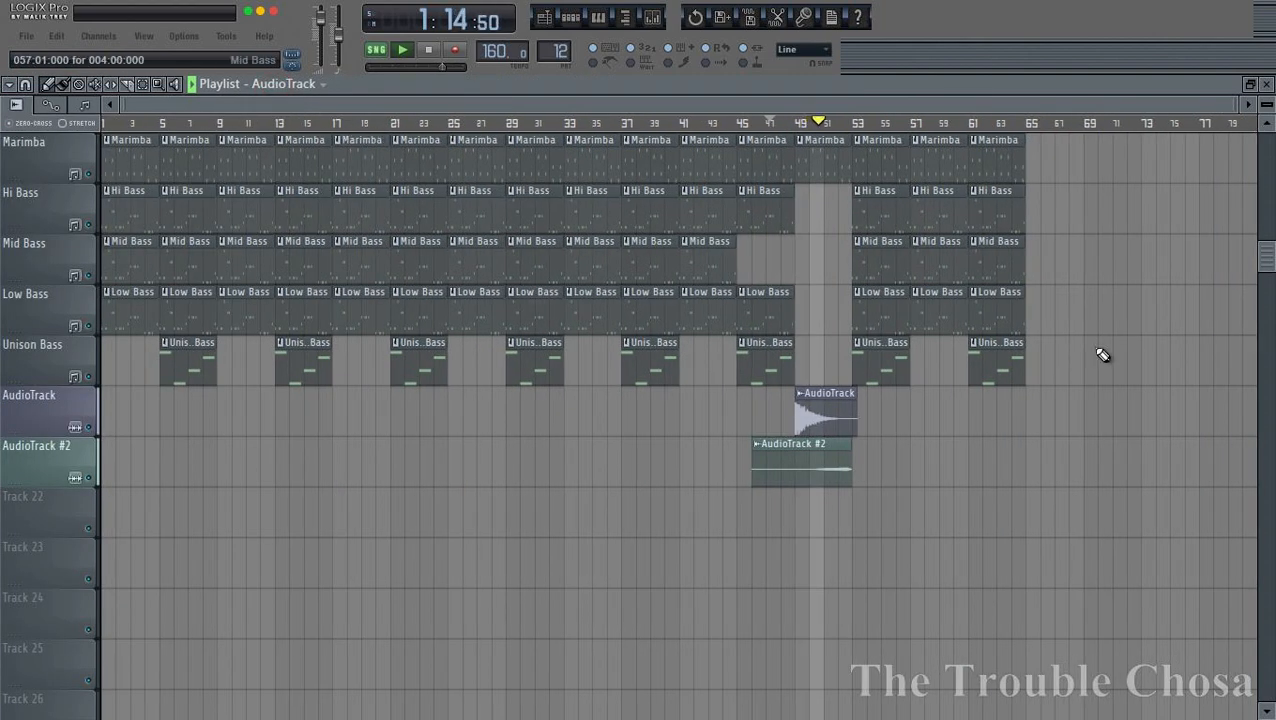
{"action": "scroll", "coordinate": [1102, 355], "scroll_direction": "up", "scroll_amount": 5}
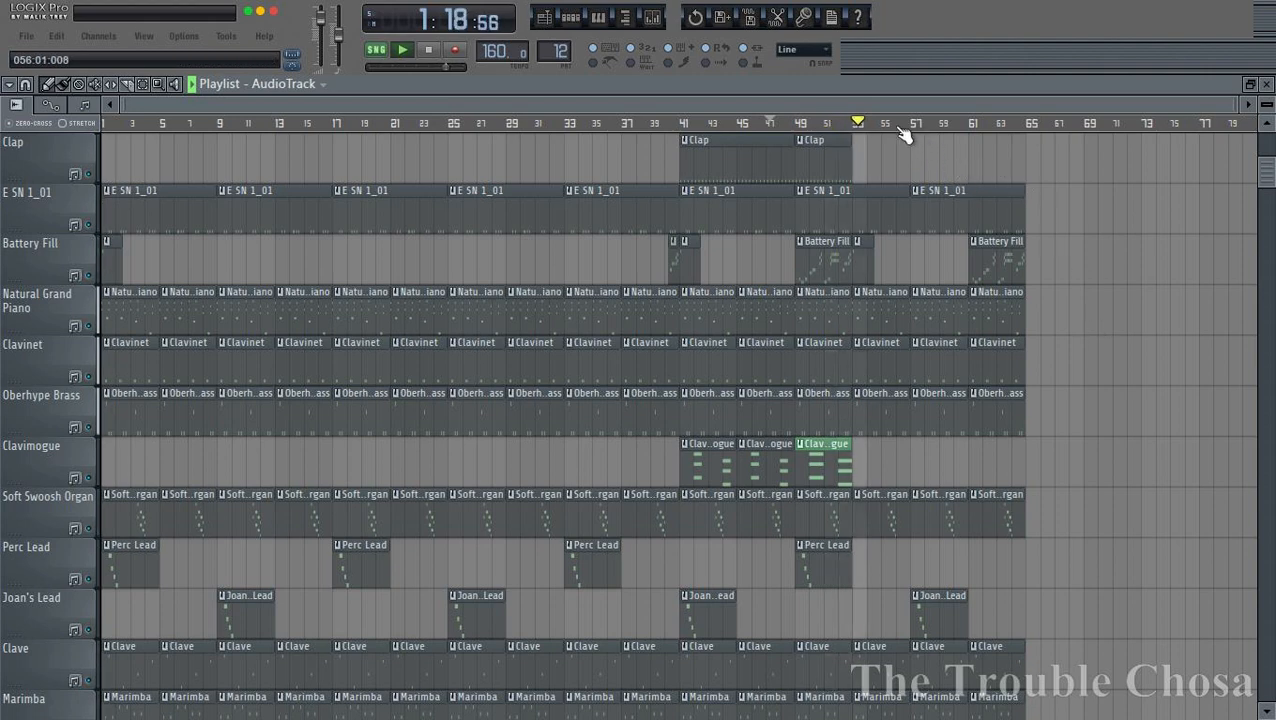
{"action": "scroll", "coordinate": [905, 128], "scroll_direction": "up", "scroll_amount": 5}
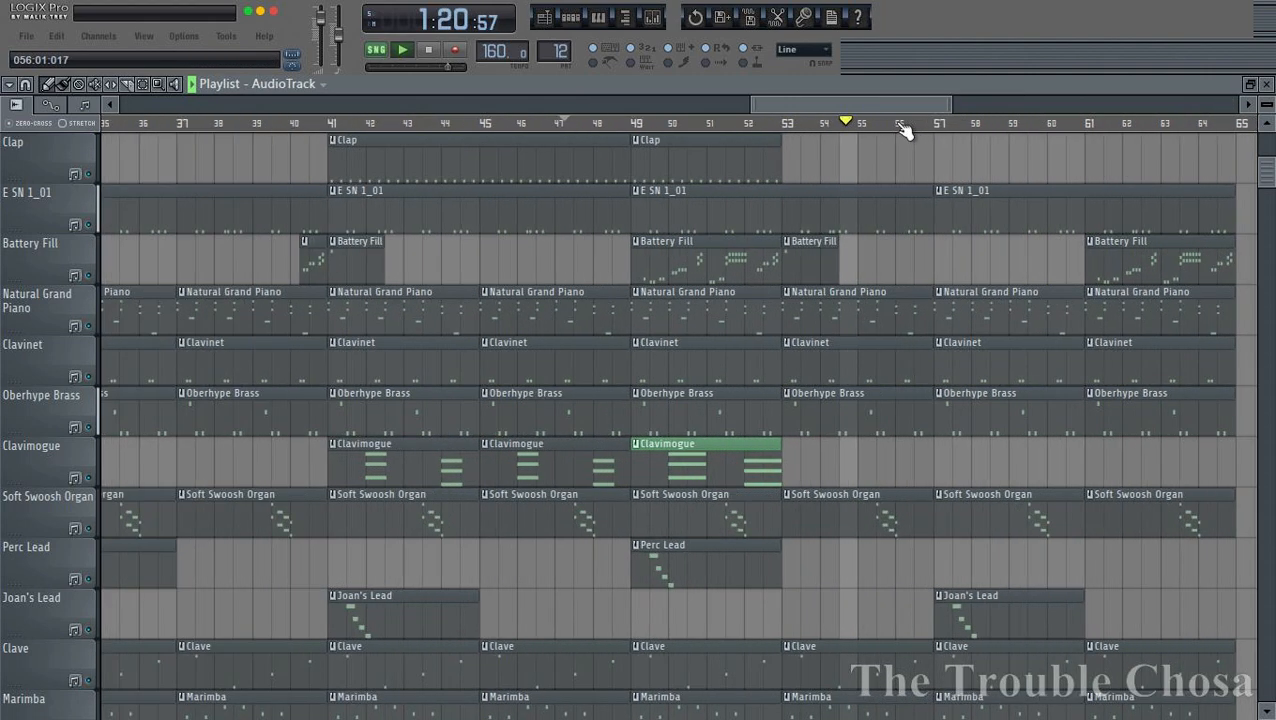
{"action": "right_click", "coordinate": [366, 265]}
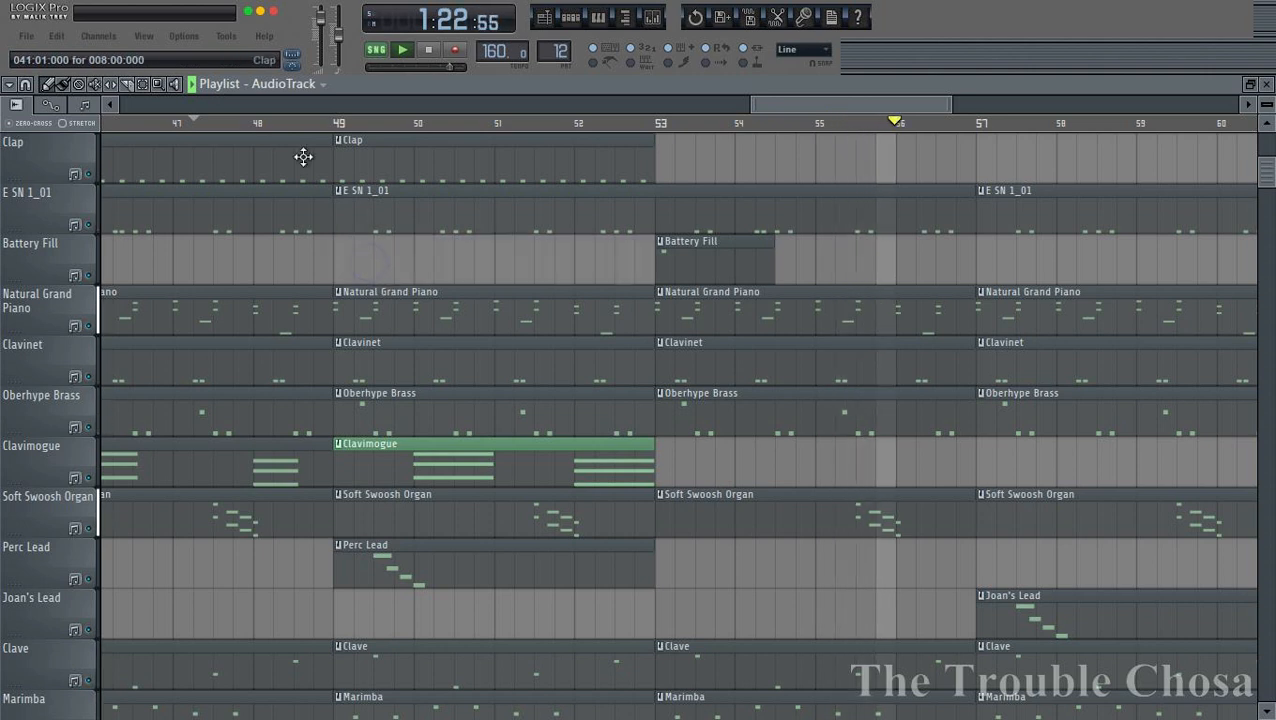
- Play the song from bar 49 and review the breakdown section in the playlist
{"action": "left_click", "coordinate": [333, 121]}
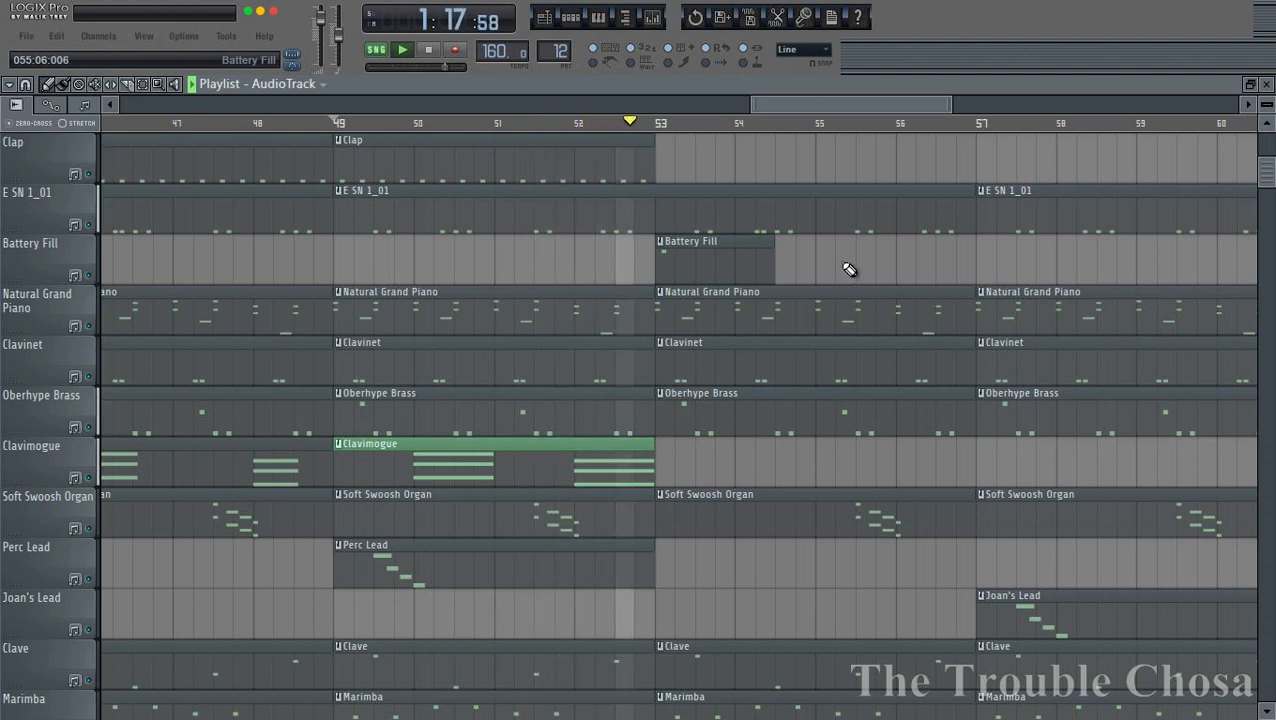
{"action": "scroll", "coordinate": [614, 131], "scroll_direction": "down", "scroll_amount": 3}
{"action": "scroll", "coordinate": [617, 136], "scroll_direction": "down", "scroll_amount": 3}
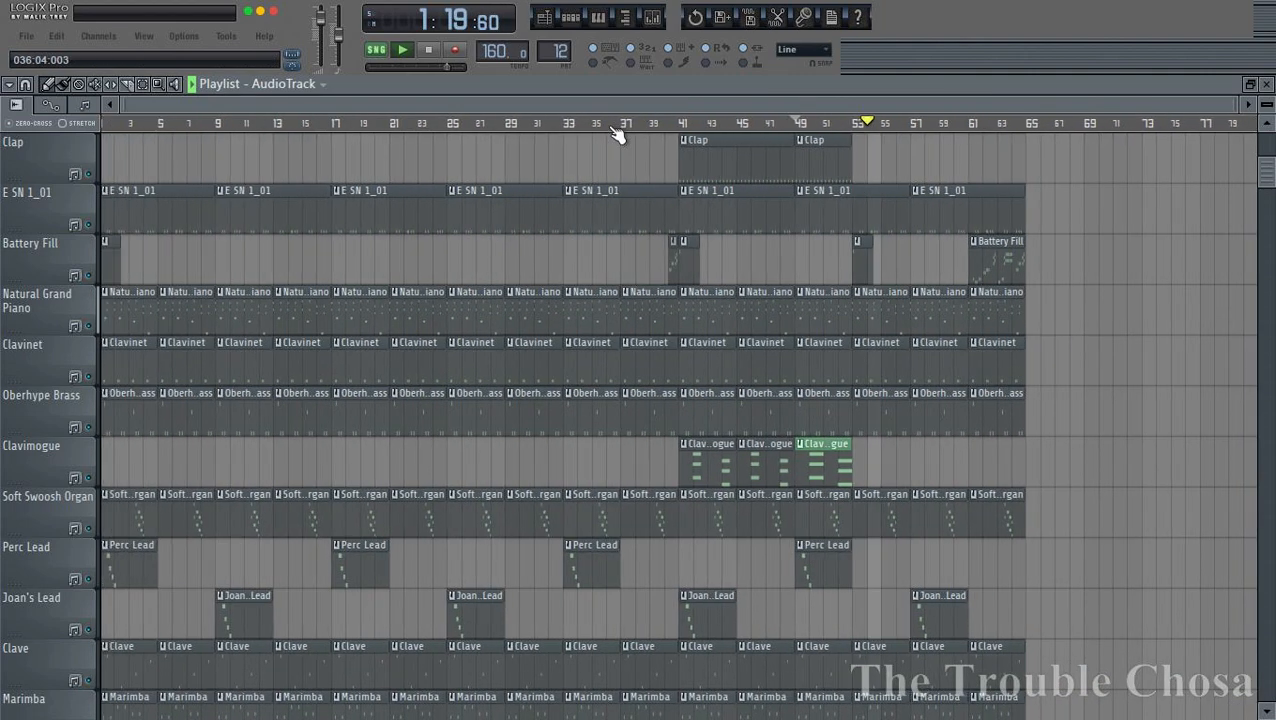
{"action": "scroll", "coordinate": [751, 330], "scroll_direction": "down", "scroll_amount": 6}
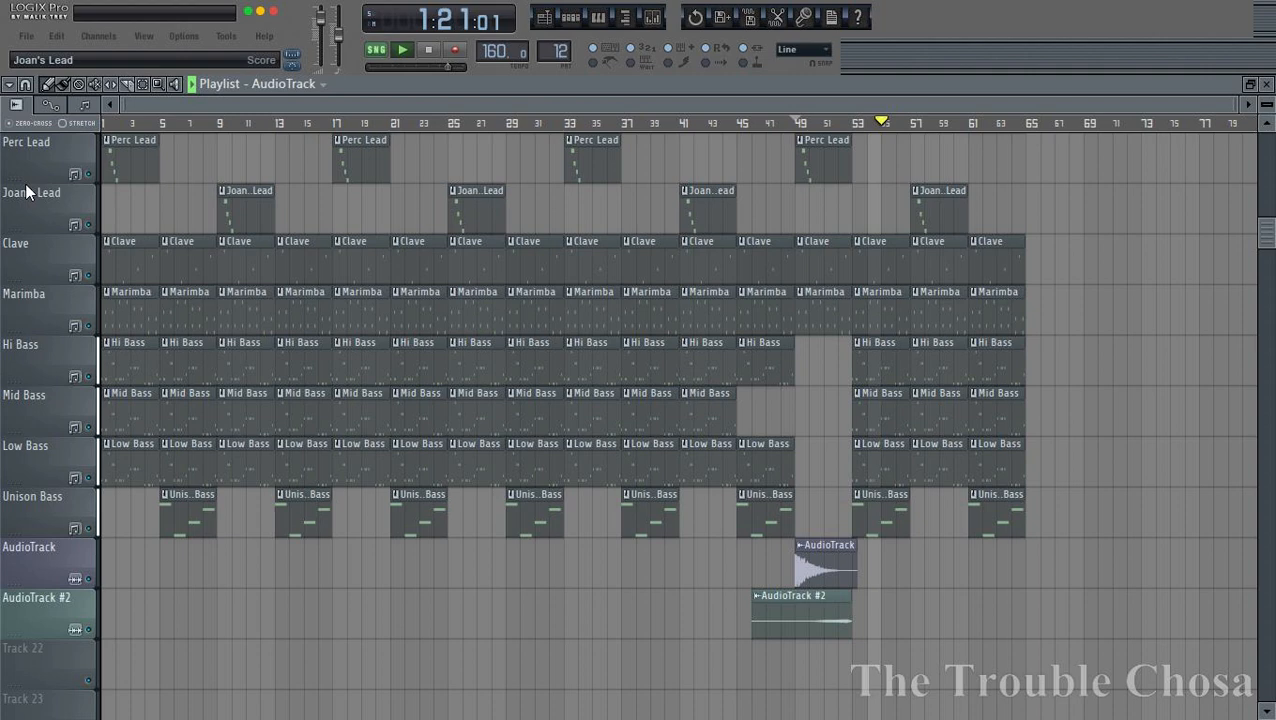
- Save a new version of the project, and save it again over the original "1 - 3 Beat [Xitsonga Instru]" file
{"action": "left_click", "coordinate": [26, 36]}
{"action": "left_click", "coordinate": [55, 175]}
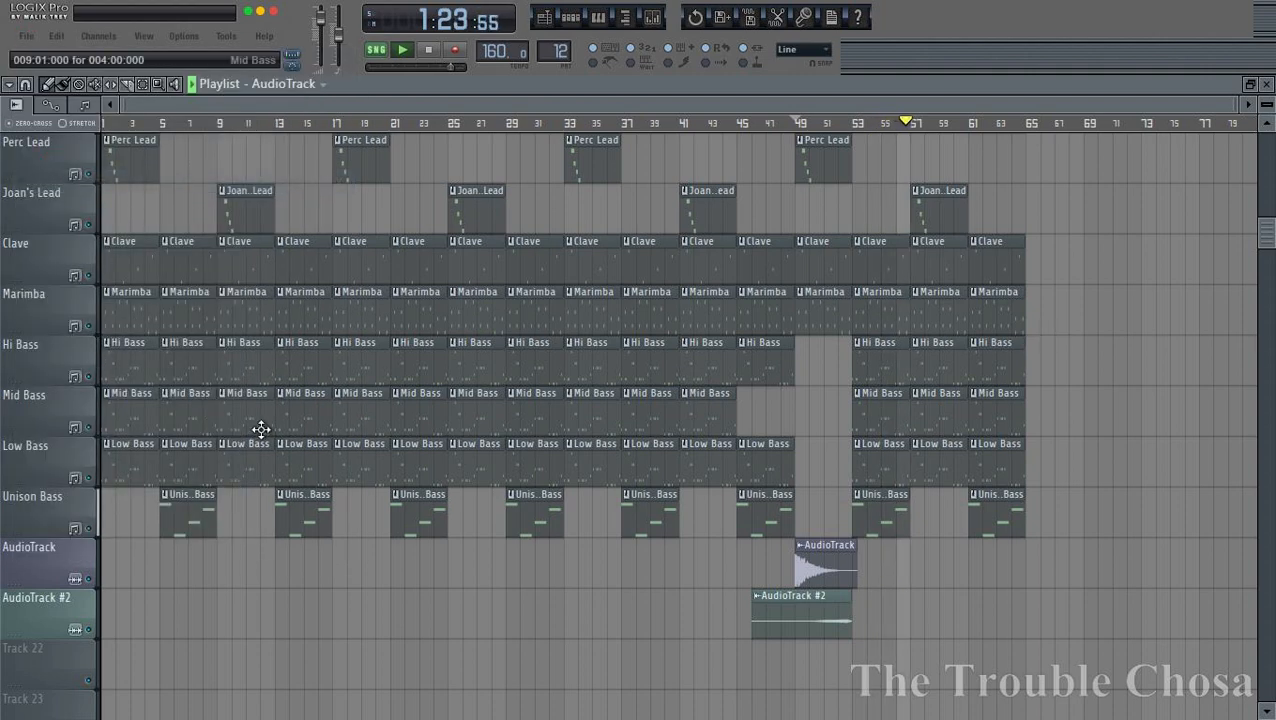
{"action": "left_click", "coordinate": [26, 36]}
{"action": "left_click", "coordinate": [50, 157]}
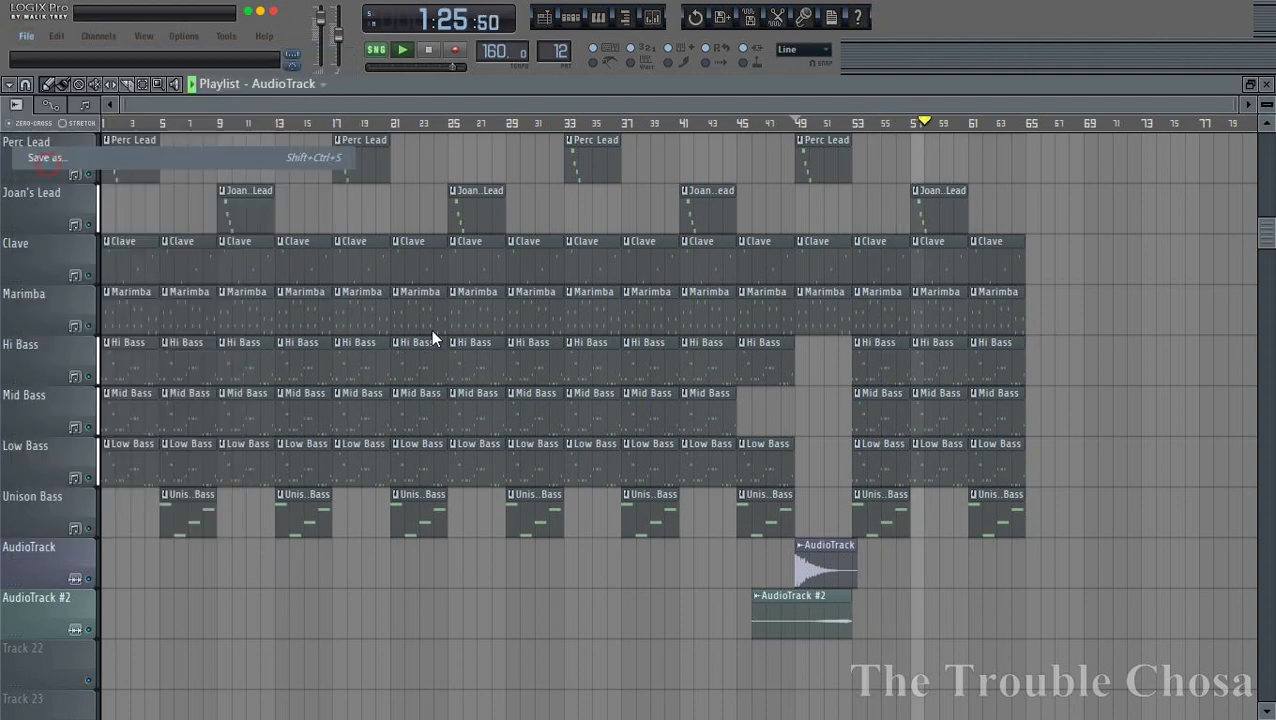
{"action": "double_click", "coordinate": [598, 190]}
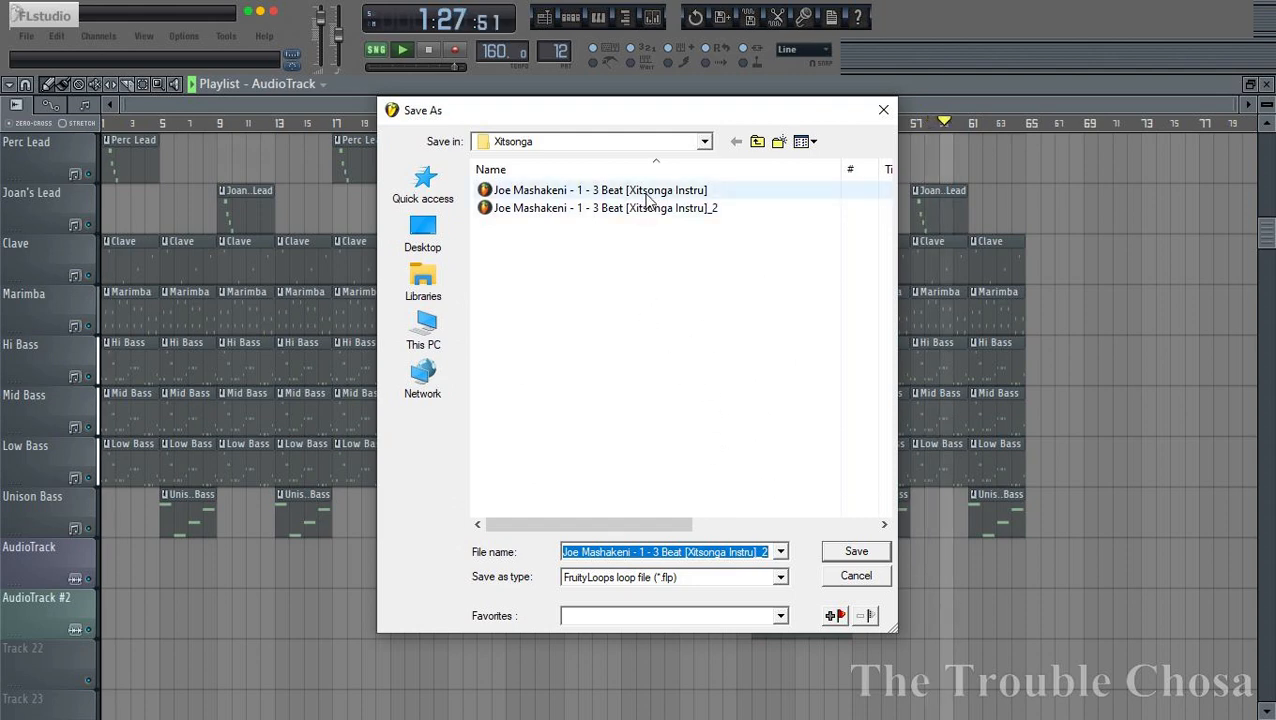
{"action": "left_click", "coordinate": [772, 373]}
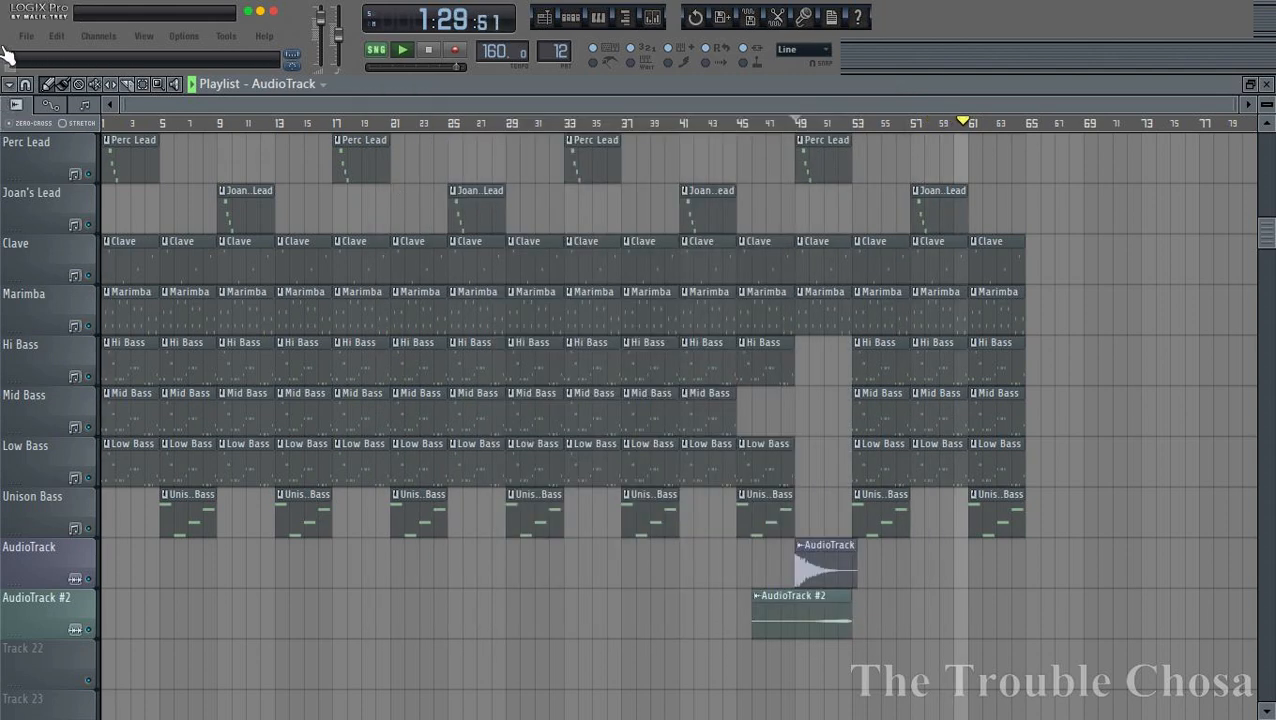
- Delete the "1 - 3 Beat [Xitsonga Instru]_2" project file from the Xitsonga folder without opening any project
{"action": "left_click", "coordinate": [26, 36]}
{"action": "left_click", "coordinate": [50, 106]}
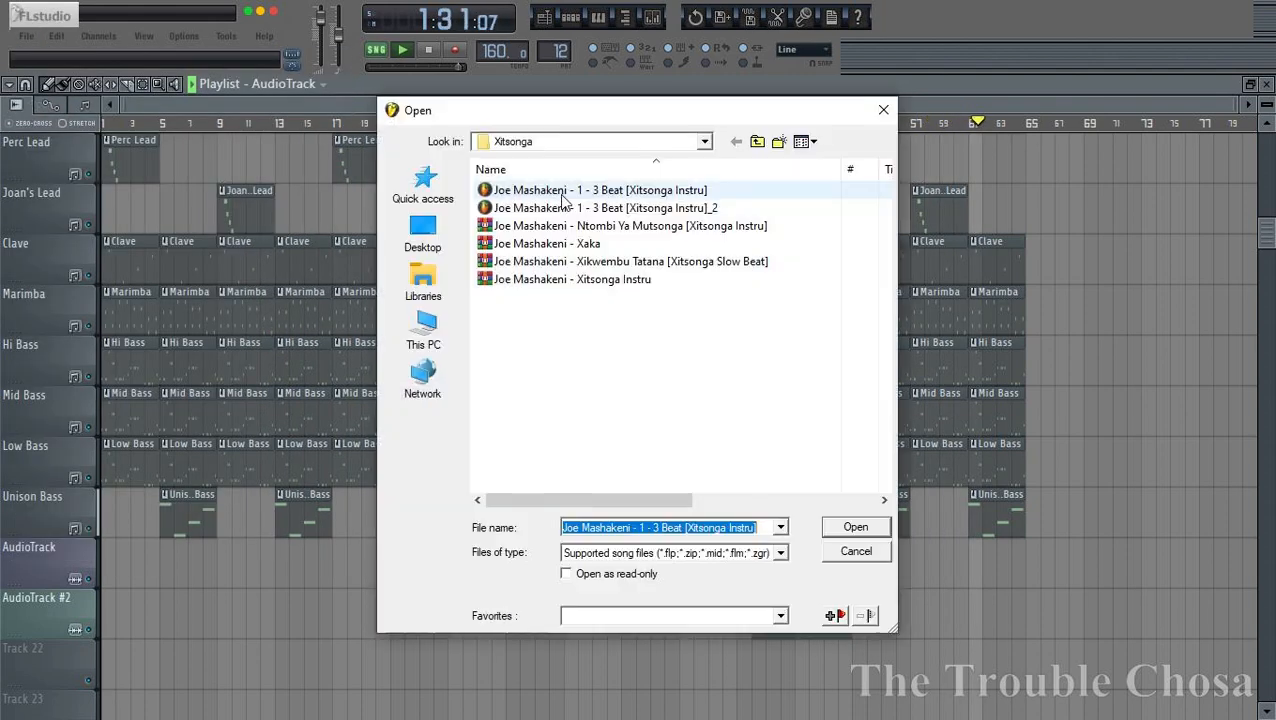
{"action": "right_click", "coordinate": [651, 212]}
{"action": "left_click", "coordinate": [712, 572]}
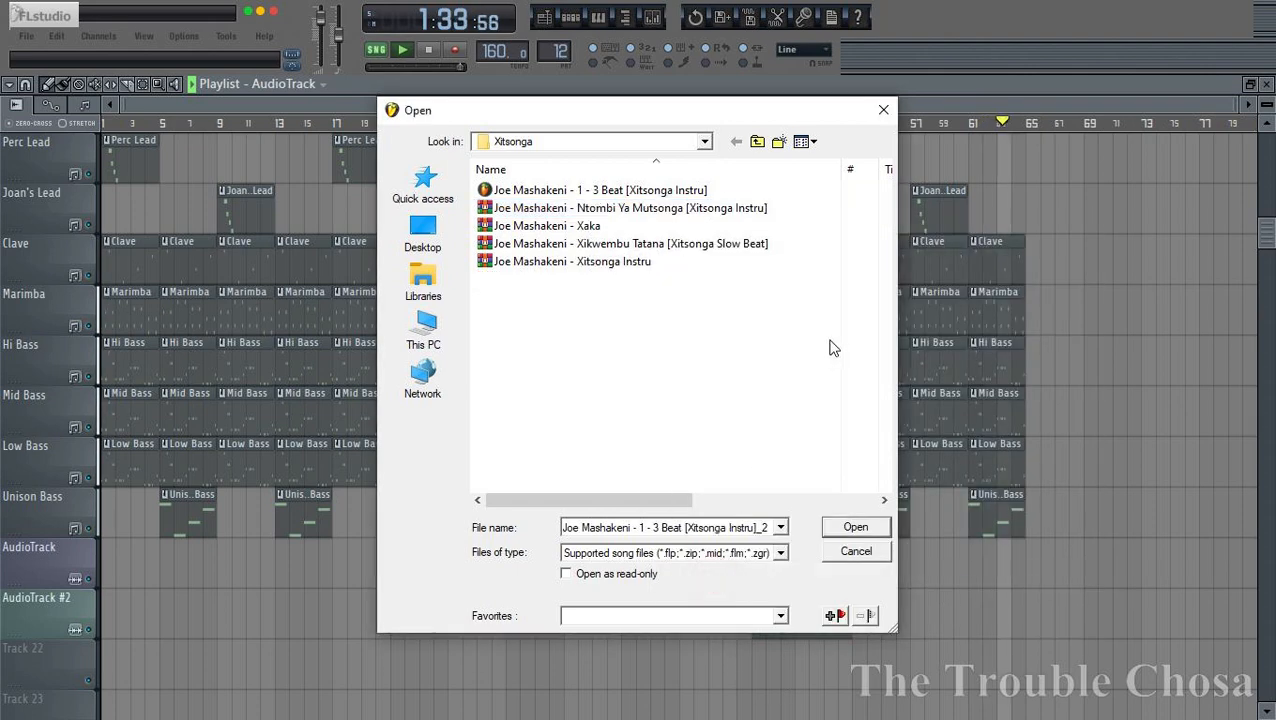
{"action": "left_click", "coordinate": [884, 109]}
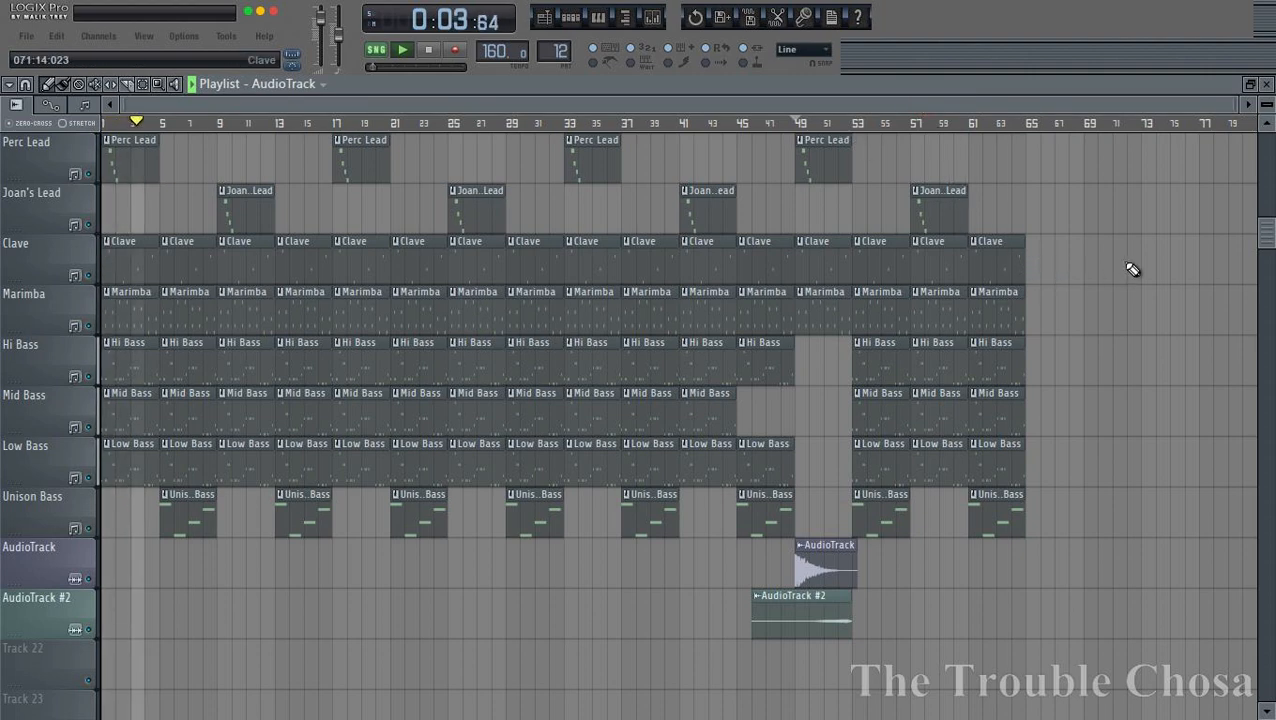
- Select all playlist clips and duplicate the whole 64-bar arrangement twice, one copy after the other
{"action": "key", "text": "ctrl+a"}
{"action": "key", "text": "ctrl+b"}
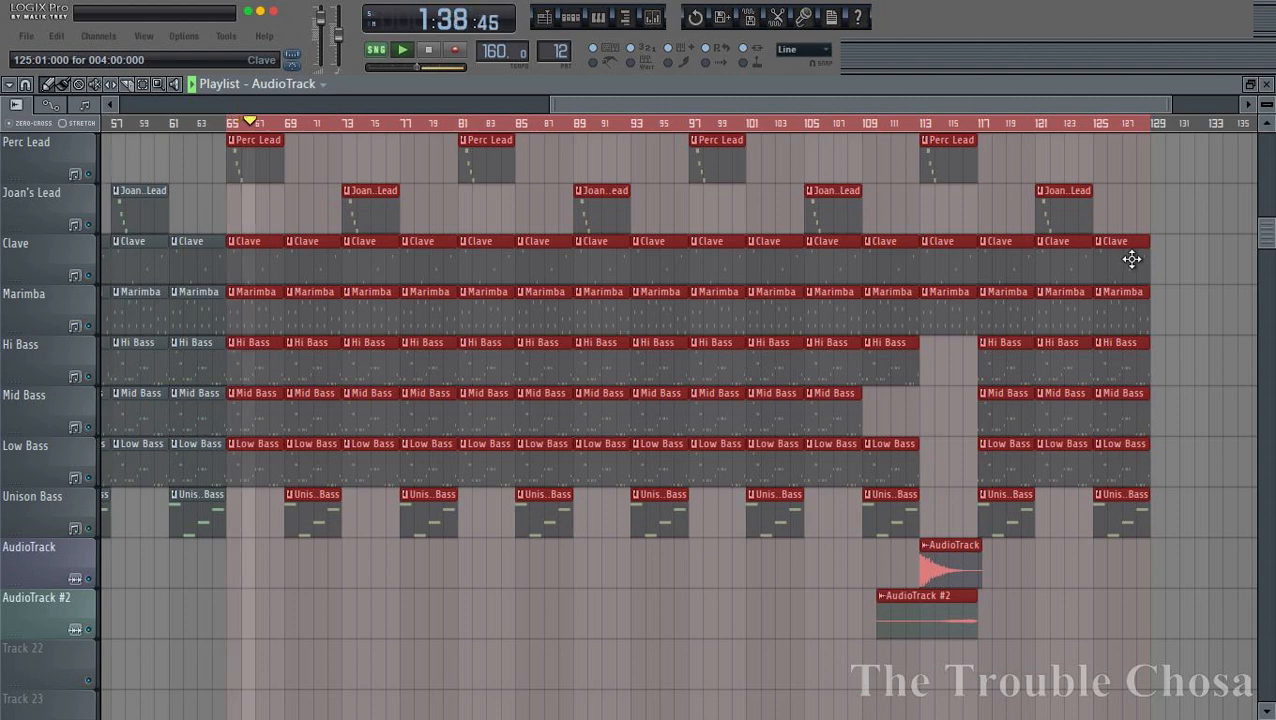
{"action": "key", "text": "ctrl+b"}
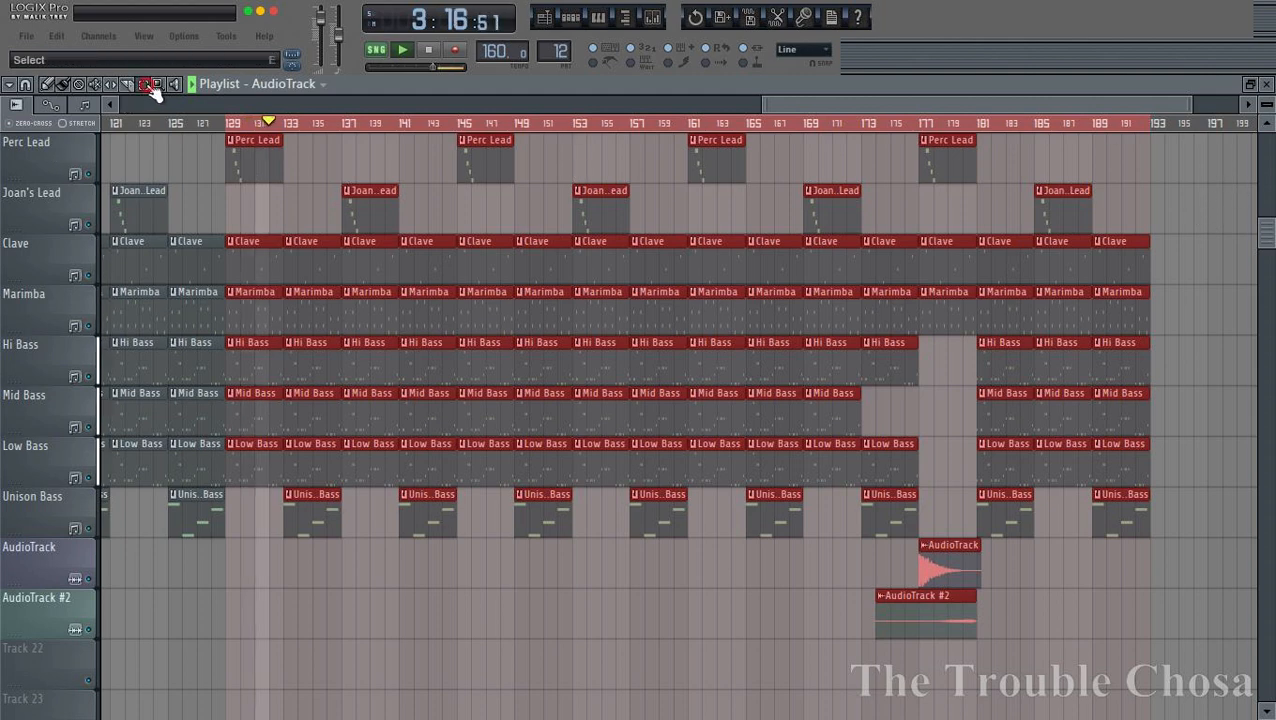
- Delete all clips from bar 173 to the end of the song and play from about bar 157
{"action": "left_click_drag", "start_coordinate": [862, 121], "coordinate": [1098, 158]}
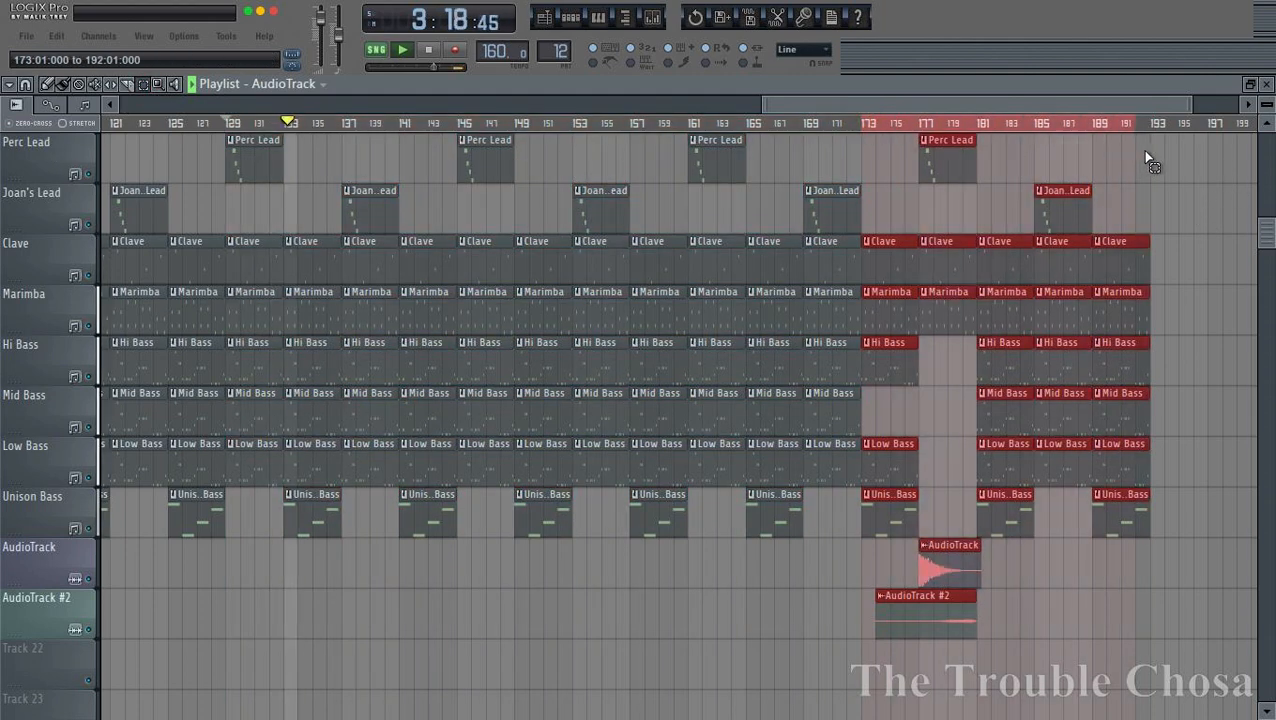
{"action": "key", "text": "Delete"}
{"action": "scroll", "coordinate": [1045, 180], "scroll_direction": "up", "scroll_amount": 11}
{"action": "left_click", "coordinate": [644, 124]}
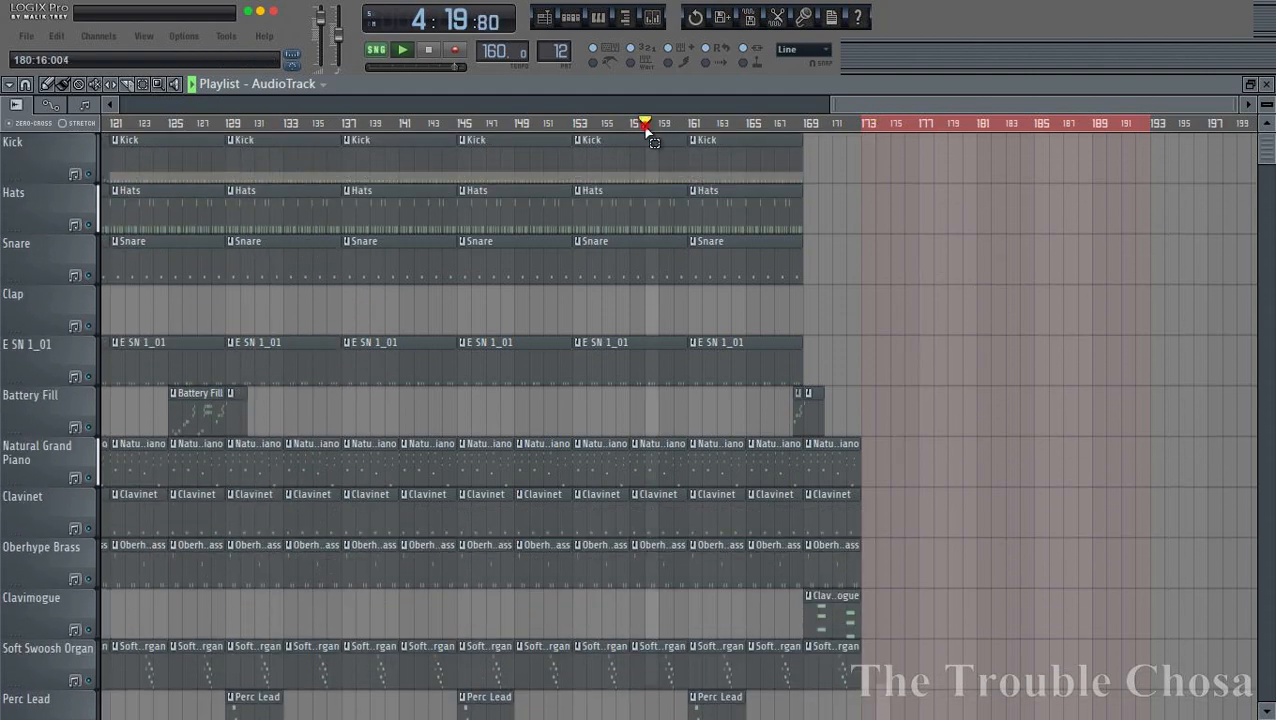
- Delete the Low Bass, Mid Bass, Hi Bass, Marimba, Clave and Joan's Lead clips that start at bar 169
{"action": "scroll", "coordinate": [932, 128], "scroll_direction": "up", "scroll_amount": 3}
{"action": "scroll", "coordinate": [936, 126], "scroll_direction": "up", "scroll_amount": 1}
{"action": "left_click_drag", "start_coordinate": [1064, 104], "coordinate": [1094, 110]}
{"action": "scroll", "coordinate": [1053, 252], "scroll_direction": "down", "scroll_amount": 7}
{"action": "scroll", "coordinate": [990, 235], "scroll_direction": "down", "scroll_amount": 6}
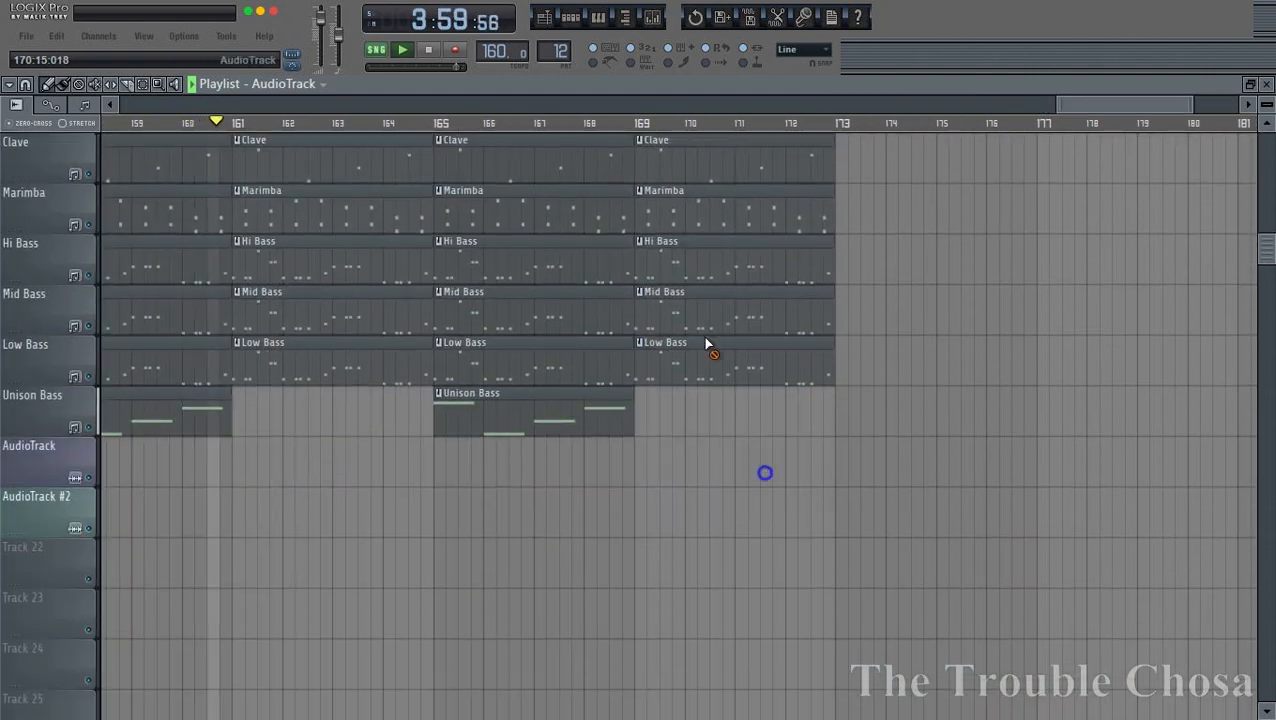
{"action": "right_click", "coordinate": [740, 365]}
{"action": "right_click", "coordinate": [732, 312]}
{"action": "right_click", "coordinate": [724, 262]}
{"action": "right_click", "coordinate": [718, 215]}
{"action": "scroll", "coordinate": [720, 300], "scroll_direction": "up", "scroll_amount": 5}
{"action": "right_click", "coordinate": [721, 410]}
{"action": "right_click", "coordinate": [719, 360]}
- Delete the Soft Swoosh Organ, Clavimogue, Oberhype Brass, Clavinet and Natural Grand Piano clips that start at bar 169
{"action": "scroll", "coordinate": [714, 470], "scroll_direction": "up", "scroll_amount": 5}
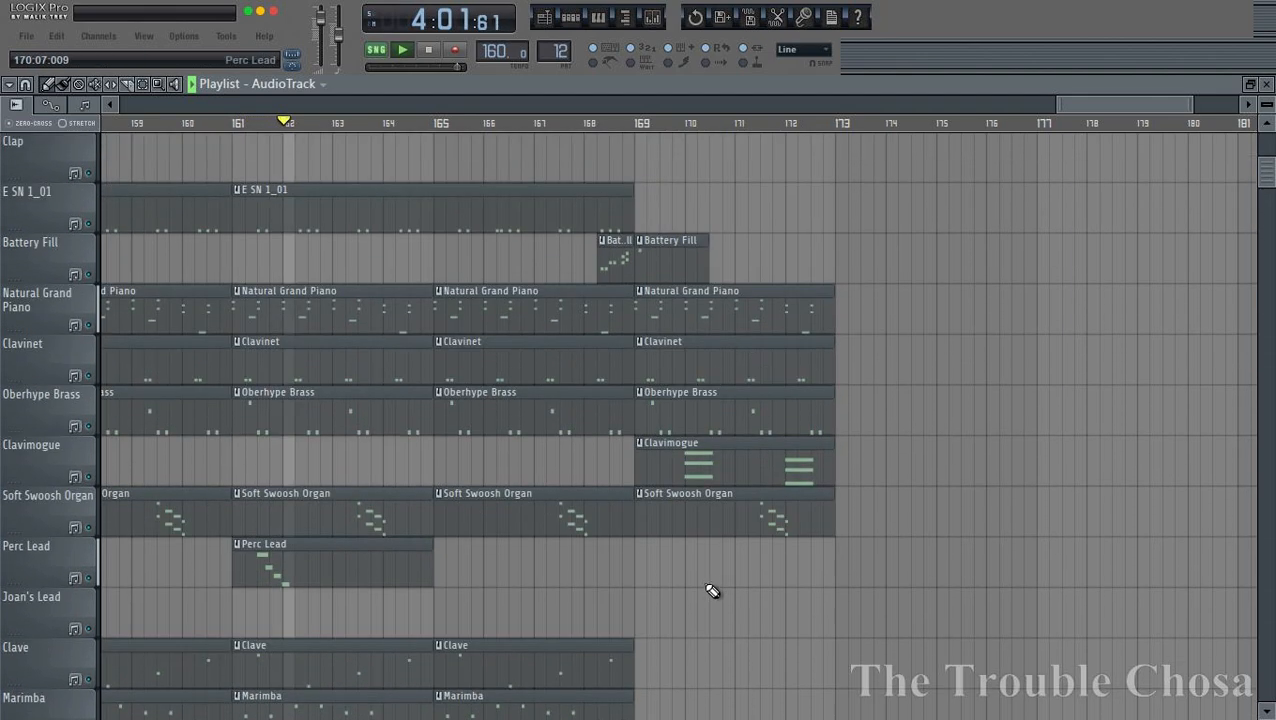
{"action": "right_click", "coordinate": [714, 515]}
{"action": "right_click", "coordinate": [715, 465]}
{"action": "right_click", "coordinate": [717, 415]}
{"action": "right_click", "coordinate": [718, 365]}
{"action": "right_click", "coordinate": [719, 313]}
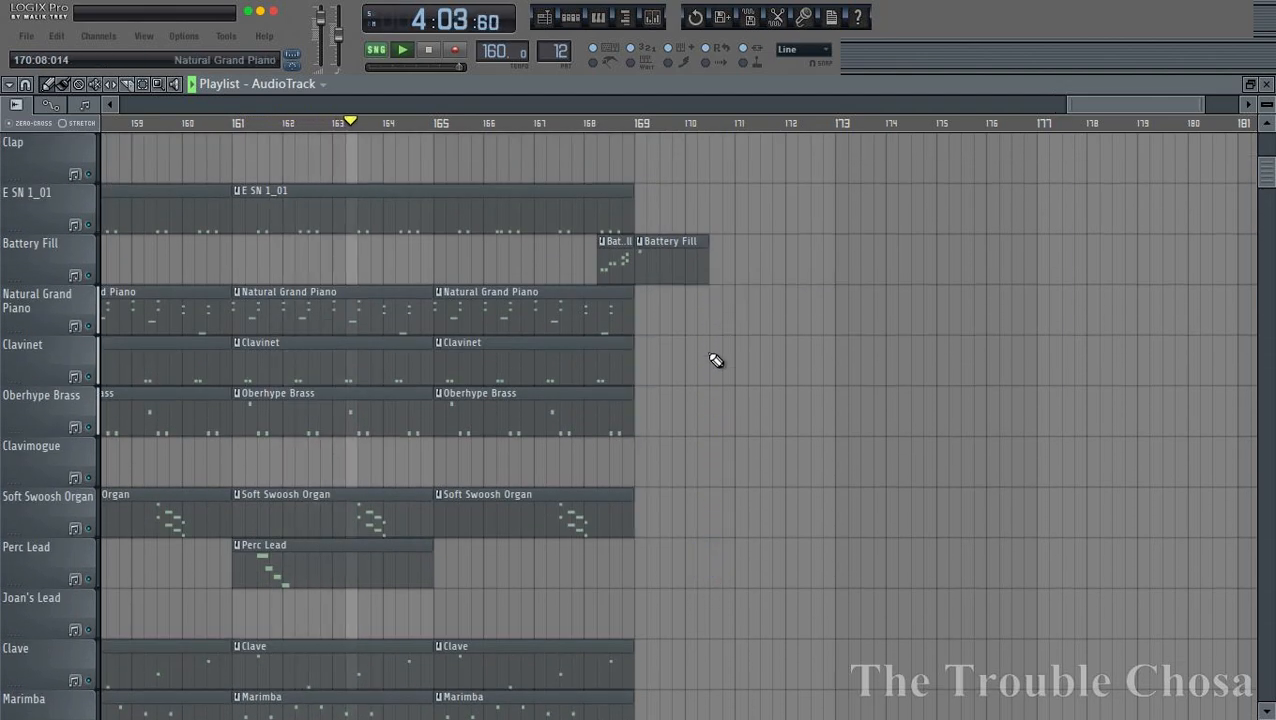
- Check the song's ending across all tracks and delete the two Battery Fill clips around bar 169
{"action": "scroll", "coordinate": [780, 400], "scroll_direction": "up", "scroll_amount": 3}
{"action": "scroll", "coordinate": [712, 125], "scroll_direction": "down", "scroll_amount": 2}
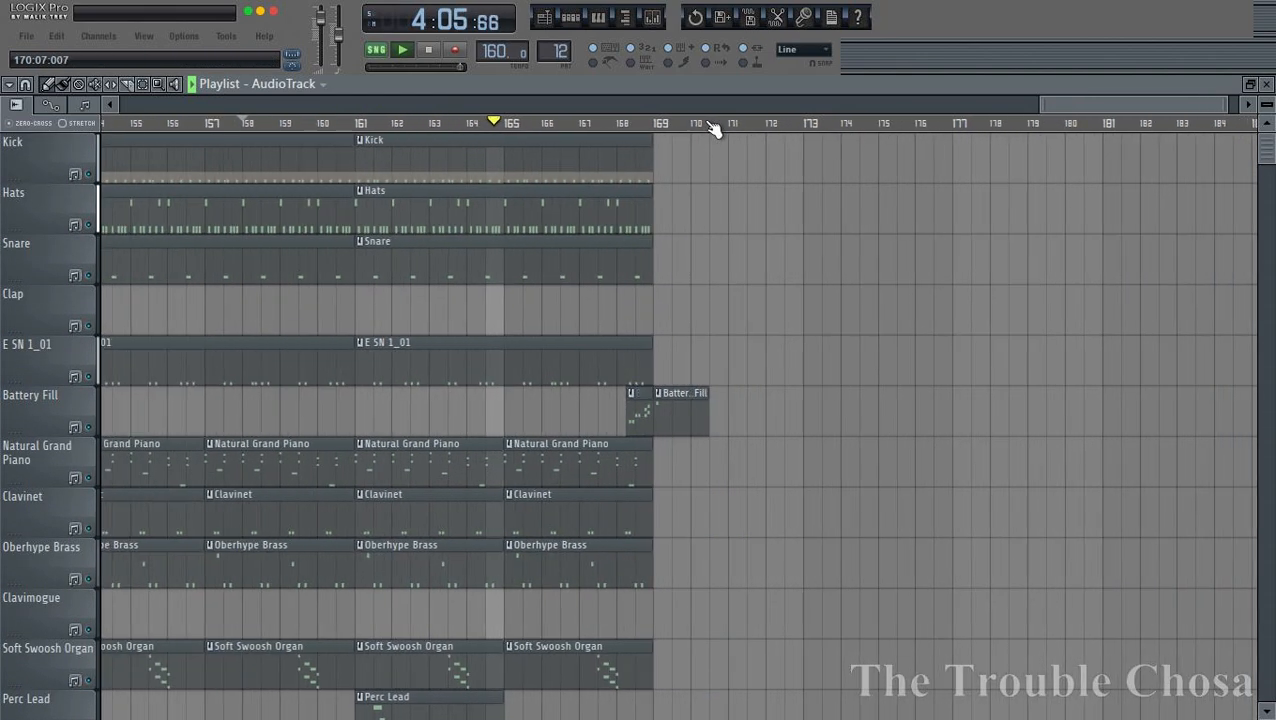
{"action": "scroll", "coordinate": [914, 298], "scroll_direction": "down", "scroll_amount": 5}
{"action": "scroll", "coordinate": [914, 300], "scroll_direction": "down", "scroll_amount": 6}
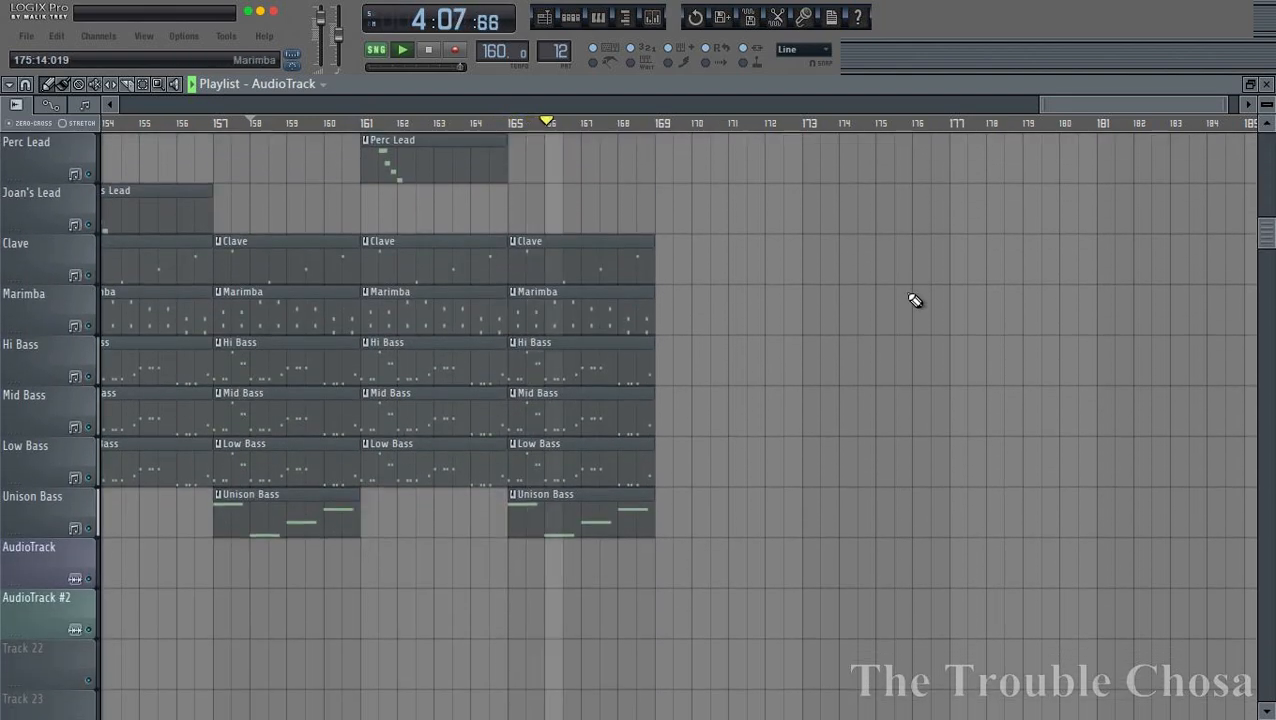
{"action": "scroll", "coordinate": [914, 300], "scroll_direction": "up", "scroll_amount": 6}
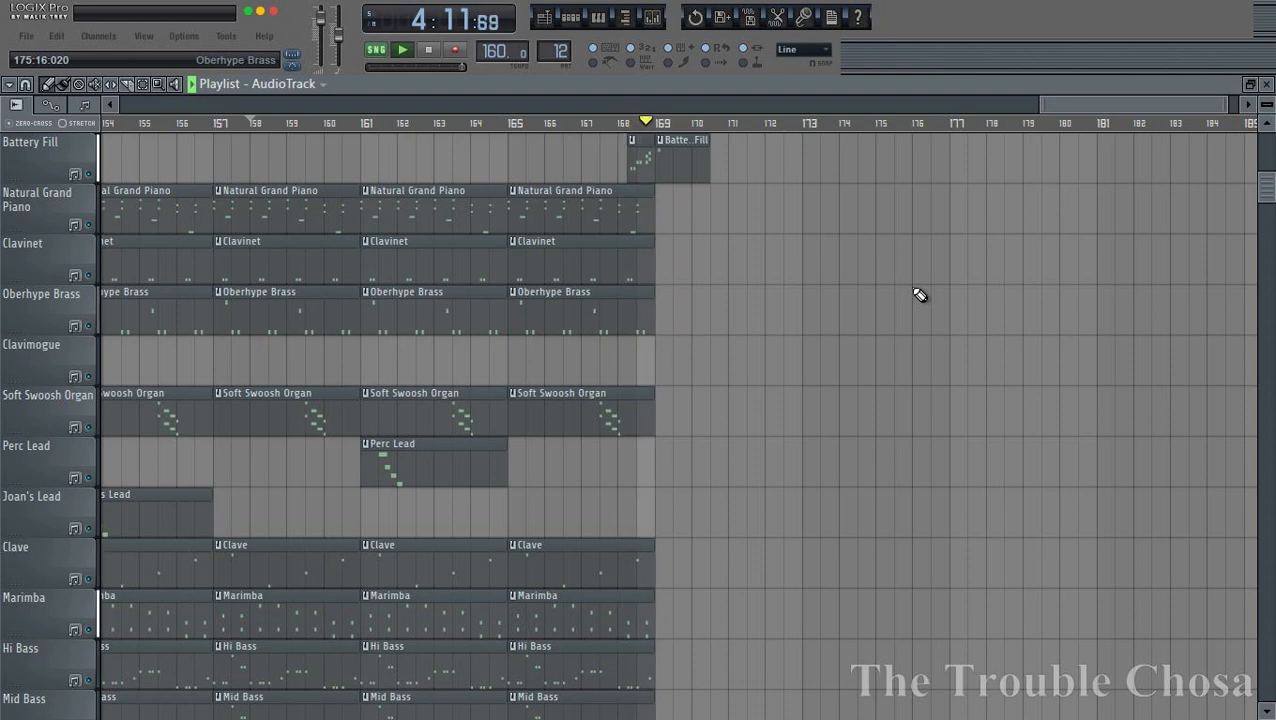
{"action": "right_click", "coordinate": [708, 168]}
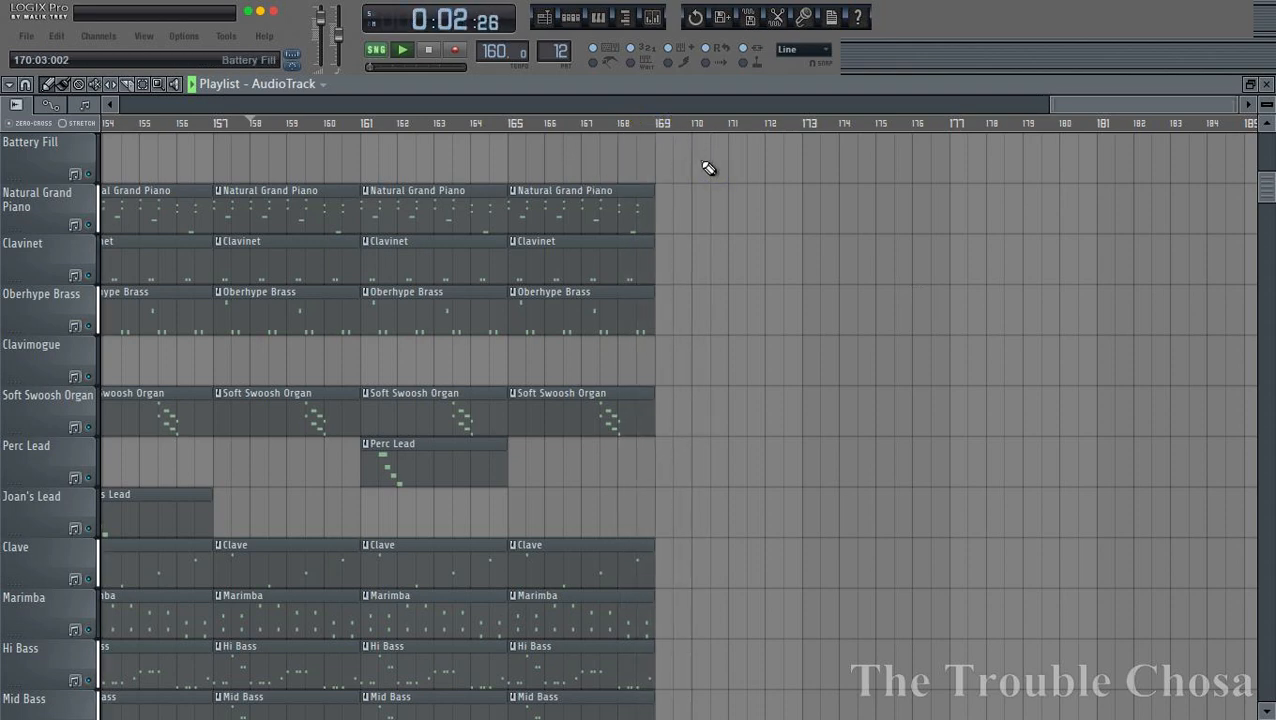
- Save the shortened arrangement under the existing "1 - 3 Beat [Xitsonga Instru]" file name, overwriting it
{"action": "scroll", "coordinate": [708, 168], "scroll_direction": "down", "scroll_amount": 8}
{"action": "scroll", "coordinate": [601, 125], "scroll_direction": "down", "scroll_amount": 6}
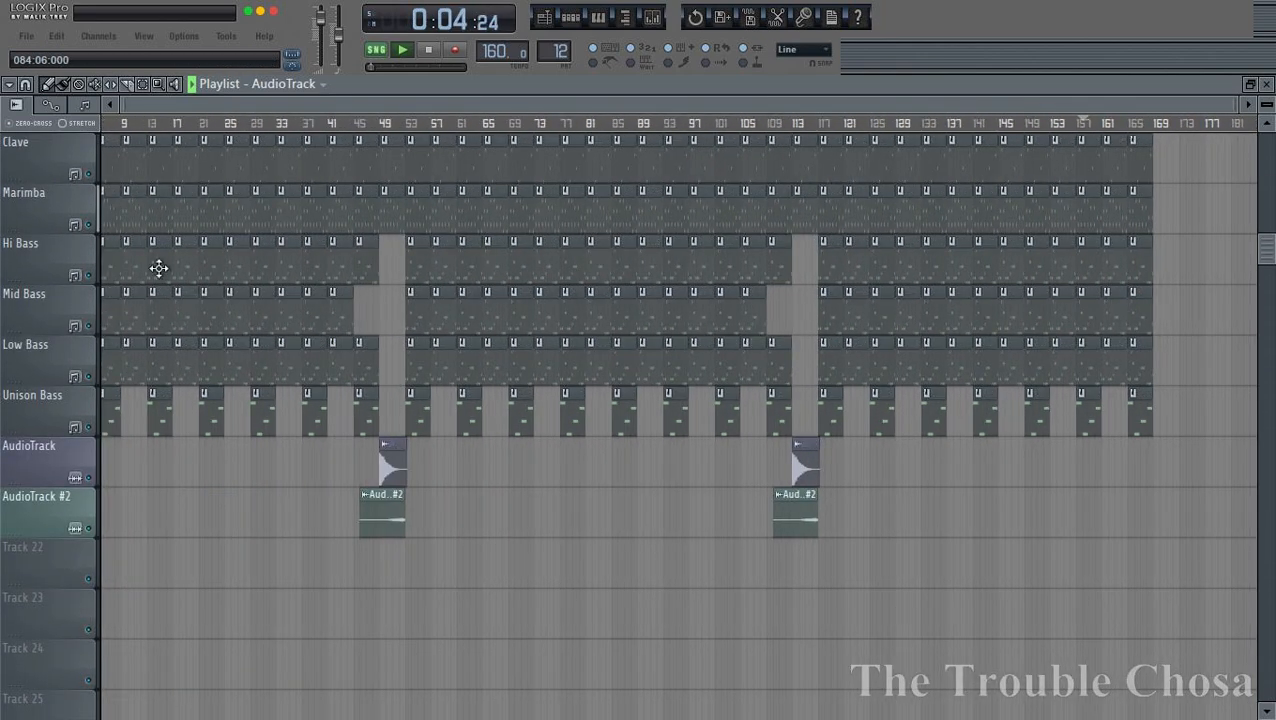
{"action": "left_click", "coordinate": [28, 36]}
{"action": "left_click", "coordinate": [30, 158]}
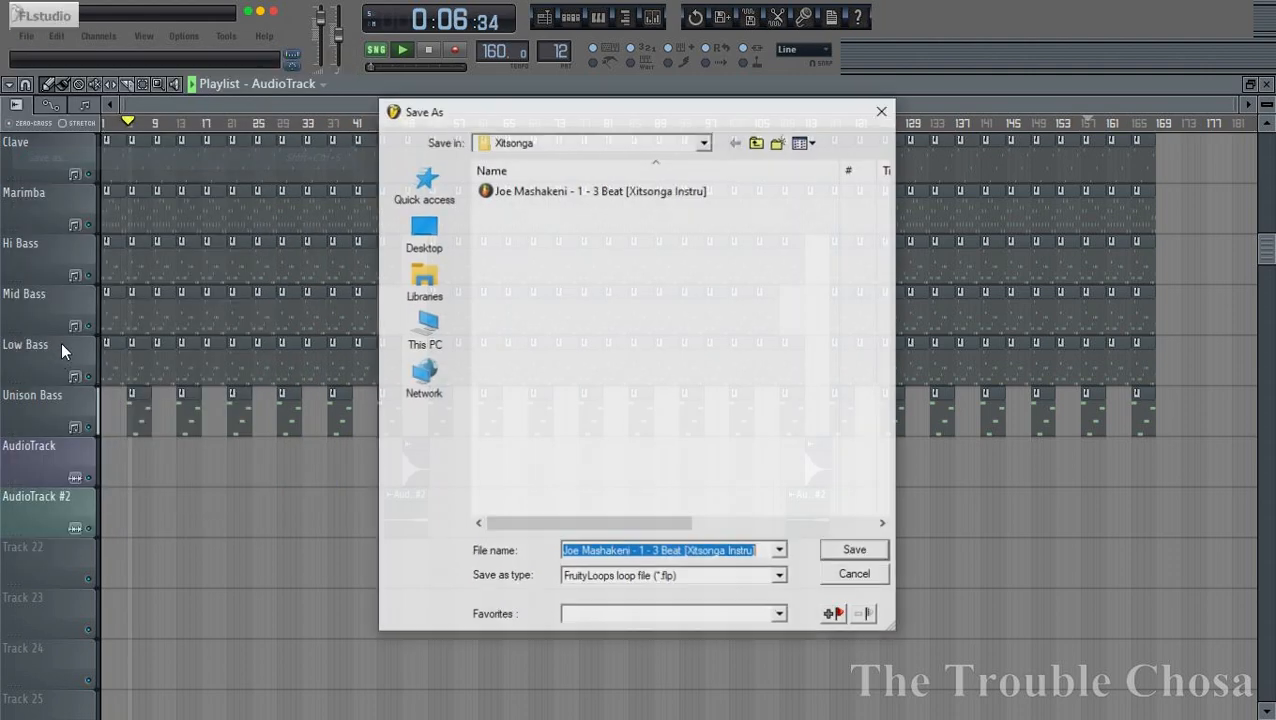
{"action": "key", "text": "Return"}
{"action": "key", "text": "Left"}
{"action": "key", "text": "Return"}
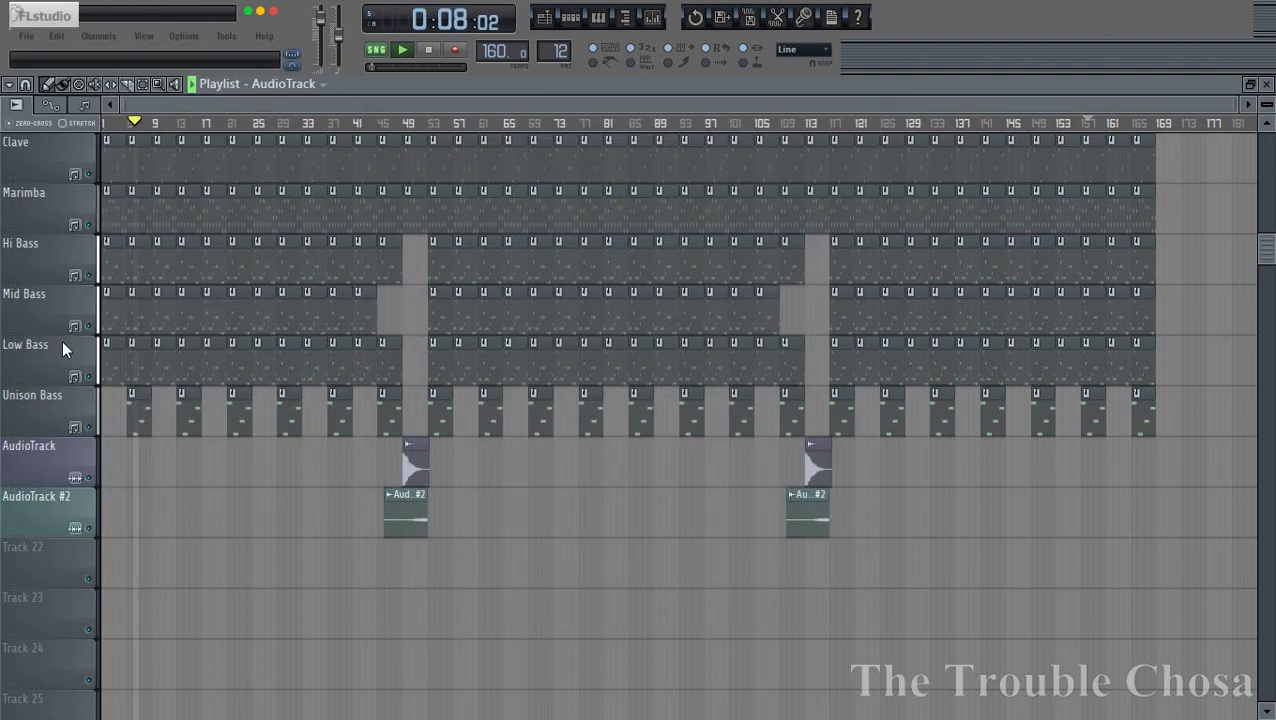
- Save the project once more with Save As, keeping the same file name in the Xitsonga folder
{"action": "left_click", "coordinate": [18, 36]}
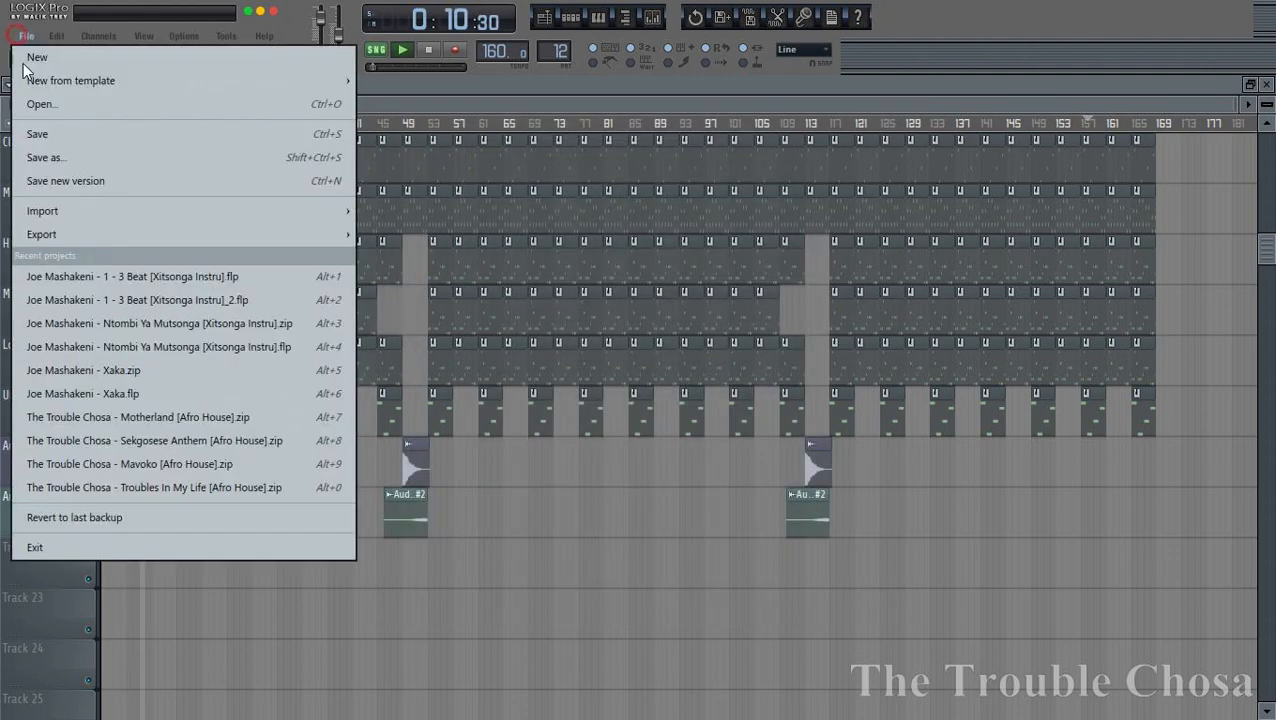
{"action": "left_click", "coordinate": [39, 159]}
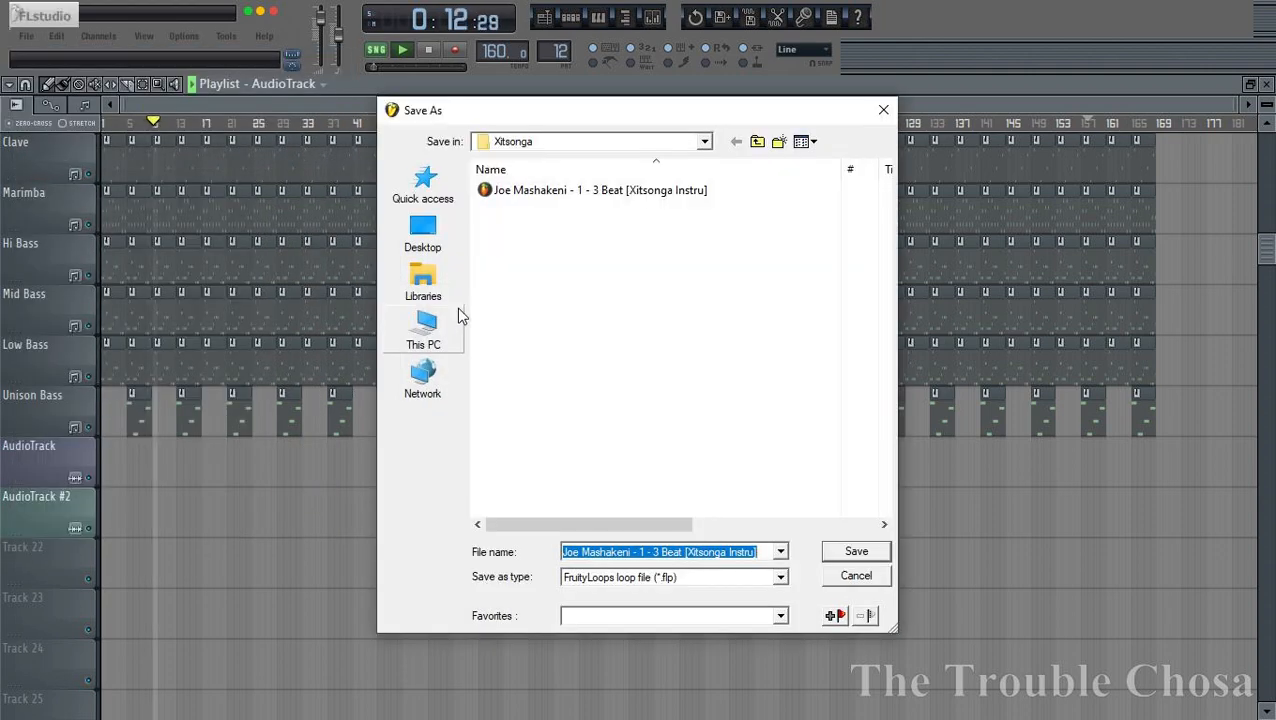
{"action": "key", "text": "Return"}
{"action": "key", "text": "Return"}
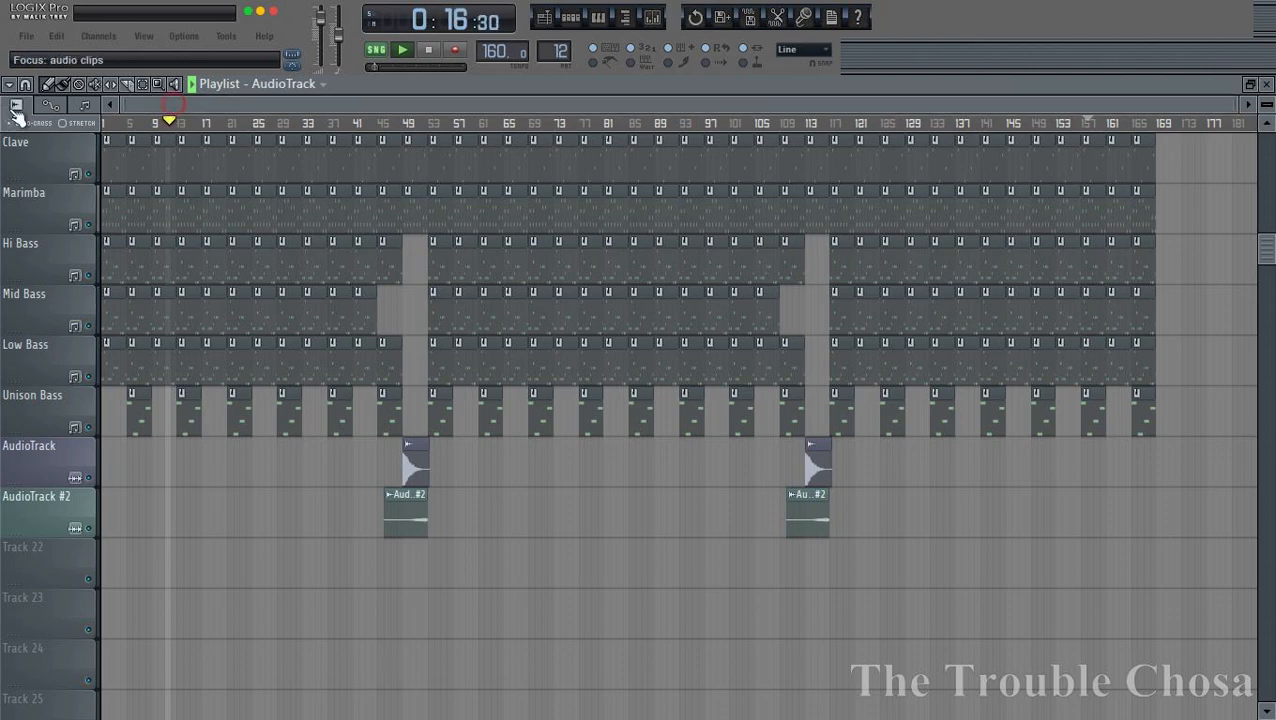
- Delete the Battery Fill clip at bar 1 of the playlist
{"action": "scroll", "coordinate": [120, 121], "scroll_direction": "up", "scroll_amount": 10}
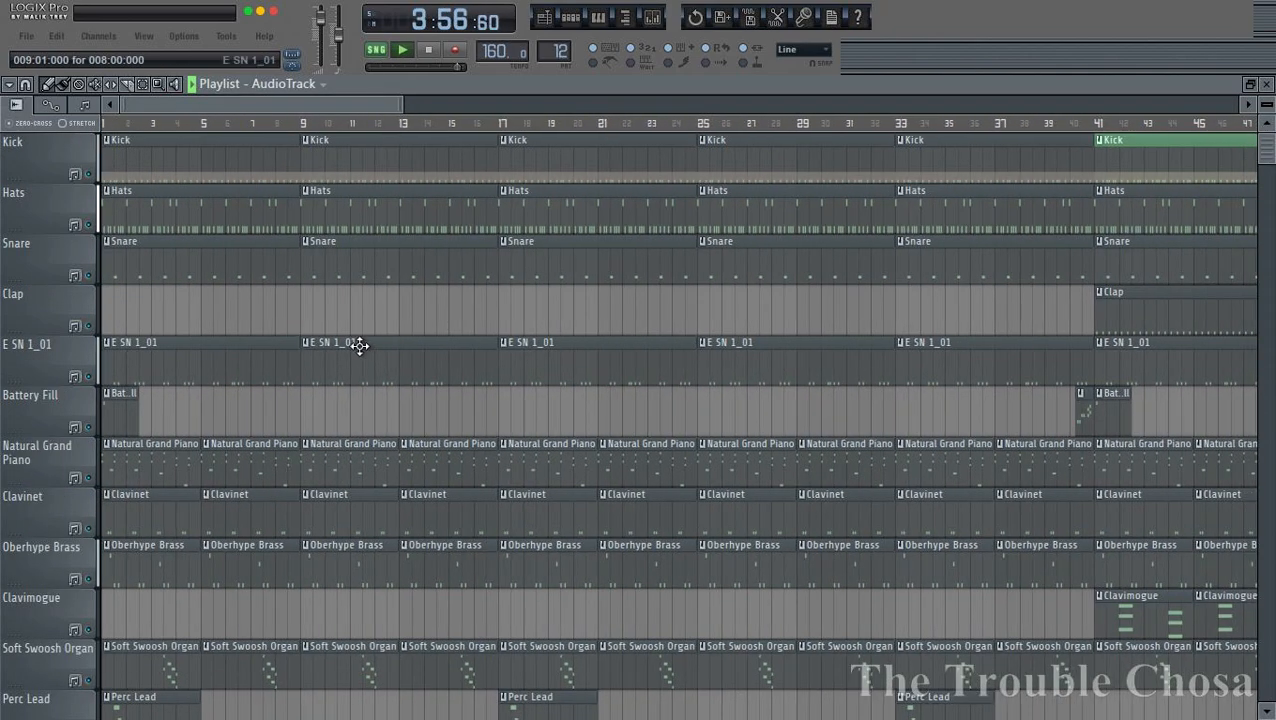
{"action": "scroll", "coordinate": [360, 345], "scroll_direction": "down", "scroll_amount": 5}
{"action": "scroll", "coordinate": [497, 252], "scroll_direction": "up", "scroll_amount": 4}
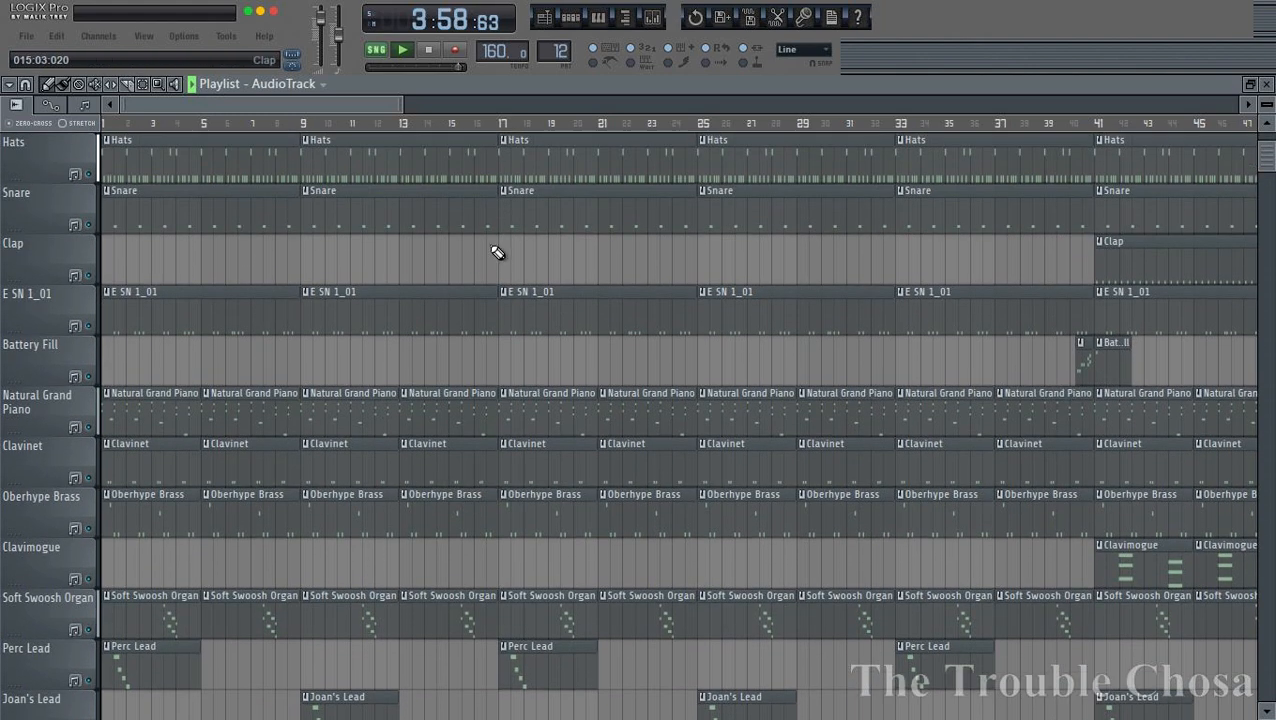
{"action": "scroll", "coordinate": [216, 296], "scroll_direction": "up", "scroll_amount": 1}
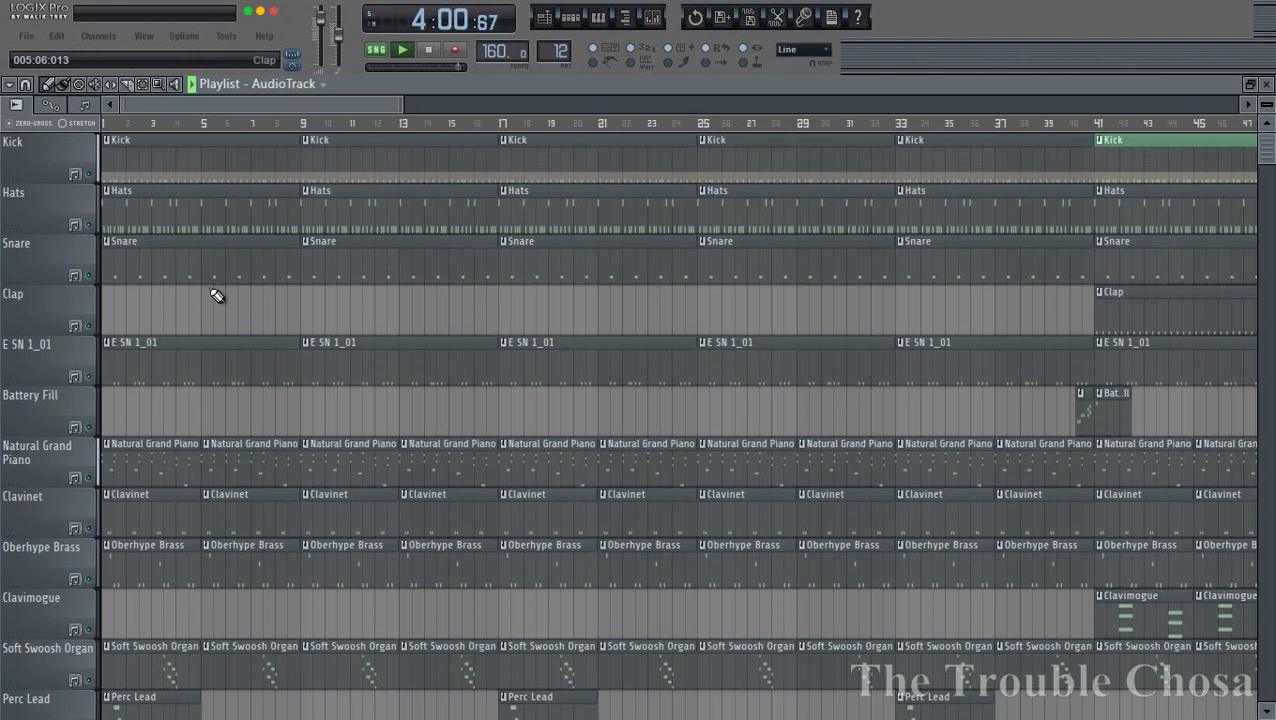
- Save the project as a new version under the existing "1 - 3 Beat [Xitsonga Instru]" file name, replacing the old file
{"action": "left_click", "coordinate": [26, 36]}
{"action": "left_click", "coordinate": [80, 152]}
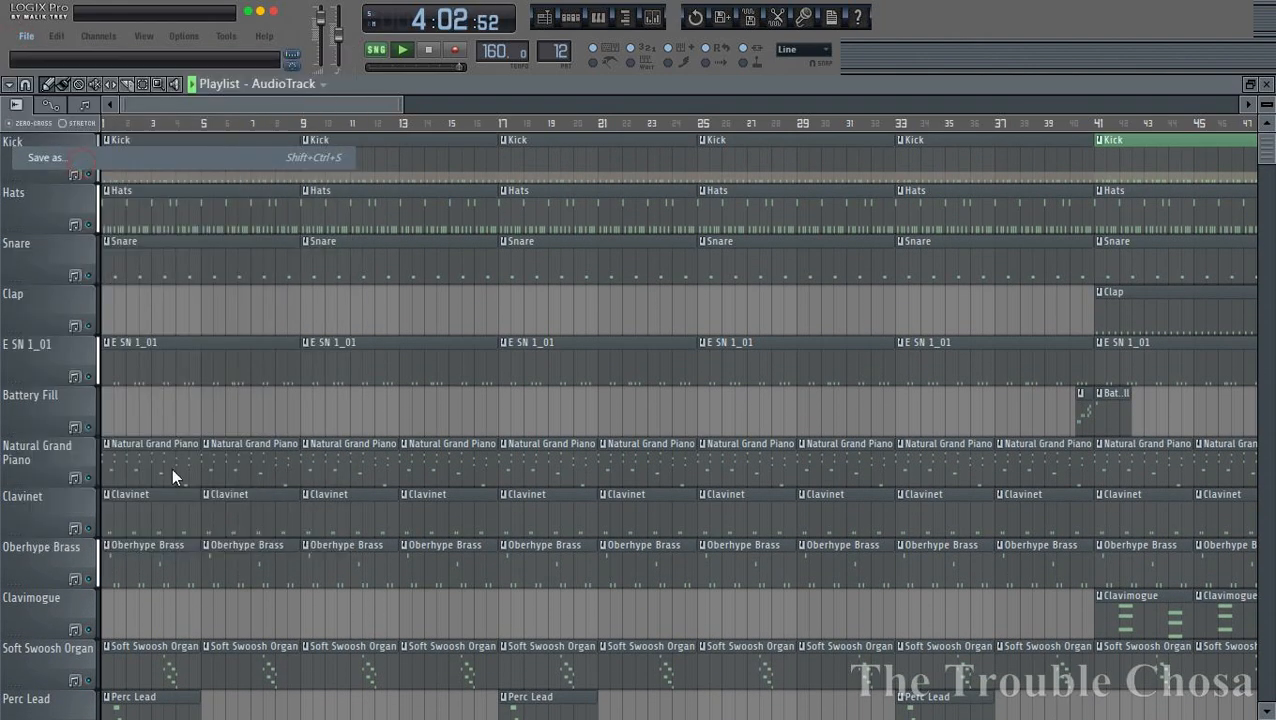
{"action": "key", "text": "Return"}
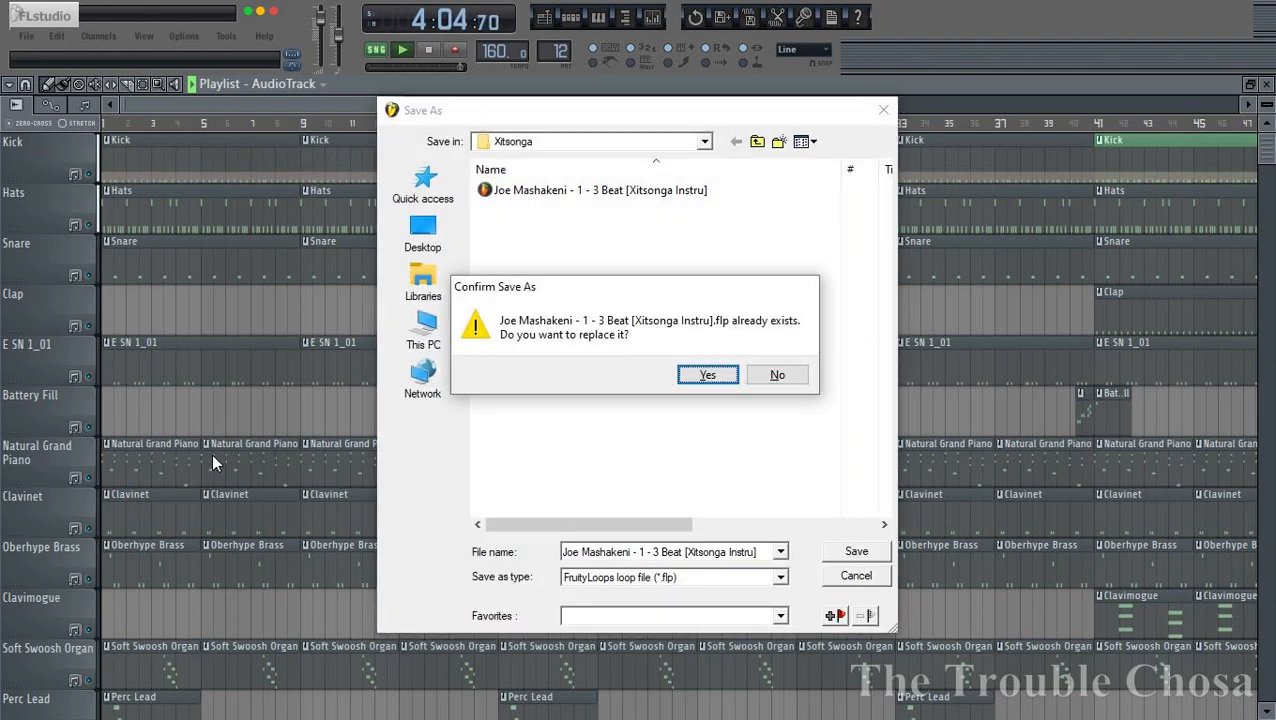
{"action": "key", "text": "Return"}
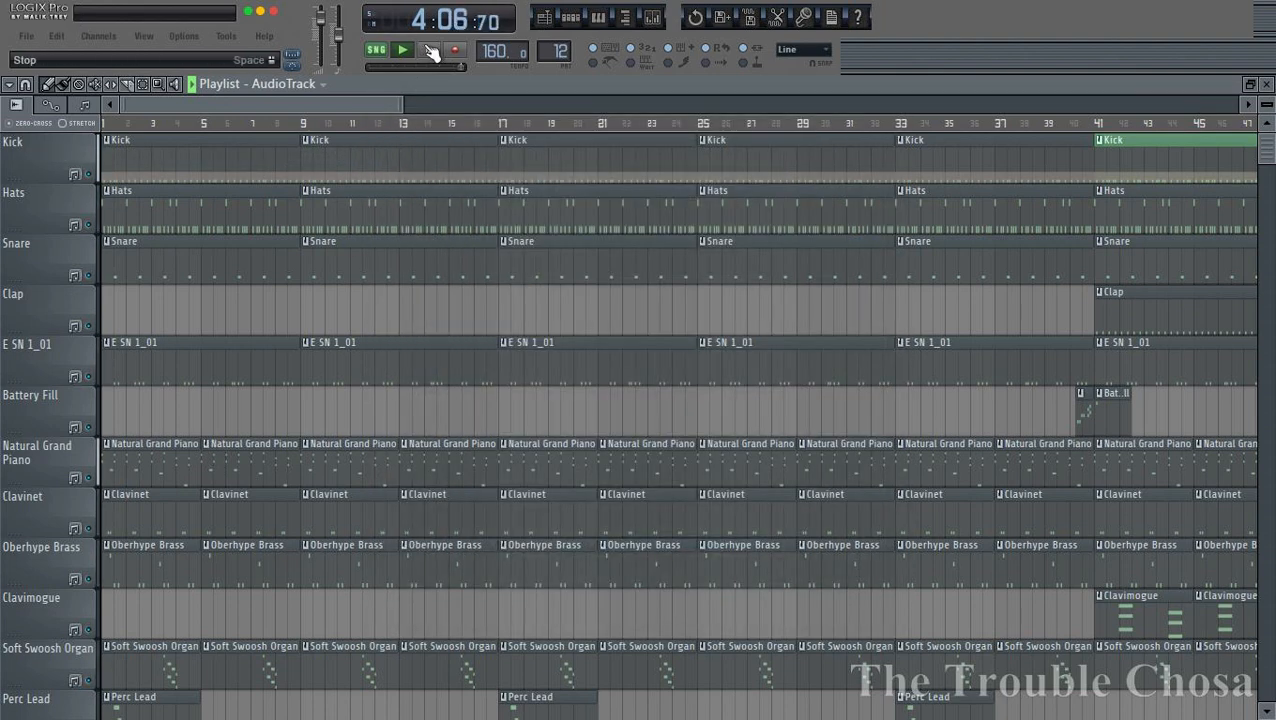
- Delete the Perc Lead, Soft Swoosh Organ and Joan's Lead clips before bar 13 and copy the Battery Fill pair to around bar 9
{"action": "scroll", "coordinate": [404, 356], "scroll_direction": "down", "scroll_amount": 5}
{"action": "scroll", "coordinate": [378, 343], "scroll_direction": "down", "scroll_amount": 4}
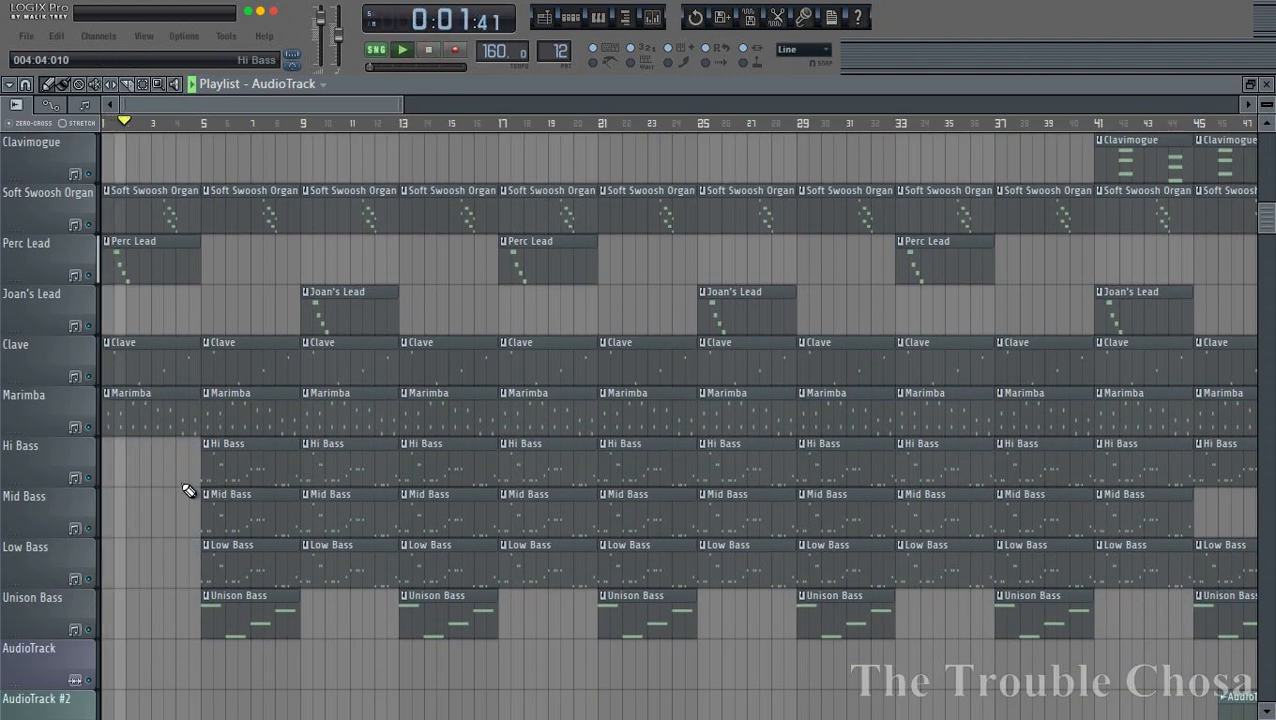
{"action": "key", "text": "space"}
{"action": "key", "text": "space"}
{"action": "right_click", "coordinate": [154, 268]}
{"action": "right_click", "coordinate": [152, 215]}
{"action": "scroll", "coordinate": [180, 300], "scroll_direction": "up", "scroll_amount": 4}
{"action": "right_click", "coordinate": [245, 415]}
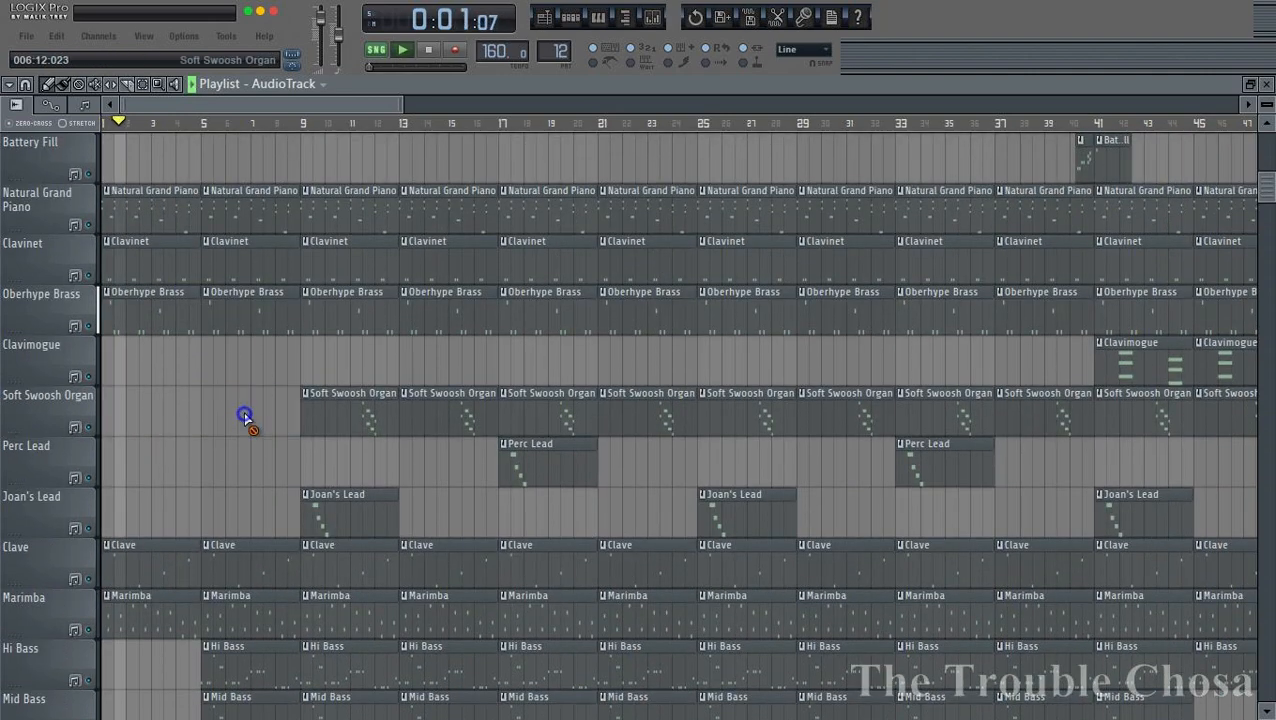
{"action": "right_click", "coordinate": [313, 418]}
{"action": "right_click", "coordinate": [345, 505]}
{"action": "scroll", "coordinate": [342, 504], "scroll_direction": "up", "scroll_amount": 4}
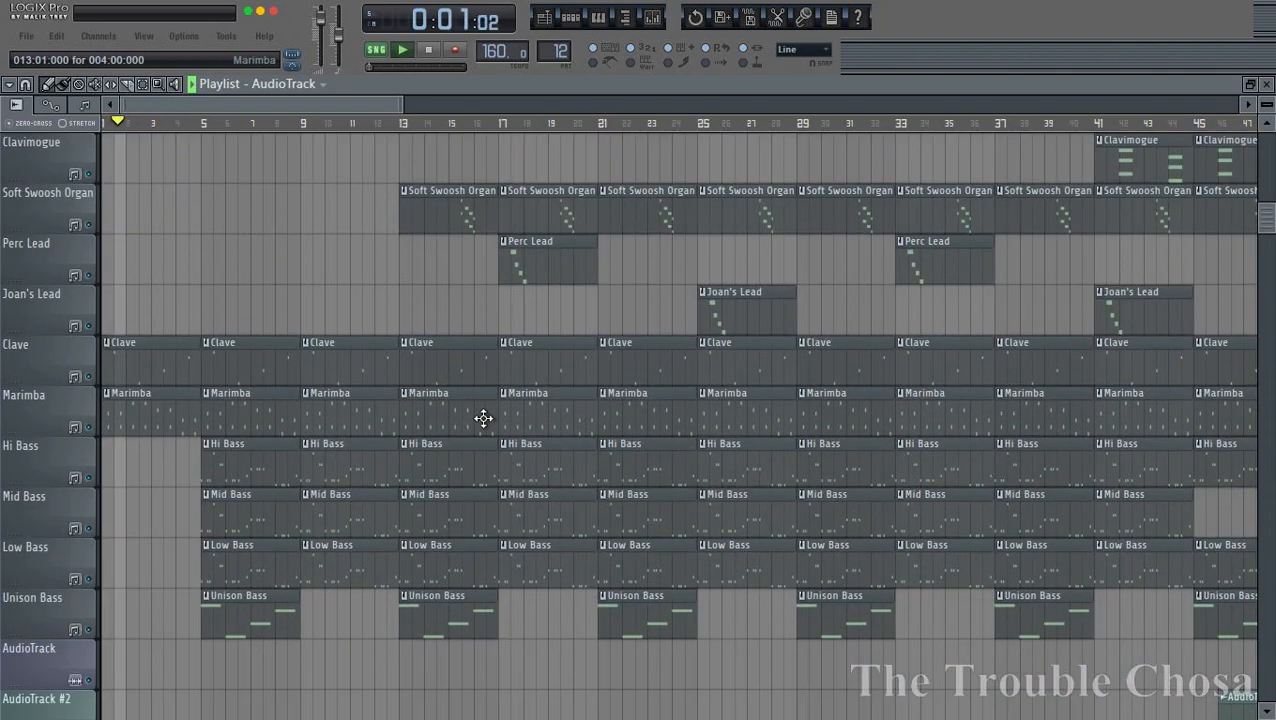
{"action": "scroll", "coordinate": [483, 418], "scroll_direction": "up", "scroll_amount": 5}
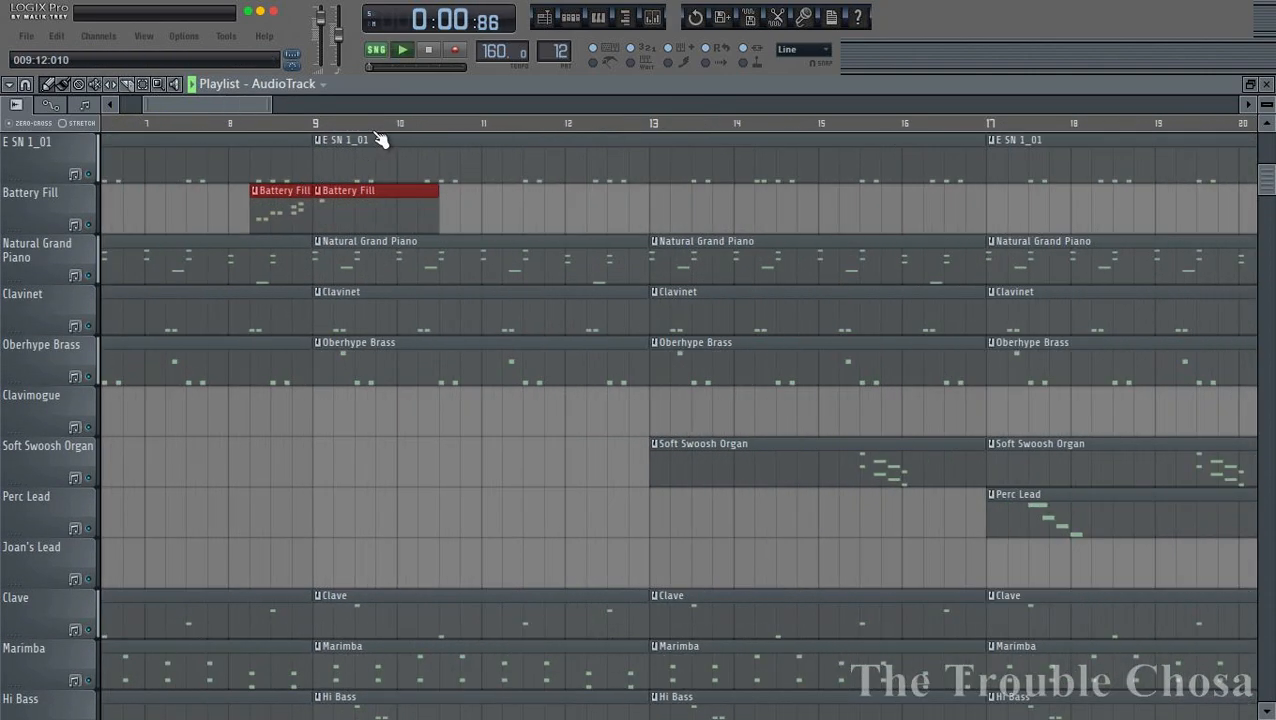
- Delete the Mid Bass clip at bar 5 and trim the first Low Bass clip so it starts at bar 7
{"action": "scroll", "coordinate": [381, 138], "scroll_direction": "down", "scroll_amount": 5}
{"action": "scroll", "coordinate": [473, 447], "scroll_direction": "down", "scroll_amount": 7}
{"action": "key", "text": "space"}
{"action": "scroll", "coordinate": [397, 455], "scroll_direction": "up", "scroll_amount": 1}
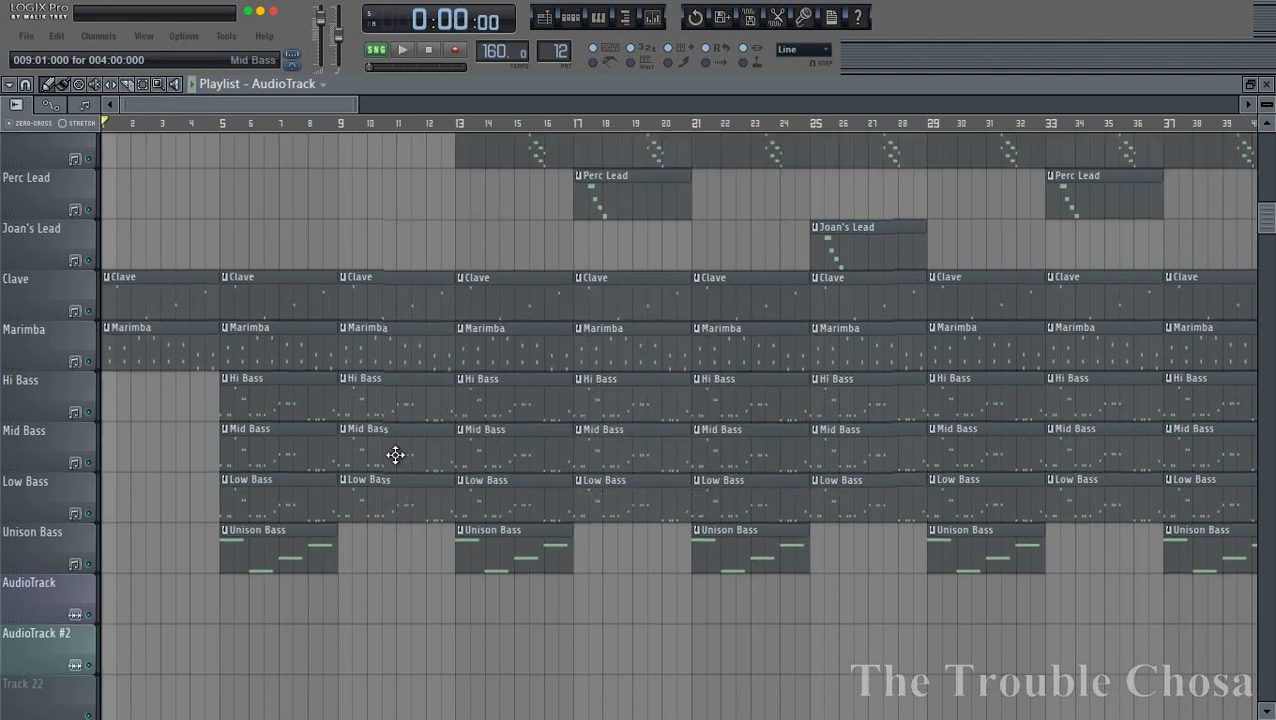
{"action": "scroll", "coordinate": [396, 455], "scroll_direction": "down", "scroll_amount": 1}
{"action": "key", "text": "space"}
{"action": "right_click", "coordinate": [251, 416]}
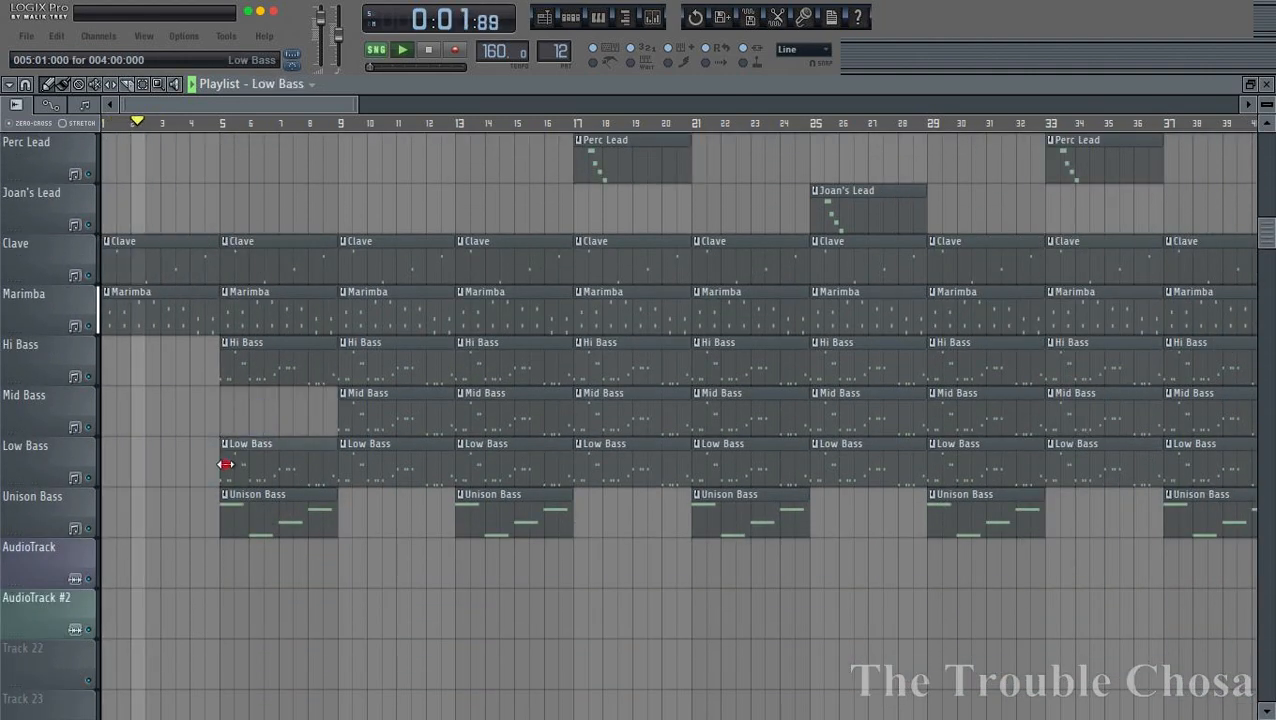
{"action": "left_click_drag", "start_coordinate": [226, 464], "coordinate": [283, 460]}
{"action": "scroll", "coordinate": [259, 427], "scroll_direction": "up", "scroll_amount": 1}
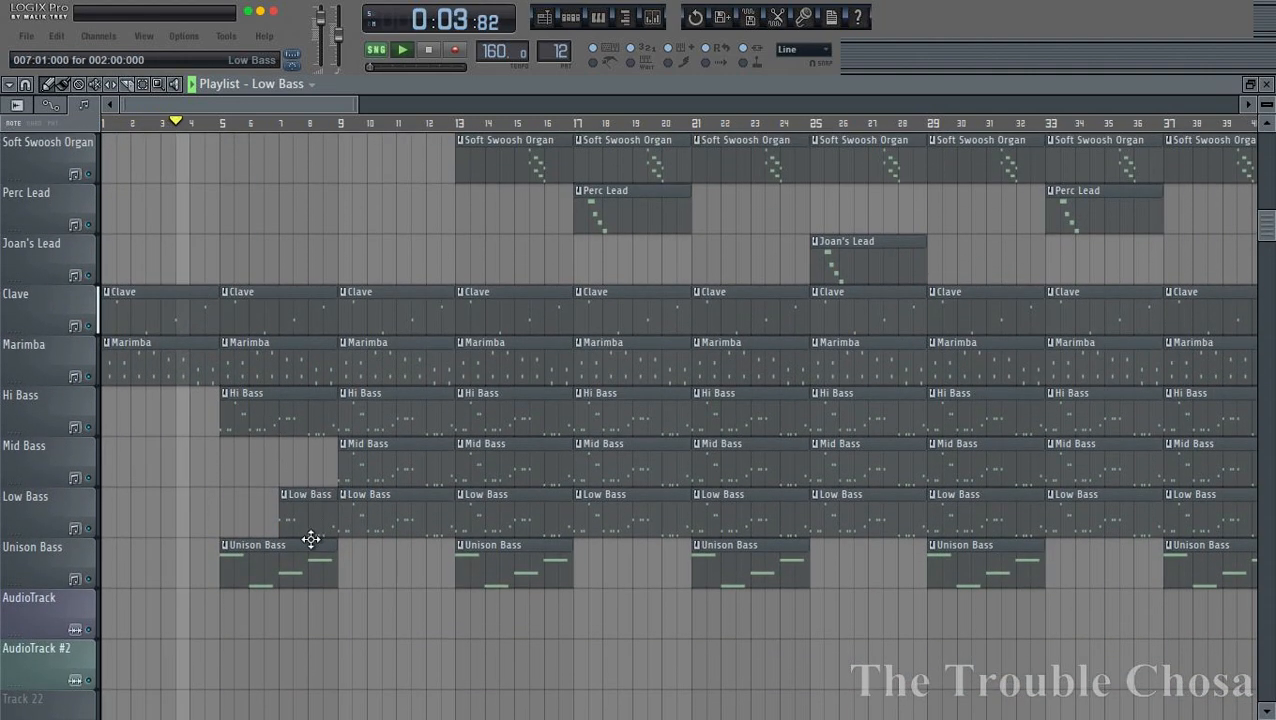
- Delete the Unison Bass clip at bar 5 from the intro
{"action": "scroll", "coordinate": [304, 563], "scroll_direction": "up", "scroll_amount": 1}
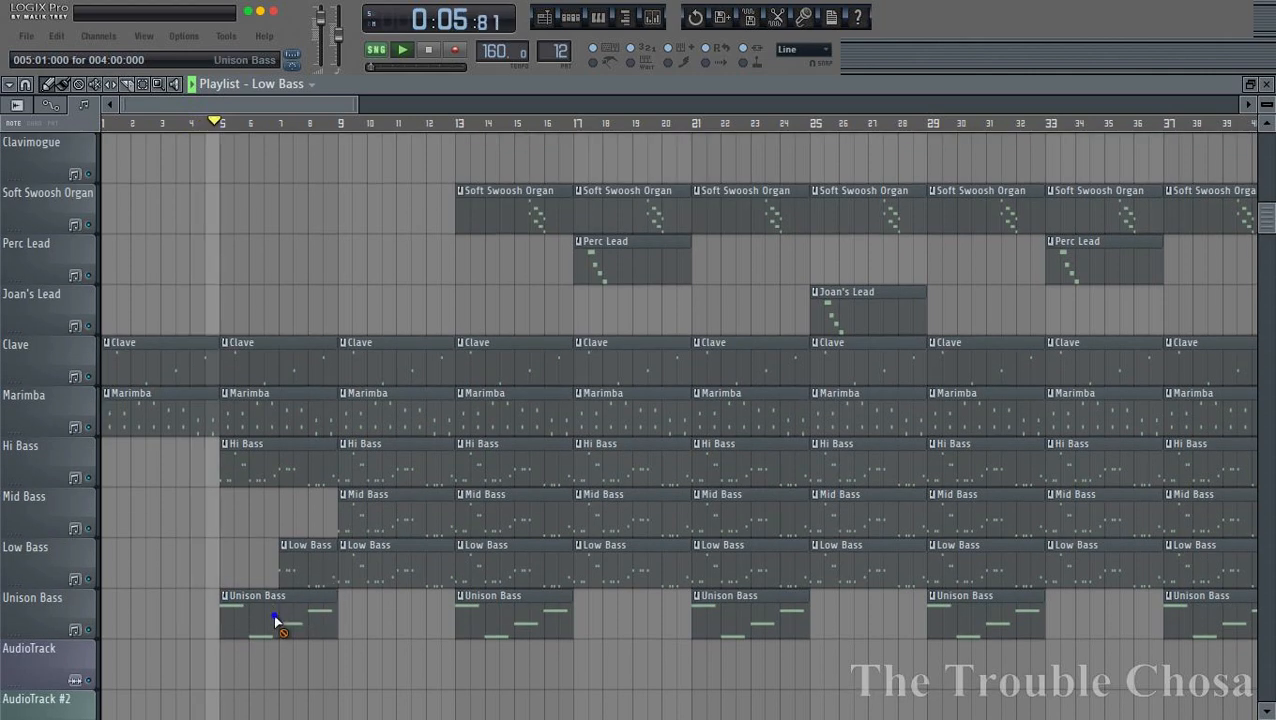
{"action": "right_click", "coordinate": [276, 614]}
{"action": "scroll", "coordinate": [366, 490], "scroll_direction": "up", "scroll_amount": 4}
{"action": "scroll", "coordinate": [110, 215], "scroll_direction": "up", "scroll_amount": 2}
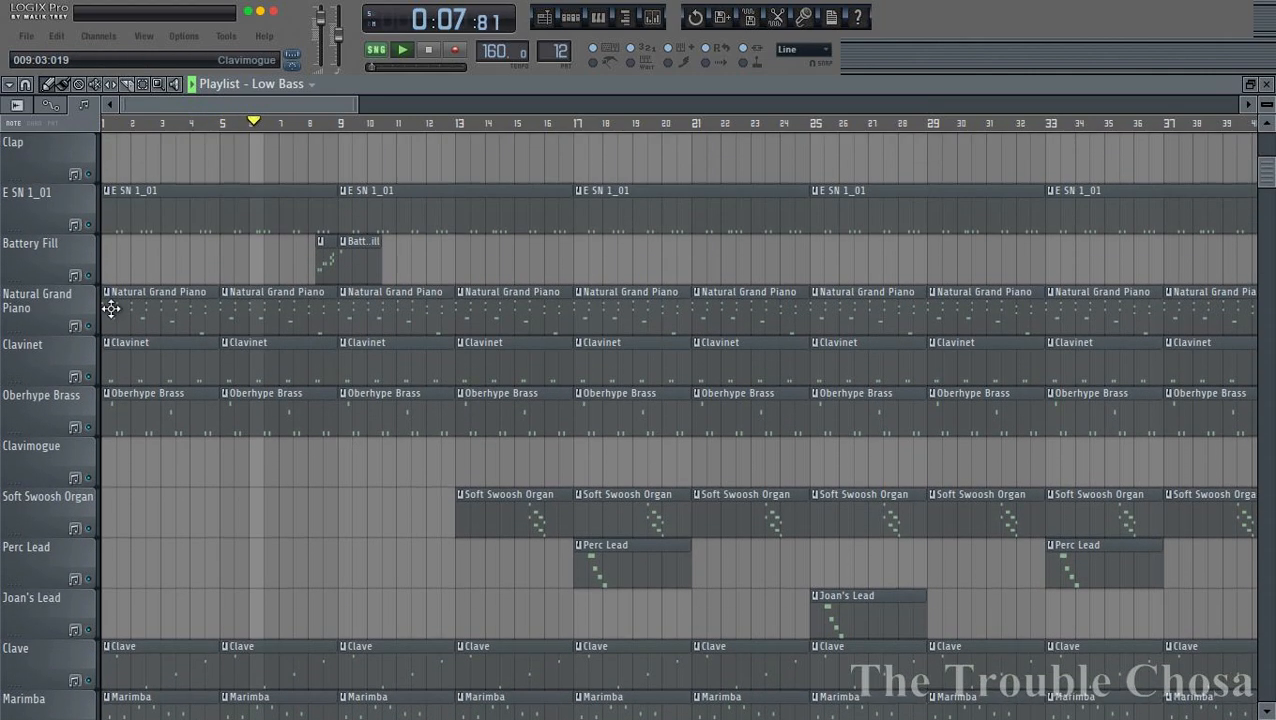
{"action": "scroll", "coordinate": [293, 343], "scroll_direction": "up", "scroll_amount": 3}
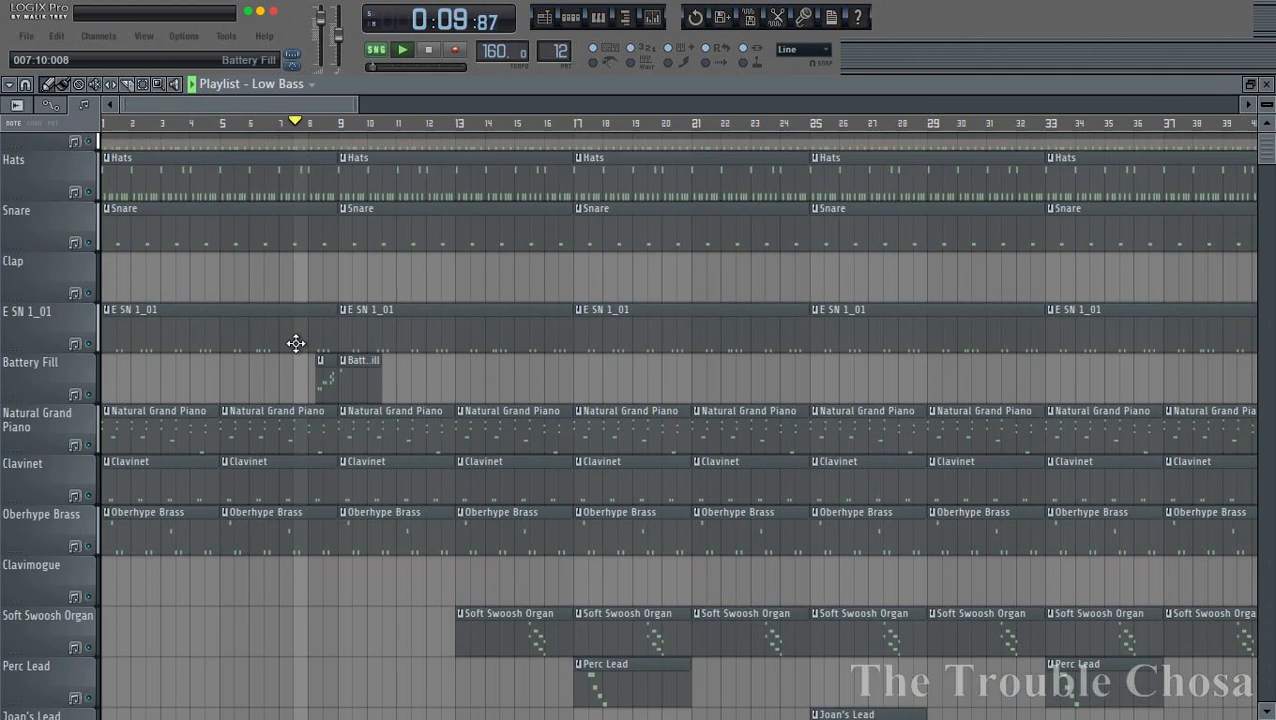
- Save the thinned-out intro with Save As, overwriting "1 - 3 Beat [Xitsonga Instru]" in the Xitsonga folder
{"action": "left_click", "coordinate": [26, 36]}
{"action": "left_click", "coordinate": [48, 173]}
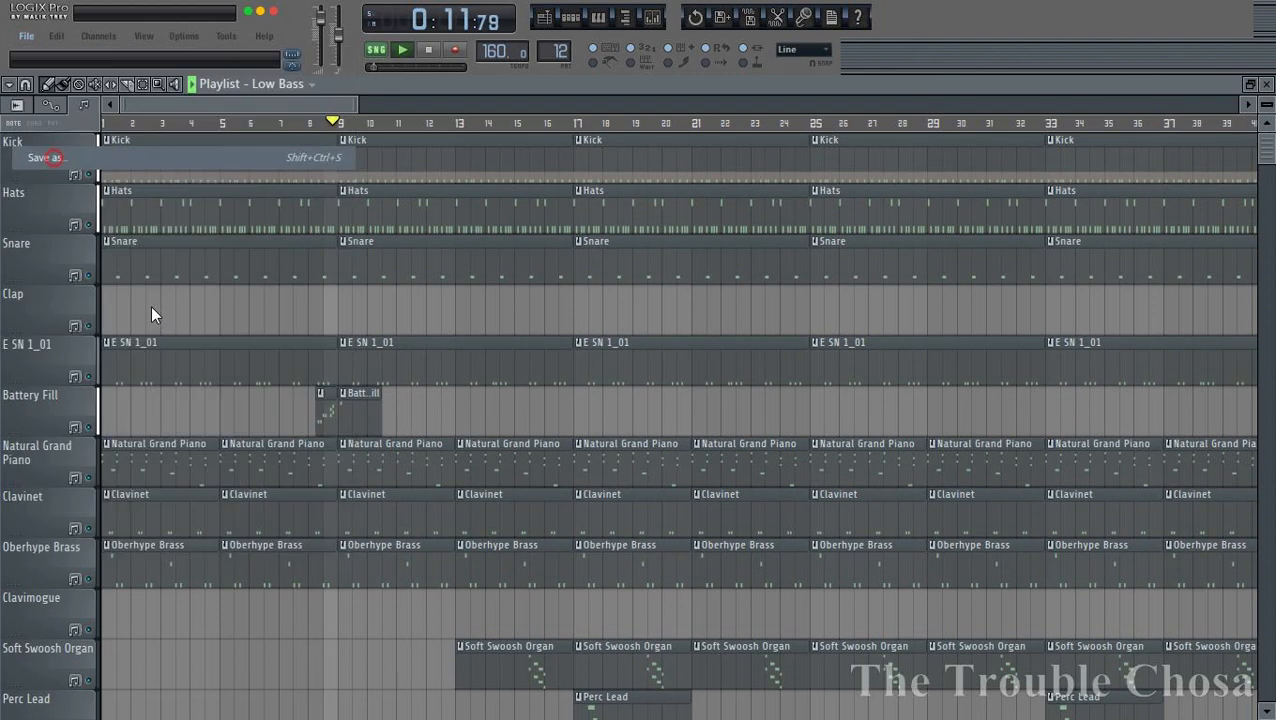
{"action": "key", "text": "Return"}
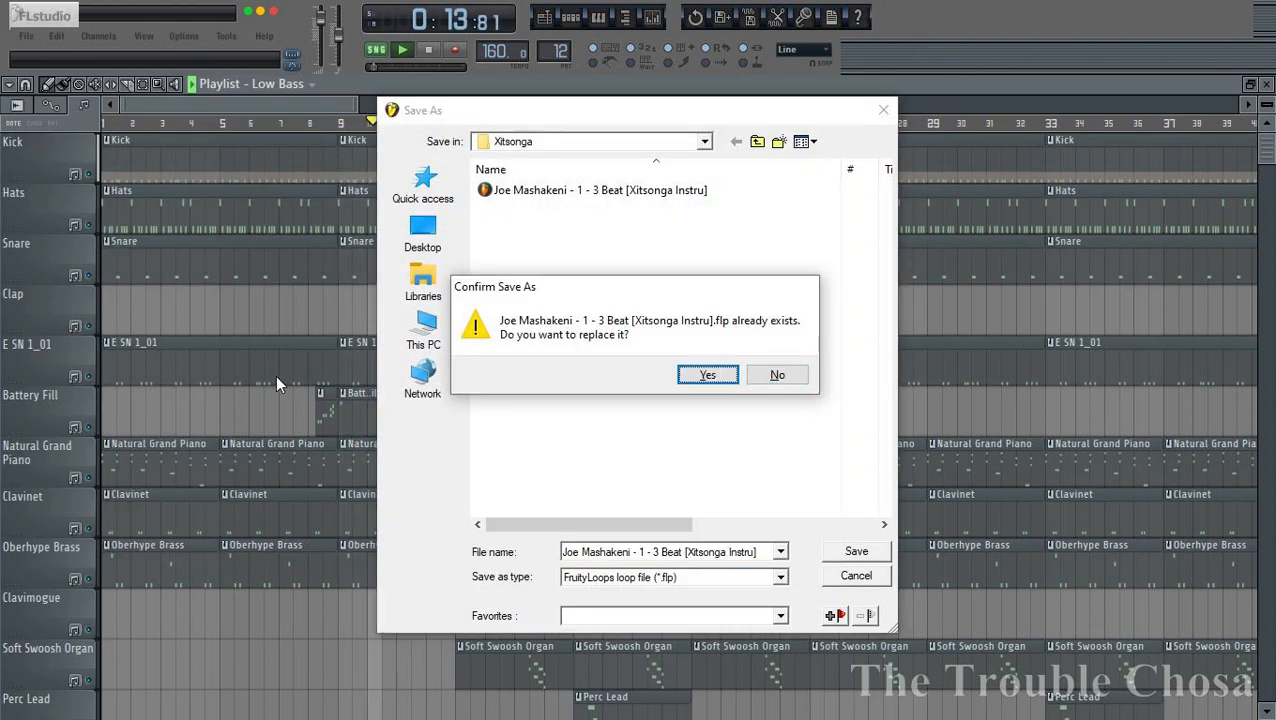
{"action": "key", "text": "Return"}
- Delete the Soft Swoosh Organ clips at bars 13, 17 and 21 and the Perc Lead clip at bar 17
{"action": "scroll", "coordinate": [580, 399], "scroll_direction": "down", "scroll_amount": 1}
{"action": "scroll", "coordinate": [580, 399], "scroll_direction": "down", "scroll_amount": 8}
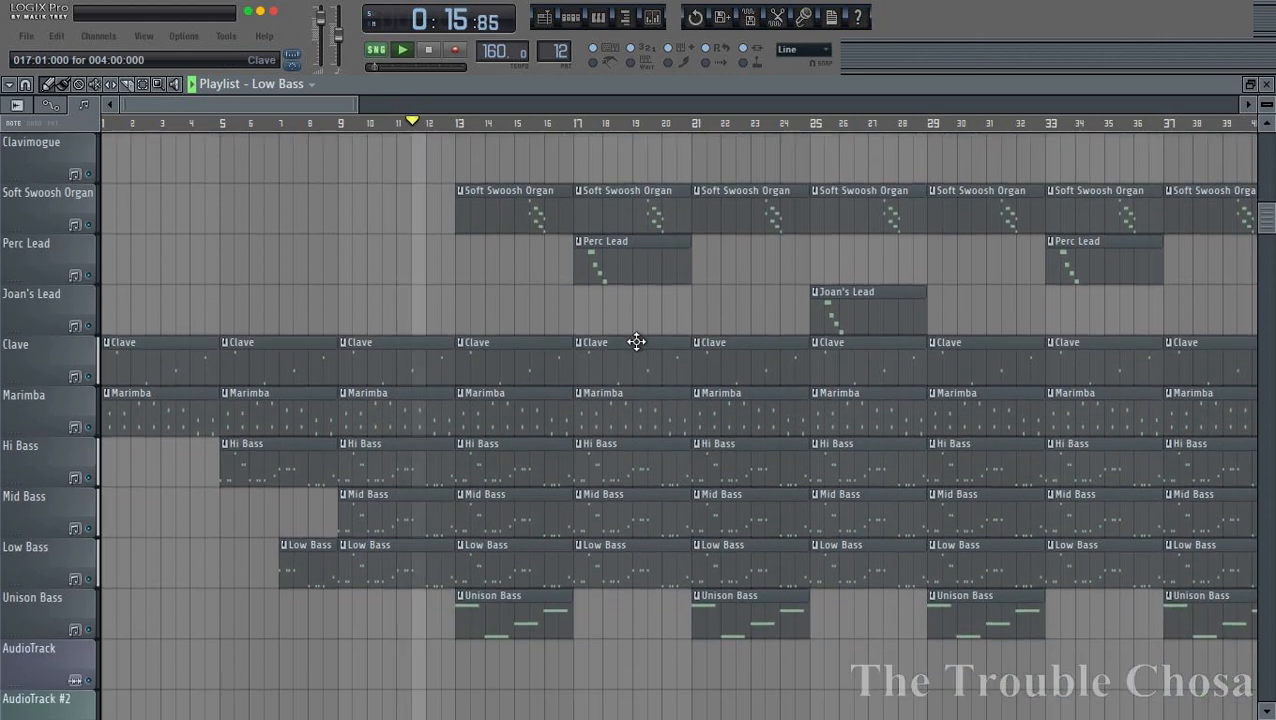
{"action": "right_click", "coordinate": [507, 203]}
{"action": "right_click", "coordinate": [672, 205]}
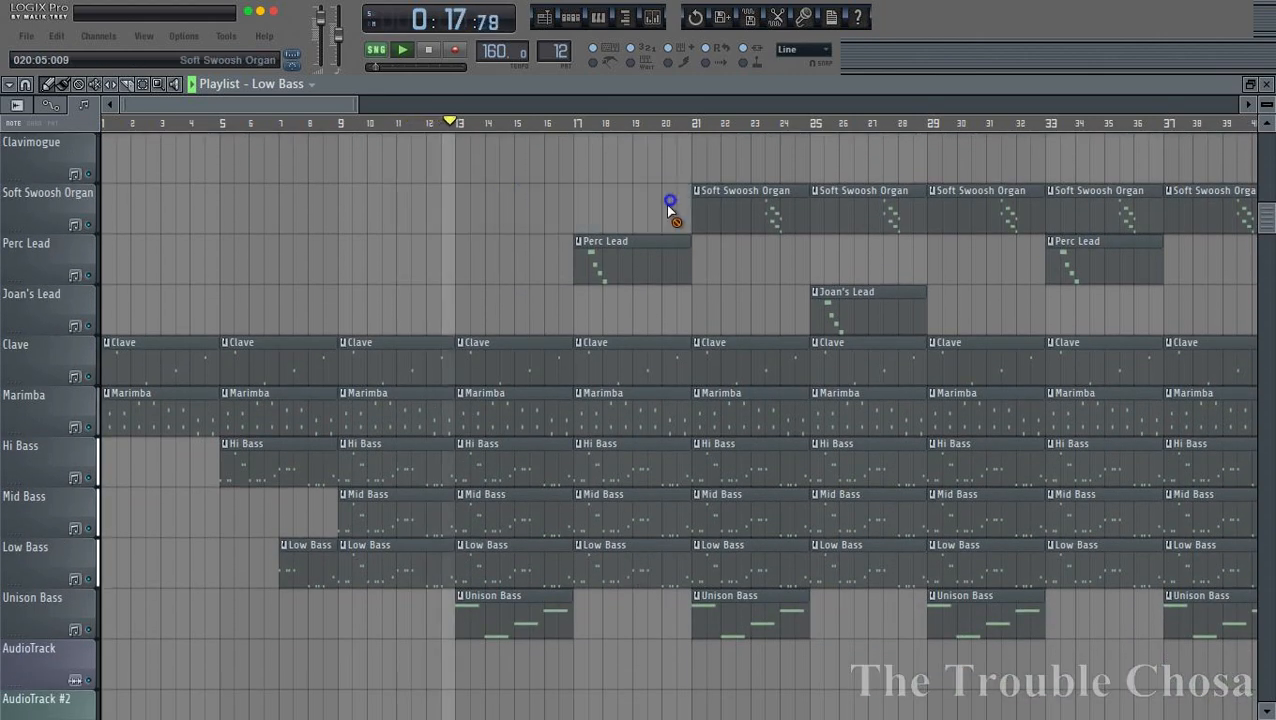
{"action": "right_click", "coordinate": [654, 251]}
{"action": "scroll", "coordinate": [720, 427], "scroll_direction": "up", "scroll_amount": 5}
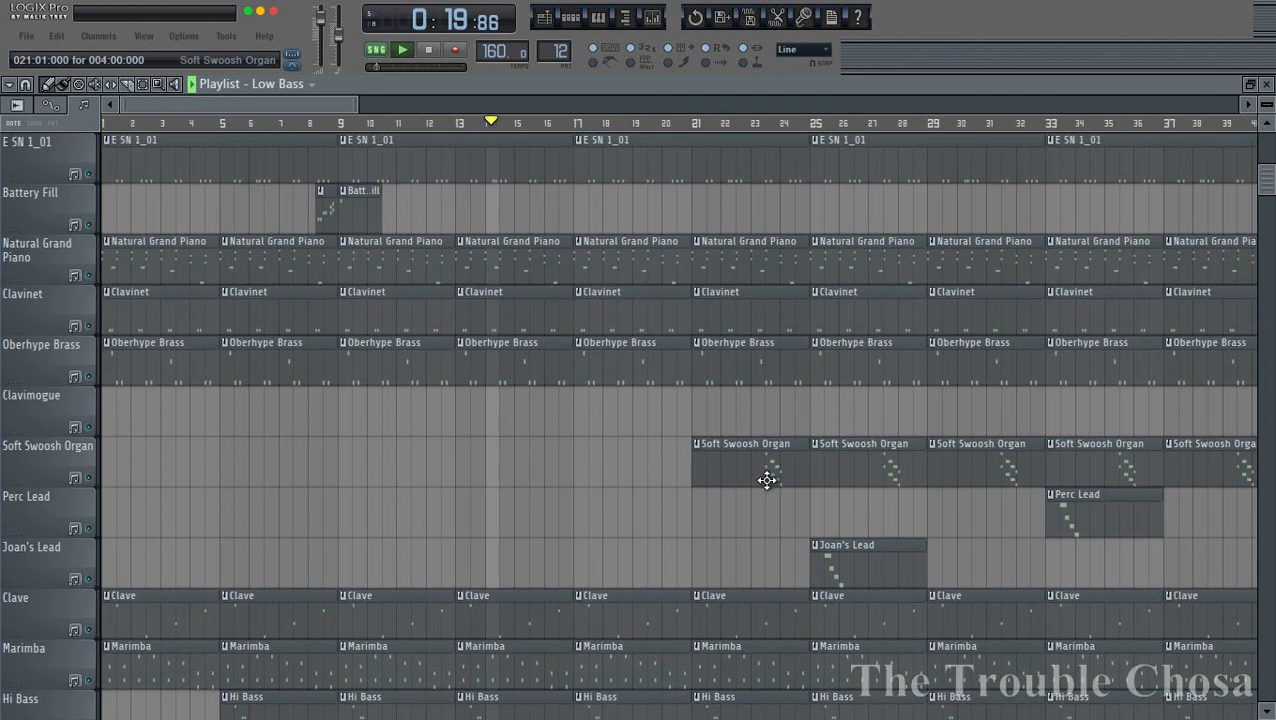
{"action": "scroll", "coordinate": [766, 480], "scroll_direction": "down", "scroll_amount": 5}
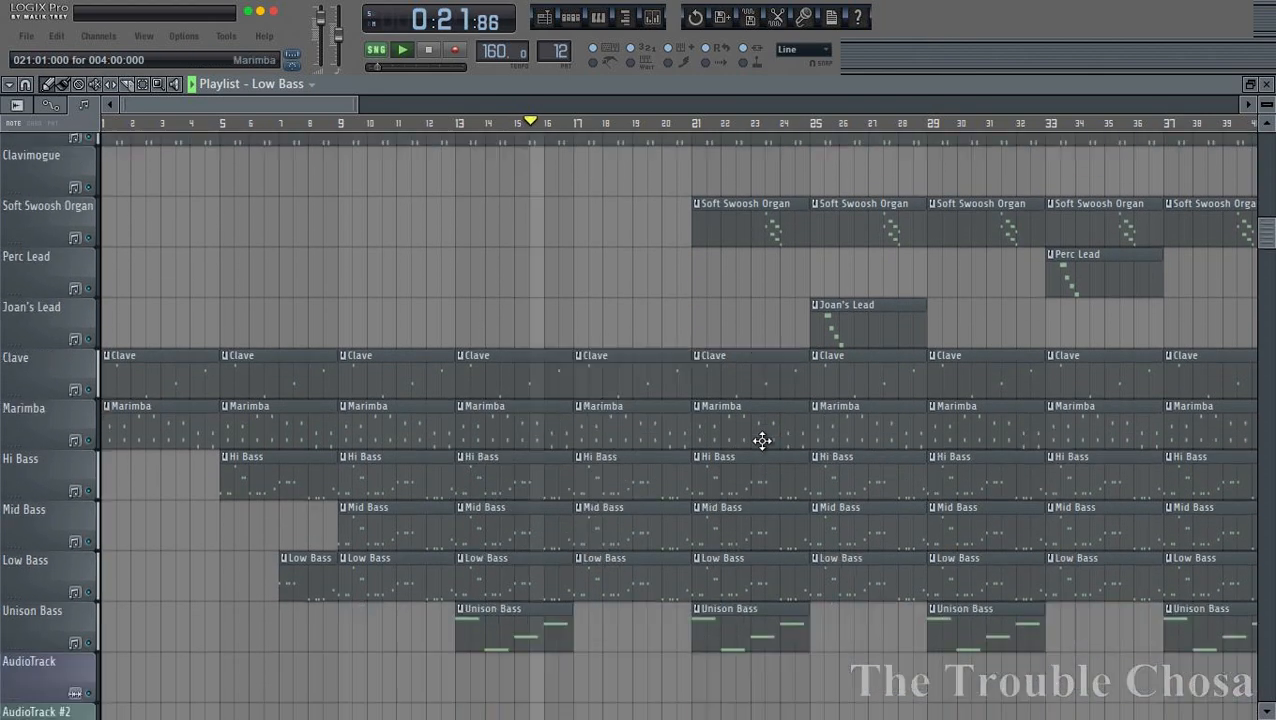
{"action": "scroll", "coordinate": [763, 441], "scroll_direction": "up", "scroll_amount": 3}
{"action": "right_click", "coordinate": [752, 341]}
- Copy the Battery Fill clip from bar 9 to bar 25
{"action": "scroll", "coordinate": [752, 343], "scroll_direction": "up", "scroll_amount": 5}
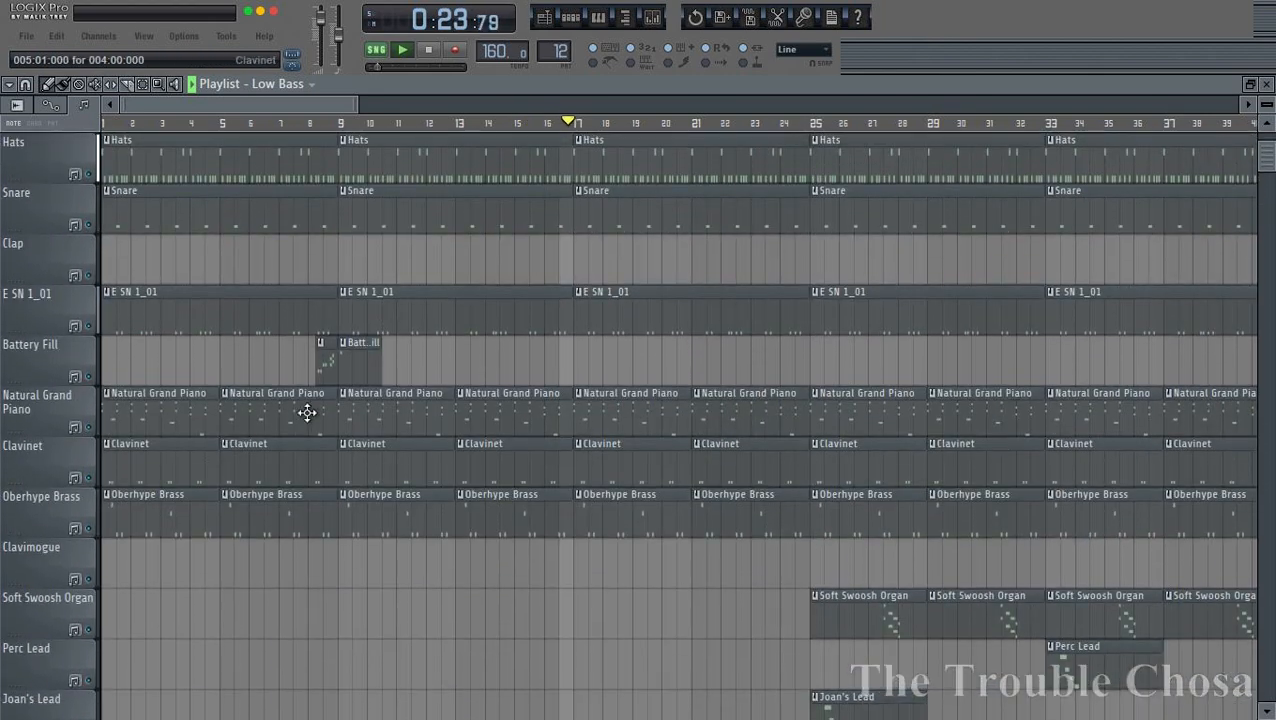
{"action": "left_click", "coordinate": [350, 364]}
{"action": "left_click", "coordinate": [813, 366]}
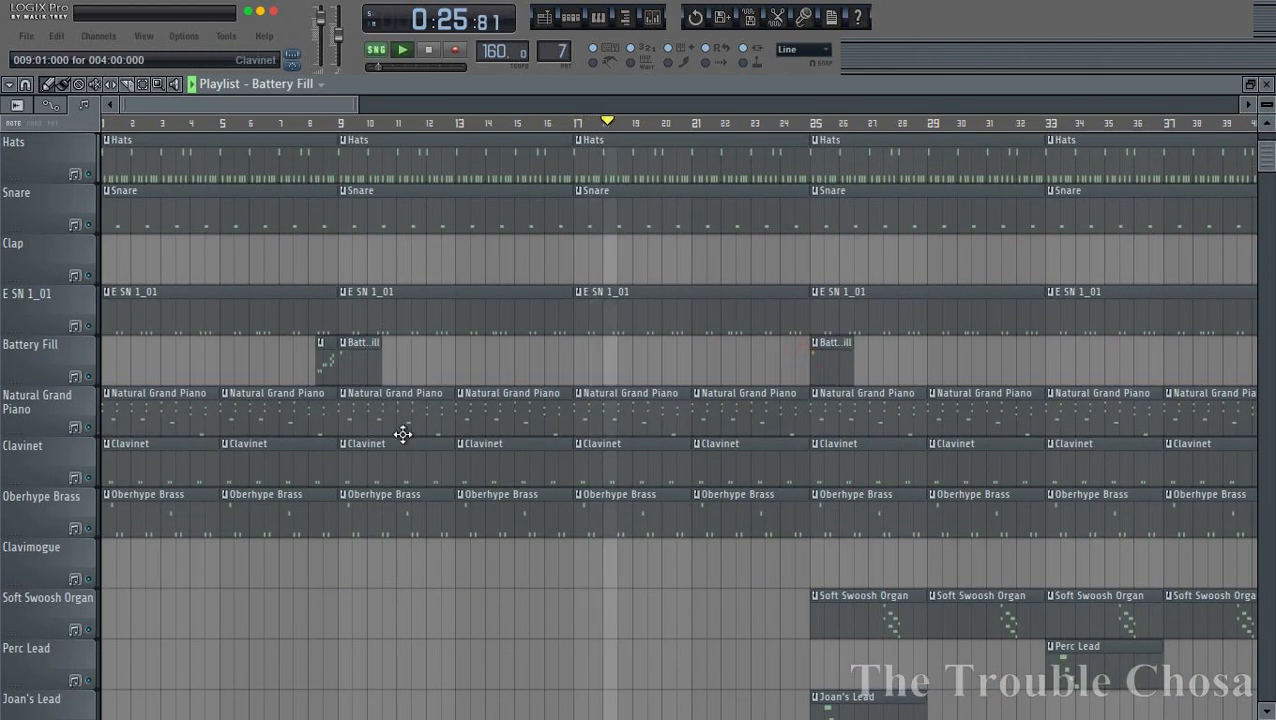
{"action": "scroll", "coordinate": [567, 128], "scroll_direction": "down", "scroll_amount": 3}
{"action": "scroll", "coordinate": [399, 441], "scroll_direction": "down", "scroll_amount": 6}
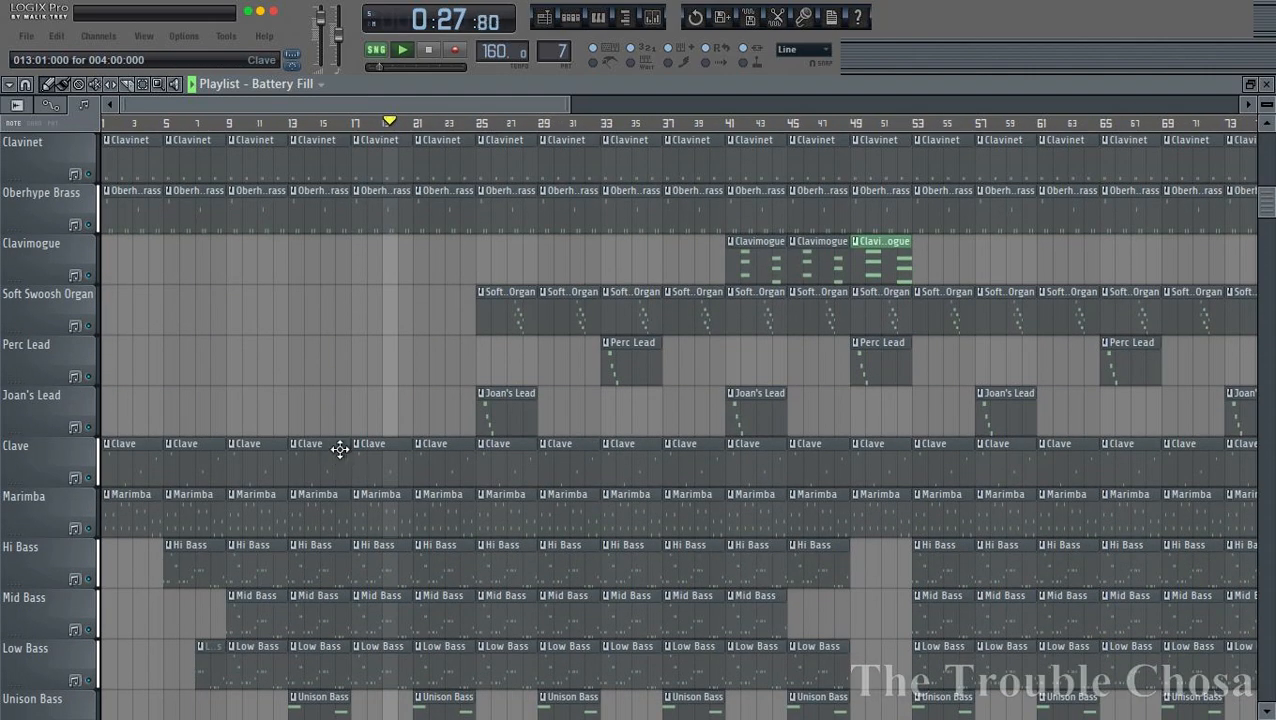
- Save the project with Save As under the same file name, confirming the replacement
{"action": "left_click", "coordinate": [26, 36]}
{"action": "left_click", "coordinate": [91, 160]}
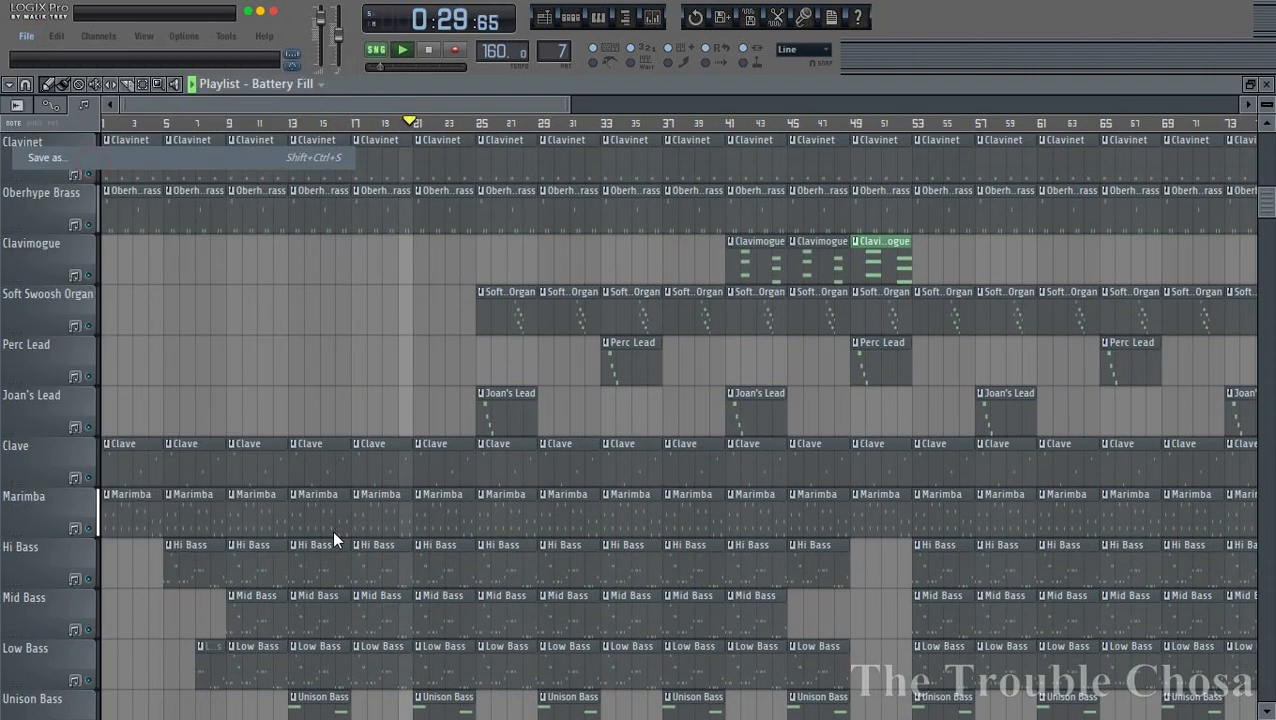
{"action": "key", "text": "Return"}
{"action": "key", "text": "Left"}
{"action": "key", "text": "Return"}
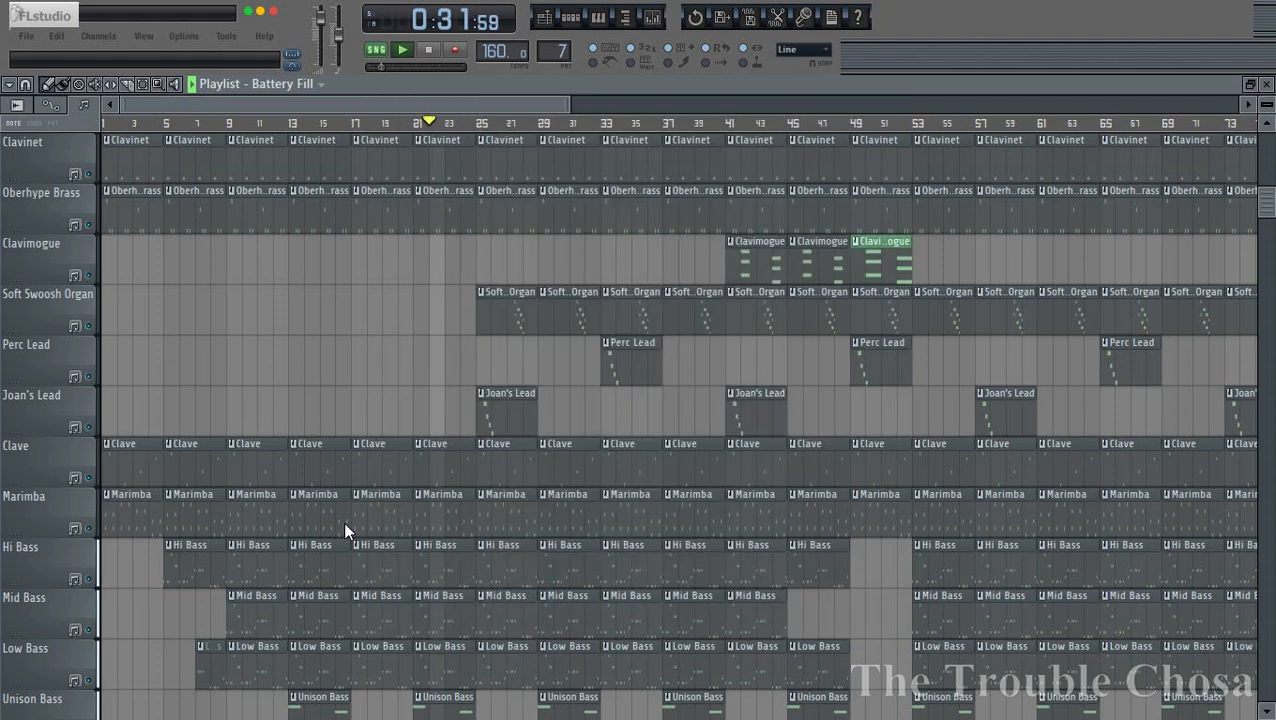
{"action": "scroll", "coordinate": [319, 362], "scroll_direction": "up", "scroll_amount": 7}
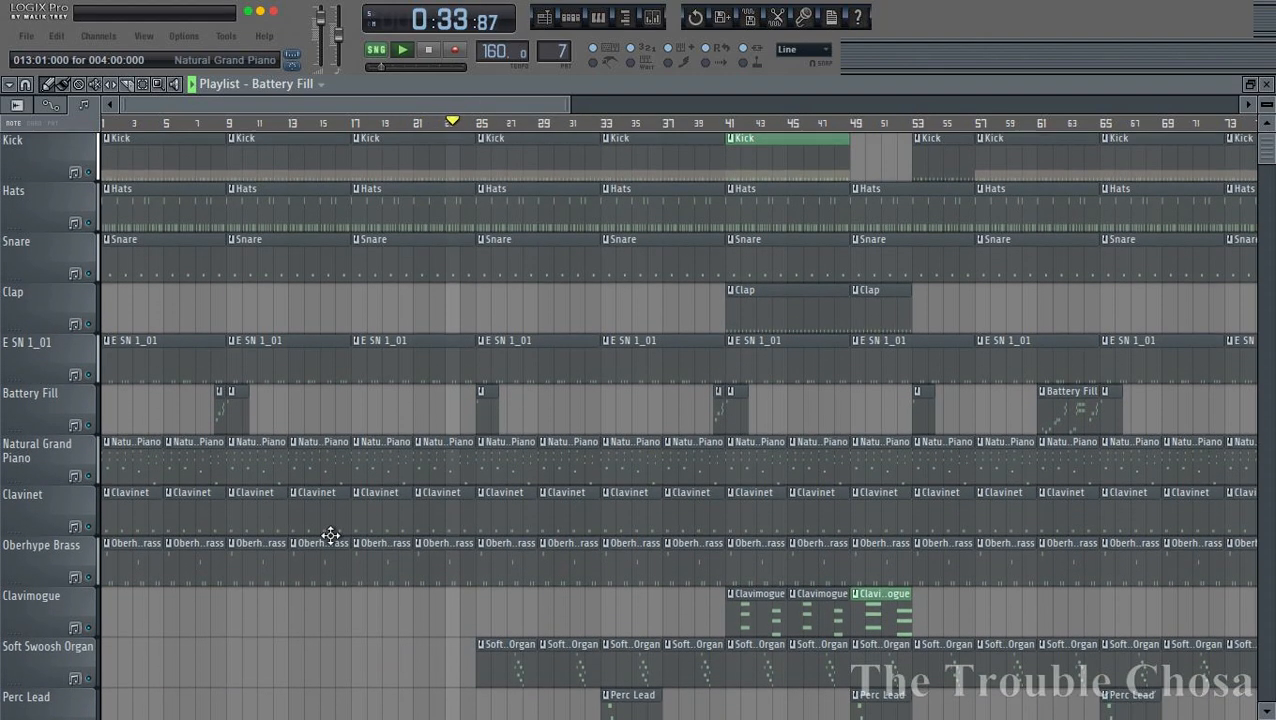
{"action": "scroll", "coordinate": [381, 506], "scroll_direction": "down", "scroll_amount": 10}
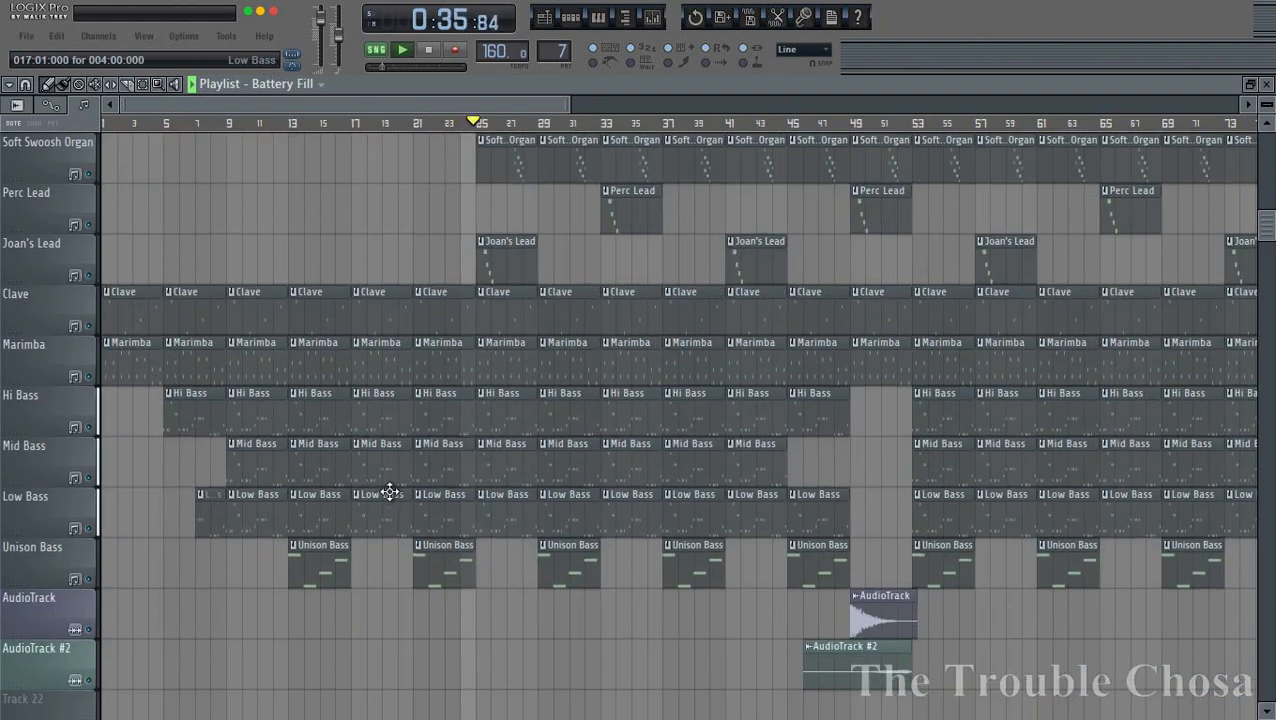
{"action": "scroll", "coordinate": [392, 489], "scroll_direction": "down", "scroll_amount": 6}
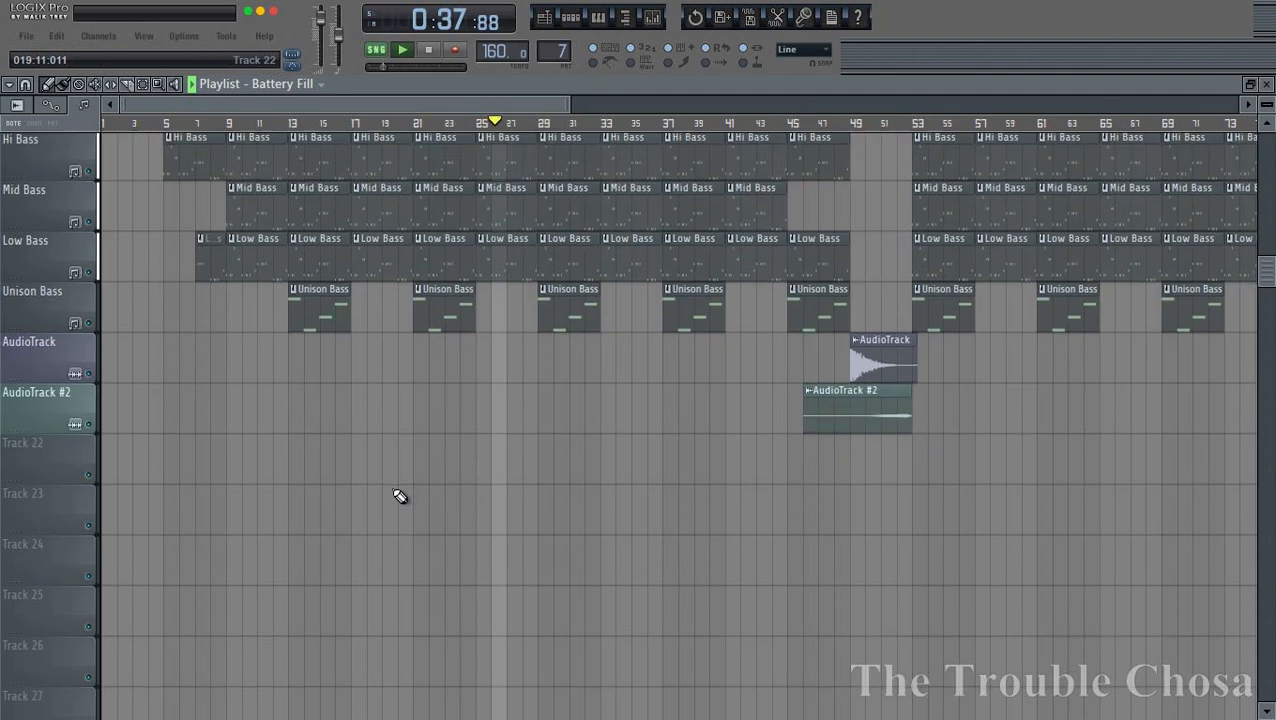
{"action": "scroll", "coordinate": [392, 489], "scroll_direction": "up", "scroll_amount": 6}
{"action": "scroll", "coordinate": [392, 489], "scroll_direction": "up", "scroll_amount": 1}
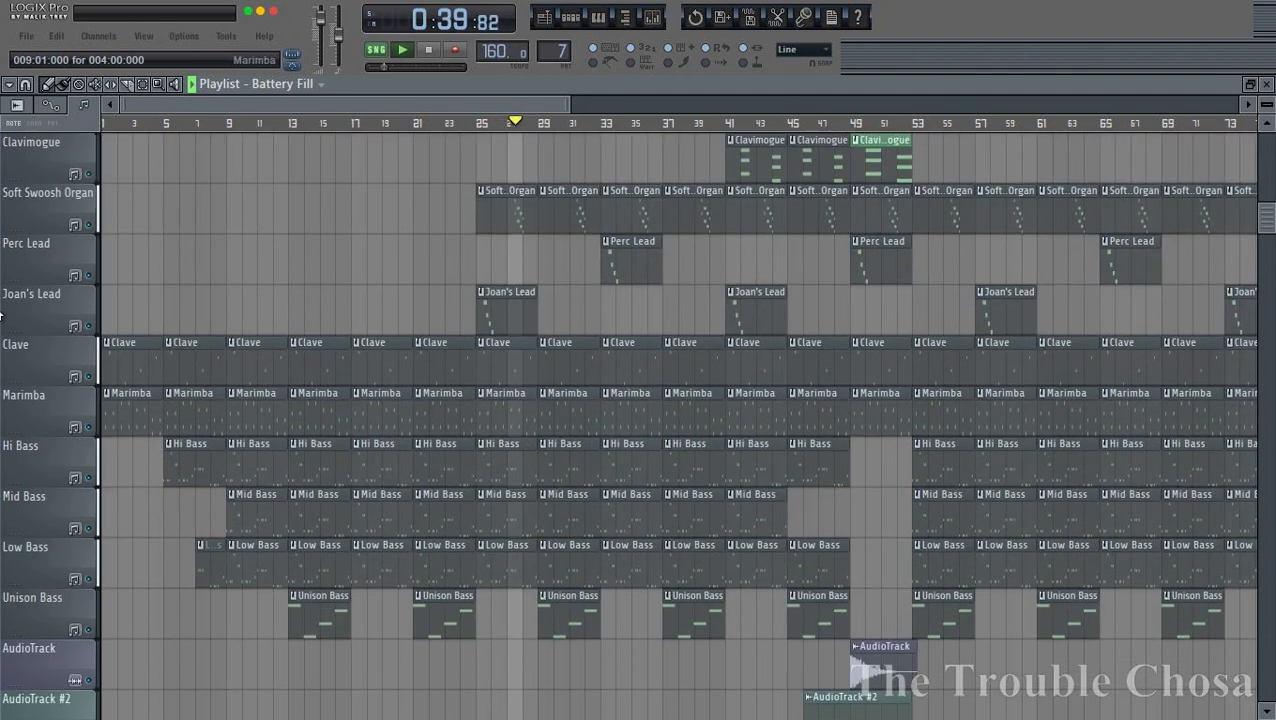
- Save the arrangement once more with Save As, keeping the existing file name
{"action": "left_click", "coordinate": [28, 37]}
{"action": "left_click", "coordinate": [75, 157]}
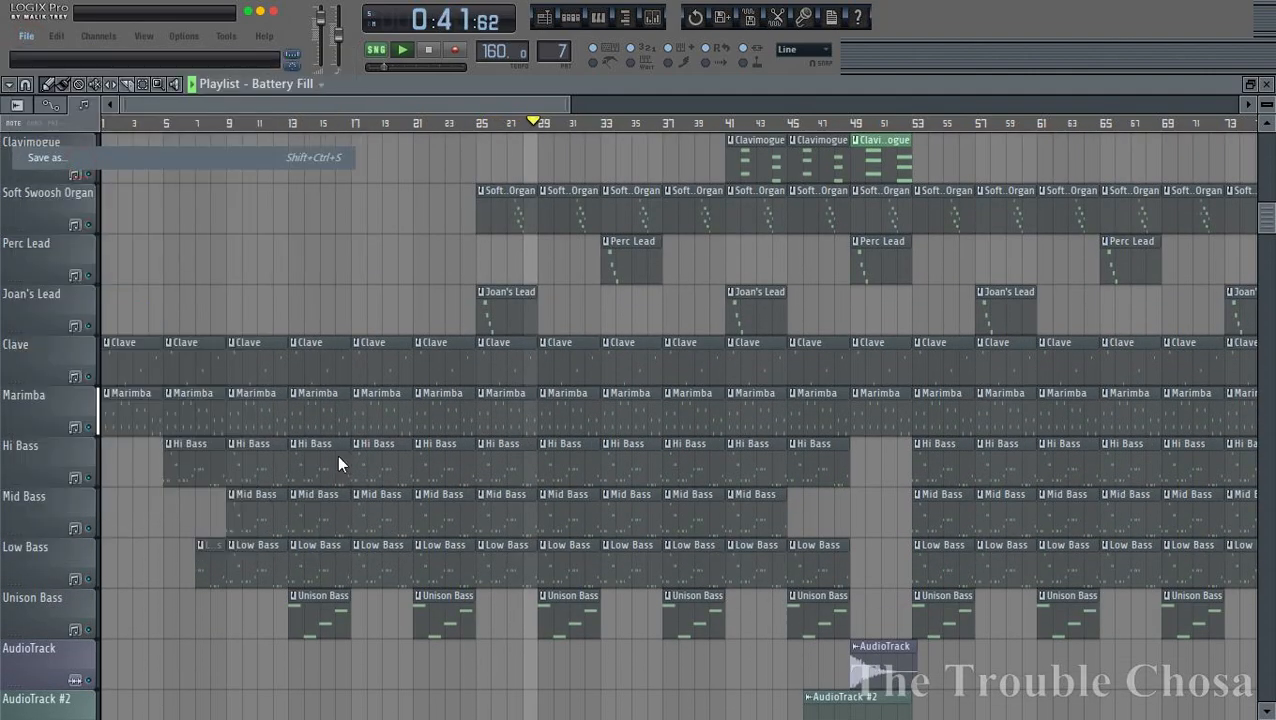
{"action": "key", "text": "Return"}
{"action": "key", "text": "Left"}
{"action": "key", "text": "Return"}
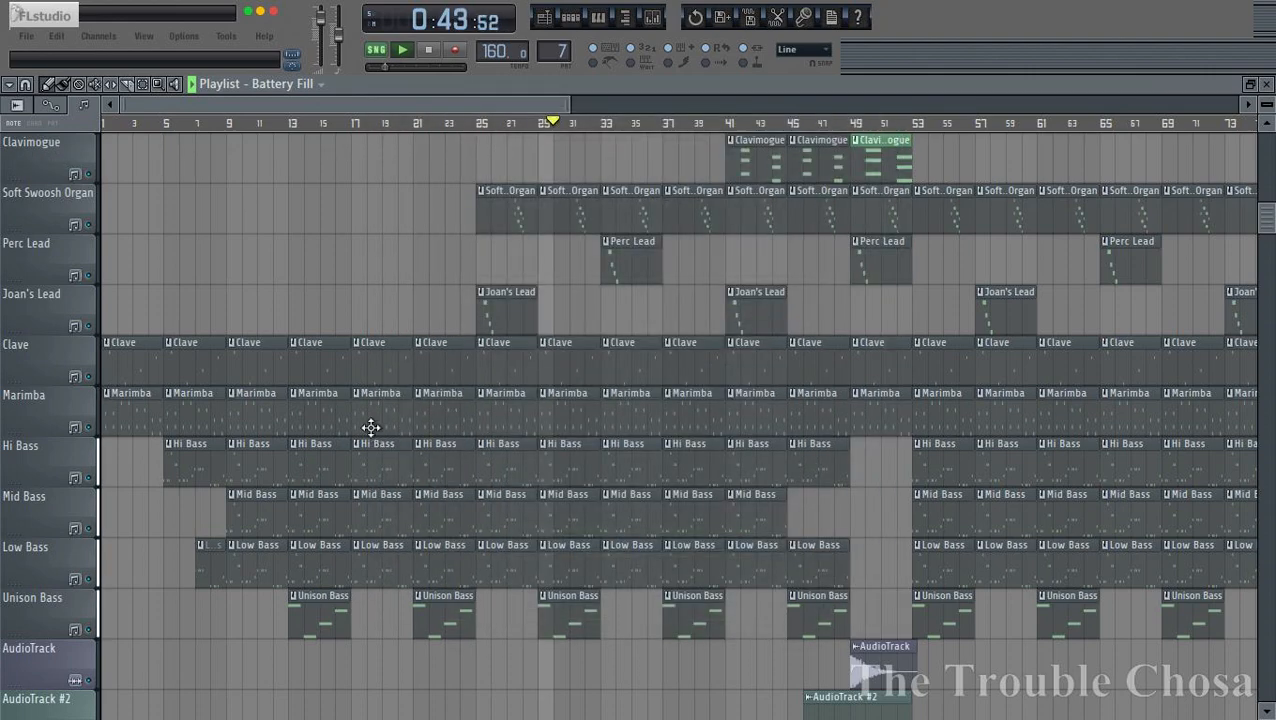
- Solo the Kick track and restart playback to hear the intro's kick alone
{"action": "scroll", "coordinate": [290, 330], "scroll_direction": "up", "scroll_amount": 9}
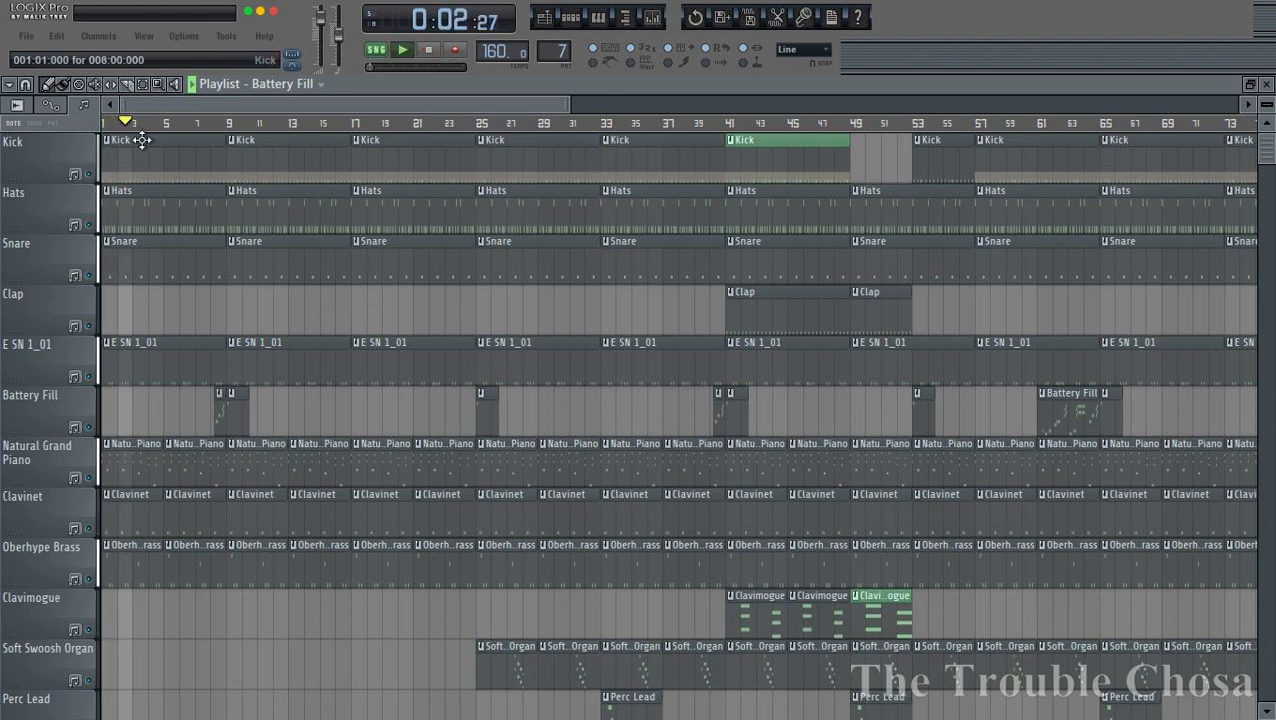
{"action": "scroll", "coordinate": [142, 124], "scroll_direction": "up", "scroll_amount": 6}
{"action": "left_click_drag", "start_coordinate": [166, 106], "coordinate": [142, 106]}
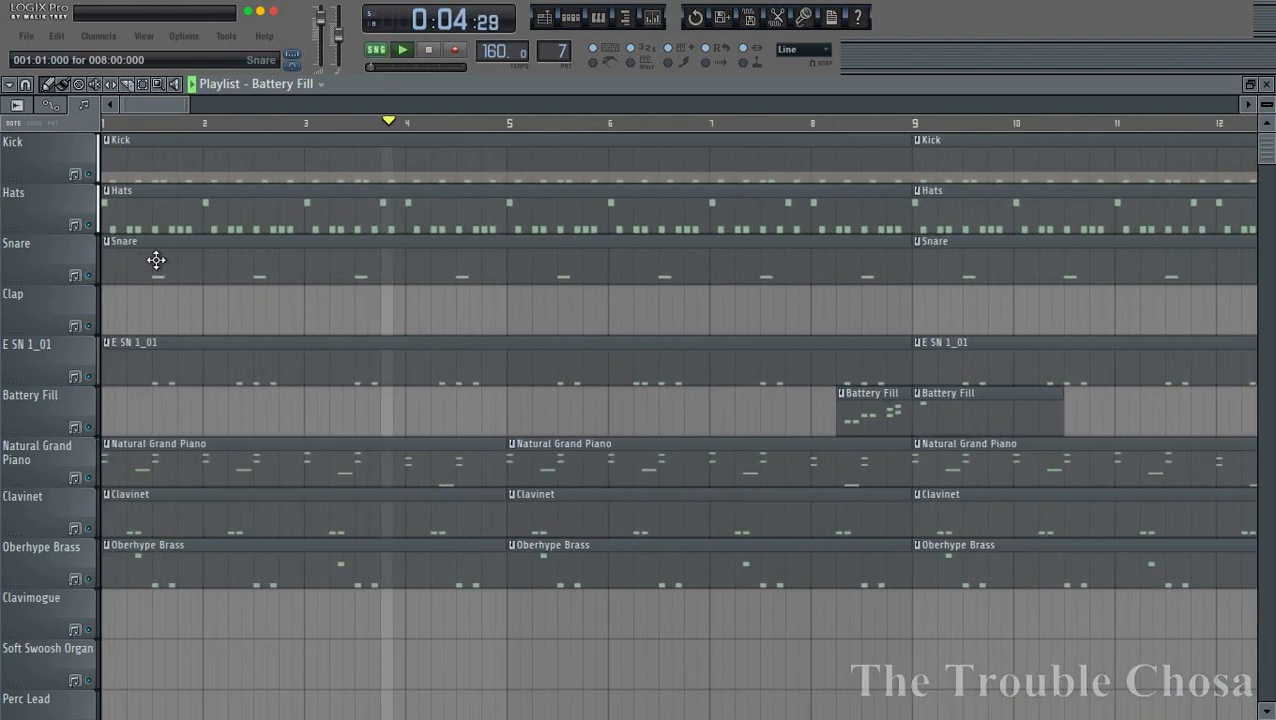
{"action": "right_click", "coordinate": [88, 174]}
{"action": "key", "text": "space"}
{"action": "key", "text": "space"}
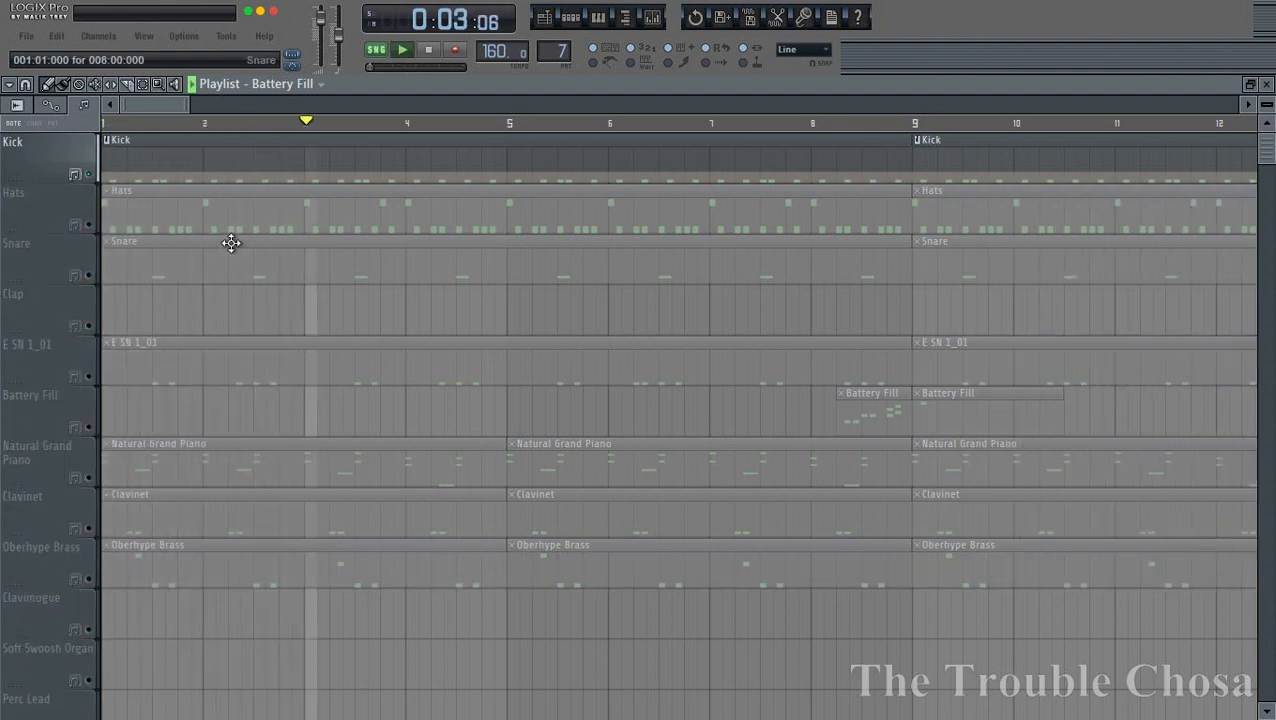
- Unmute the Hats track for the intro audition and delete the Natural Grand Piano and Clavinet clips at bar 1
{"action": "left_click", "coordinate": [90, 226]}
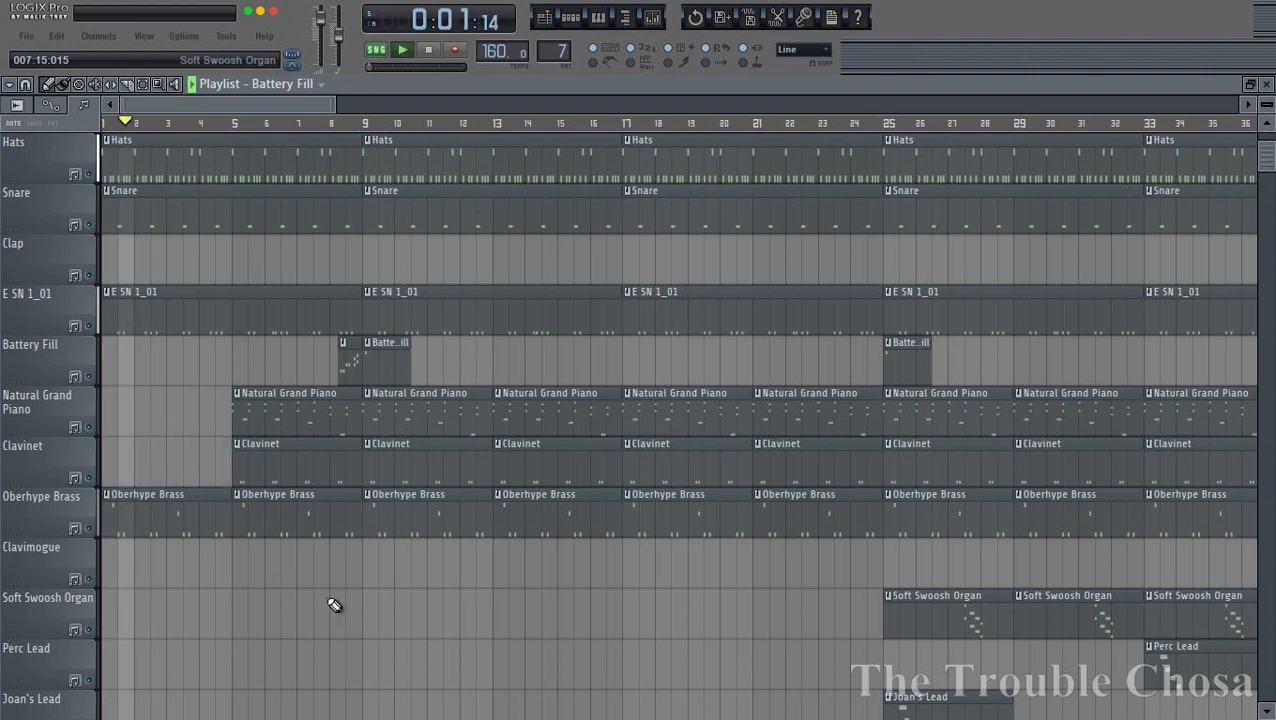
{"action": "scroll", "coordinate": [330, 604], "scroll_direction": "down", "scroll_amount": 3}
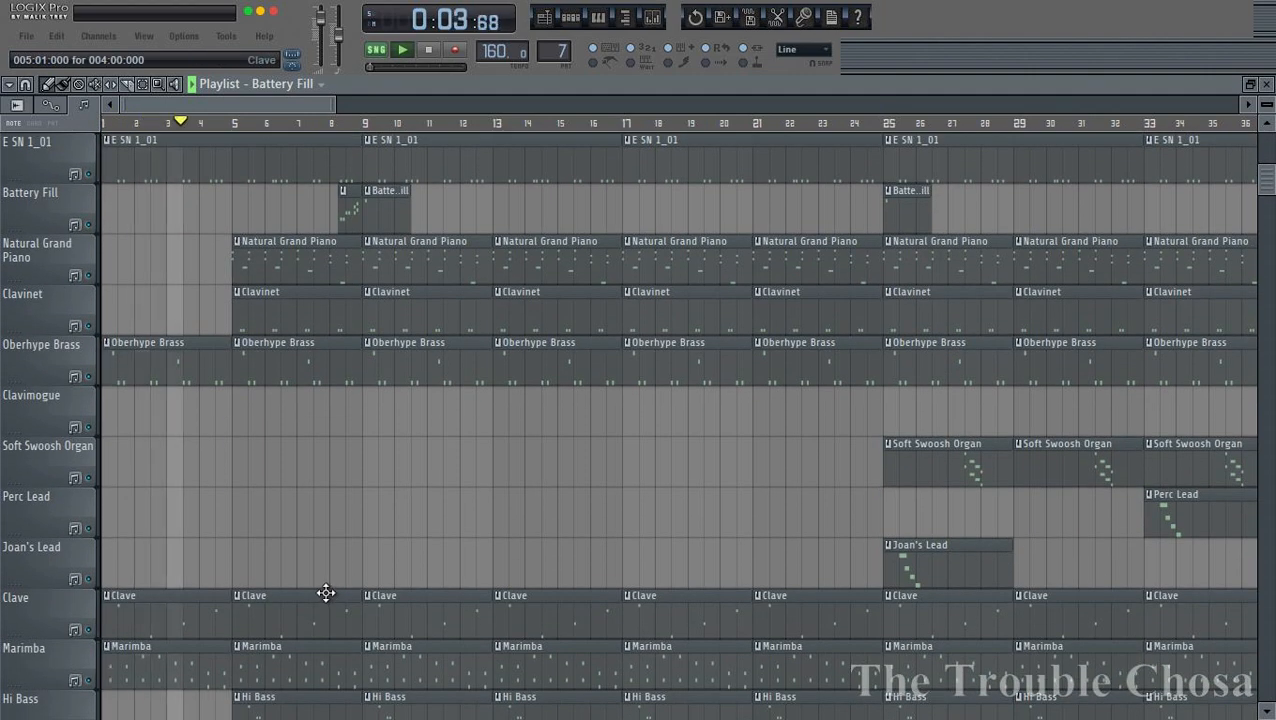
- Trim the first Oberhype Brass clip to start at bar 3 and replay the intro from the beginning
{"action": "key", "text": "space"}
{"action": "key", "text": "space"}
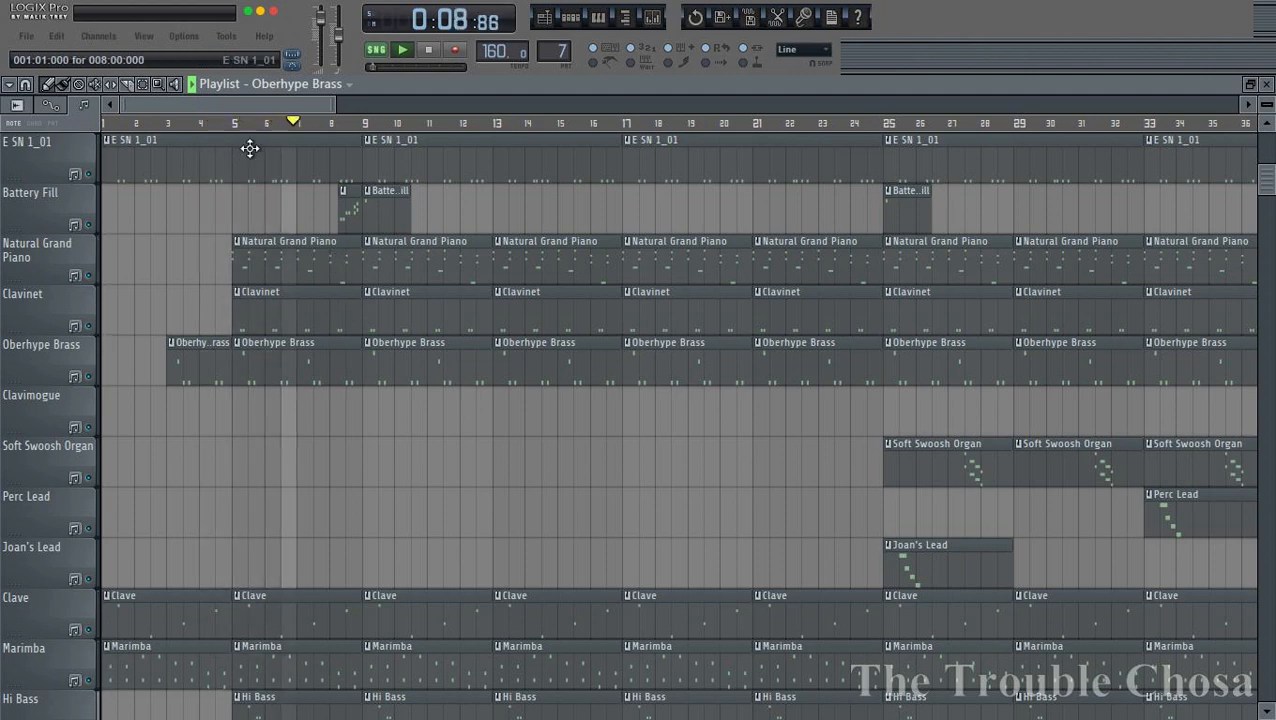
{"action": "scroll", "coordinate": [322, 362], "scroll_direction": "down", "scroll_amount": 3, "text": "ctrl"}
{"action": "scroll", "coordinate": [336, 401], "scroll_direction": "down", "scroll_amount": 5}
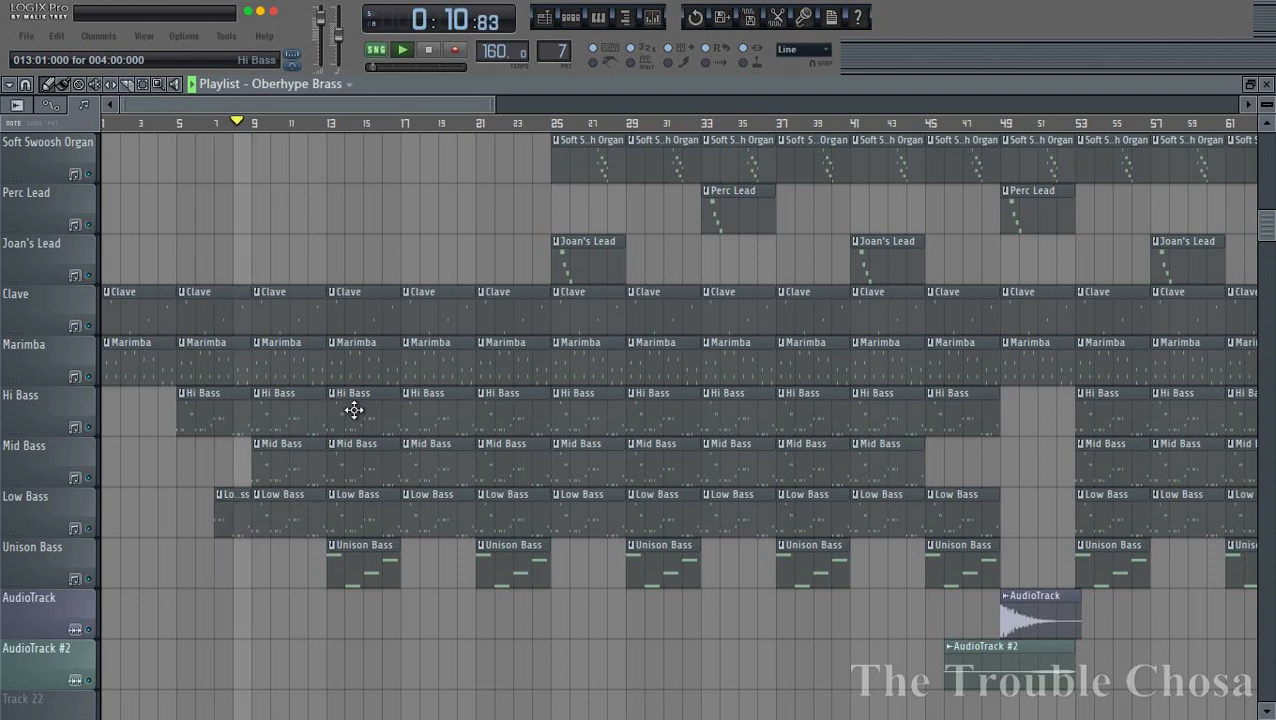
{"action": "scroll", "coordinate": [361, 395], "scroll_direction": "up", "scroll_amount": 6}
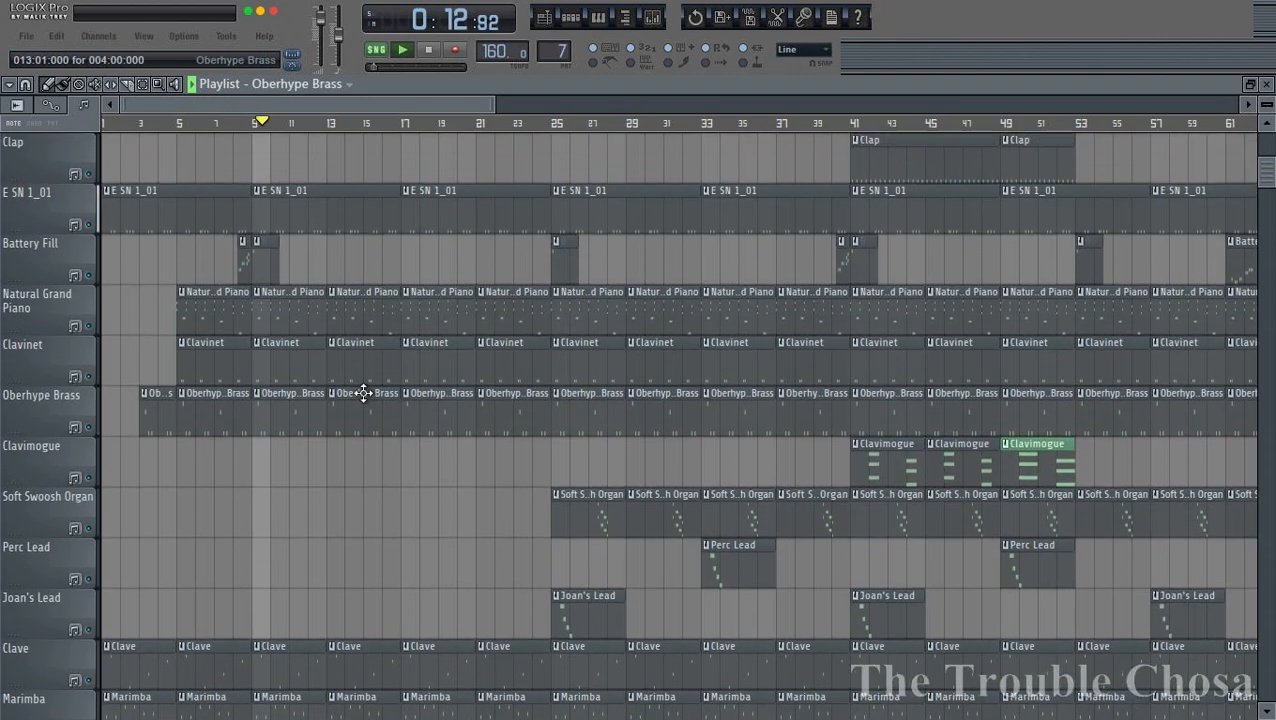
- Delete the Clavinet clip at bar 5, restart playback and unmute the Clavinet track
{"action": "key", "text": "space"}
{"action": "key", "text": "space"}
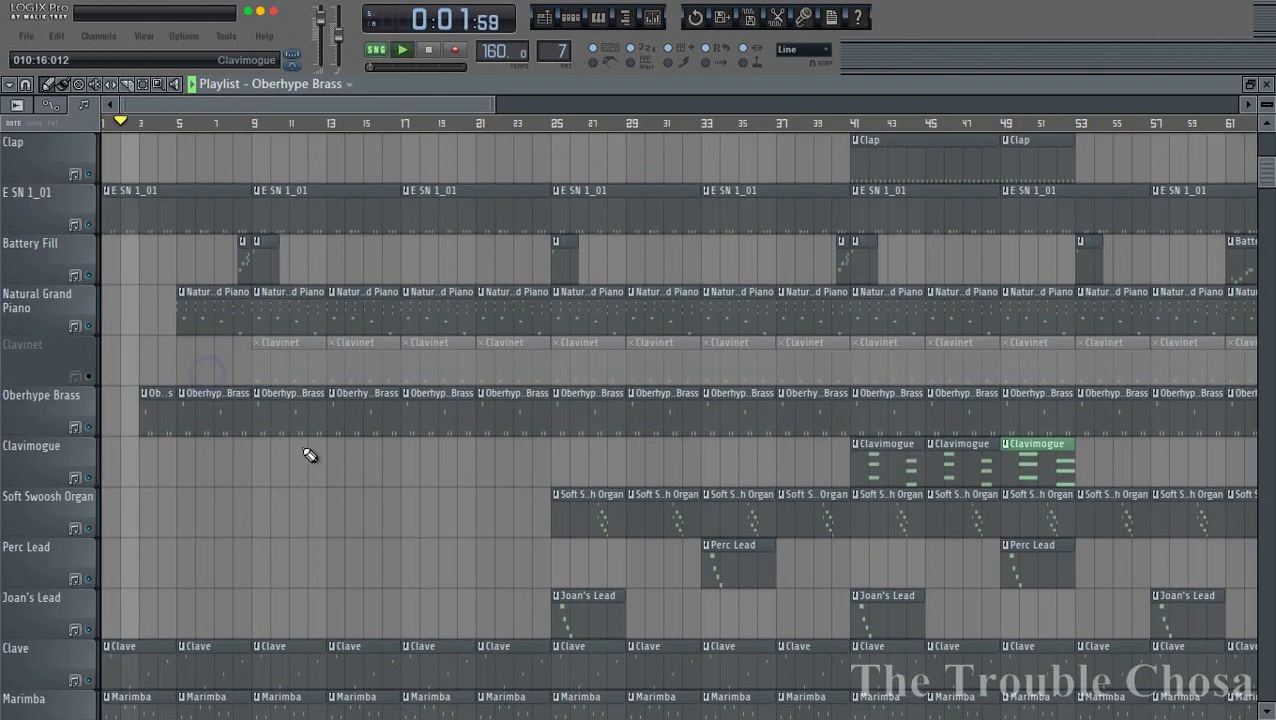
{"action": "scroll", "coordinate": [310, 447], "scroll_direction": "down", "scroll_amount": 4}
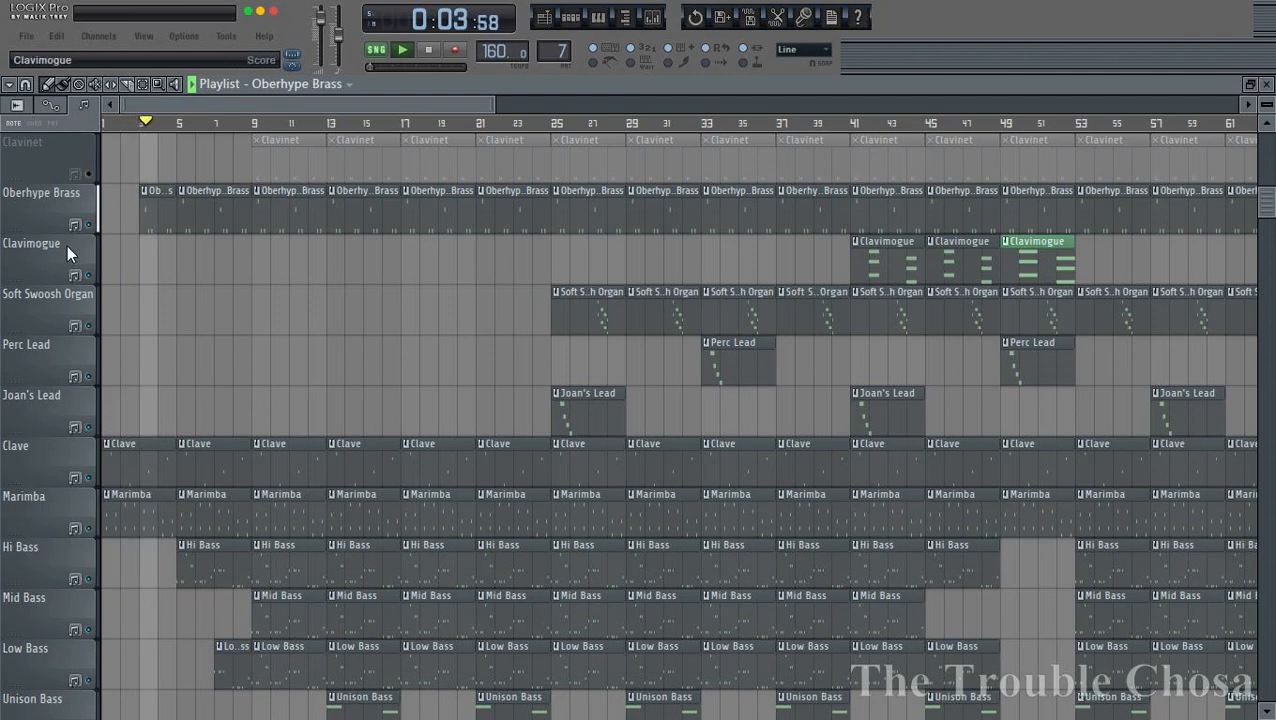
{"action": "left_click", "coordinate": [88, 175]}
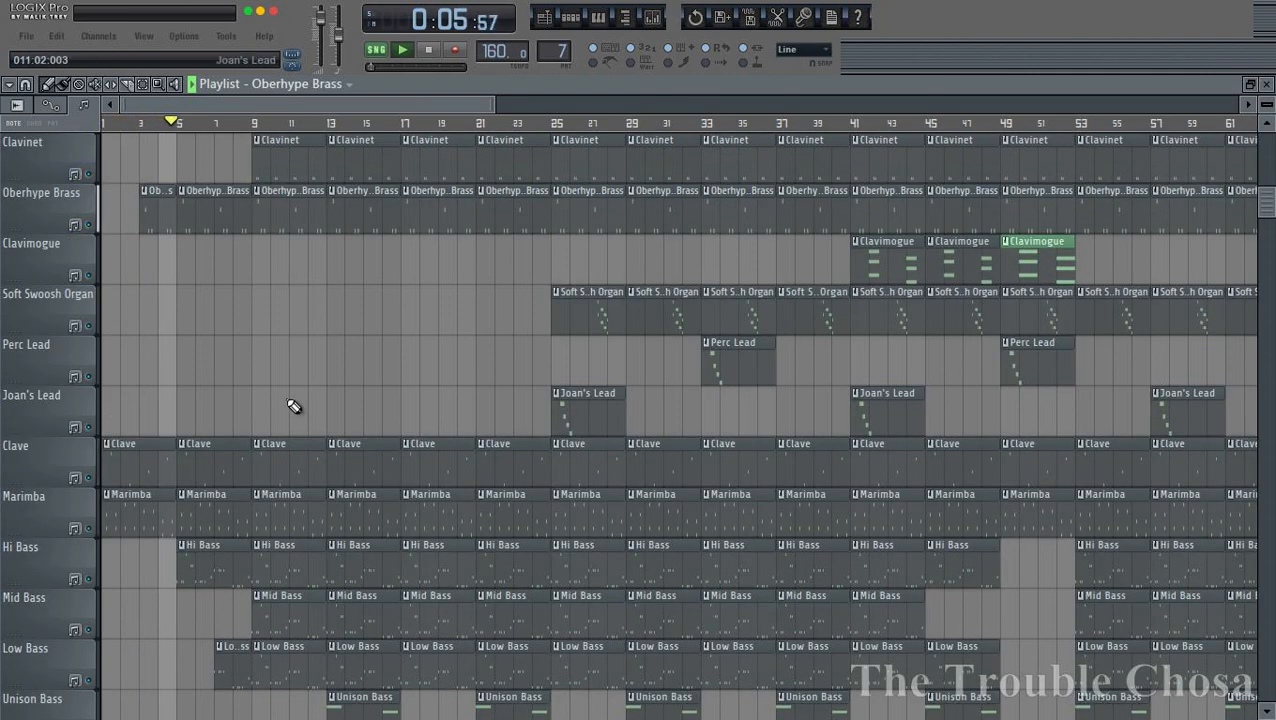
- Check the intro across all tracks during playback and save the project
{"action": "scroll", "coordinate": [293, 406], "scroll_direction": "down", "scroll_amount": 7}
{"action": "scroll", "coordinate": [300, 316], "scroll_direction": "up", "scroll_amount": 14}
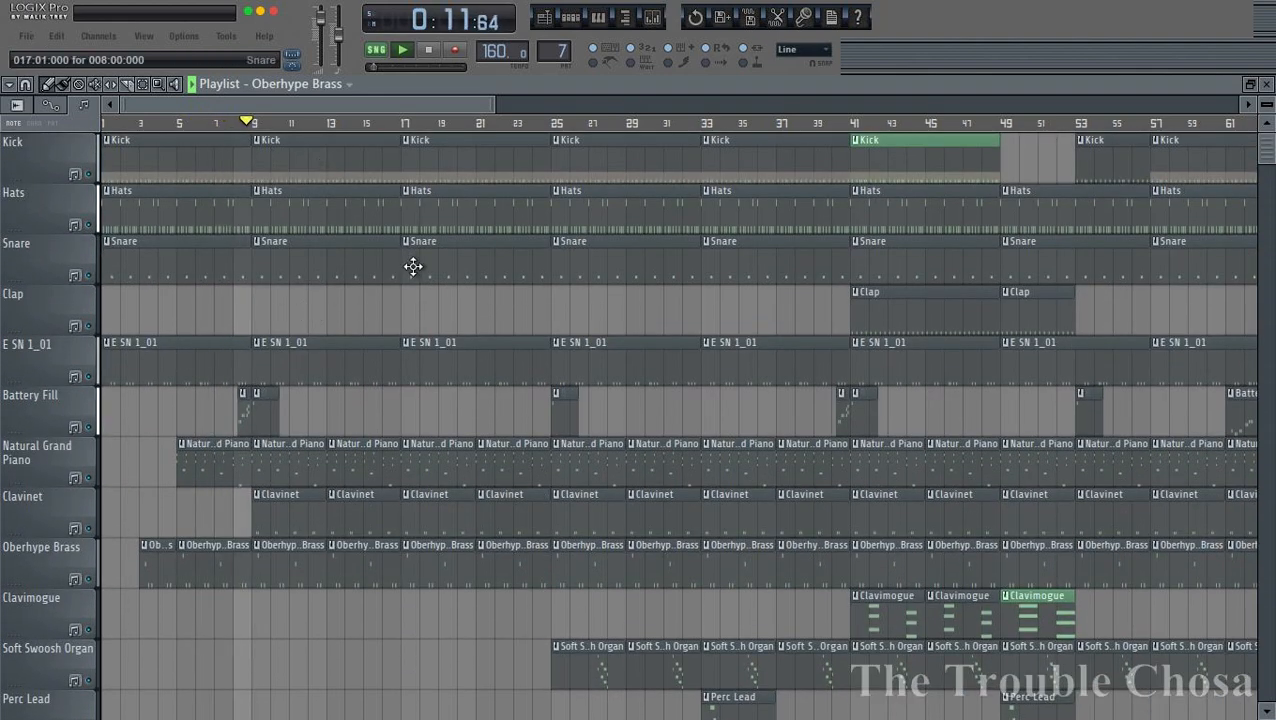
{"action": "left_click", "coordinate": [26, 36]}
{"action": "left_click", "coordinate": [57, 128]}
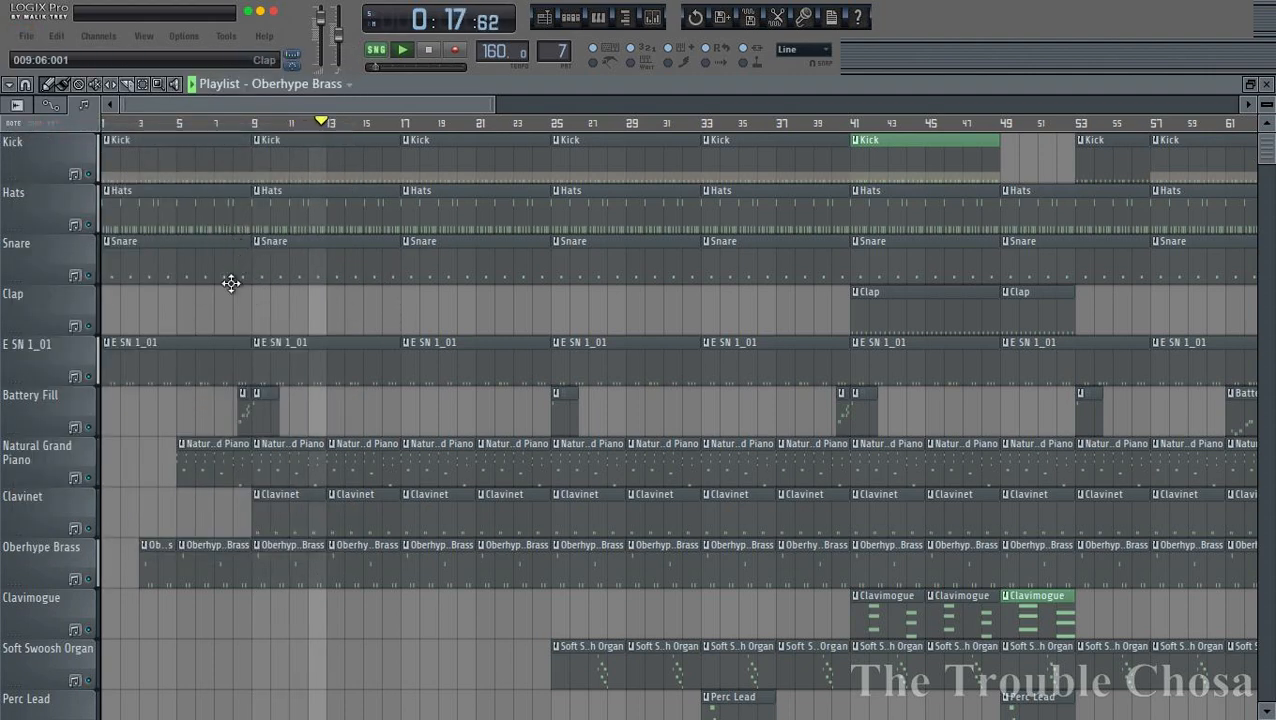
- Insert an empty track between Kick and Hats and restart playback
{"action": "right_click", "coordinate": [40, 208]}
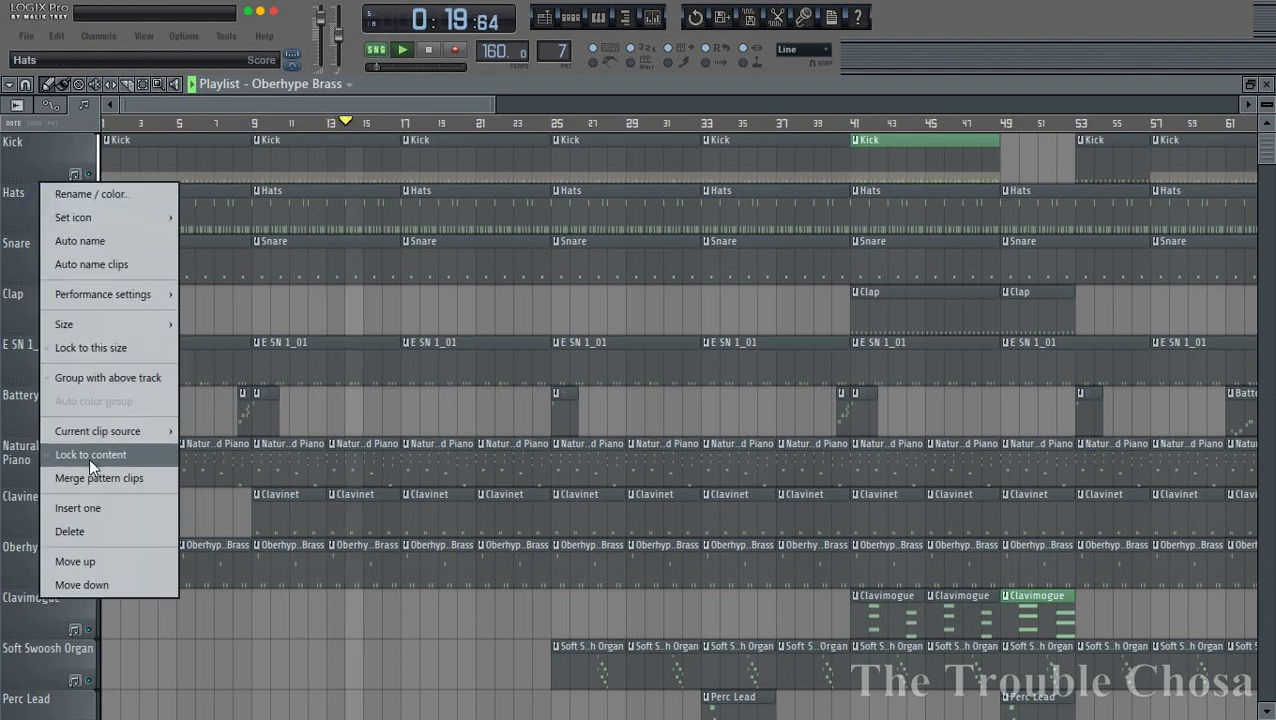
{"action": "left_click", "coordinate": [82, 504]}
{"action": "key", "text": "space"}
{"action": "key", "text": "space"}
- Shorten the first Kick clip to end at bar 7 and play the passage leading into the gap
{"action": "scroll", "coordinate": [237, 122], "scroll_direction": "up", "scroll_amount": 6}
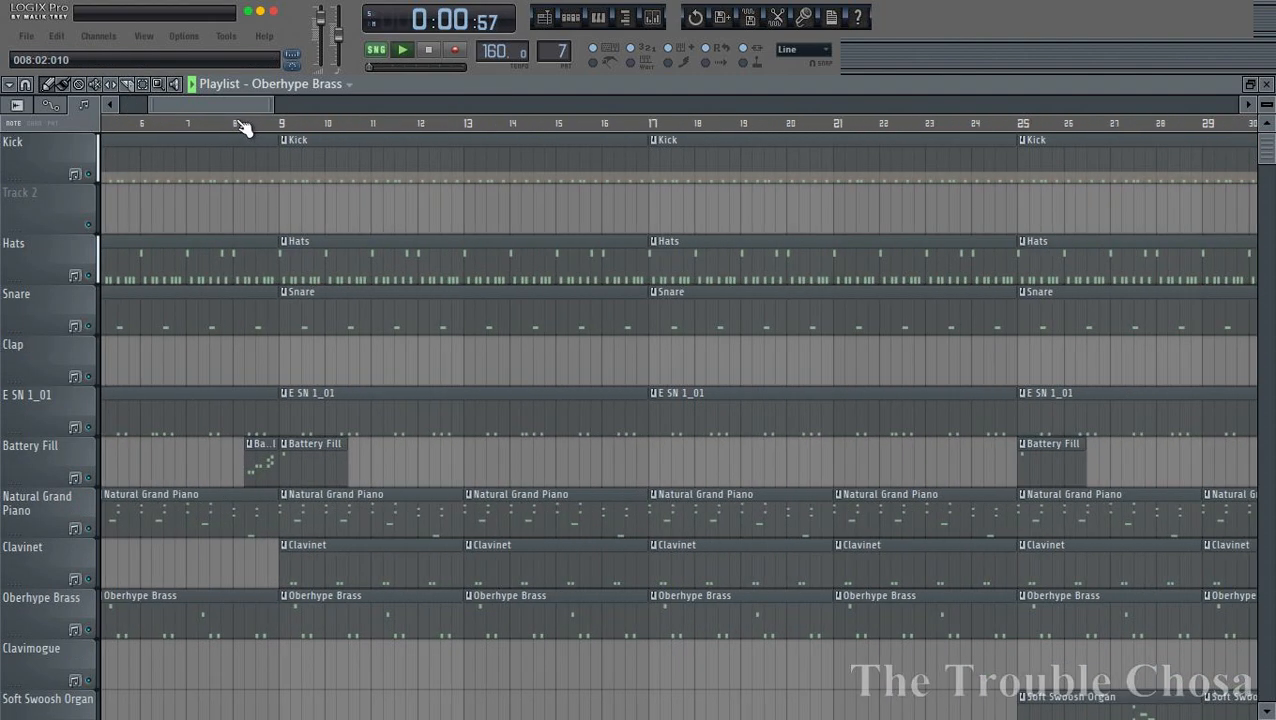
{"action": "scroll", "coordinate": [152, 113], "scroll_direction": "down", "scroll_amount": 6}
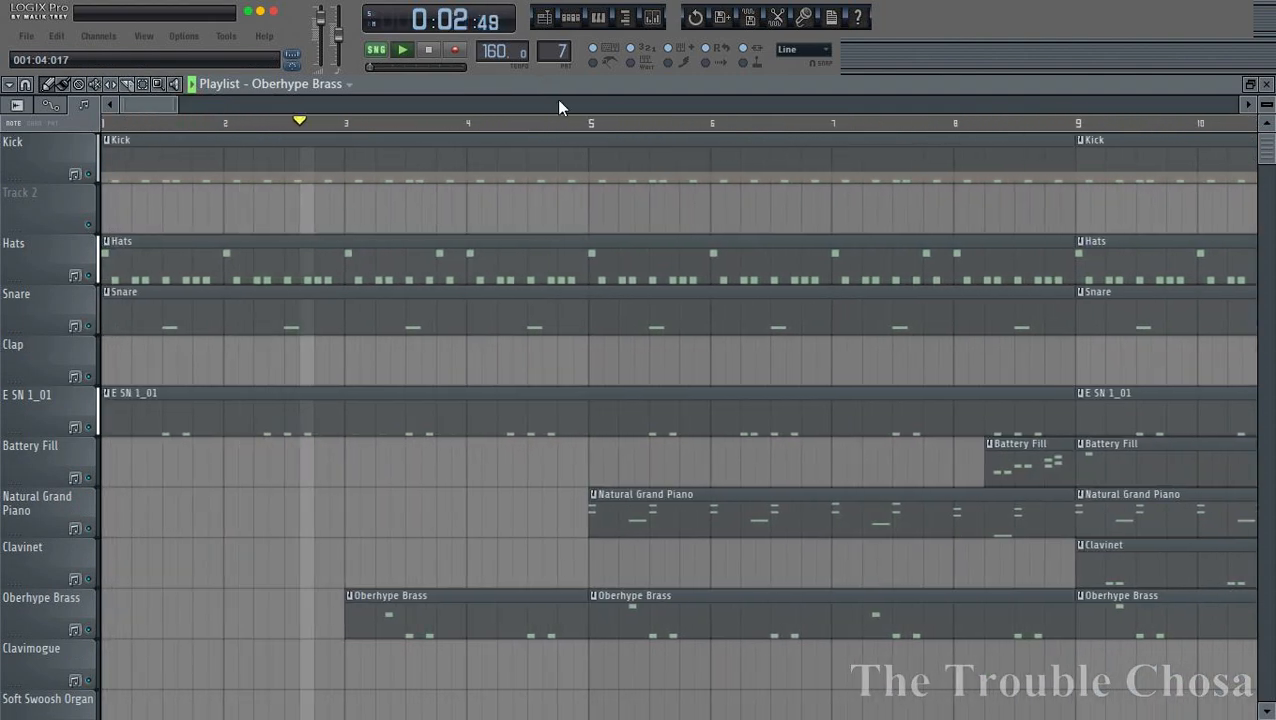
{"action": "scroll", "coordinate": [570, 135], "scroll_direction": "down", "scroll_amount": 5}
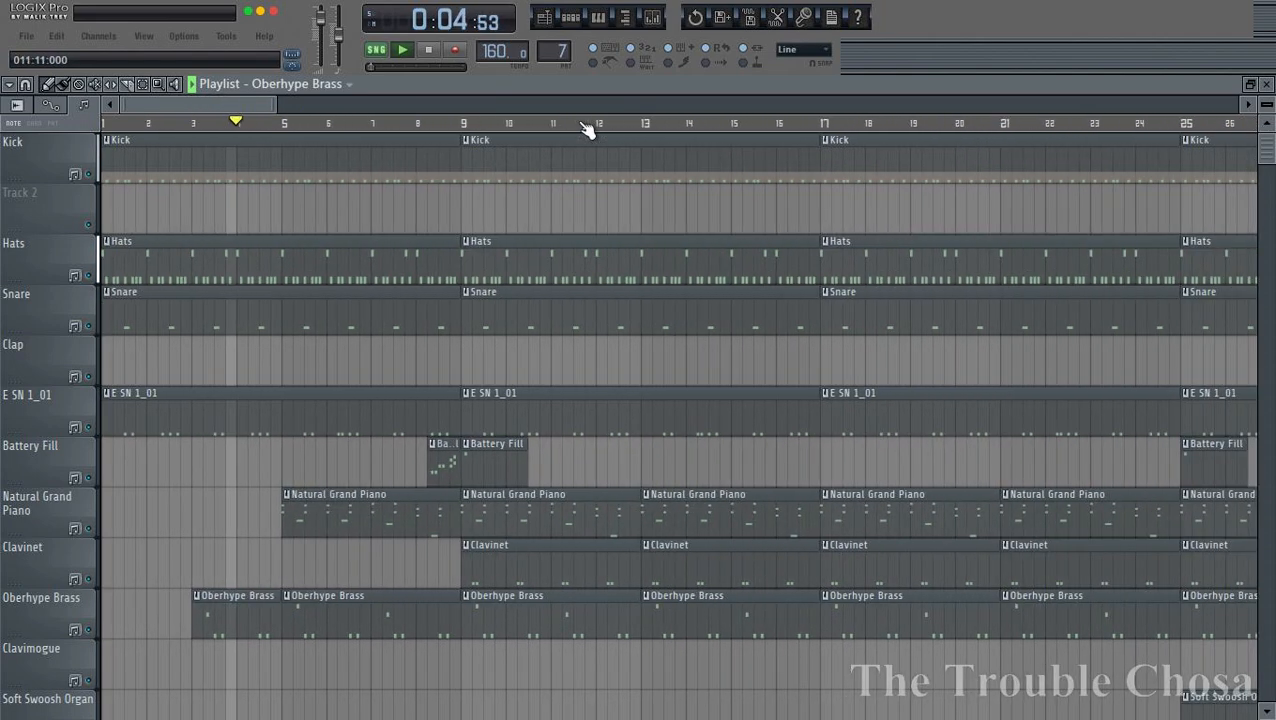
{"action": "scroll", "coordinate": [550, 122], "scroll_direction": "up", "scroll_amount": 3}
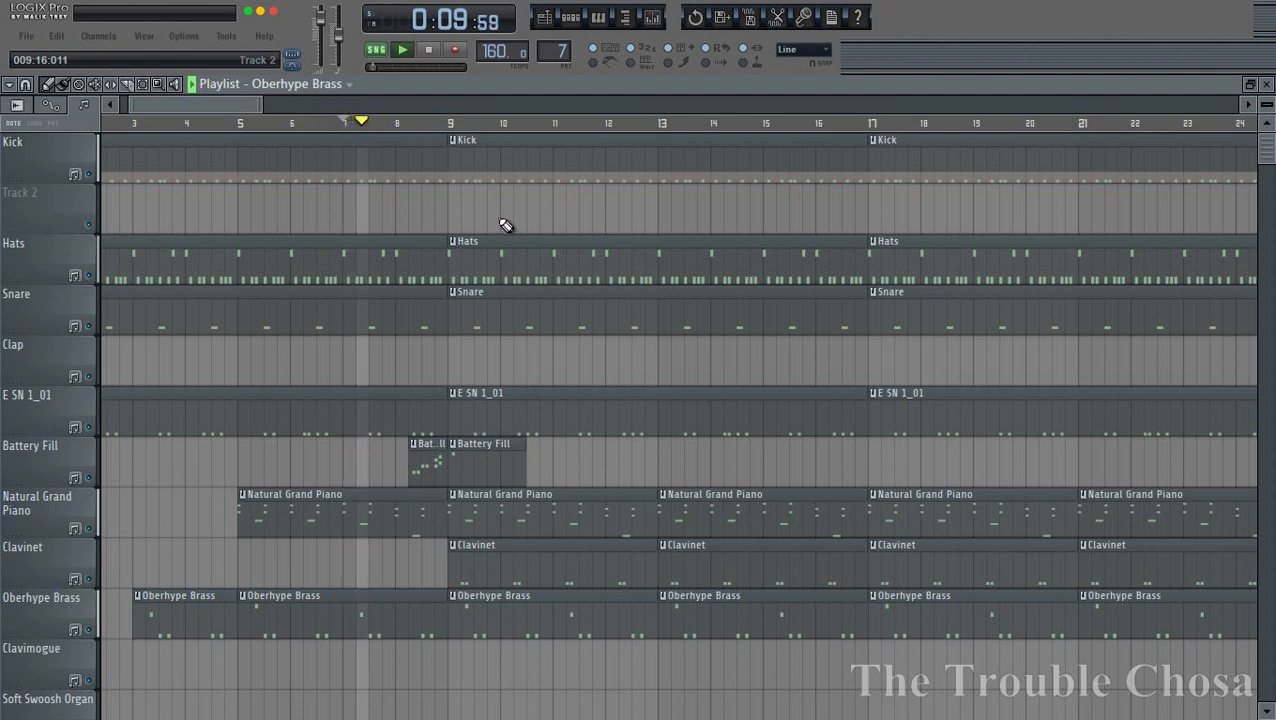
{"action": "key", "text": "space"}
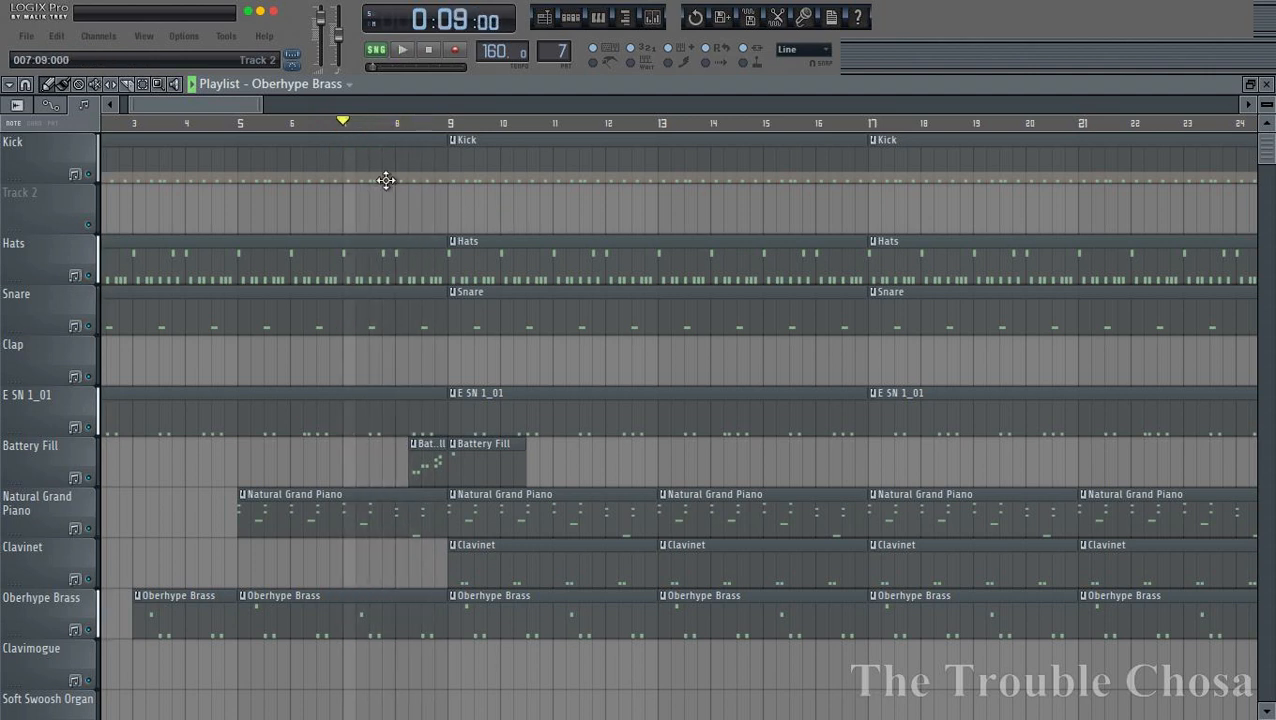
{"action": "left_click_drag", "start_coordinate": [441, 157], "coordinate": [305, 148]}
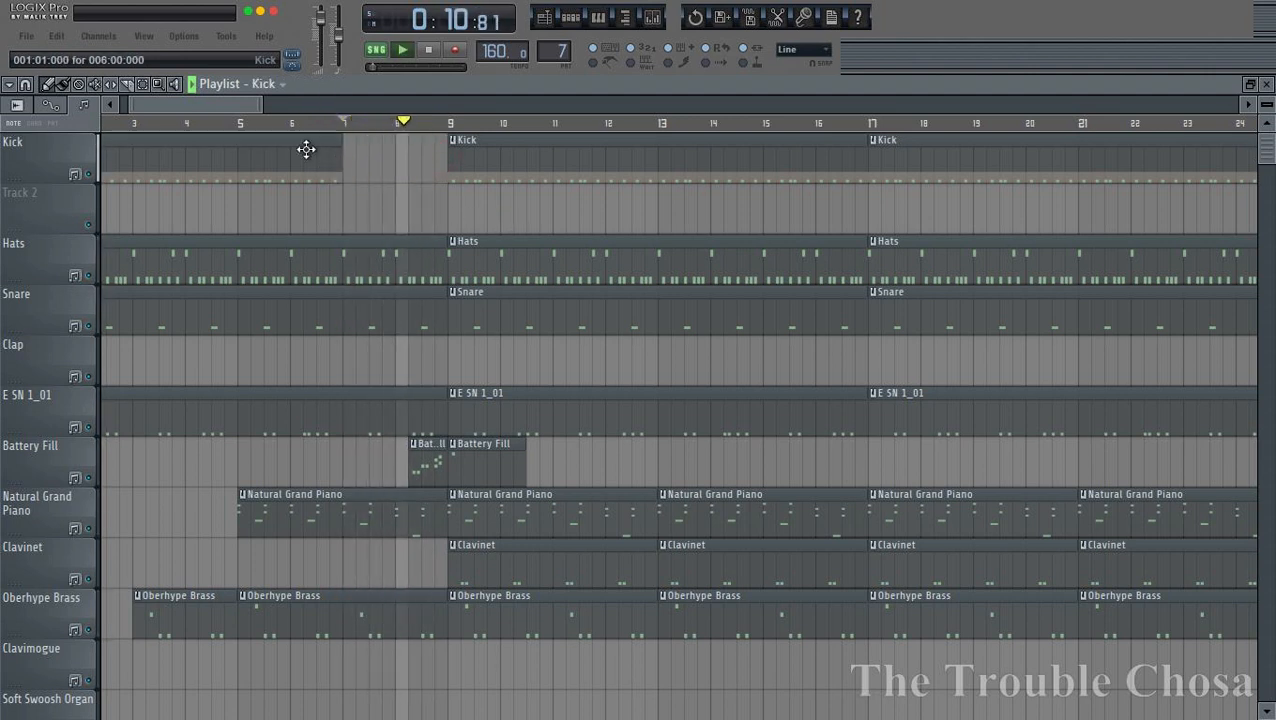
{"action": "left_click", "coordinate": [264, 124]}
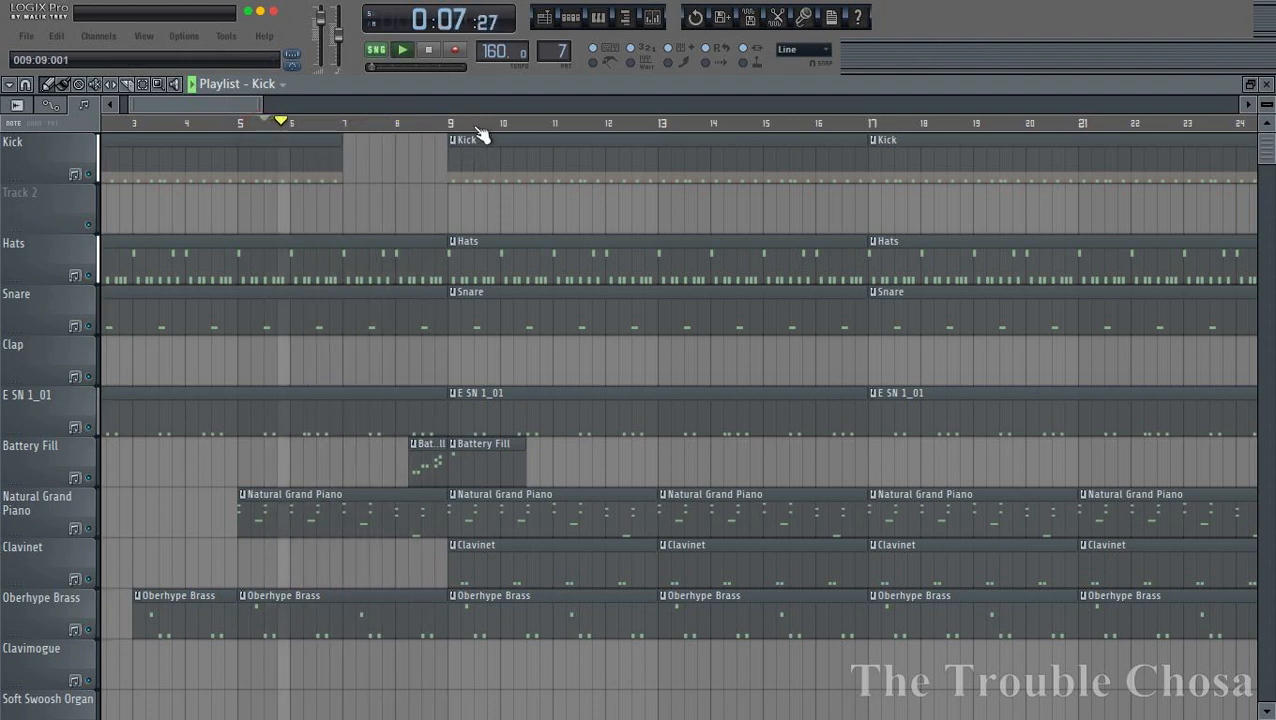
- Examine the Kick entry at bar 9 up close, check the snap options and replay from bar 5
{"action": "scroll", "coordinate": [483, 128], "scroll_direction": "up", "scroll_amount": 3}
{"action": "scroll", "coordinate": [483, 128], "scroll_direction": "up", "scroll_amount": 4}
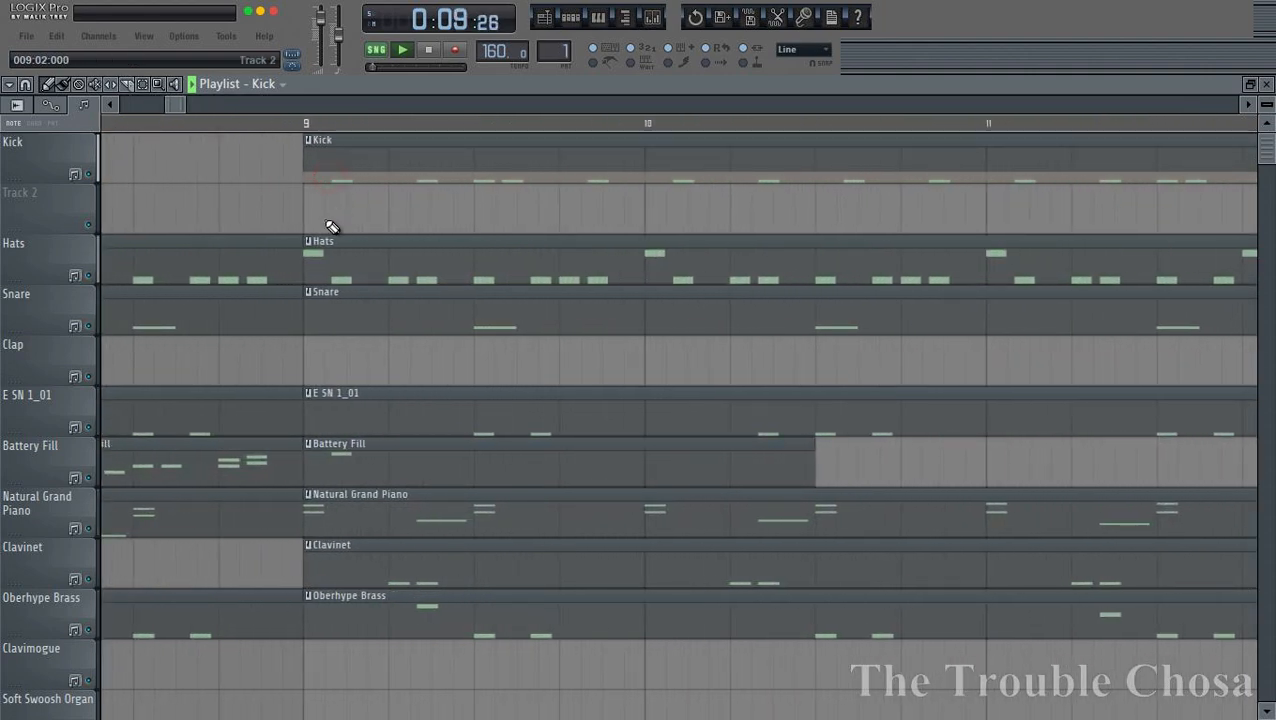
{"action": "left_click", "coordinate": [820, 50]}
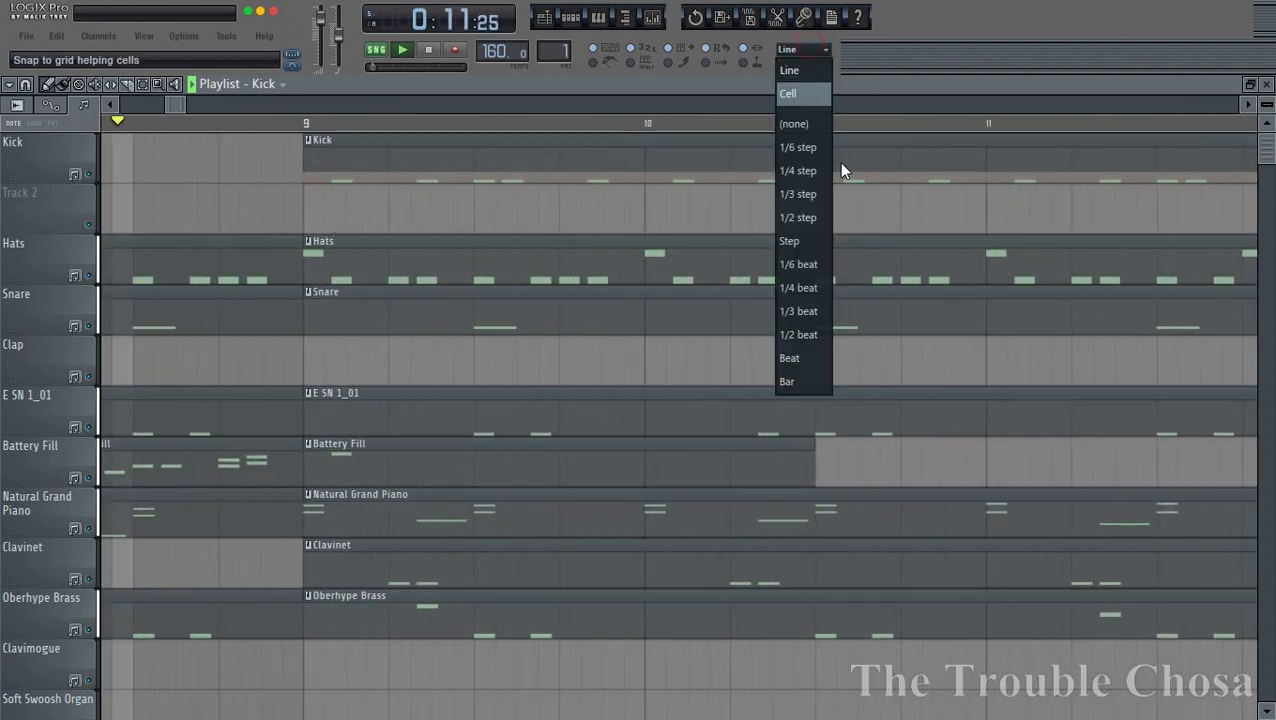
{"action": "scroll", "coordinate": [221, 135], "scroll_direction": "down", "scroll_amount": 5}
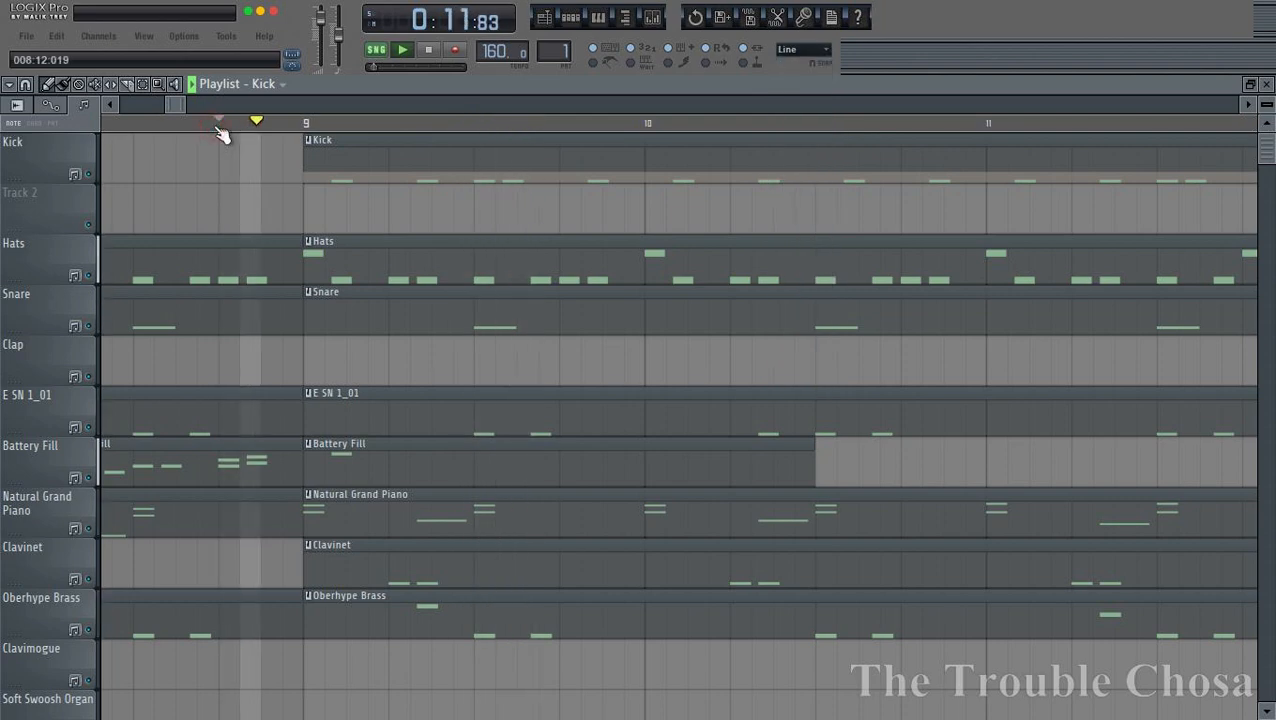
{"action": "scroll", "coordinate": [221, 130], "scroll_direction": "down", "scroll_amount": 5}
{"action": "left_click", "coordinate": [142, 124]}
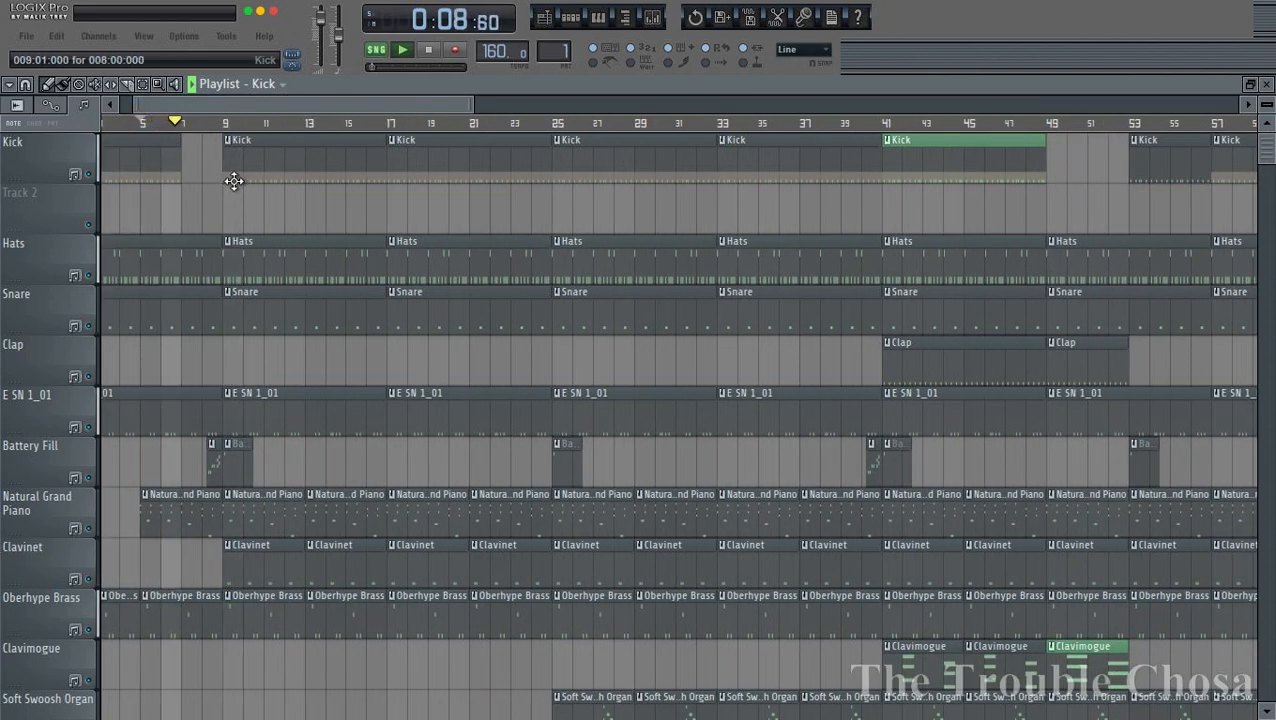
- Create an automation clip for the Master channel's volume from the mixer
{"action": "scroll", "coordinate": [236, 176], "scroll_direction": "down", "scroll_amount": 11}
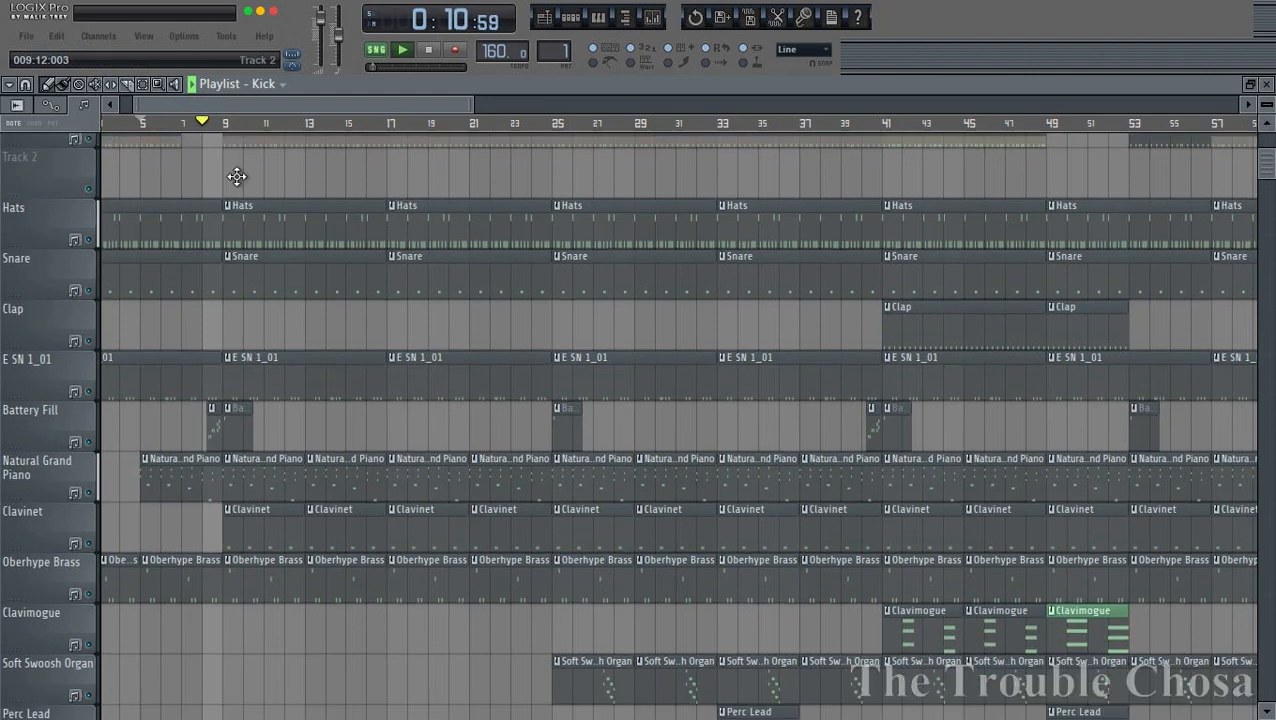
{"action": "scroll", "coordinate": [204, 124], "scroll_direction": "down", "scroll_amount": 3}
{"action": "scroll", "coordinate": [210, 123], "scroll_direction": "down", "scroll_amount": 3}
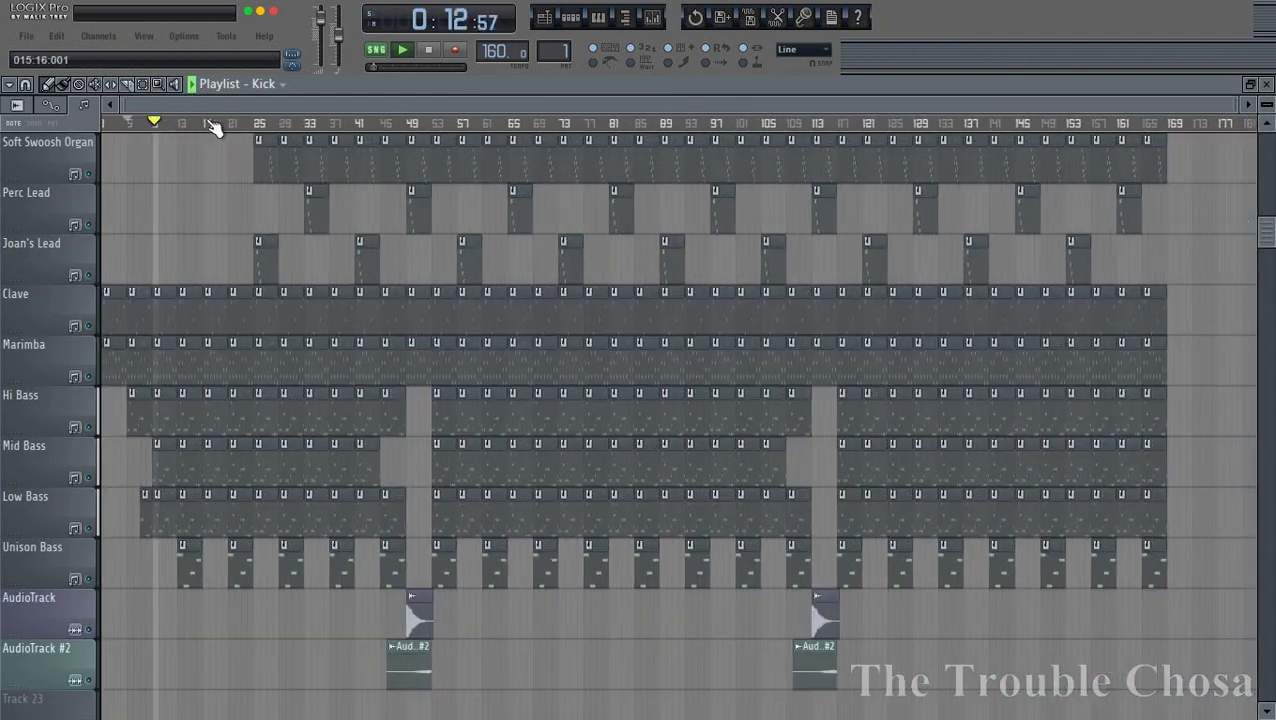
{"action": "scroll", "coordinate": [561, 296], "scroll_direction": "down", "scroll_amount": 9}
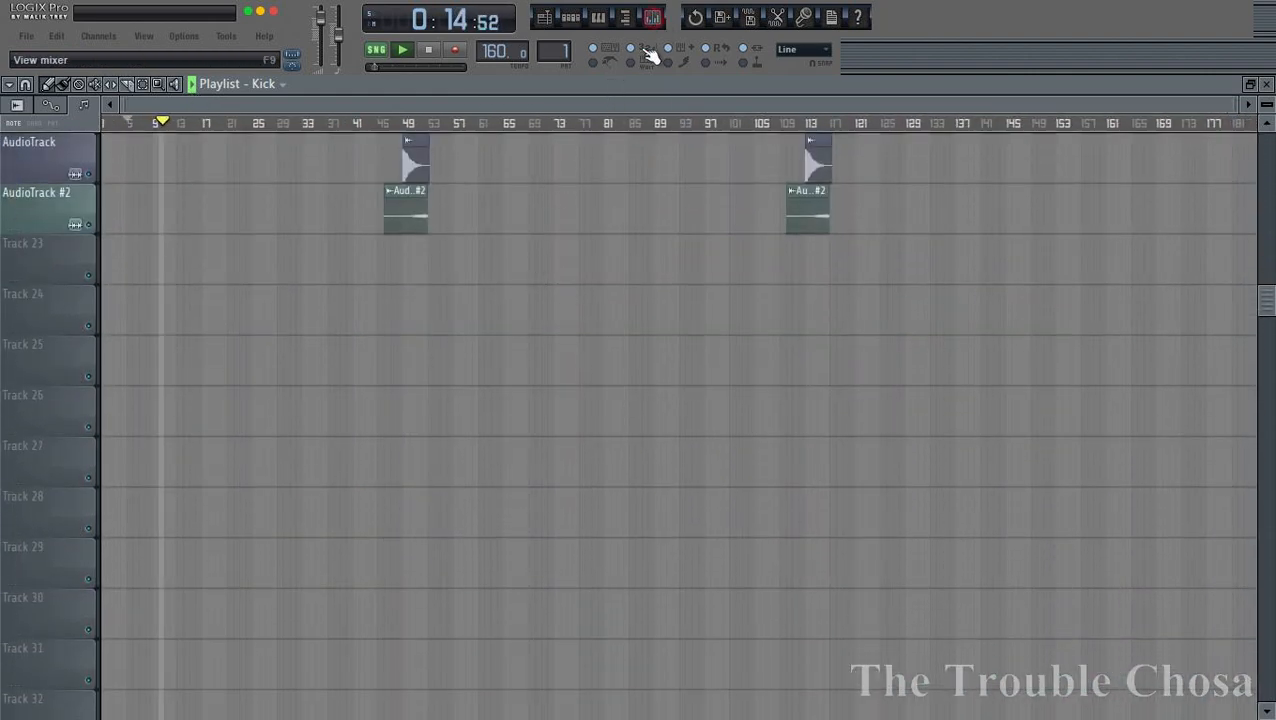
{"action": "left_click", "coordinate": [650, 56]}
{"action": "right_click", "coordinate": [118, 594]}
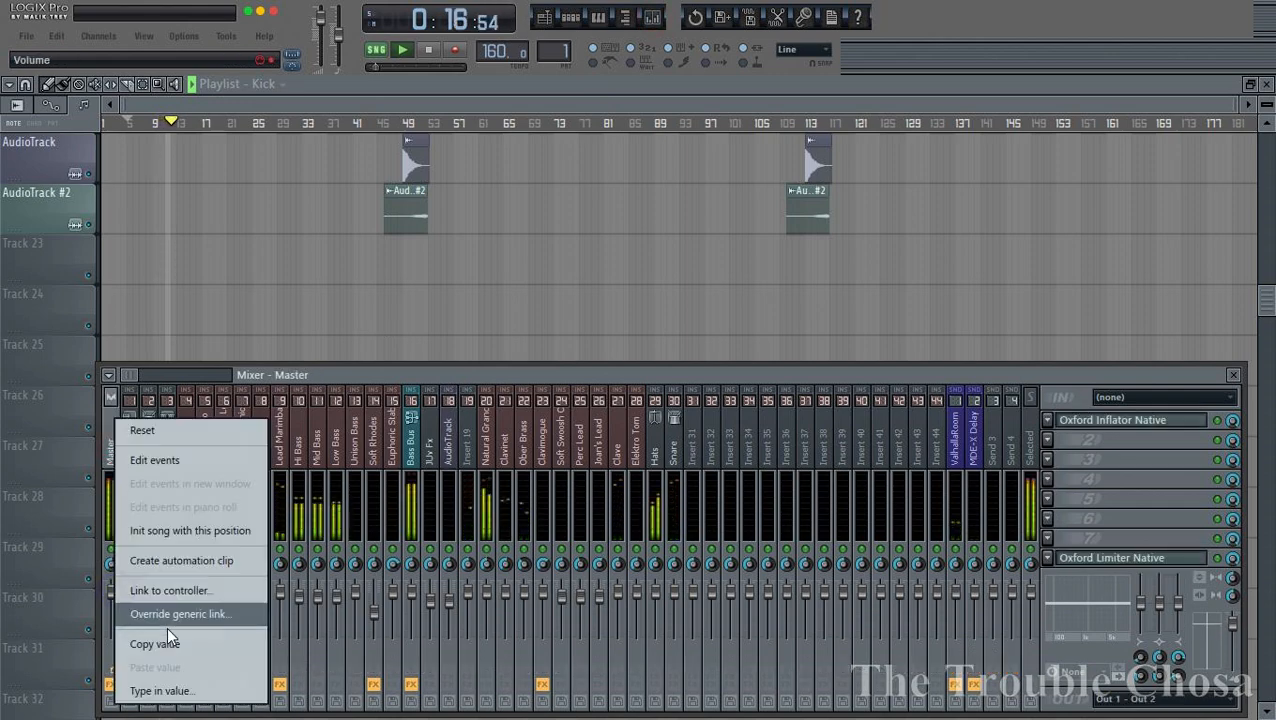
{"action": "left_click", "coordinate": [166, 561]}
{"action": "left_click", "coordinate": [283, 112]}
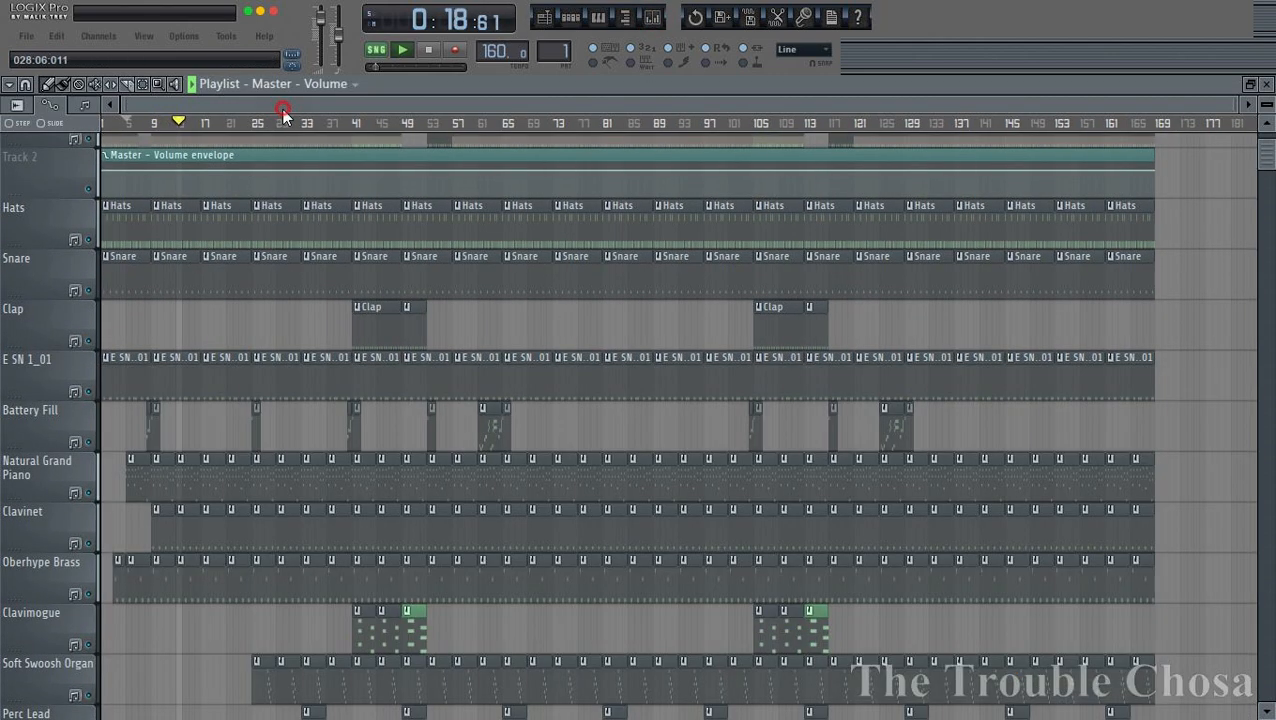
- Move the Master volume automation clip to the empty track below AudioTrack #2 and auto-name that track
{"action": "left_click_drag", "start_coordinate": [193, 152], "coordinate": [170, 405]}
{"action": "scroll", "coordinate": [194, 245], "scroll_direction": "down", "scroll_amount": 3}
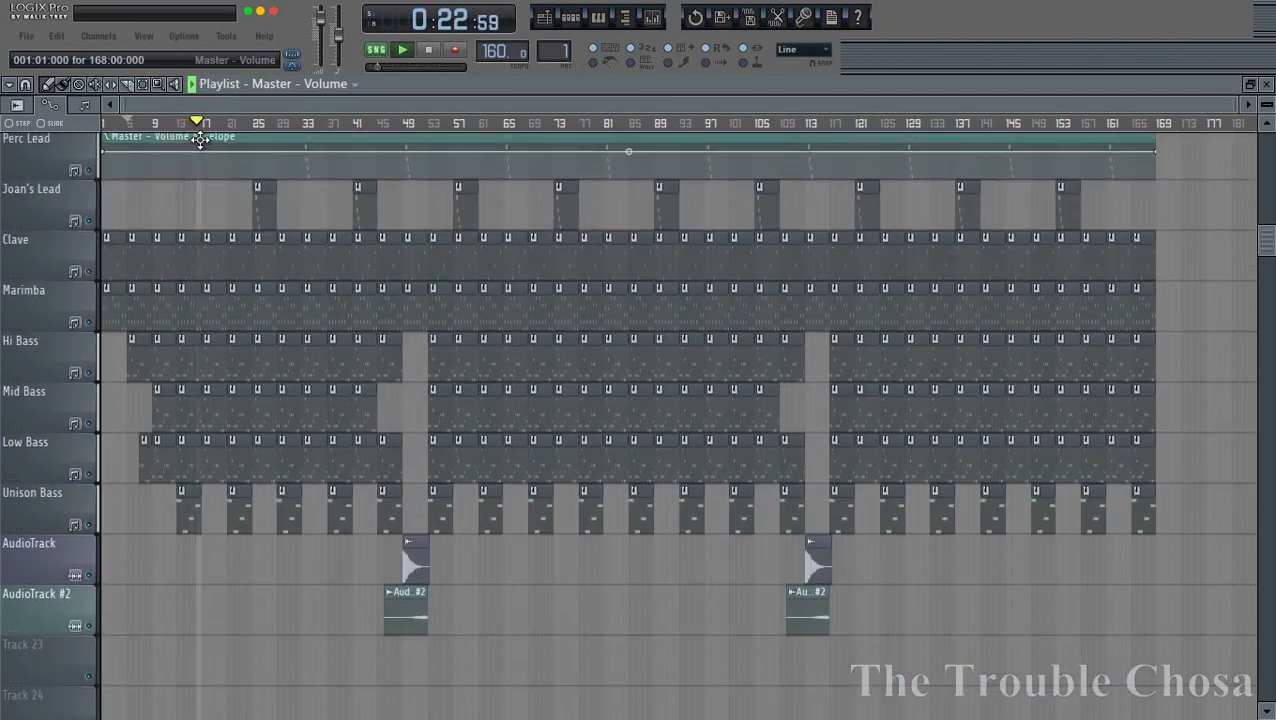
{"action": "left_click_drag", "start_coordinate": [200, 140], "coordinate": [122, 683]}
{"action": "right_click", "coordinate": [54, 650]}
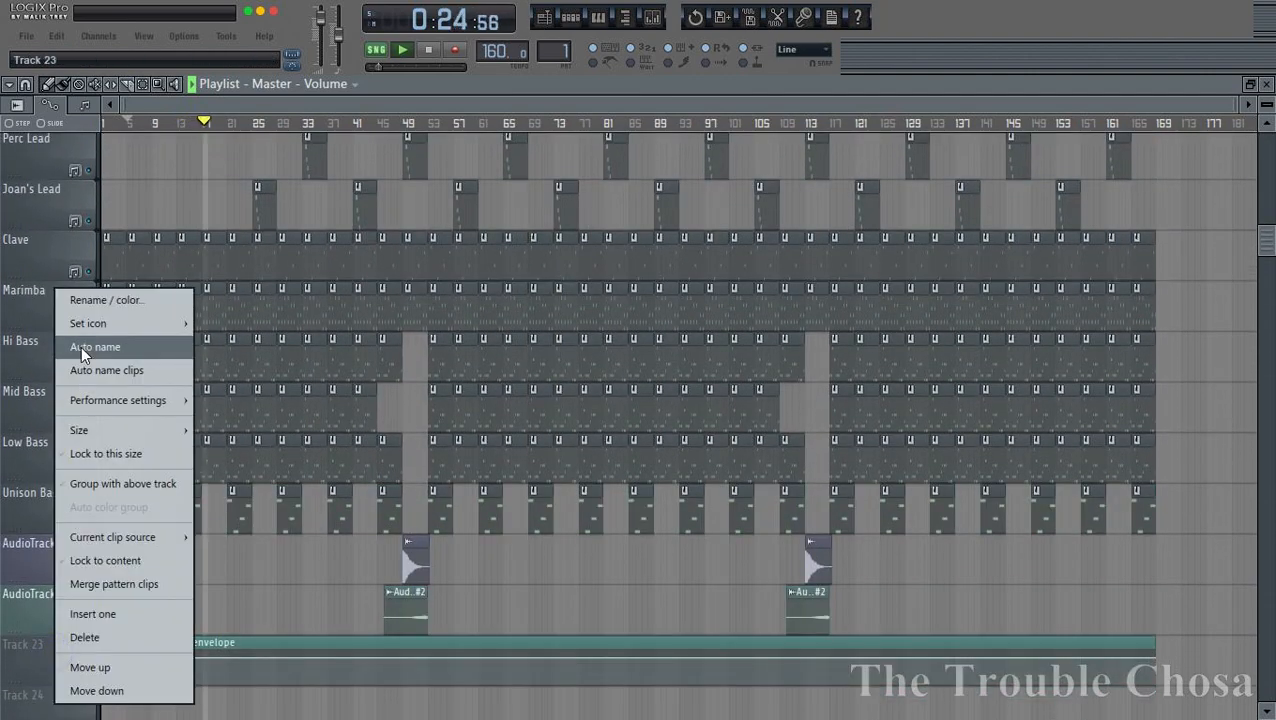
{"action": "left_click", "coordinate": [81, 346]}
- Delete the empty Track 2 between Kick and Hats, confirming the deletion
{"action": "scroll", "coordinate": [90, 365], "scroll_direction": "up", "scroll_amount": 12}
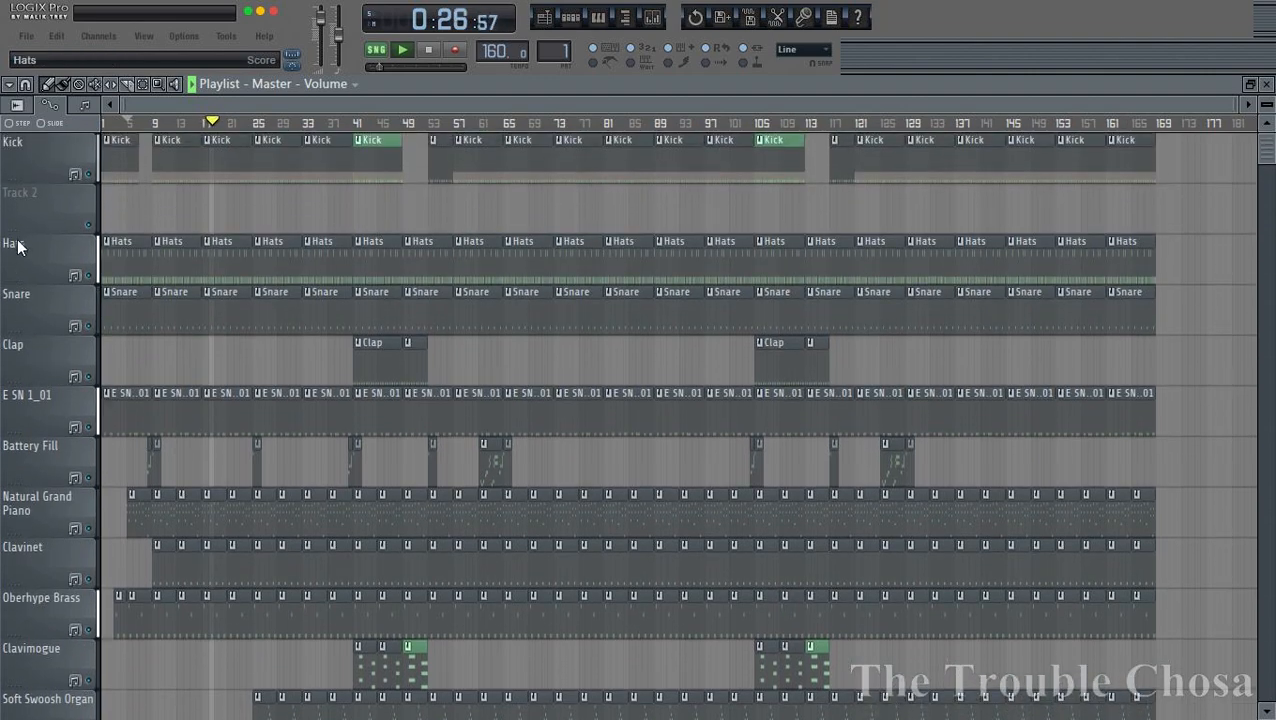
{"action": "right_click", "coordinate": [22, 212]}
{"action": "left_click", "coordinate": [67, 533]}
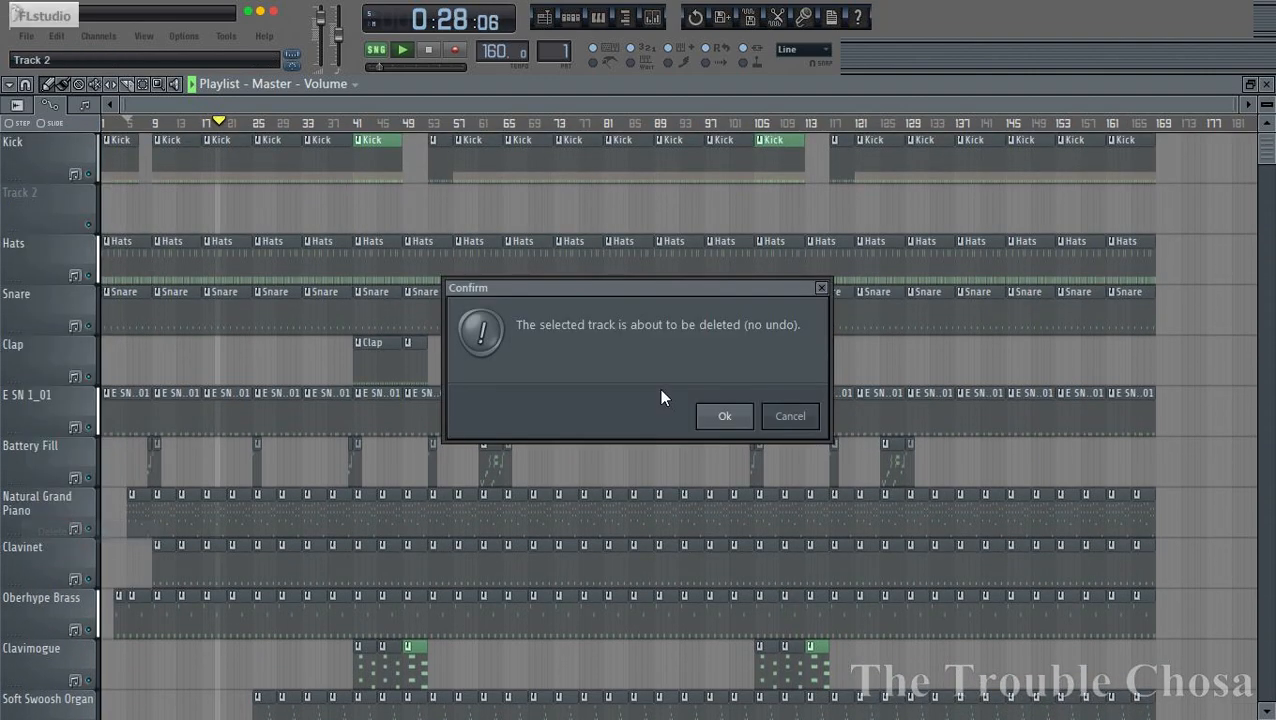
{"action": "left_click", "coordinate": [722, 417]}
- Assign a different icon to the Master - Volume track
{"action": "scroll", "coordinate": [507, 313], "scroll_direction": "down", "scroll_amount": 15}
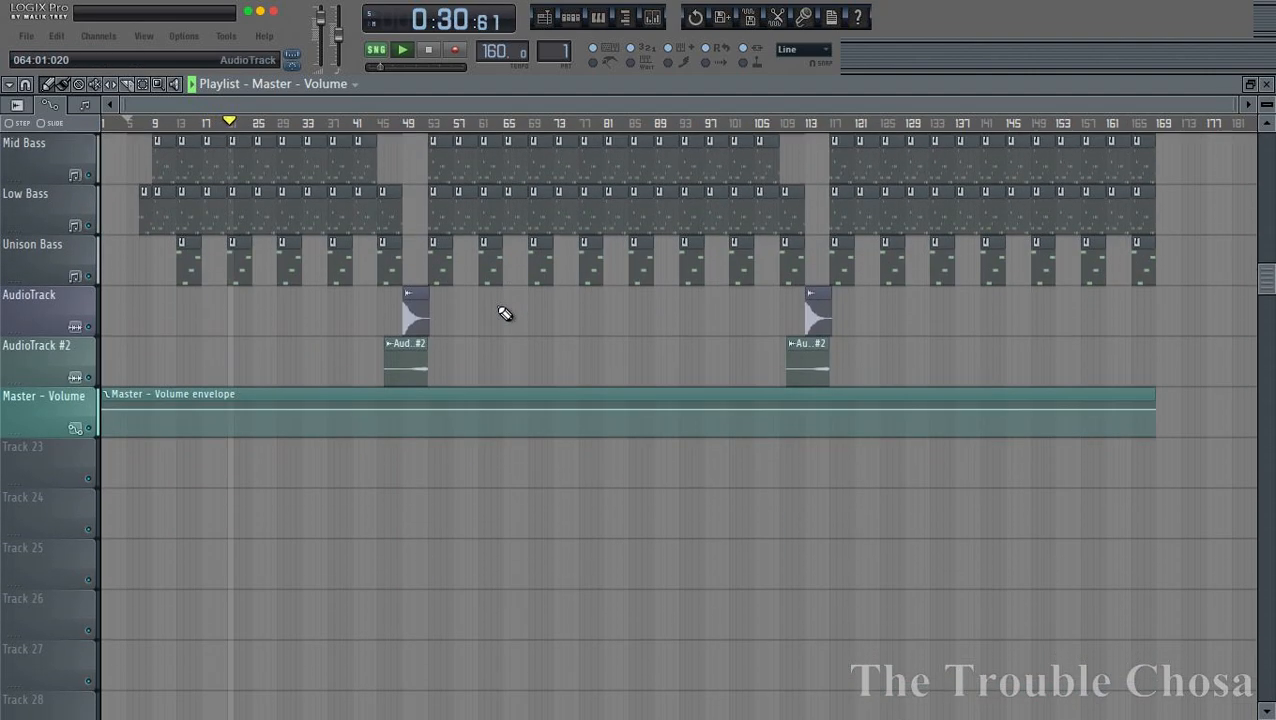
{"action": "right_click", "coordinate": [36, 262]}
{"action": "mouse_move", "coordinate": [100, 343]}
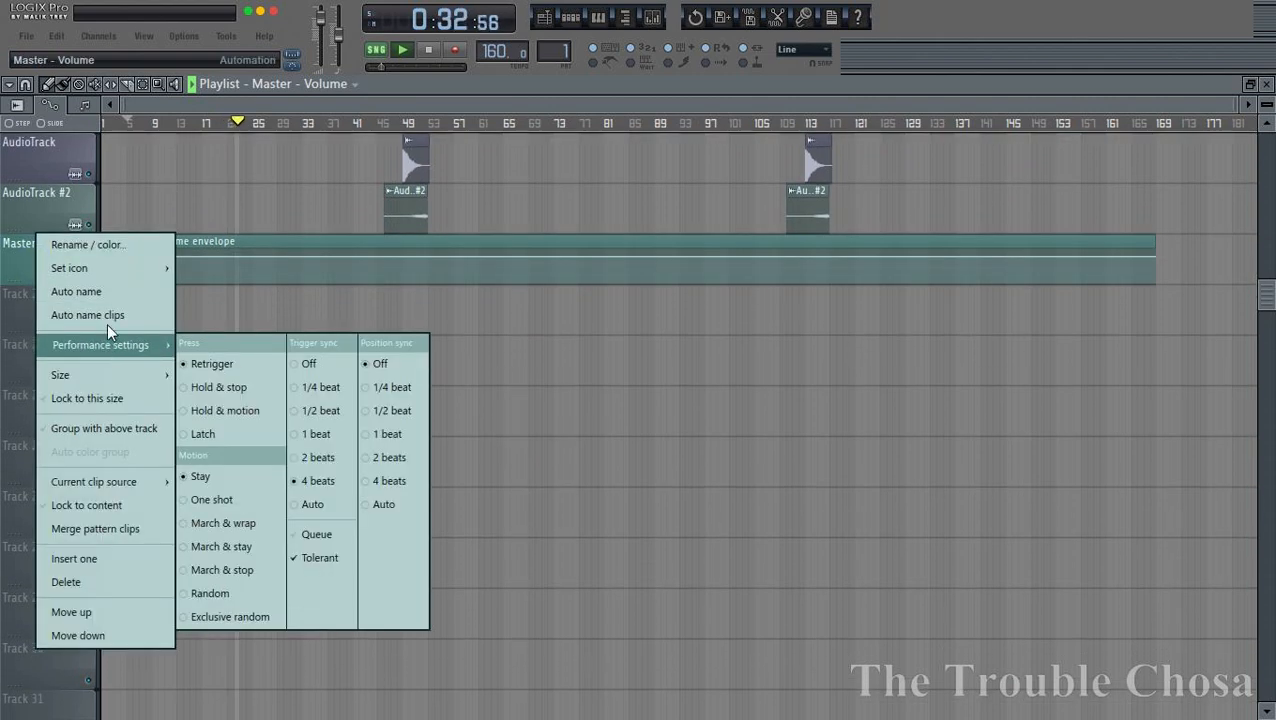
{"action": "mouse_move", "coordinate": [120, 264]}
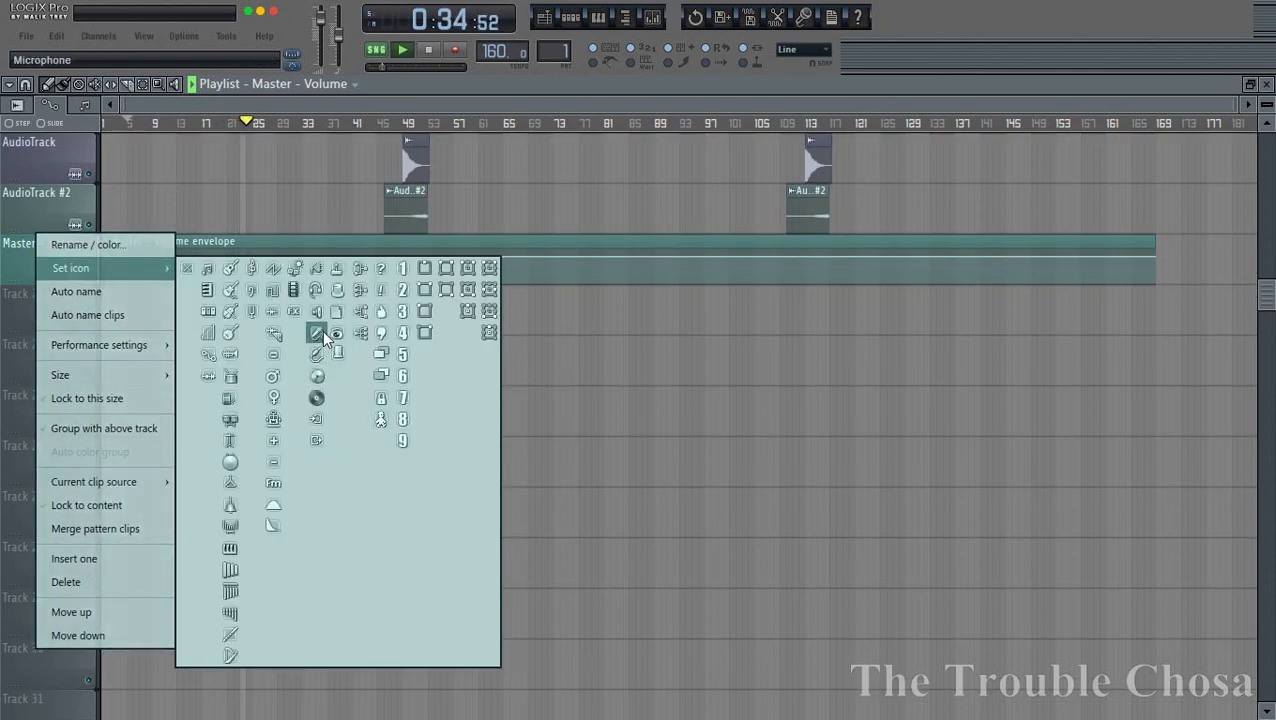
{"action": "left_click", "coordinate": [322, 290]}
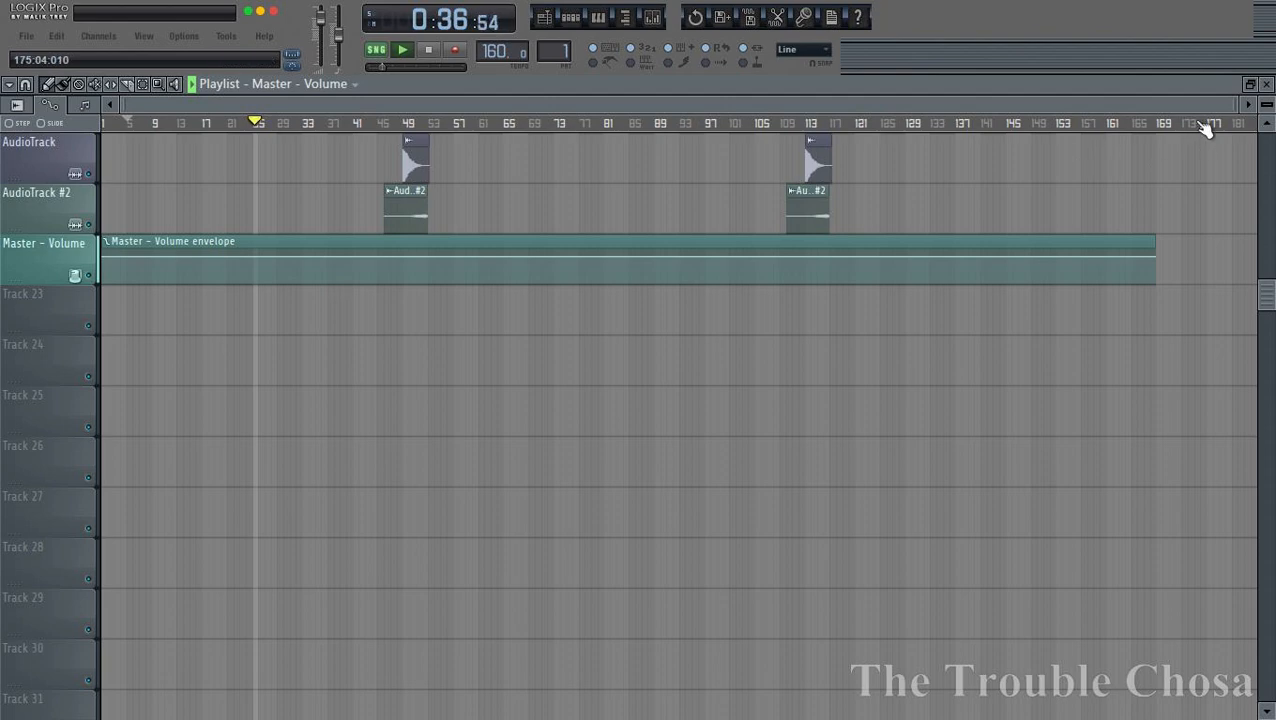
- Shape a fade-out in the Master volume automation from 80% at bar 165 to zero at bar 169, extending the clip to bar 170
{"action": "scroll", "coordinate": [1205, 125], "scroll_direction": "up", "scroll_amount": 8}
{"action": "scroll", "coordinate": [980, 304], "scroll_direction": "up", "scroll_amount": 3}
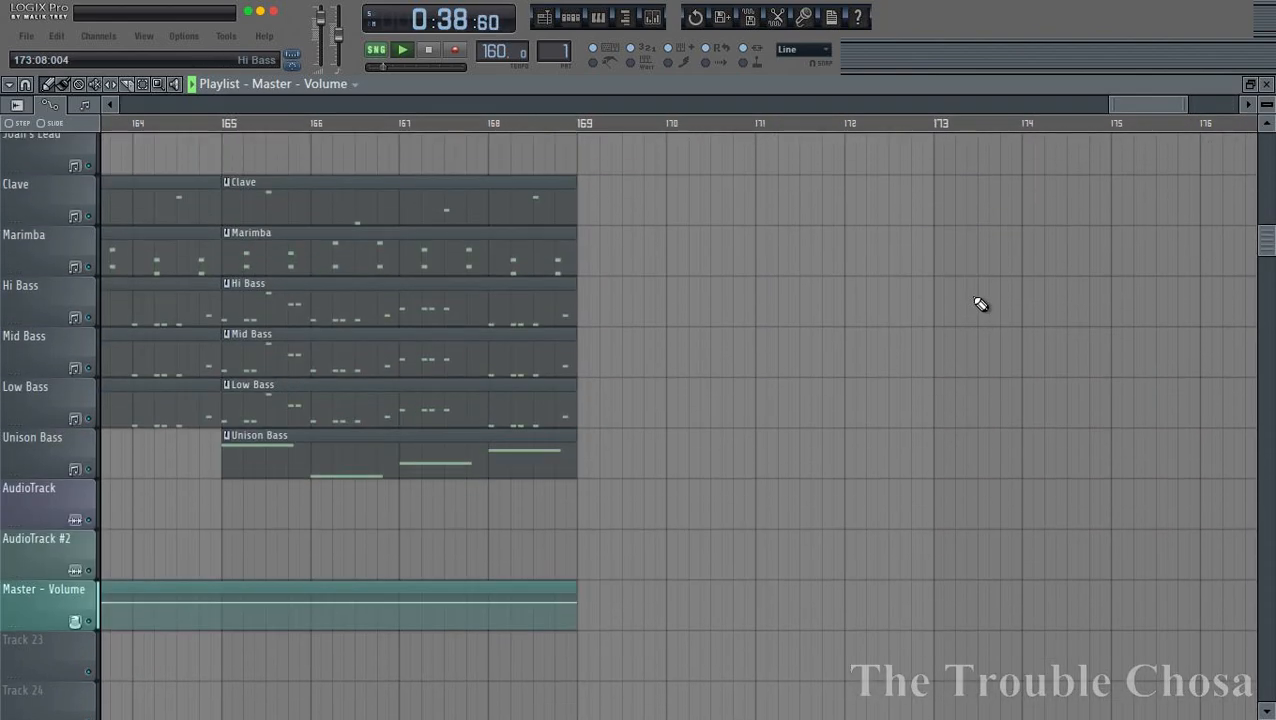
{"action": "scroll", "coordinate": [984, 300], "scroll_direction": "up", "scroll_amount": 3}
{"action": "scroll", "coordinate": [986, 299], "scroll_direction": "down", "scroll_amount": 5}
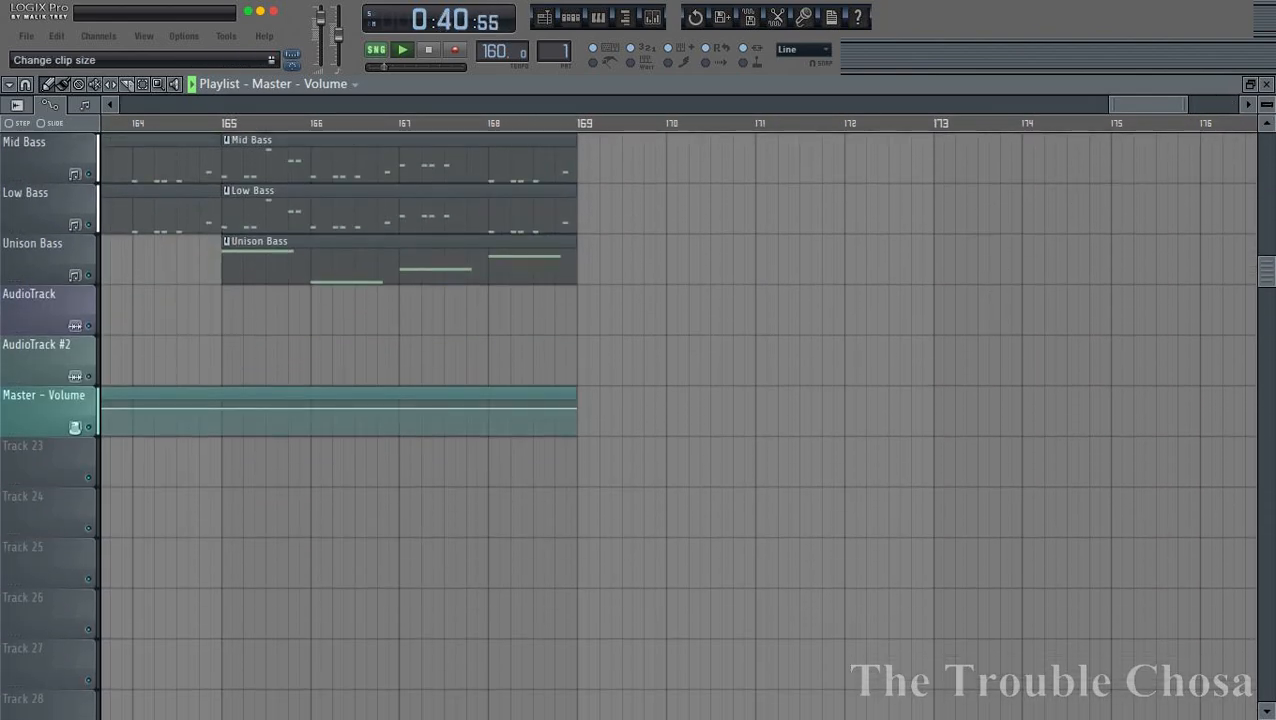
{"action": "mouse_move", "coordinate": [1267, 104]}
{"action": "left_mouse_down"}
{"action": "mouse_move", "coordinate": [1267, 70]}
{"action": "mouse_move", "coordinate": [1260, 96]}
{"action": "mouse_move", "coordinate": [1260, 80]}
{"action": "left_mouse_up"}
{"action": "scroll", "coordinate": [951, 299], "scroll_direction": "down", "scroll_amount": 5}
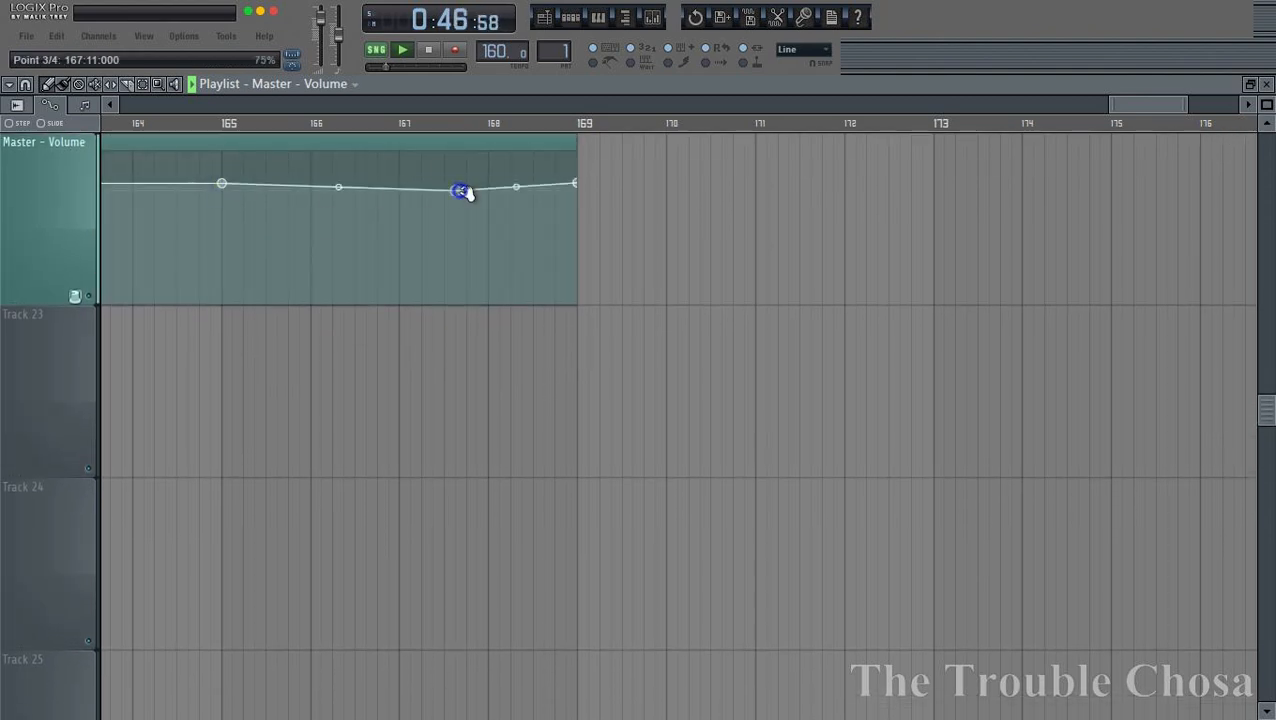
{"action": "left_click_drag", "start_coordinate": [460, 191], "coordinate": [587, 326]}
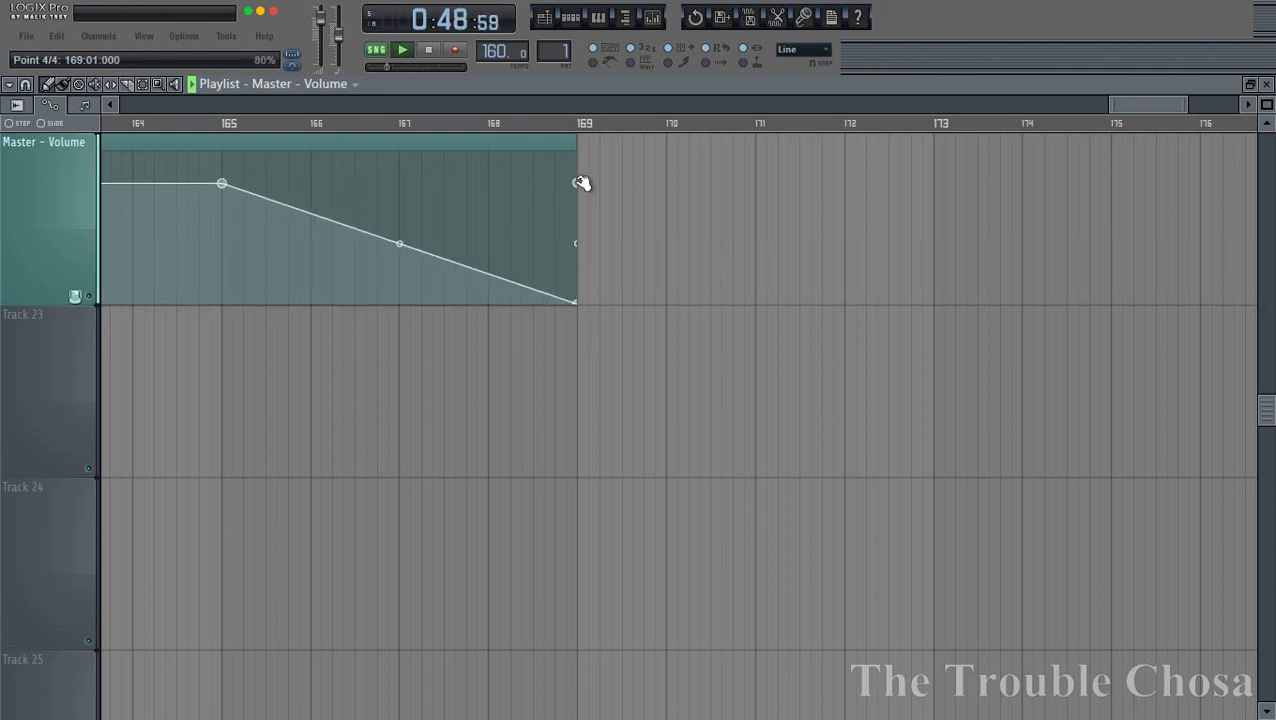
{"action": "left_click_drag", "start_coordinate": [581, 183], "coordinate": [705, 316]}
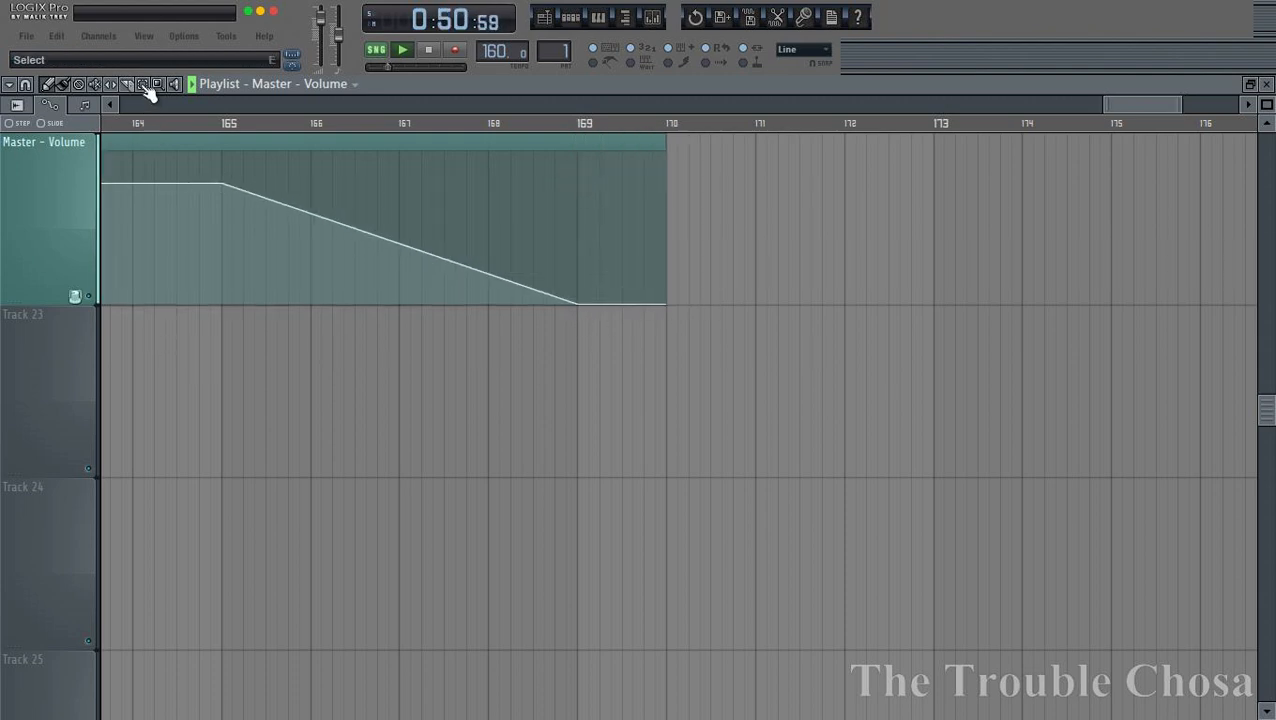
{"action": "scroll", "coordinate": [22, 235], "scroll_direction": "down", "scroll_amount": 5}
{"action": "scroll", "coordinate": [391, 123], "scroll_direction": "down", "scroll_amount": 10}
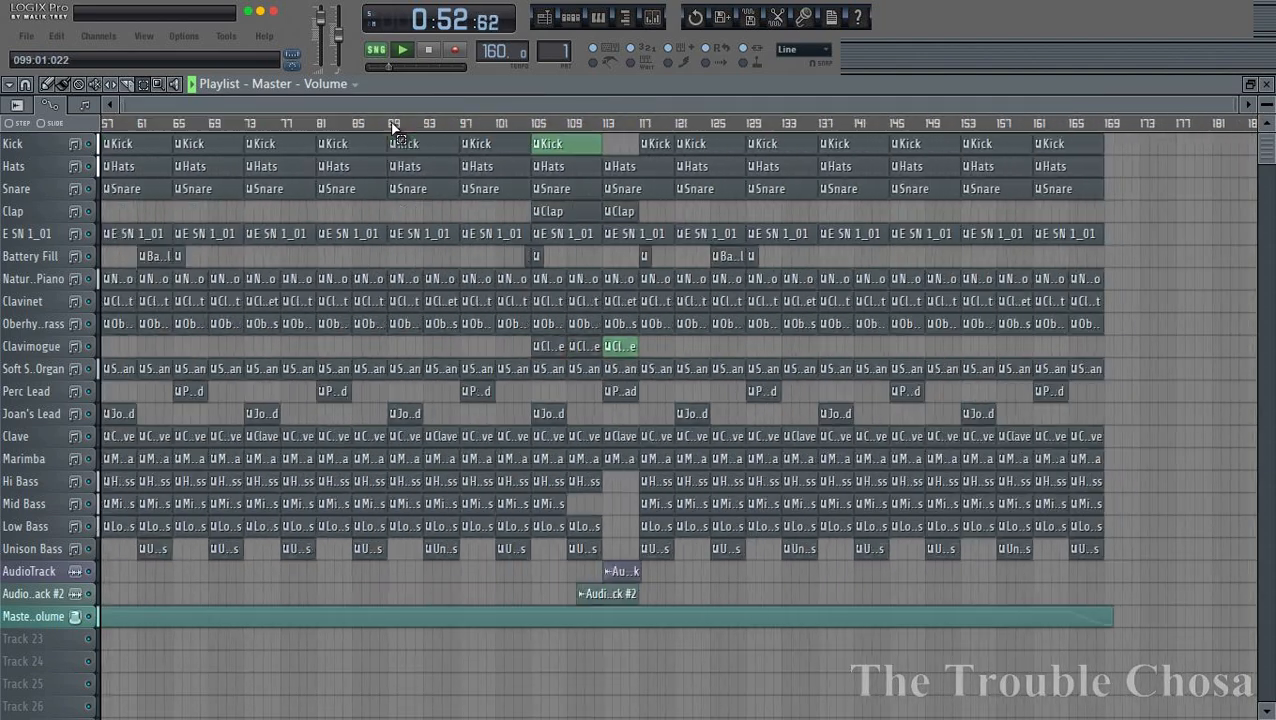
- Save the project over the existing 1 - 3 Beat [Xitsonga Instru] FLP file in the Xitsonga folder
{"action": "left_click", "coordinate": [27, 37]}
{"action": "left_click", "coordinate": [100, 156]}
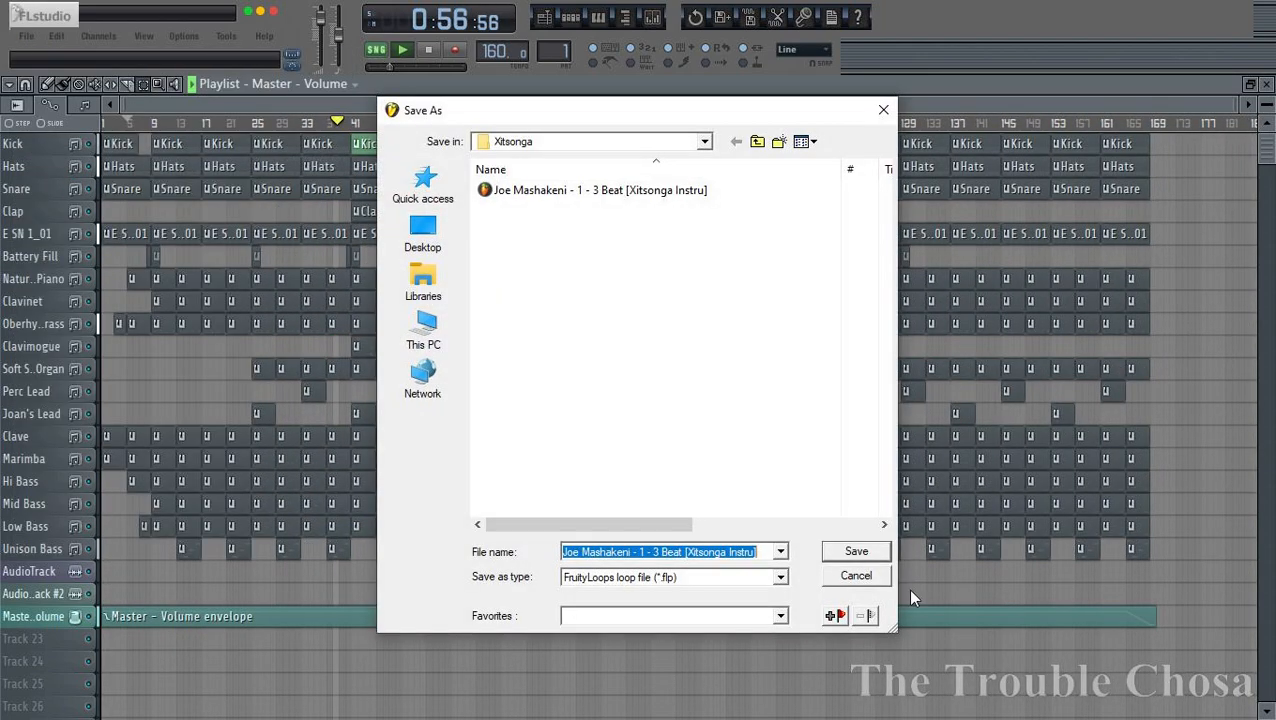
{"action": "left_click", "coordinate": [855, 553]}
{"action": "left_click", "coordinate": [707, 376]}
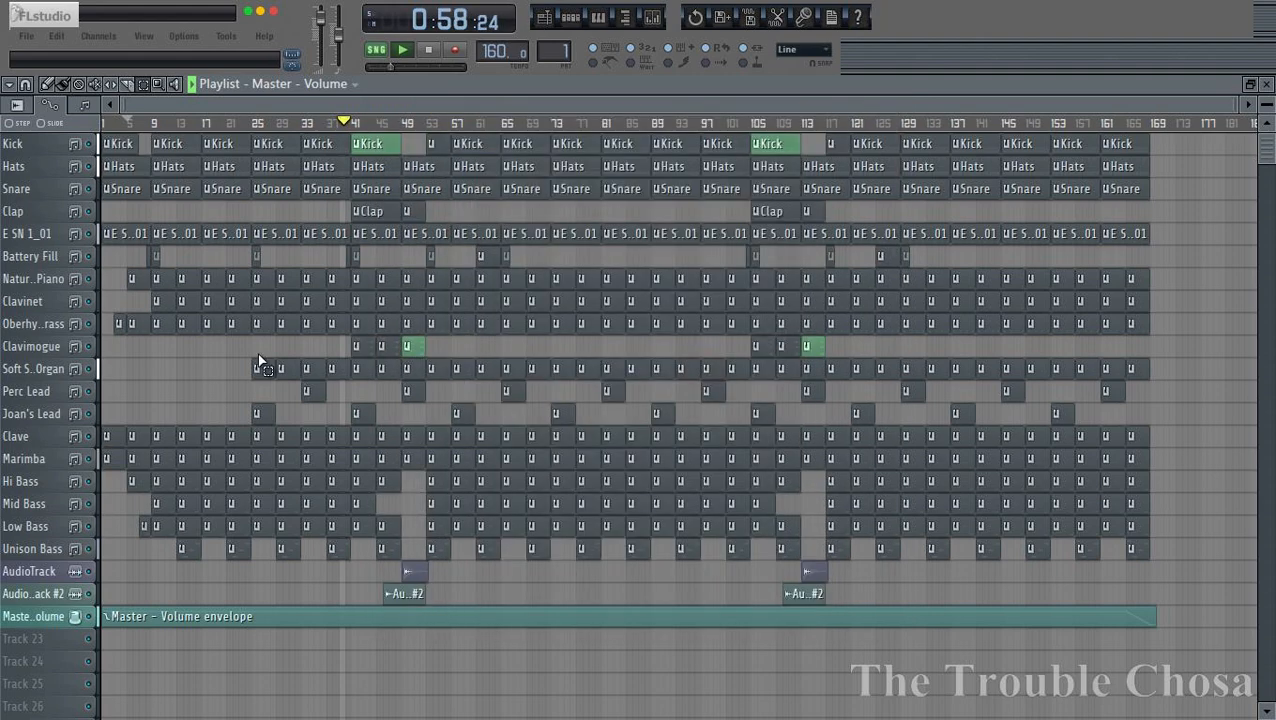
- Save the project as a zipped loop file (*.zip) in the Xitsonga folder, keeping the same file name
{"action": "left_click", "coordinate": [21, 40]}
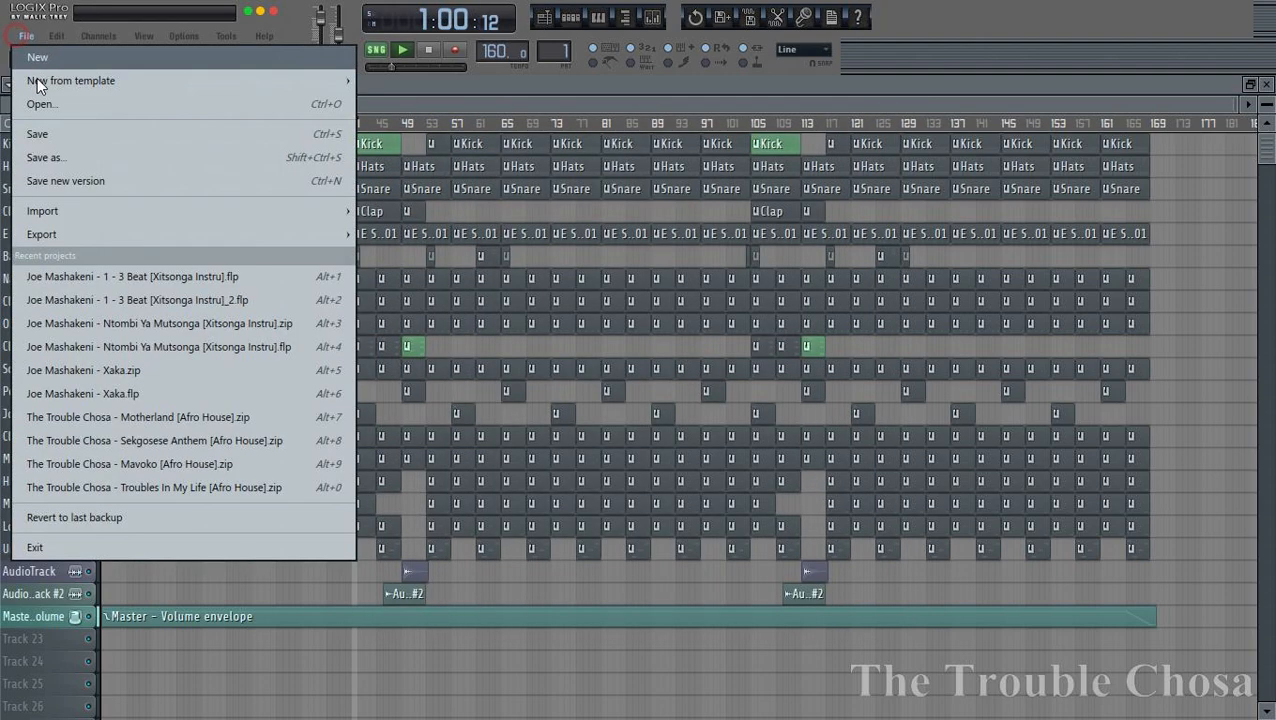
{"action": "left_click", "coordinate": [57, 160]}
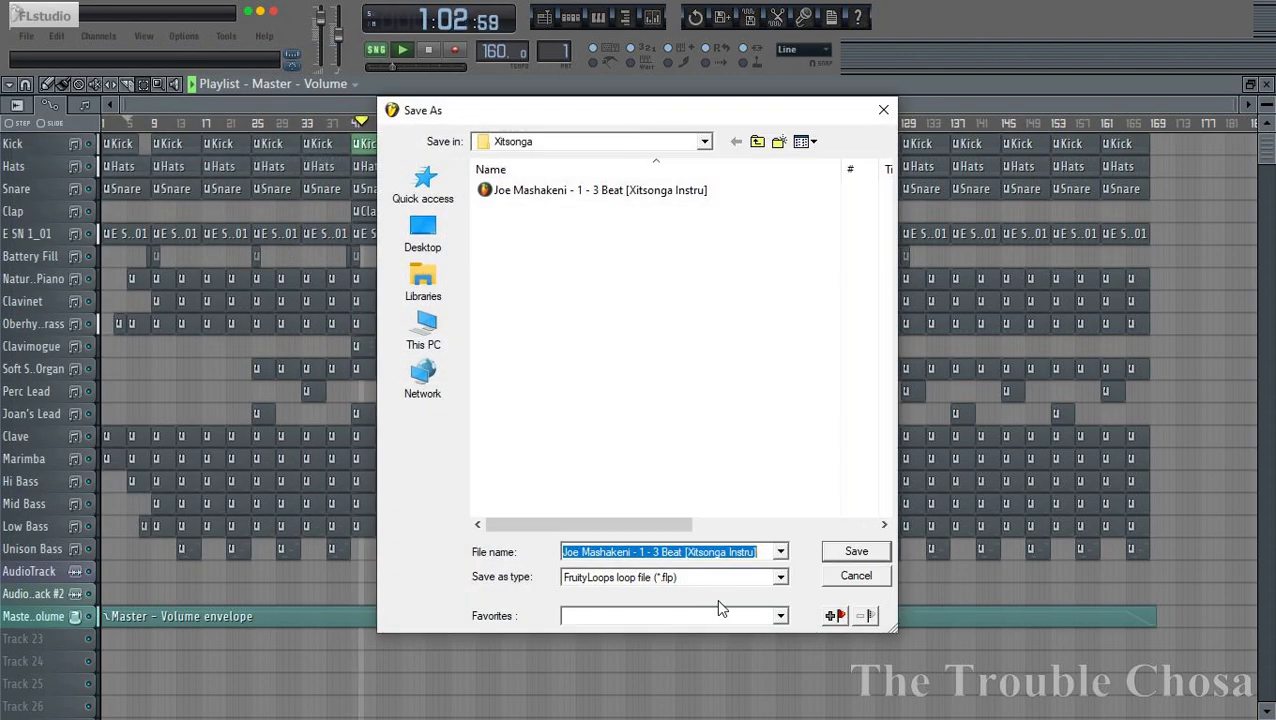
{"action": "left_click", "coordinate": [665, 578]}
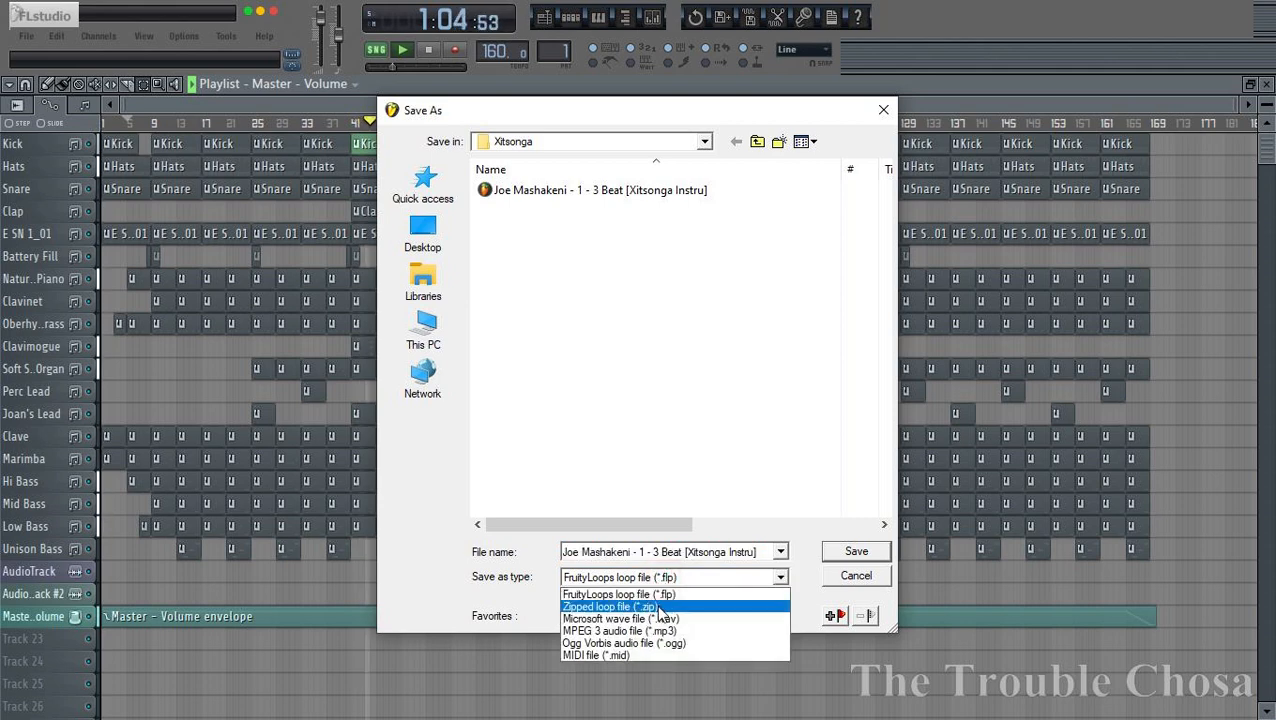
{"action": "left_click", "coordinate": [656, 604]}
{"action": "left_click", "coordinate": [858, 552]}
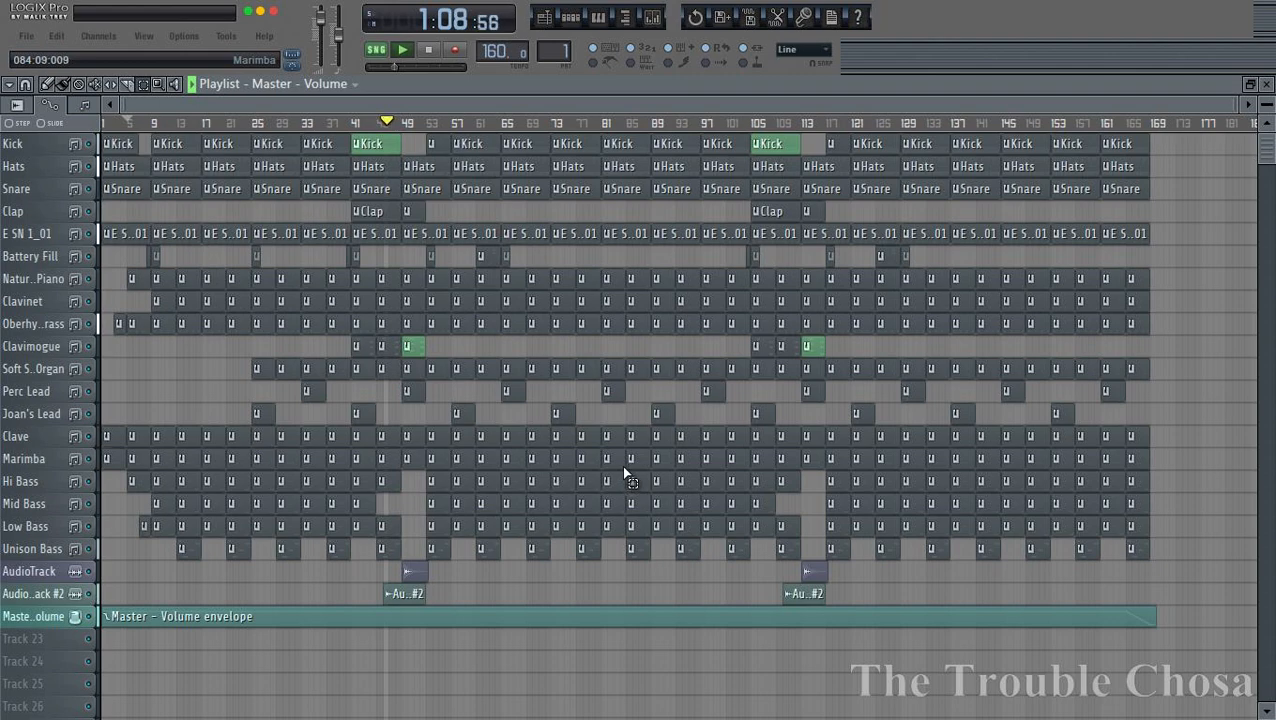
- Delete the FLP version of the 1 - 3 Beat [Xitsonga Instru] project through the Open dialog without loading any project
{"action": "left_click", "coordinate": [30, 38]}
{"action": "left_click", "coordinate": [60, 102]}
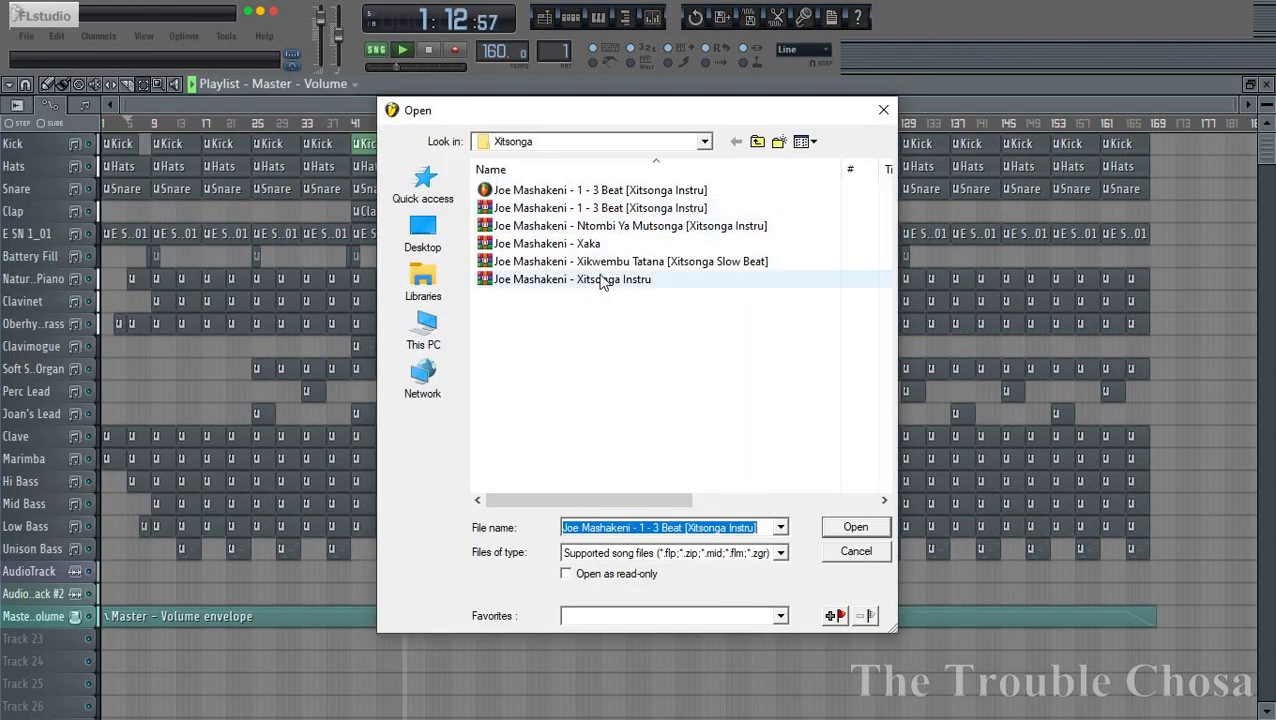
{"action": "right_click", "coordinate": [640, 190]}
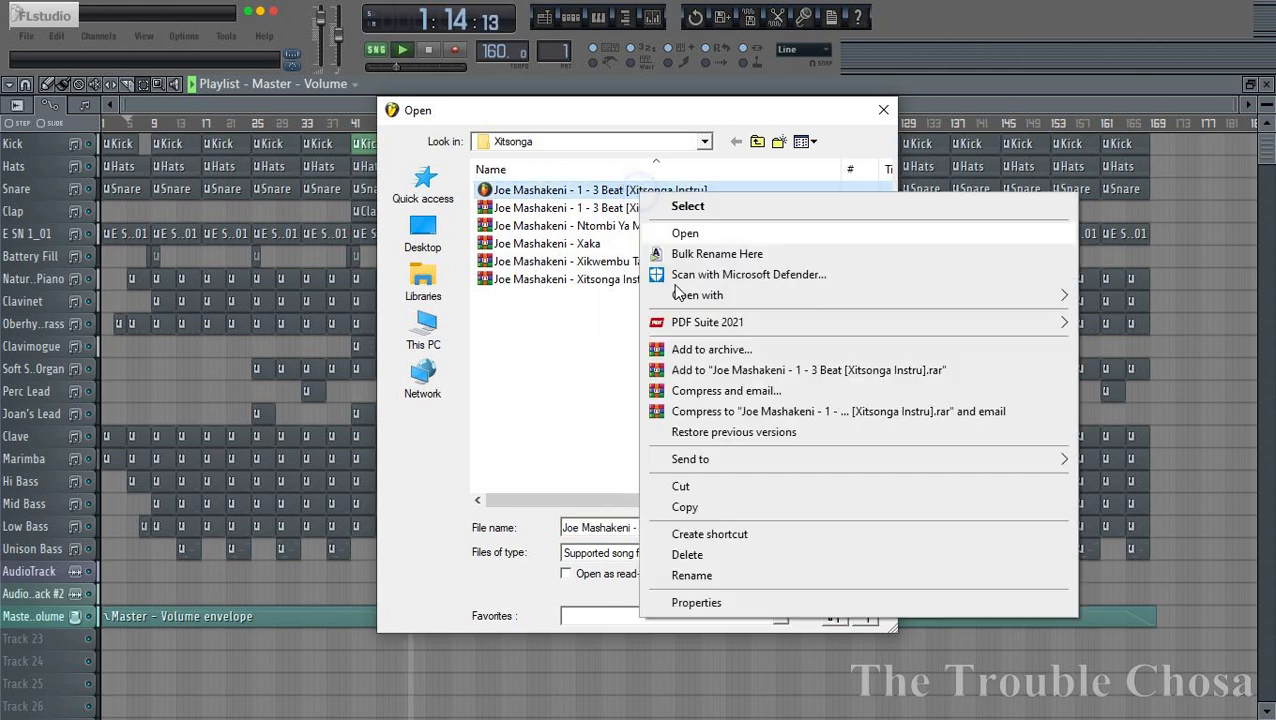
{"action": "left_click", "coordinate": [690, 555]}
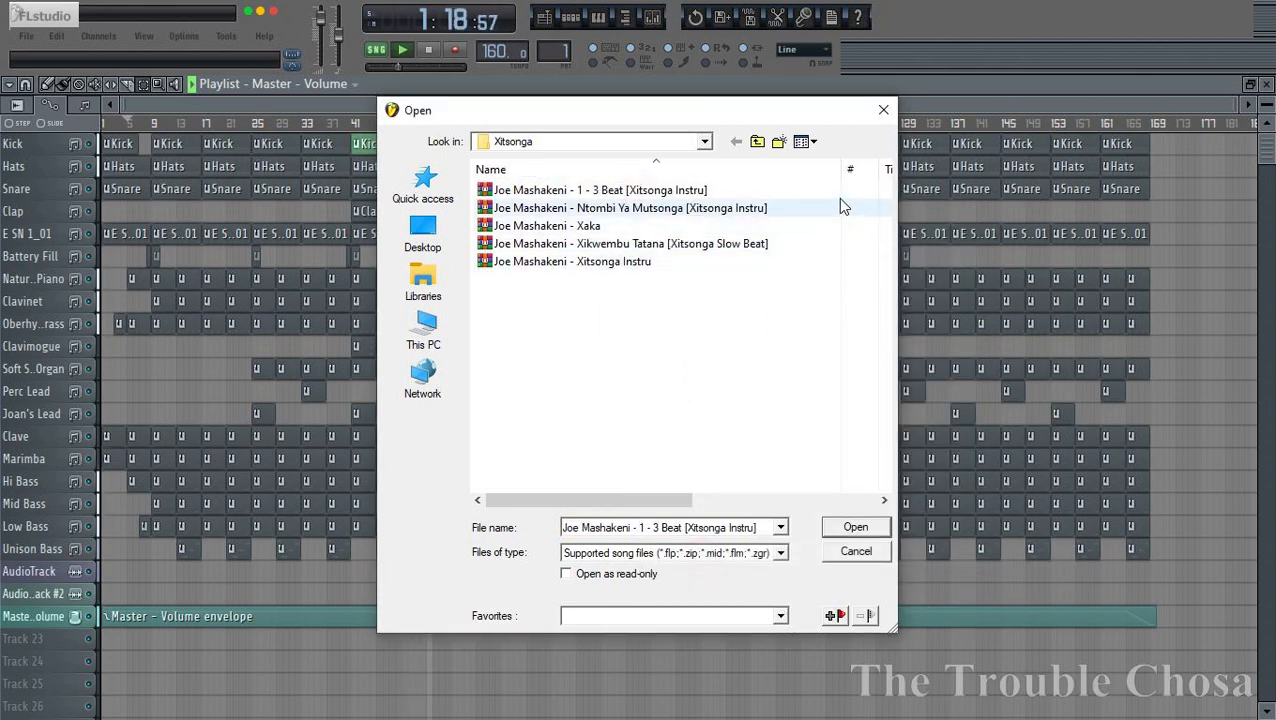
{"action": "left_click", "coordinate": [884, 111]}
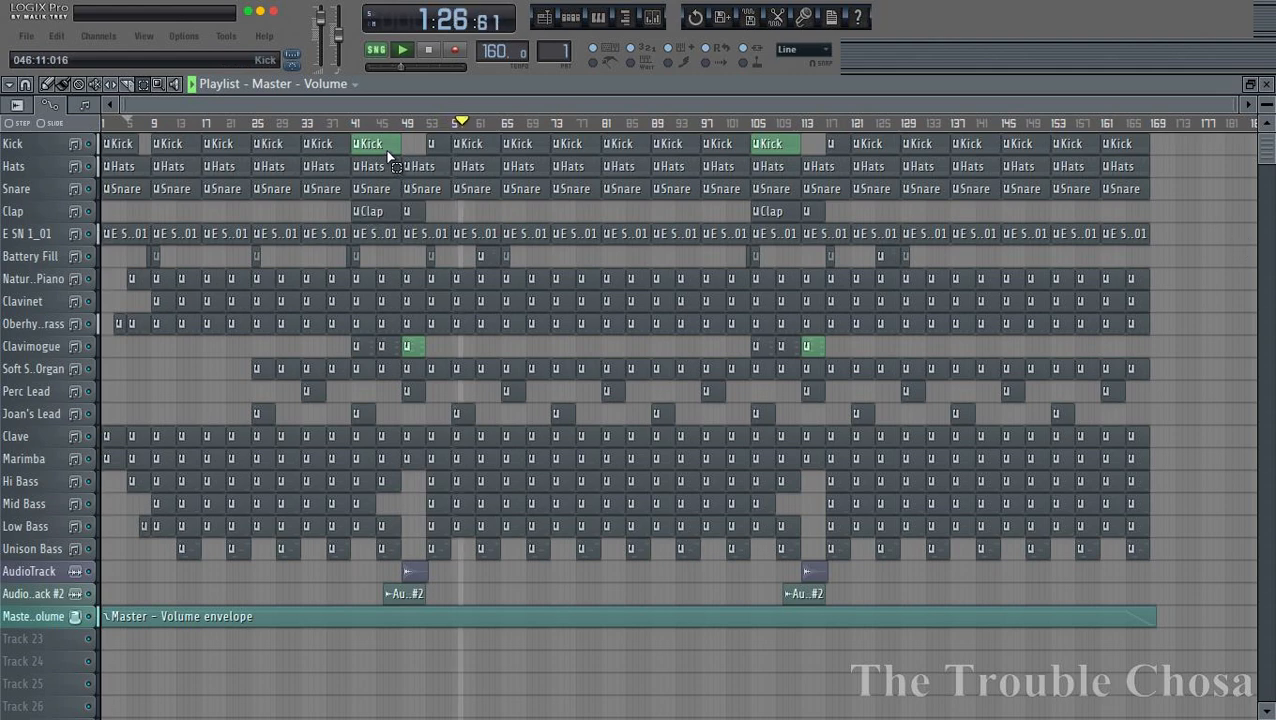
- Save the project again as a zipped loop file, replacing the existing 1 - 3 Beat [Xitsonga Instru] zip
{"action": "left_click", "coordinate": [24, 37]}
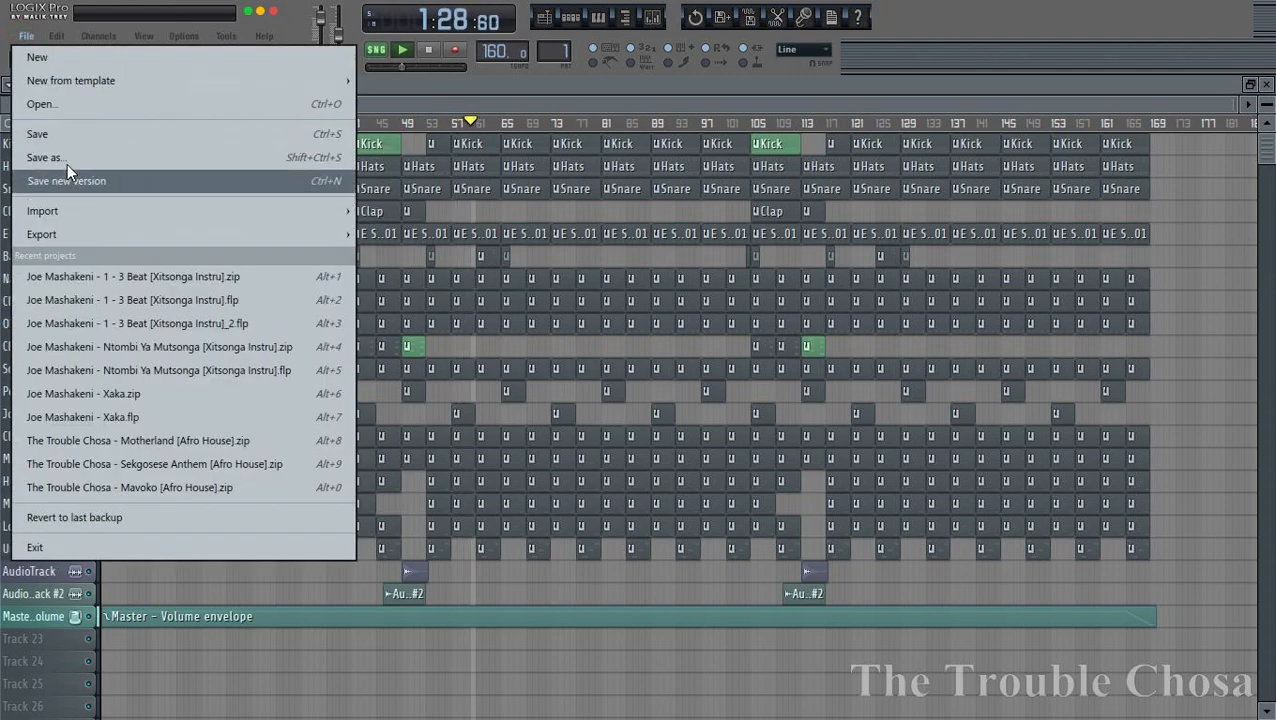
{"action": "left_click", "coordinate": [67, 163]}
{"action": "left_click", "coordinate": [856, 551]}
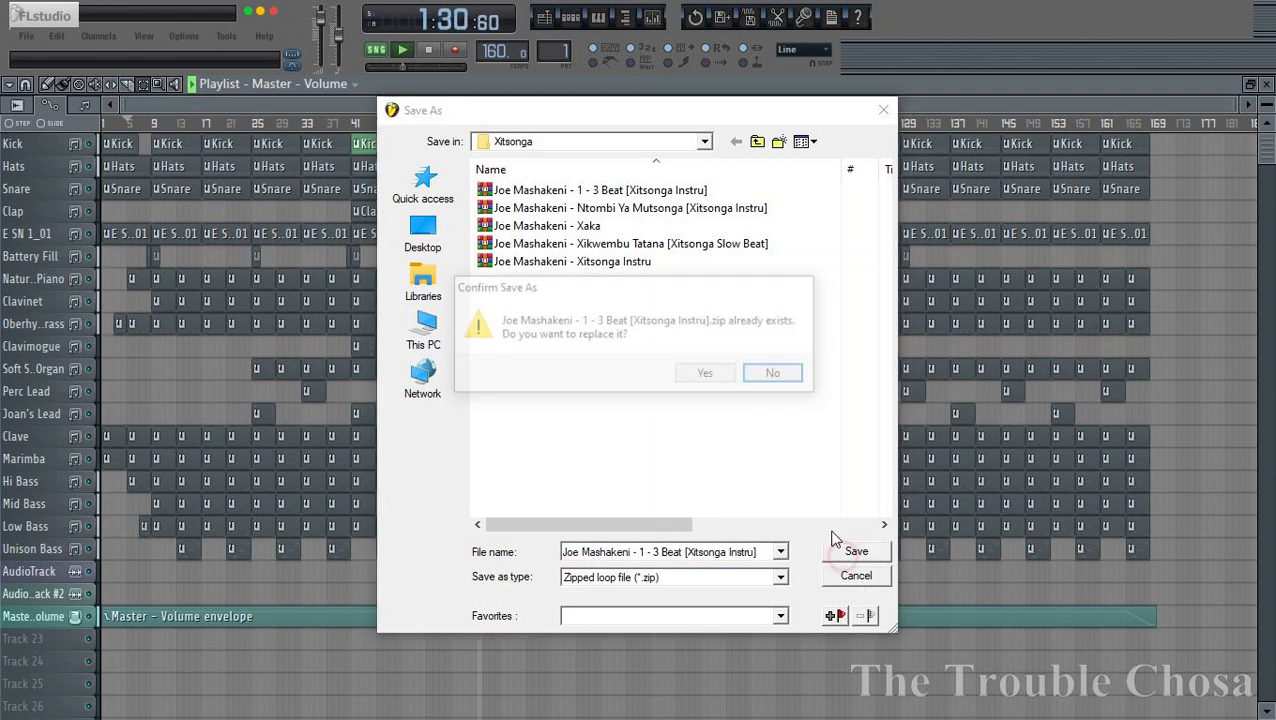
{"action": "left_click", "coordinate": [705, 375]}
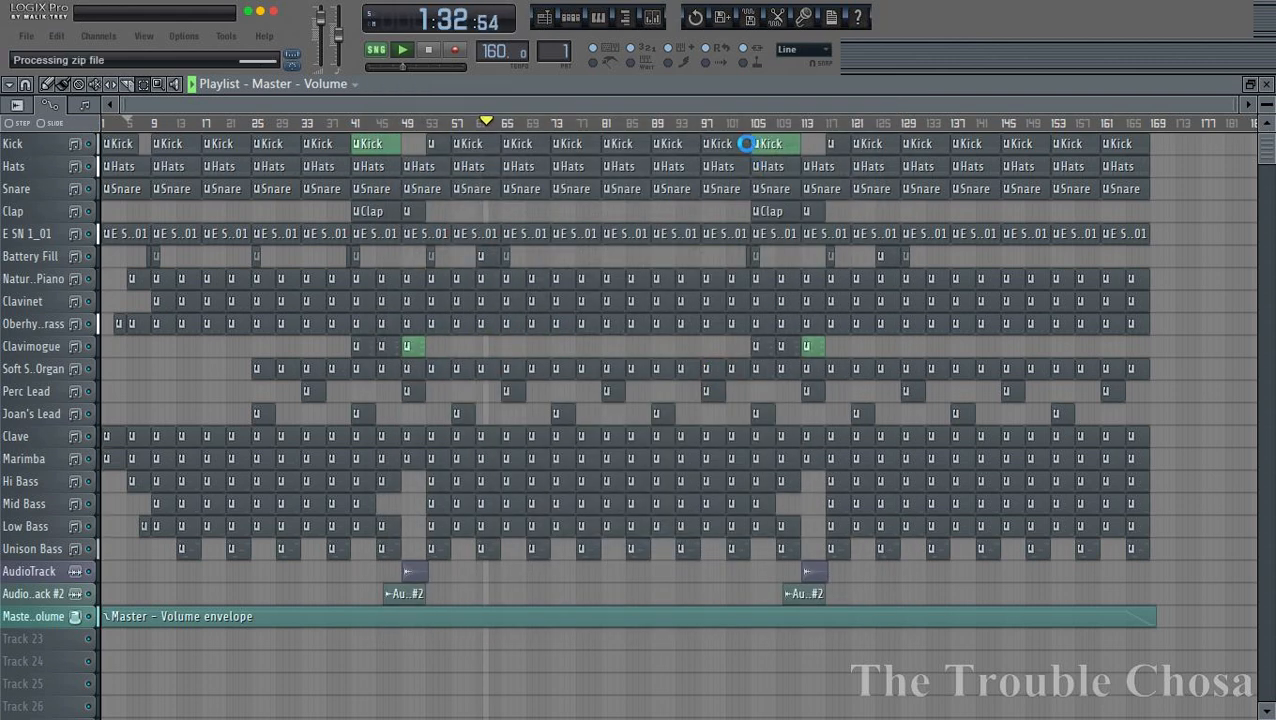
- Examine the settings of the Oxford Inflator and Oxford Limiter on the Master channel, and close all their windows
{"action": "left_click", "coordinate": [655, 18]}
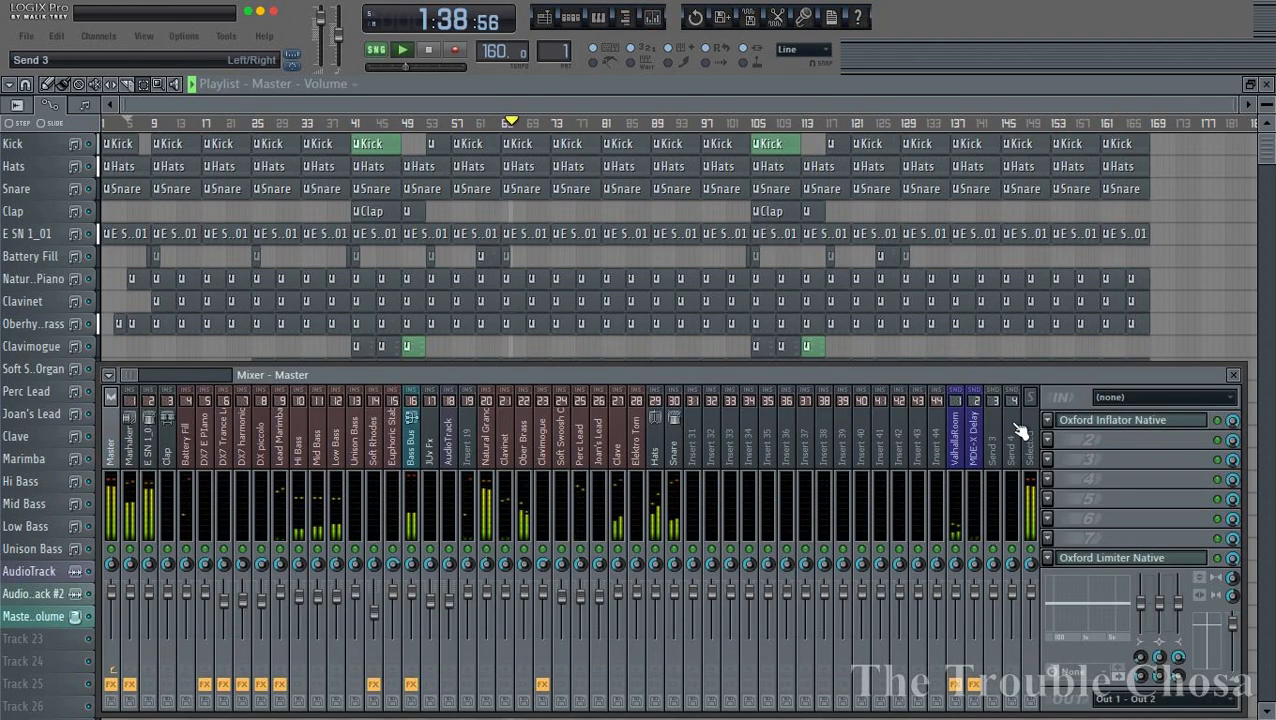
{"action": "left_click", "coordinate": [1098, 422]}
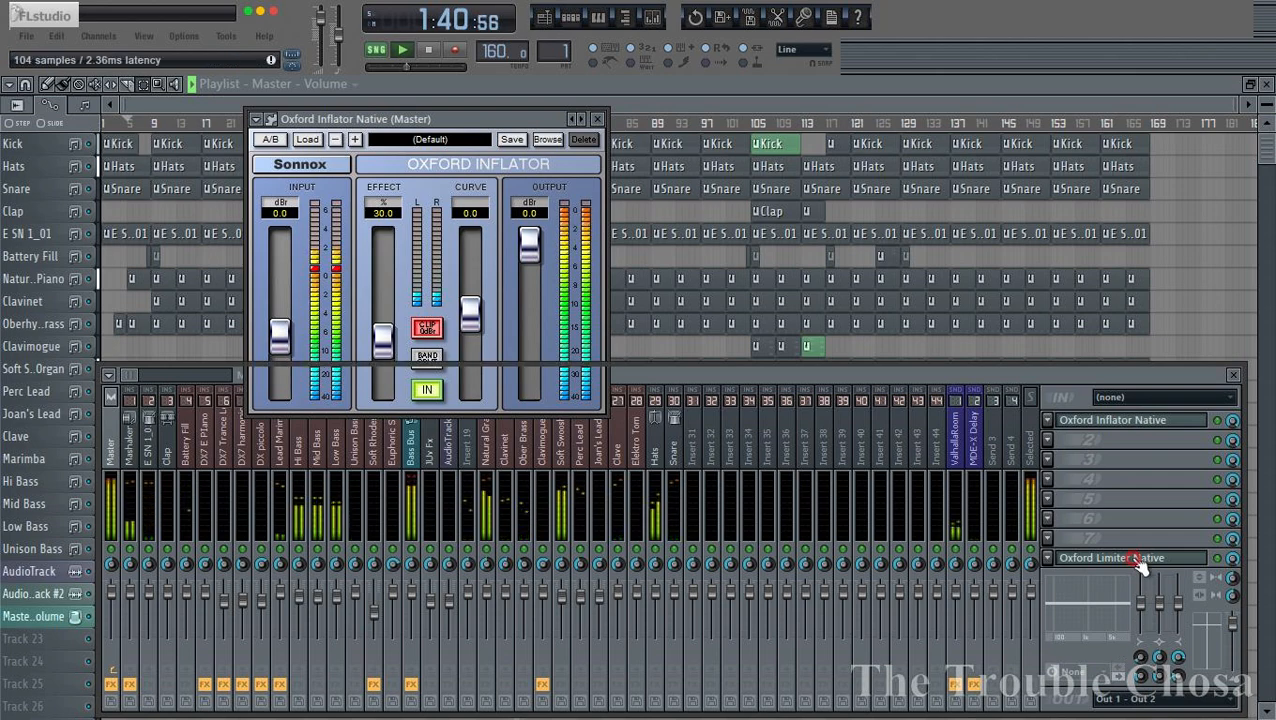
{"action": "left_click", "coordinate": [1140, 560]}
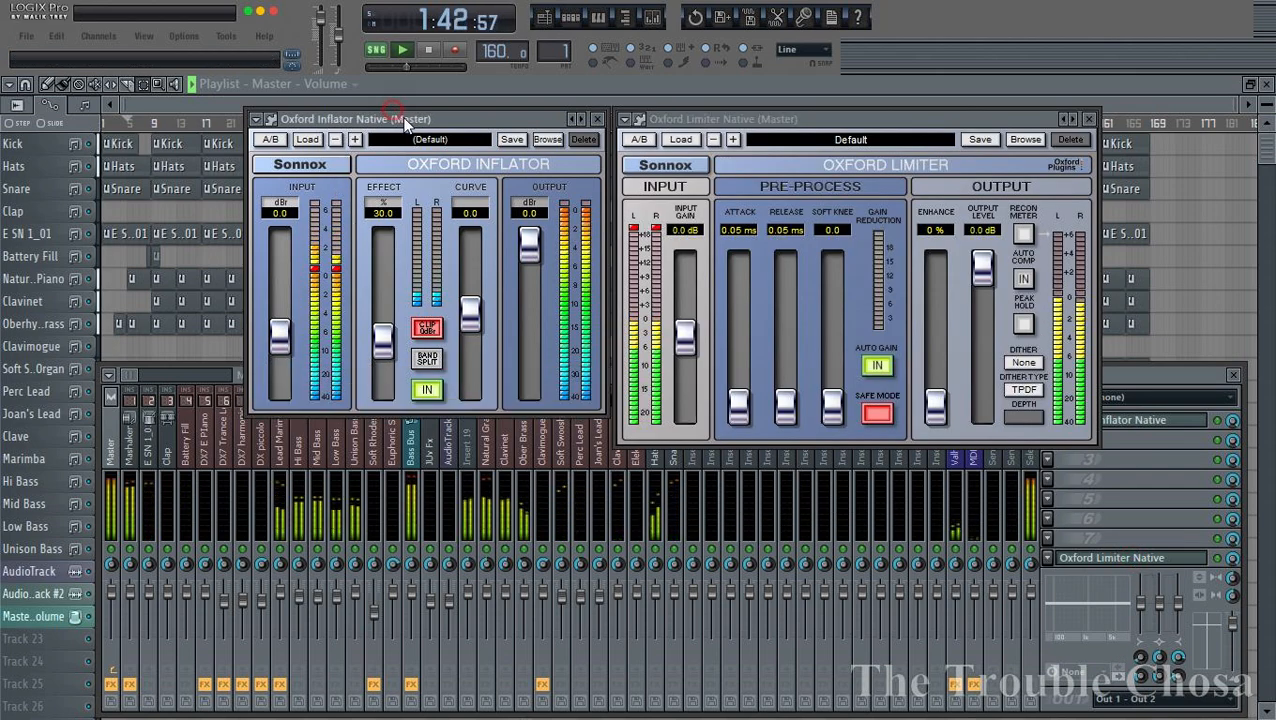
{"action": "left_click", "coordinate": [1127, 101]}
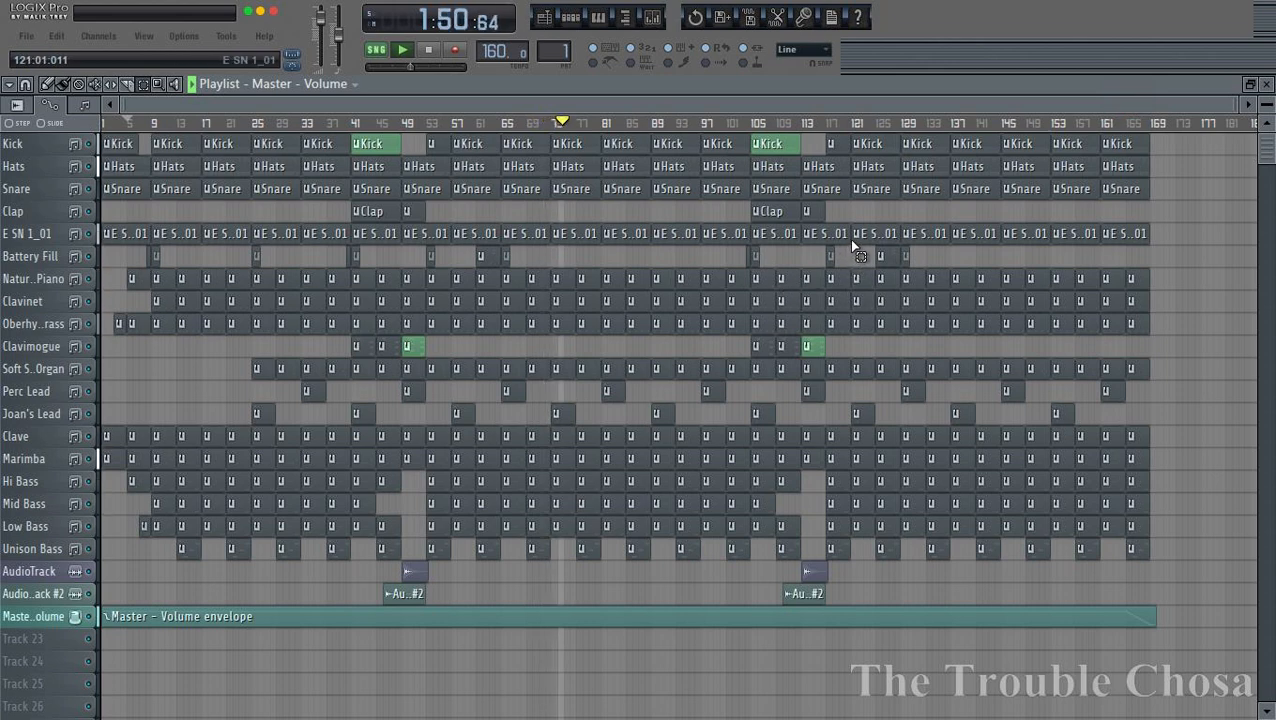
- Lower the volume fader of the Joan's Lead mixer channel slightly
{"action": "left_click", "coordinate": [652, 17]}
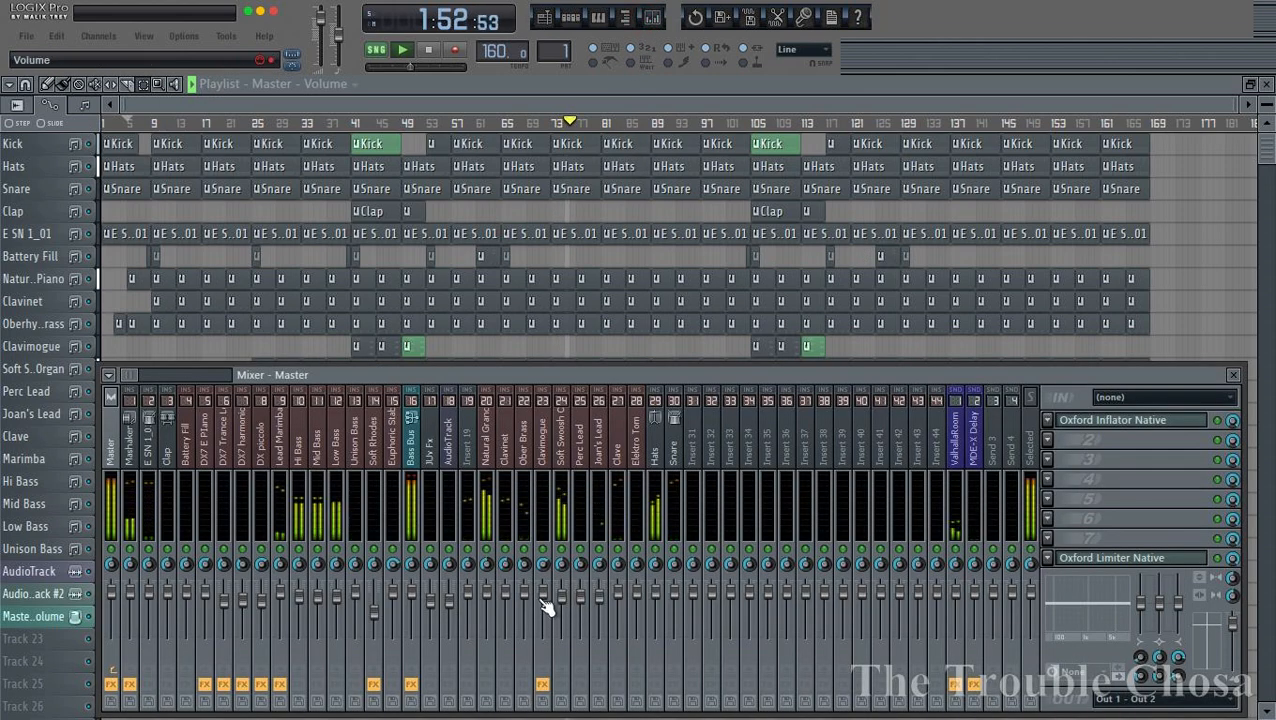
{"action": "left_click", "coordinate": [562, 456]}
{"action": "left_click", "coordinate": [602, 467]}
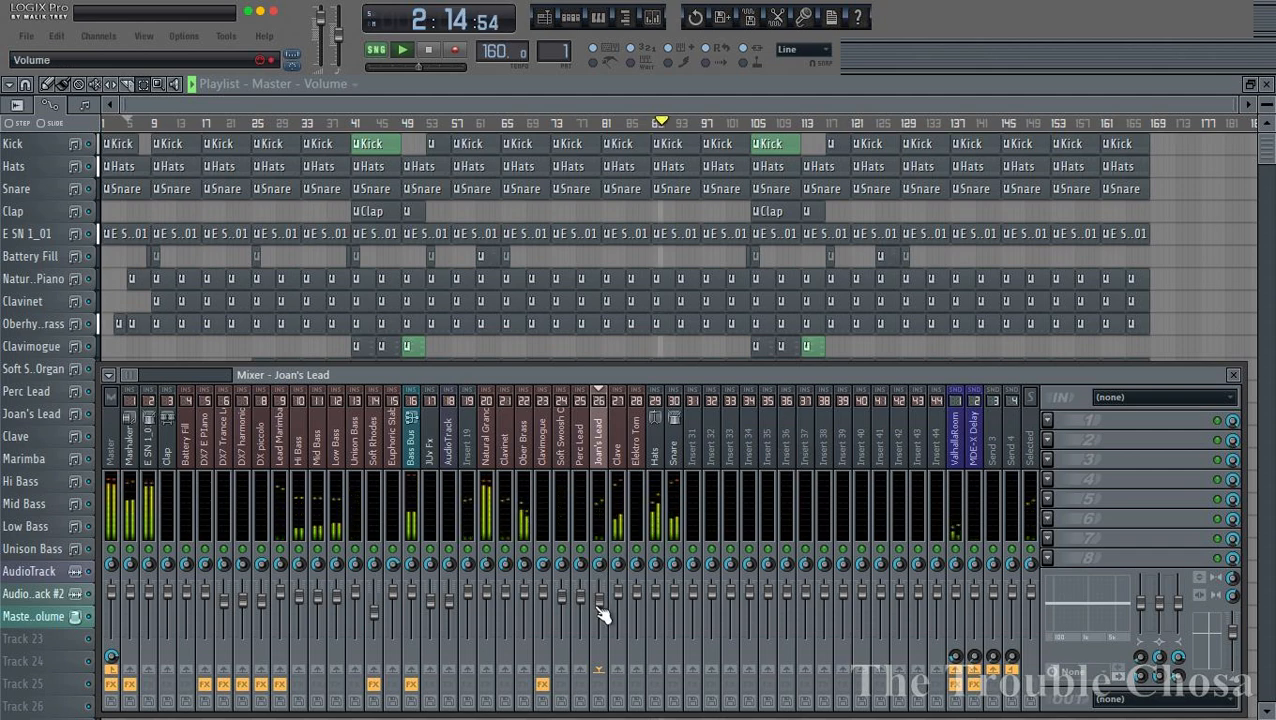
{"action": "left_click_drag", "start_coordinate": [599, 602], "coordinate": [601, 608]}
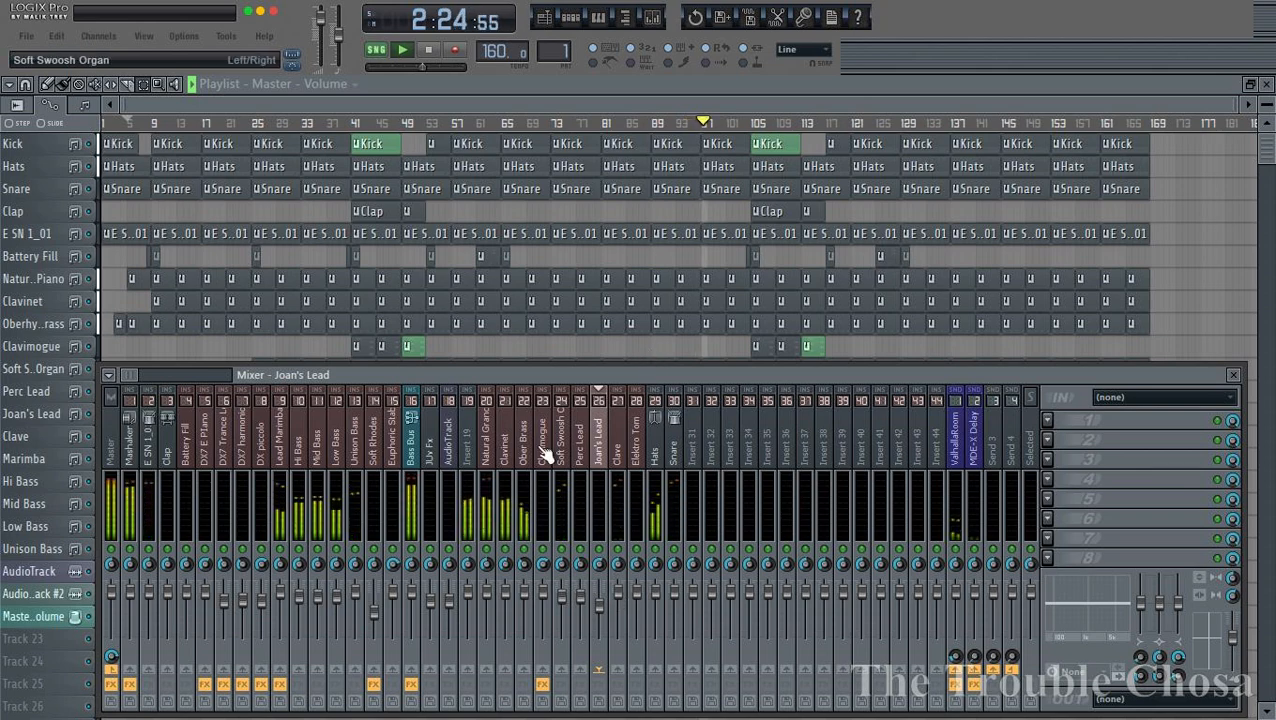
- Load TAL-Chorus-LX-64 into the first effect slot of the Perc Lead mixer channel and return to the playlist
{"action": "left_click", "coordinate": [581, 436]}
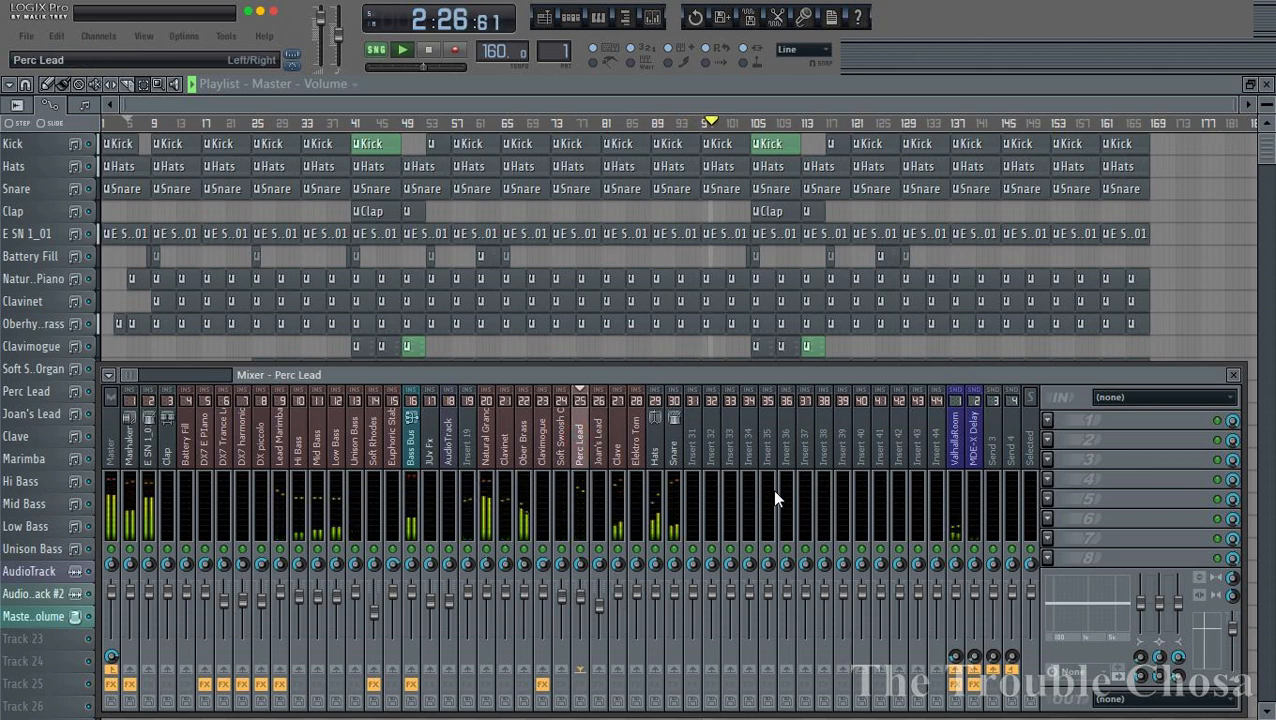
{"action": "left_click", "coordinate": [1047, 419]}
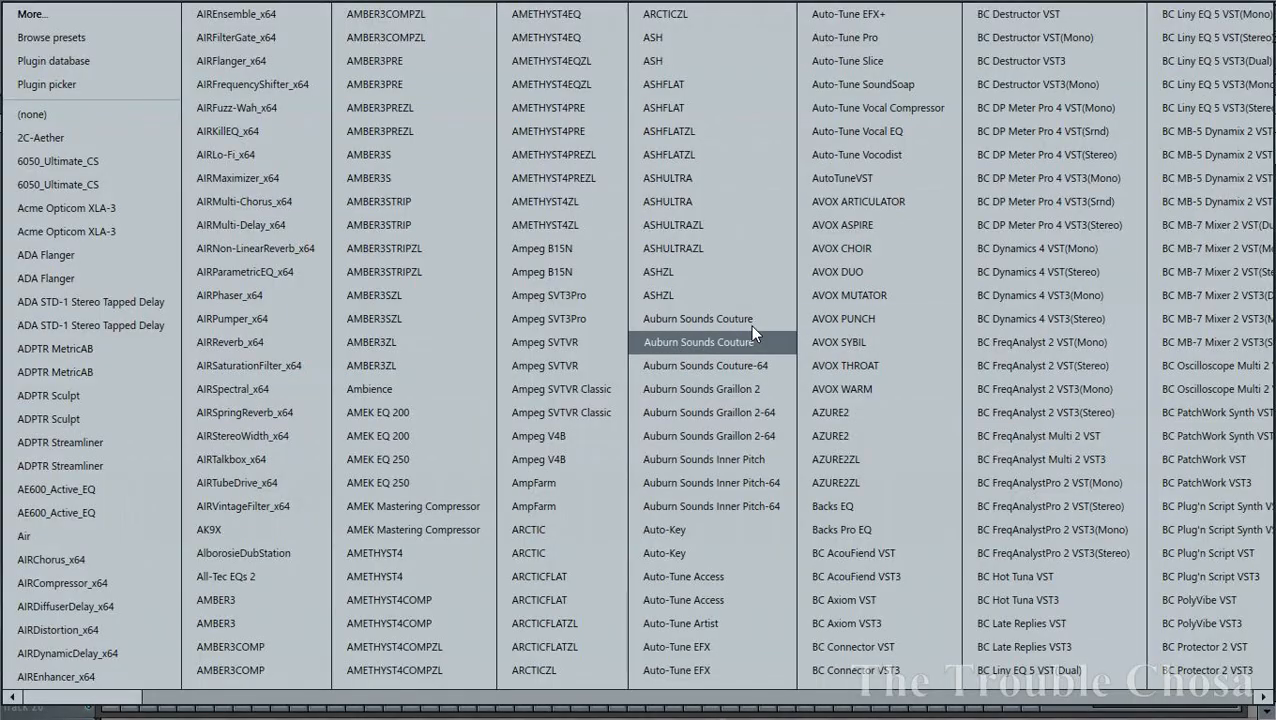
{"action": "scroll", "coordinate": [750, 322], "scroll_direction": "right", "scroll_amount": 15}
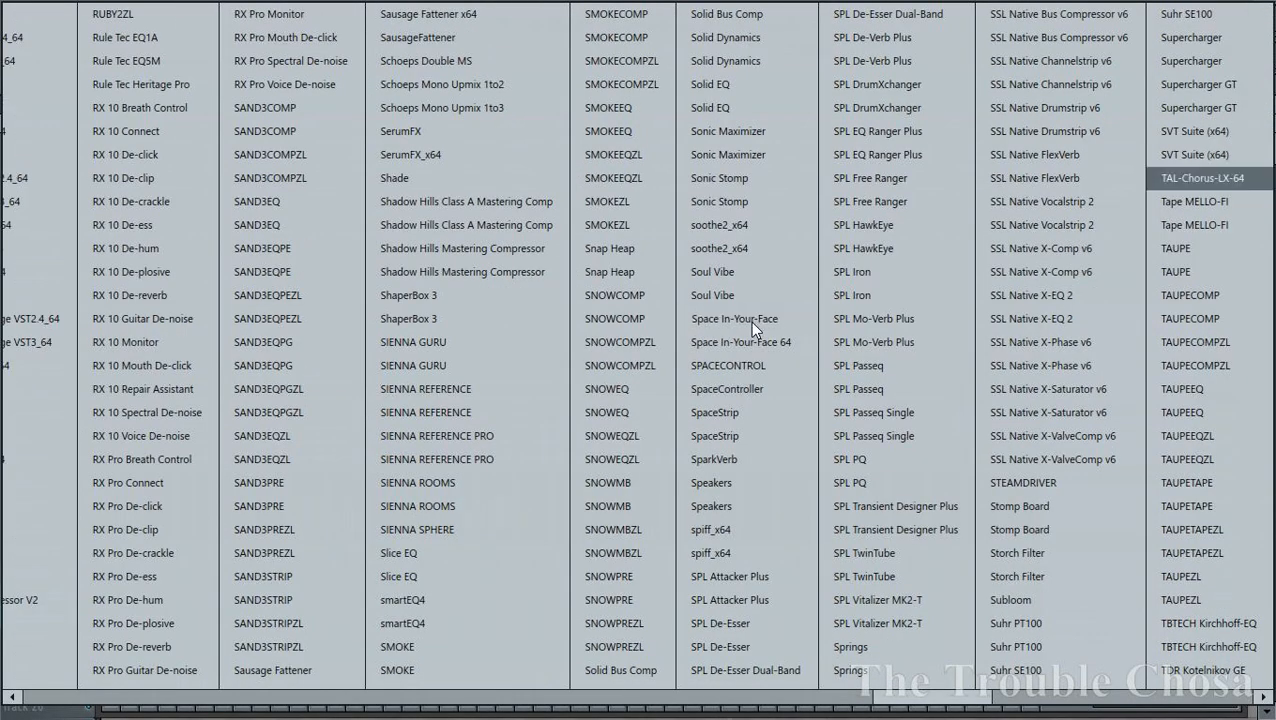
{"action": "left_click", "coordinate": [1215, 178]}
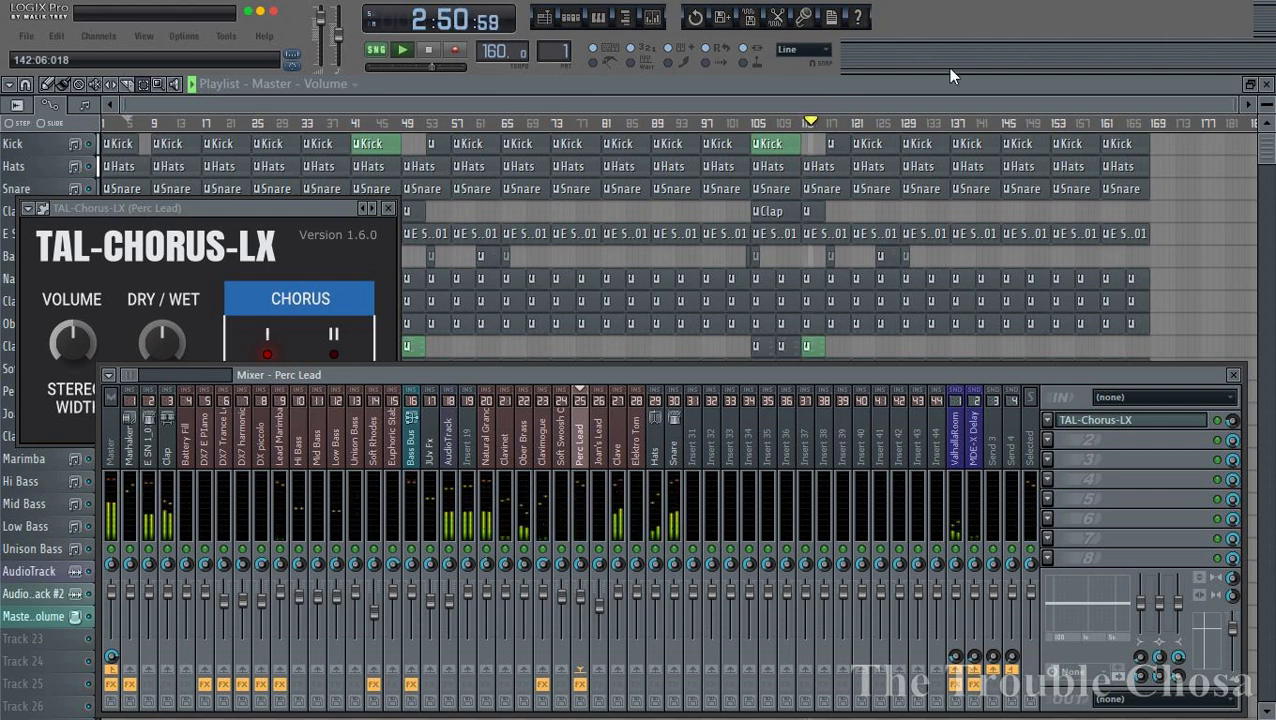
{"action": "left_click", "coordinate": [995, 109]}
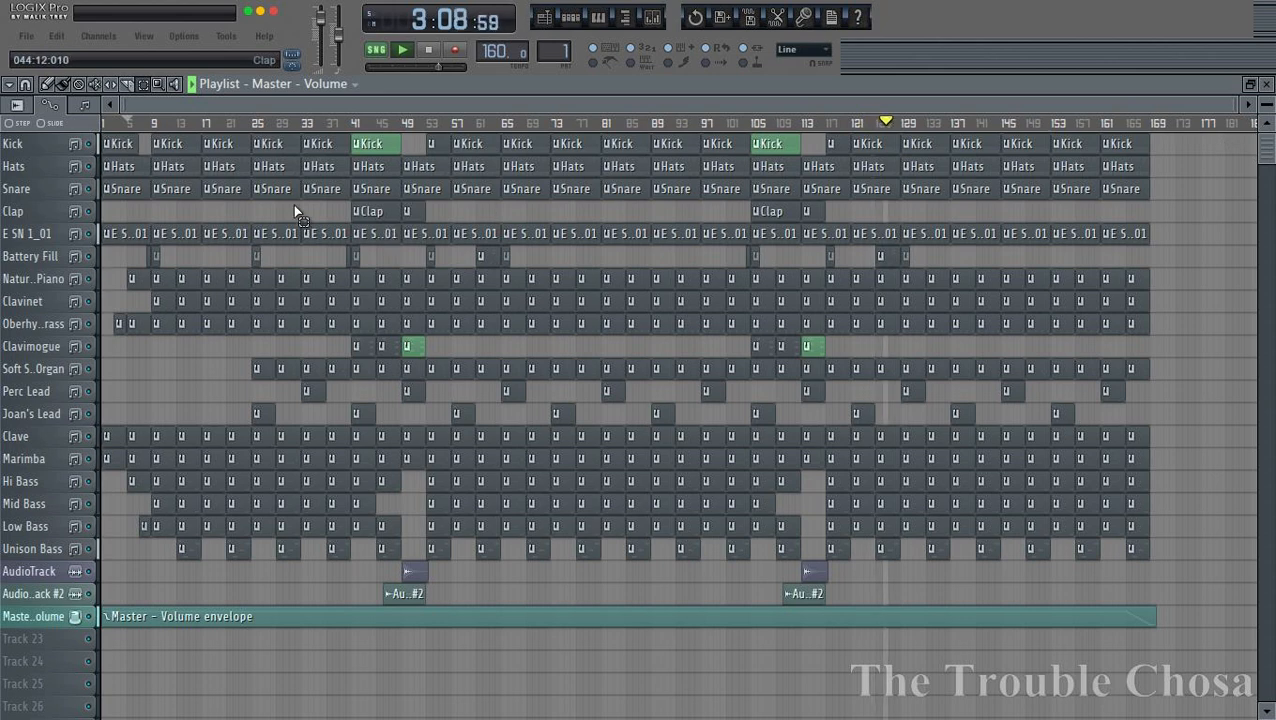
- Save the project with the mixer changes as a zipped loop file, replacing the existing version
{"action": "left_click", "coordinate": [26, 36]}
{"action": "left_click", "coordinate": [44, 179]}
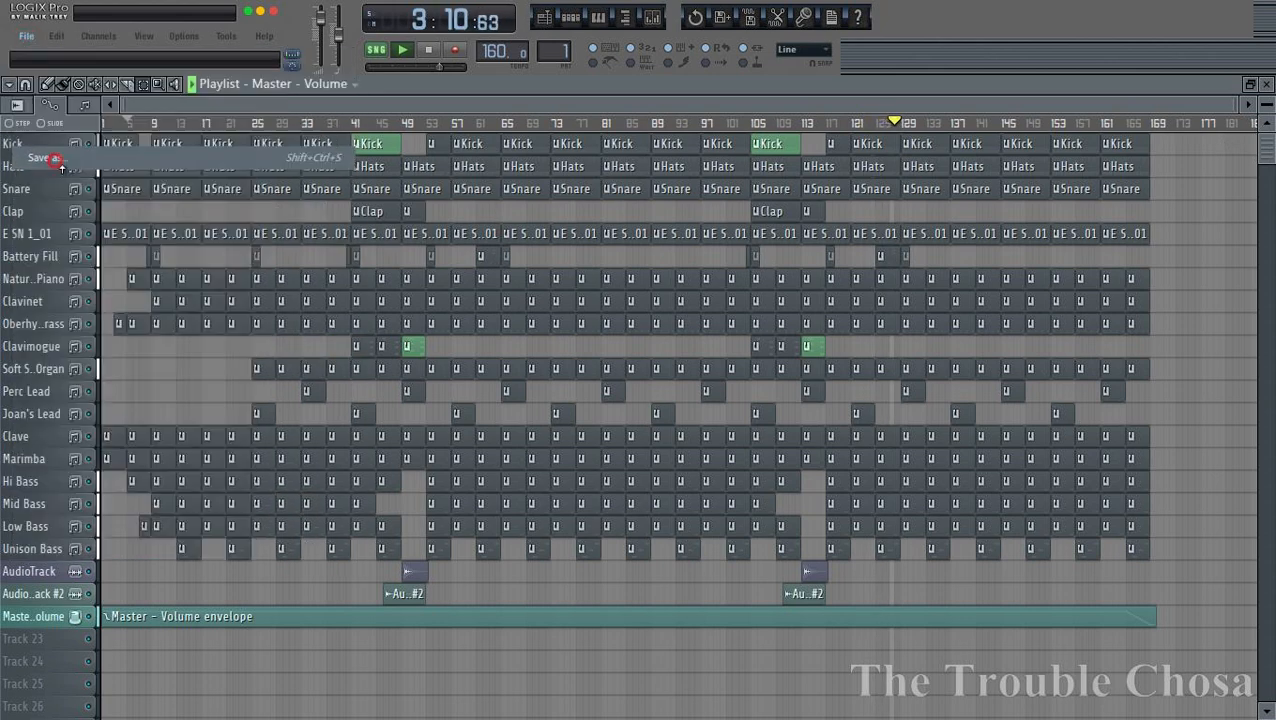
{"action": "left_click", "coordinate": [870, 555]}
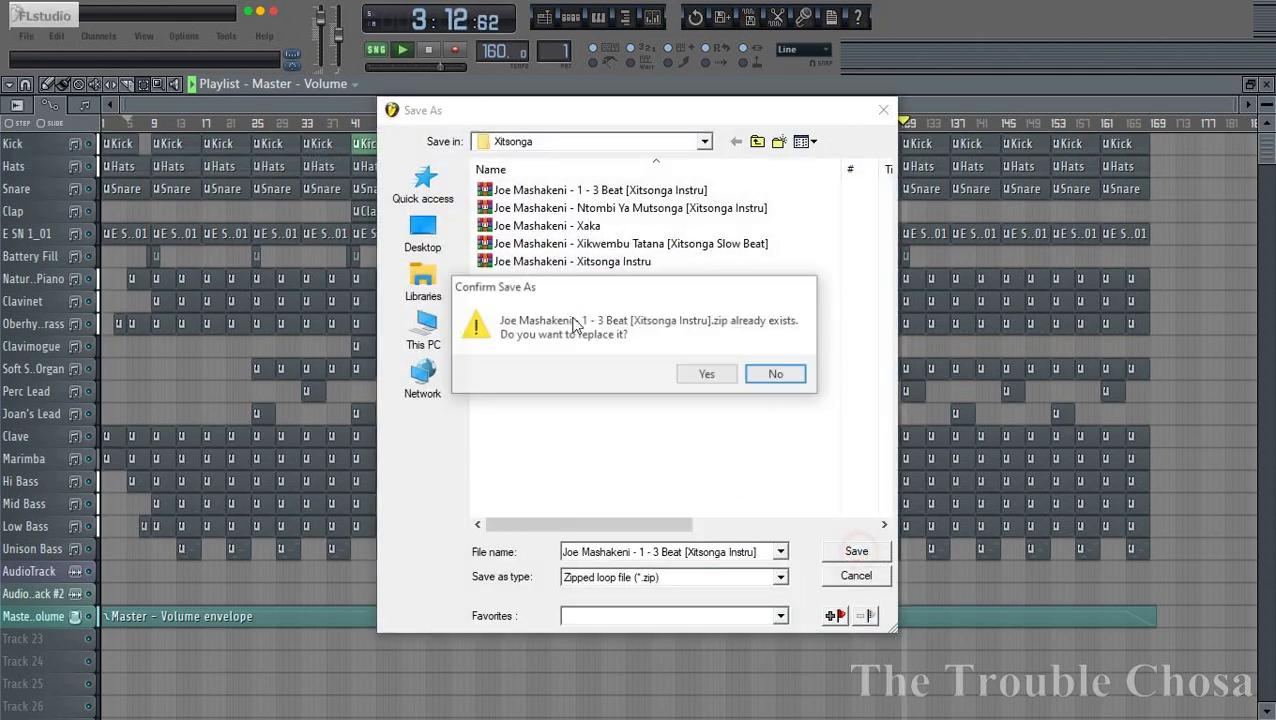
{"action": "left_click", "coordinate": [704, 376]}
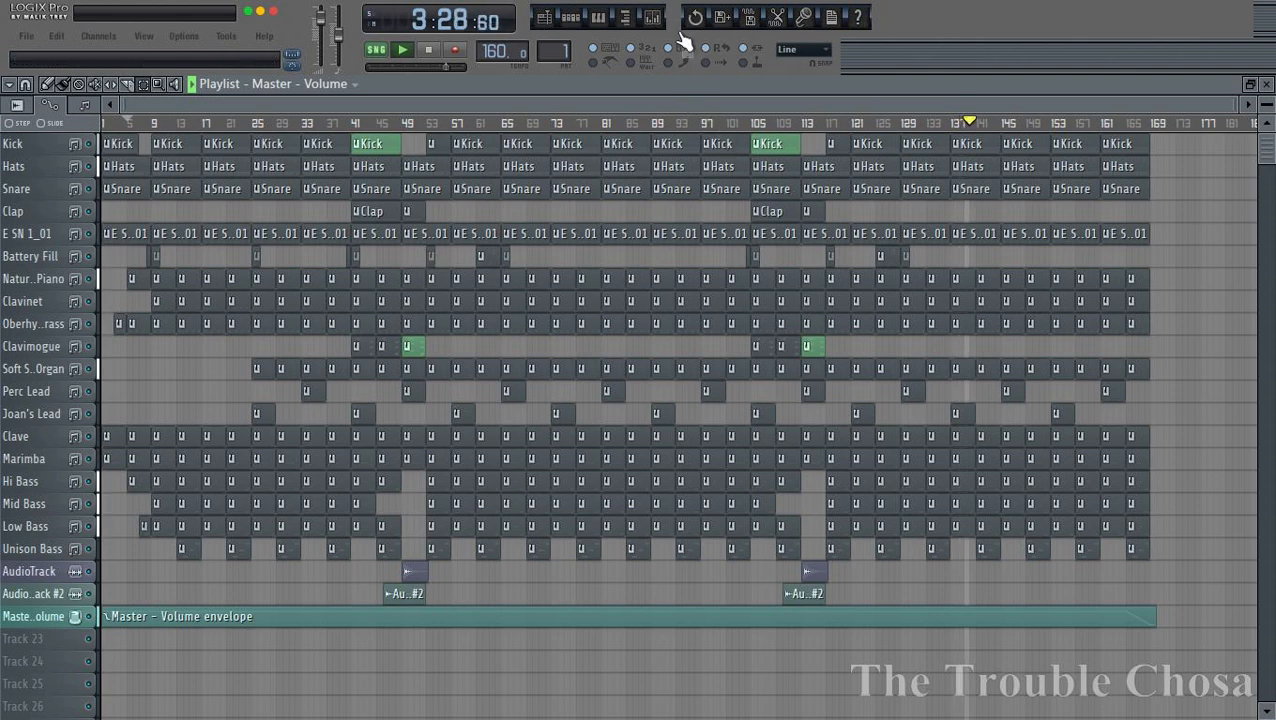
- Display the Master channel's effect chain in the mixer
{"action": "left_click", "coordinate": [652, 17]}
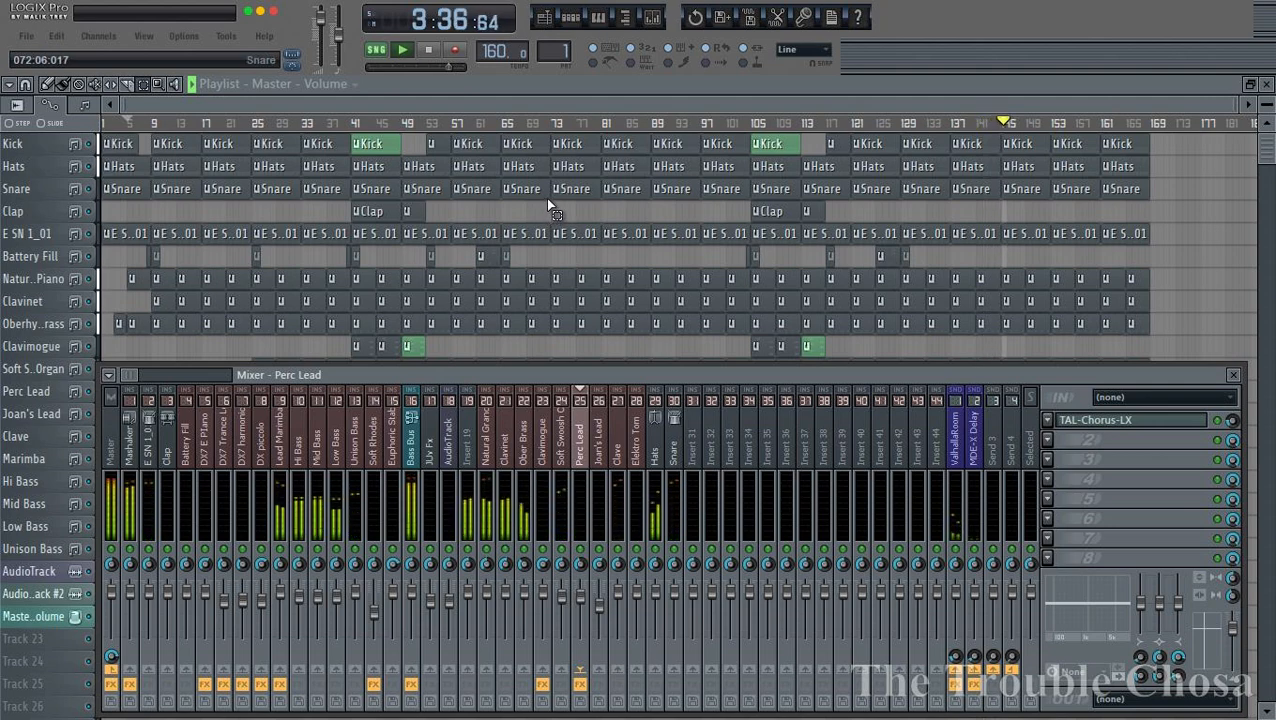
{"action": "left_click", "coordinate": [118, 448]}
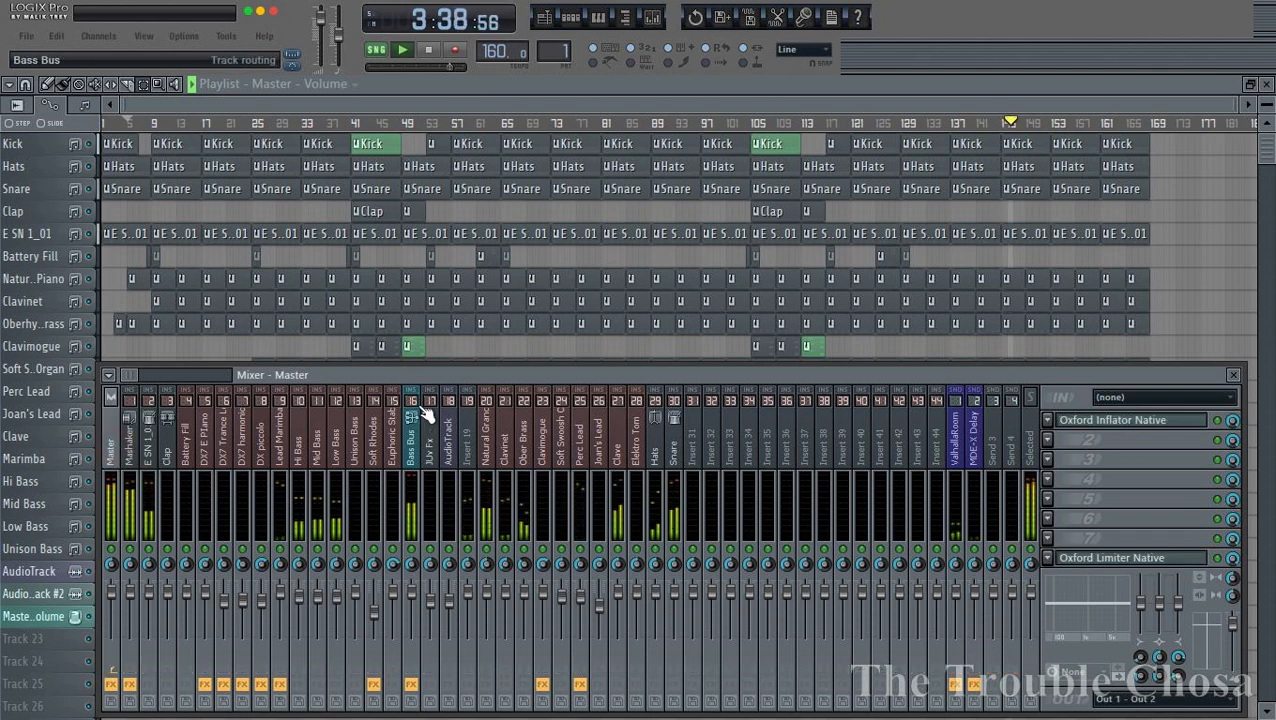